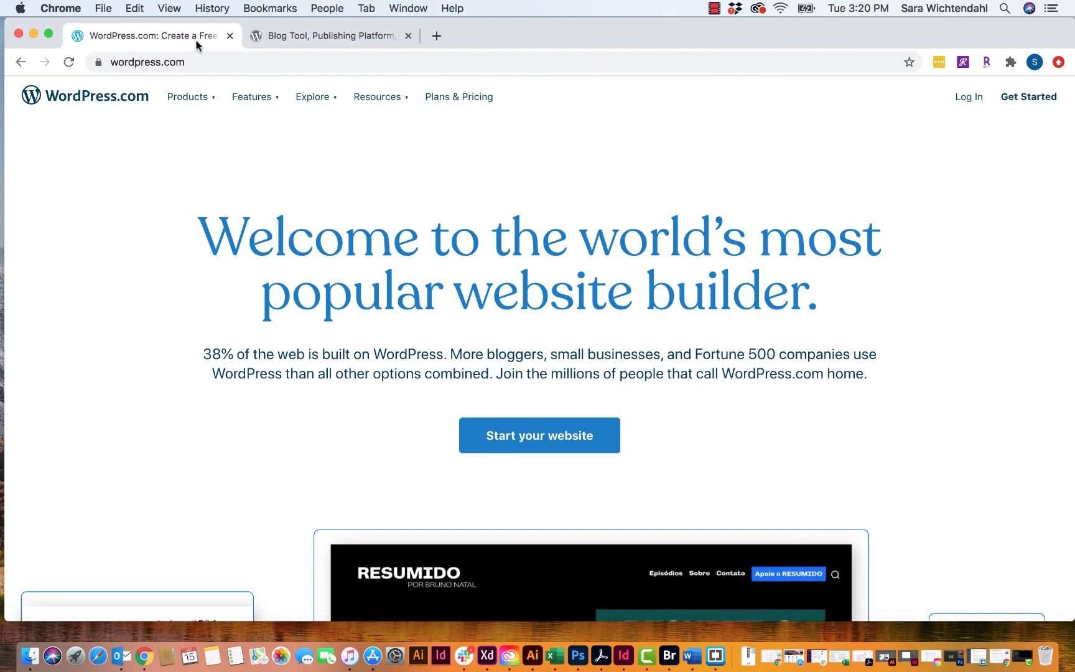
# - Compare the wordpress.org 'Meet WordPress' page with the WordPress.com homepage, ending on wordpress.org
pyautogui.click(266, 32)
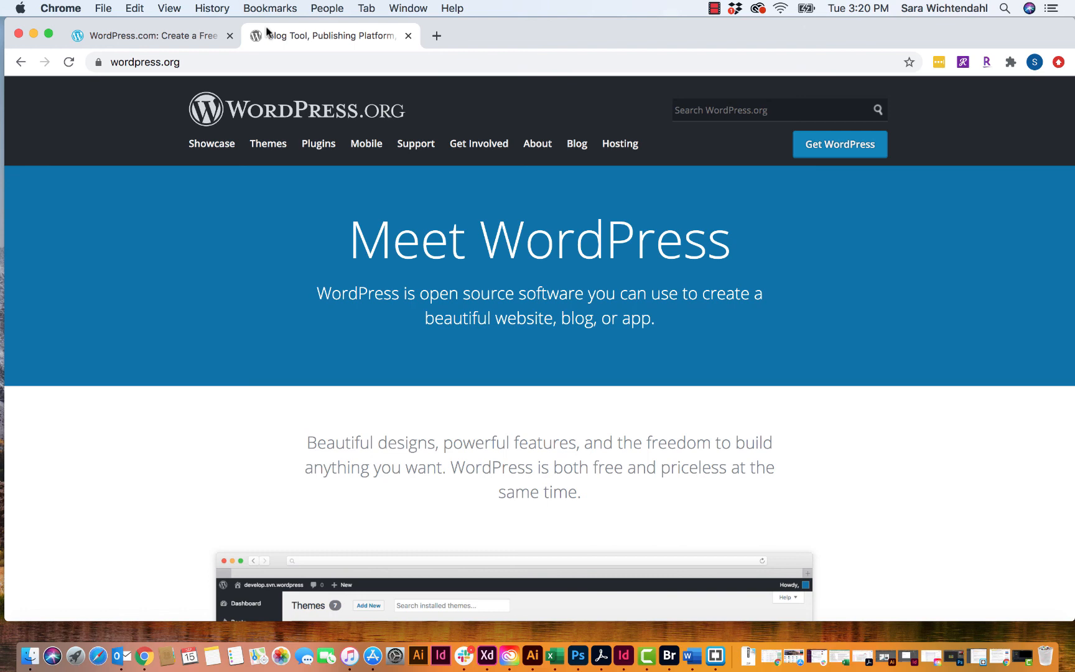
pyautogui.click(145, 35)
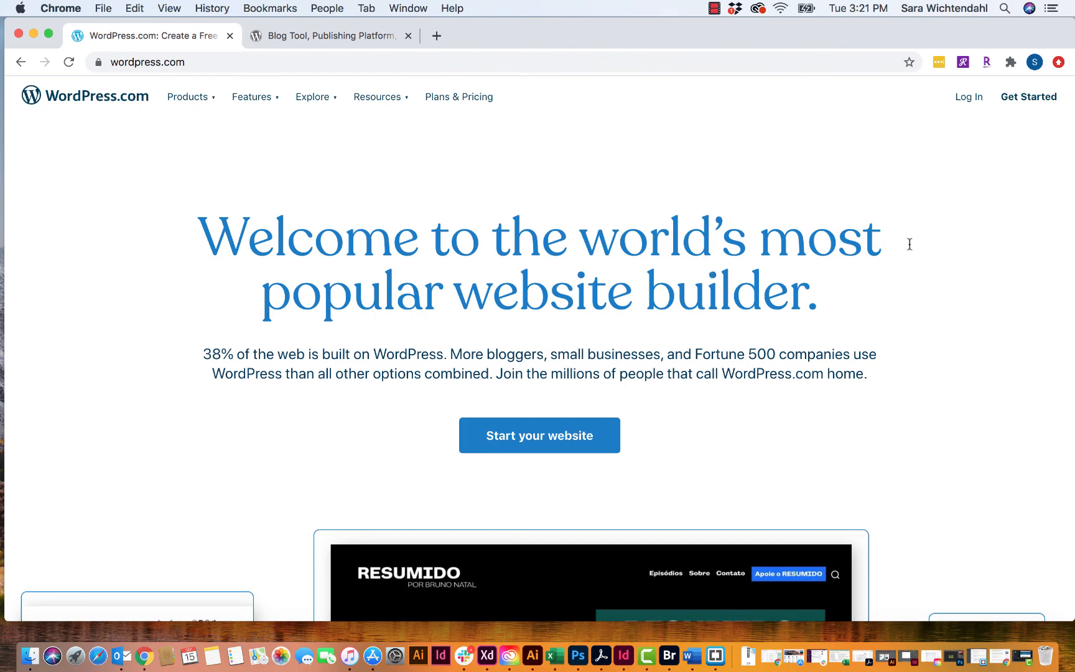
pyautogui.click(365, 37)
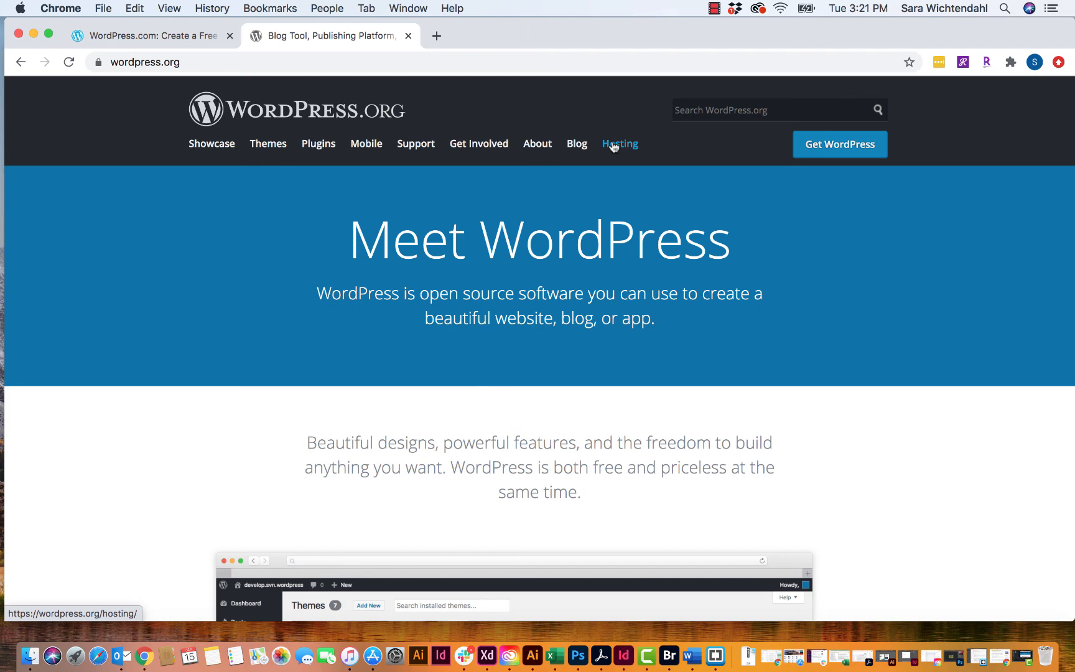
# - Return to the 'WordPress.com: Create a Free Website or Blog' tab
pyautogui.click(126, 36)
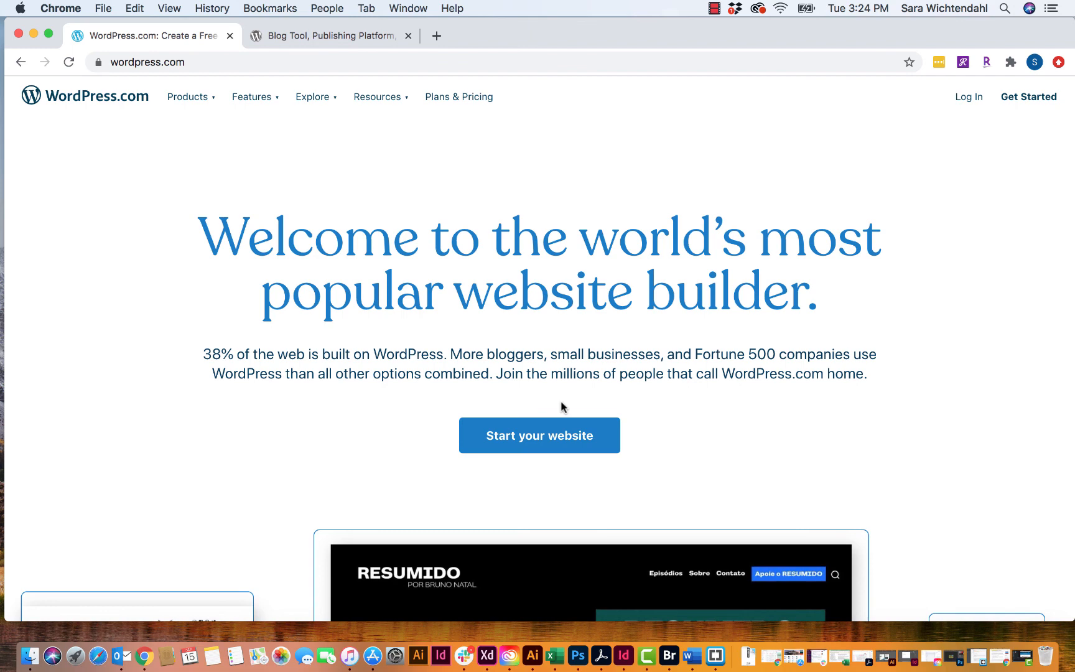
# - Glance at wordpress.org again, then choose Start your website on the WordPress.com homepage
pyautogui.click(342, 41)
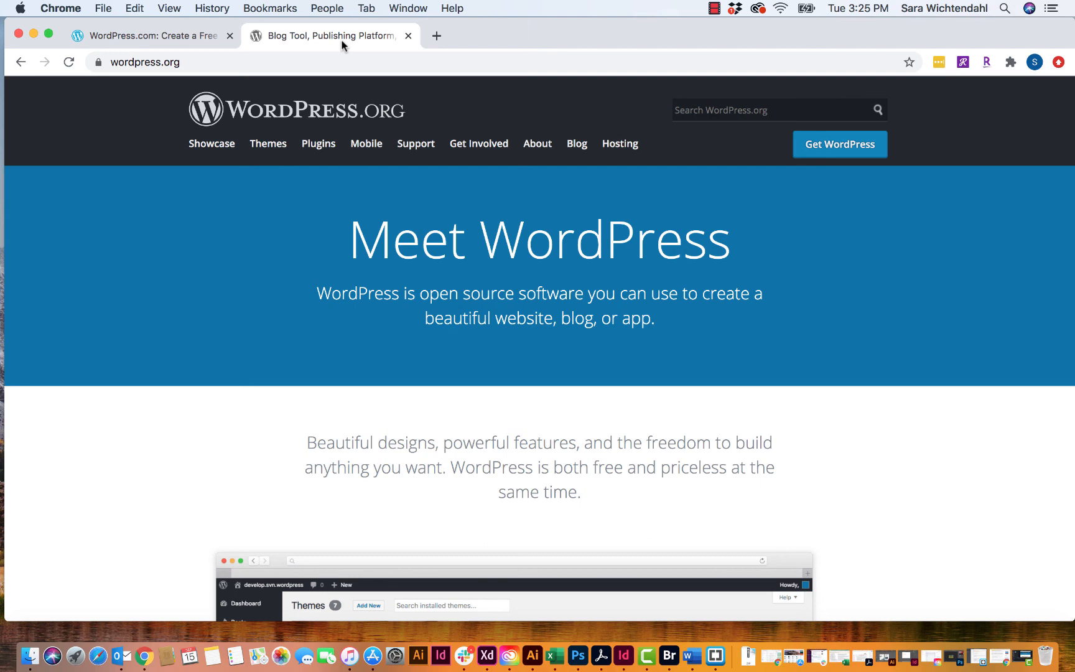
pyautogui.click(188, 38)
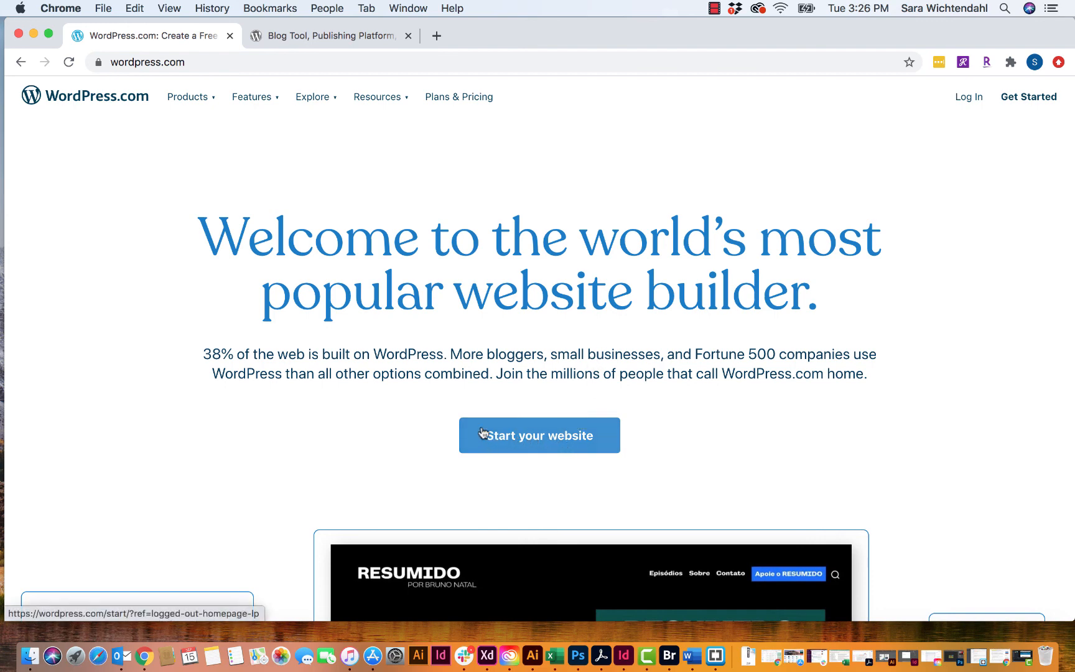
pyautogui.click(524, 435)
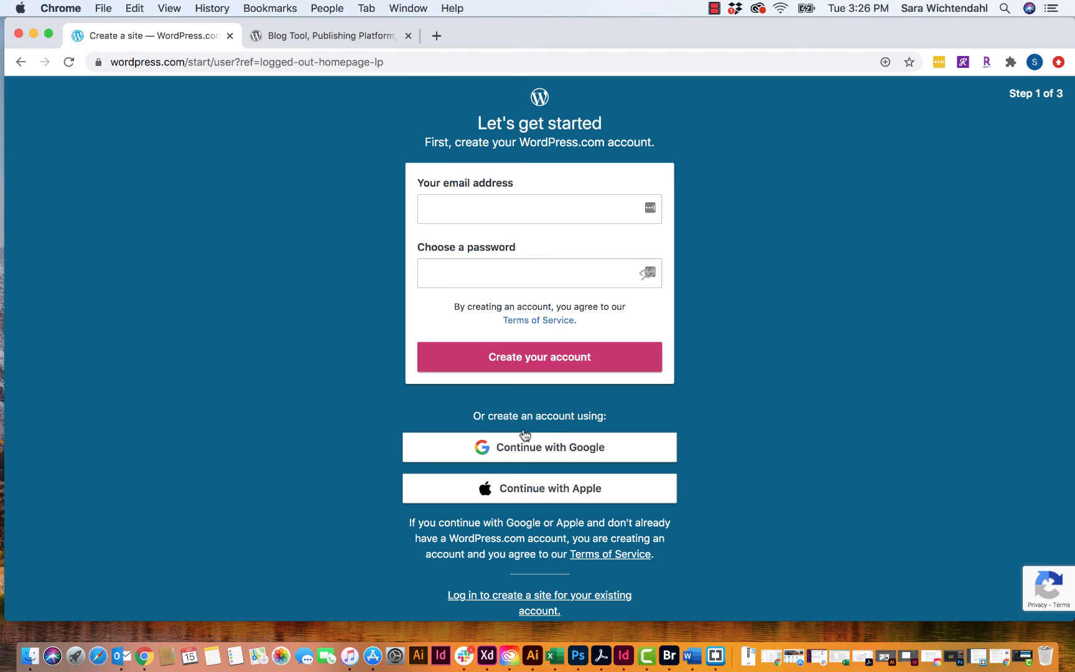
# - Sign up with an e-mail and password, replacing the unavailable e-mail, and create the account
pyautogui.click(487, 210)
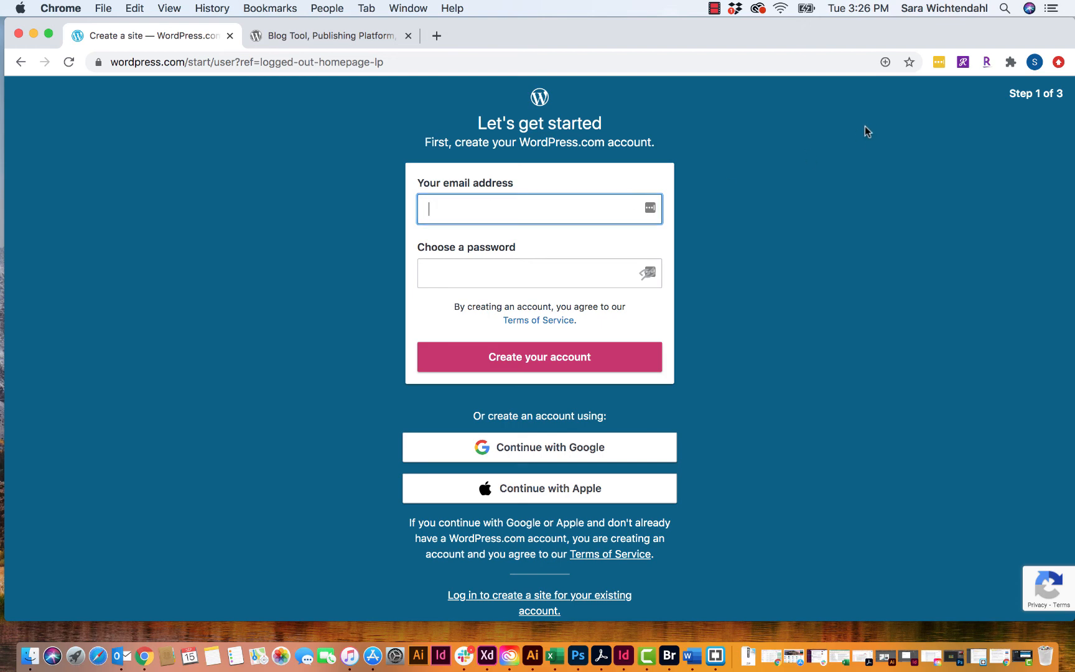
pyautogui.write('•••••••••')
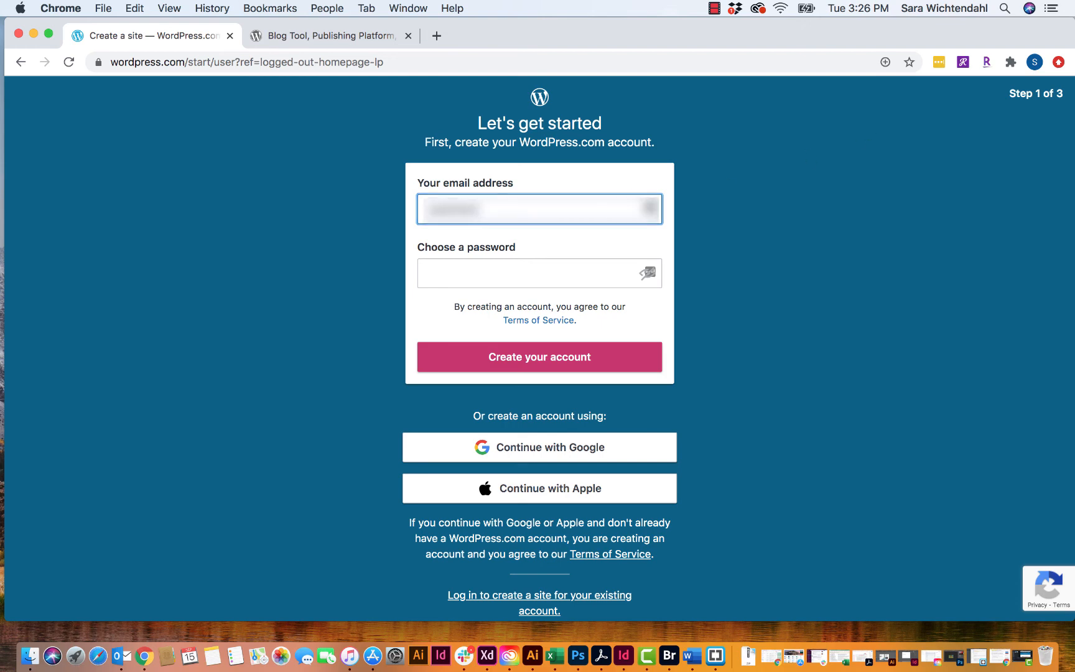
pyautogui.write('••••••')
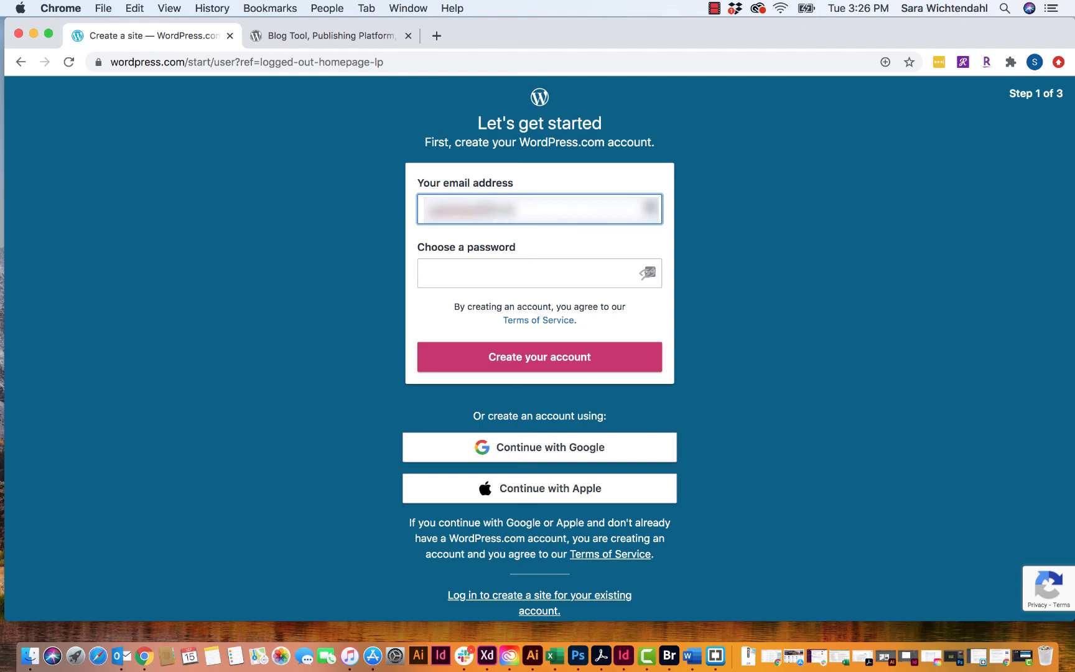
pyautogui.press('Tab')
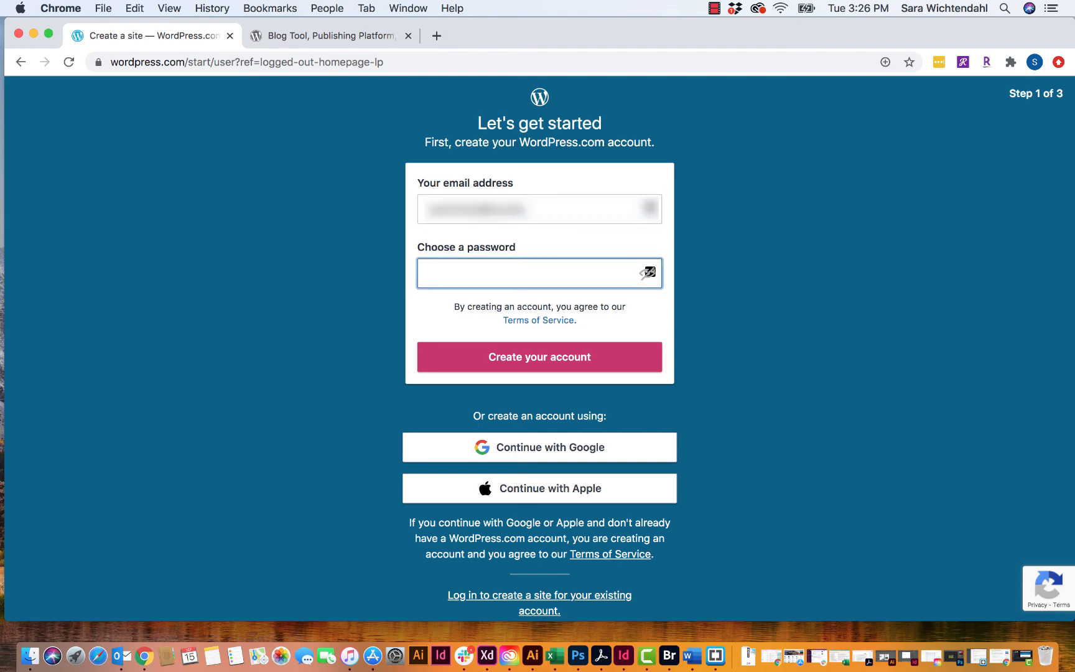
pyautogui.press('Return')
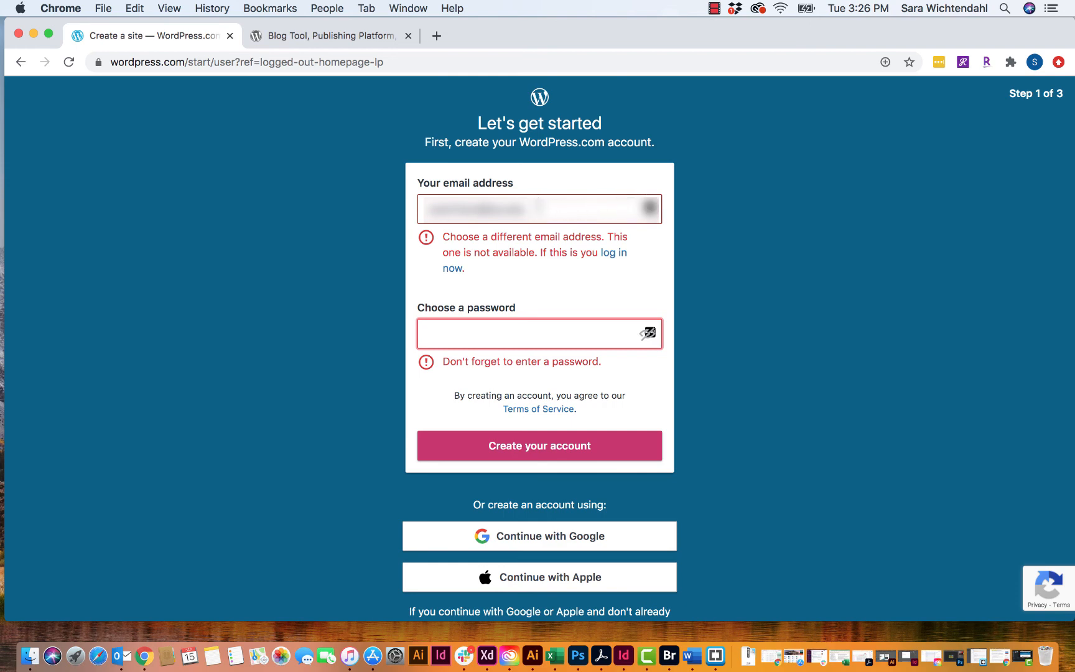
pyautogui.moveTo(540, 207); pyautogui.dragTo(426, 208)
pyautogui.write('sara')
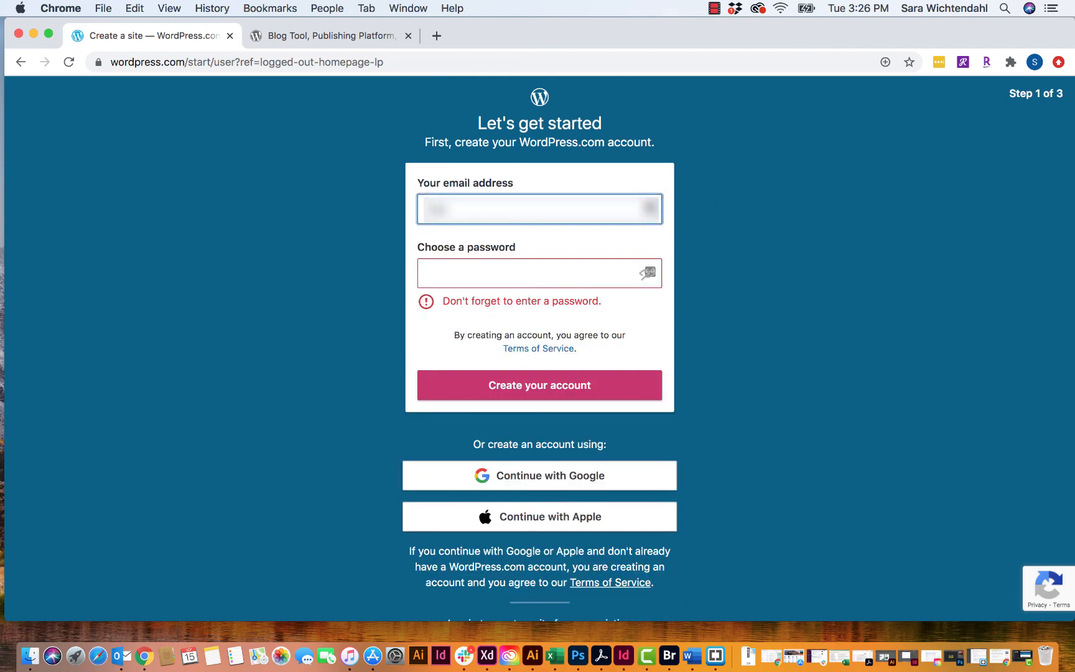
pyautogui.write('xxxxxxxxxxxxxx')
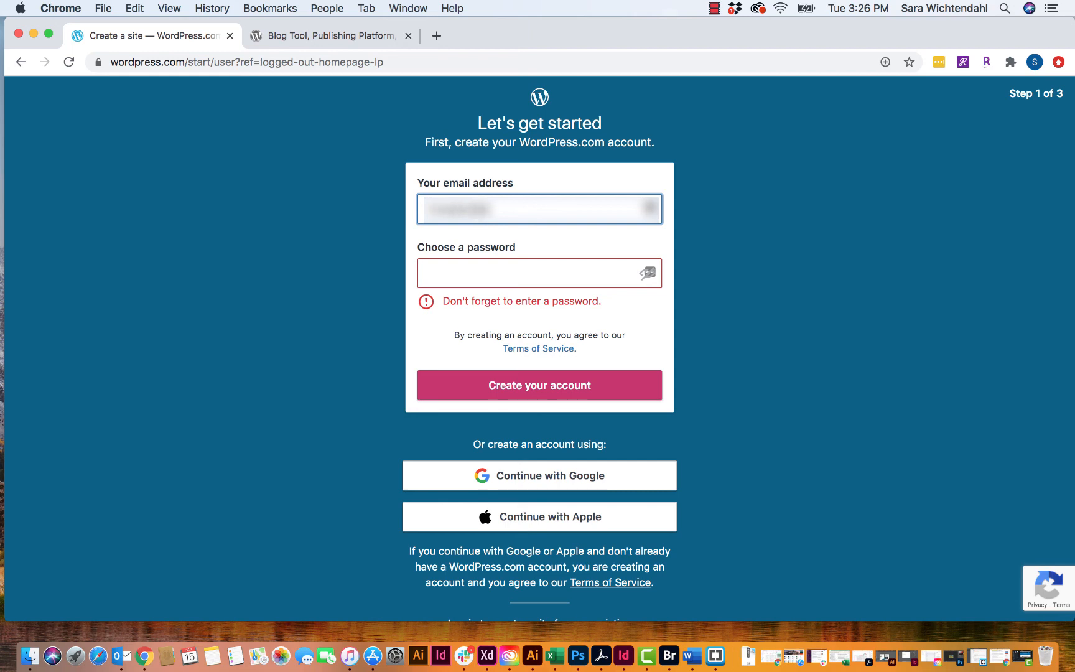
pyautogui.press('Tab')
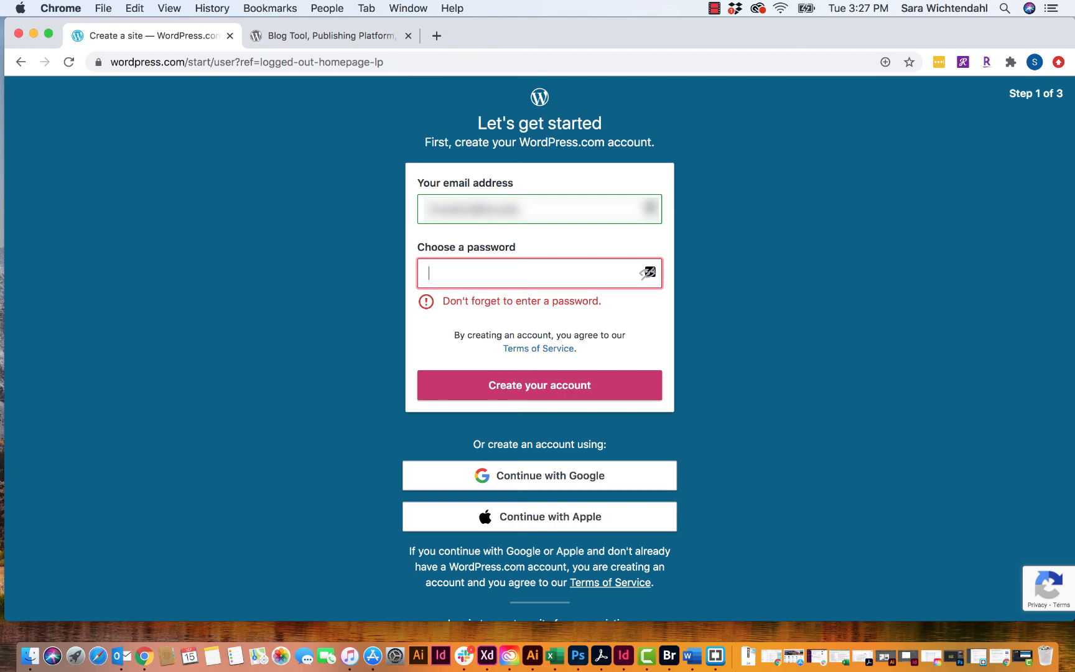
pyautogui.write('xxxxxx')
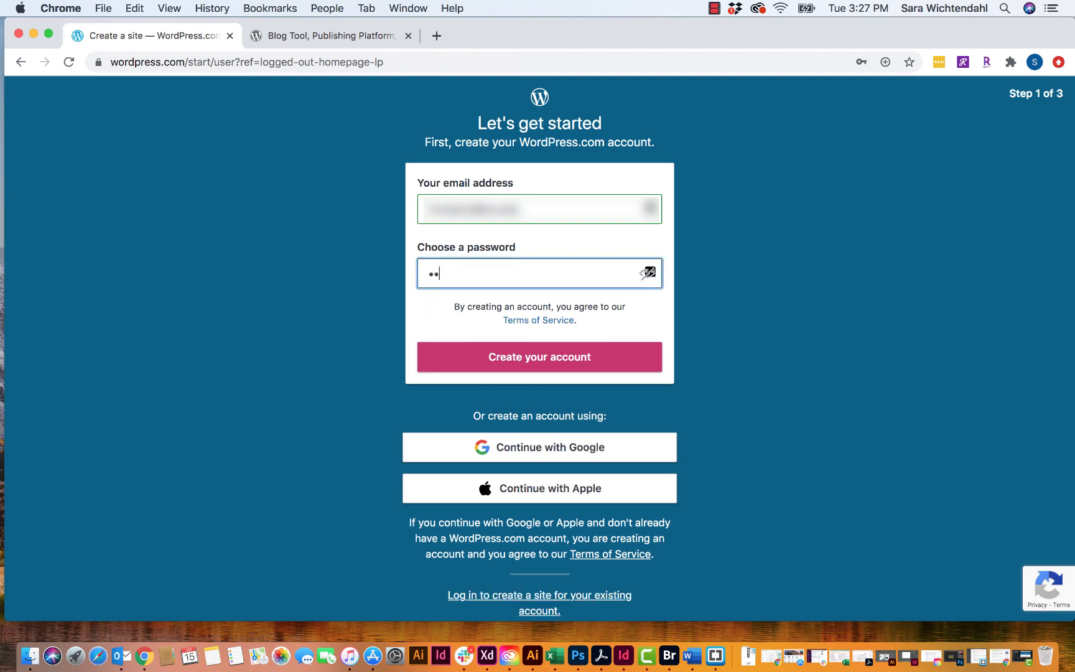
pyautogui.write('xxxx')
pyautogui.scroll(-1, 530, 364)
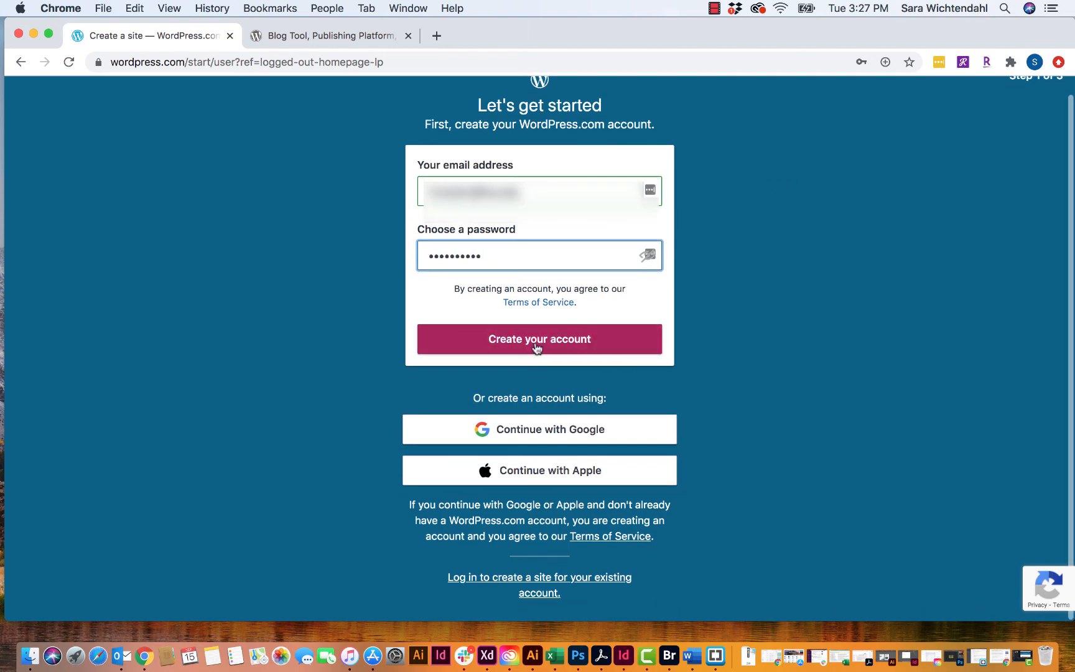
pyautogui.click(539, 340)
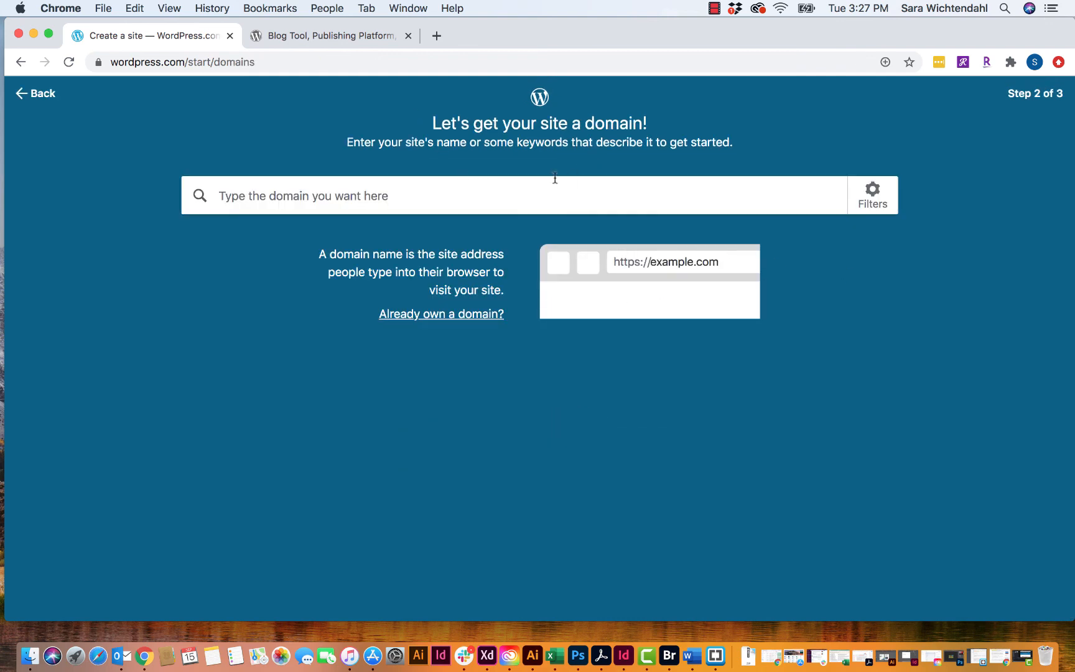
# - Search domains for 'graphicdesign2' and pick the free graphicdesign2394889717.wordpress.com address
pyautogui.click(508, 194)
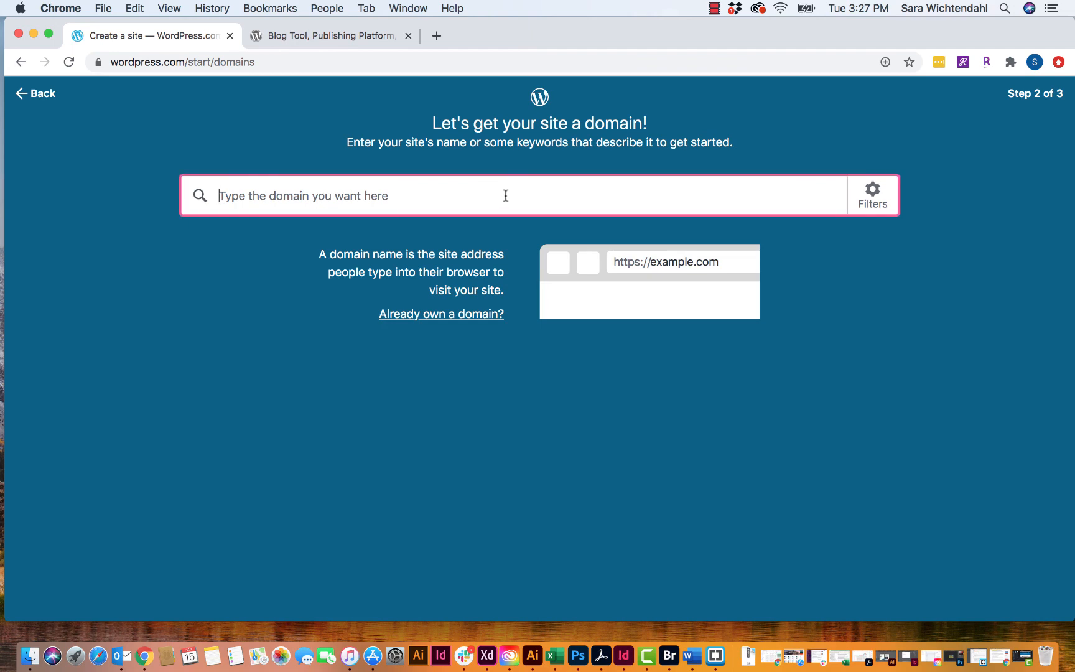
pyautogui.write('g')
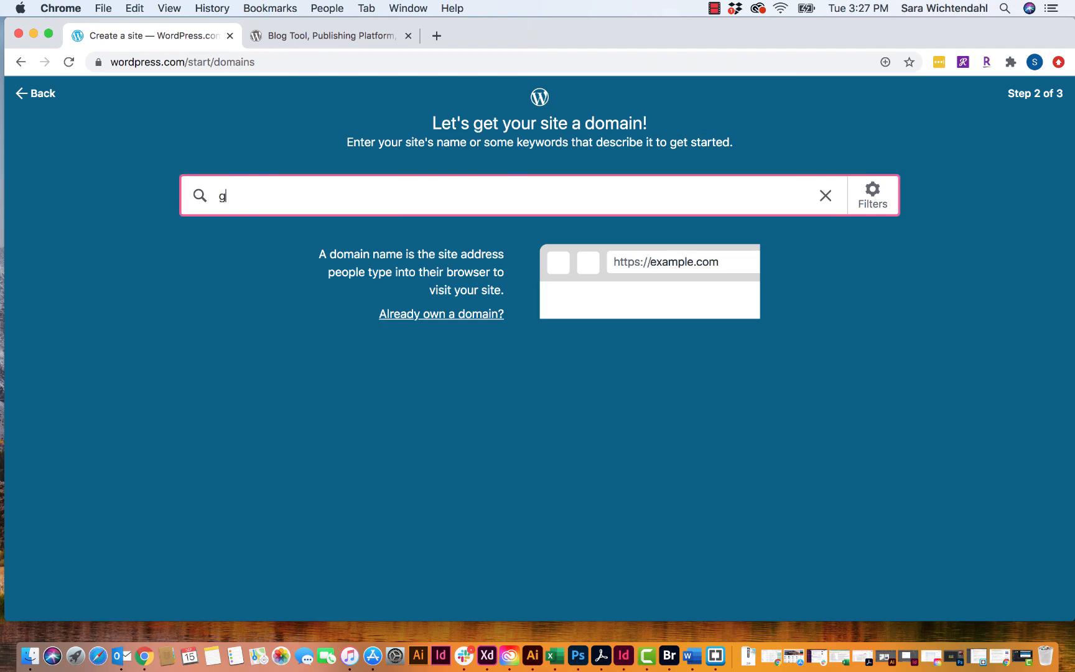
pyautogui.write('raphicdesign2')
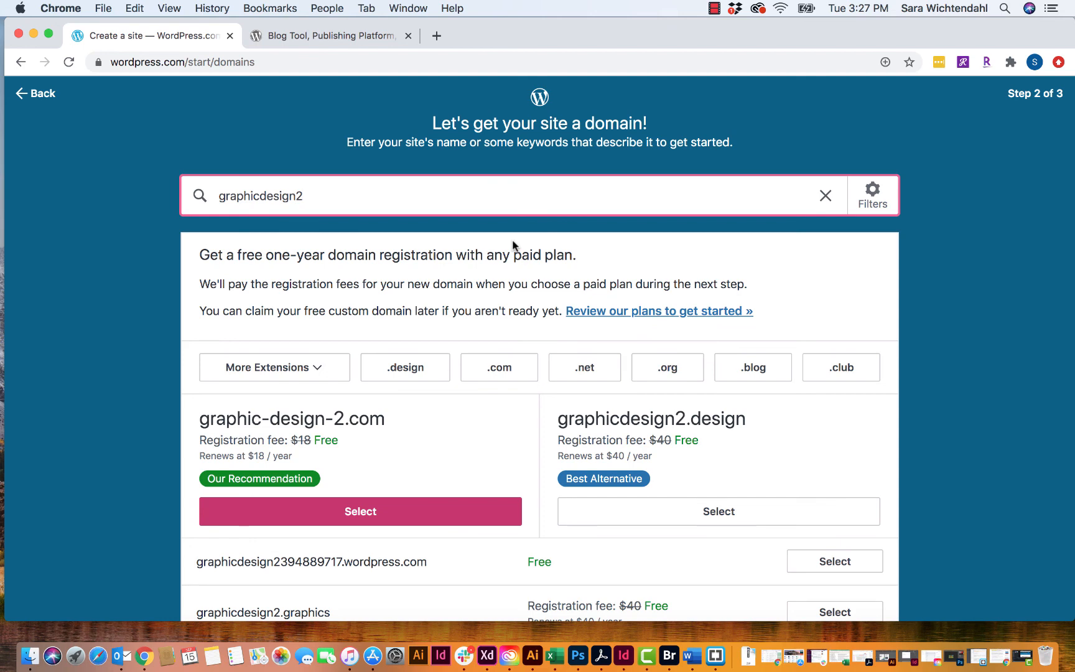
pyautogui.scroll(-3, 511, 243)
pyautogui.scroll(-3, 513, 241)
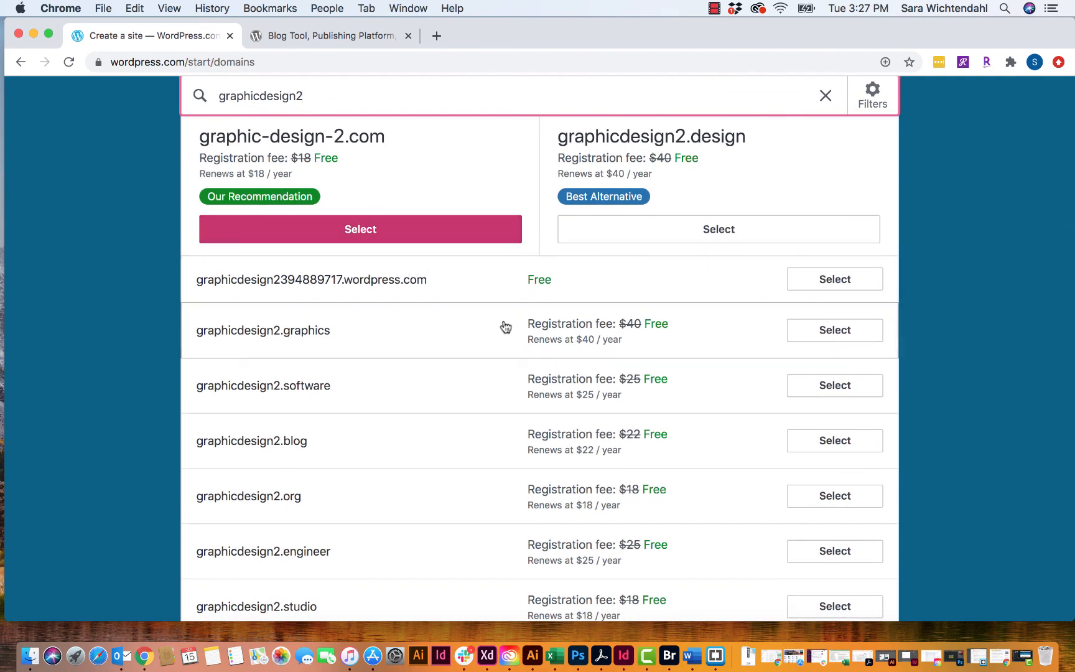
pyautogui.scroll(-3, 506, 328)
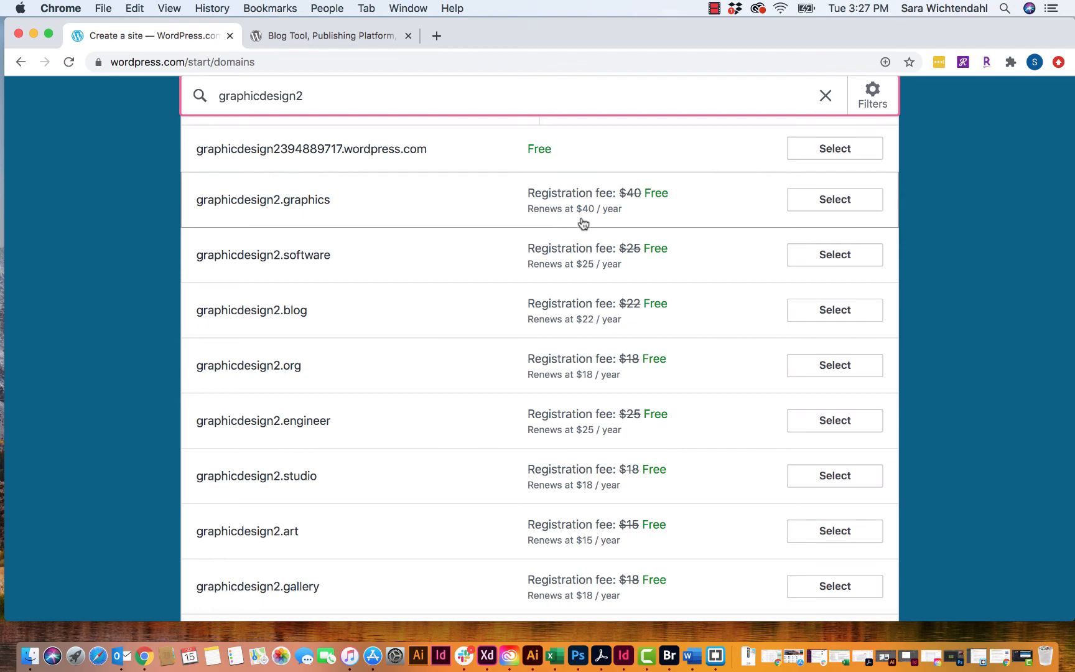
pyautogui.scroll(-3, 581, 543)
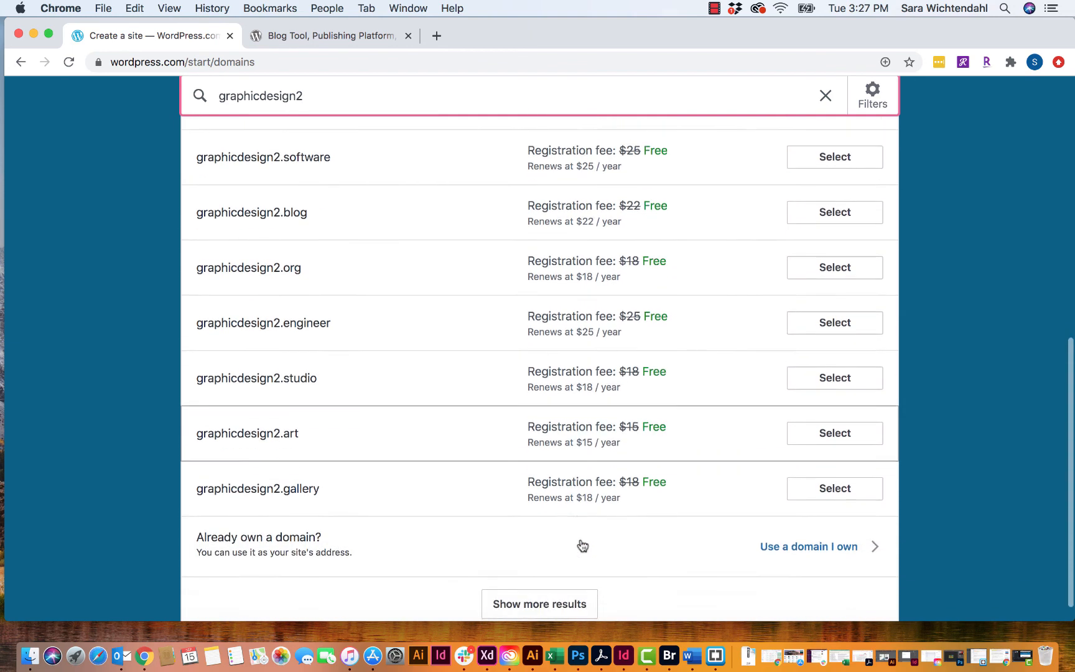
pyautogui.scroll(10, 580, 545)
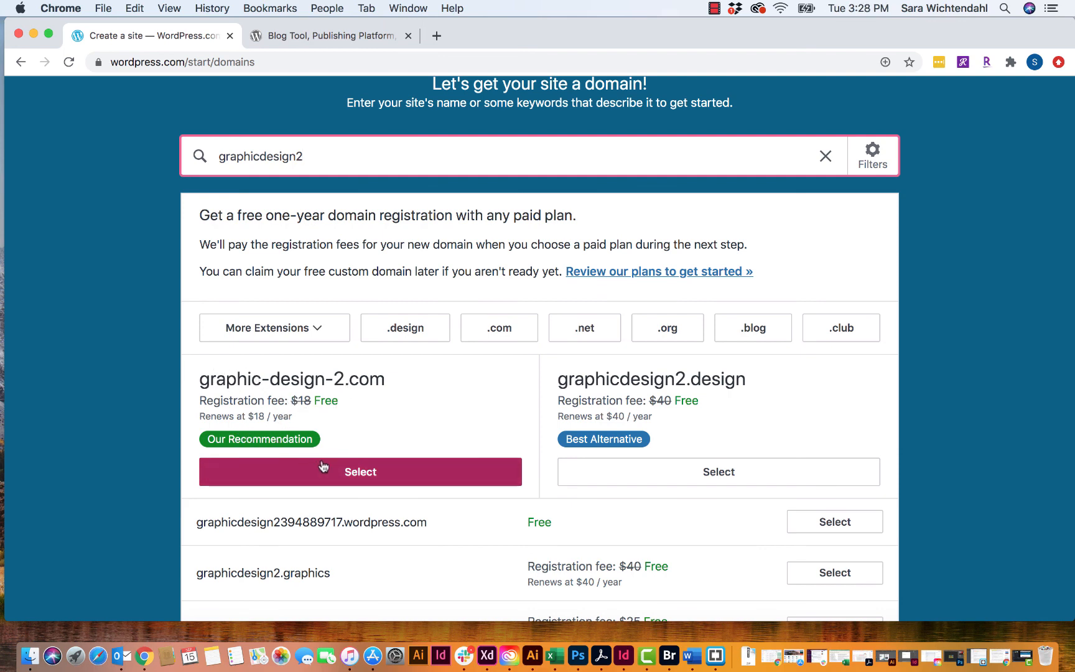
pyautogui.scroll(-3, 339, 468)
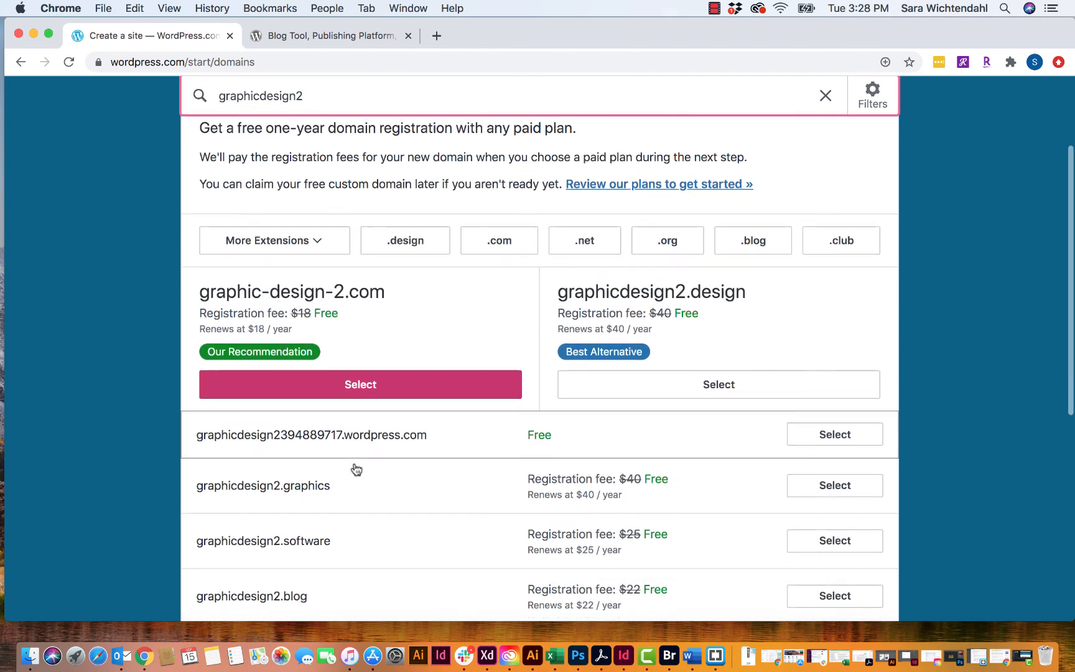
pyautogui.scroll(-1, 356, 469)
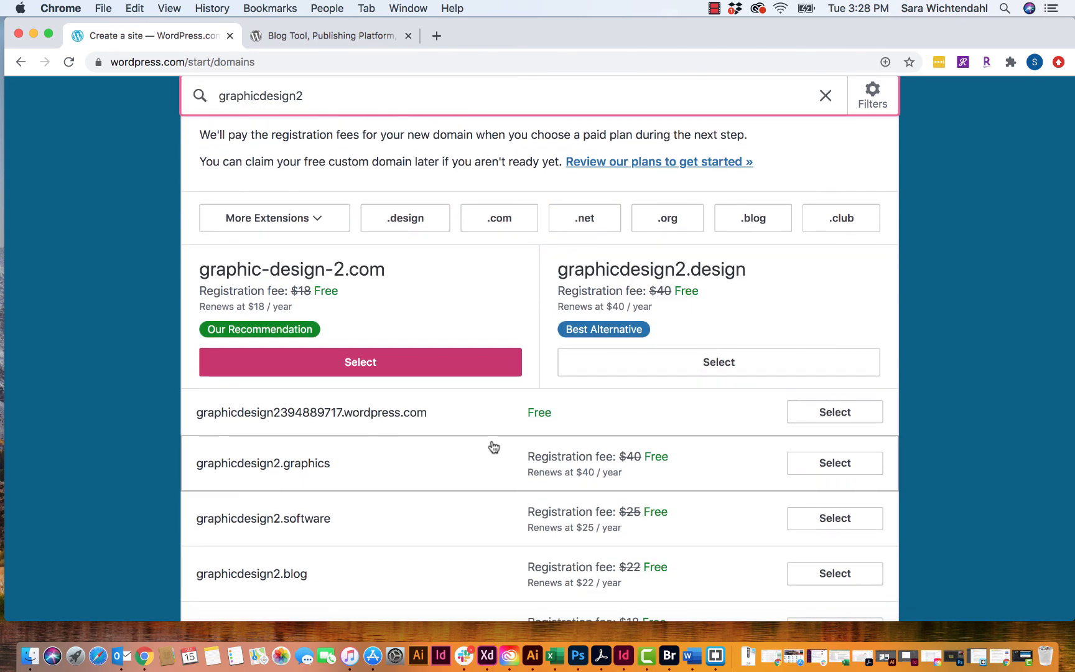
pyautogui.click(830, 416)
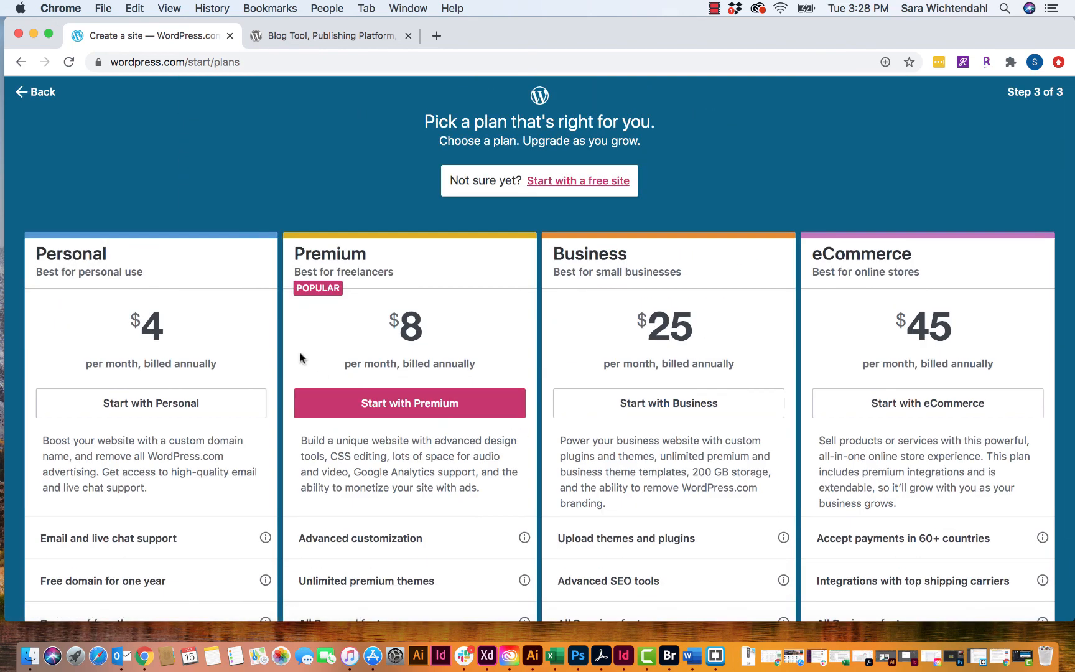
# - Review the paid plans, then choose 'Start with a free site'
pyautogui.scroll(-2, 295, 349)
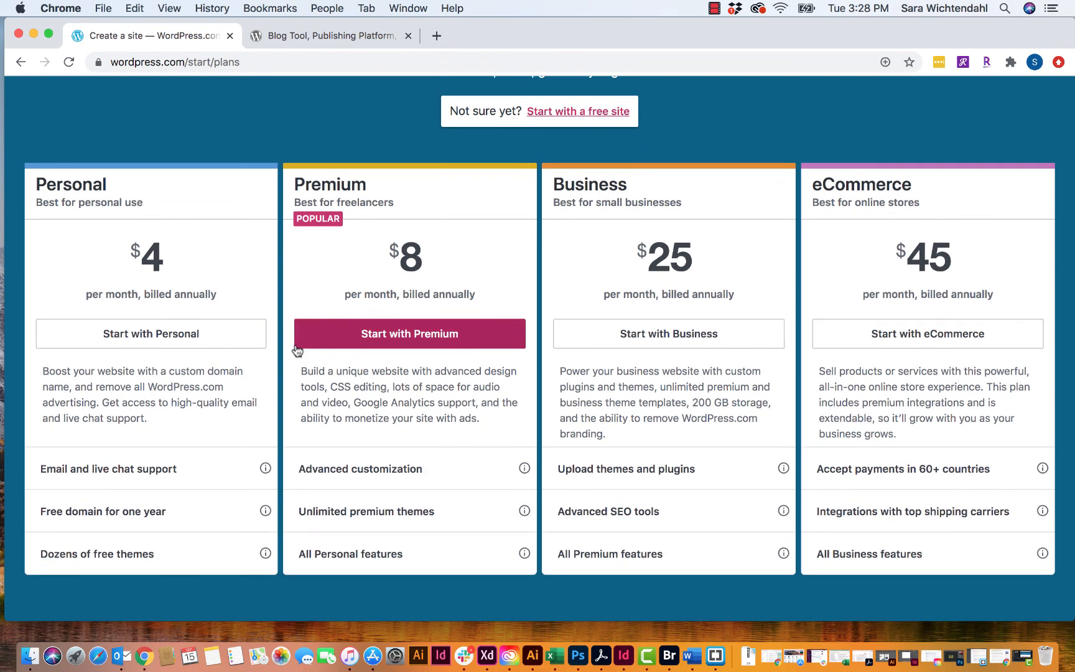
pyautogui.scroll(2, 301, 339)
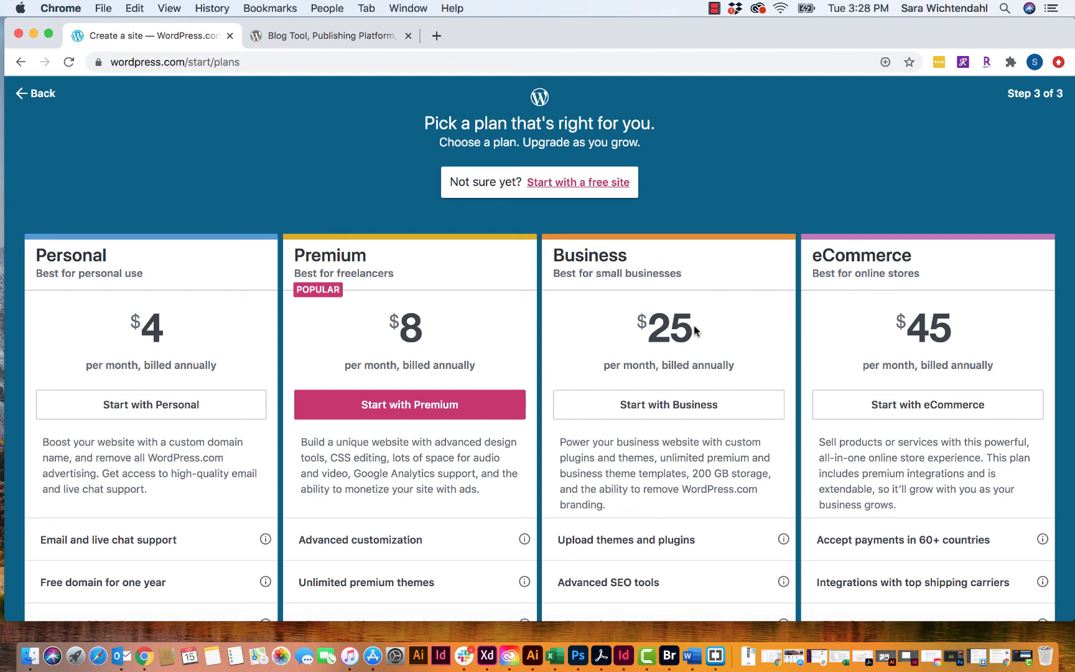
pyautogui.scroll(-3, 694, 329)
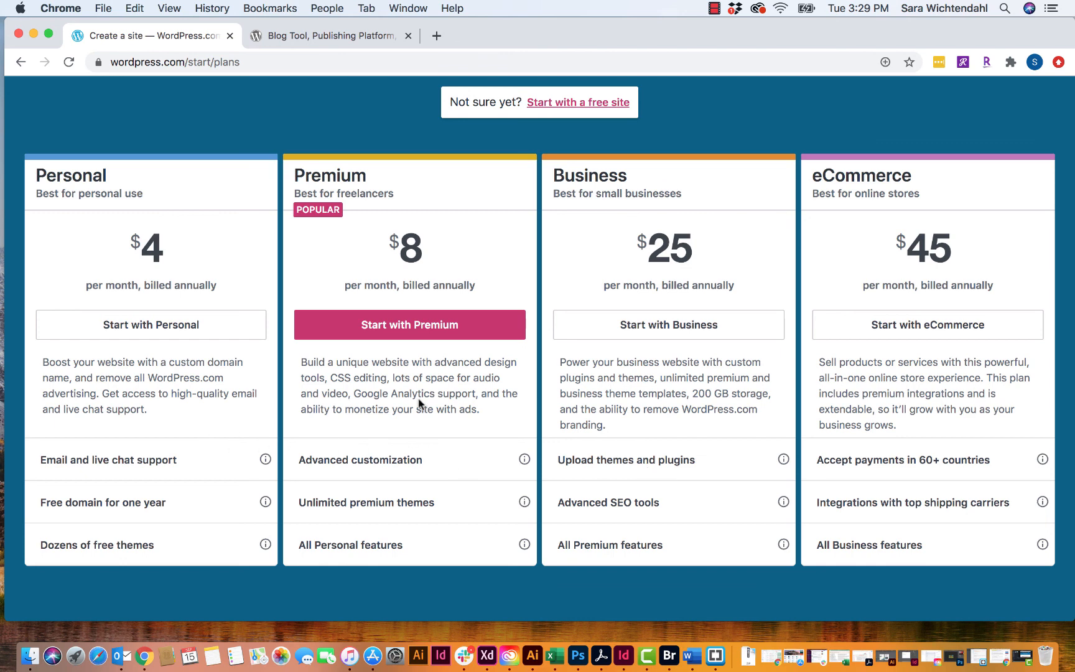
pyautogui.scroll(3, 420, 402)
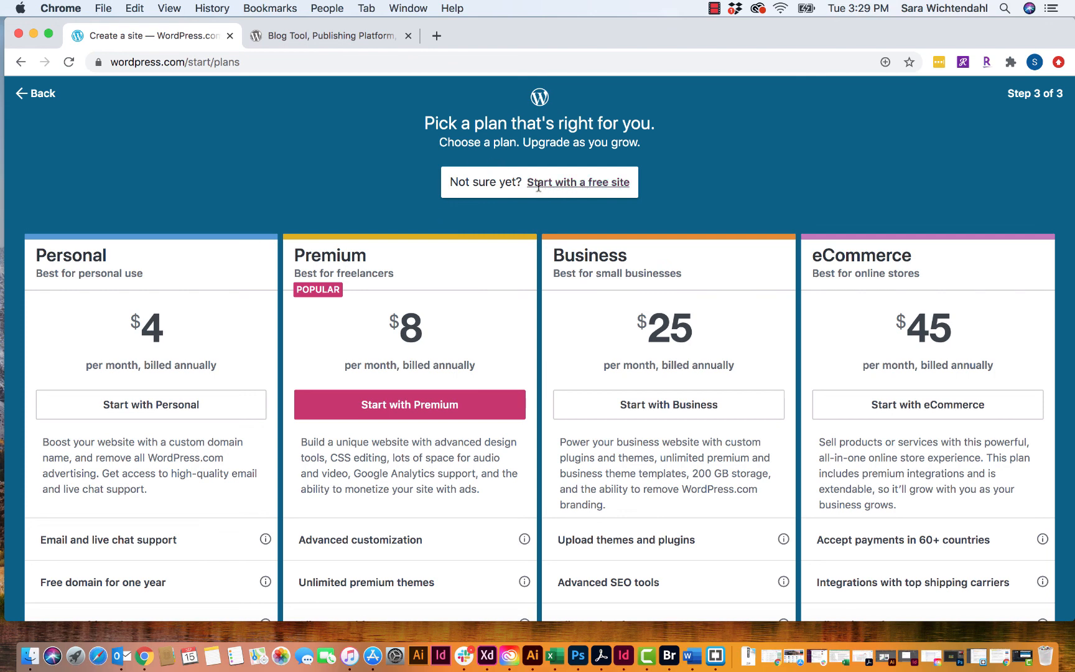
pyautogui.click(575, 182)
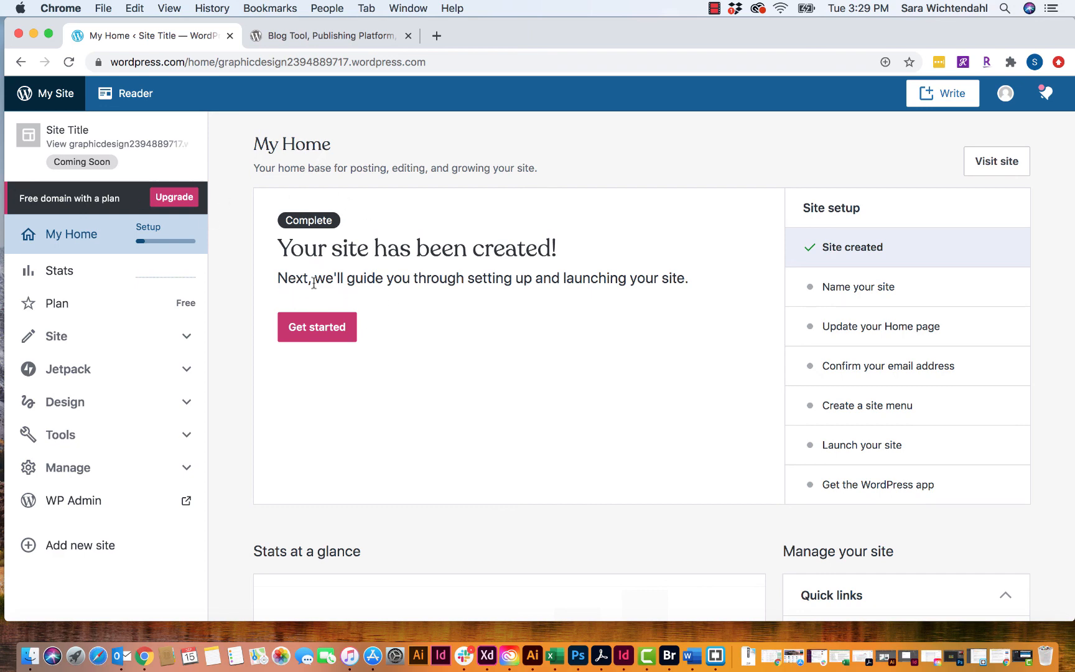
# - From My Home's Get started checklist, go to Name your site in General Settings
pyautogui.click(313, 331)
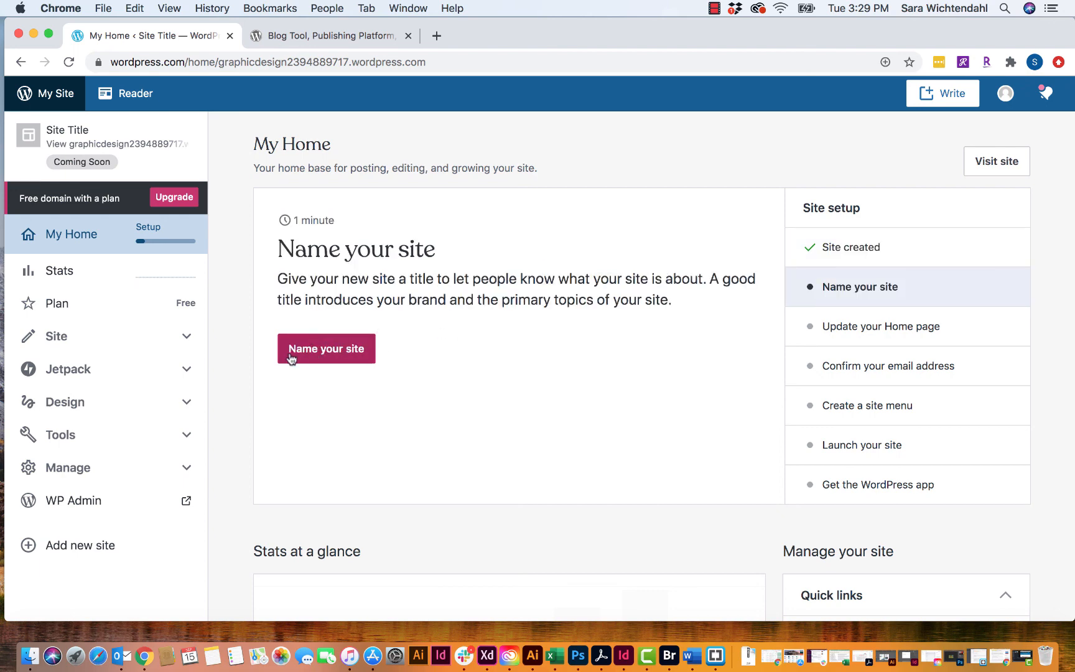
pyautogui.click(320, 350)
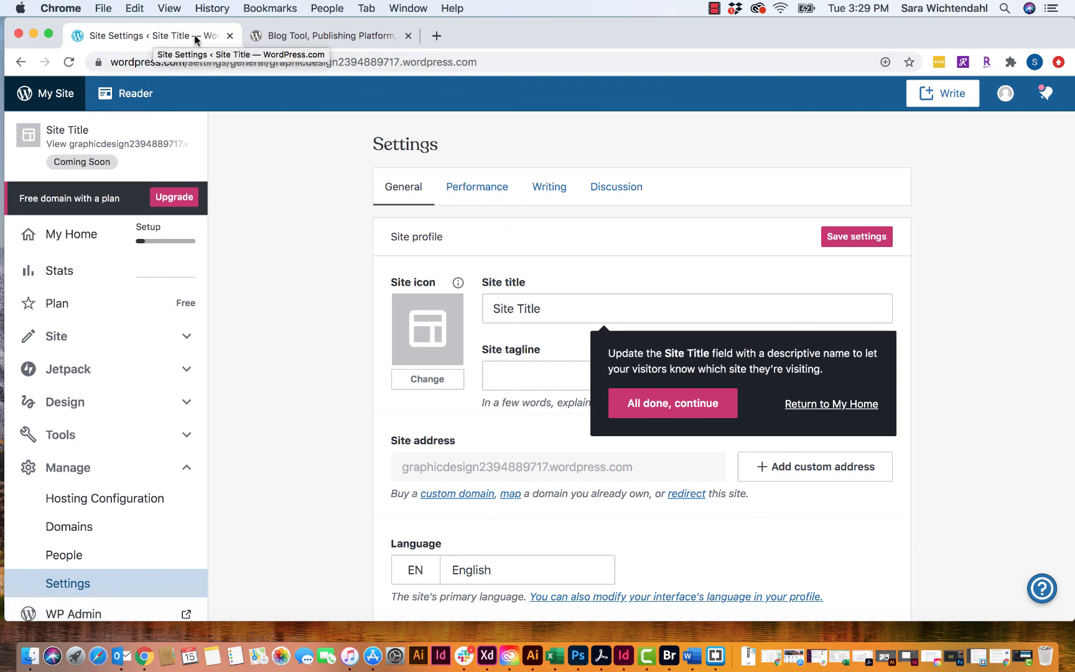
# - Replace the site title with 'Graphic Design Test Site' and dismiss the title tip
pyautogui.click(749, 309)
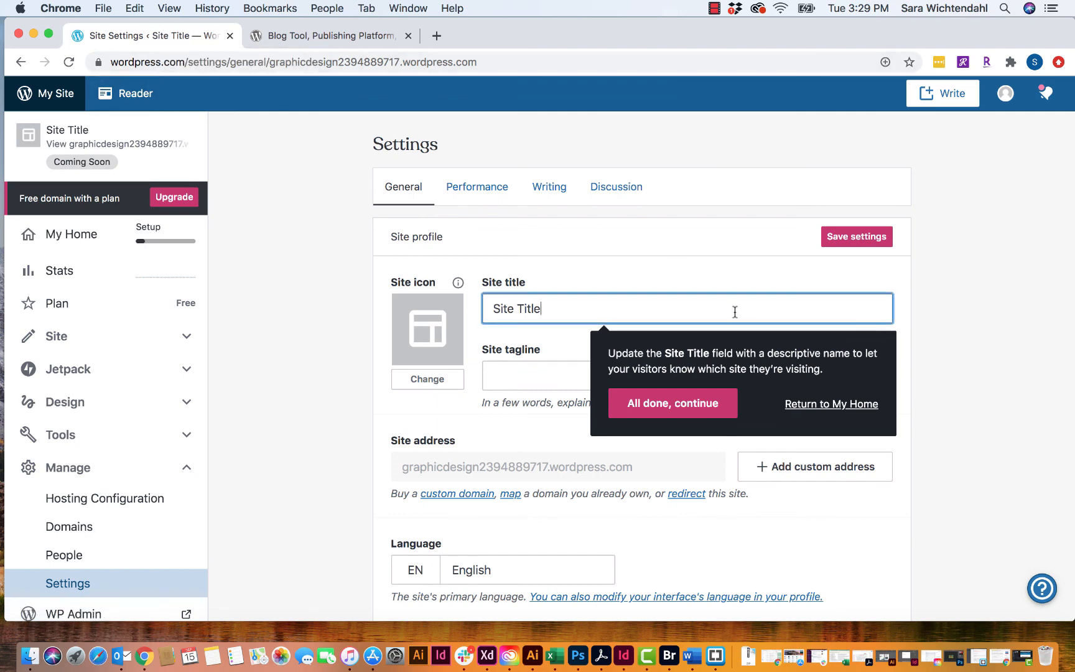
pyautogui.moveTo(592, 309); pyautogui.dragTo(468, 305)
pyautogui.write('G')
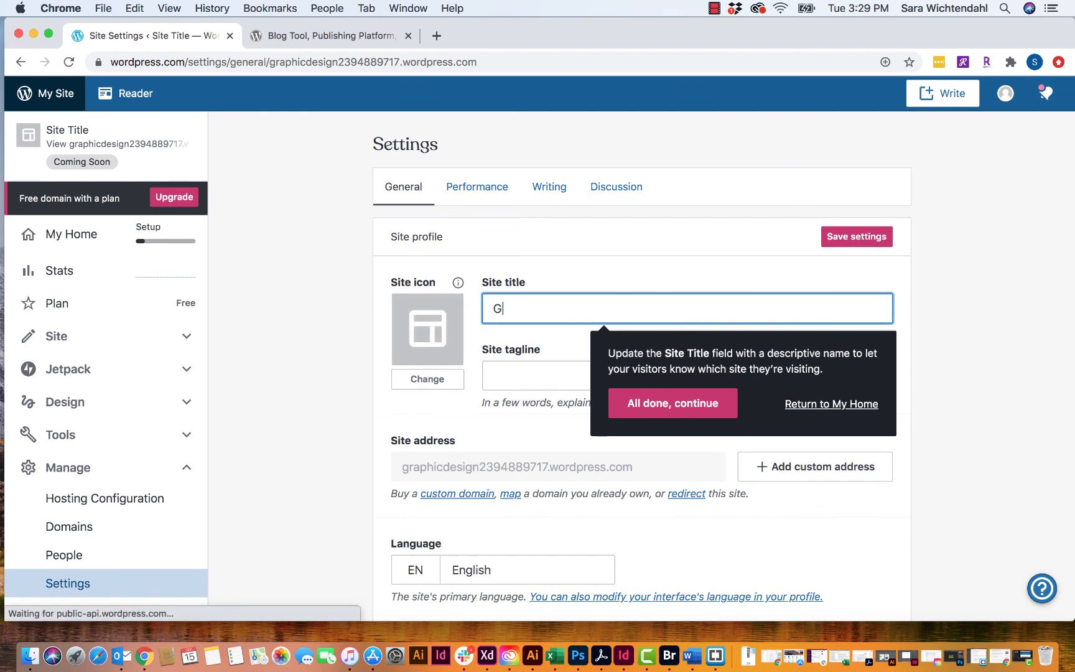
pyautogui.write('raphic Design Test')
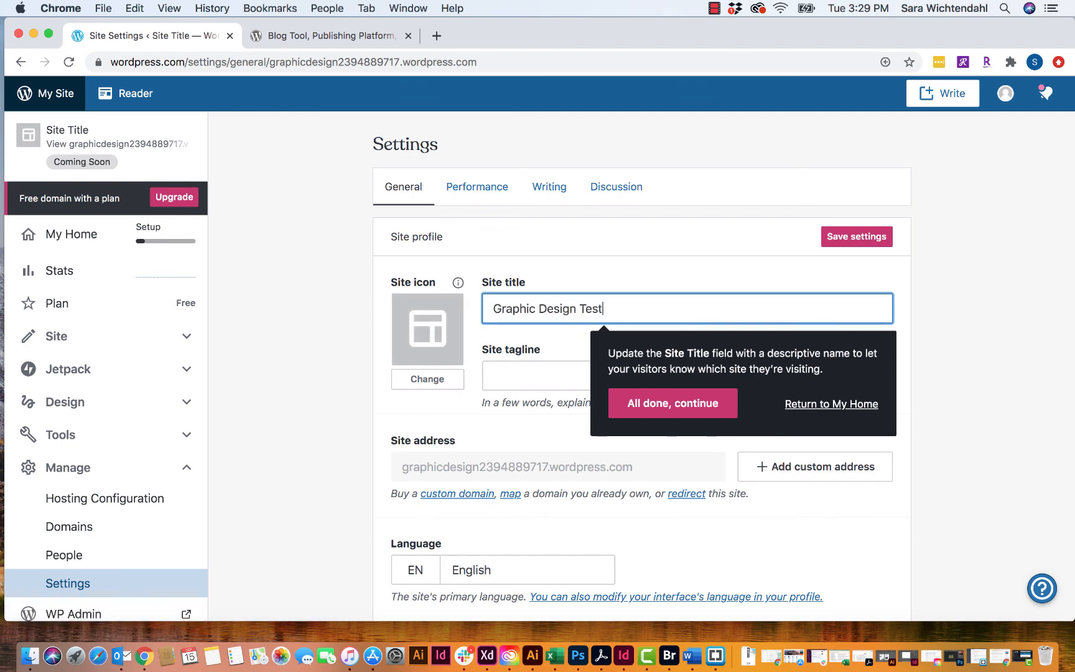
pyautogui.write(' Site')
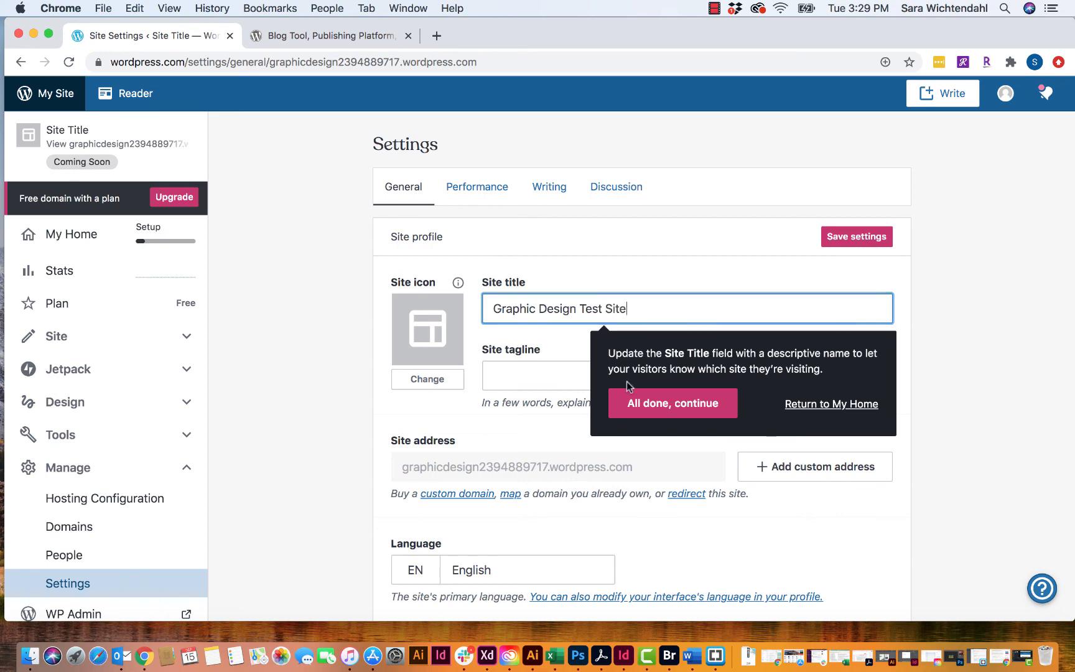
pyautogui.click(529, 376)
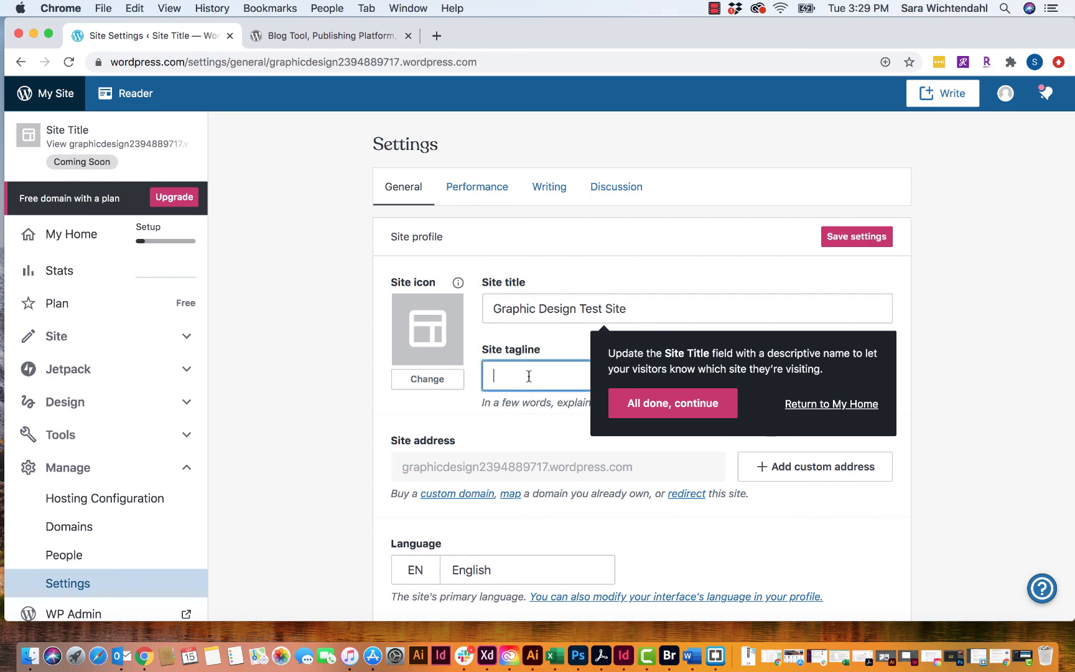
pyautogui.click(692, 410)
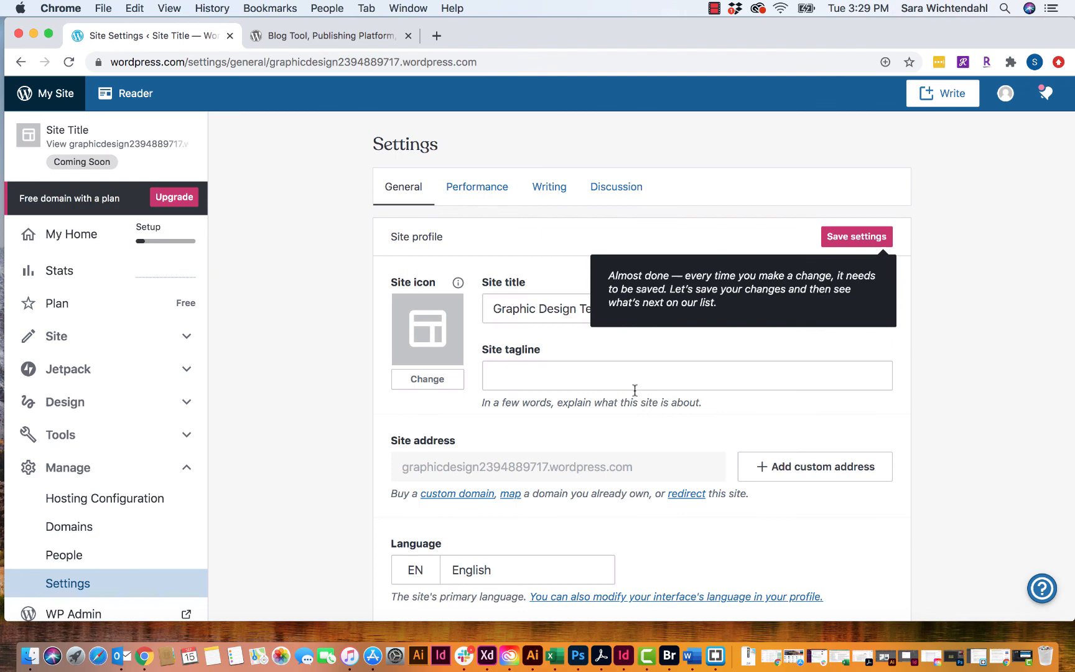
# - Enter the tagline 'Creating an awesome WordPress site', capitalising the W and P in WordPress
pyautogui.click(556, 378)
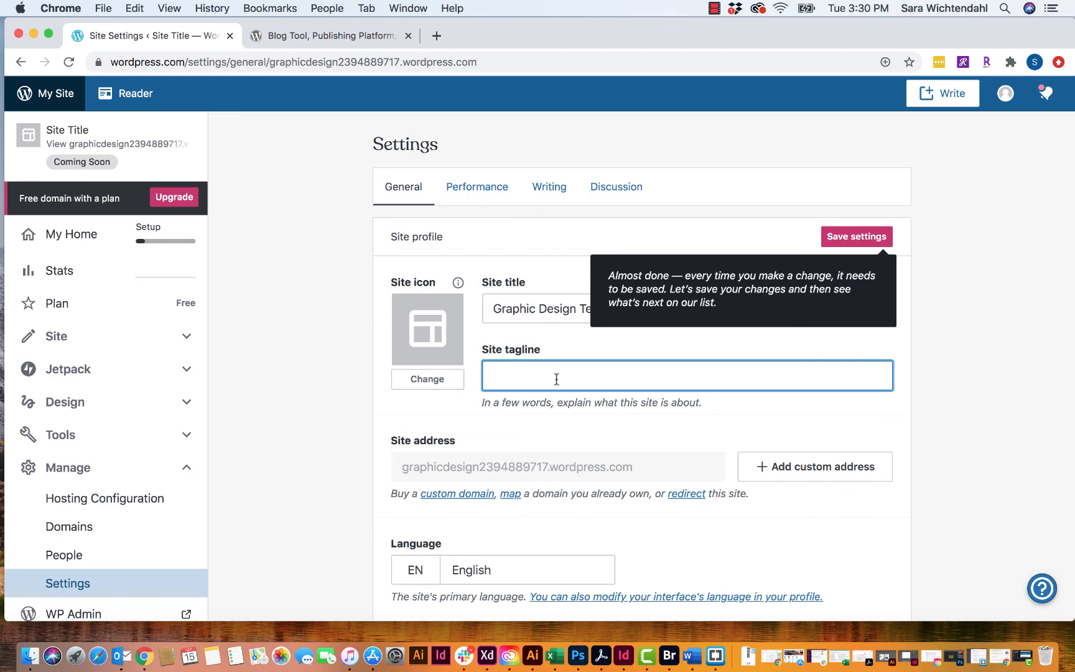
pyautogui.write('Createing an awesome wordpre')
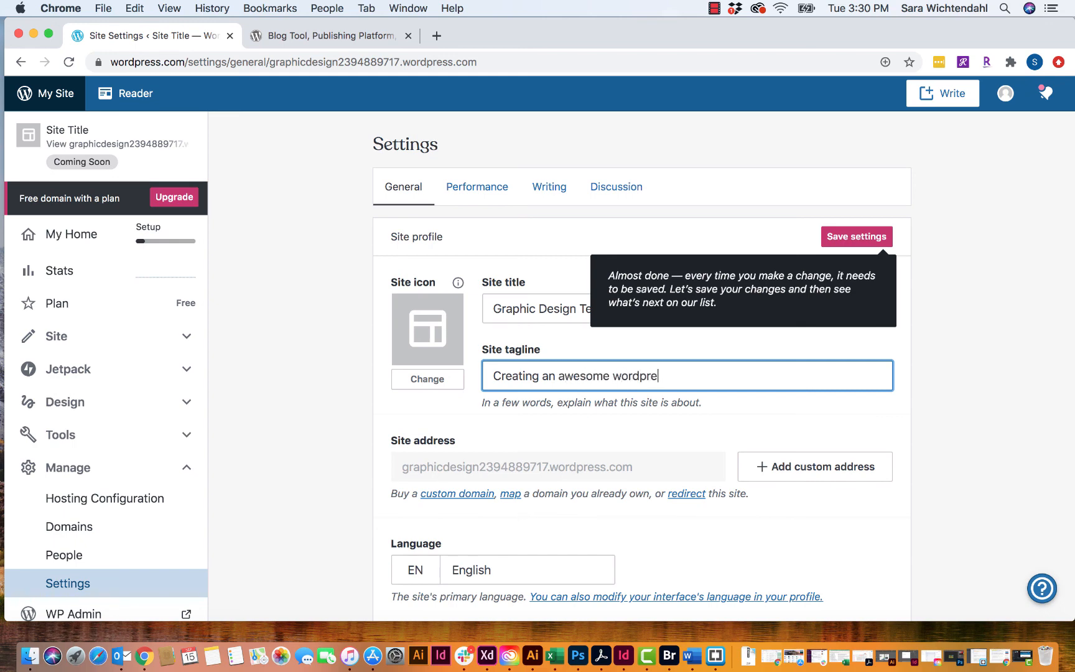
pyautogui.write('ss site')
pyautogui.click(617, 376)
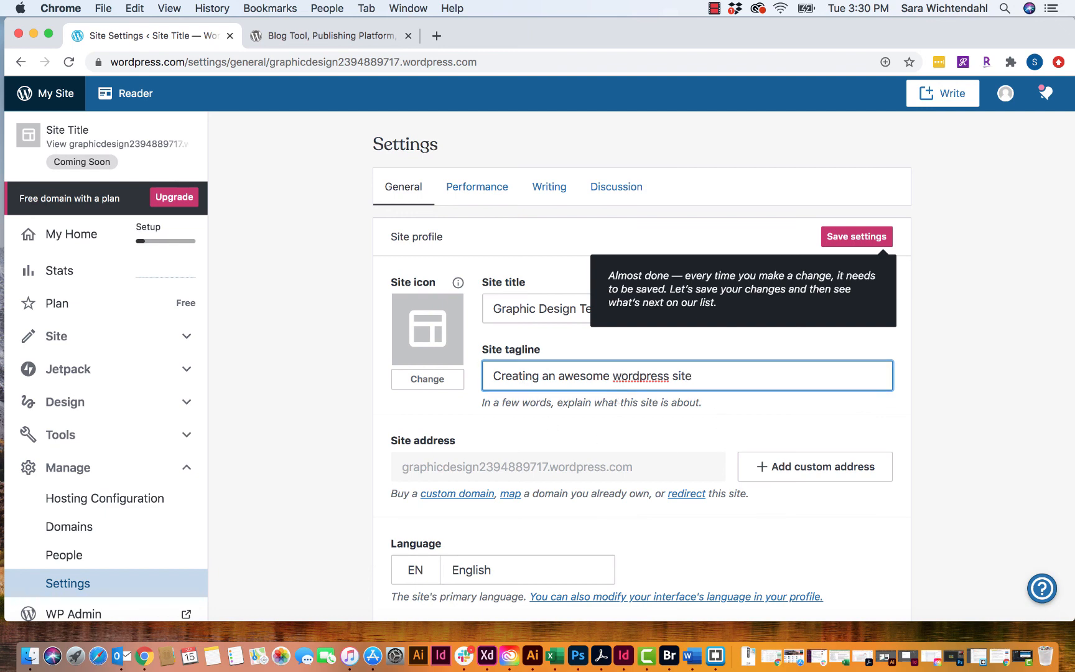
pyautogui.press('BackSpace')
pyautogui.write('W')
pyautogui.press('BackSpace')
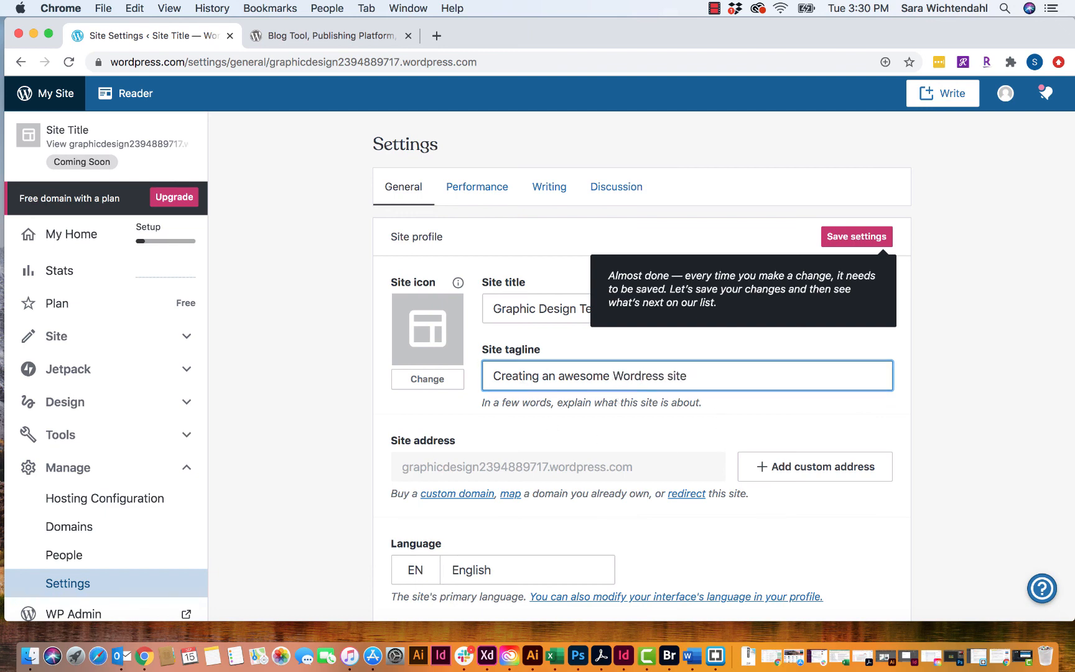
pyautogui.write('P')
pyautogui.scroll(-2, 578, 479)
pyautogui.scroll(-1, 578, 479)
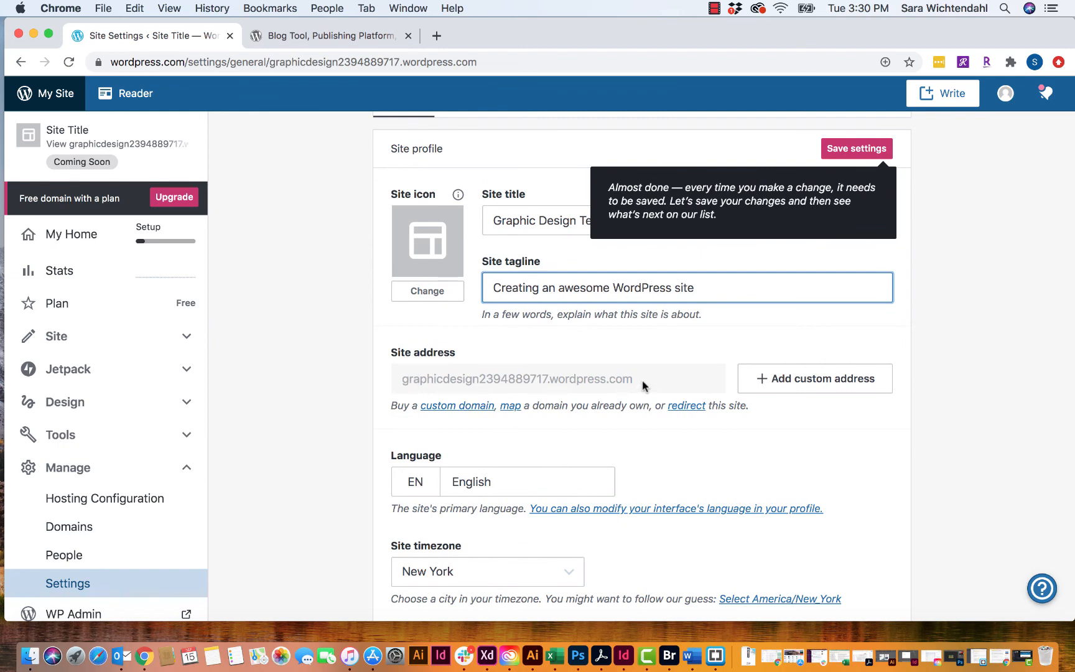
pyautogui.scroll(-5, 488, 451)
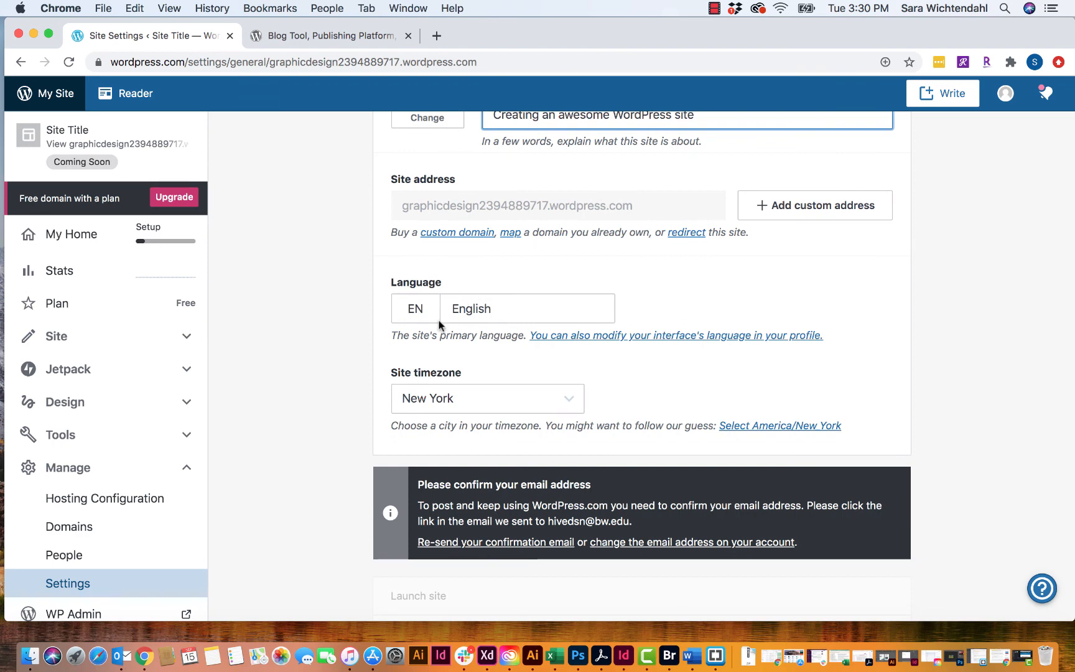
# - Browse the language regions without changing English, and keep New York as the site timezone
pyautogui.click(414, 311)
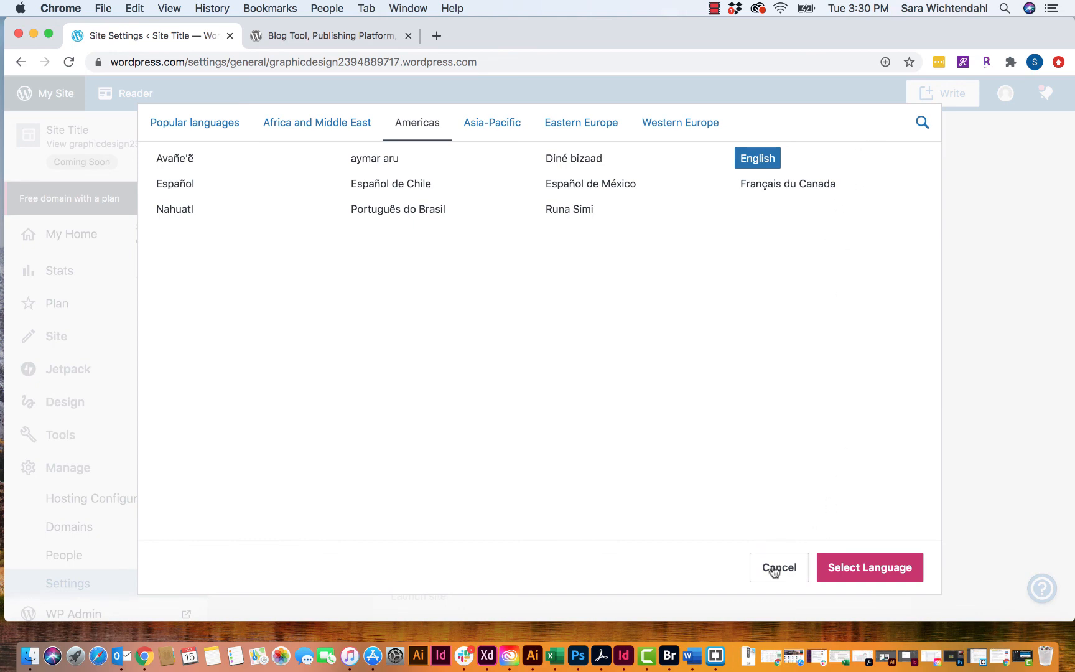
pyautogui.click(295, 131)
pyautogui.click(410, 129)
pyautogui.click(509, 131)
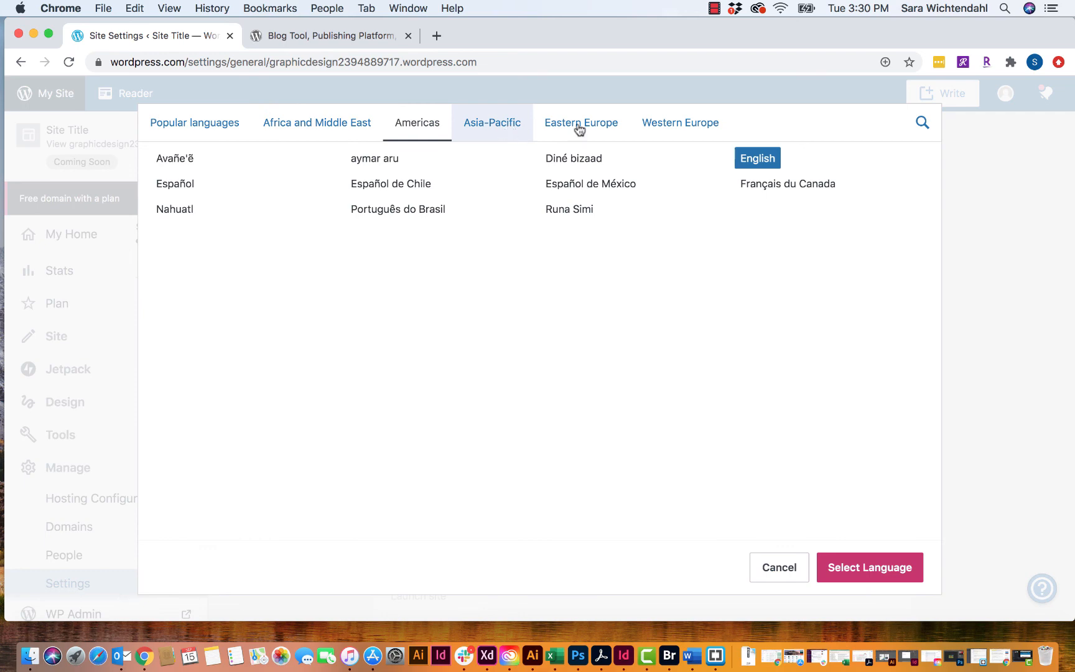
pyautogui.click(566, 141)
pyautogui.click(661, 129)
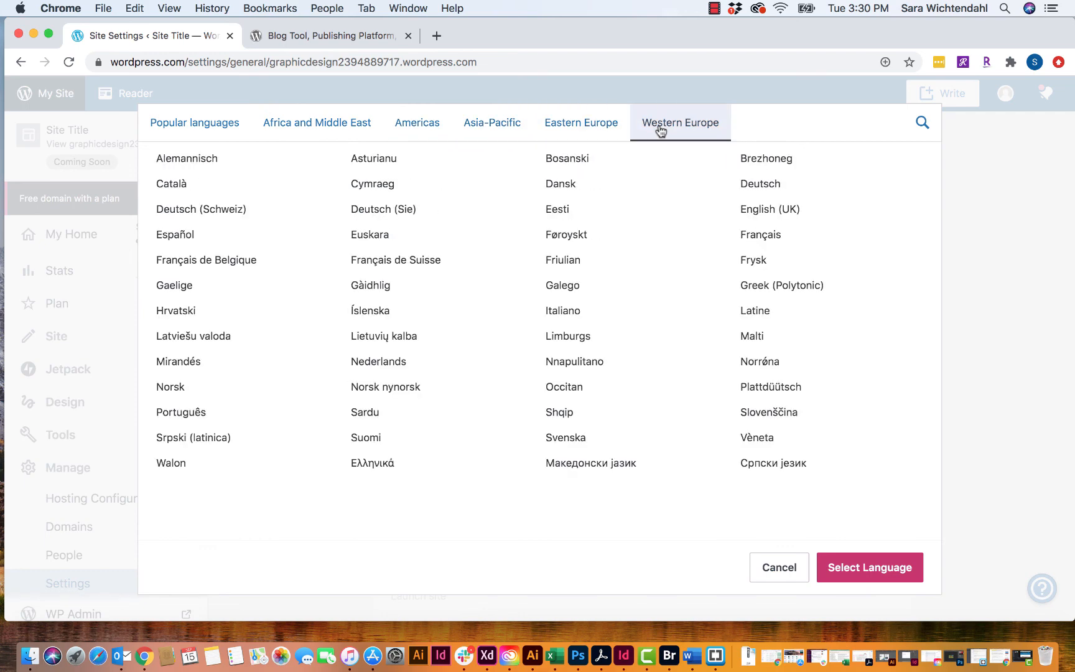
pyautogui.click(767, 575)
pyautogui.click(486, 402)
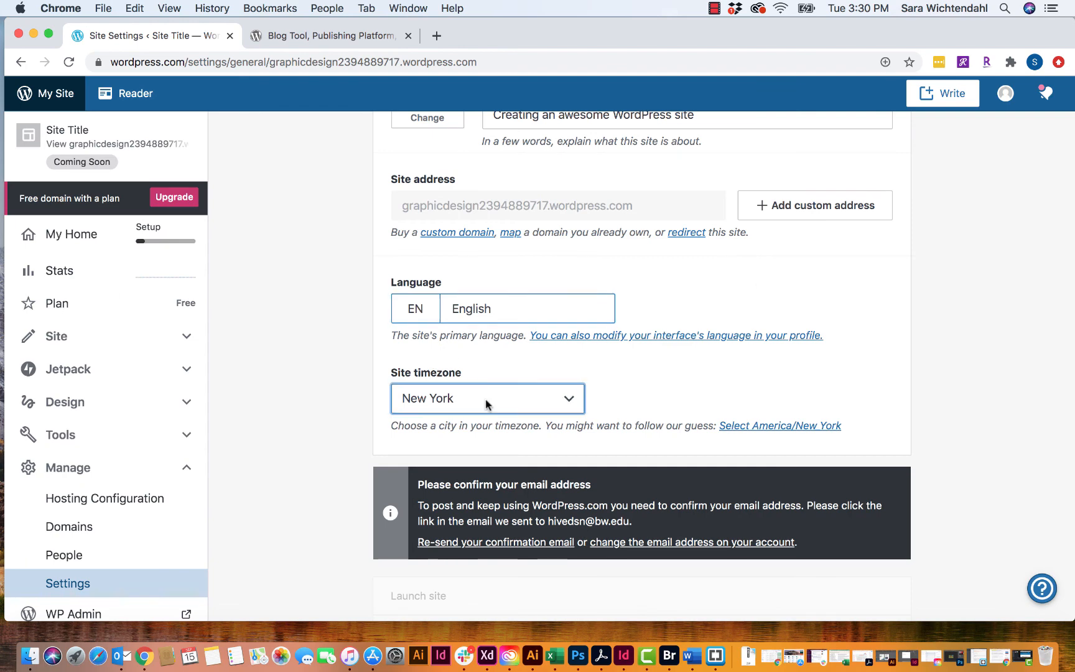
pyautogui.click(488, 397)
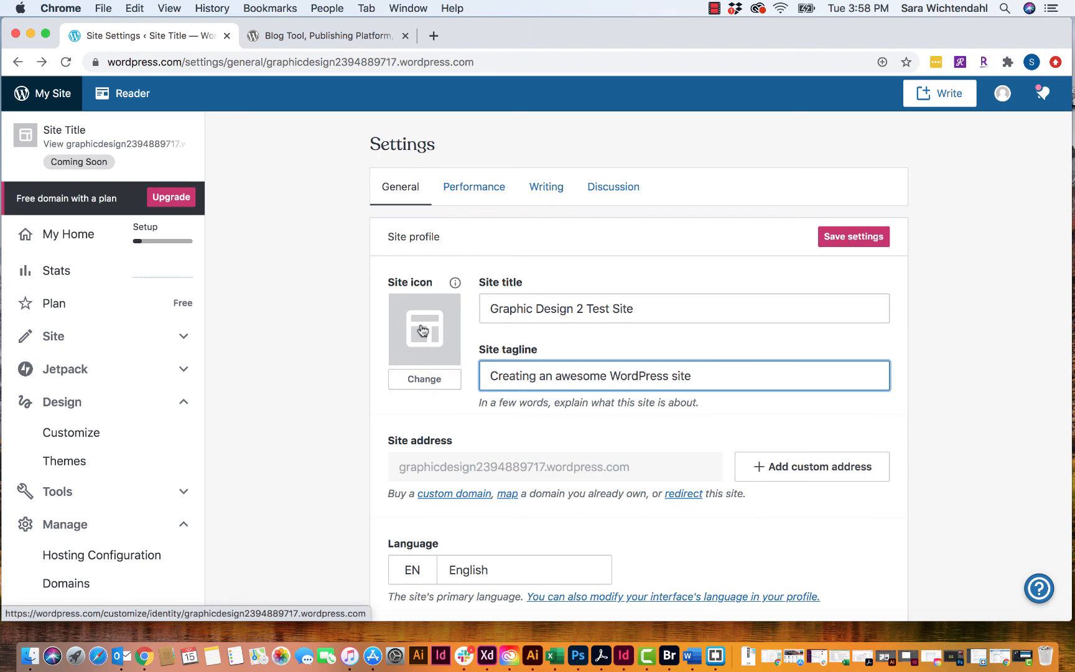
# - Save the title and tagline settings and open the Site Identity customizer from Site icon
pyautogui.click(843, 238)
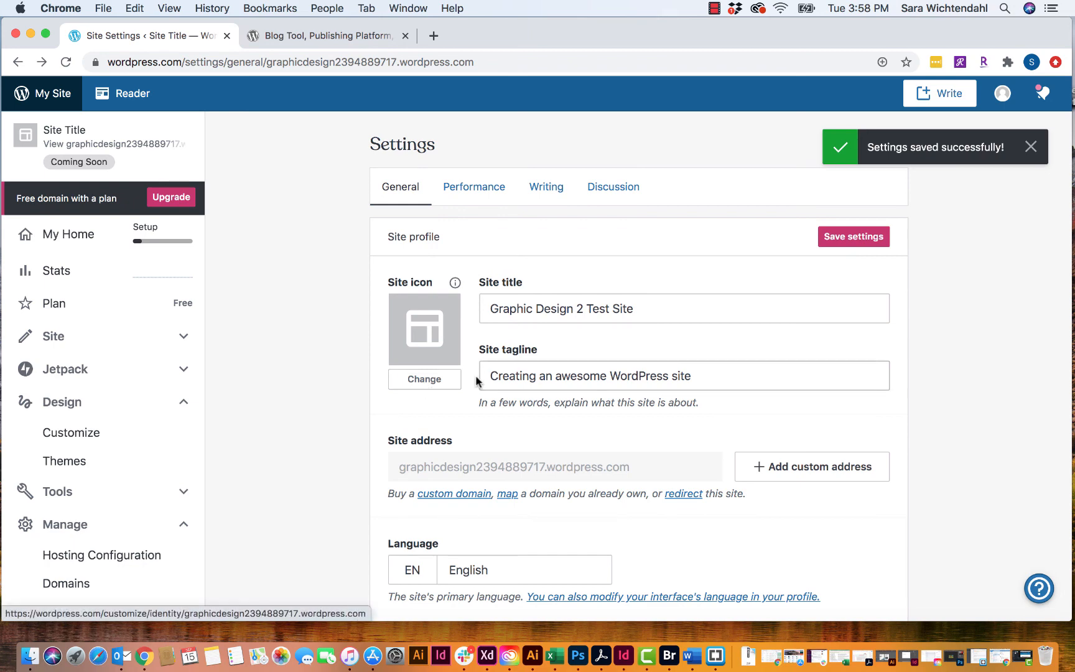
pyautogui.click(427, 381)
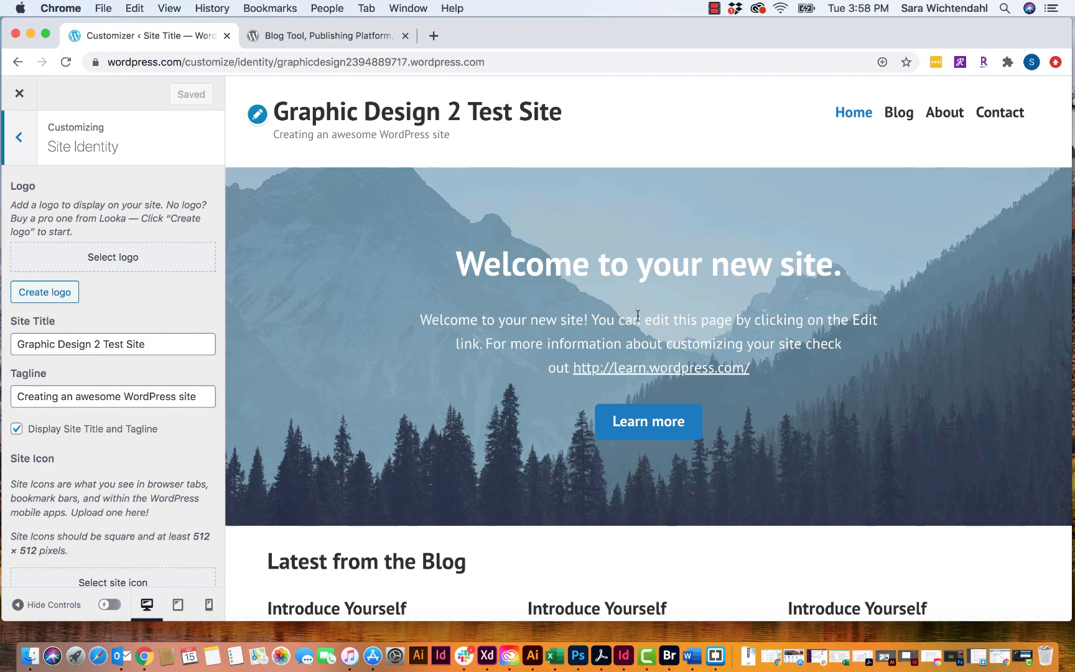
pyautogui.scroll(-10, 637, 316)
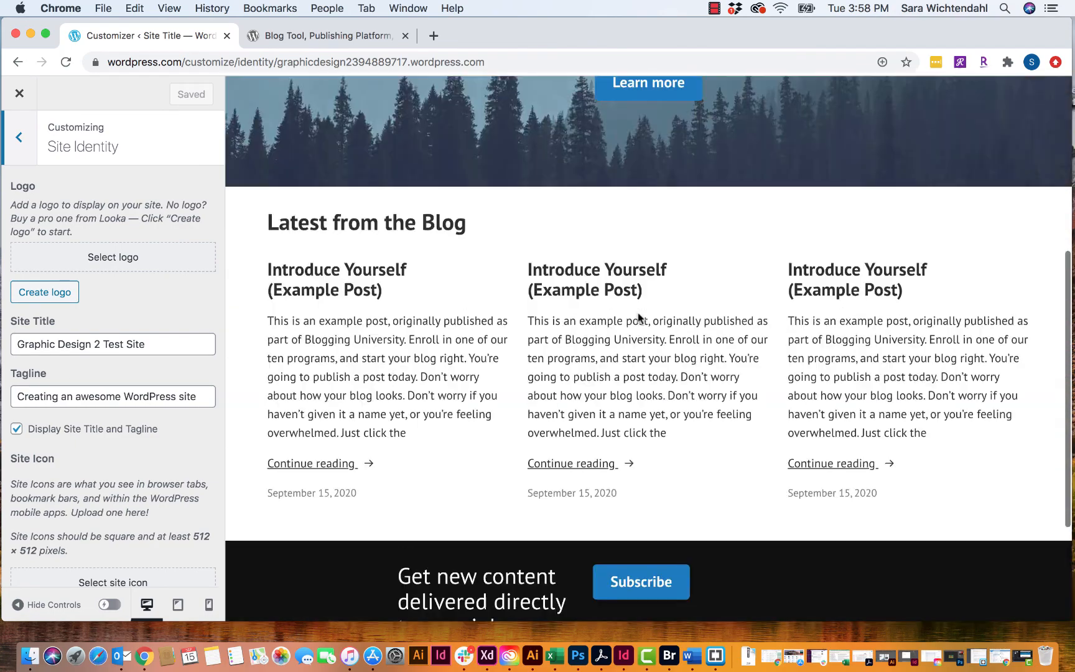
pyautogui.scroll(10, 639, 317)
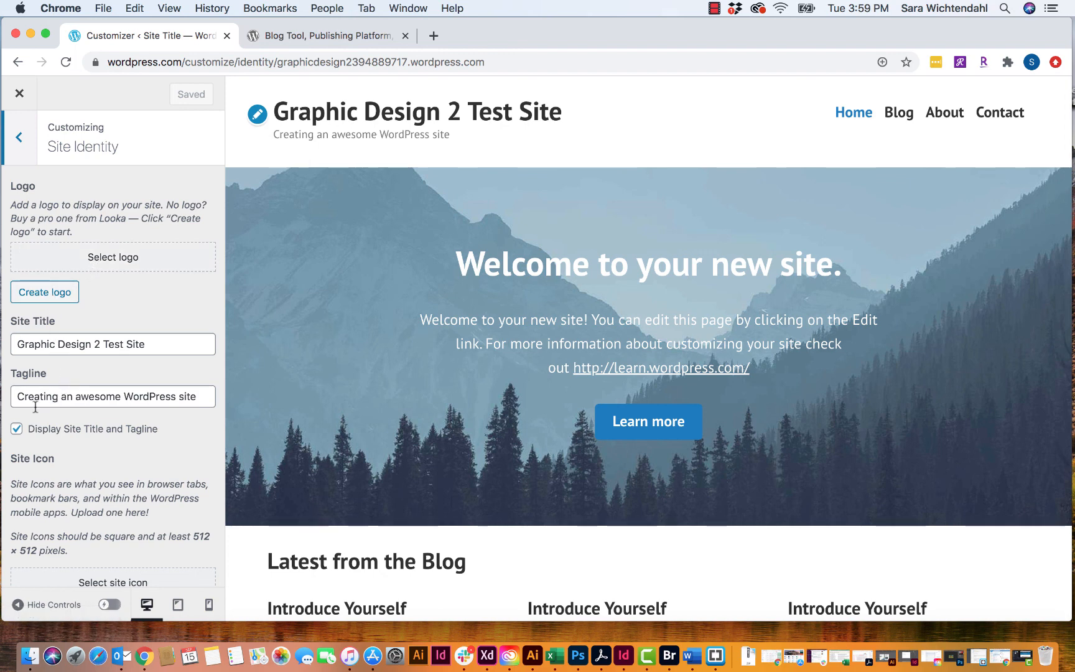
pyautogui.scroll(-3, 60, 464)
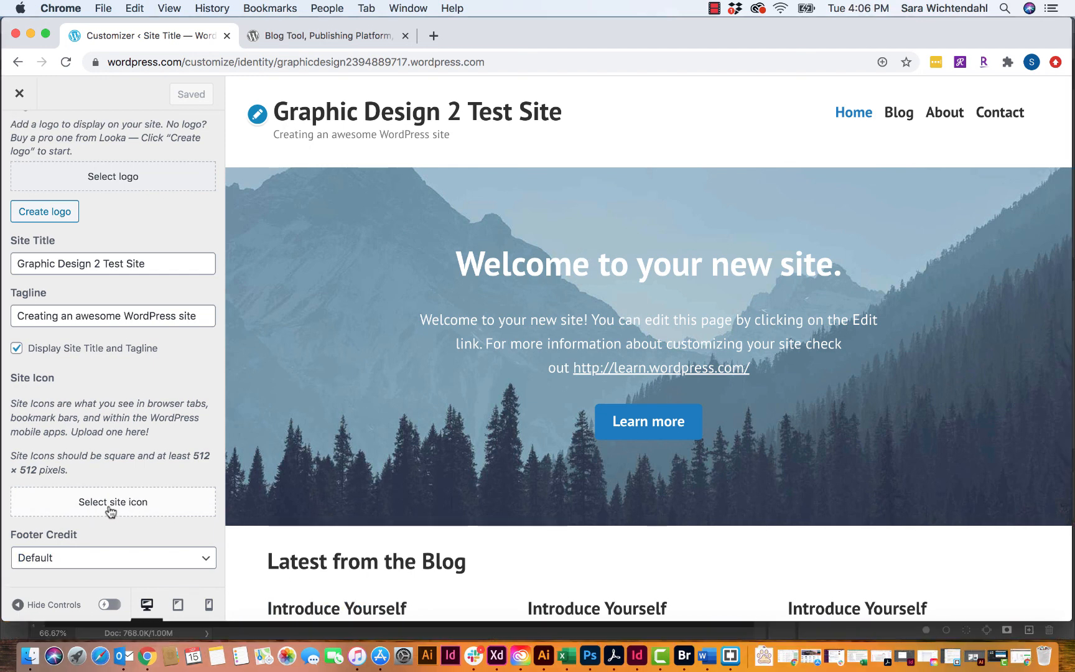
# - Upload test_favicon.png from the Desktop's Wordpress Images folder as a site icon candidate
pyautogui.click(117, 507)
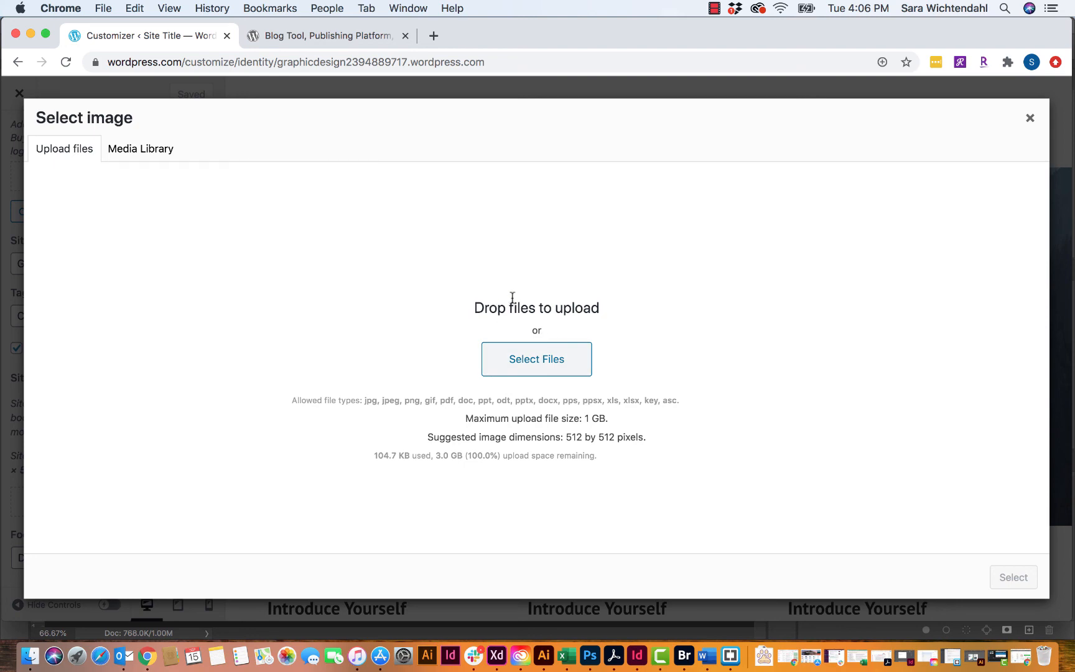
pyautogui.click(540, 364)
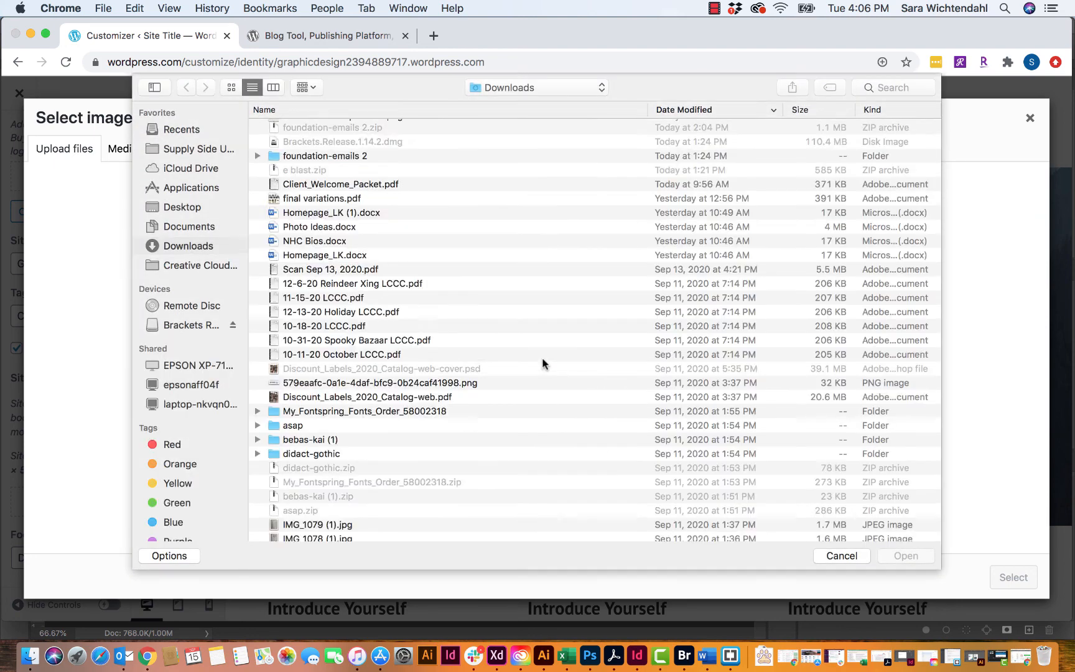
pyautogui.click(190, 209)
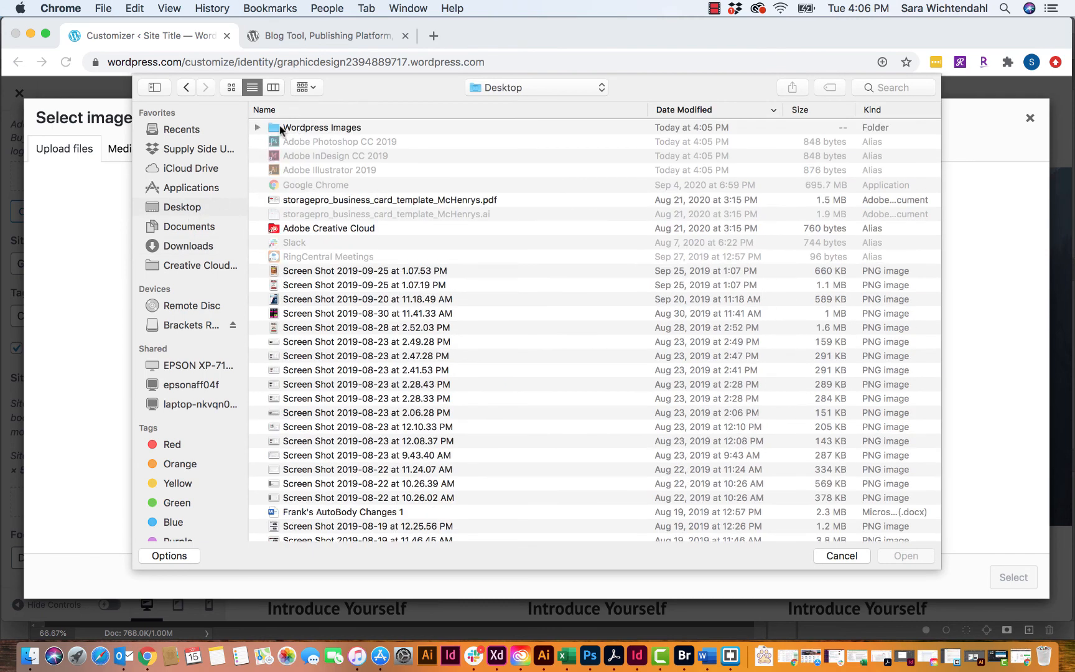
pyautogui.doubleClick(280, 127)
pyautogui.click(322, 127)
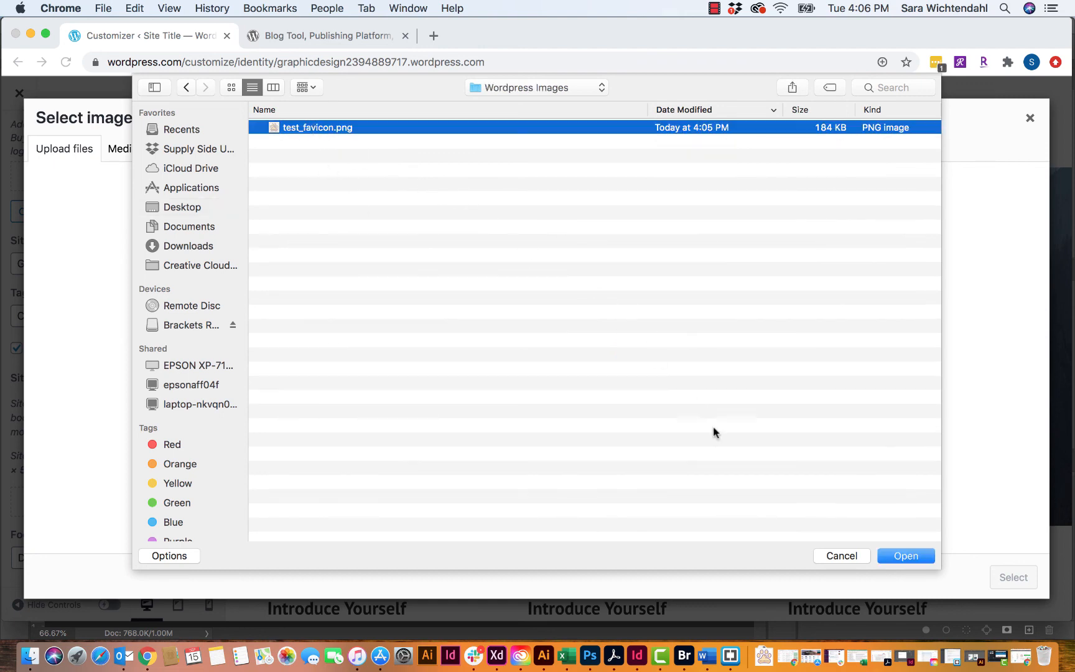
pyautogui.click(906, 556)
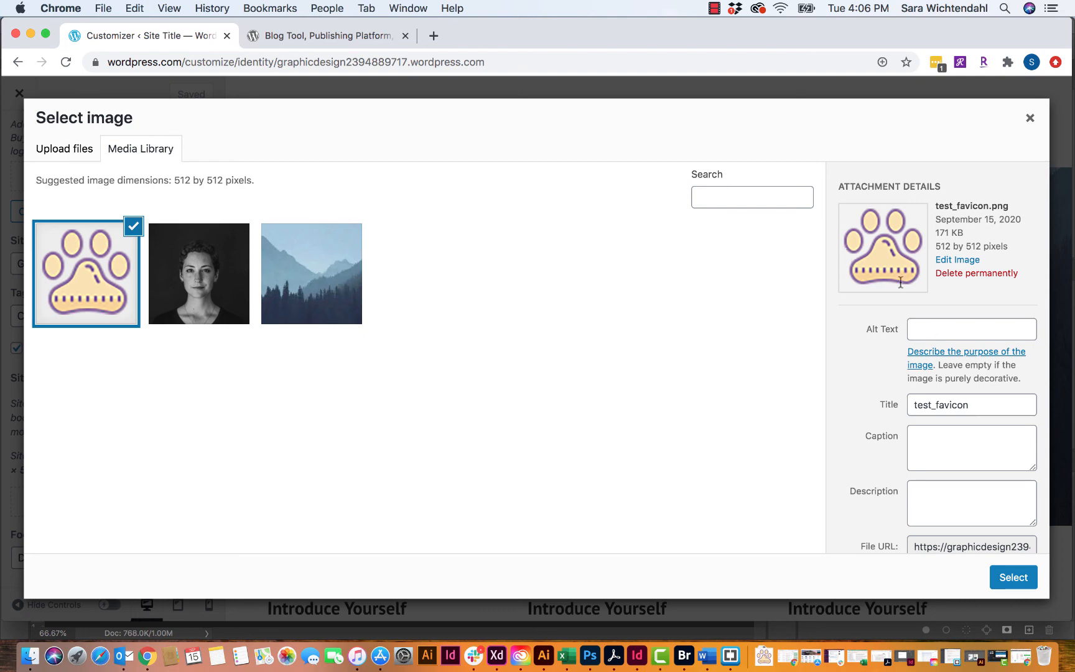
# - Give the paw image alt text 'Paw Print Icon', copy its URL, and set it as site icon
pyautogui.scroll(-2, 967, 309)
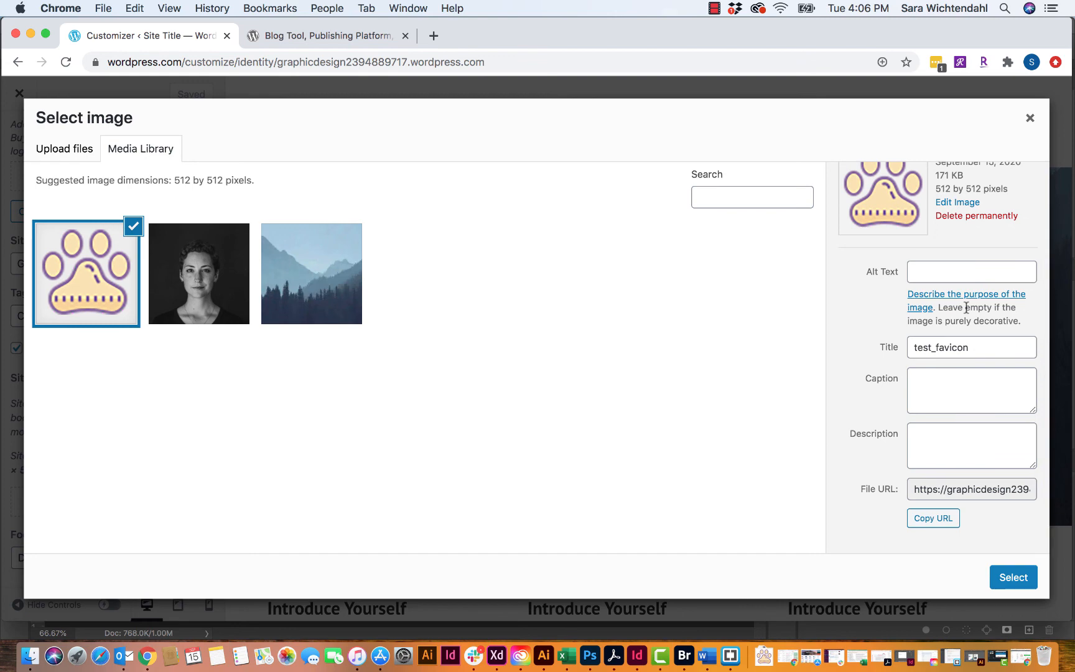
pyautogui.click(949, 270)
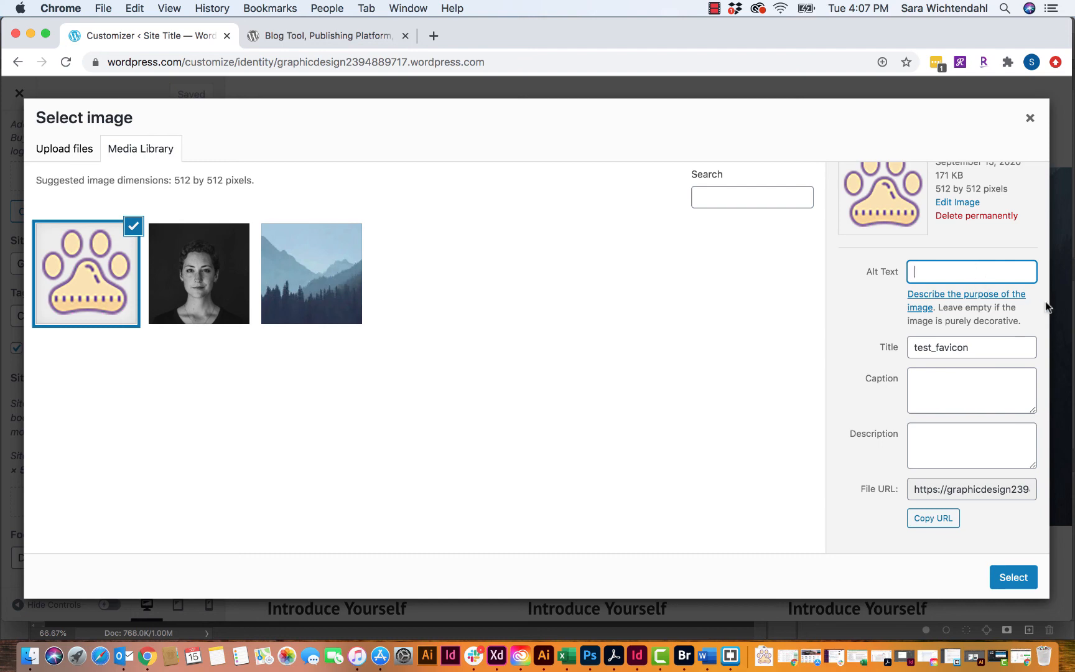
pyautogui.write('Paw Print Icon')
pyautogui.click(937, 518)
pyautogui.click(1009, 580)
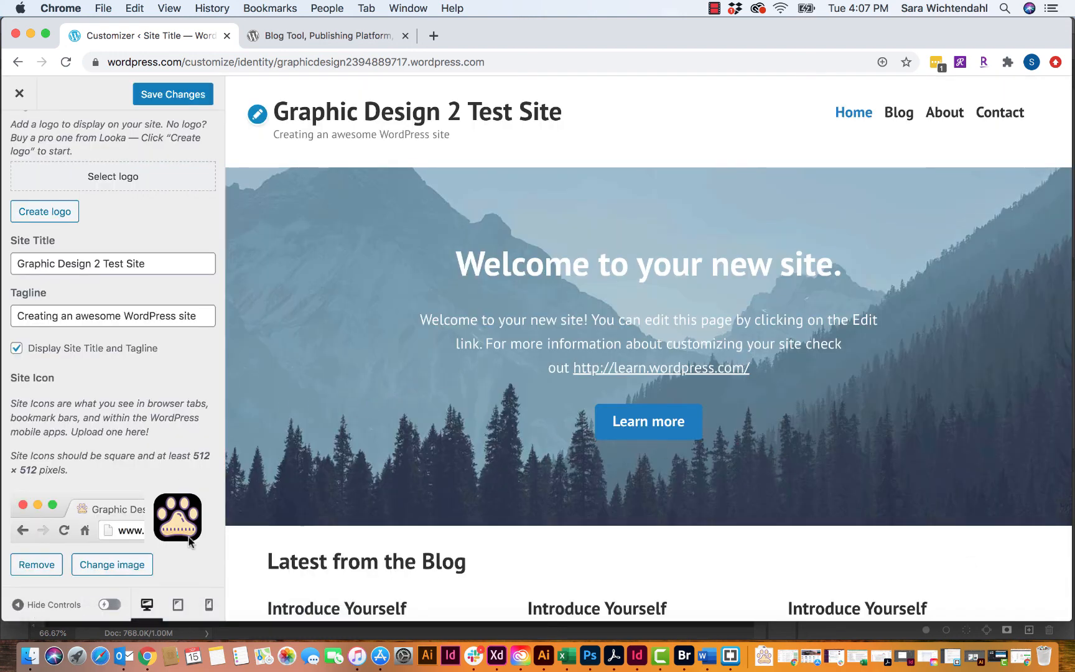
# - Save the new site icon and go back from Site Identity to the Customizer's main sections
pyautogui.scroll(-2, 131, 497)
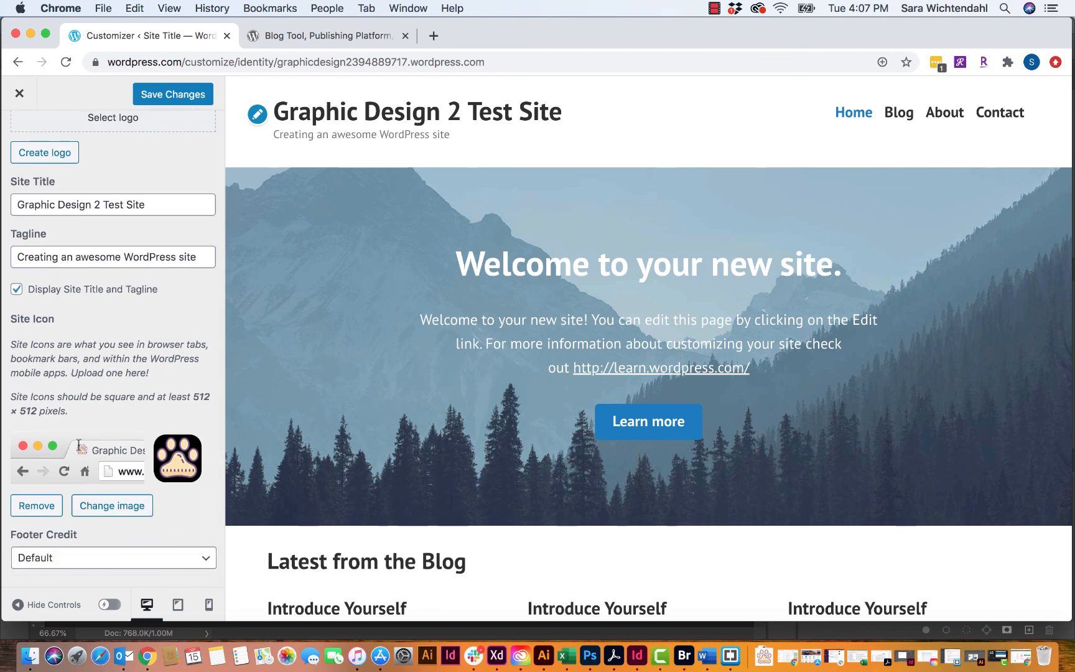
pyautogui.scroll(-2, 271, 417)
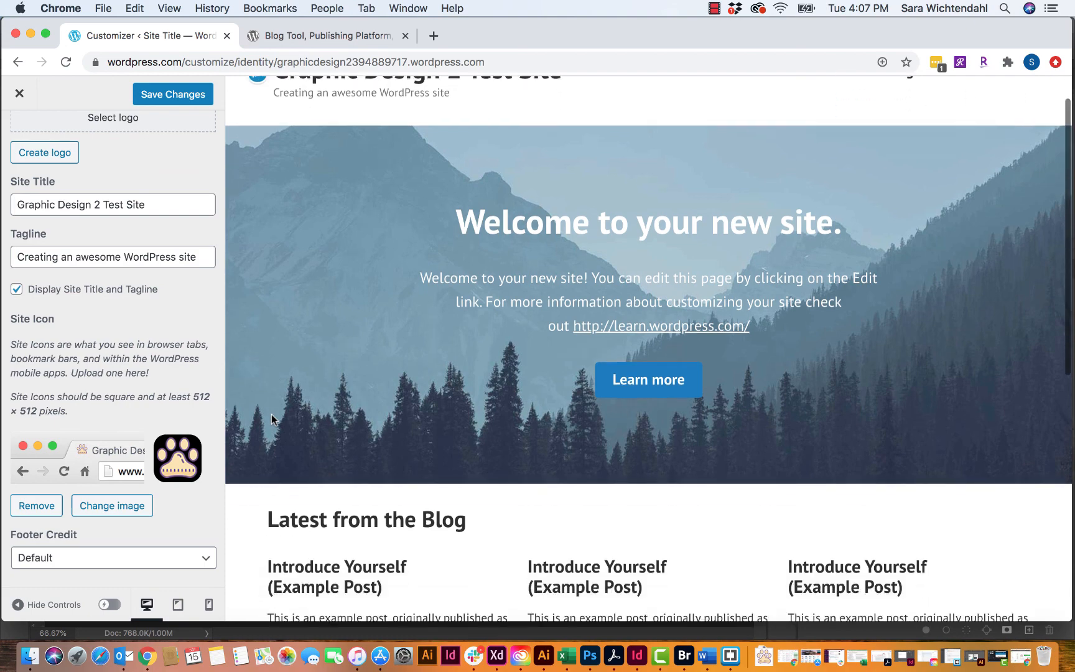
pyautogui.scroll(-1, 272, 415)
pyautogui.scroll(3, 271, 414)
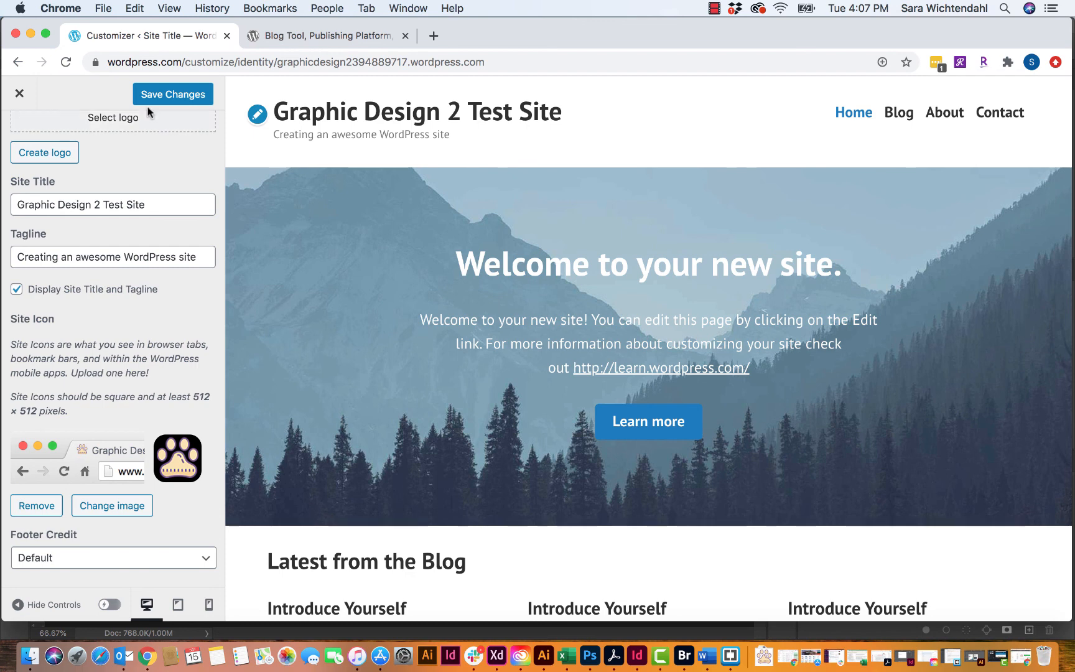
pyautogui.click(163, 94)
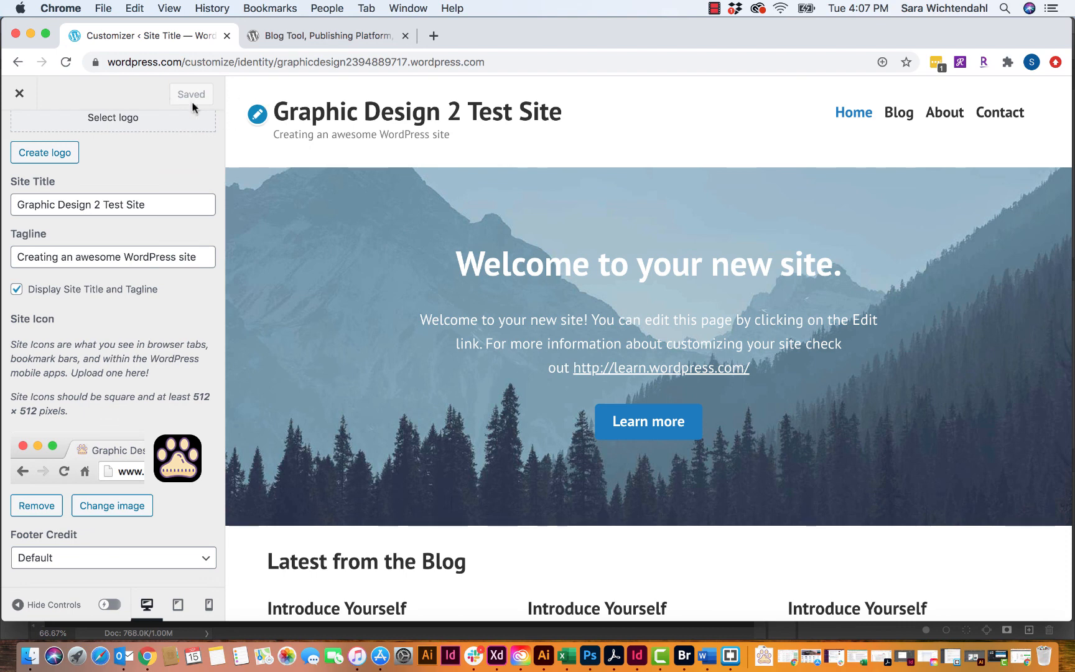
pyautogui.scroll(3, 77, 145)
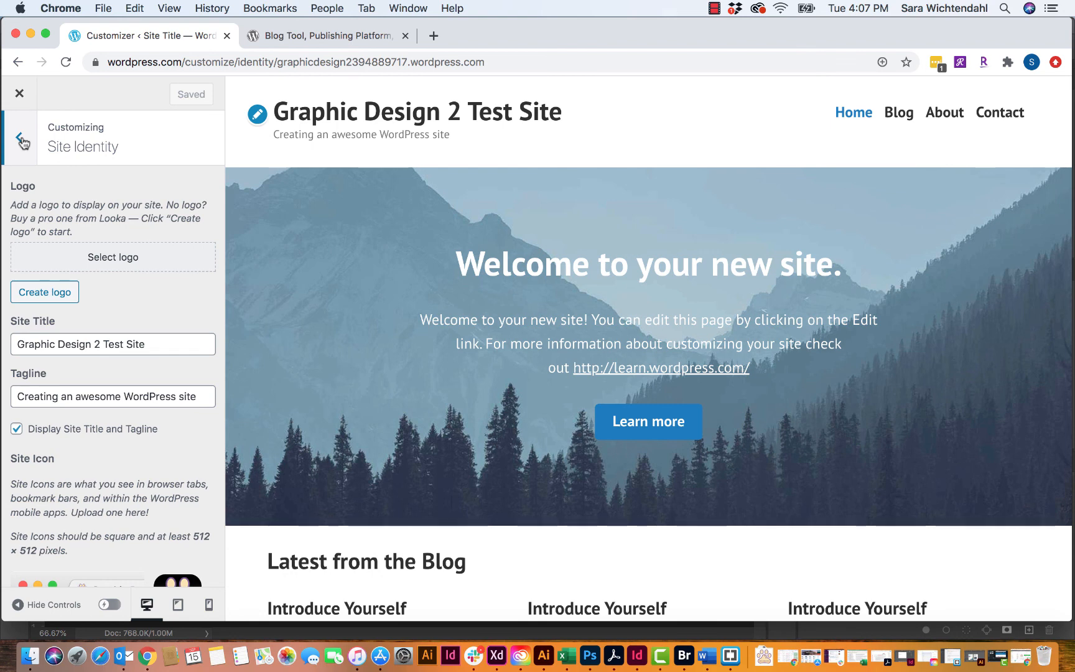
pyautogui.click(20, 141)
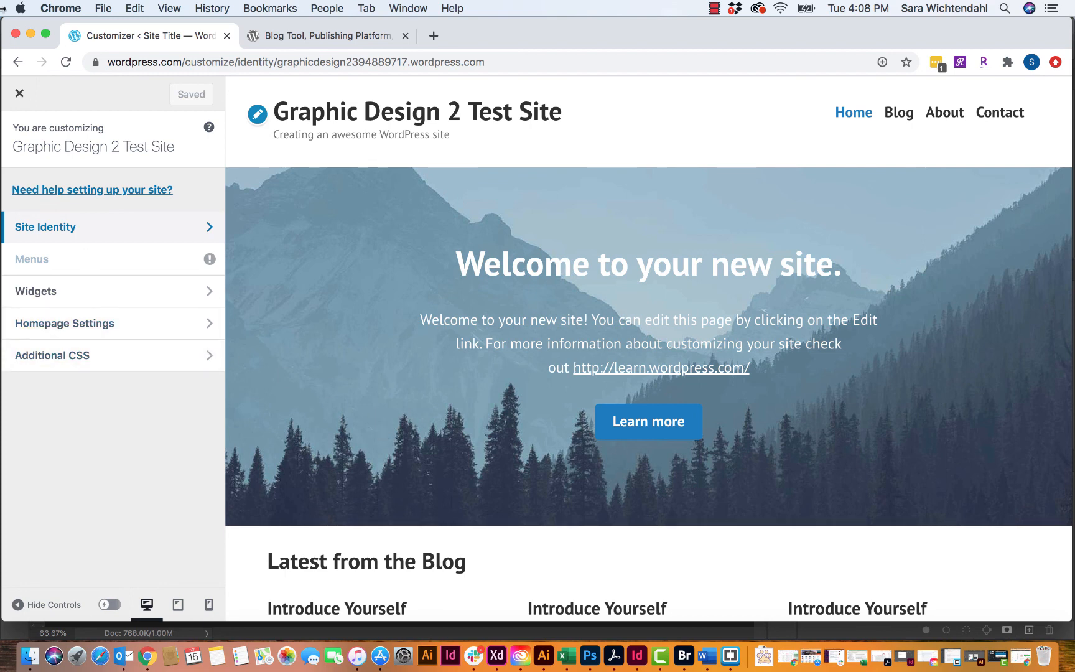
# - Exit the Customizer to My Home and expand the sidebar's Site section to show Pages, Posts and Media
pyautogui.click(17, 95)
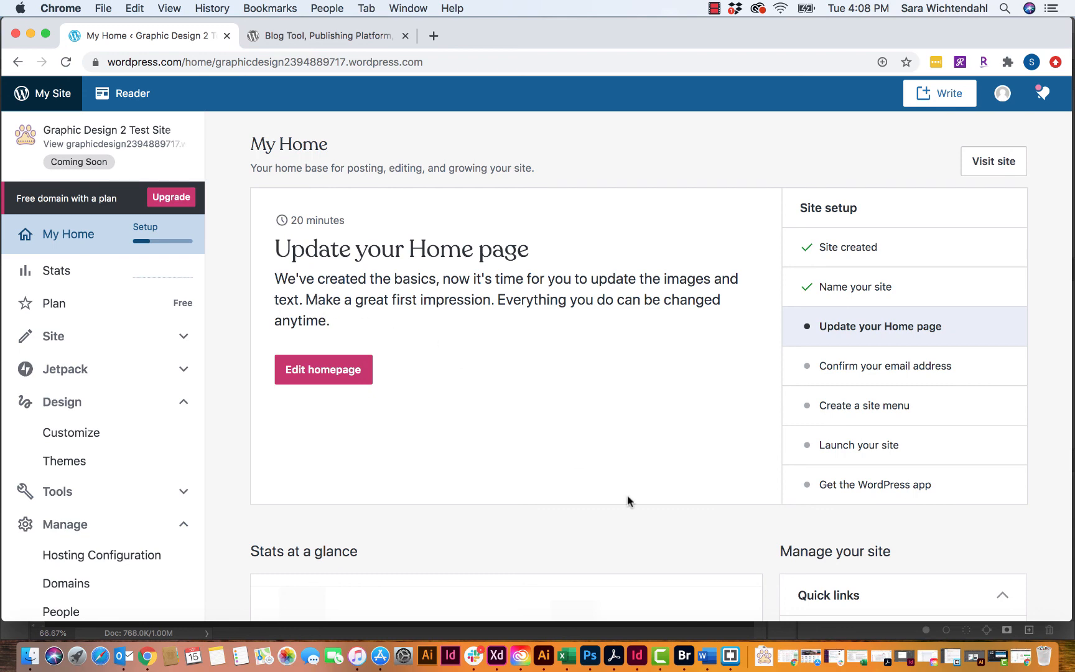
pyautogui.click(660, 658)
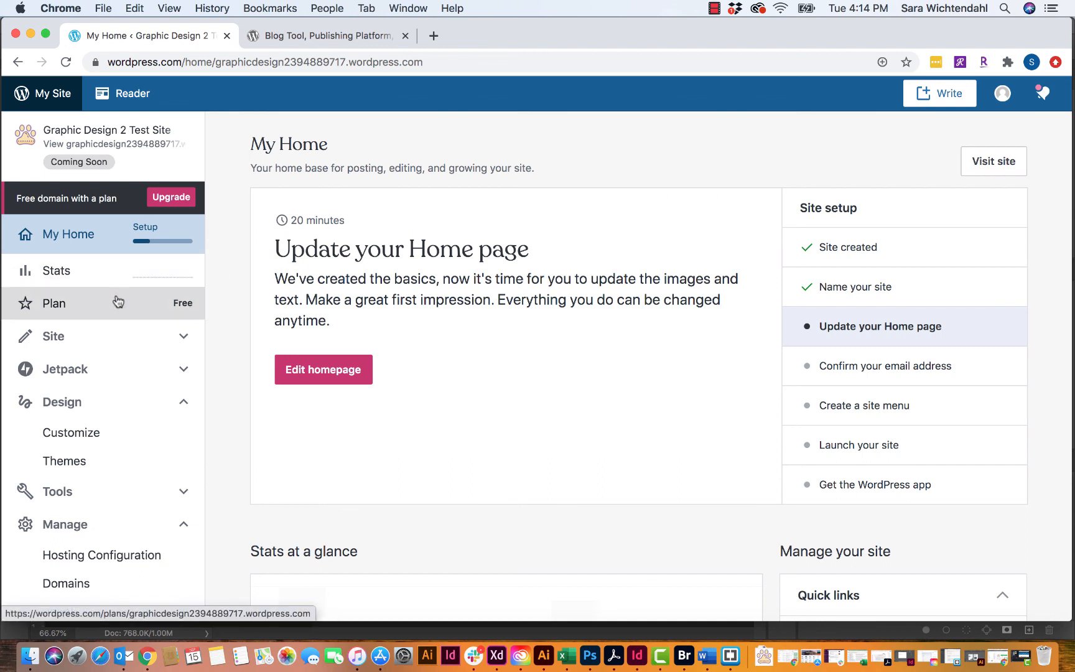
pyautogui.scroll(-3, 119, 301)
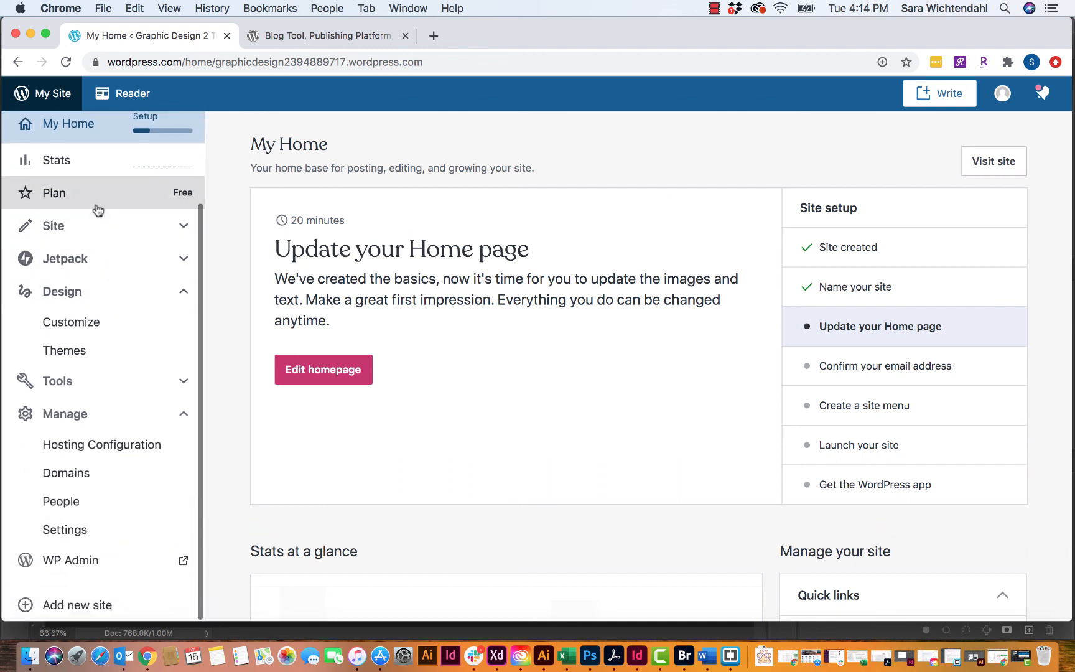
pyautogui.click(172, 233)
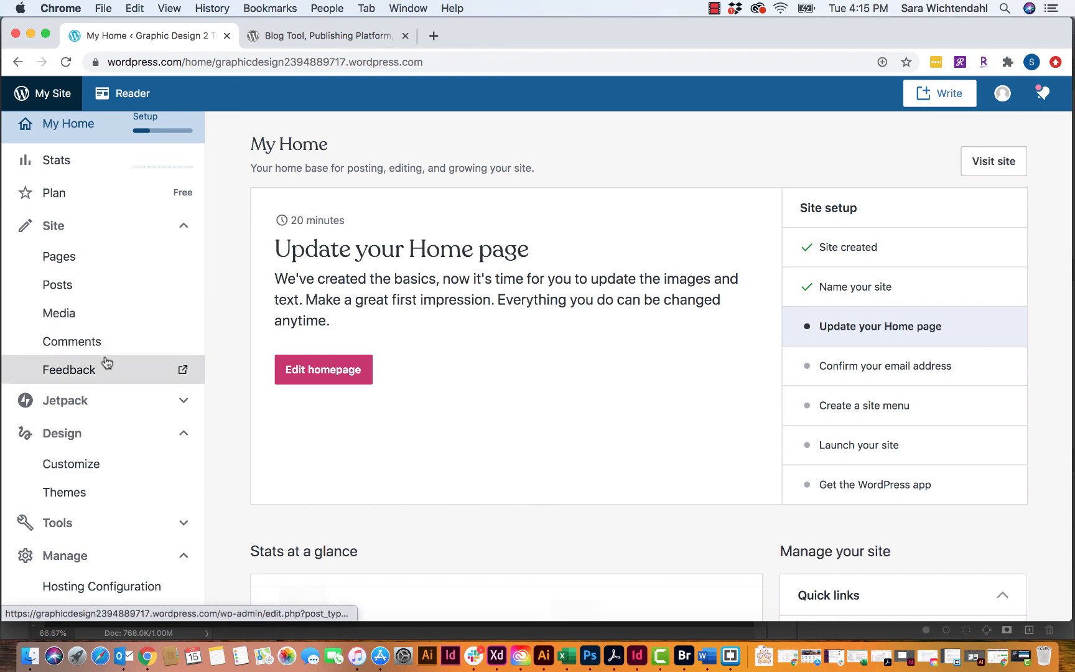
pyautogui.scroll(-3, 209, 412)
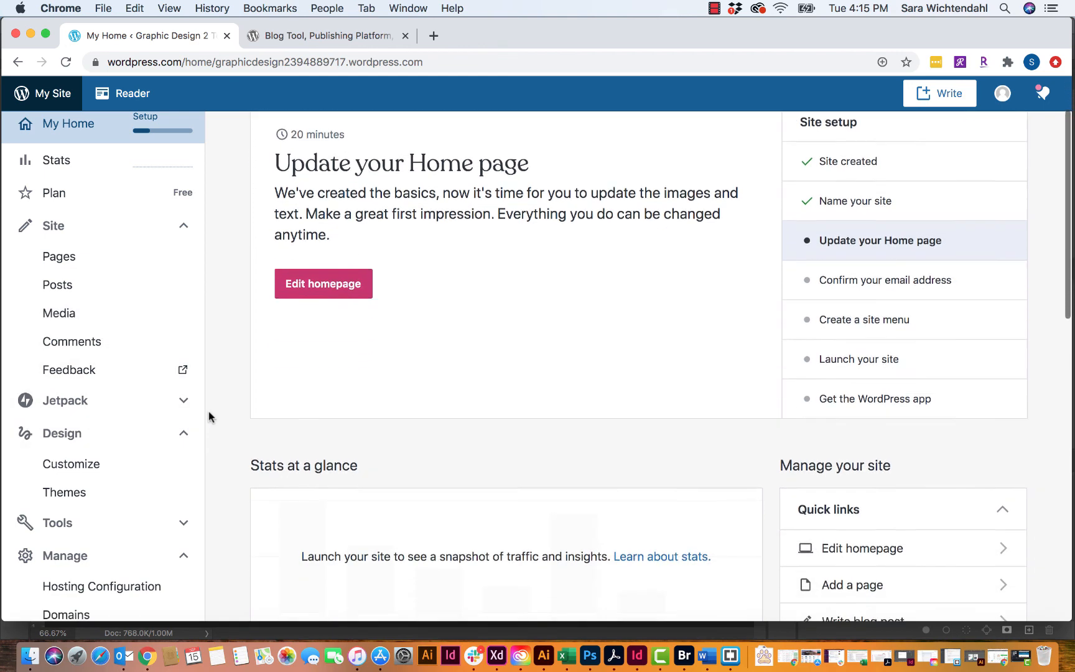
pyautogui.scroll(-3, 81, 438)
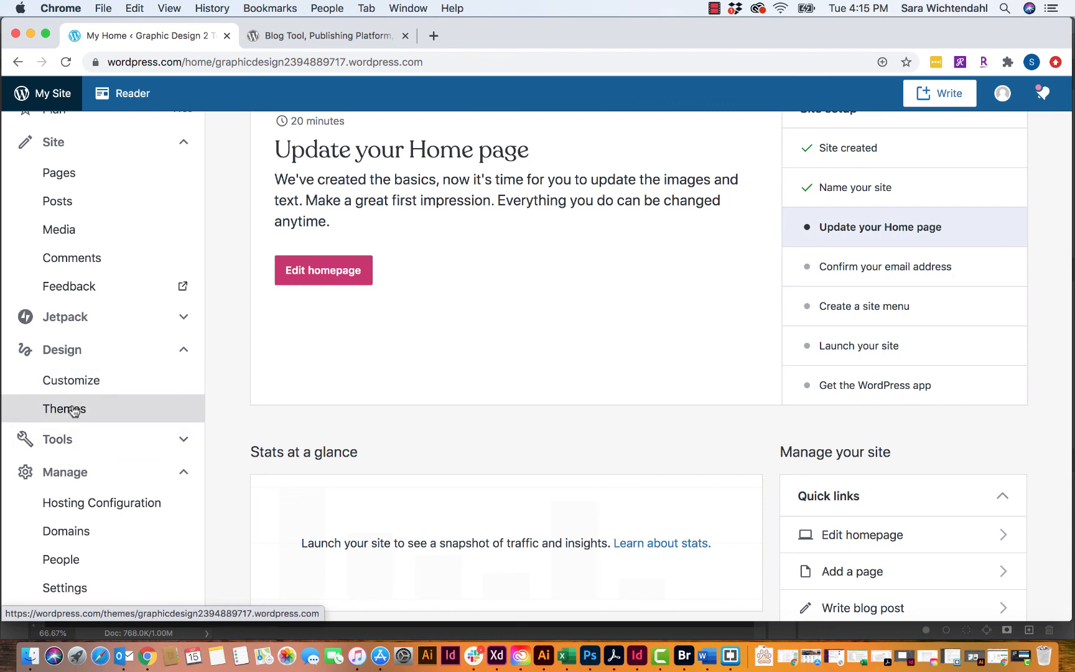
# - Browse the Design > Themes grid and open the options menu on the Exford card
pyautogui.click(75, 413)
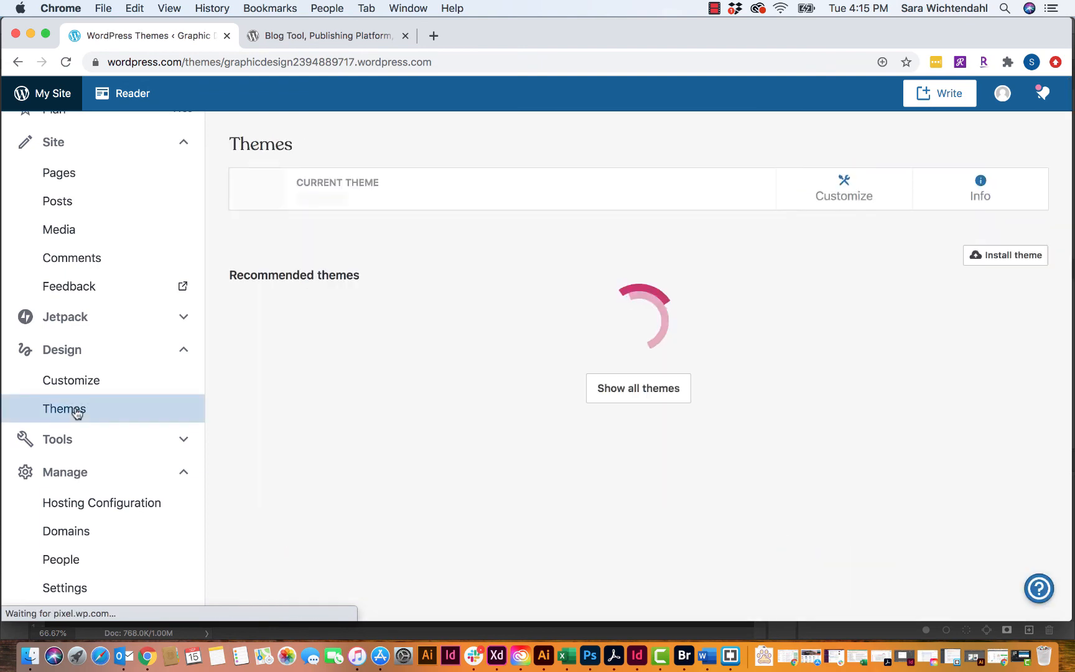
pyautogui.scroll(-5, 364, 396)
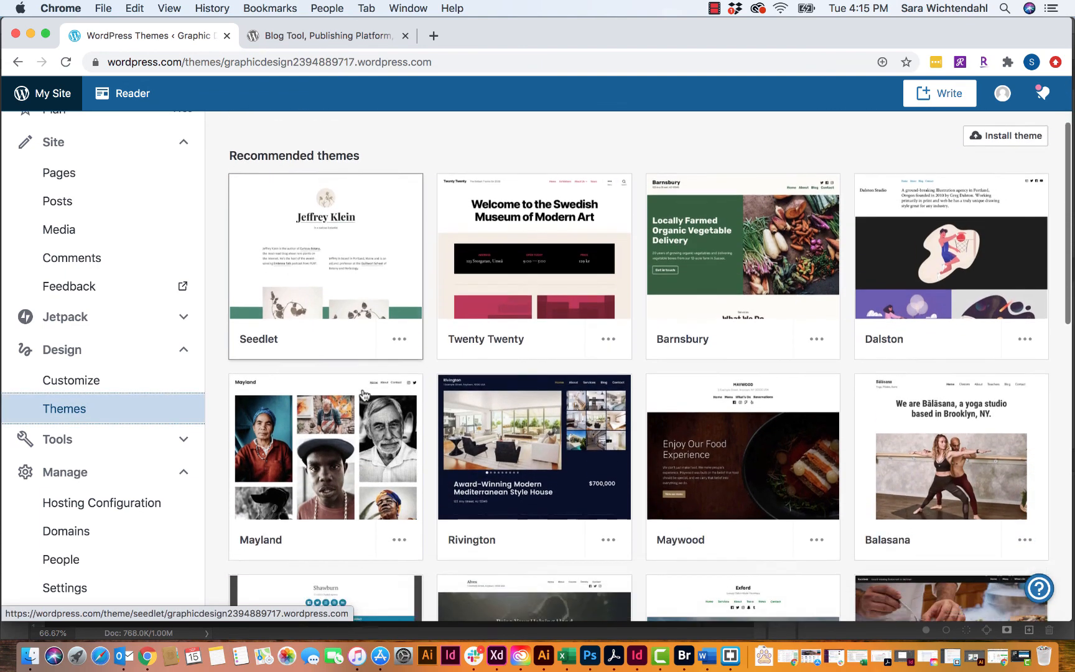
pyautogui.scroll(-6, 622, 398)
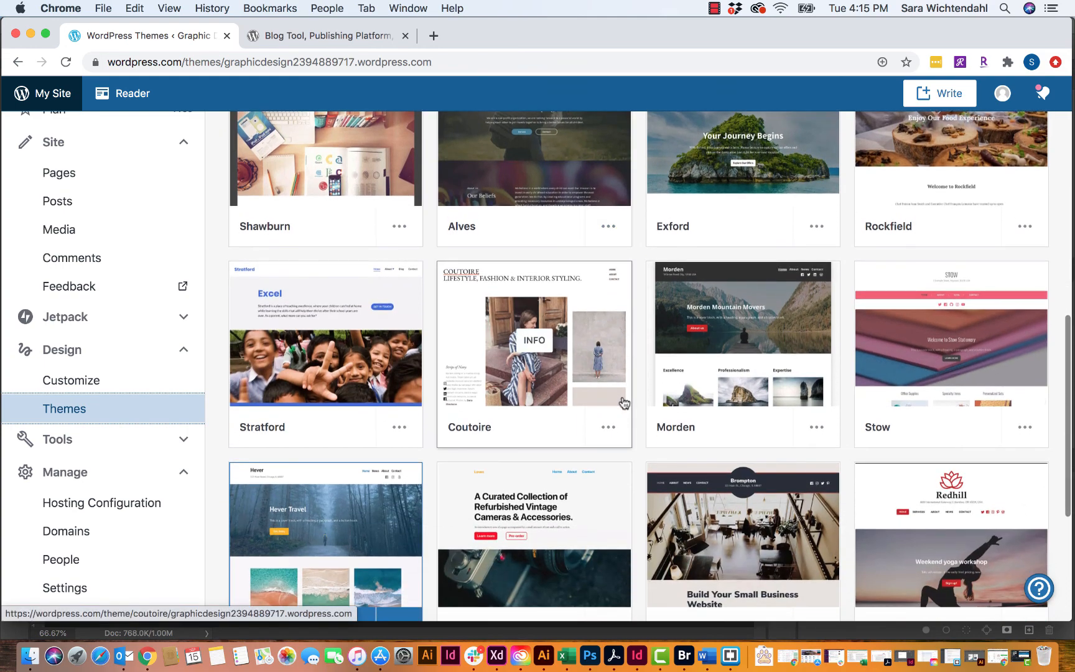
pyautogui.scroll(-4, 619, 401)
pyautogui.scroll(10, 398, 473)
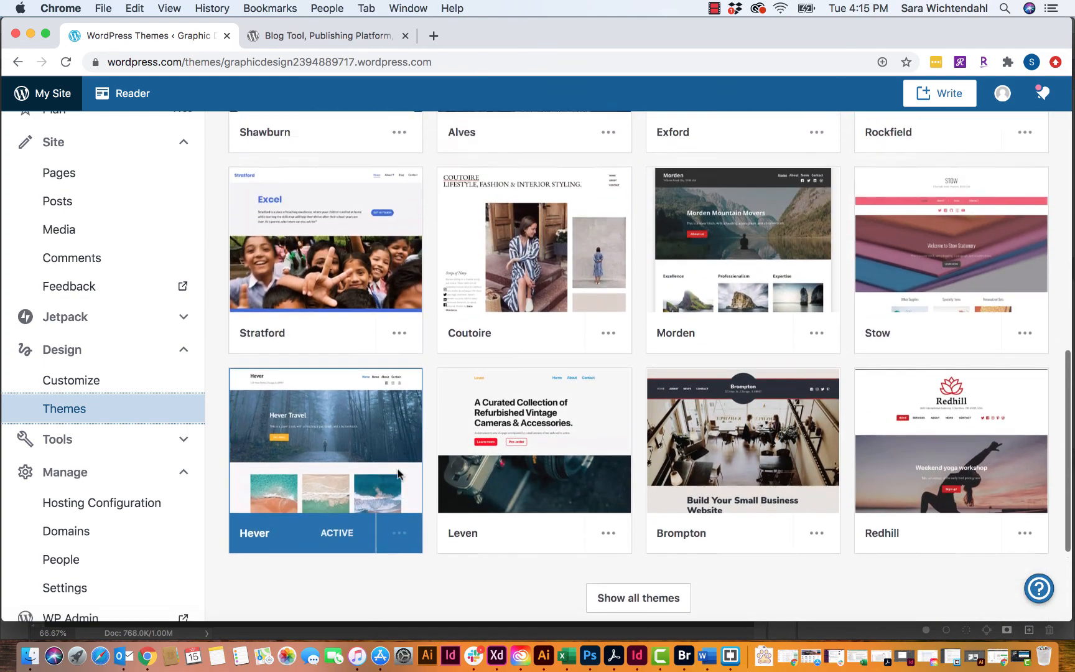
pyautogui.scroll(3, 399, 475)
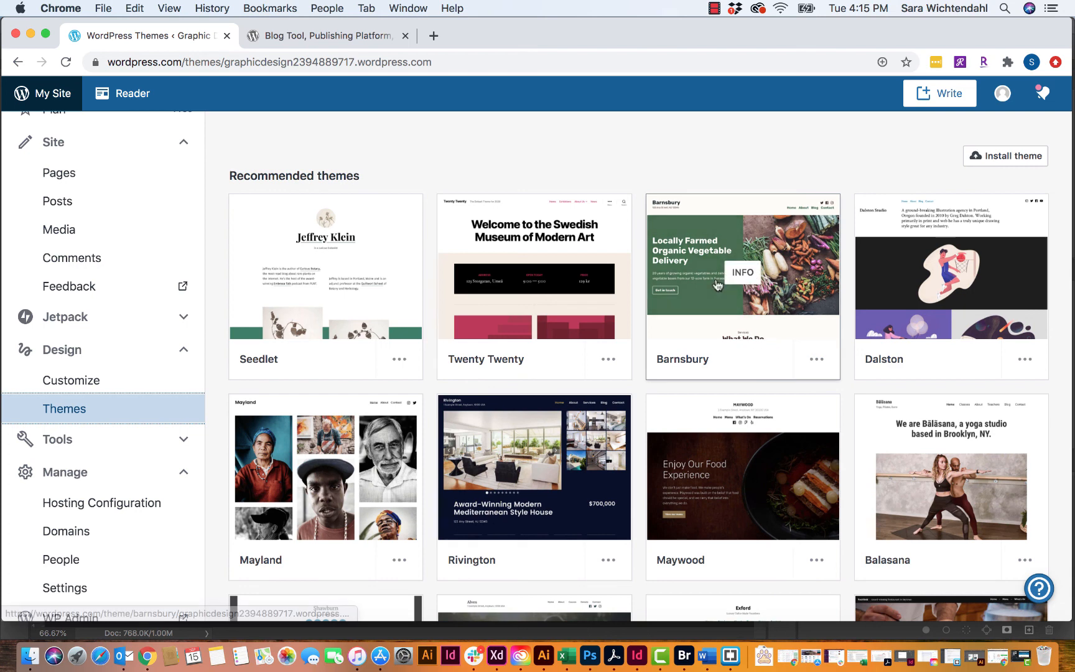
pyautogui.scroll(-3, 587, 287)
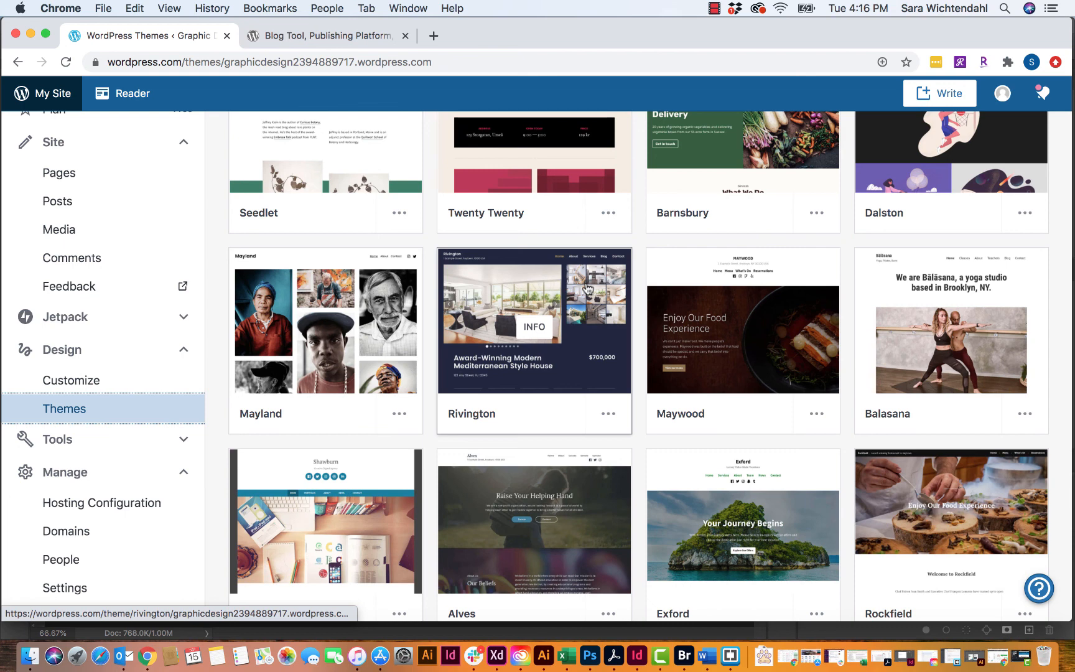
pyautogui.scroll(-3, 804, 341)
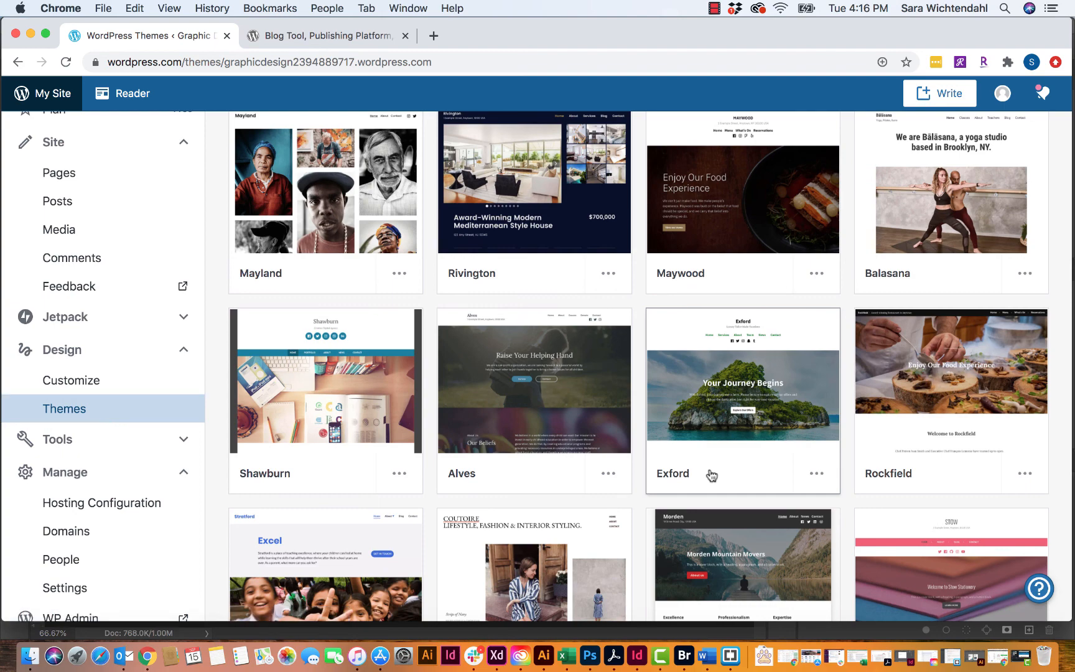
pyautogui.click(817, 477)
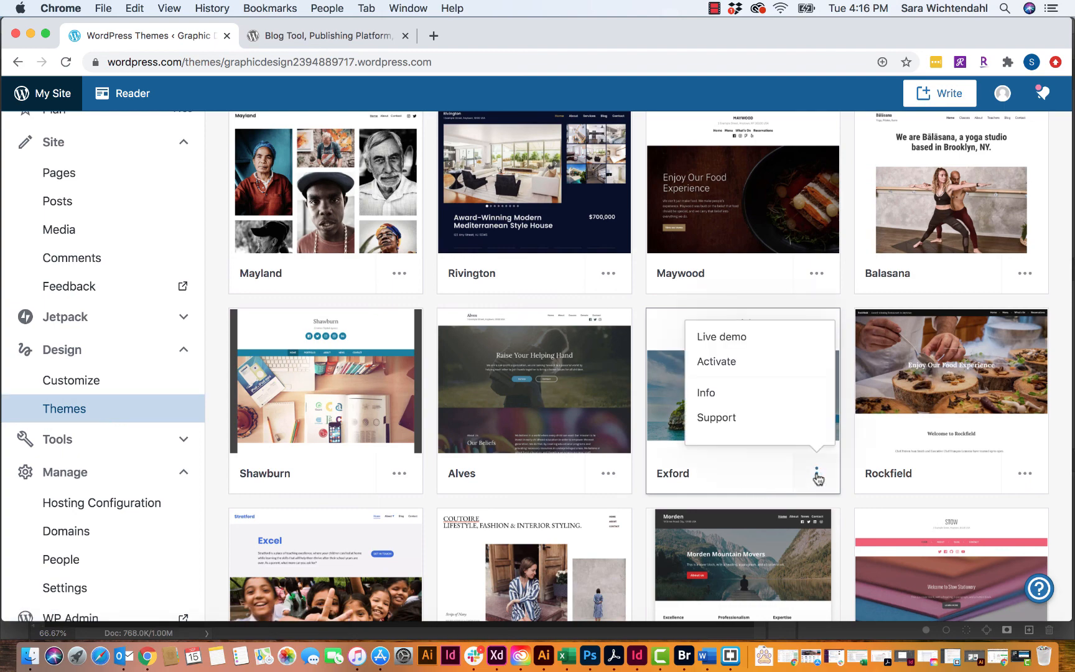
# - Open Exford's live demo and preview it at tablet and then phone width
pyautogui.click(759, 338)
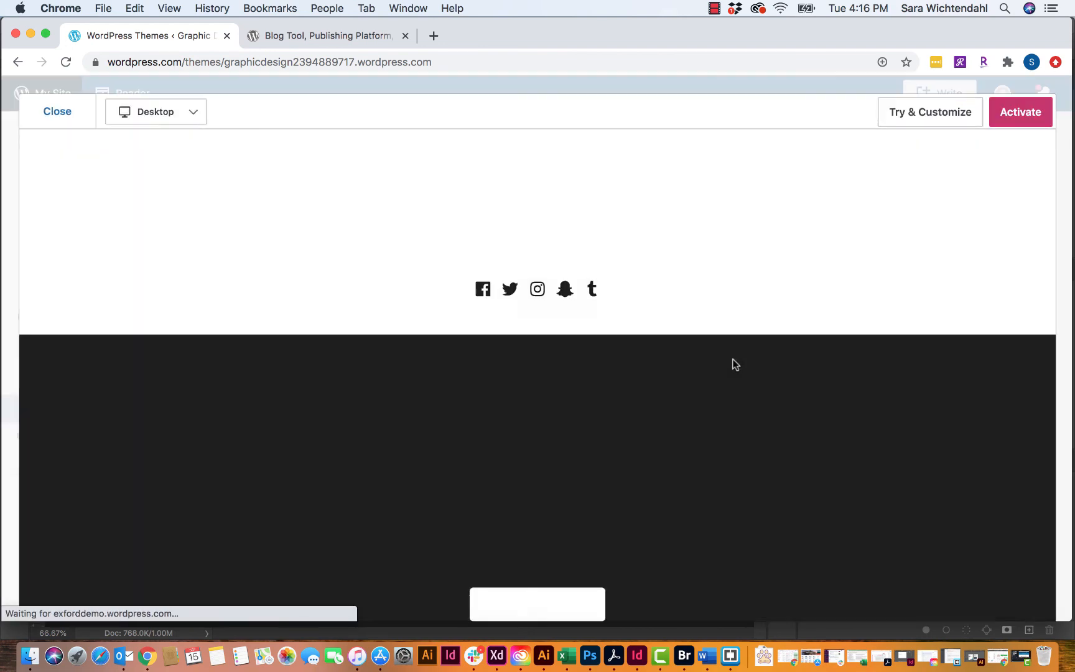
pyautogui.scroll(-6, 727, 374)
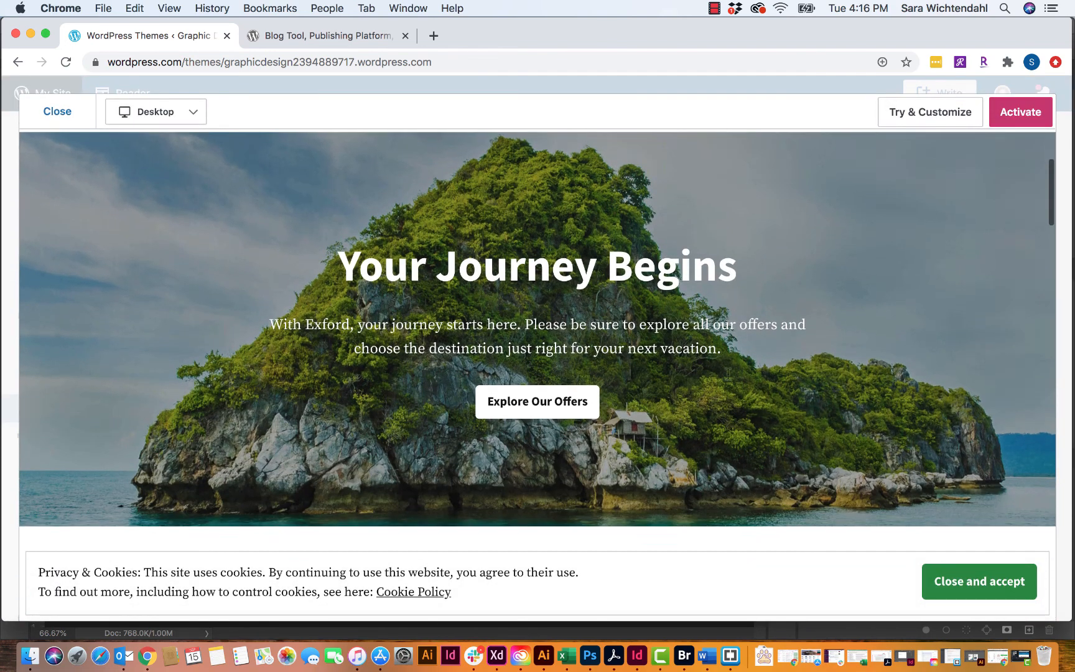
pyautogui.scroll(-15, 729, 377)
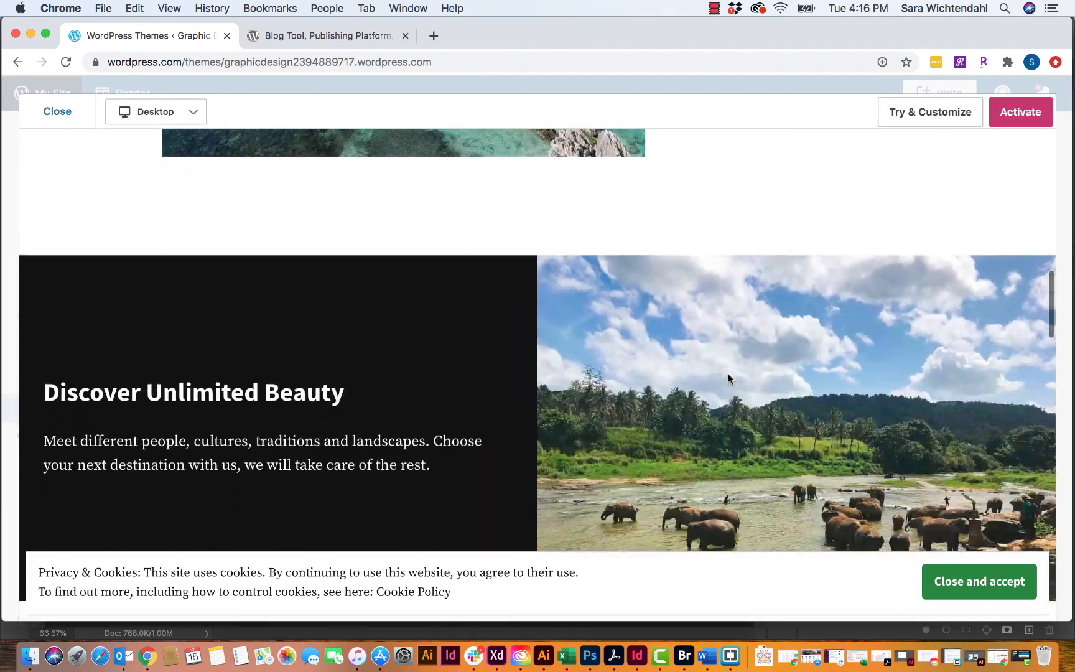
pyautogui.scroll(-20, 729, 377)
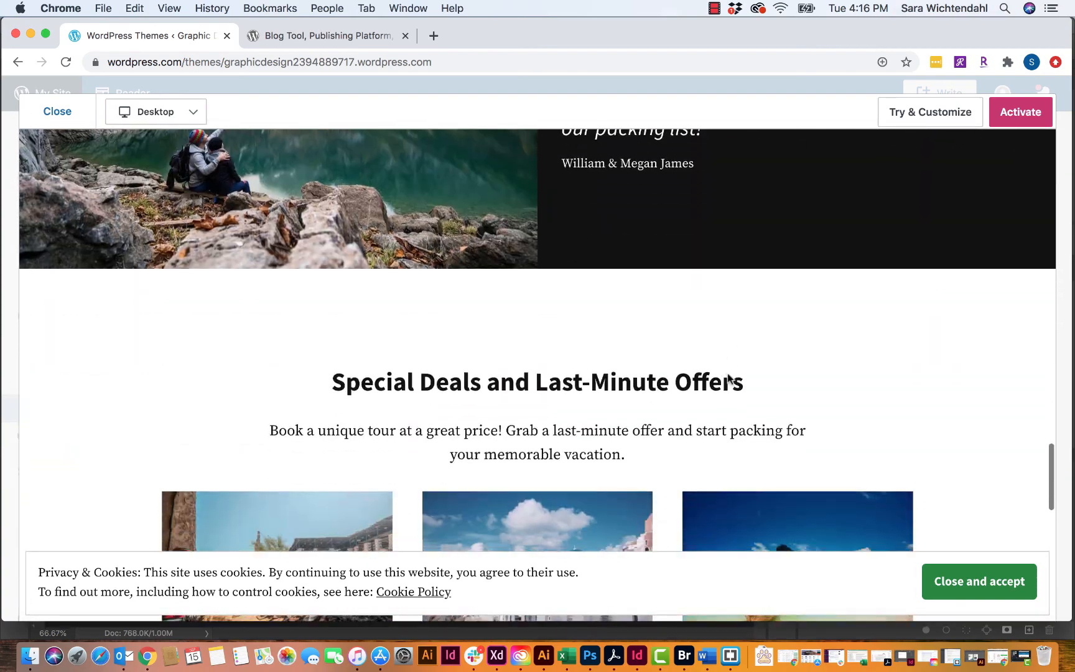
pyautogui.scroll(-5, 727, 375)
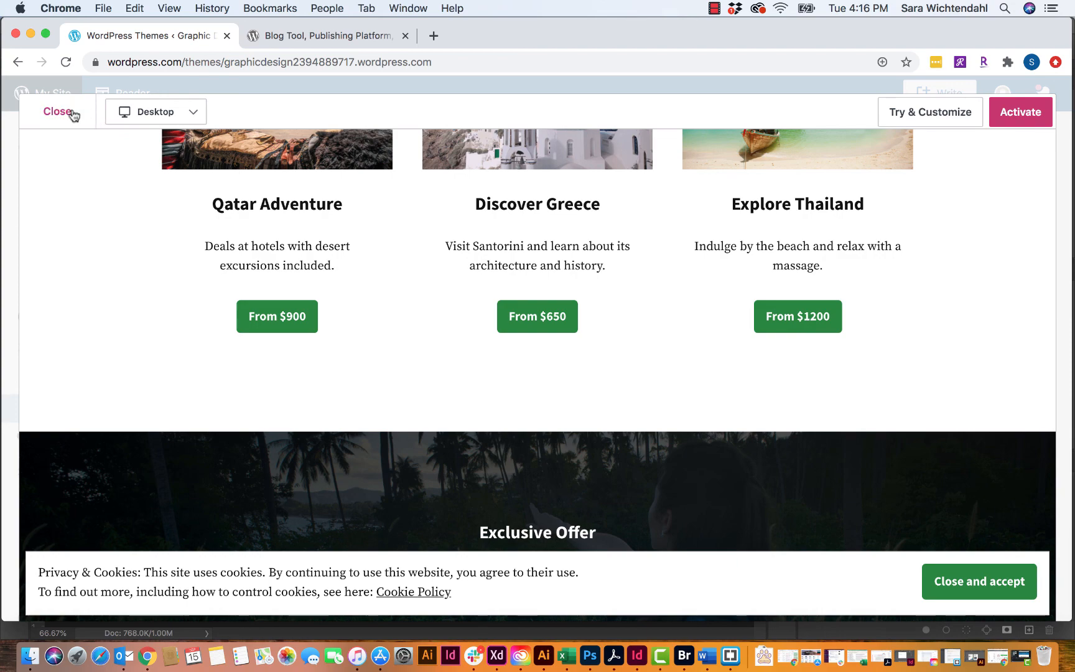
pyautogui.click(158, 116)
pyautogui.click(165, 172)
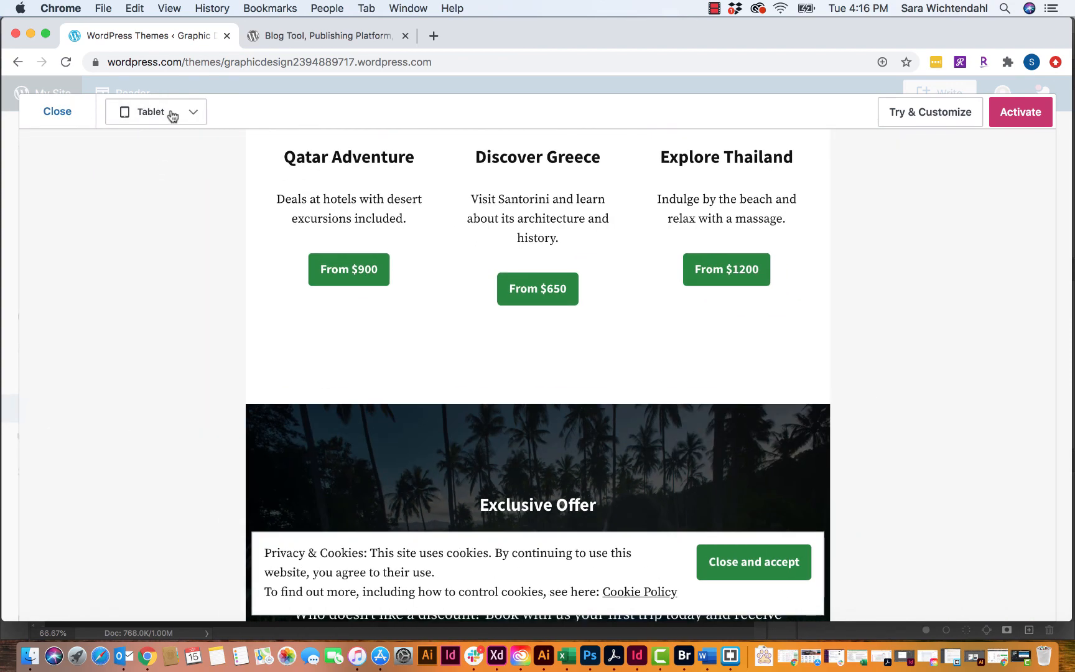
pyautogui.click(173, 117)
pyautogui.click(169, 201)
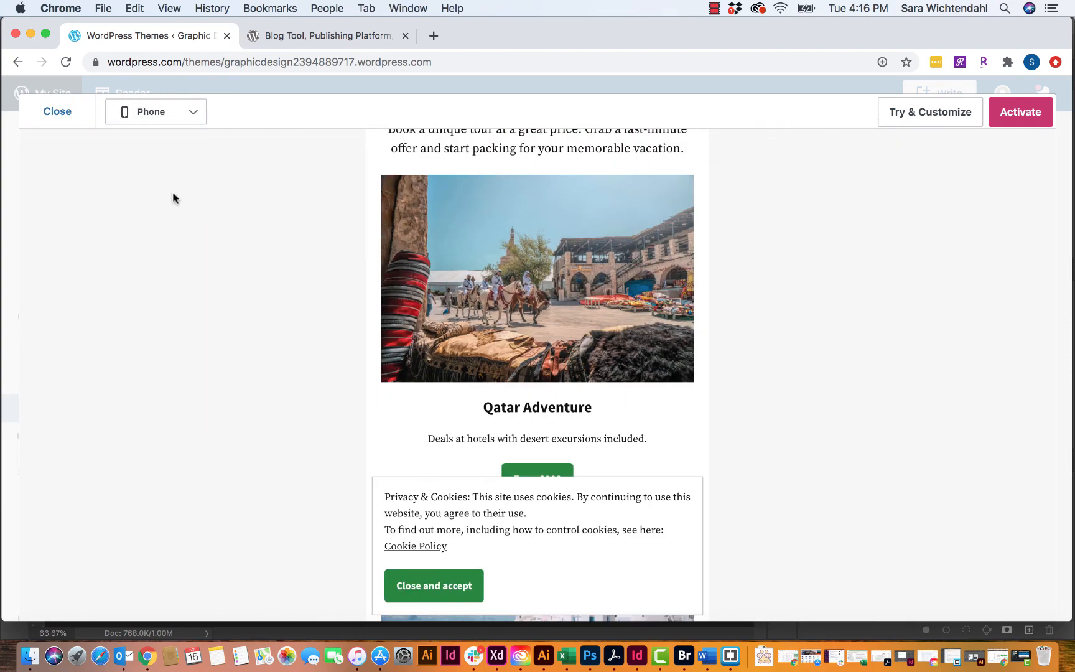
# - Close the Exford phone preview, leaving the theme unactivated
pyautogui.scroll(-8, 461, 278)
pyautogui.scroll(15, 461, 278)
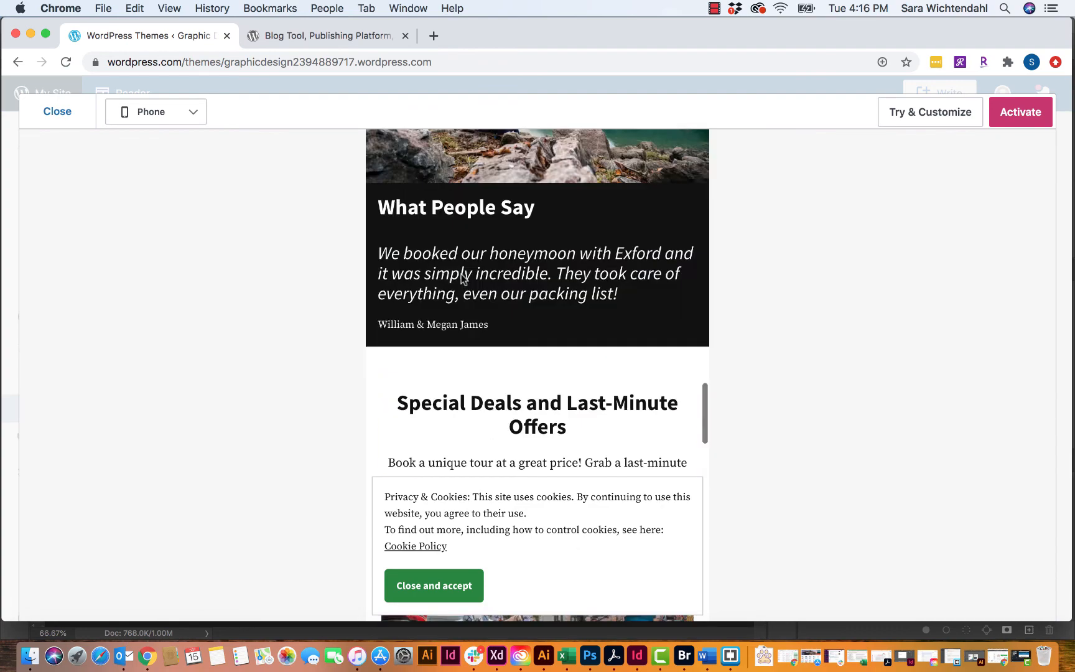
pyautogui.scroll(5, 461, 274)
pyautogui.click(72, 115)
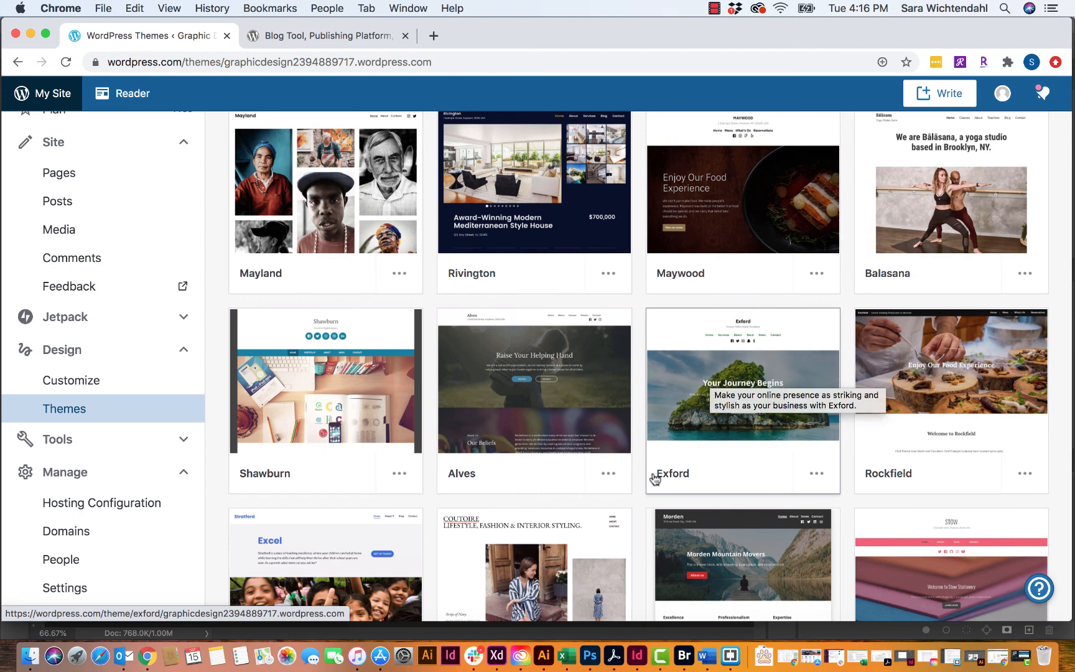
# - Activate the Exford theme, confirm the switch, and view the live site in a new tab
pyautogui.scroll(-4, 815, 479)
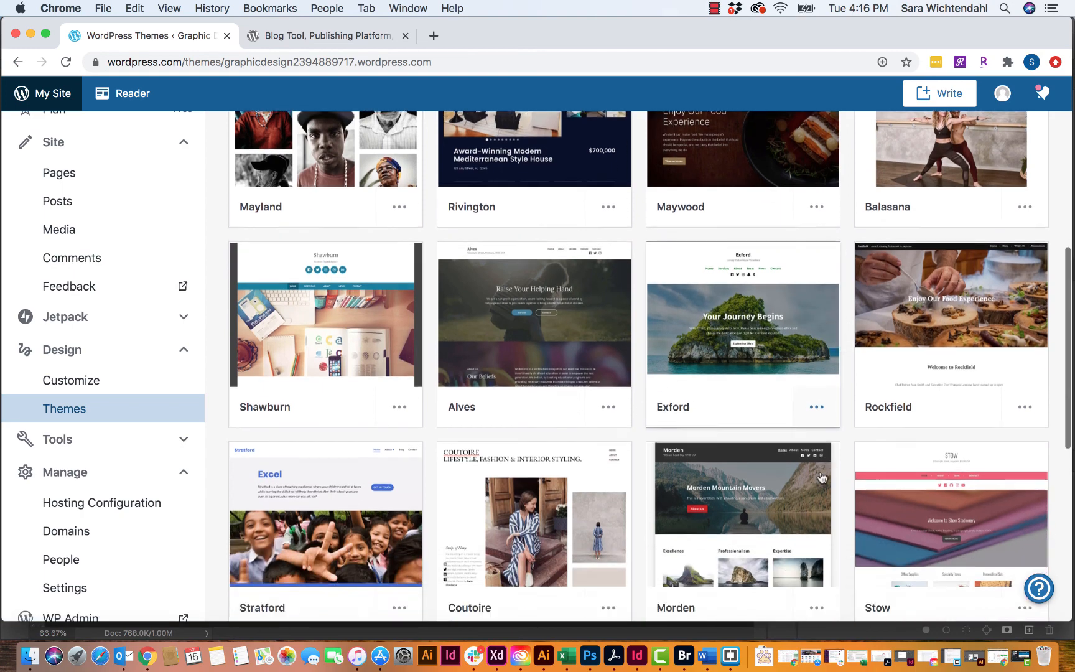
pyautogui.scroll(6, 822, 478)
pyautogui.scroll(3, 821, 478)
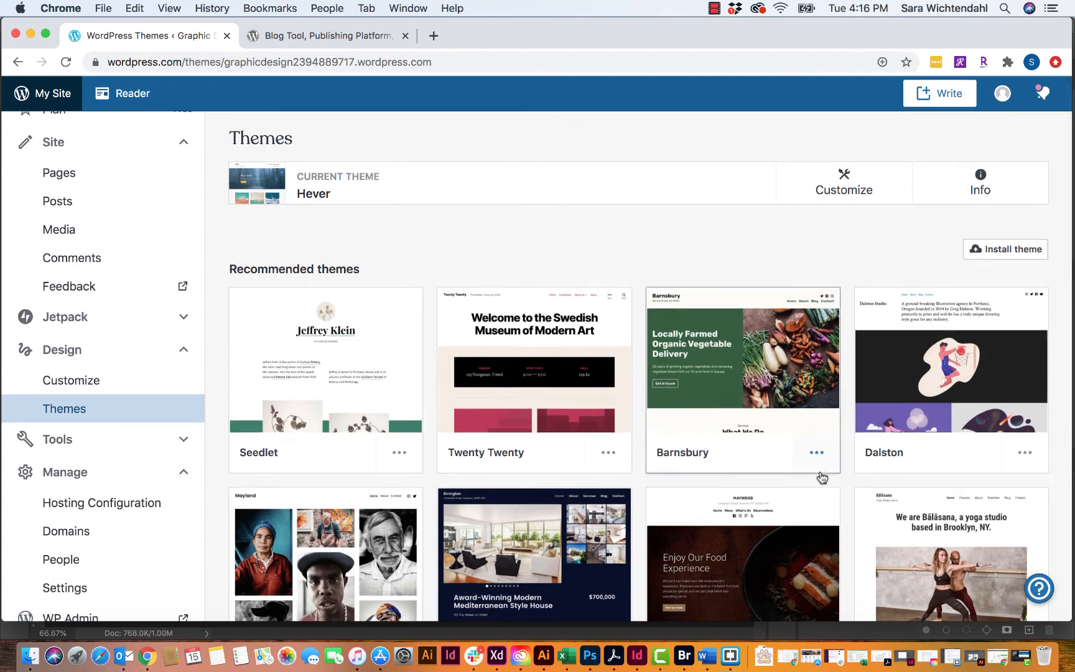
pyautogui.scroll(-6, 822, 477)
pyautogui.click(817, 444)
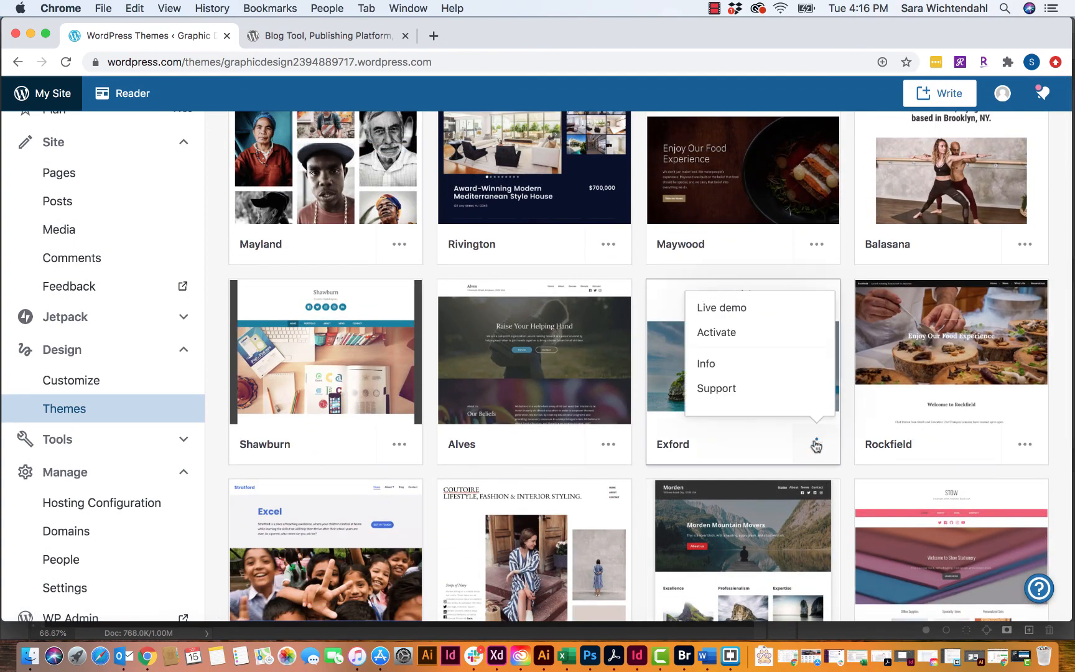
pyautogui.click(724, 335)
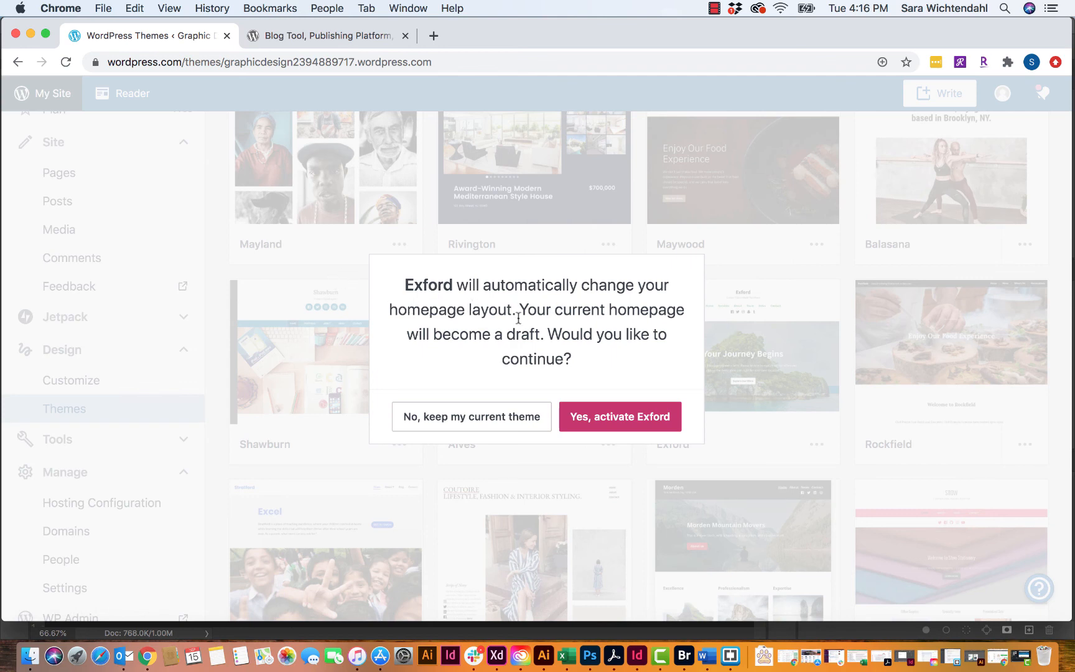
pyautogui.click(620, 419)
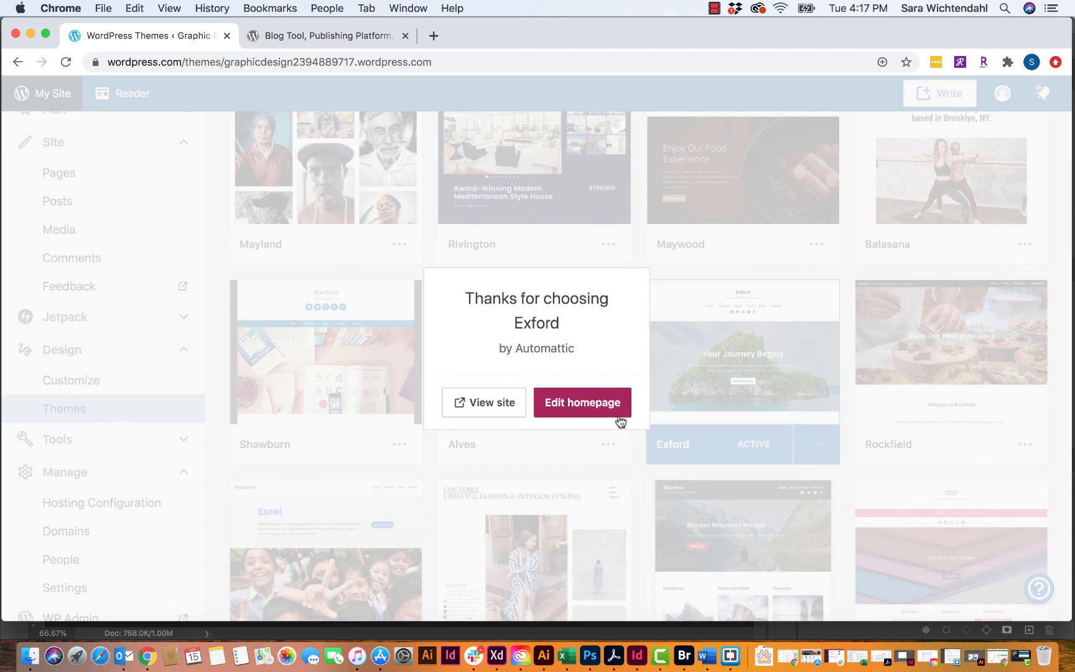
pyautogui.click(487, 405)
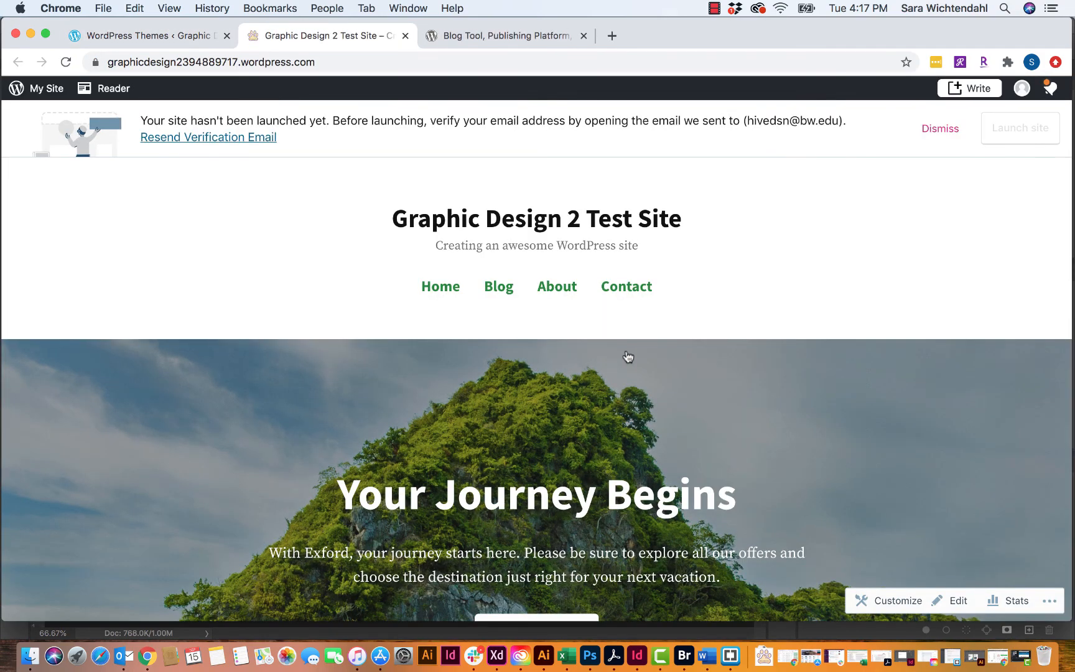
# - Scroll through the live Exford homepage to review its sections
pyautogui.scroll(-5, 629, 357)
pyautogui.scroll(3, 629, 356)
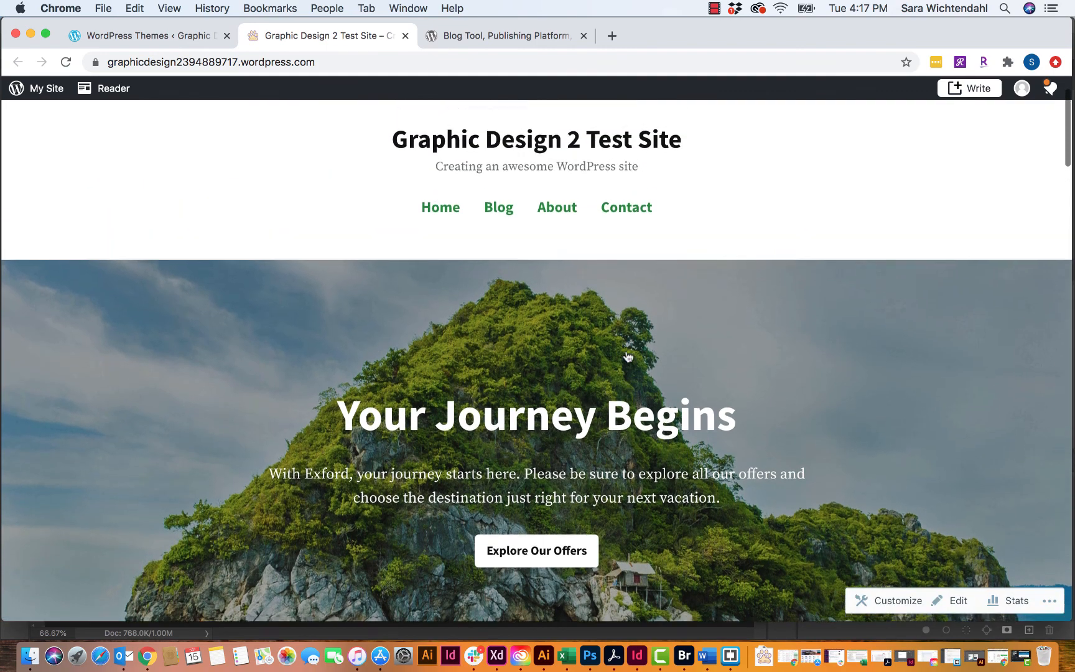
pyautogui.scroll(-1, 629, 357)
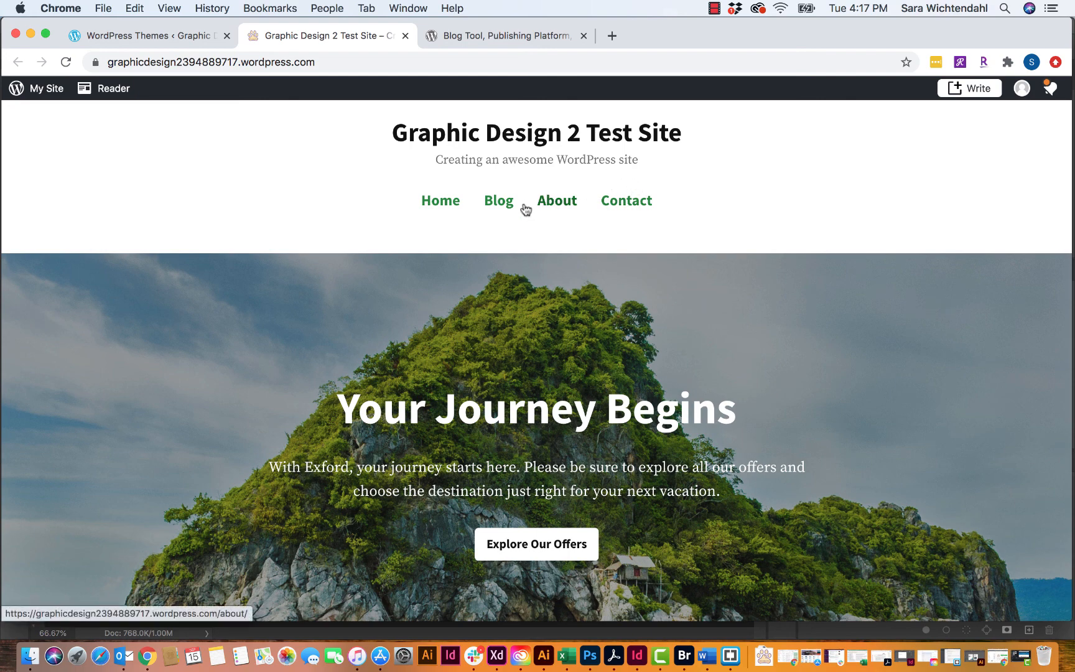
pyautogui.scroll(-5, 492, 202)
pyautogui.scroll(-20, 492, 201)
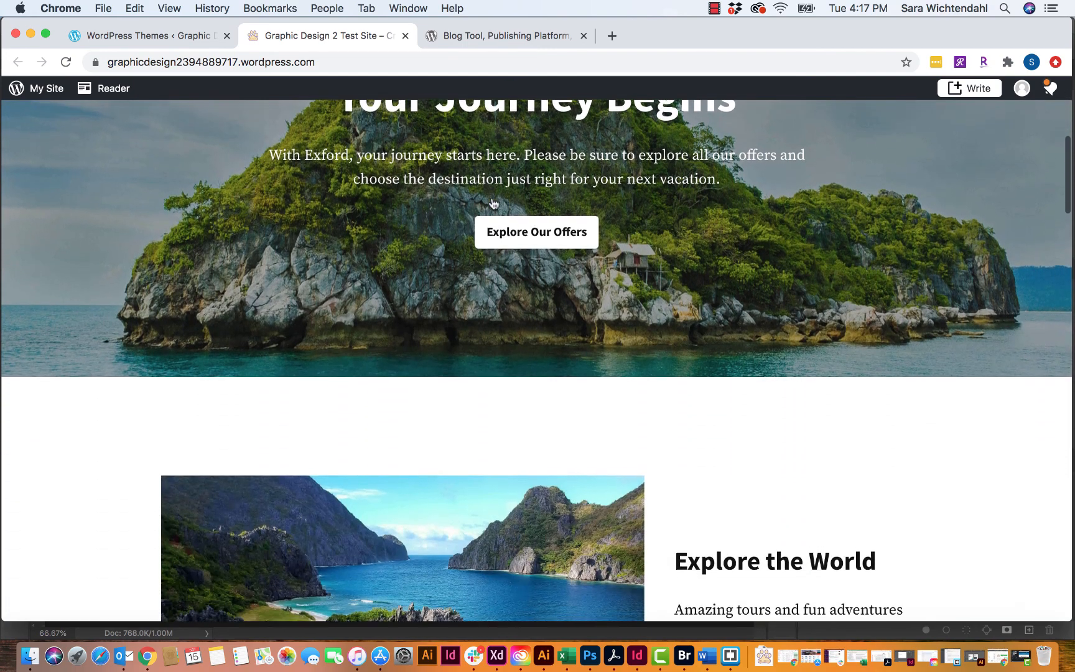
pyautogui.scroll(-20, 493, 203)
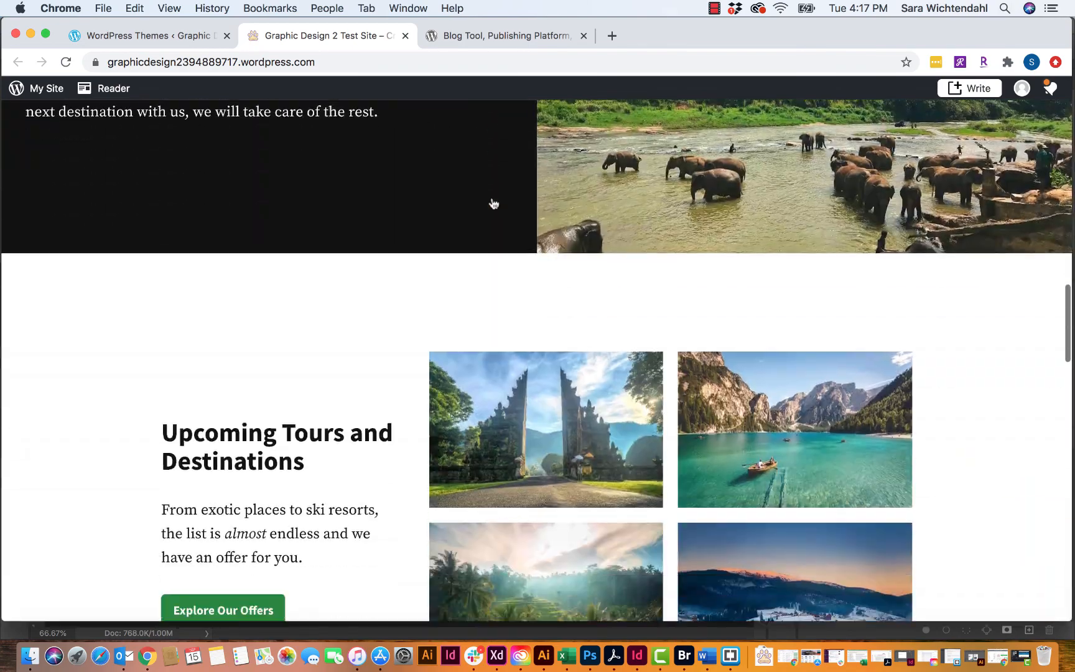
pyautogui.scroll(-6, 493, 203)
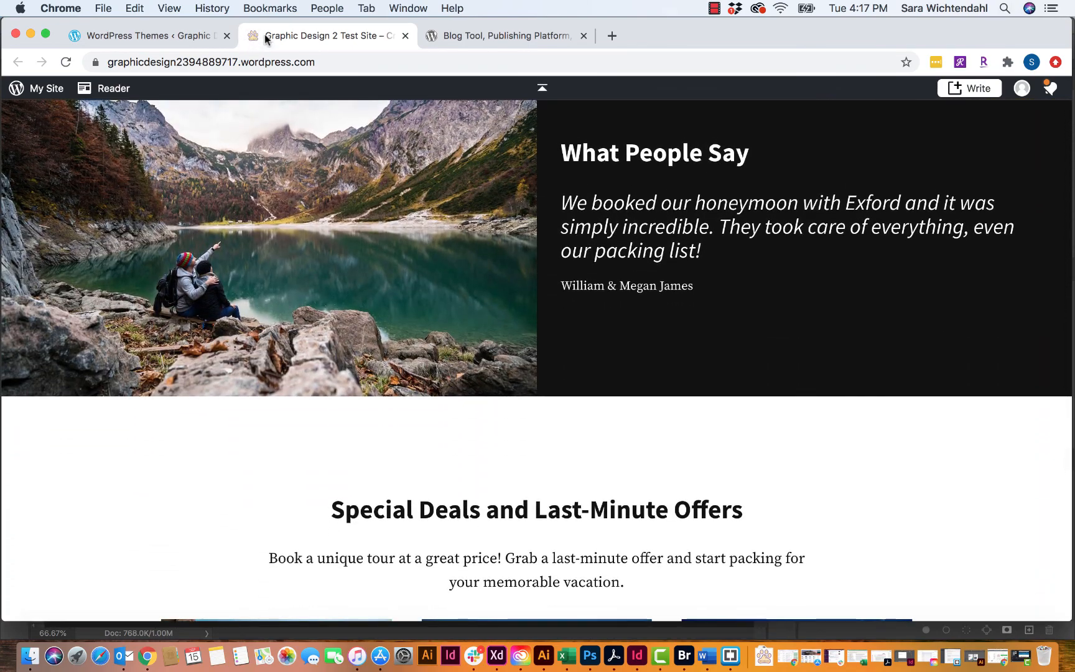
pyautogui.scroll(10, 479, 221)
pyautogui.scroll(10, 479, 221)
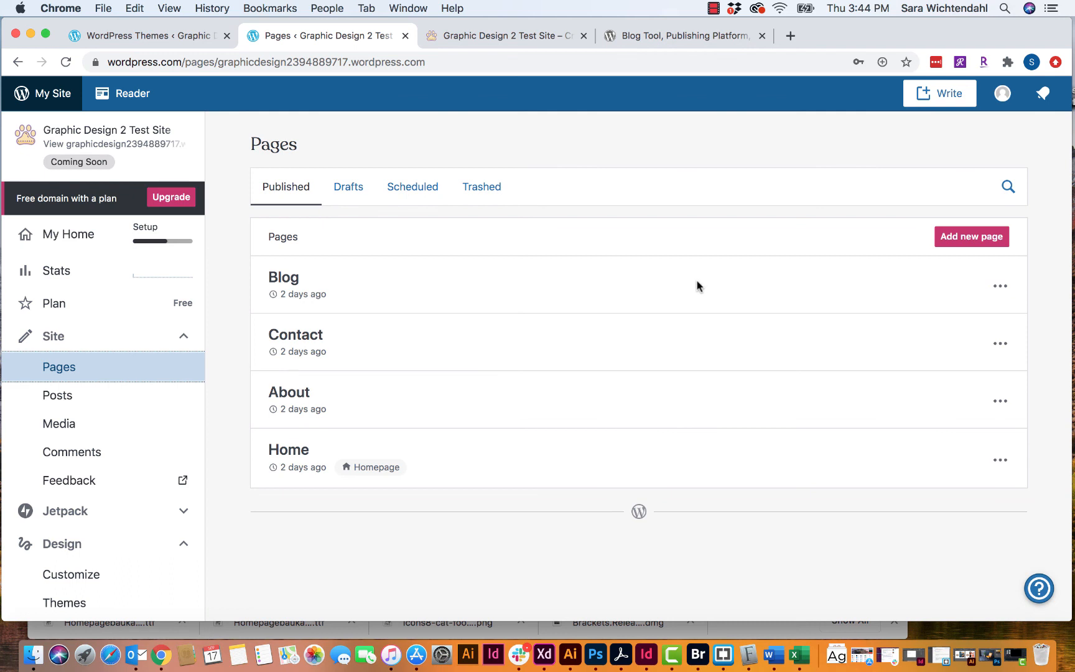
# - Check the live site tab again, then open the Home page from the Pages list for editing
pyautogui.click(62, 371)
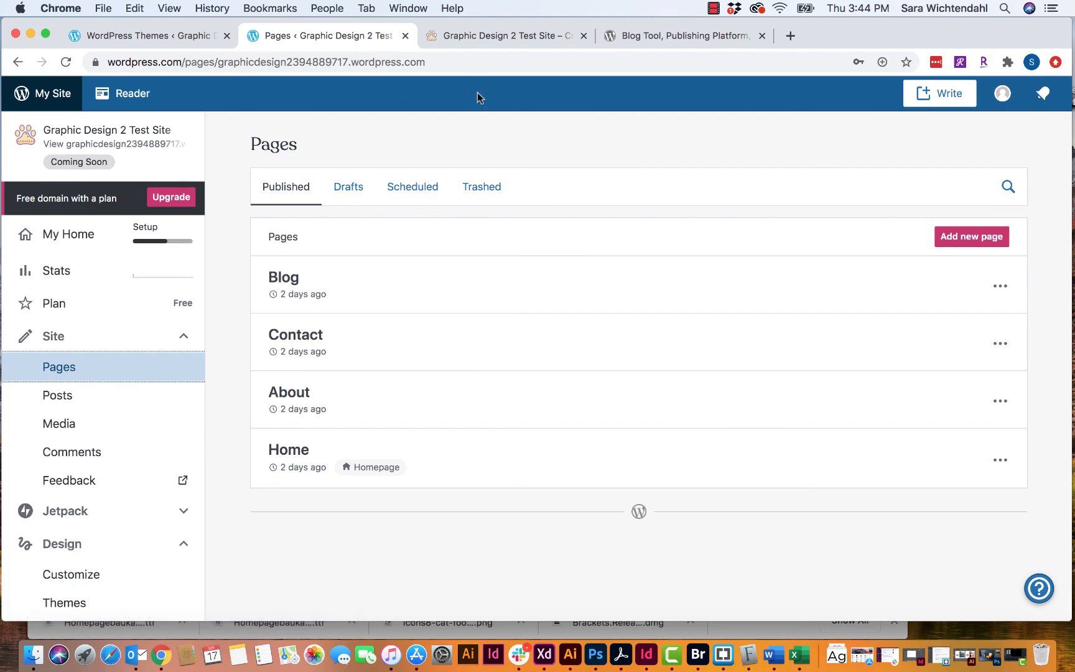
pyautogui.click(478, 37)
pyautogui.scroll(15, 573, 332)
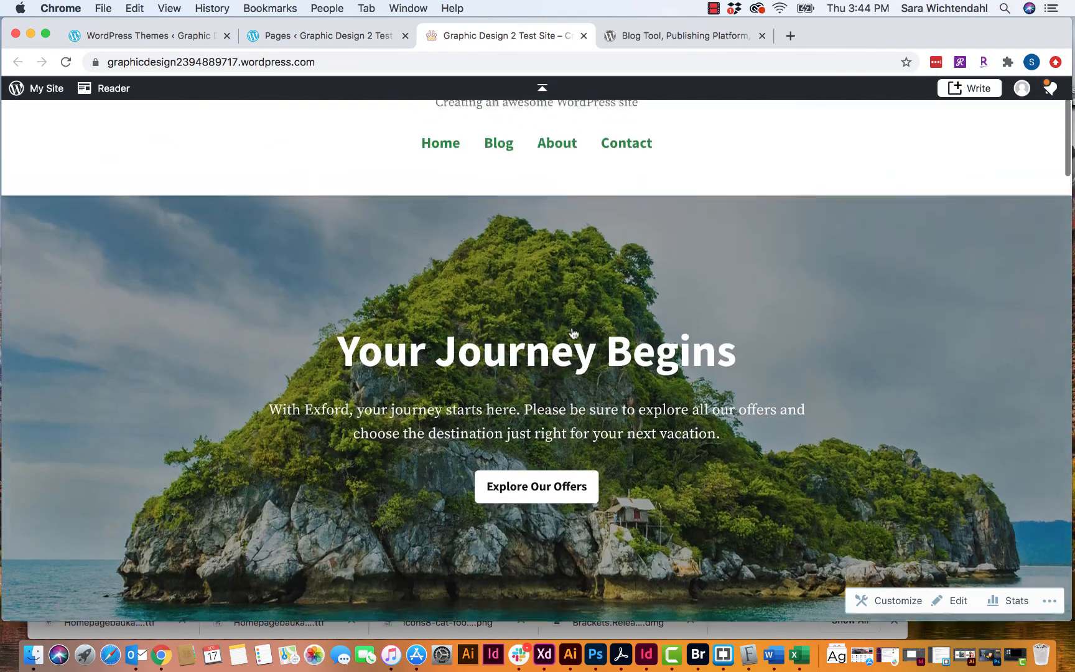
pyautogui.scroll(-1, 572, 327)
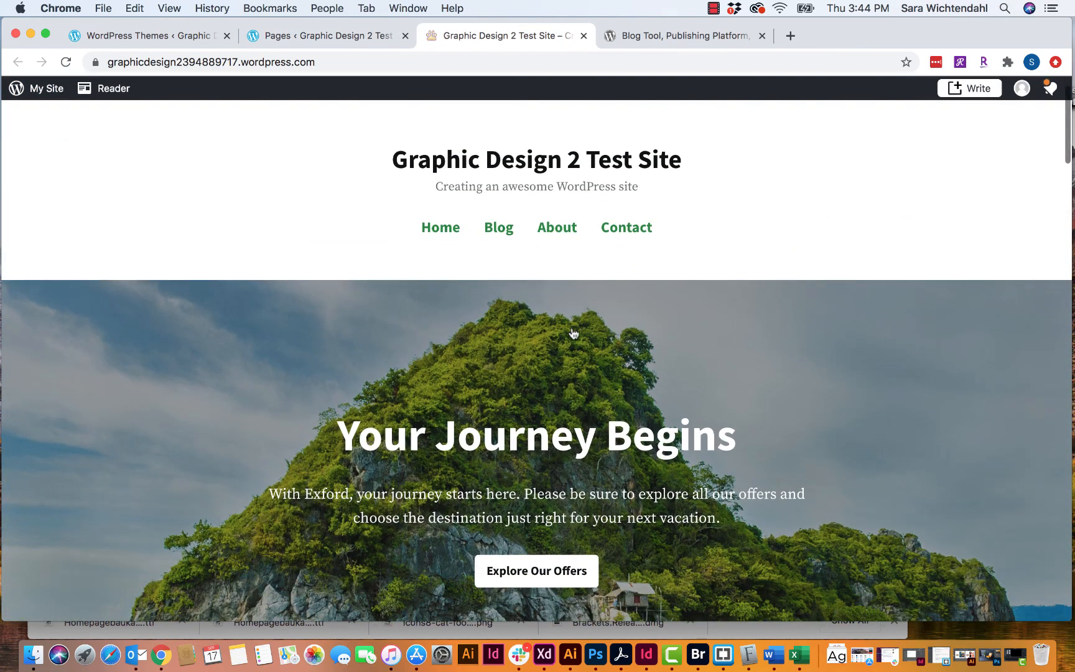
pyautogui.scroll(-15, 373, 200)
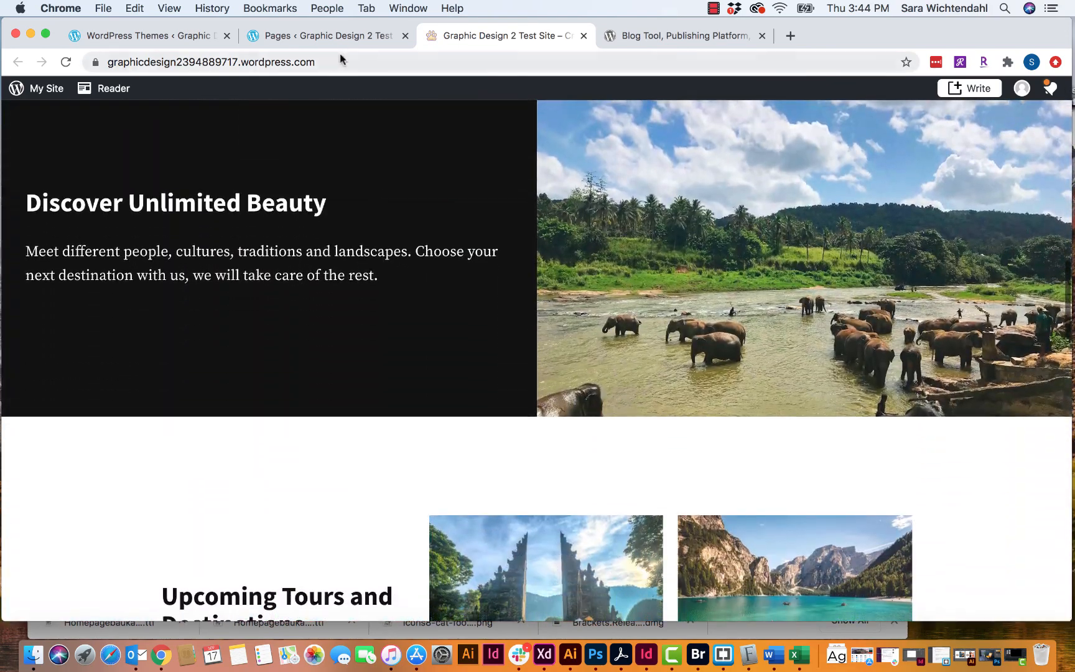
pyautogui.click(339, 37)
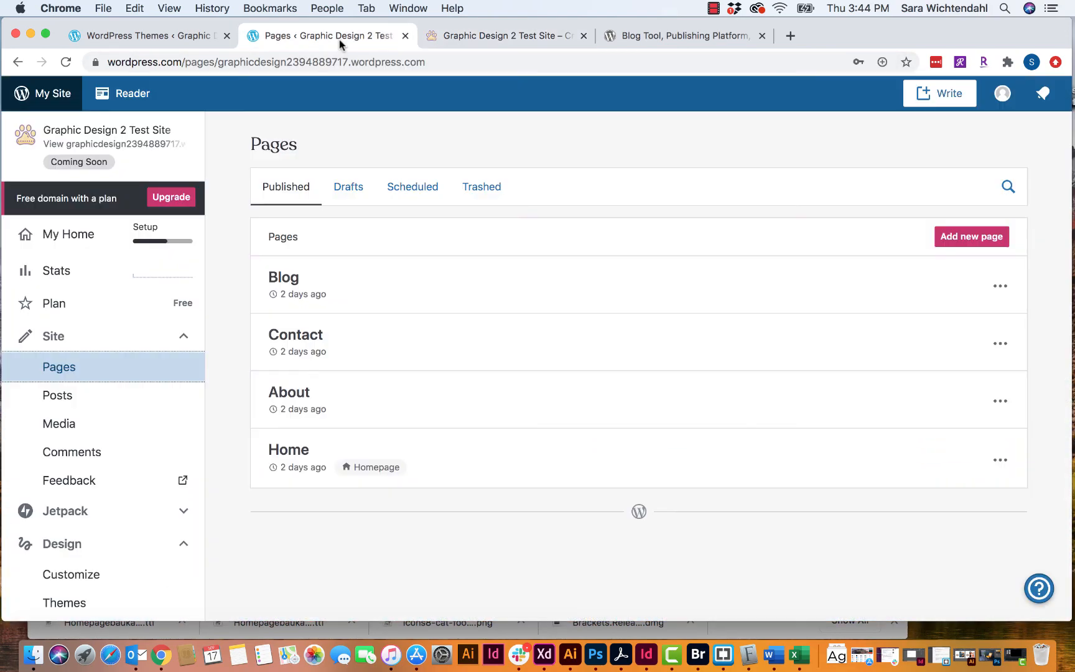
pyautogui.click(292, 454)
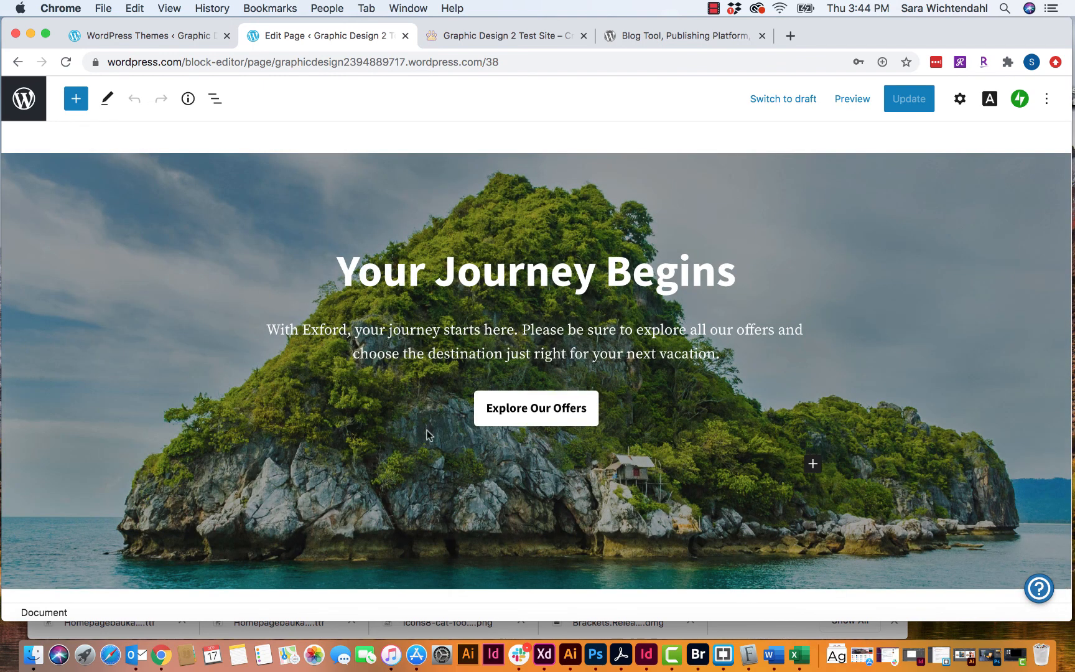
# - Keep the editor in editing mode and rename the hero heading to 'Welcome to My Site'
pyautogui.scroll(-5, 480, 427)
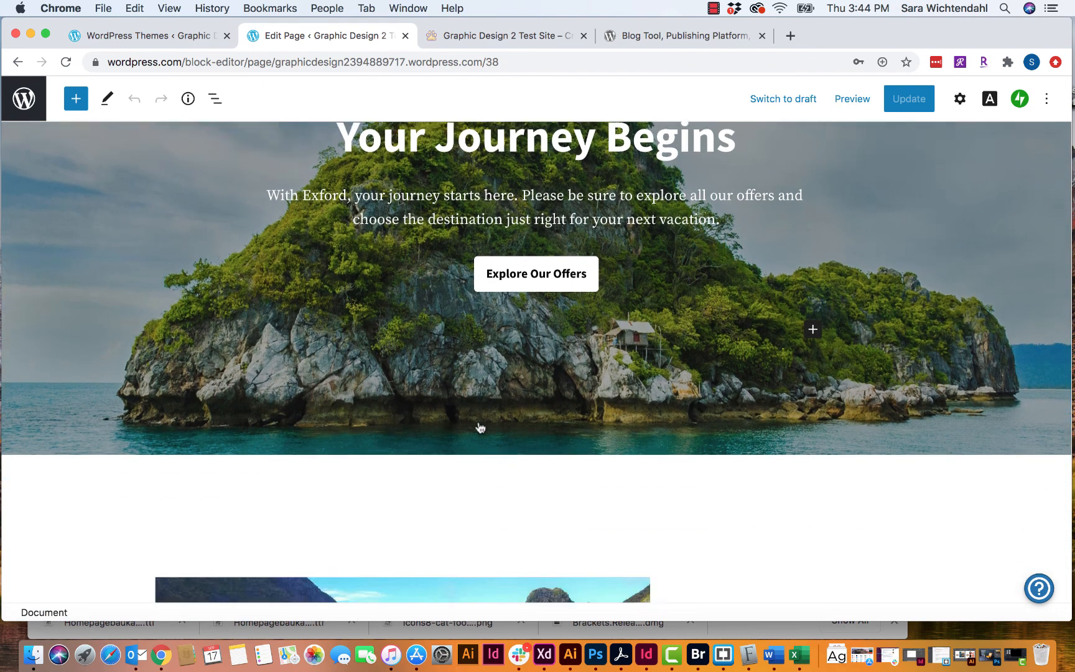
pyautogui.scroll(-4, 478, 427)
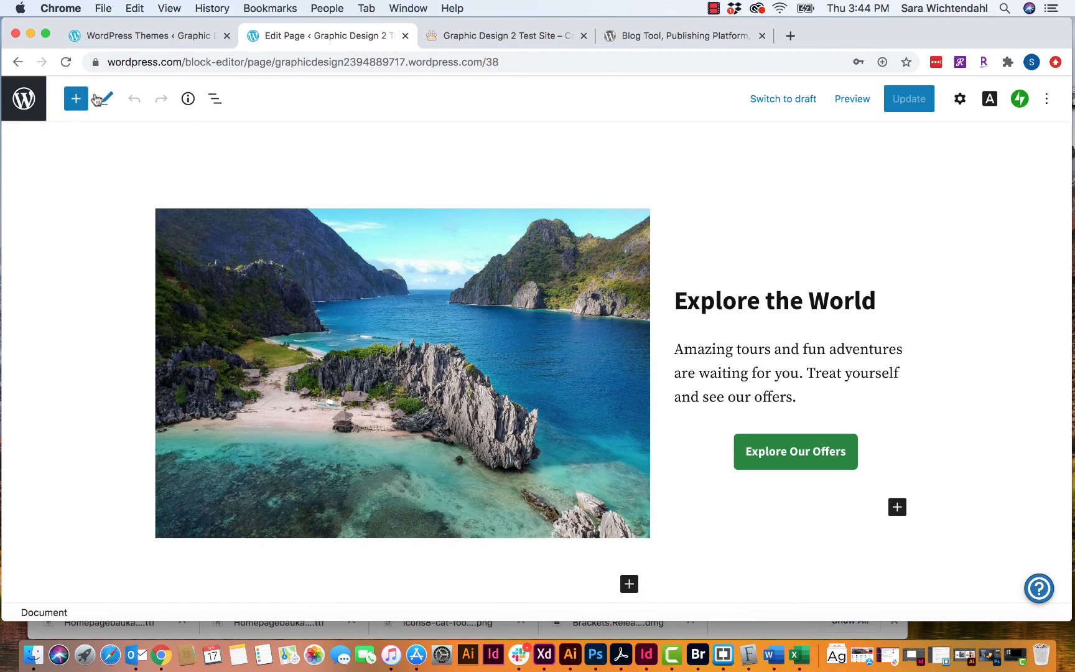
pyautogui.click(107, 101)
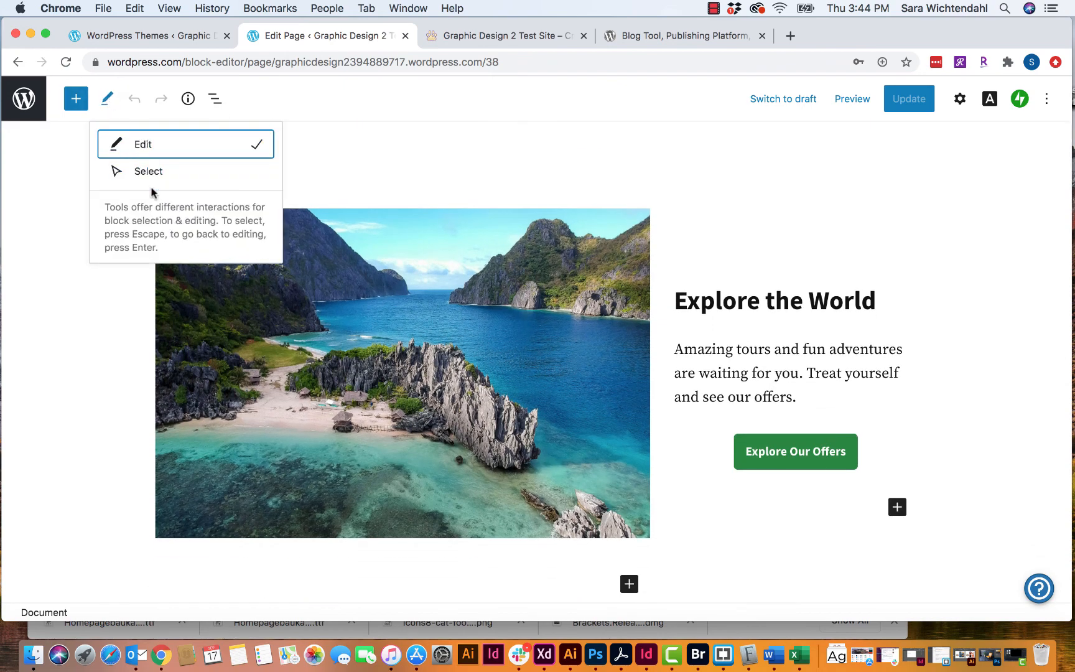
pyautogui.click(232, 151)
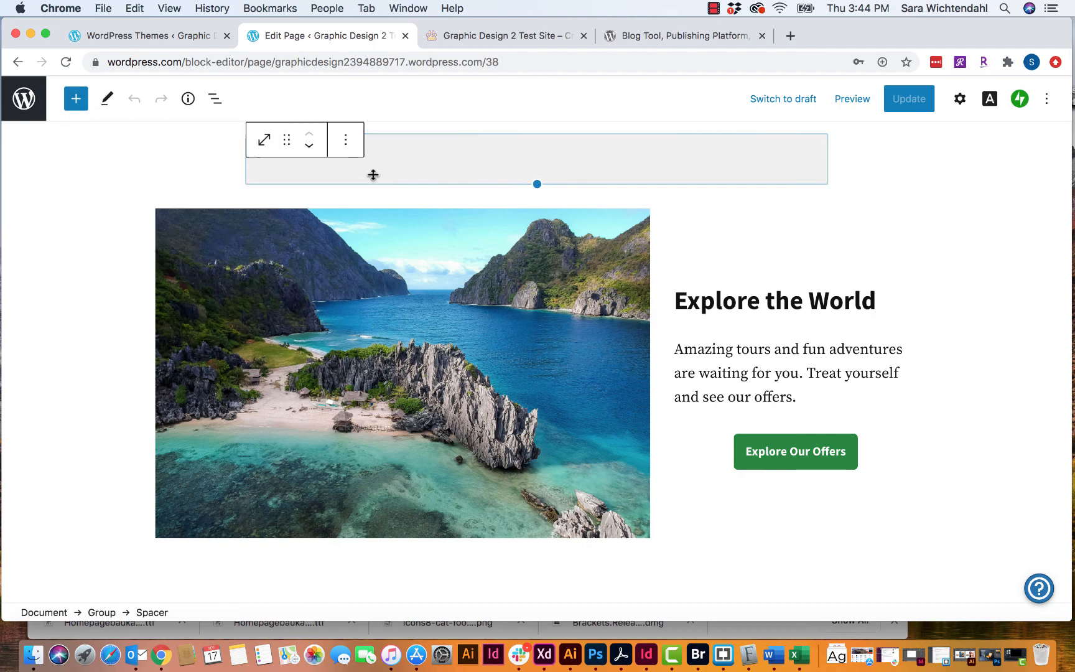
pyautogui.click(445, 243)
pyautogui.scroll(10, 445, 244)
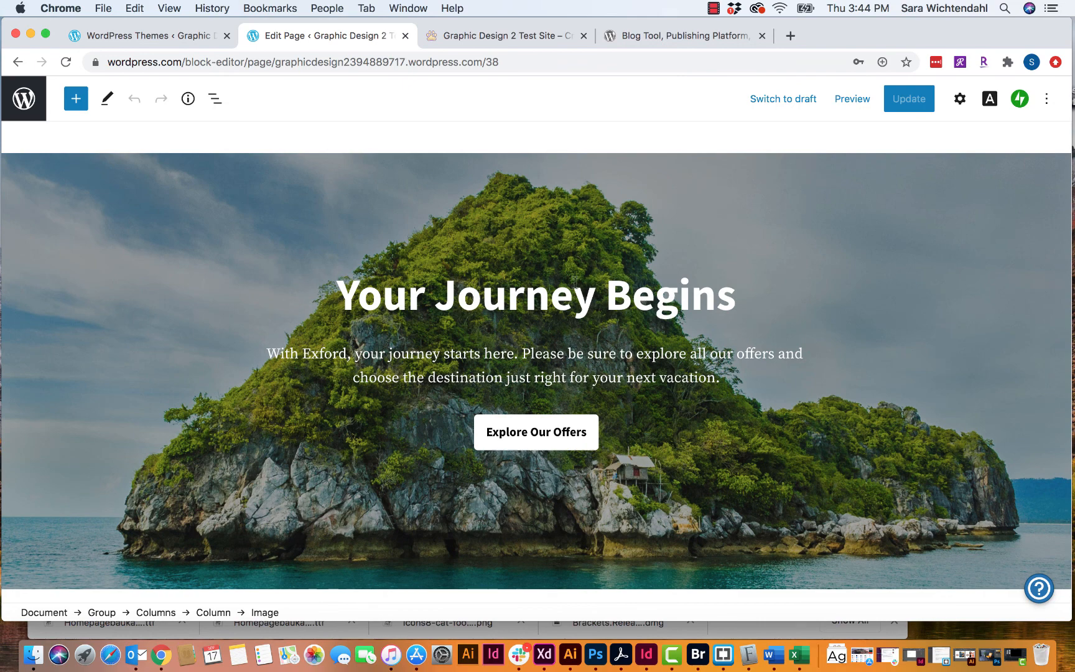
pyautogui.click(584, 311)
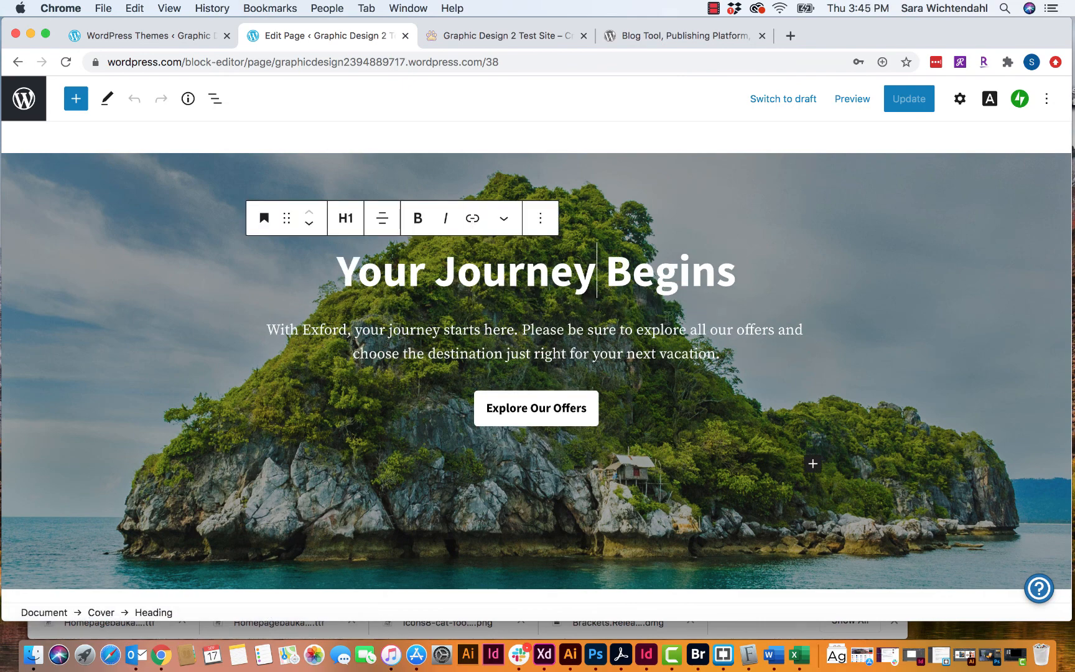
pyautogui.moveTo(738, 274); pyautogui.dragTo(307, 260)
pyautogui.write('Welcom')
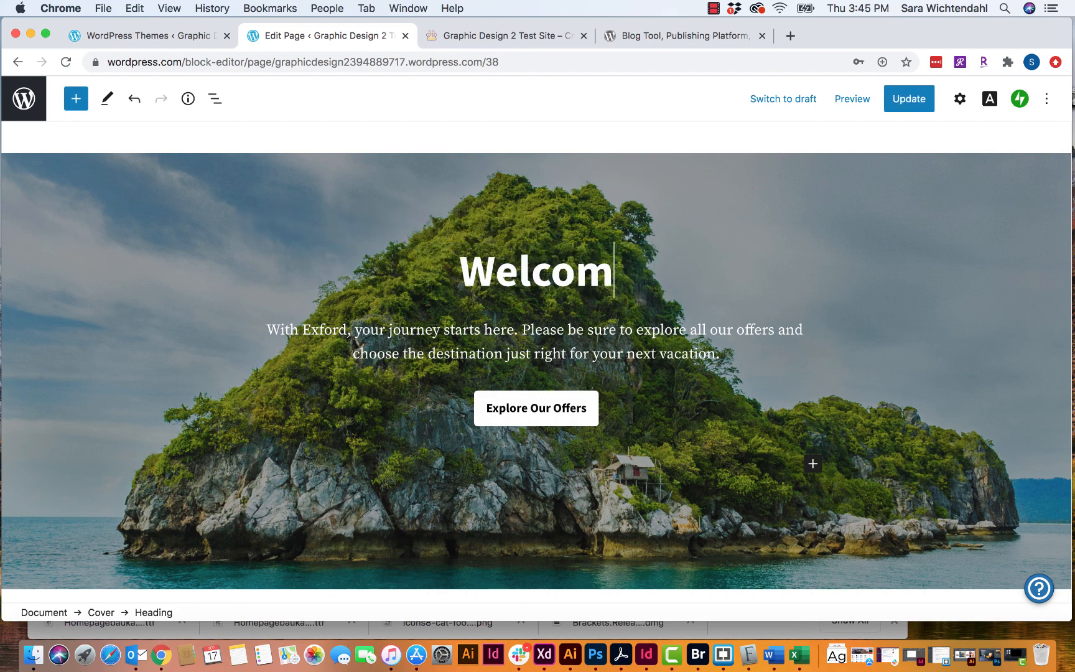
pyautogui.write('e to M')
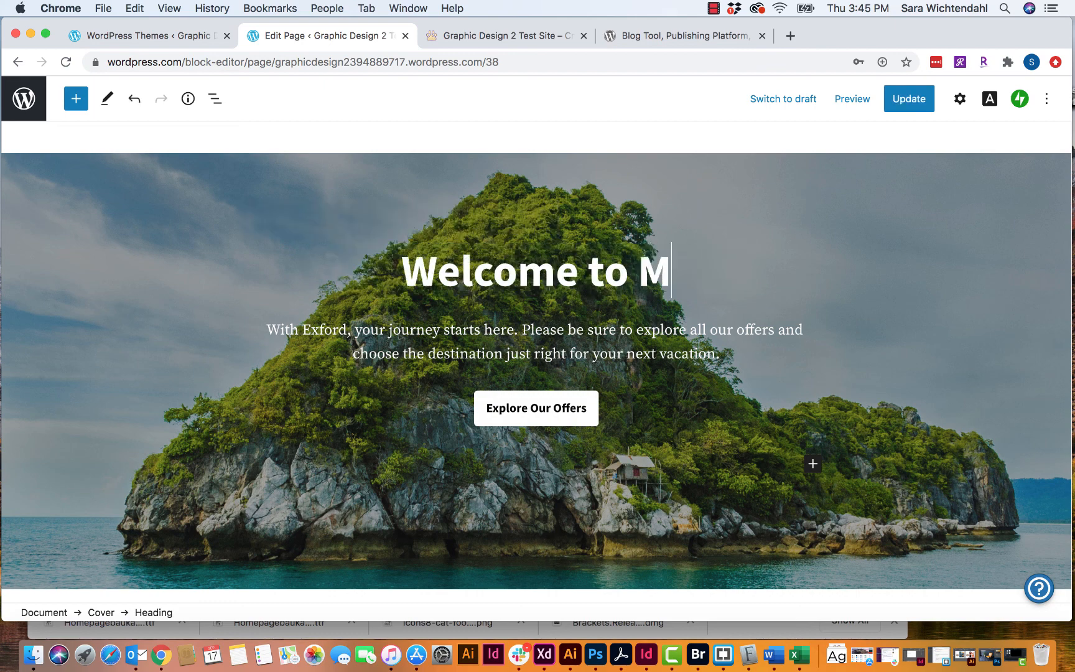
pyautogui.write('y Site')
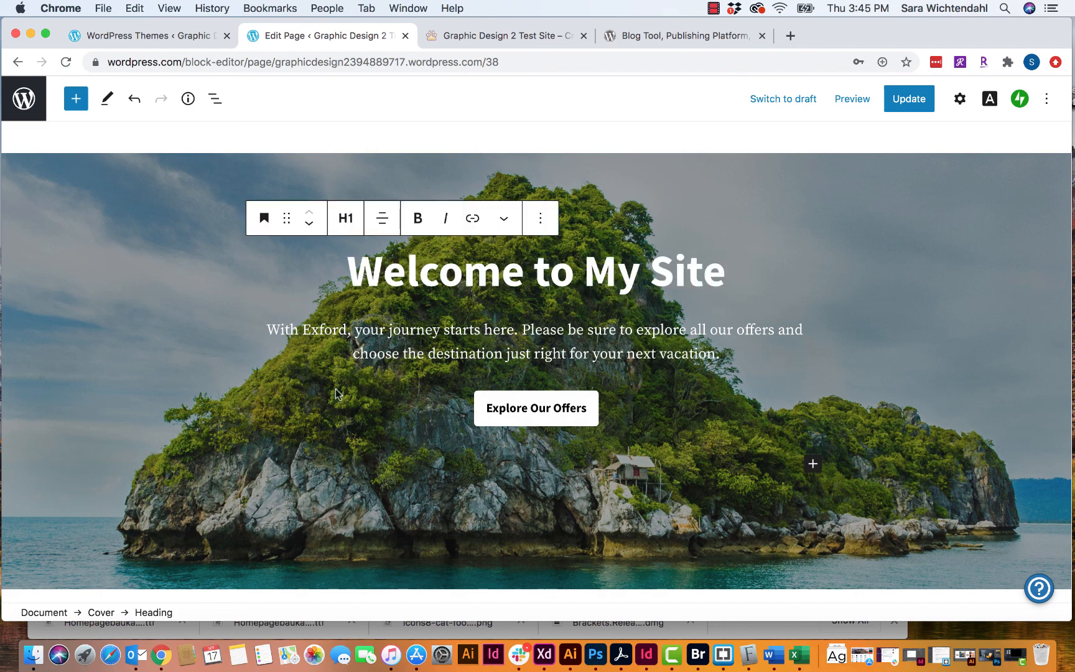
# - Replace the hero paragraph with 'This is a test site for a demo video.'
pyautogui.click(652, 353)
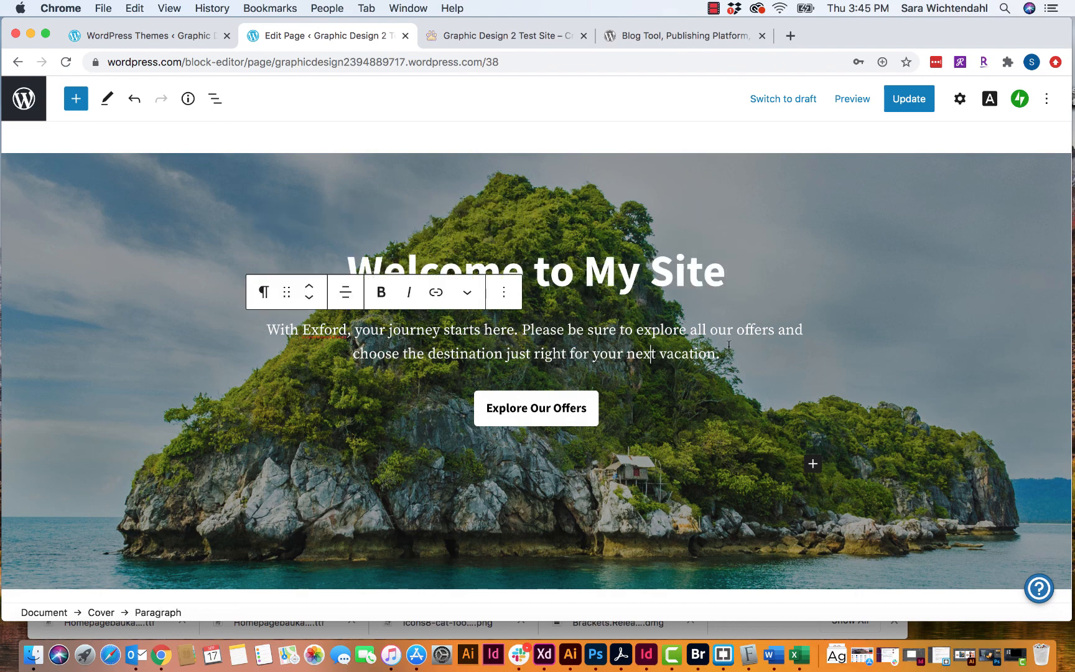
pyautogui.moveTo(718, 354); pyautogui.dragTo(204, 308)
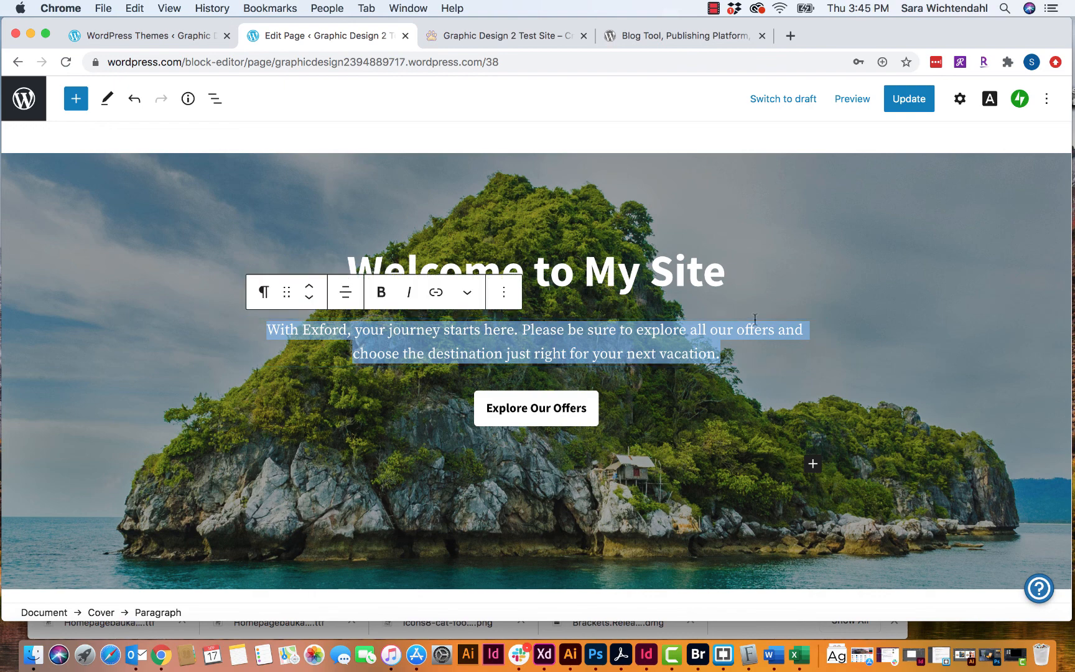
pyautogui.write('This is a te')
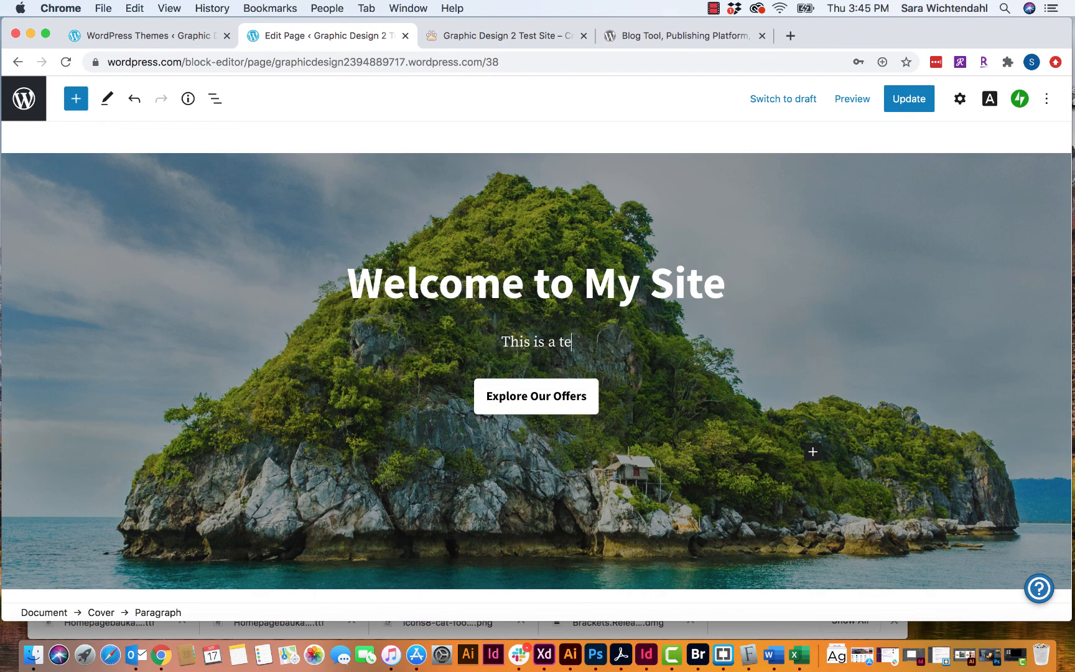
pyautogui.write('st site for ')
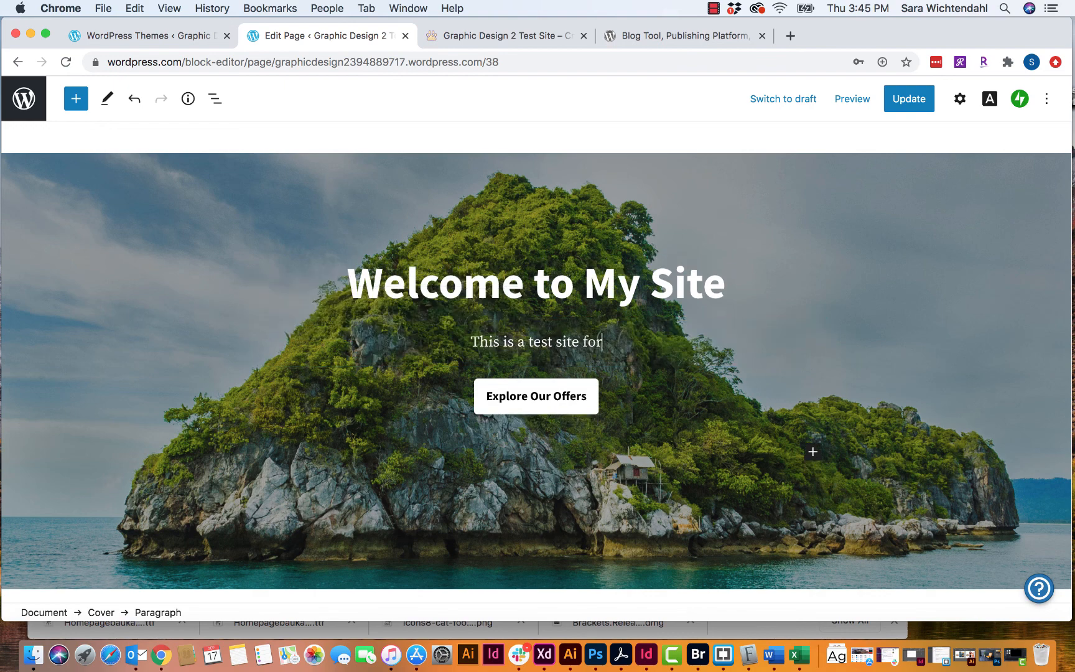
pyautogui.write('a ')
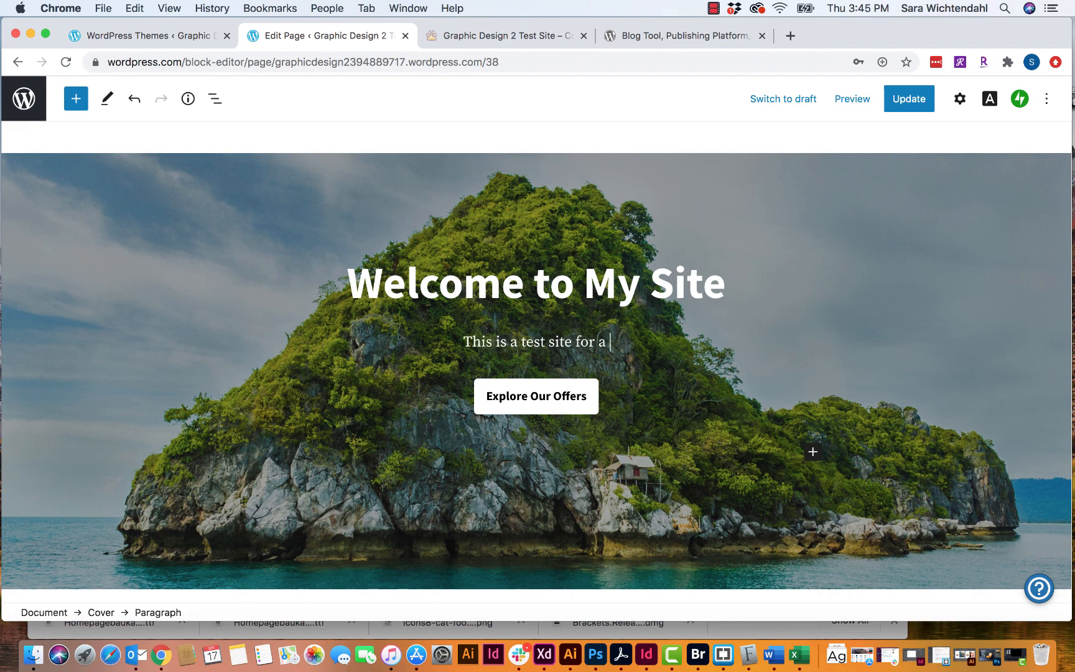
pyautogui.write('demo video.')
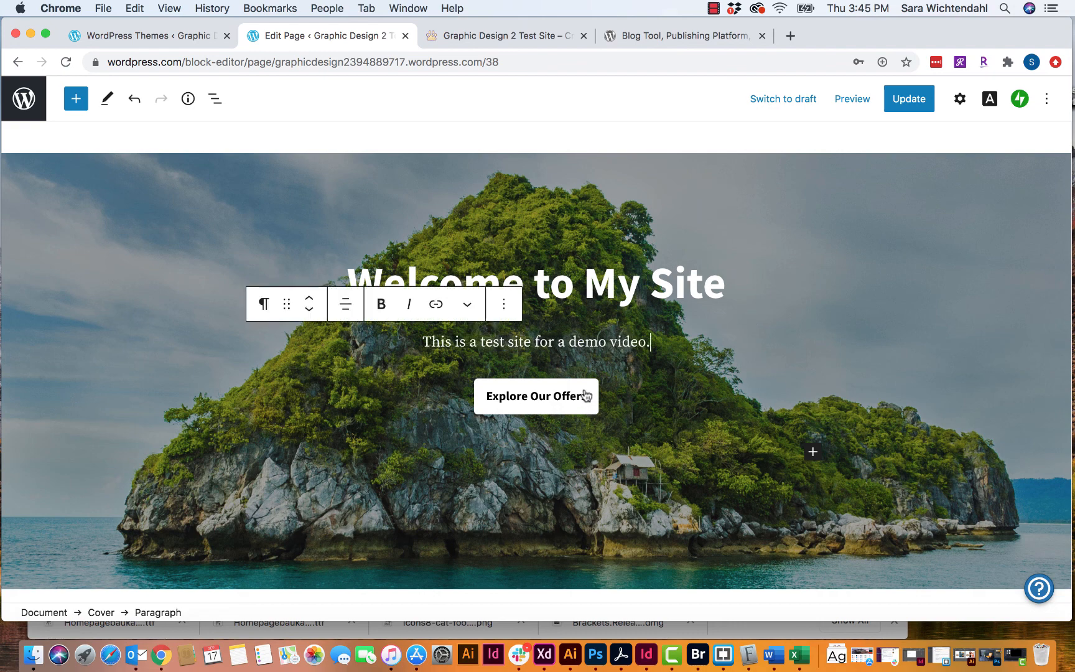
pyautogui.click(640, 421)
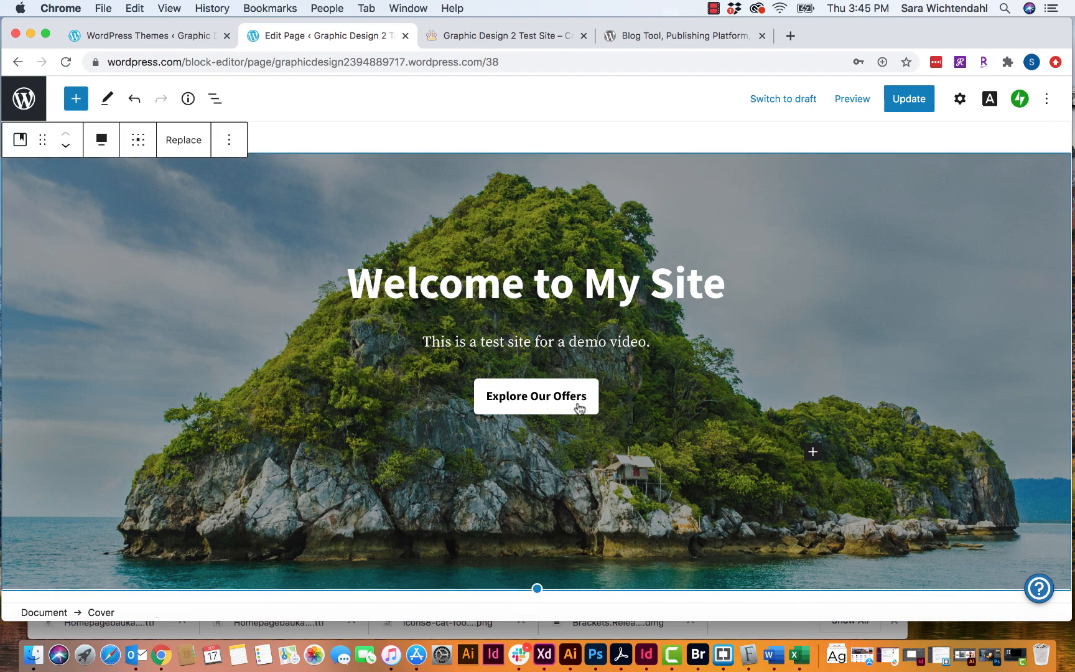
pyautogui.click(578, 406)
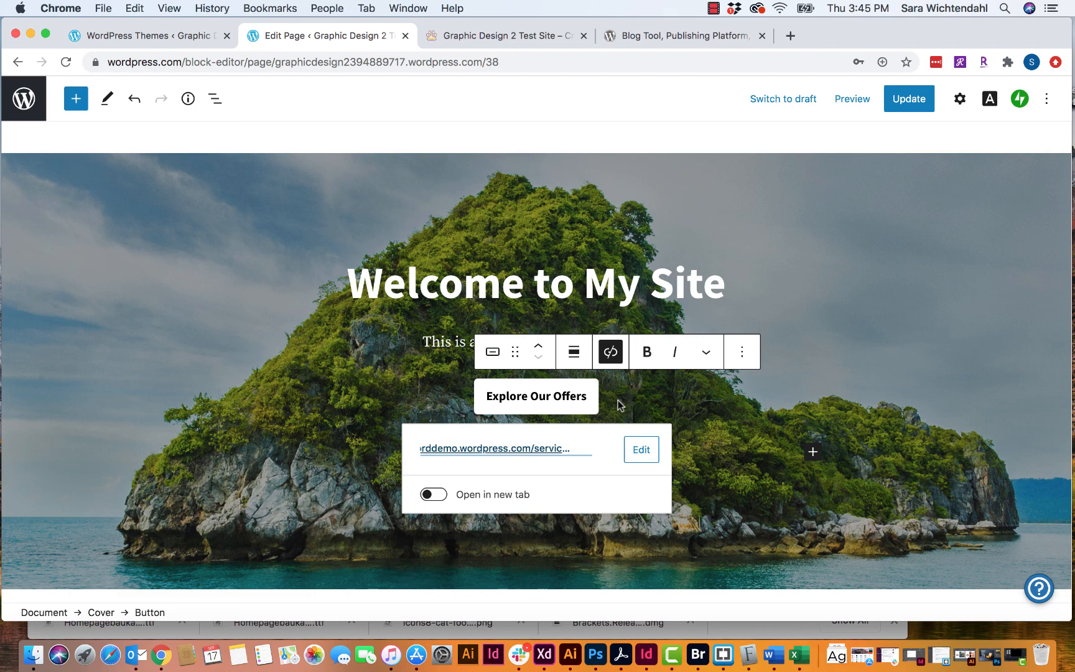
pyautogui.click(647, 453)
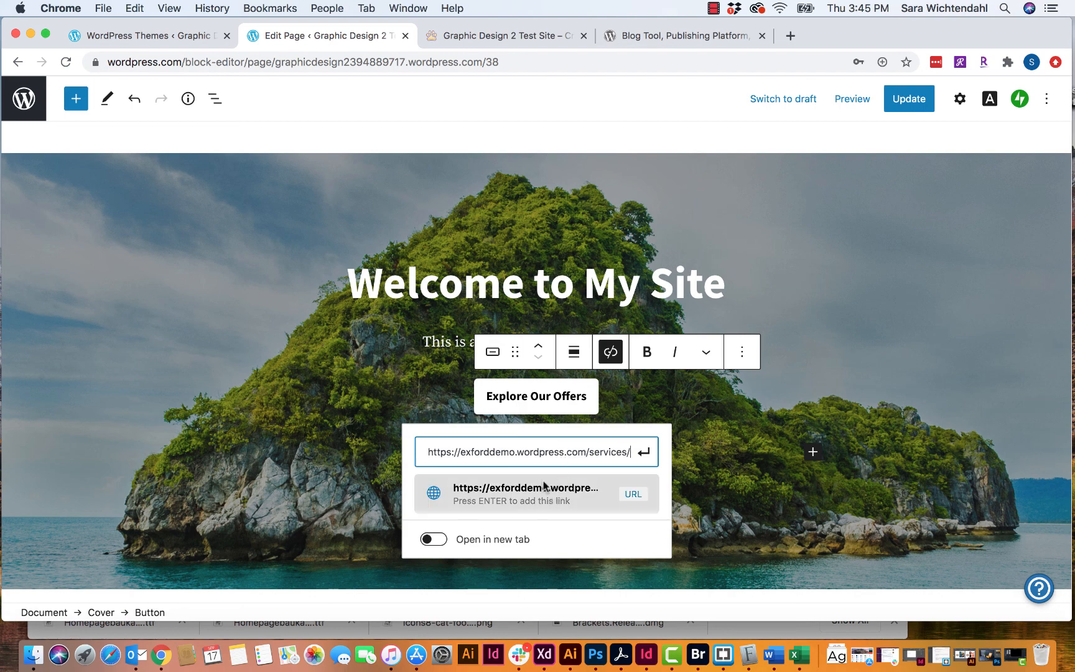
pyautogui.click(644, 455)
pyautogui.click(608, 453)
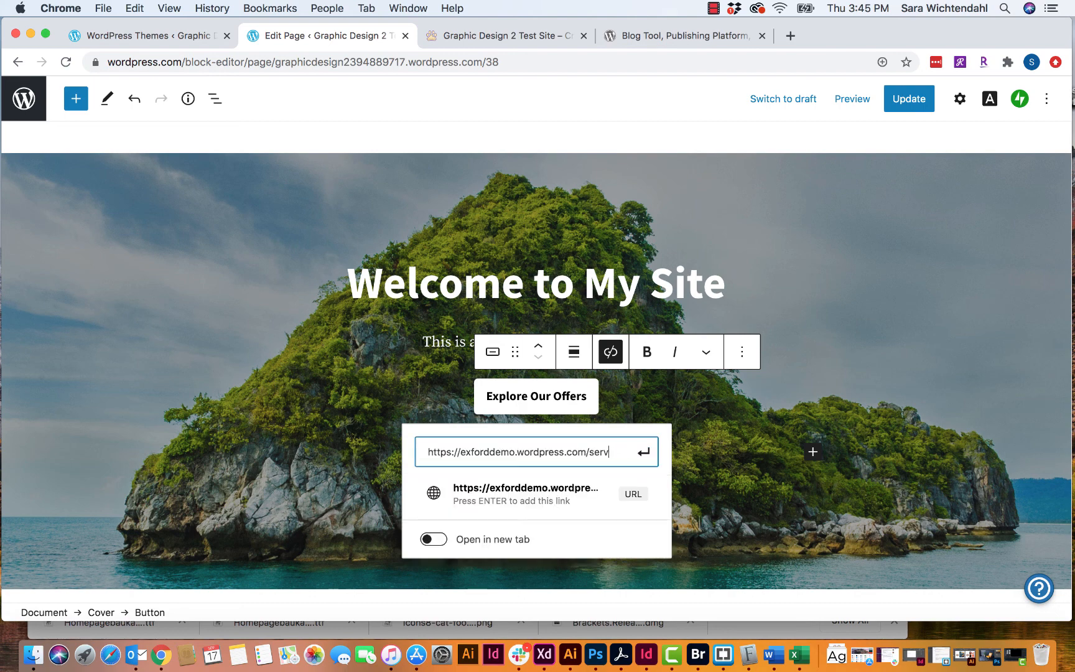
pyautogui.press('BackSpace')
pyautogui.press('BackSpace')
pyautogui.press('BackSpace')
pyautogui.press('BackSpace')
pyautogui.press('BackSpace')
pyautogui.press('BackSpace')
pyautogui.press('BackSpace')
pyautogui.press('BackSpace')
pyautogui.press('BackSpace')
pyautogui.press('BackSpace')
pyautogui.press('BackSpace')
pyautogui.press('BackSpace')
pyautogui.press('BackSpace')
pyautogui.press('BackSpace')
pyautogui.press('BackSpace')
pyautogui.press('BackSpace')
pyautogui.press('BackSpace')
pyautogui.press('BackSpace')
pyautogui.press('BackSpace')
pyautogui.press('BackSpace')
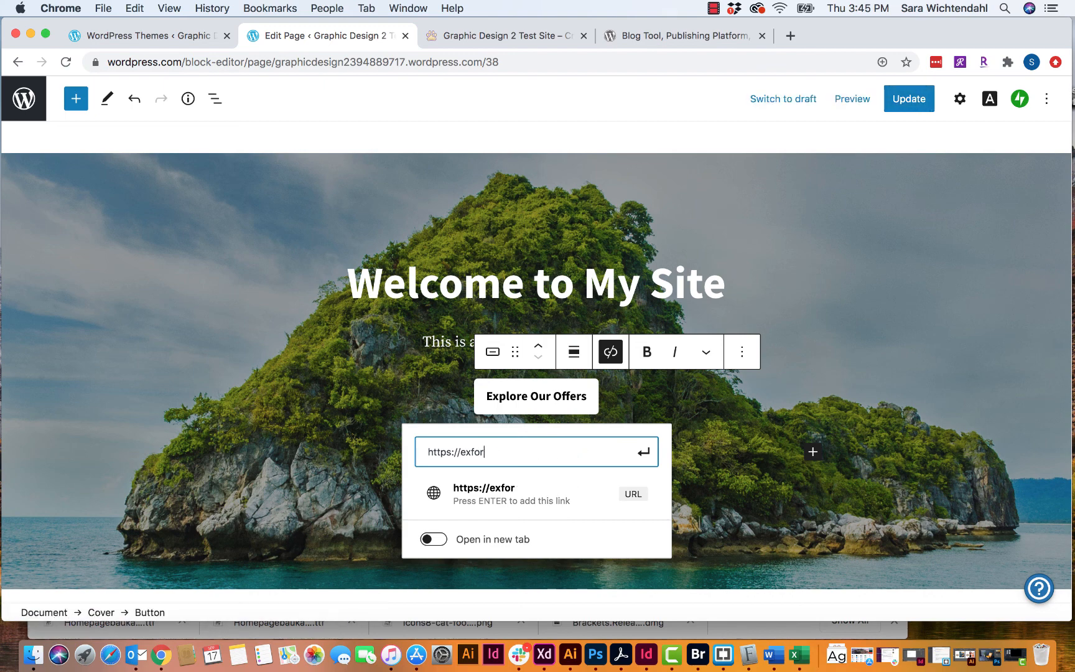
pyautogui.press('BackSpace')
pyautogui.press('BackSpace')
pyautogui.press('BackSpace')
pyautogui.press('BackSpace')
pyautogui.press('BackSpace')
pyautogui.press('BackSpace')
pyautogui.press('BackSpace')
pyautogui.press('BackSpace')
pyautogui.press('BackSpace')
pyautogui.press('BackSpace')
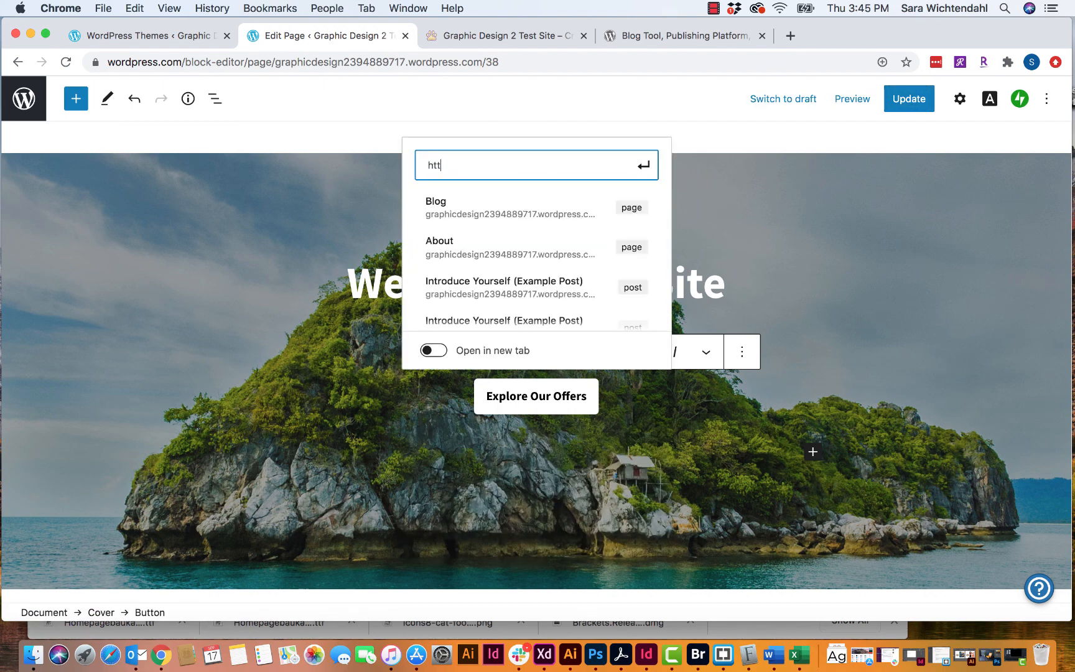
pyautogui.press('BackSpace')
pyautogui.press('BackSpace')
pyautogui.press('BackSpace')
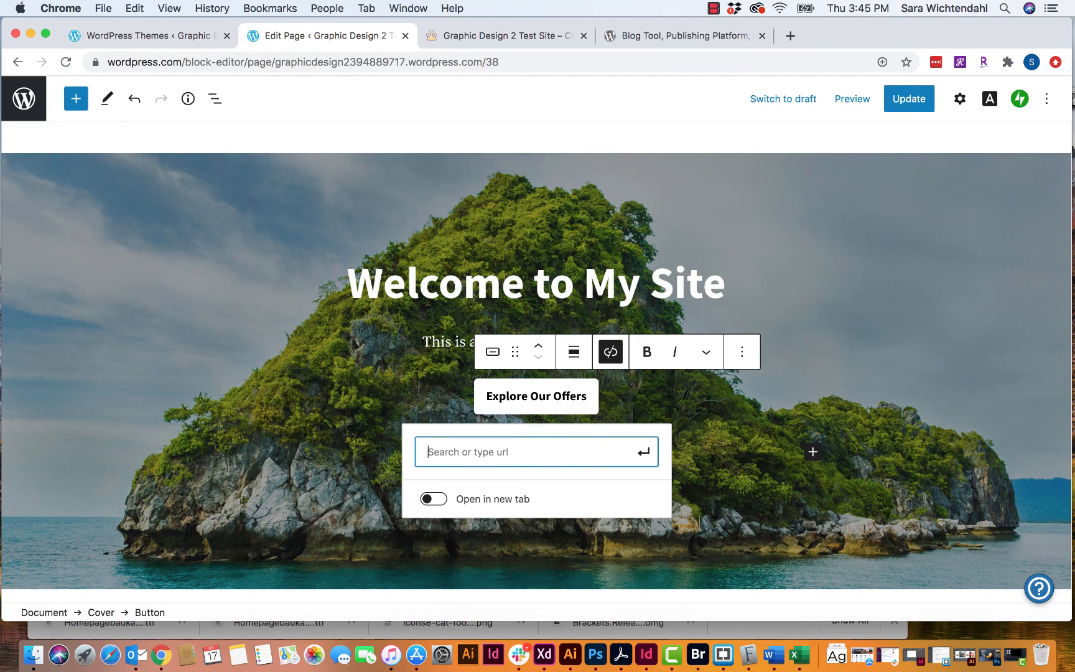
pyautogui.write('http')
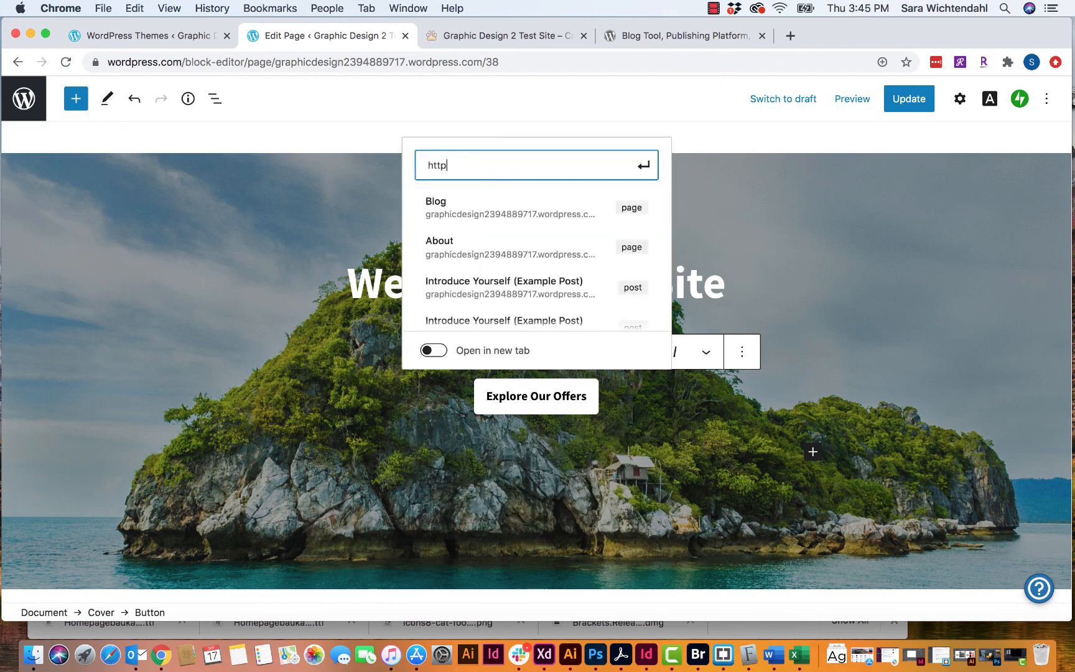
pyautogui.write('://www')
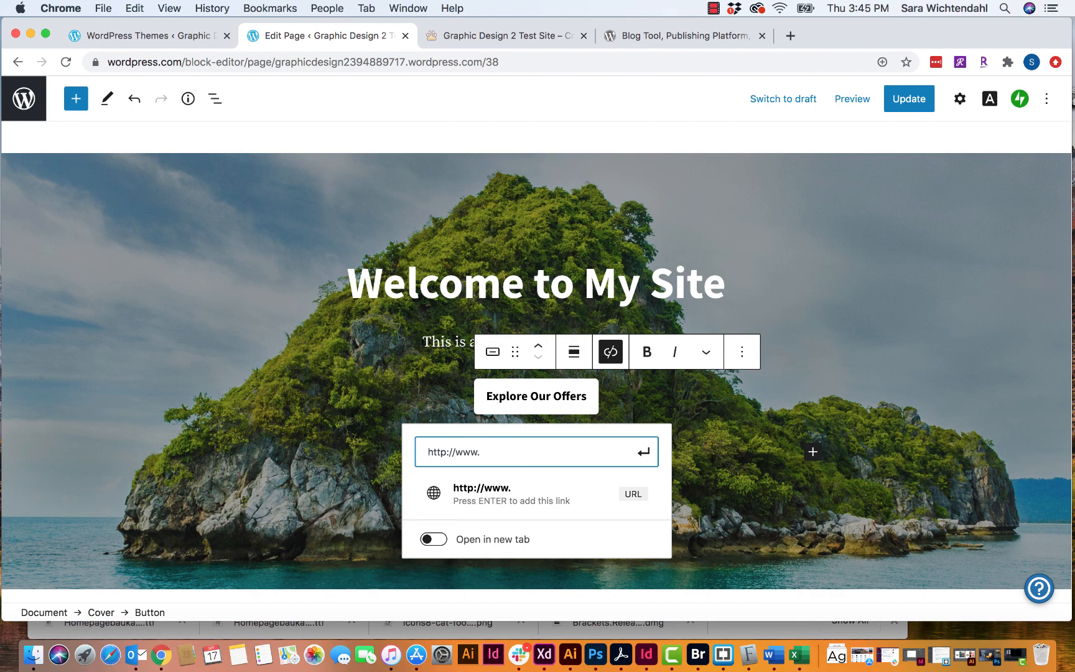
pyautogui.write('.hivedesign')
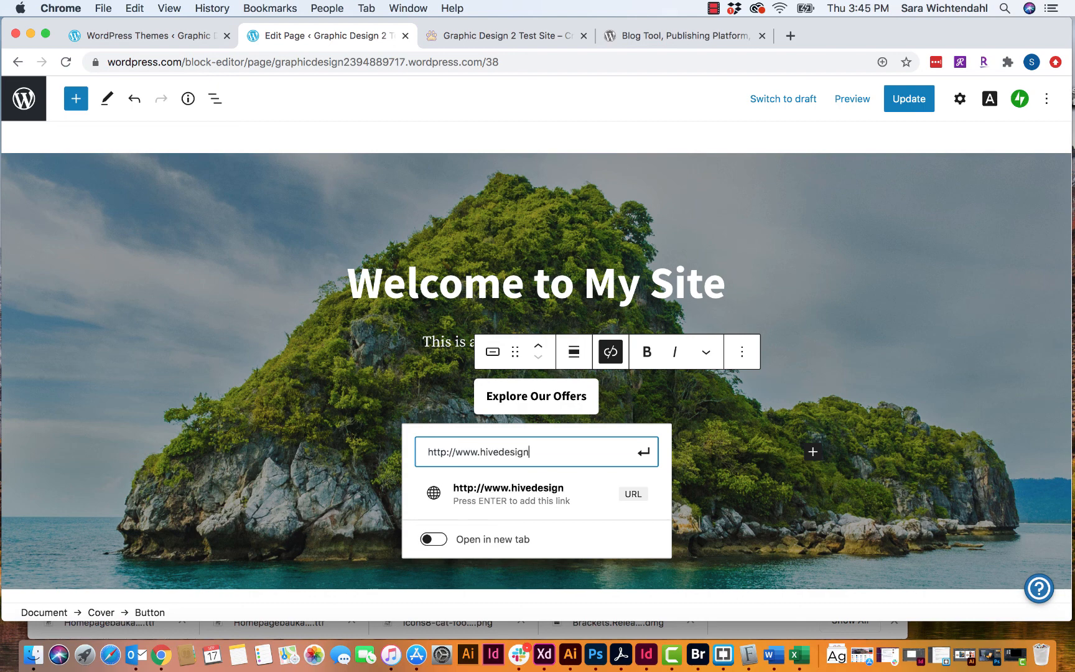
pyautogui.write('grp.com')
pyautogui.click(532, 505)
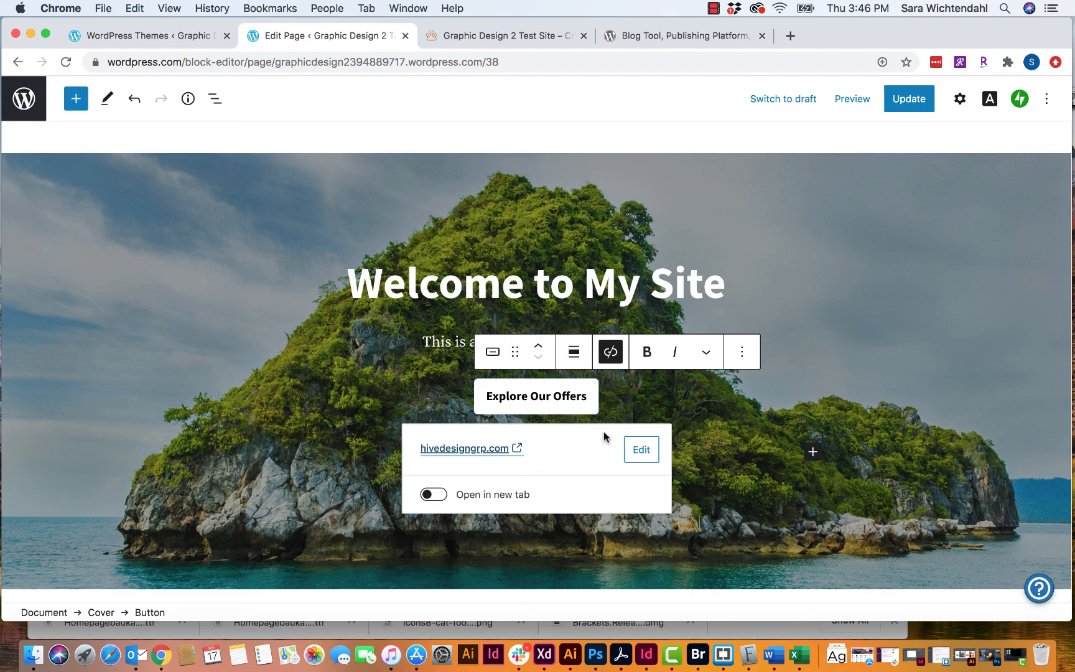
# - Set the button's link to open in a new tab
pyautogui.click(426, 495)
pyautogui.click(426, 496)
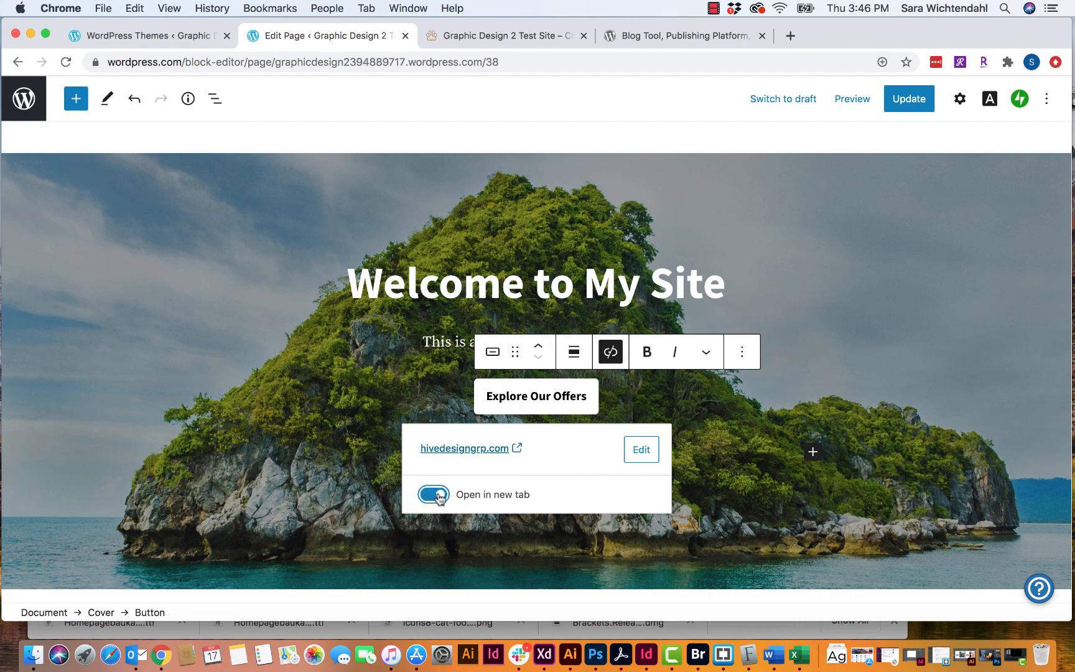
pyautogui.click(438, 498)
pyautogui.click(435, 496)
pyautogui.click(760, 415)
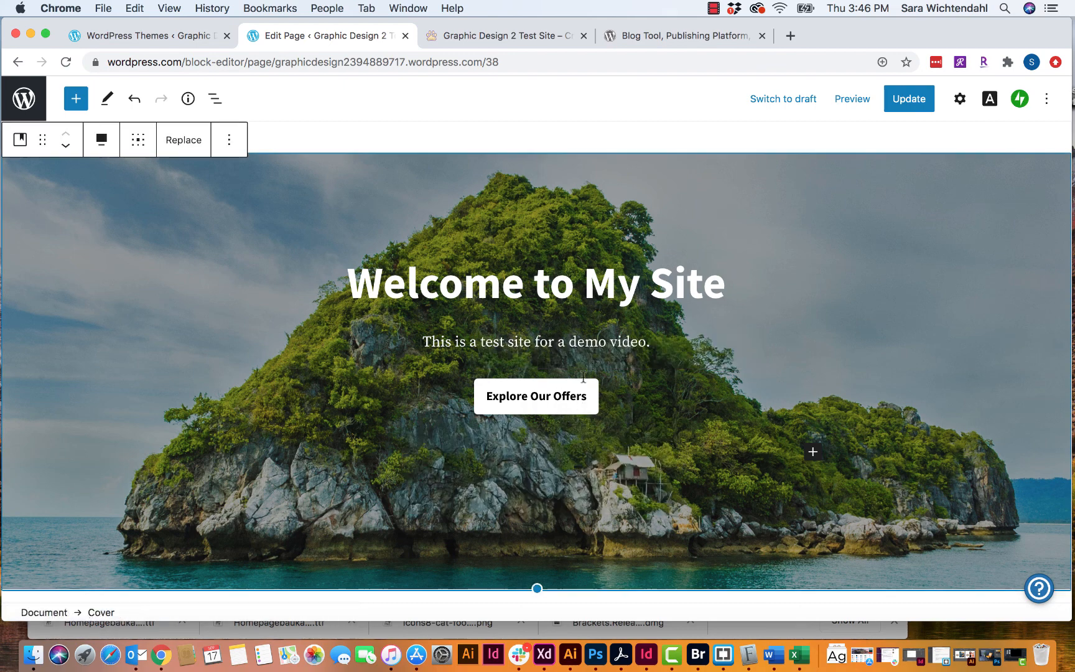
pyautogui.scroll(-2, 583, 376)
pyautogui.scroll(2, 583, 376)
pyautogui.click(184, 145)
pyautogui.click(233, 148)
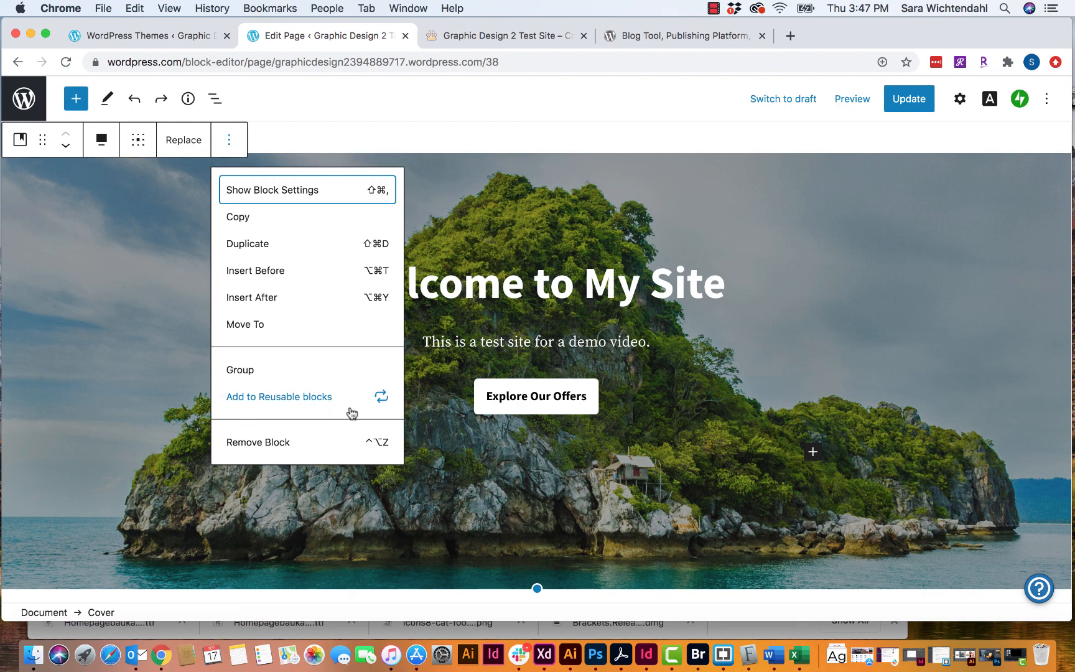
pyautogui.click(271, 443)
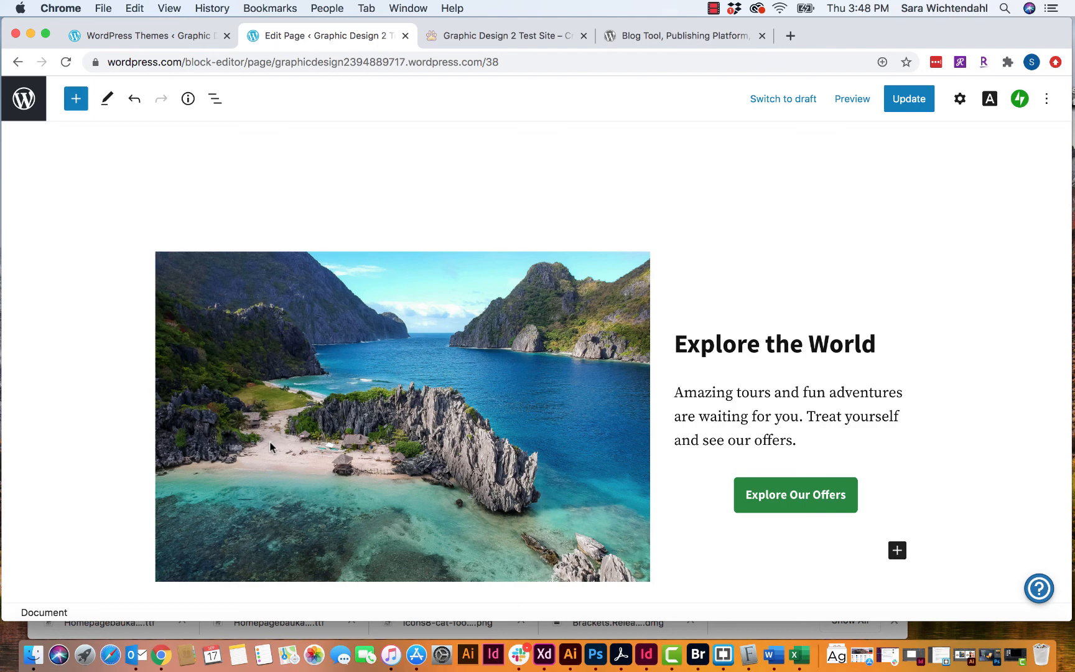
pyautogui.press('super+z')
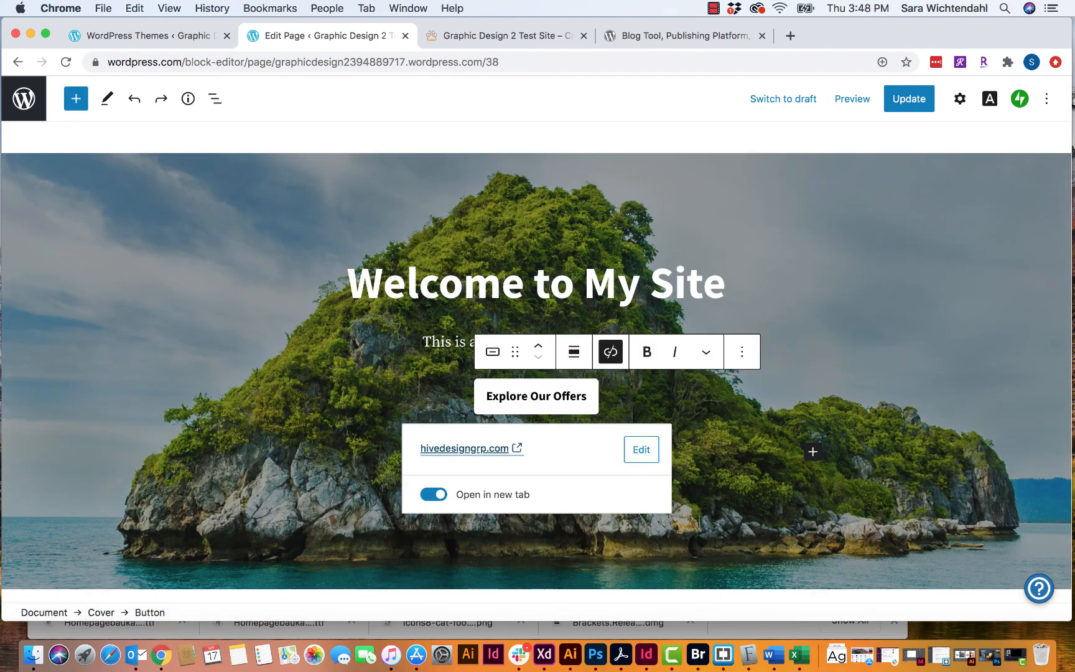
pyautogui.click(445, 148)
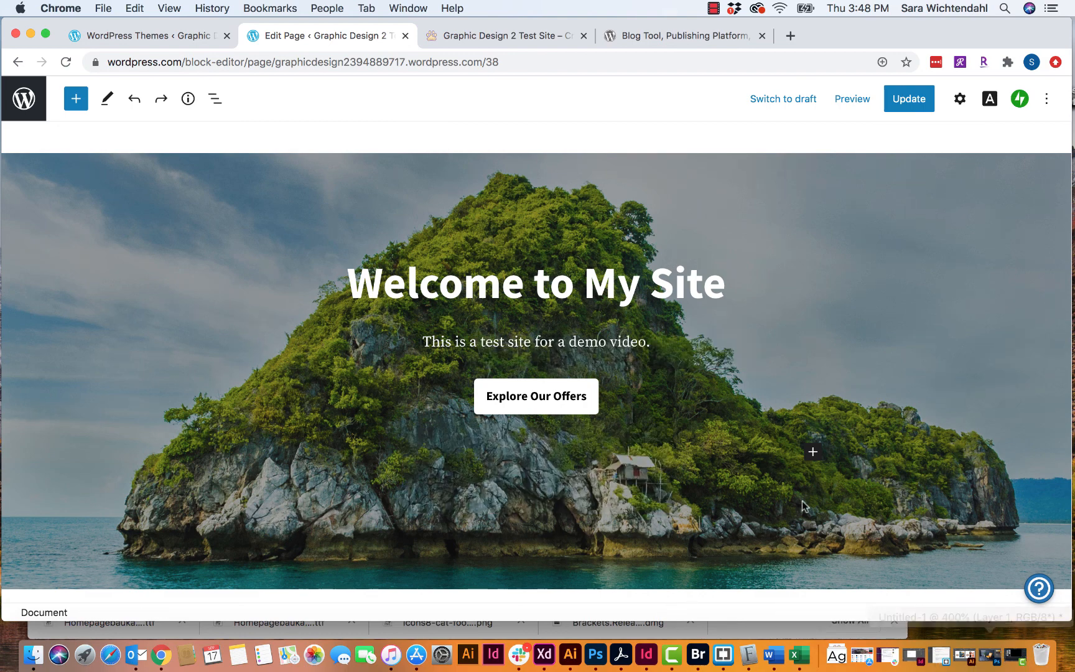
pyautogui.click(353, 160)
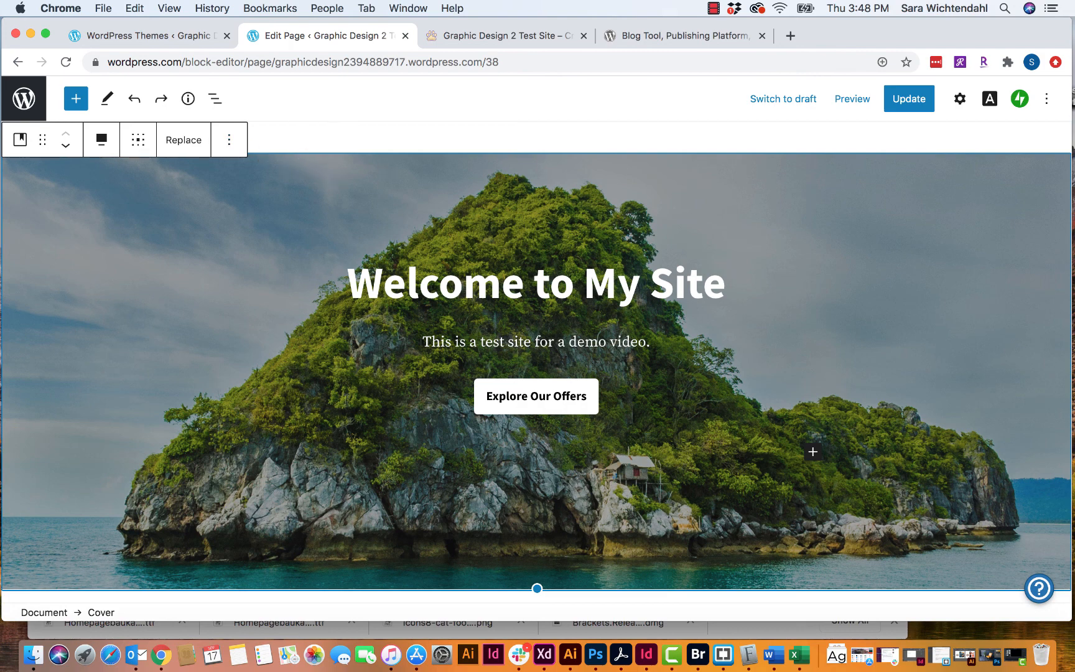
# - Replace the hero background with the misty mountain forest image from the Media Library
pyautogui.click(190, 143)
pyautogui.click(252, 198)
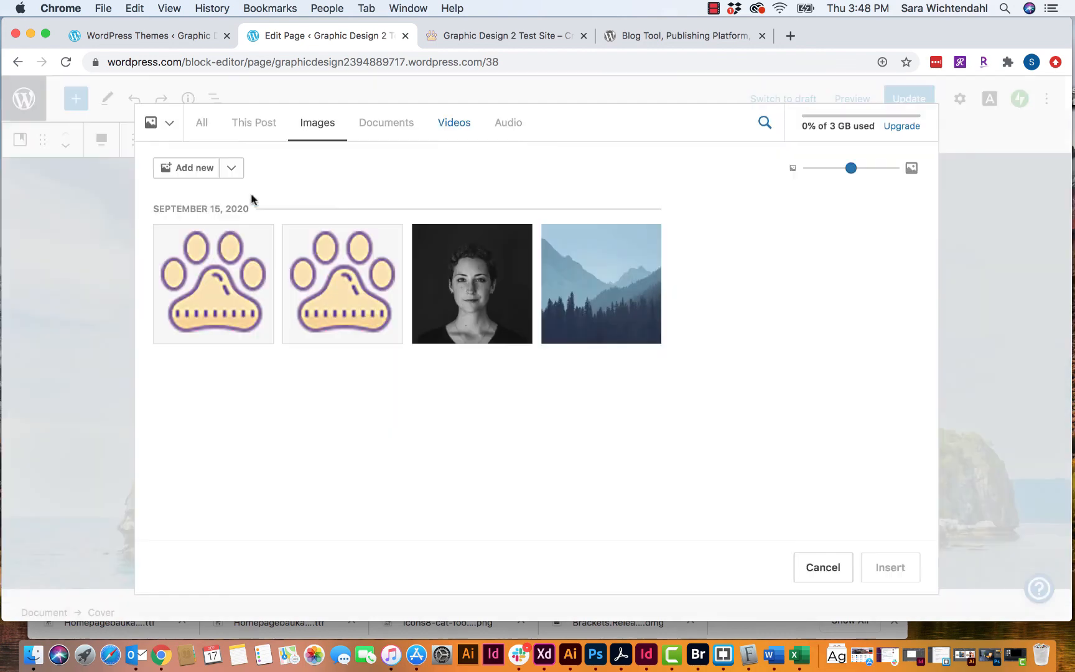
pyautogui.click(621, 316)
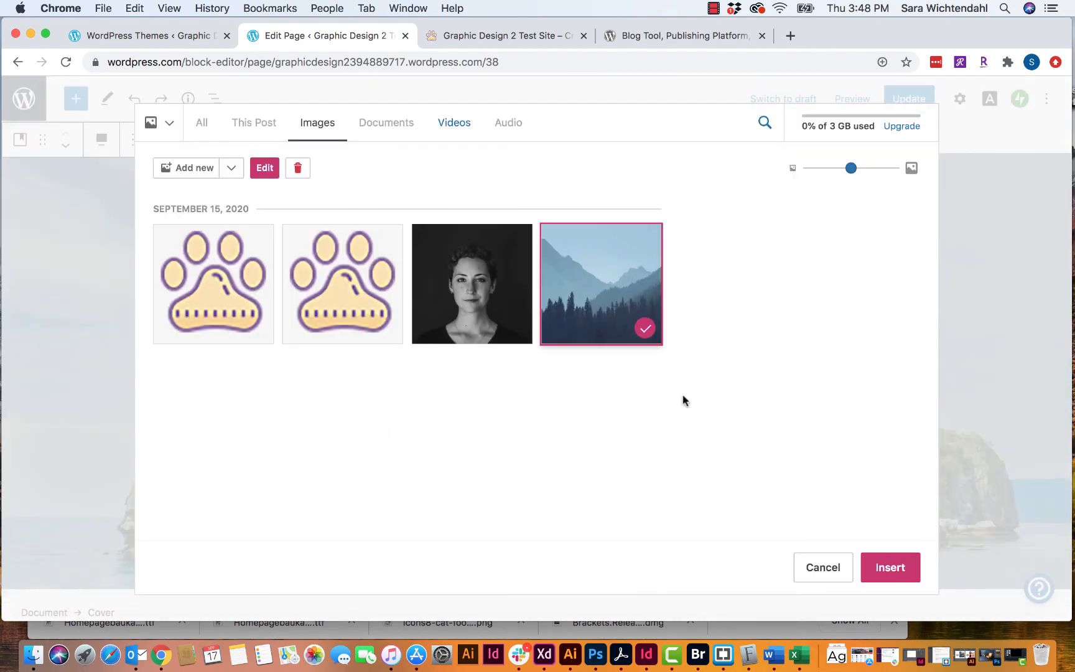
pyautogui.click(915, 578)
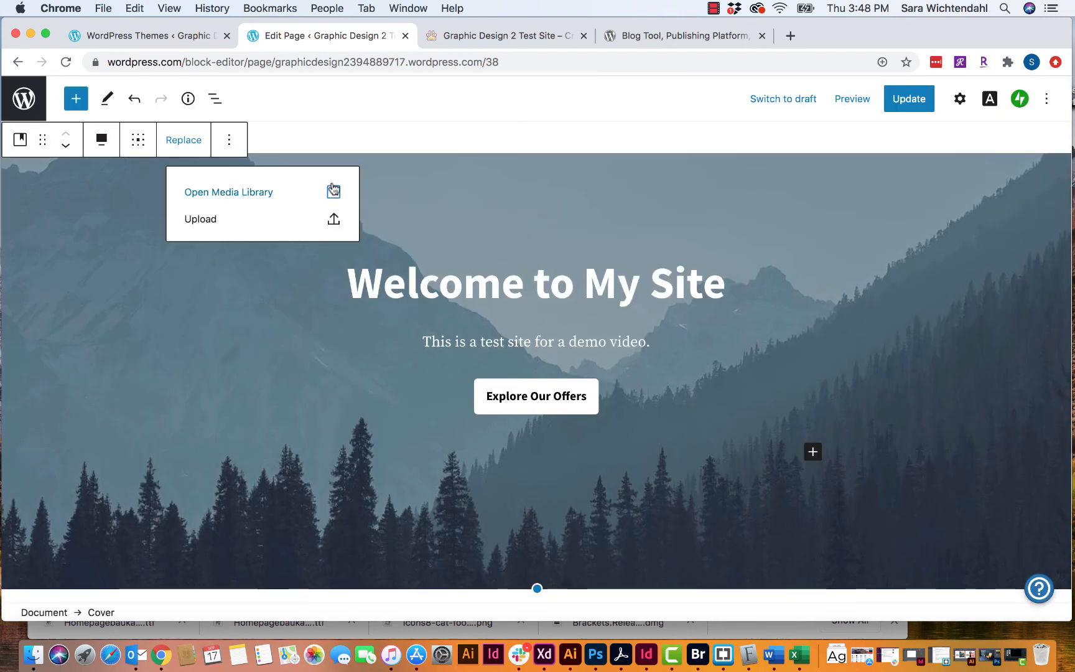
pyautogui.click(344, 147)
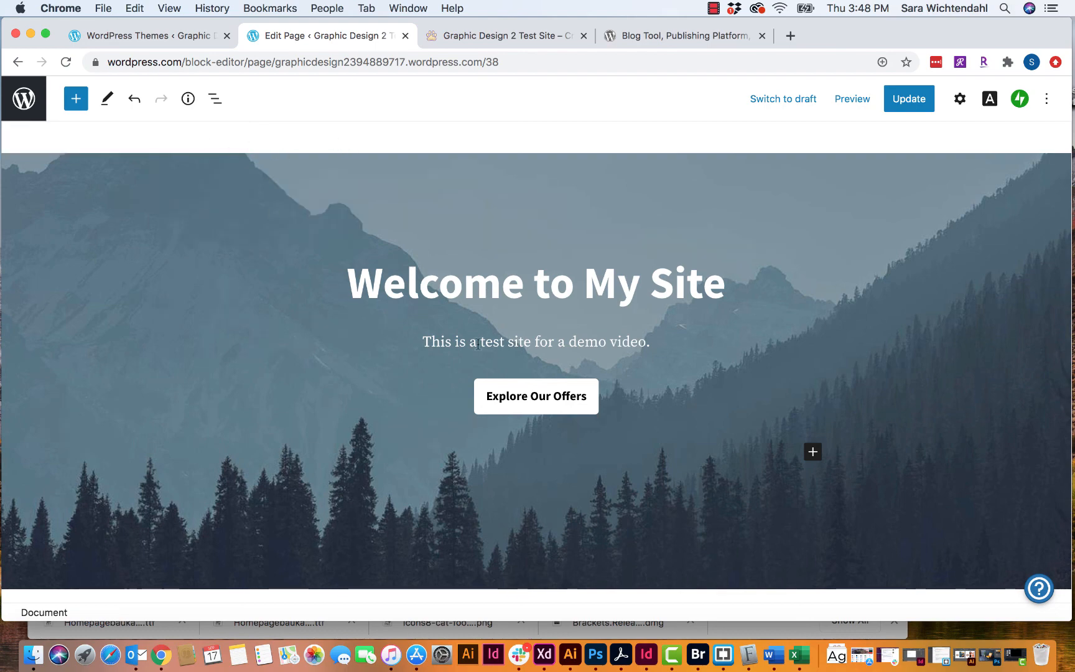
pyautogui.scroll(-6, 467, 373)
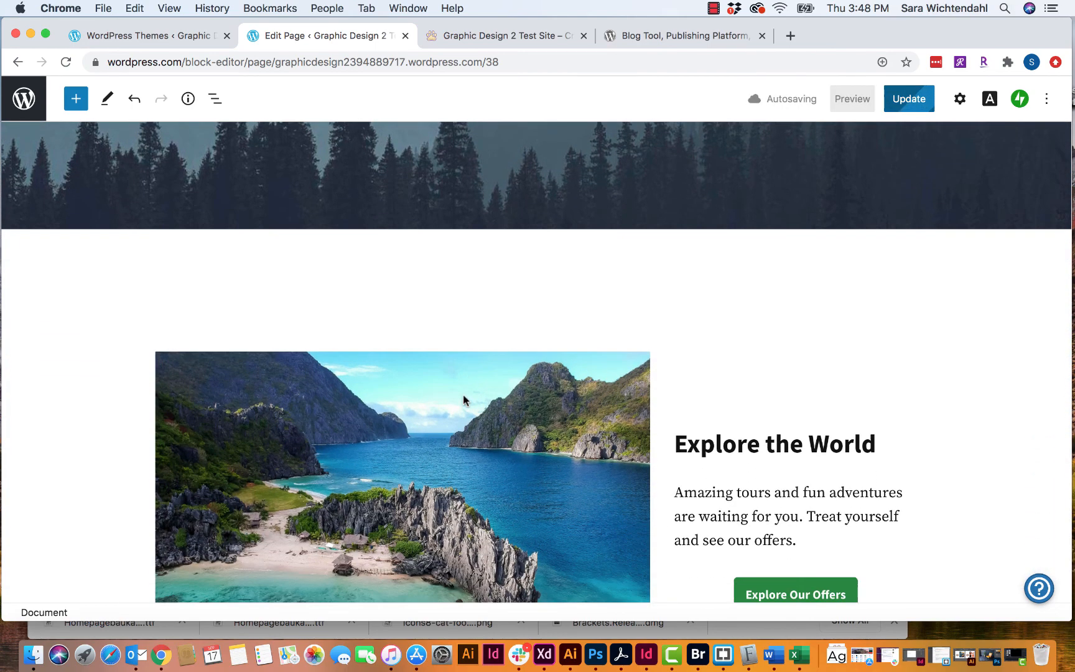
# - Insert an empty block before the Explore the World section and bring up its block choices
pyautogui.click(430, 259)
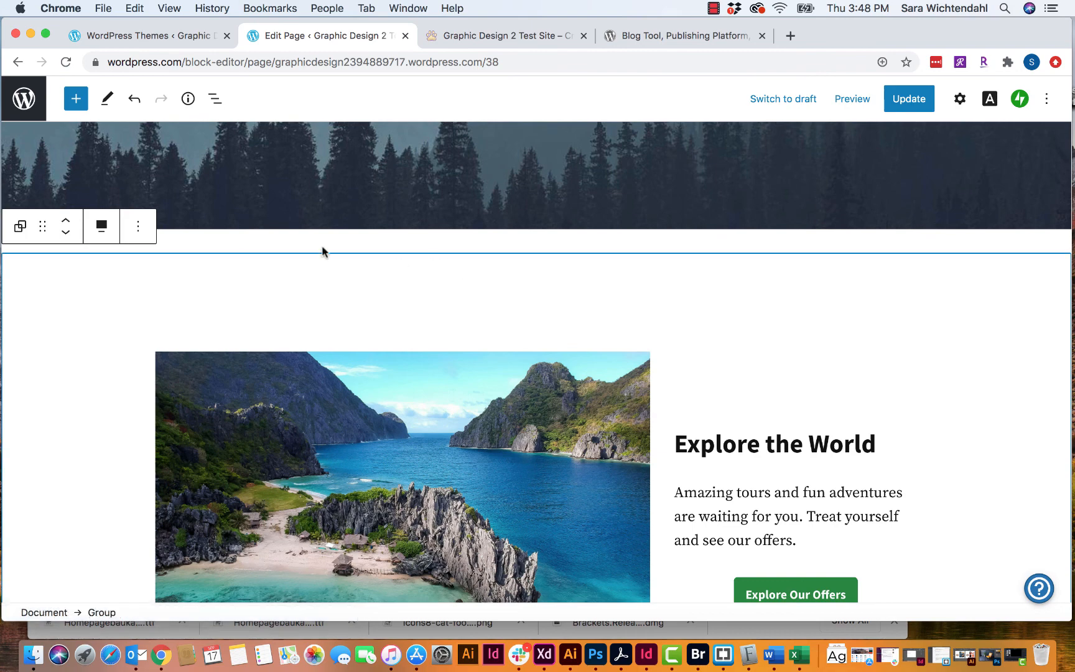
pyautogui.click(138, 232)
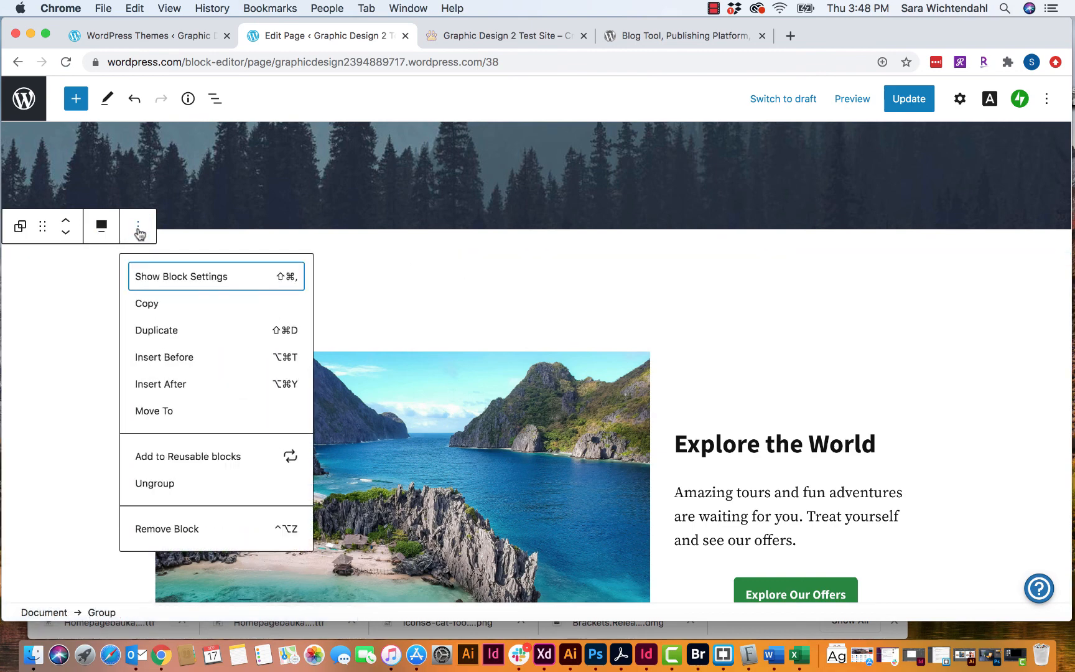
pyautogui.click(183, 359)
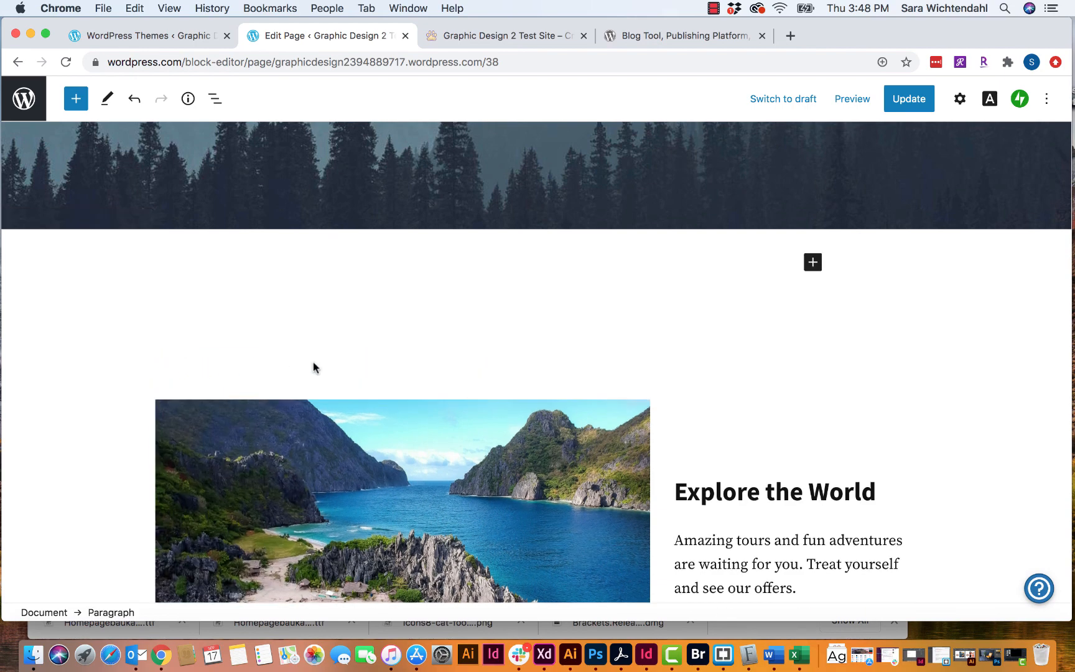
pyautogui.click(812, 263)
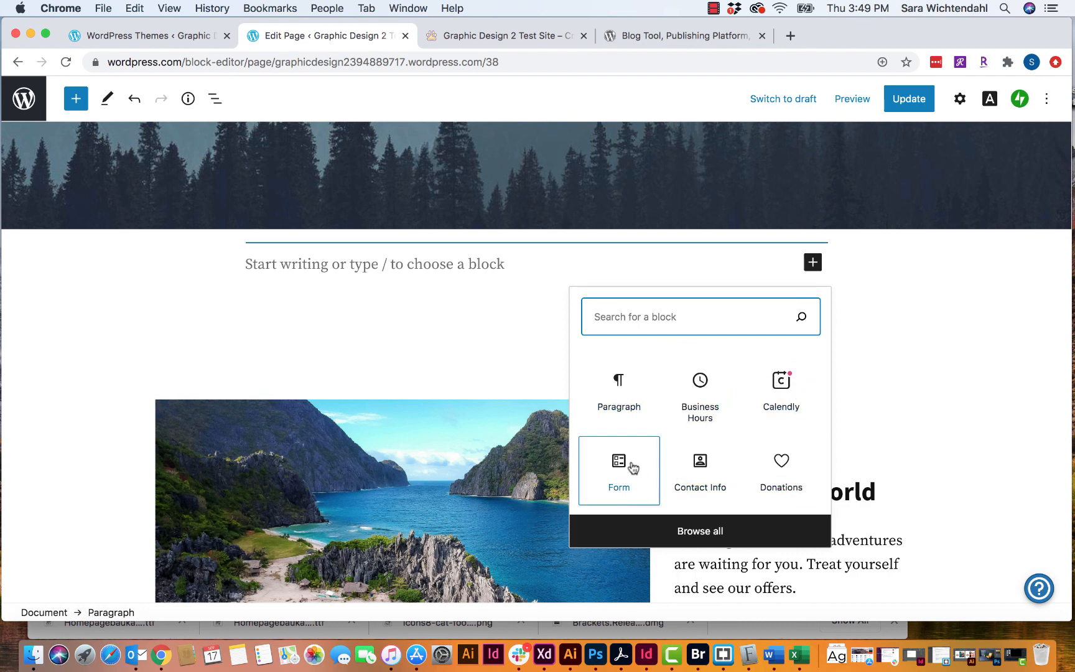
# - Open the full block inserter with Browse all and scroll through its block categories
pyautogui.click(694, 532)
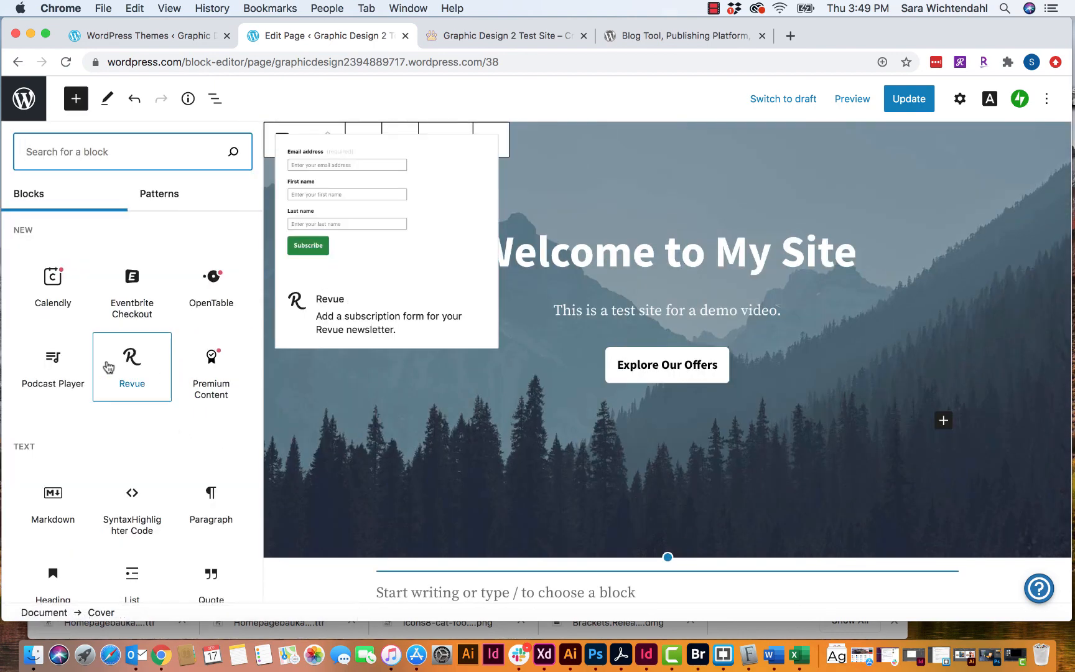
pyautogui.scroll(-3, 109, 366)
pyautogui.scroll(2, 107, 367)
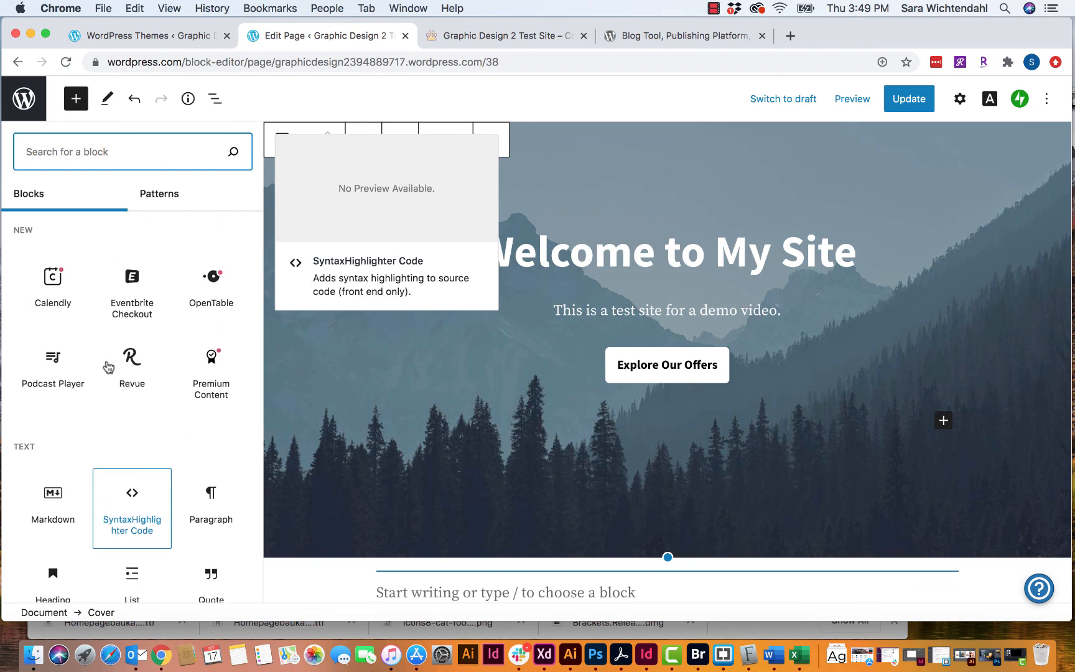
pyautogui.scroll(-3, 142, 435)
pyautogui.scroll(-3, 141, 435)
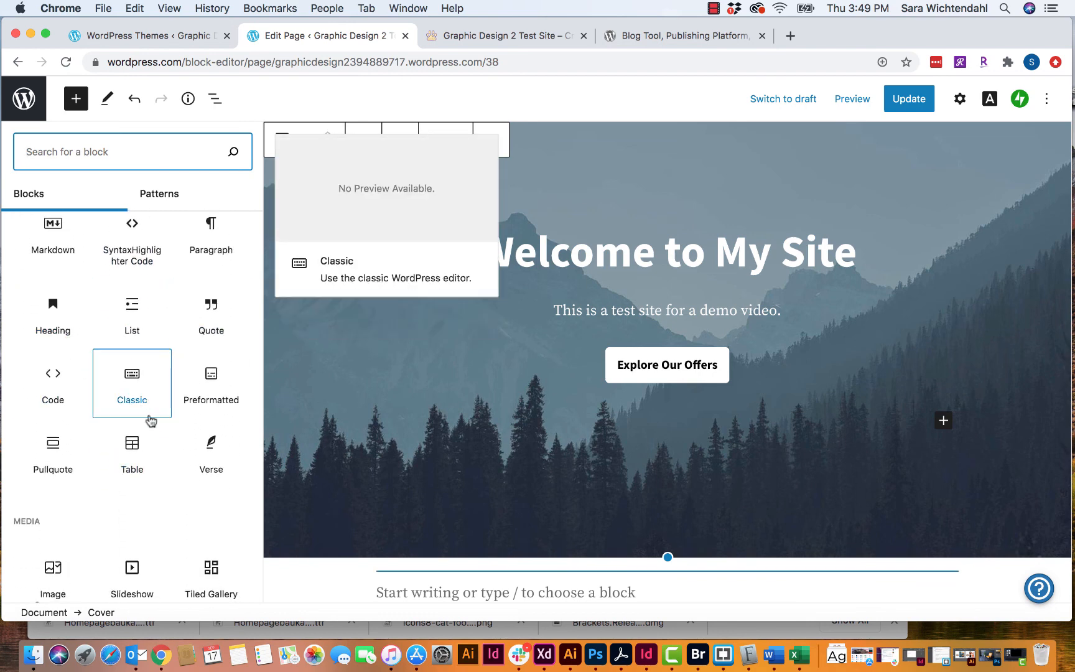
pyautogui.scroll(-2, 90, 450)
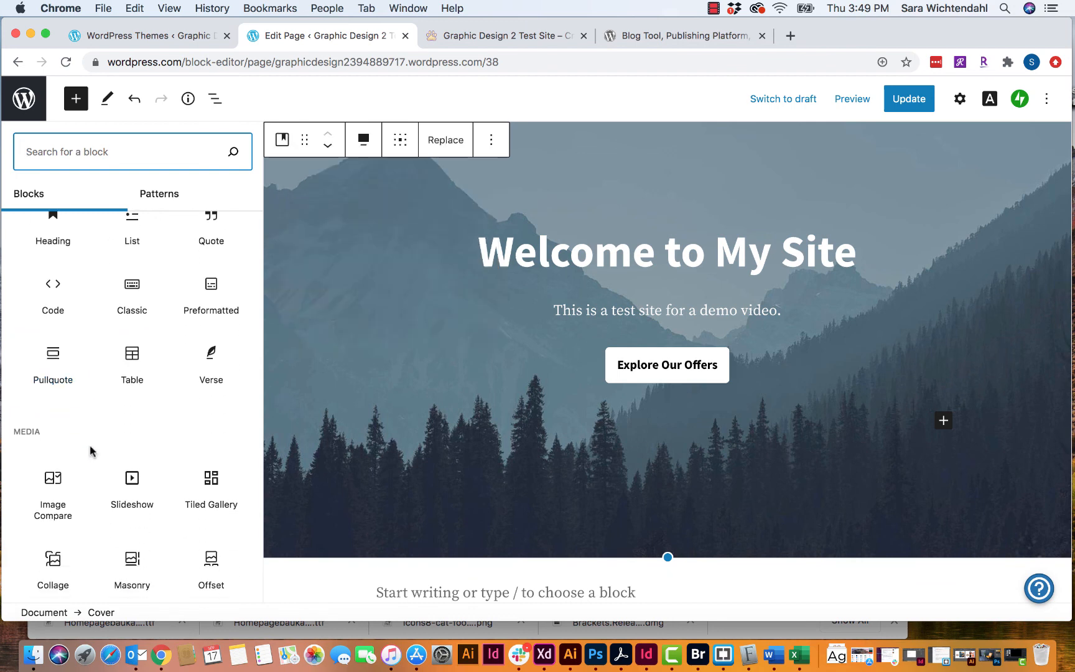
pyautogui.moveTo(192, 321)
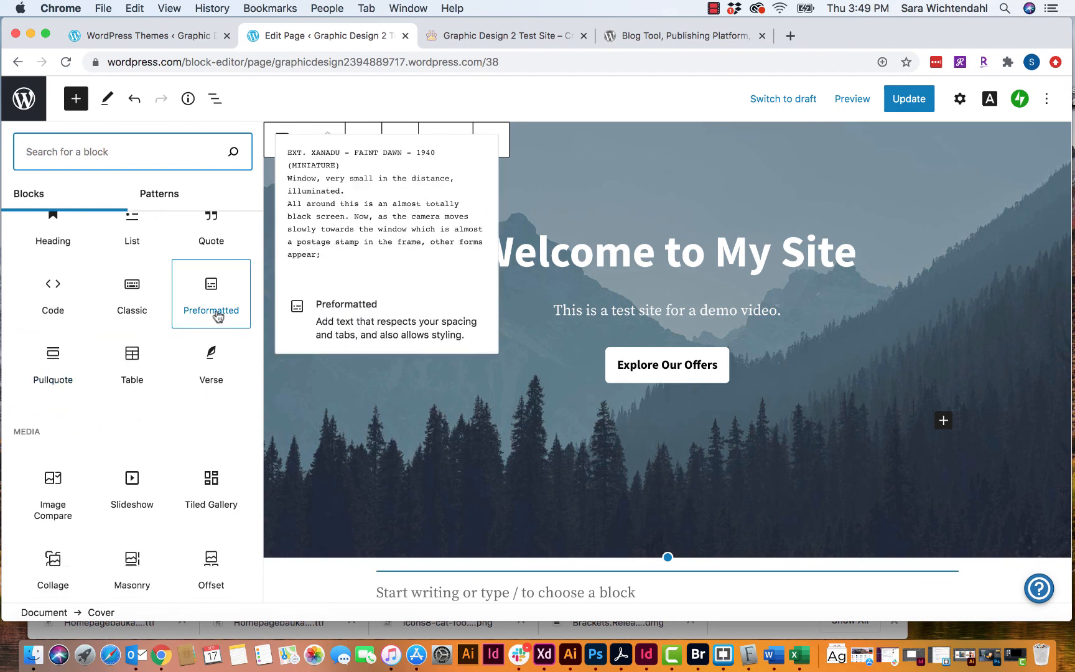
pyautogui.scroll(-2, 108, 442)
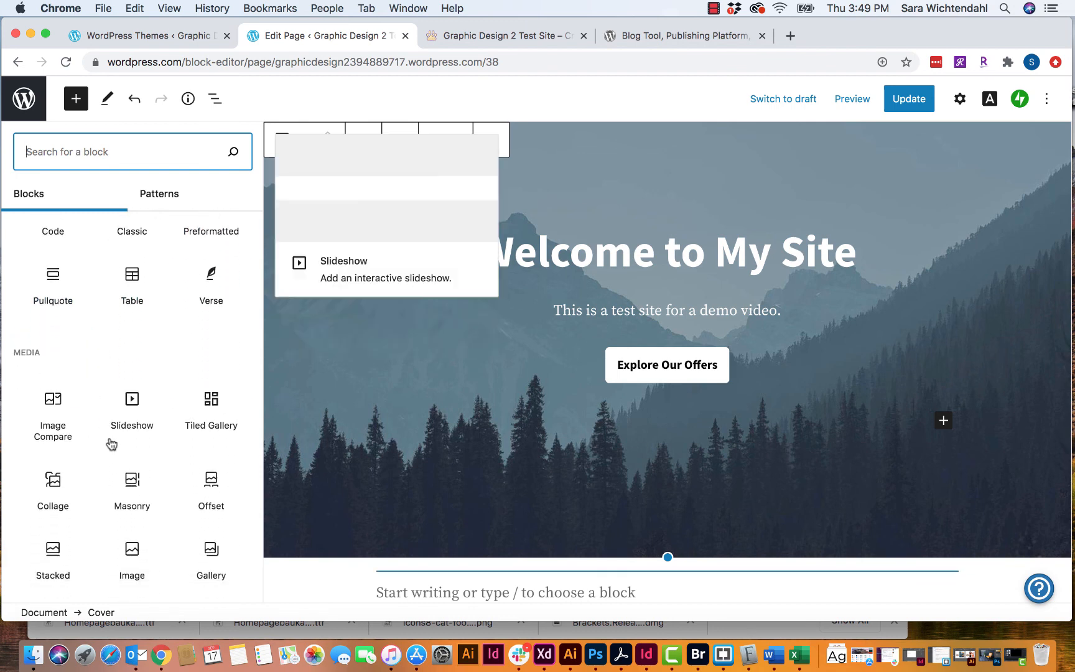
pyautogui.scroll(-2, 110, 442)
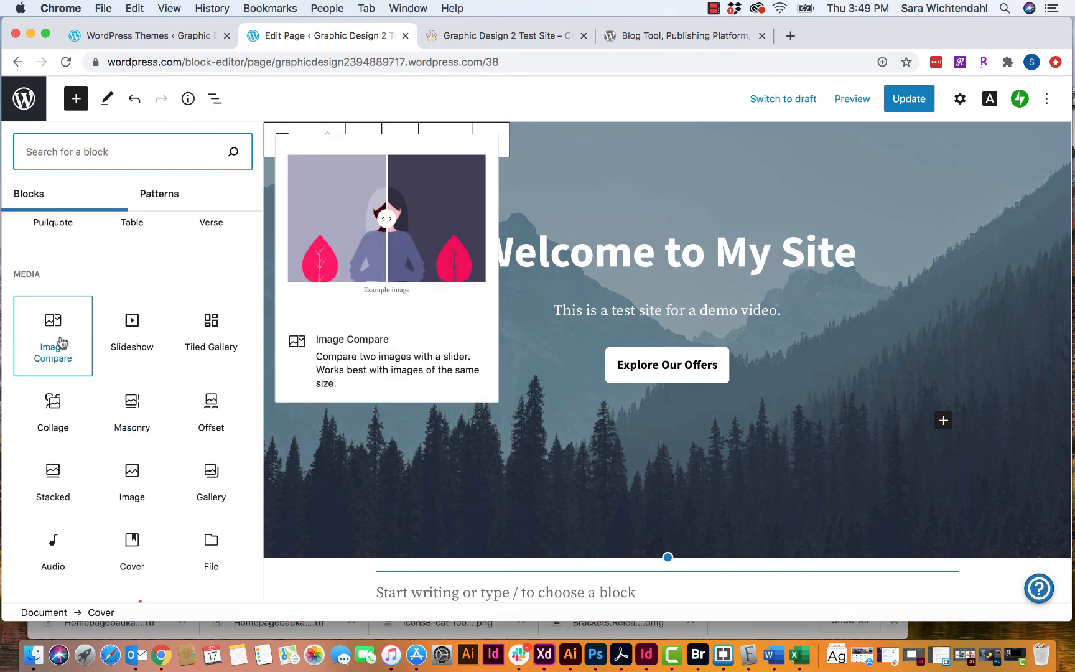
pyautogui.scroll(-2, 165, 431)
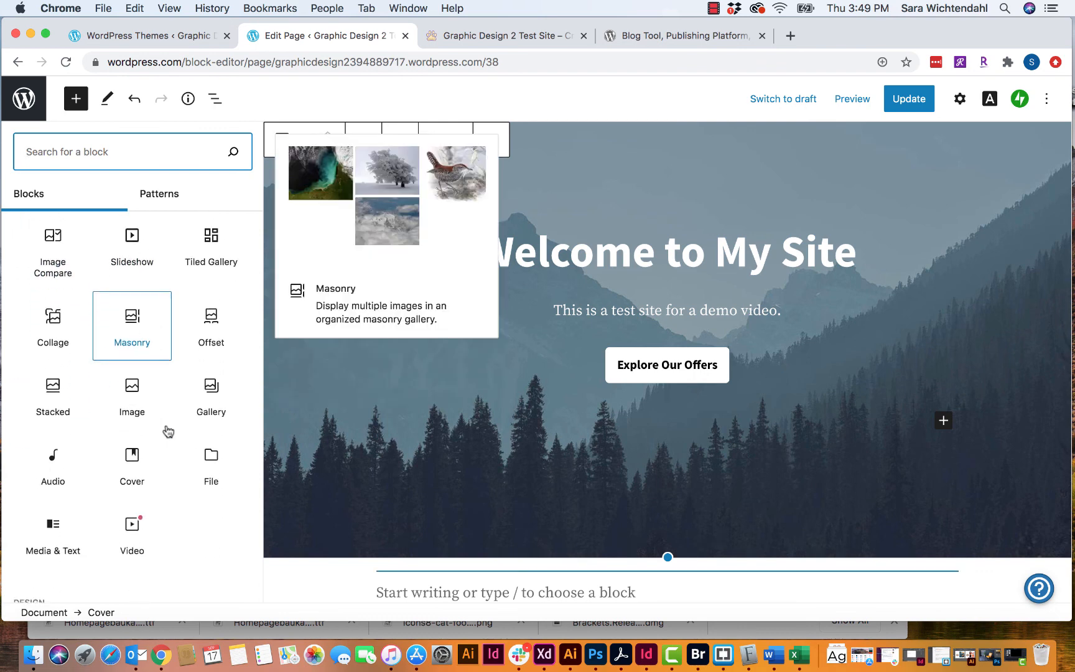
pyautogui.scroll(-2, 166, 431)
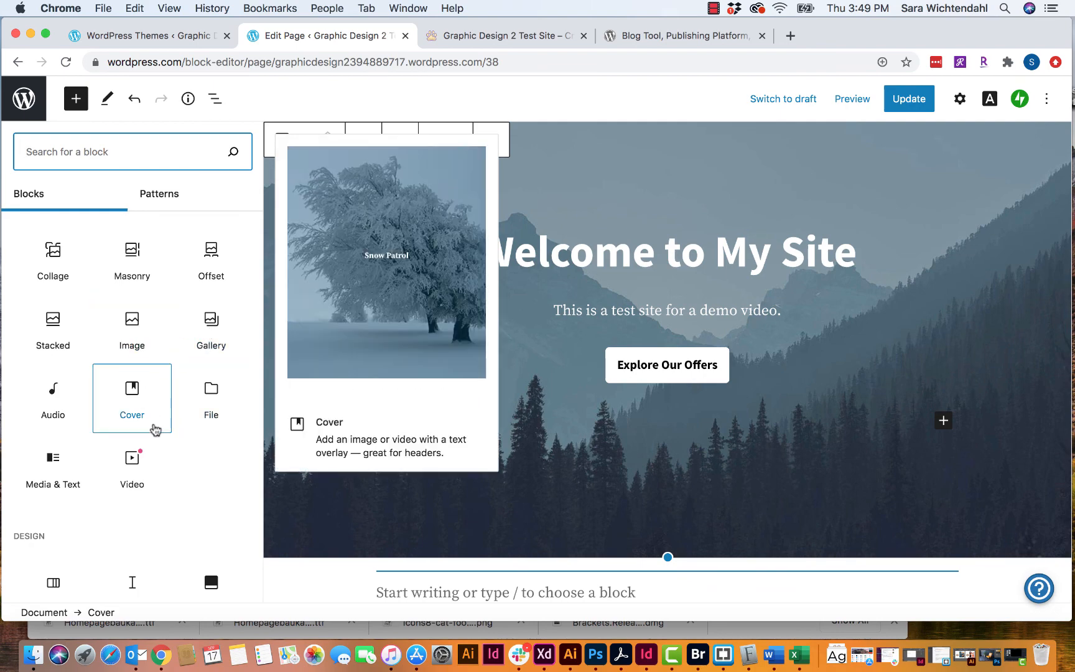
pyautogui.scroll(-2, 153, 485)
pyautogui.scroll(-7, 154, 485)
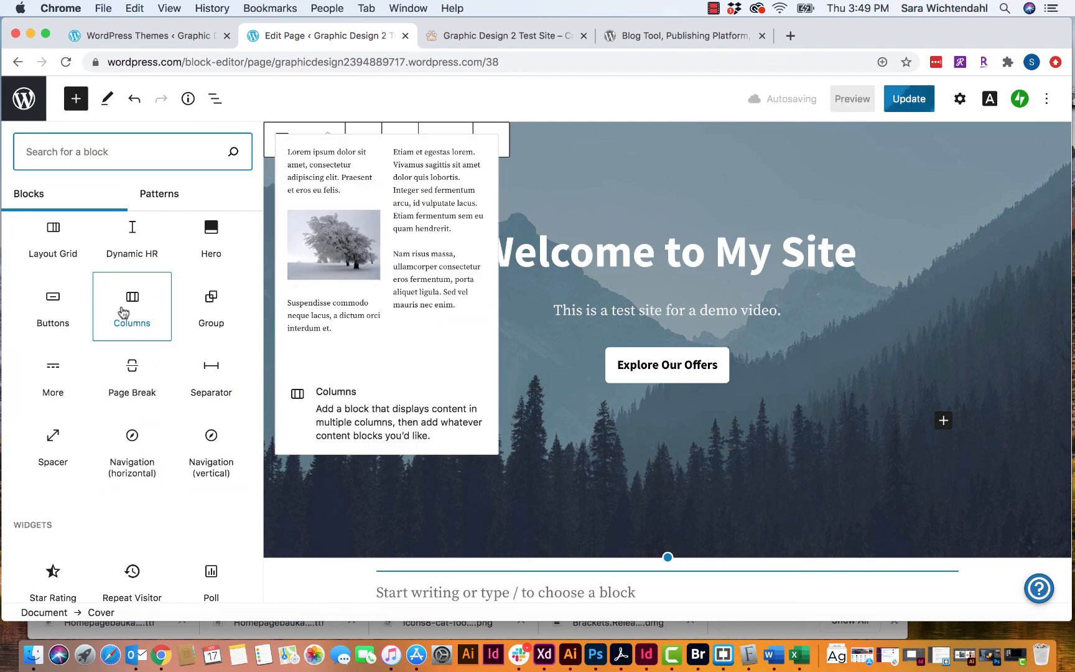
pyautogui.scroll(-2, 122, 312)
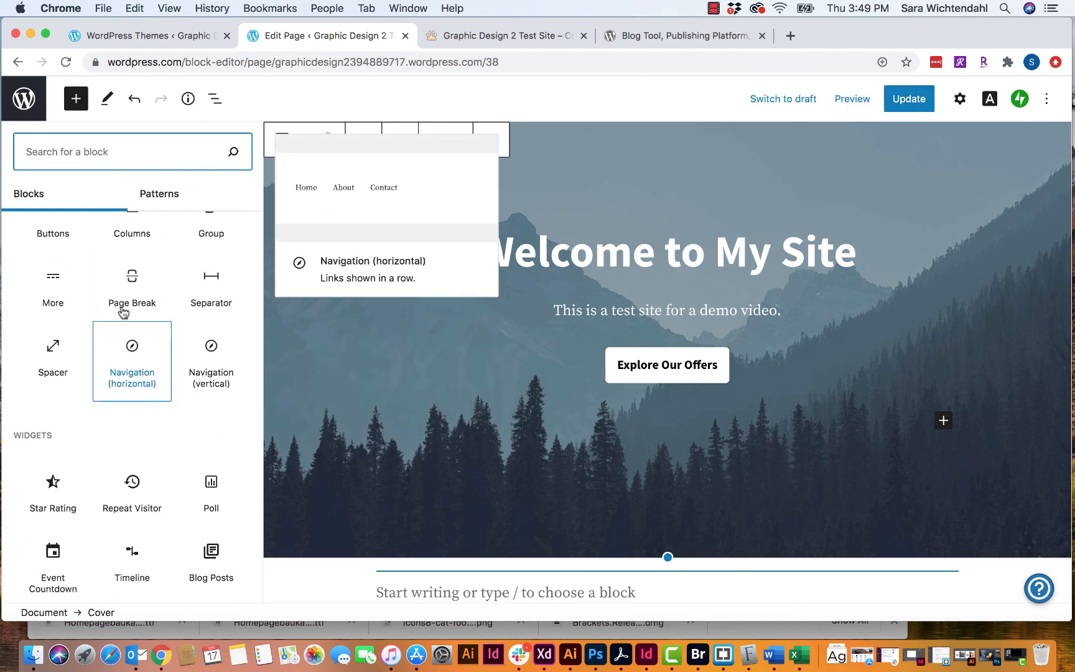
pyautogui.scroll(1, 122, 299)
# - Add a 50/50 Columns block and place an Image block in its left column
pyautogui.click(133, 286)
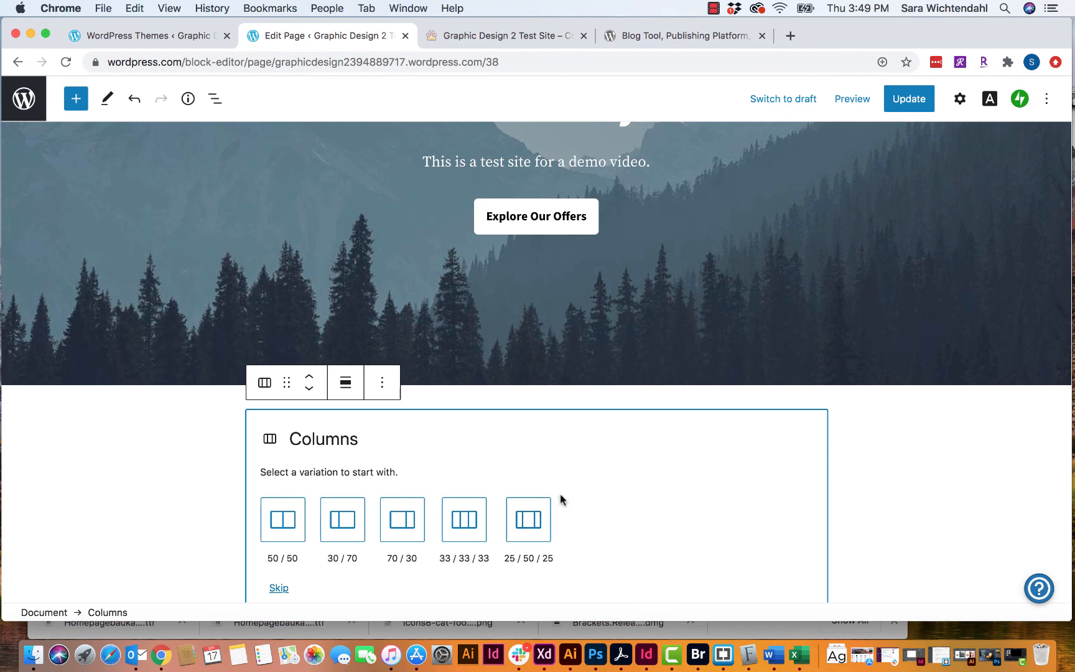
pyautogui.scroll(-4, 561, 499)
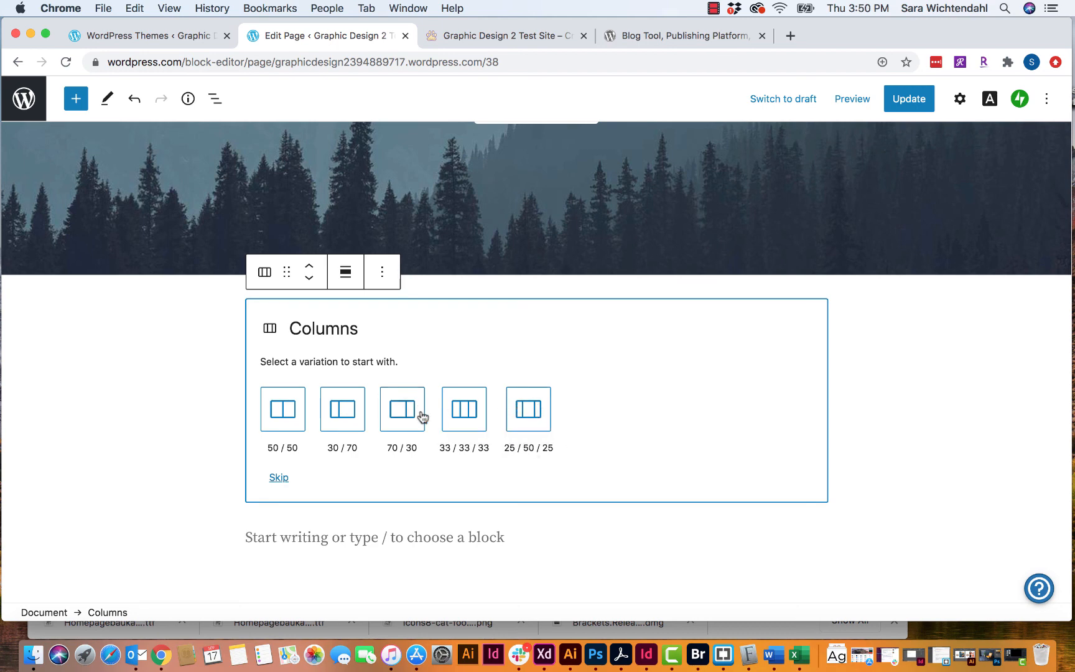
pyautogui.click(274, 414)
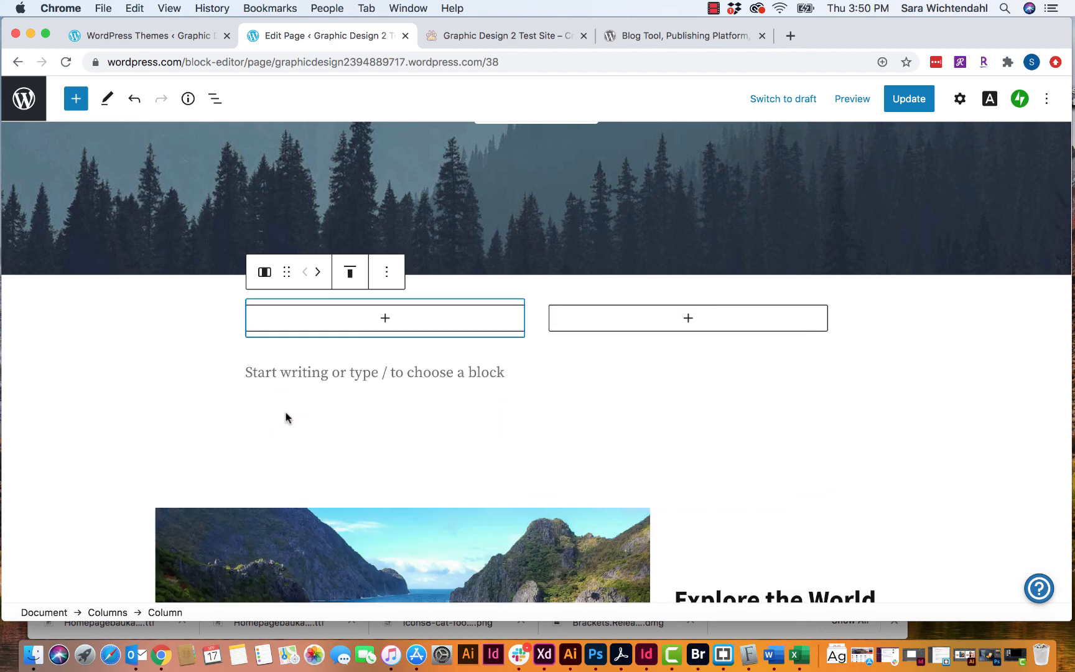
pyautogui.click(386, 318)
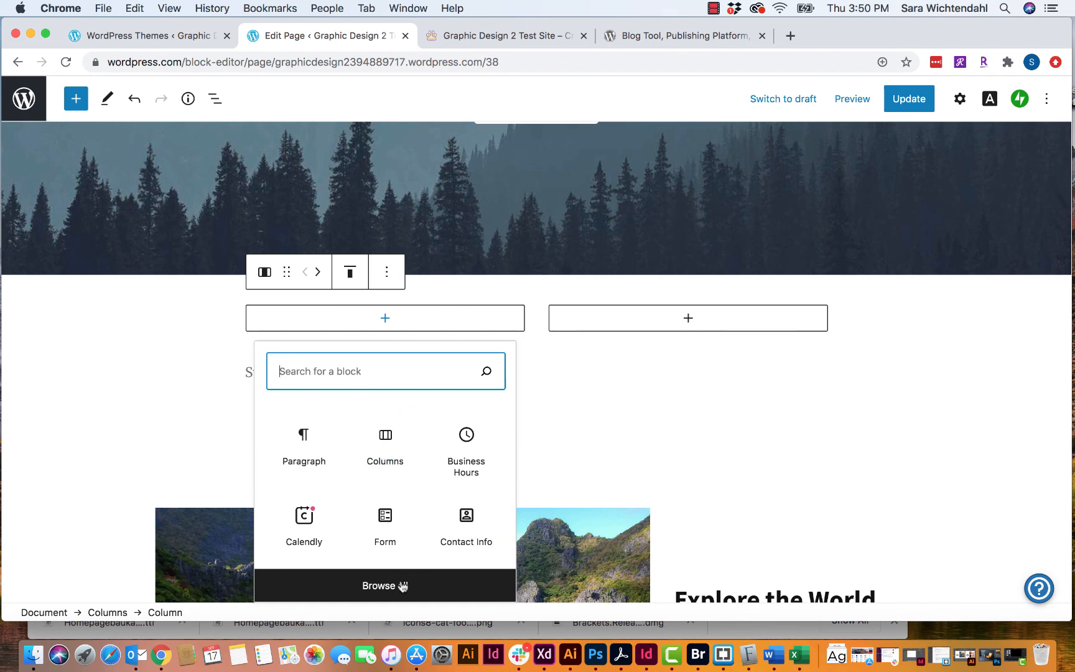
pyautogui.write('im')
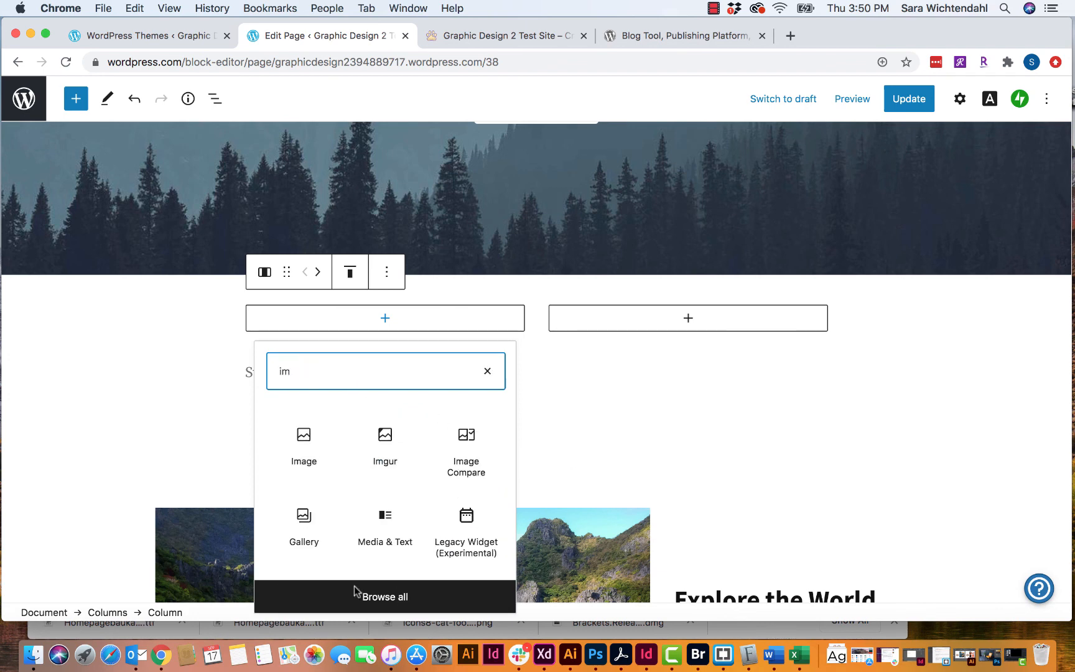
pyautogui.click(313, 443)
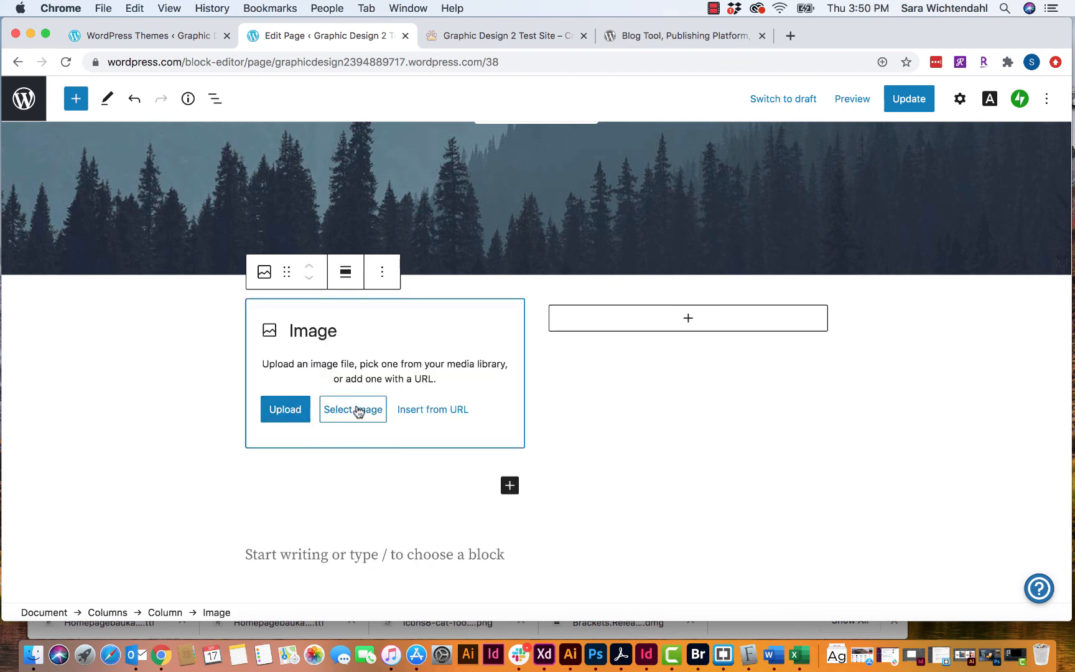
# - Upload AdobeStock_17020150.jpeg from Supply Side USA > Stock Photos > Stock Photos into the image block
pyautogui.click(286, 410)
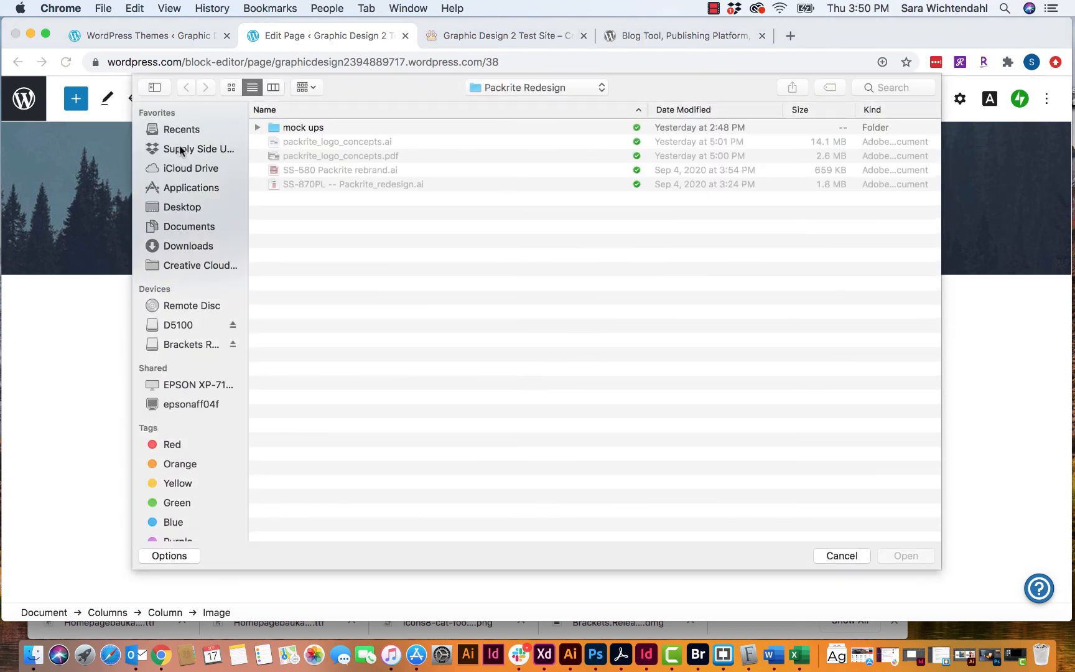
pyautogui.click(187, 148)
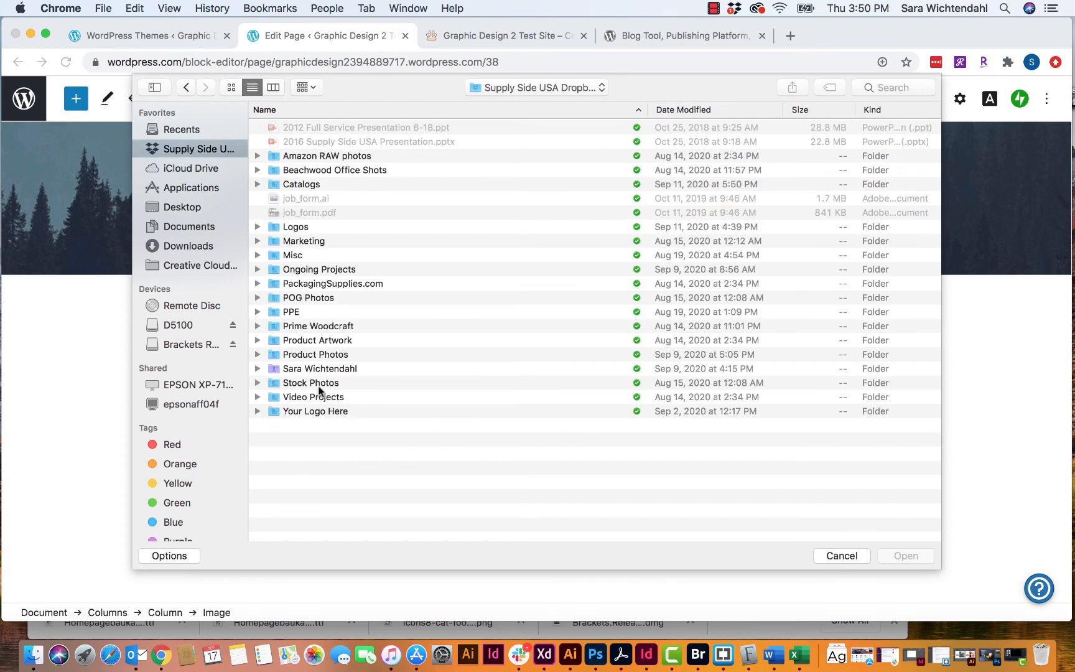
pyautogui.doubleClick(281, 382)
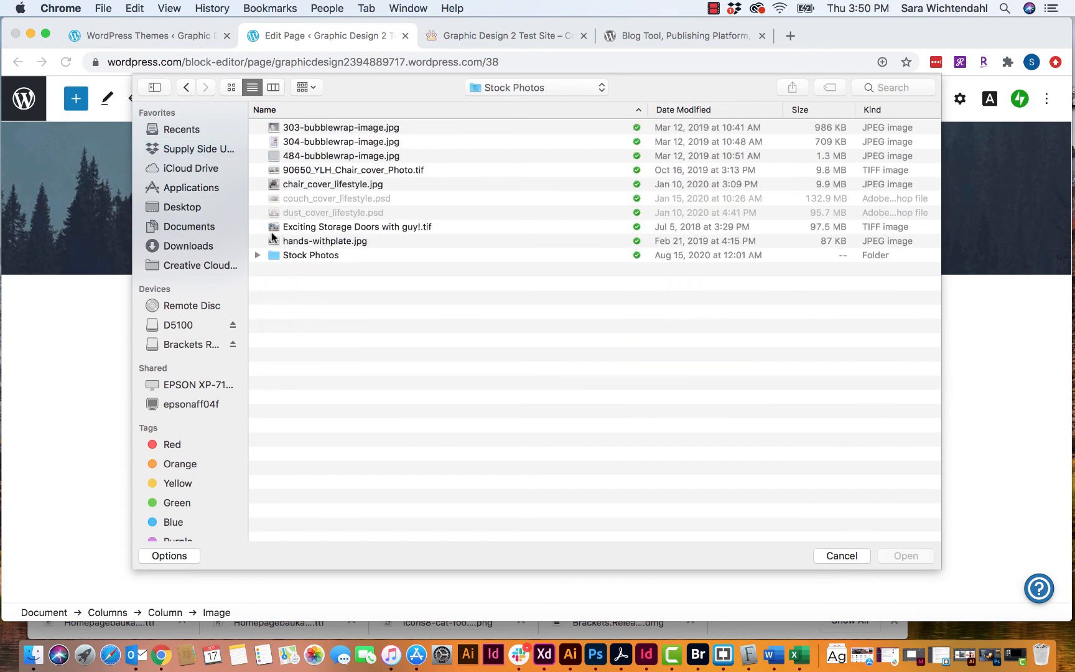
pyautogui.doubleClick(274, 254)
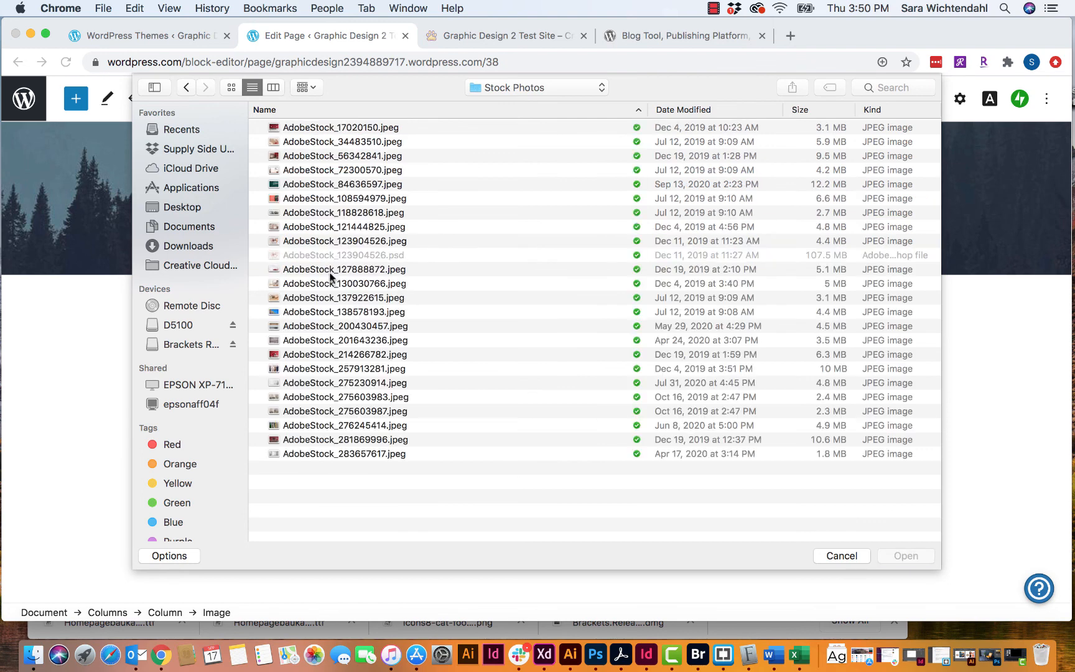
pyautogui.click(310, 128)
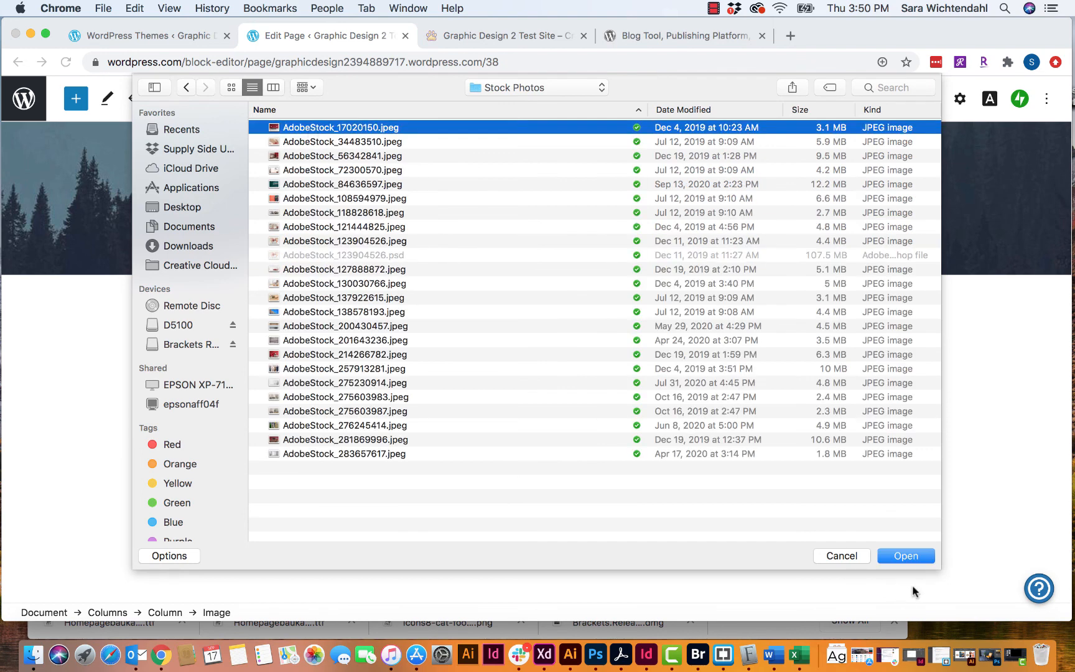
pyautogui.click(904, 554)
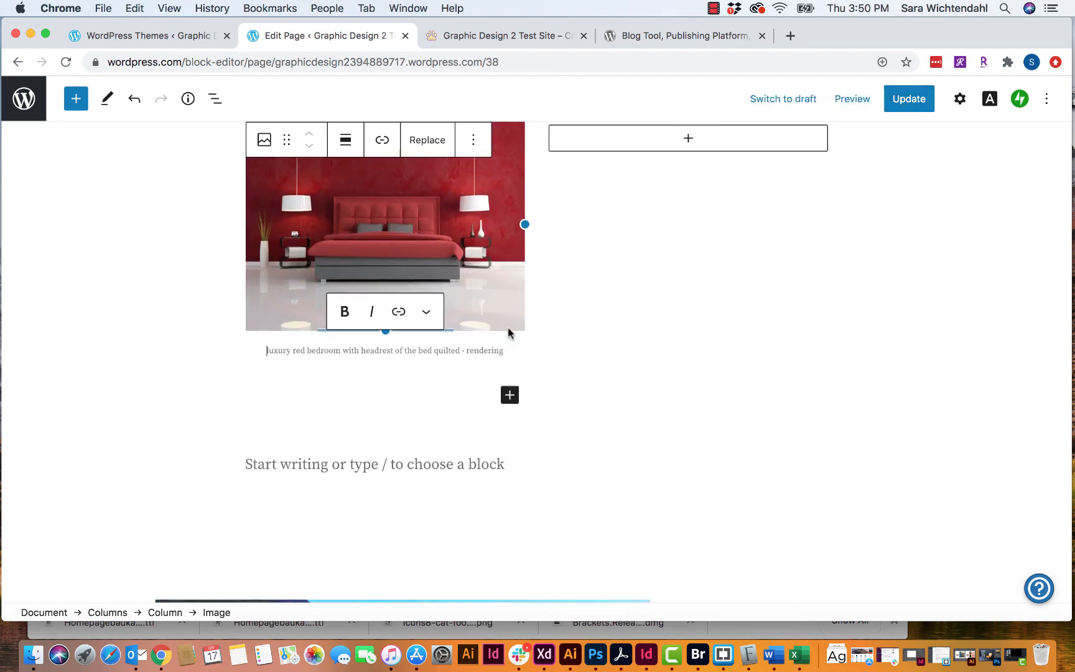
# - Replace the default image caption with 'Nice red bedroom'
pyautogui.scroll(2, 503, 331)
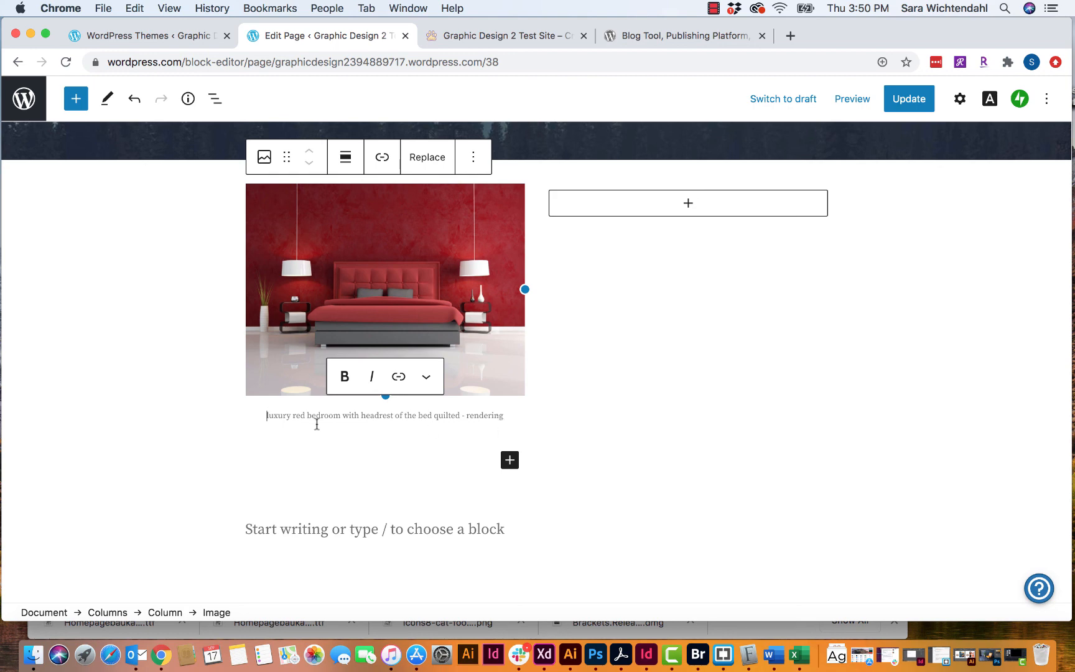
pyautogui.click(391, 416)
pyautogui.moveTo(507, 416); pyautogui.dragTo(264, 412)
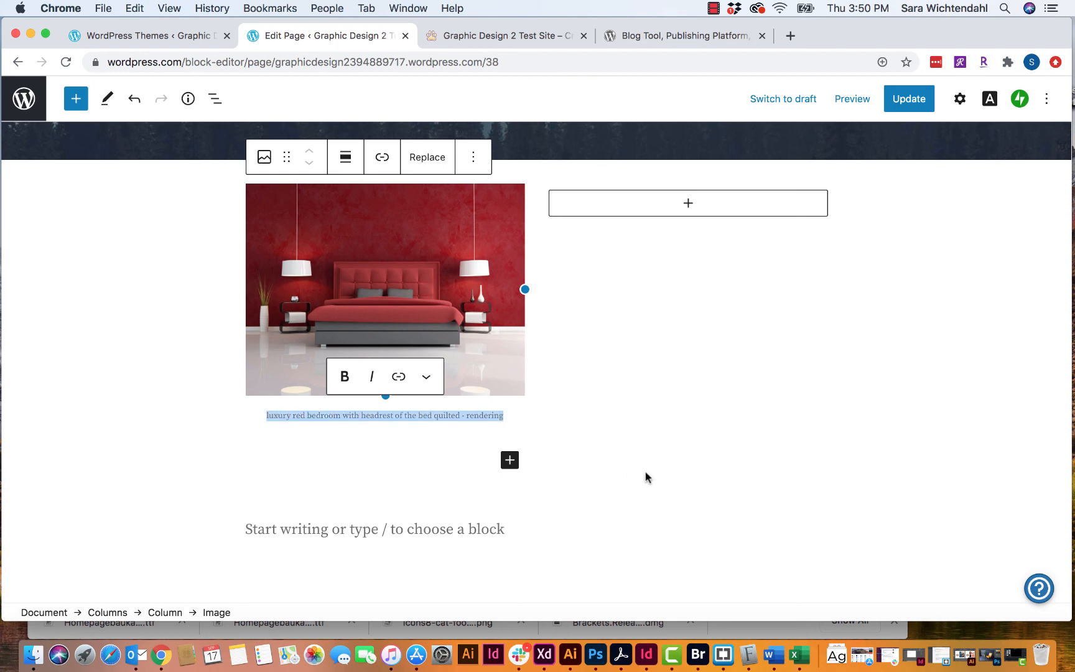
pyautogui.write('Nice r')
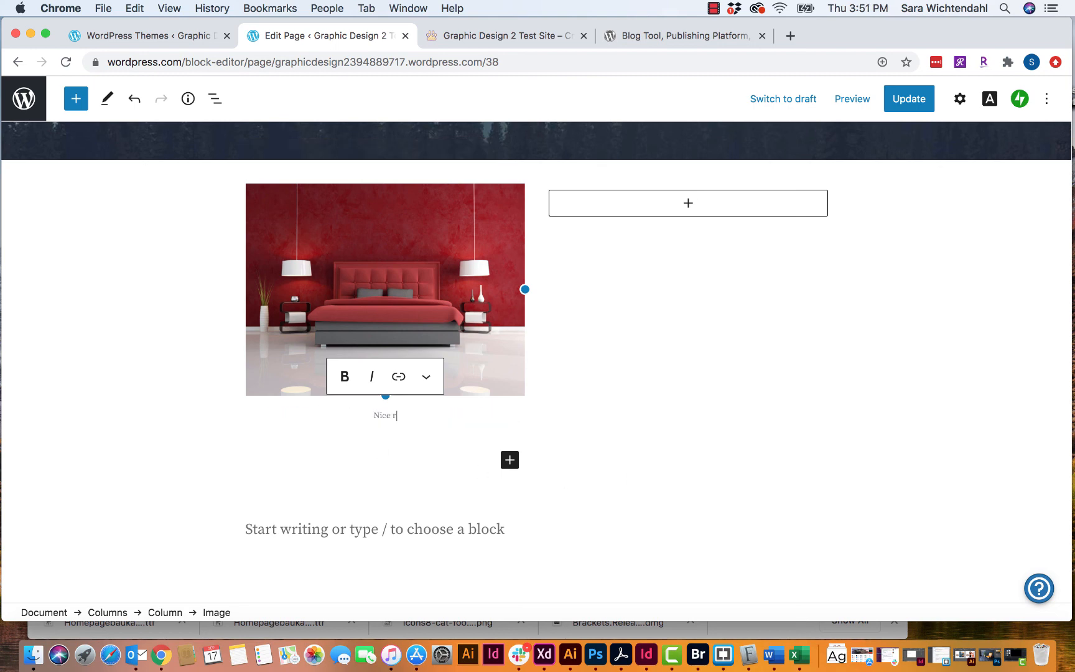
pyautogui.write('ed bedroom')
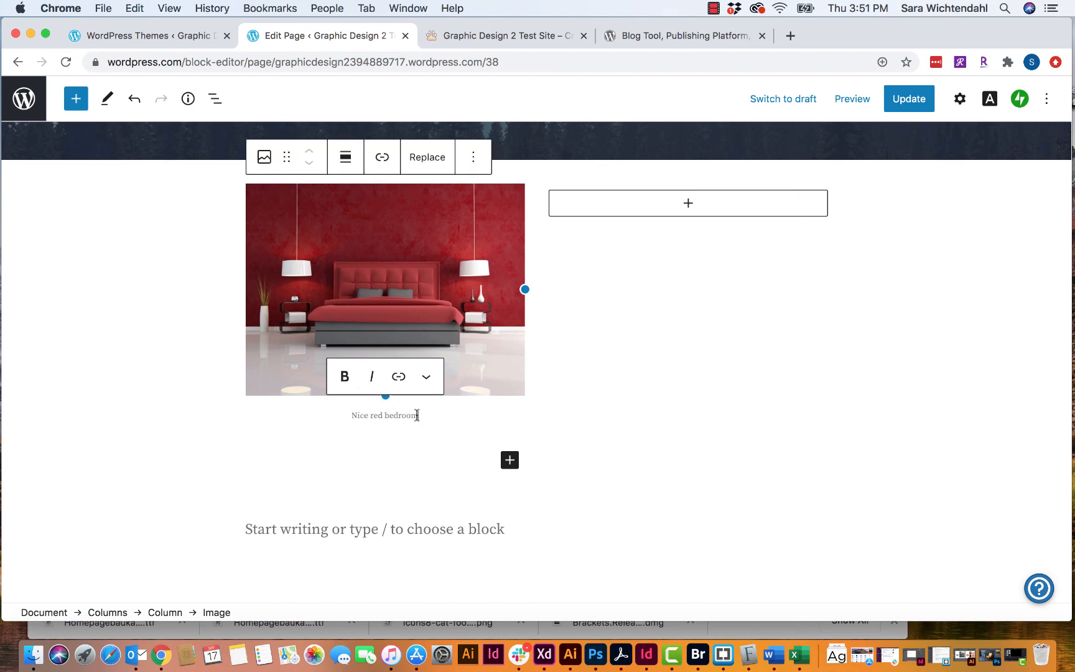
# - Make the 'Nice red bedroom' caption bold and deselect the Columns block
pyautogui.moveTo(425, 415); pyautogui.dragTo(348, 415)
pyautogui.click(344, 377)
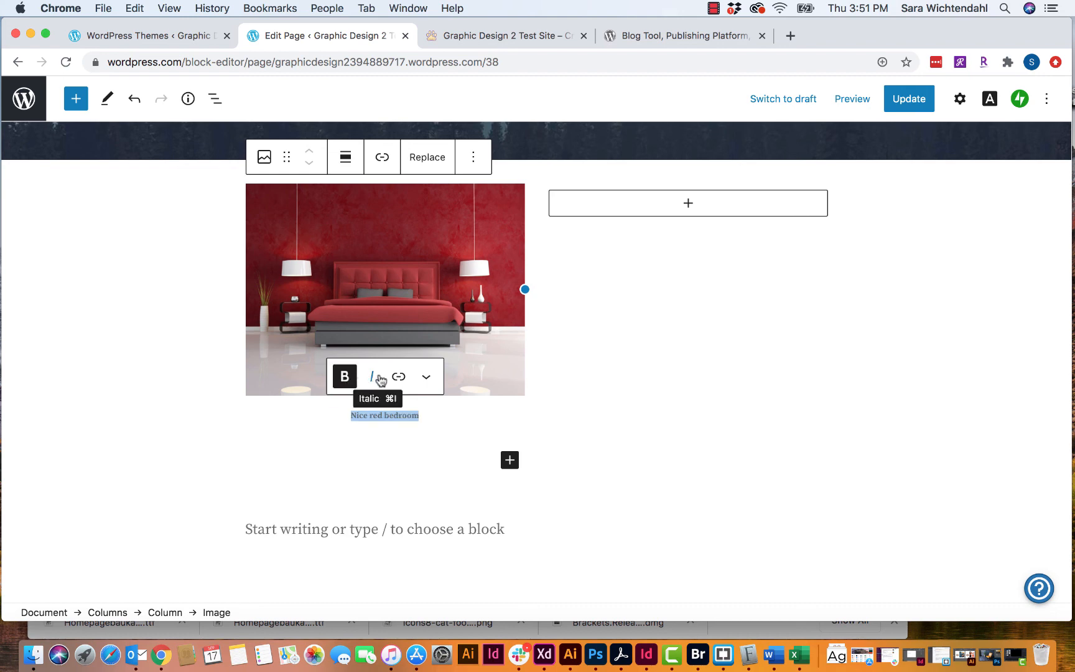
pyautogui.click(426, 377)
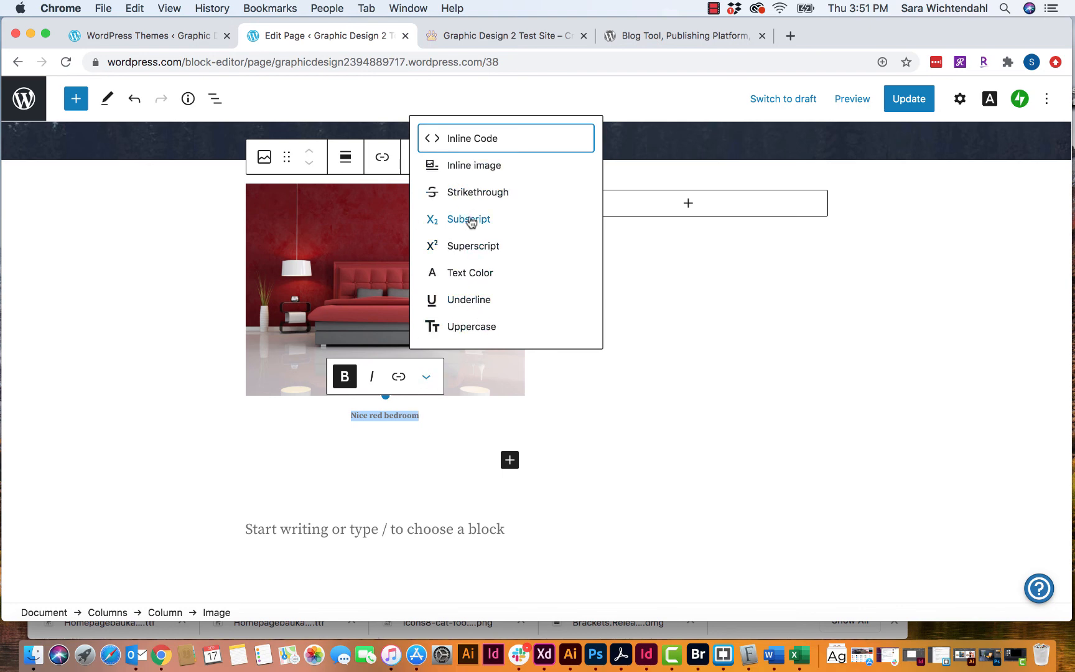
pyautogui.click(341, 439)
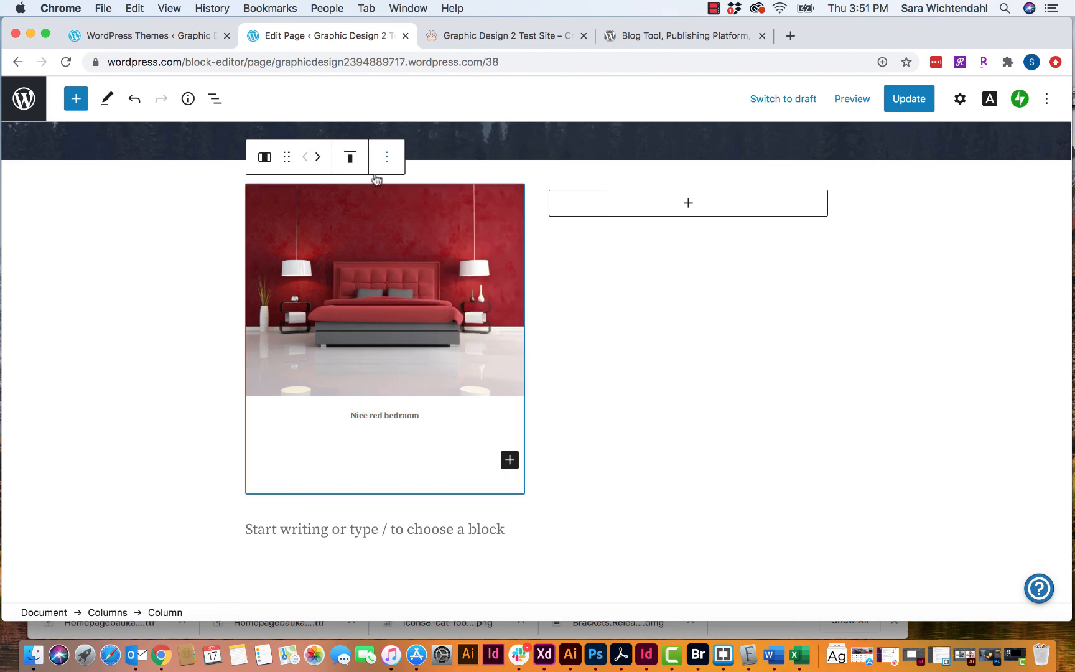
pyautogui.click(387, 159)
pyautogui.click(185, 217)
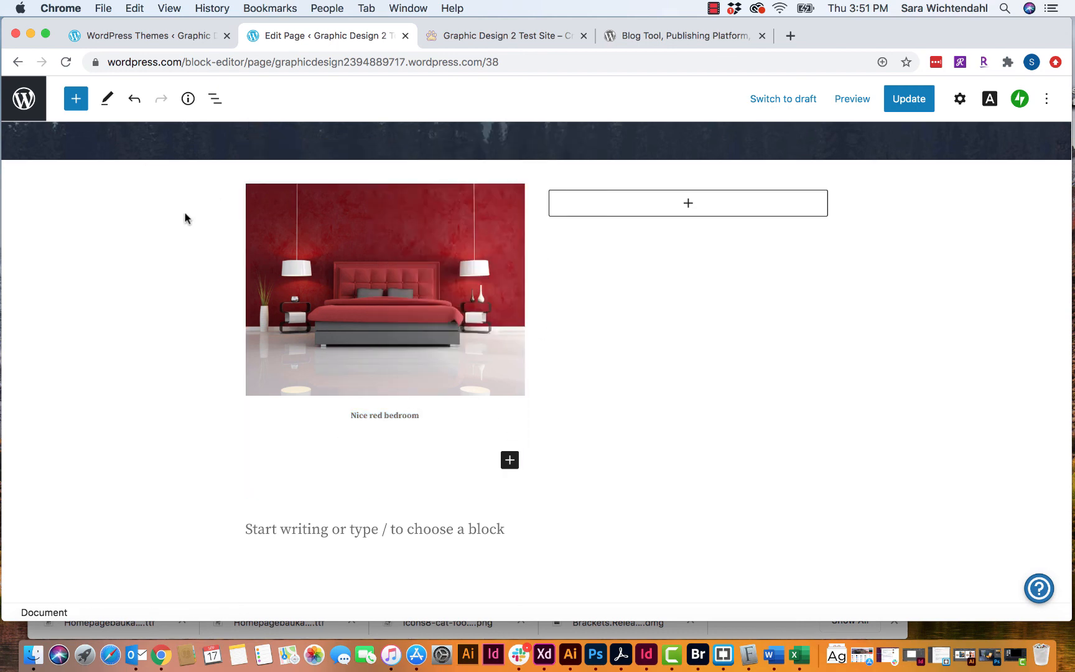
# - Add the paragraph 'Edit some type here. Writing some copy.' to the right column and review the page
pyautogui.click(685, 209)
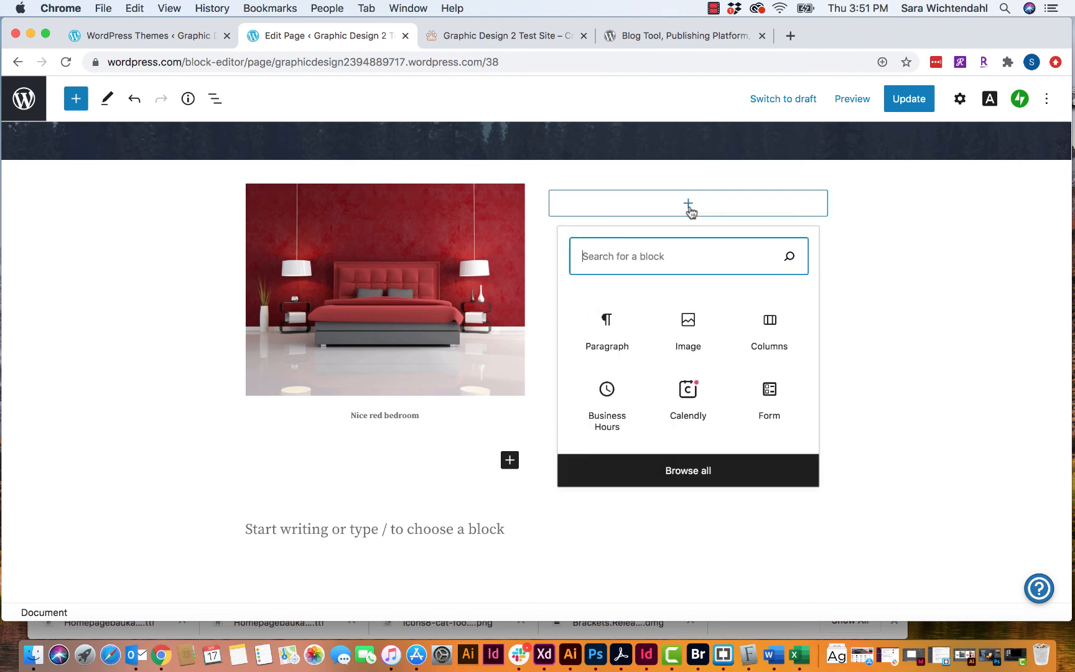
pyautogui.click(613, 339)
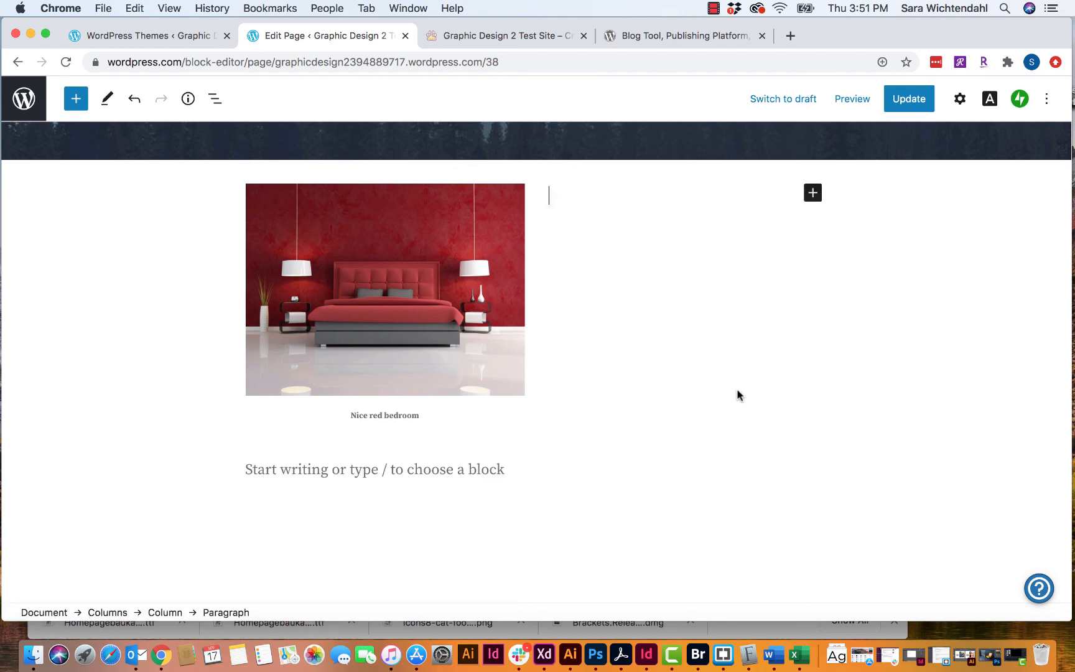
pyautogui.scroll(4, 739, 395)
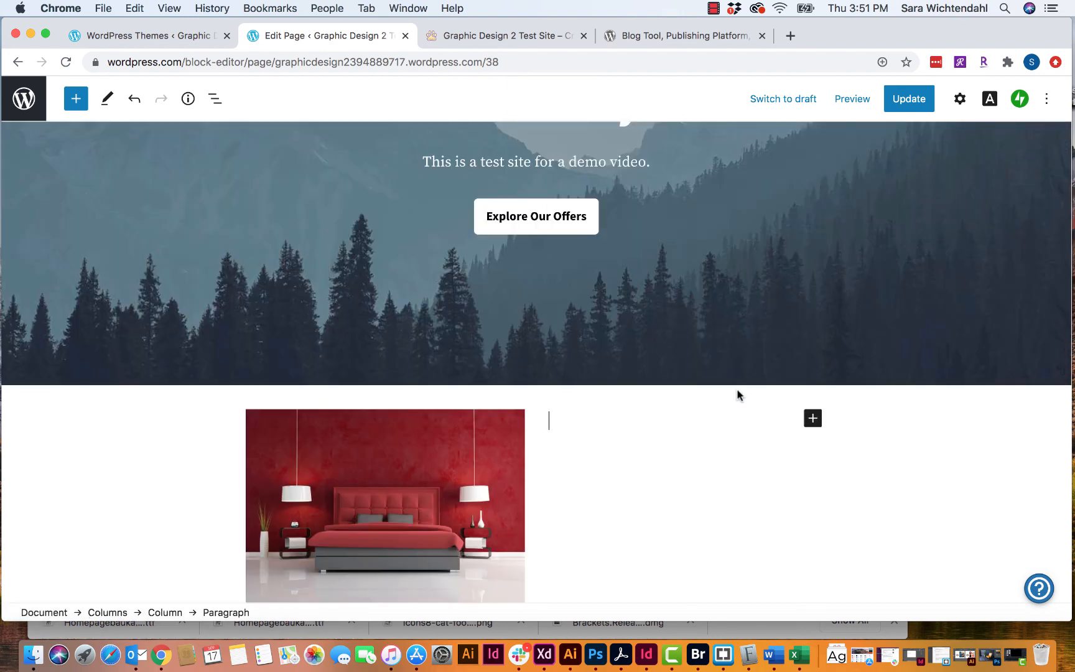
pyautogui.write('Ed')
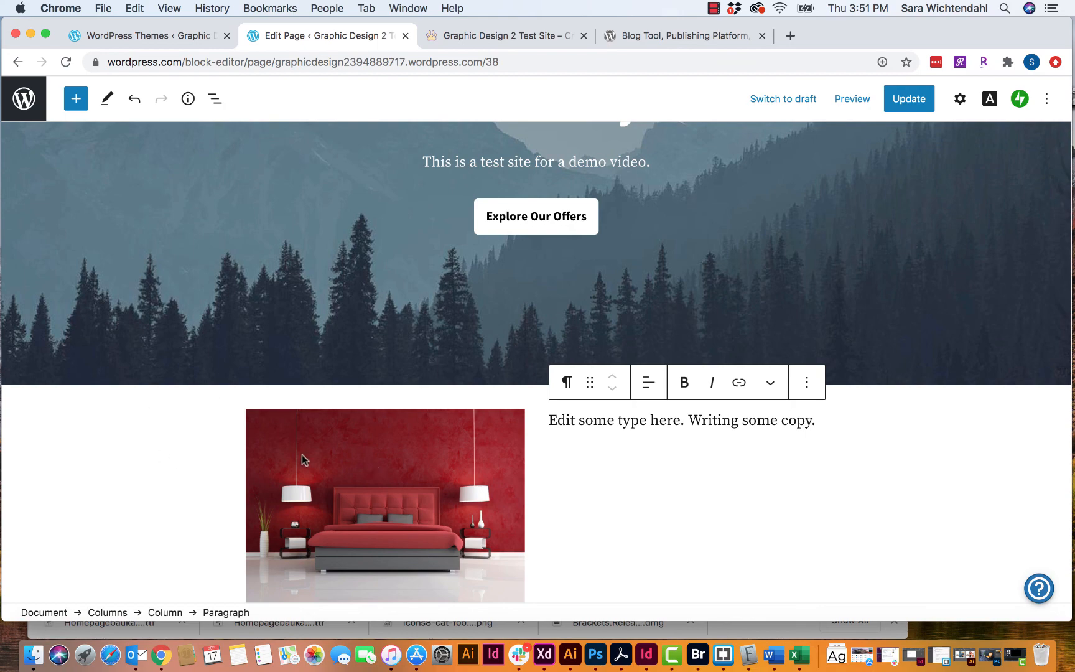
pyautogui.scroll(-7, 197, 440)
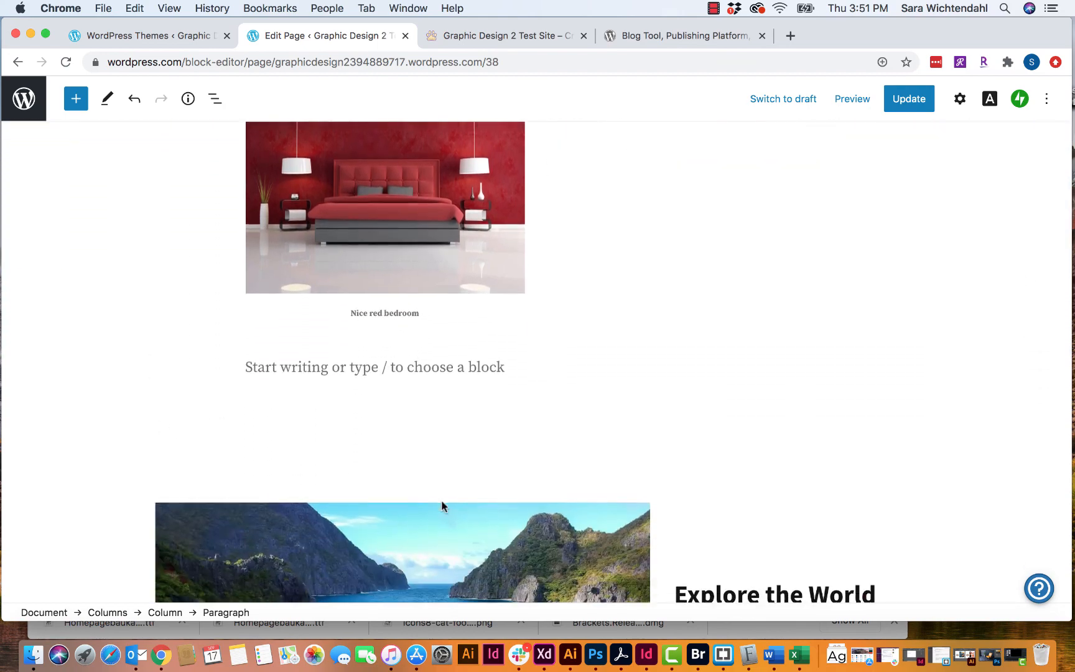
pyautogui.scroll(-9, 441, 506)
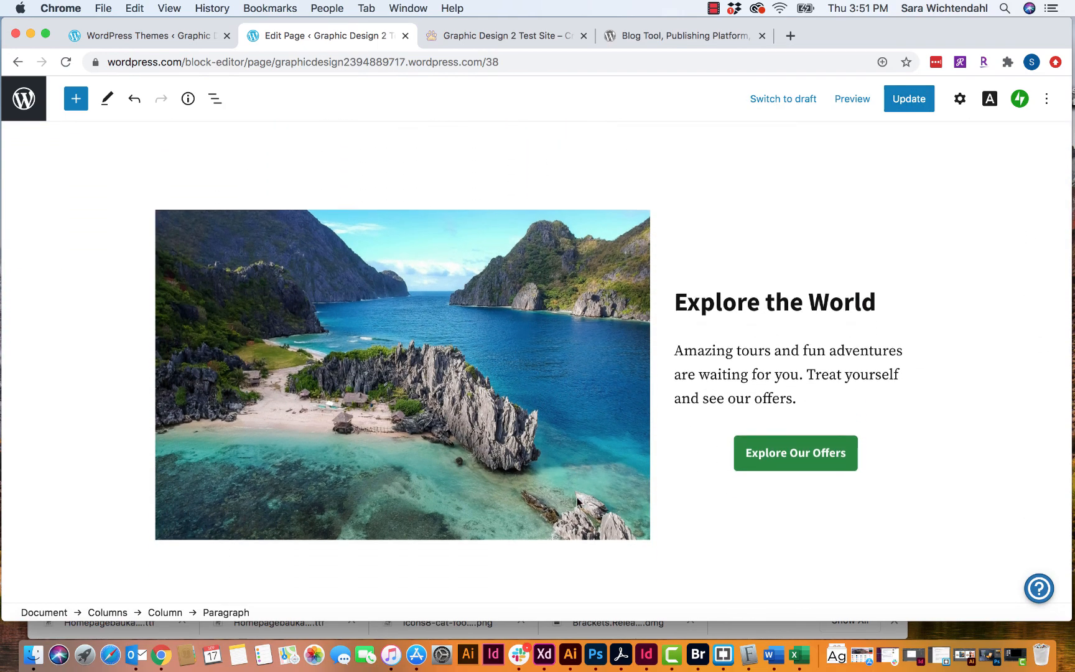
pyautogui.scroll(-9, 577, 498)
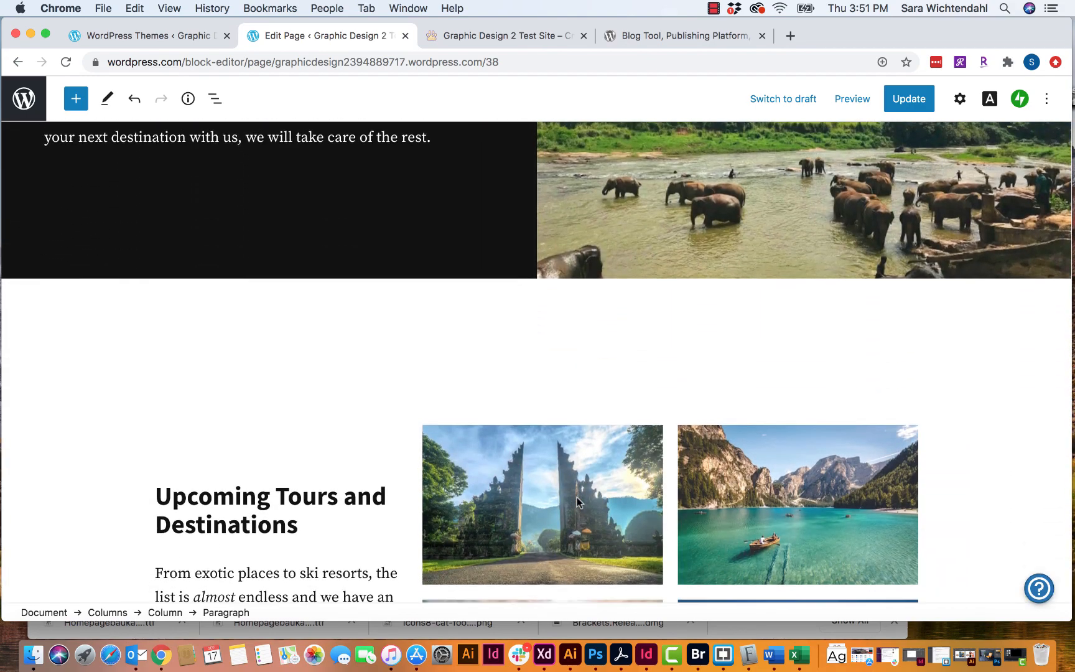
pyautogui.scroll(6, 576, 498)
pyautogui.scroll(2, 577, 501)
pyautogui.scroll(12, 346, 330)
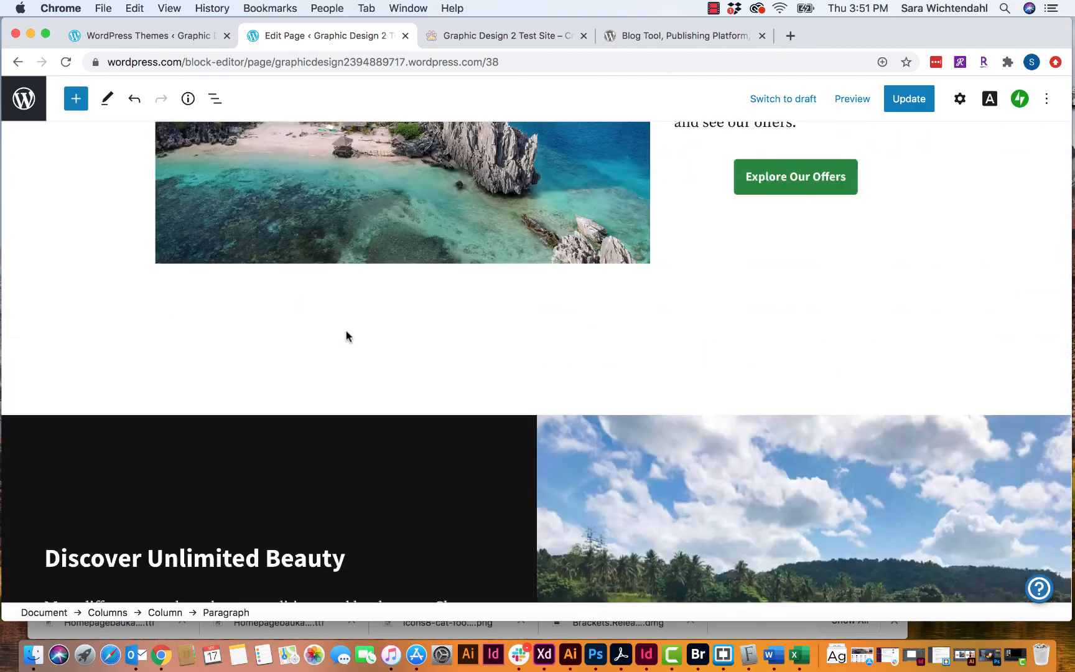
pyautogui.scroll(8, 346, 331)
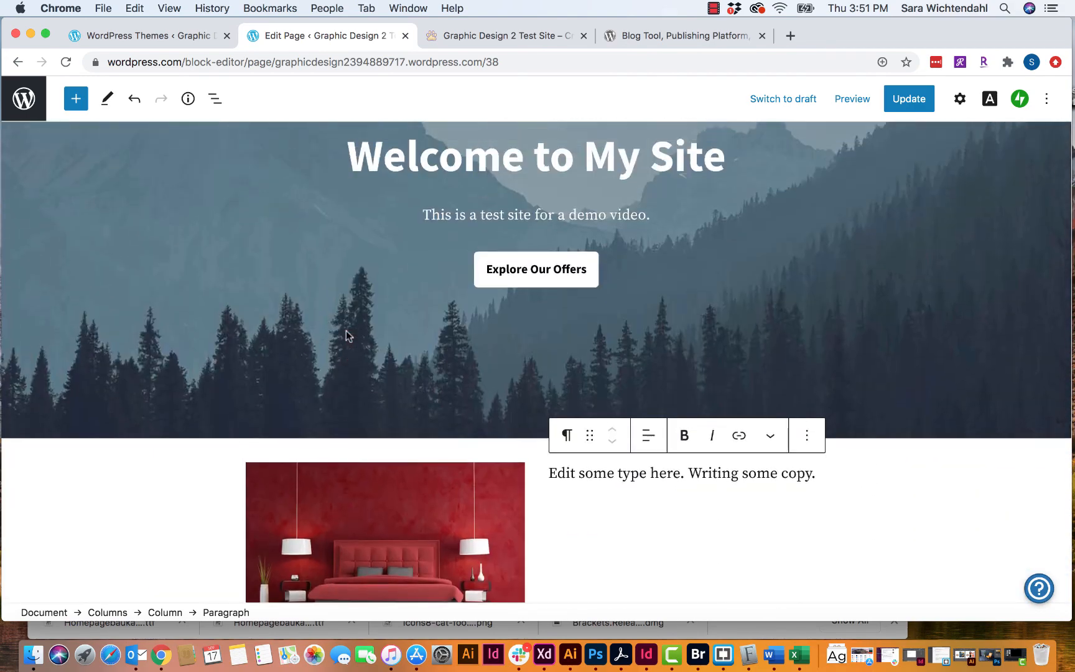
pyautogui.scroll(1, 347, 286)
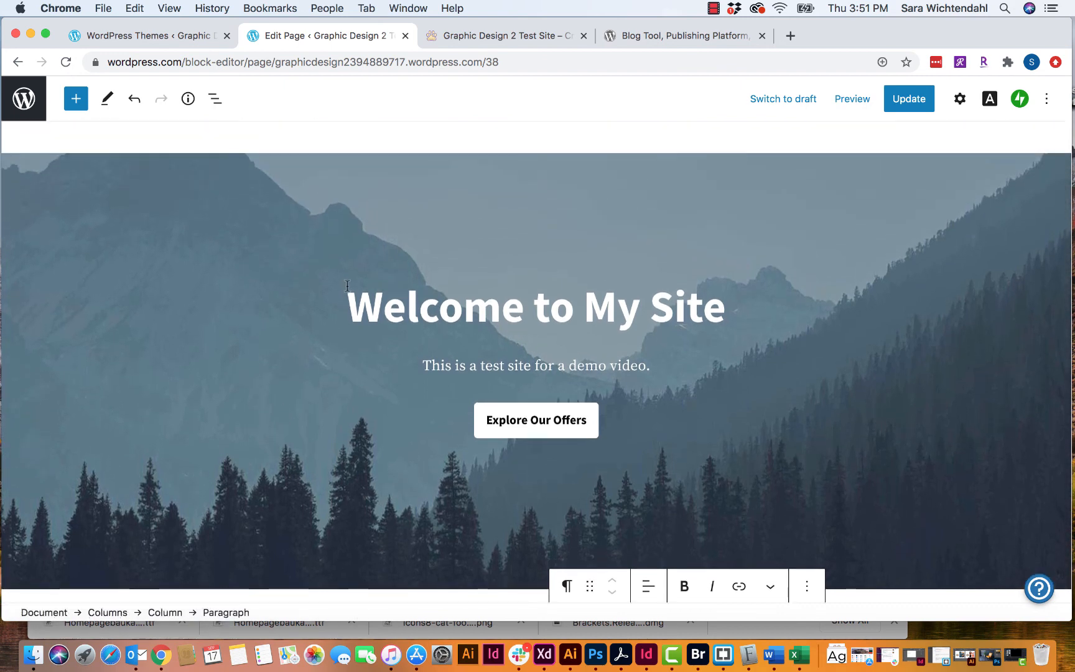
pyautogui.scroll(-3, 535, 280)
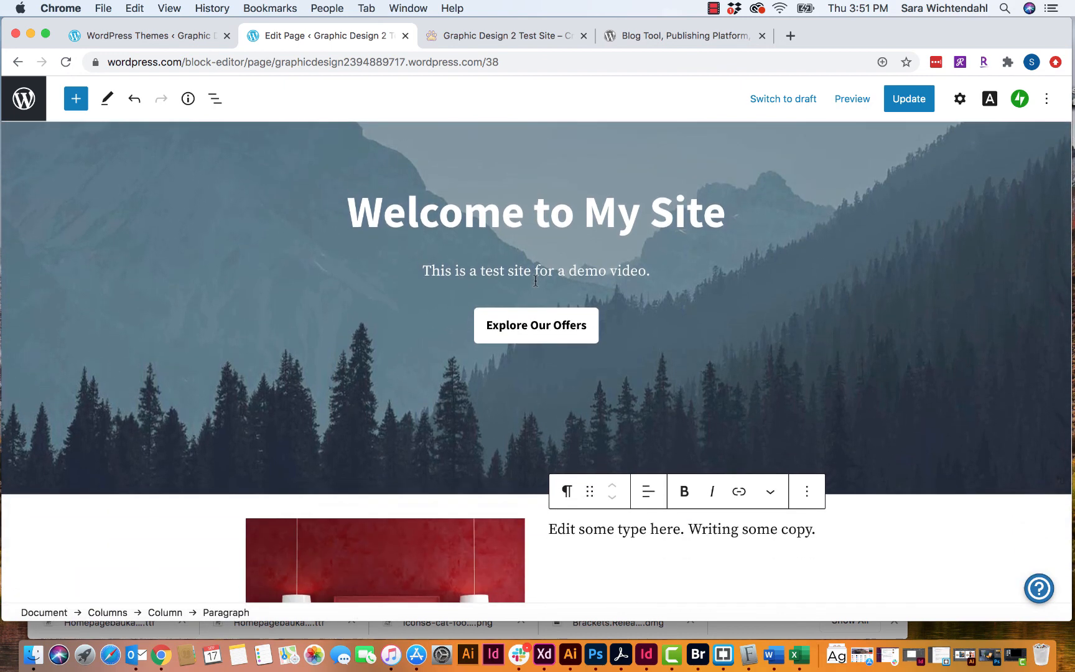
pyautogui.scroll(3, 535, 280)
# - Save the Home page changes with Update and preview the result
pyautogui.click(916, 103)
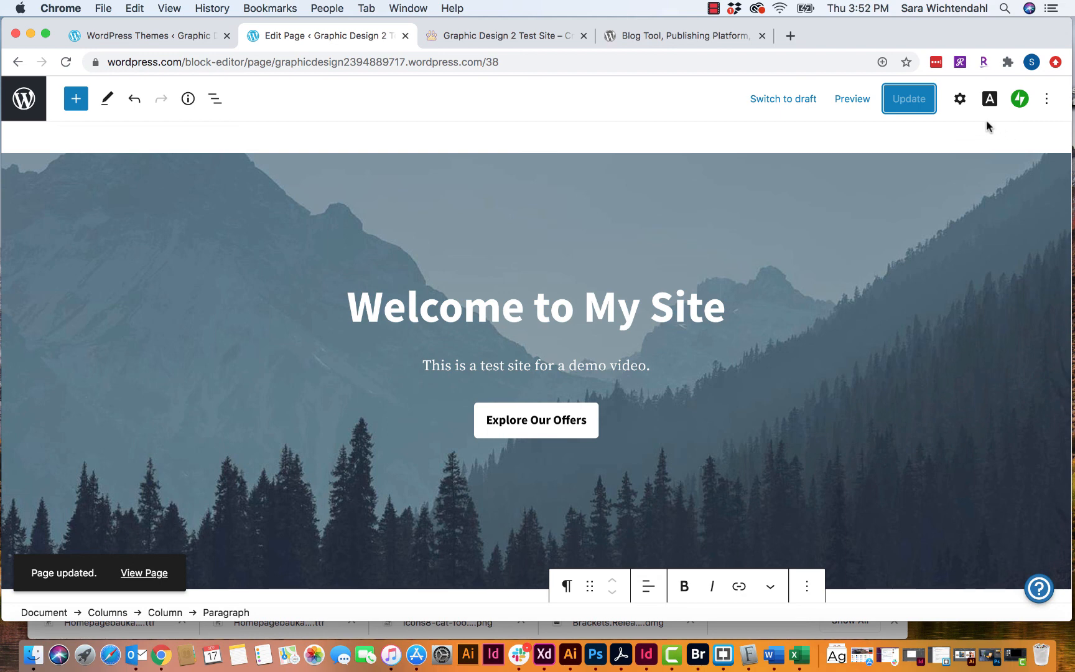
pyautogui.click(853, 101)
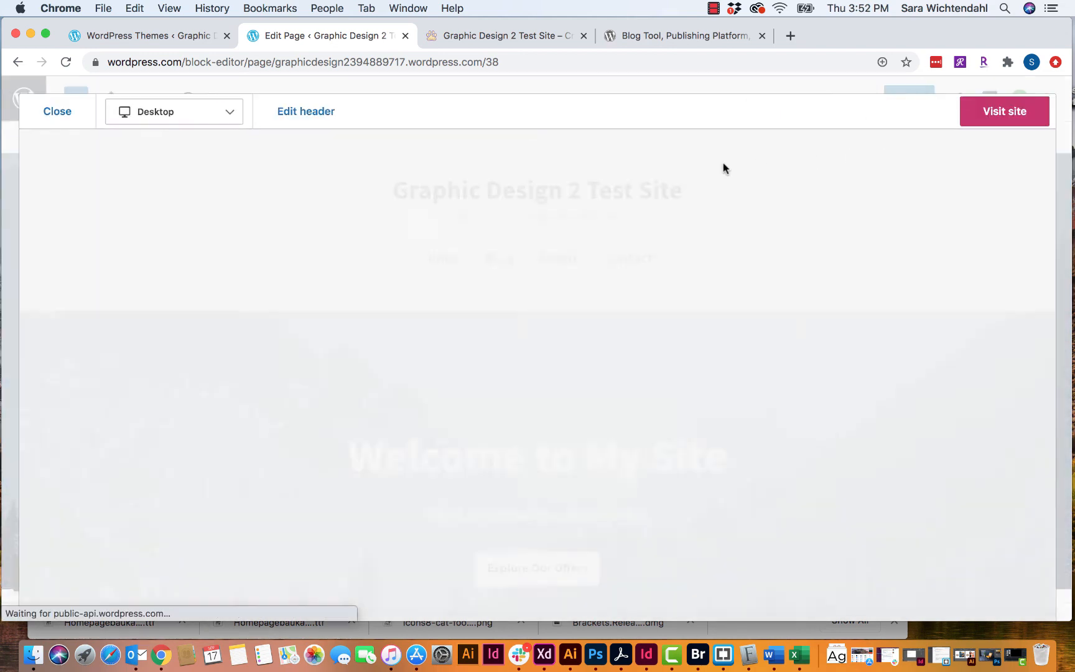
pyautogui.scroll(-2, 644, 274)
pyautogui.scroll(-6, 647, 274)
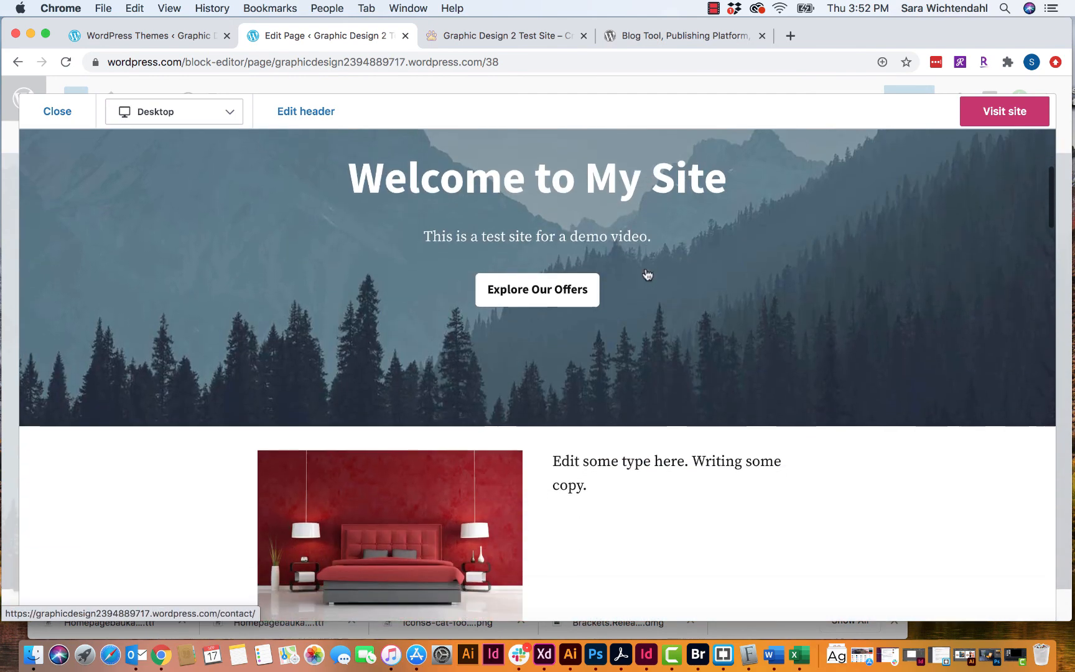
pyautogui.scroll(3, 539, 302)
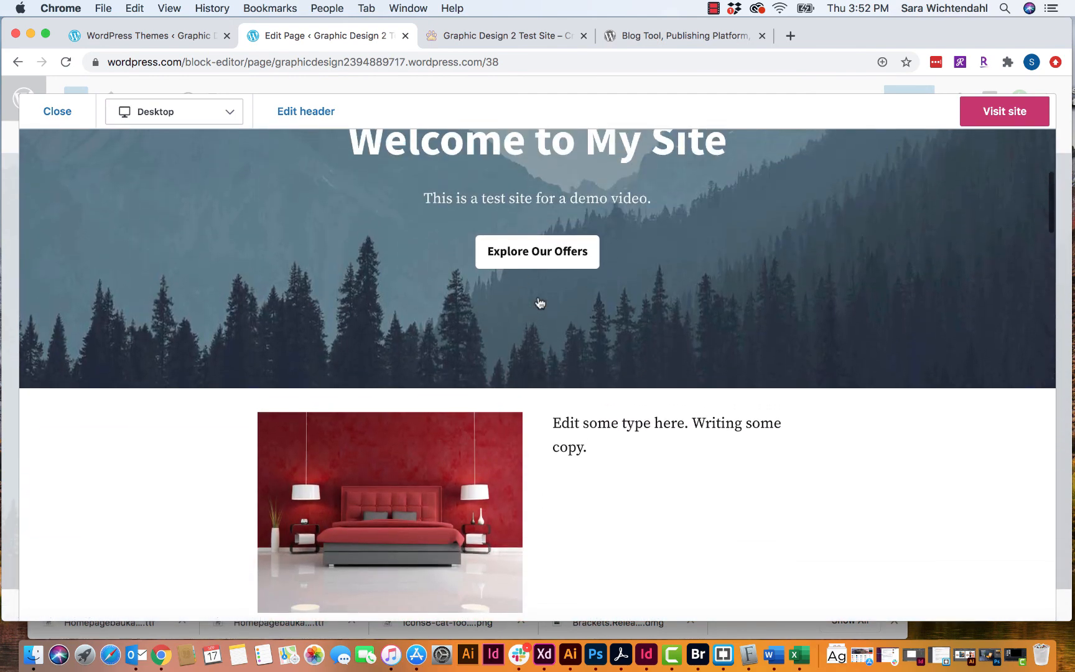
pyautogui.click(228, 112)
pyautogui.click(176, 167)
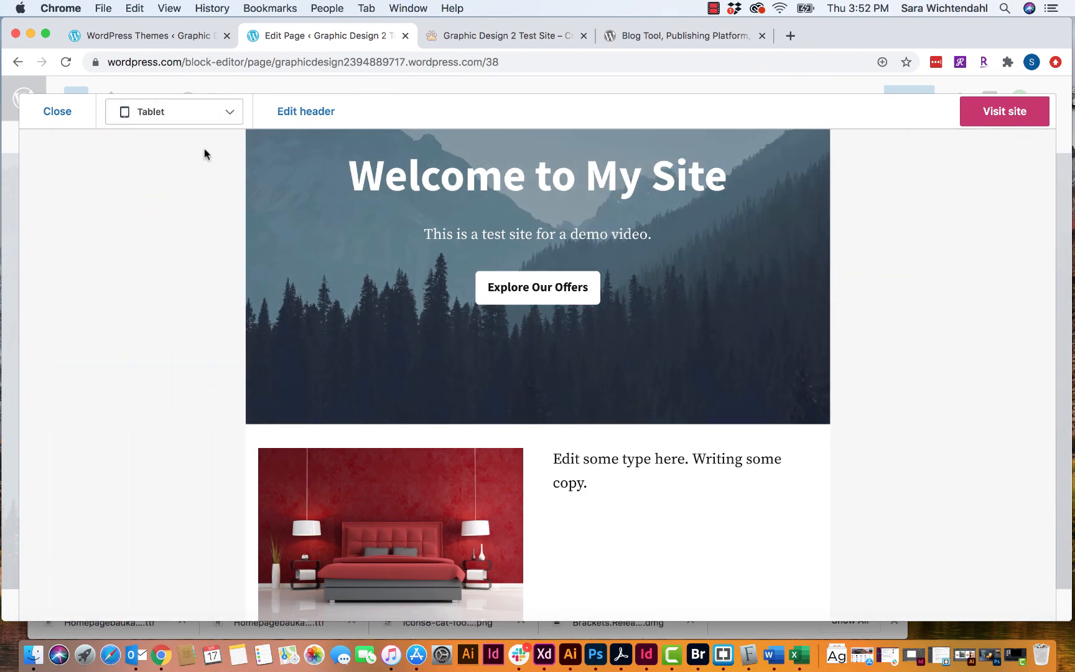
pyautogui.click(216, 119)
pyautogui.click(199, 199)
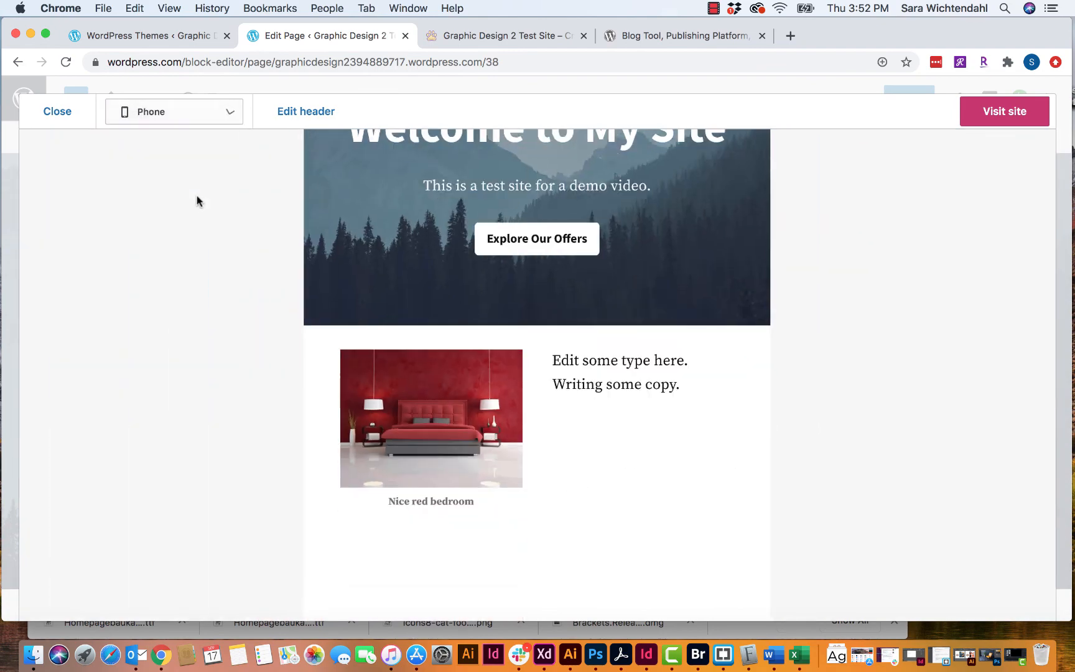
pyautogui.scroll(-5, 632, 404)
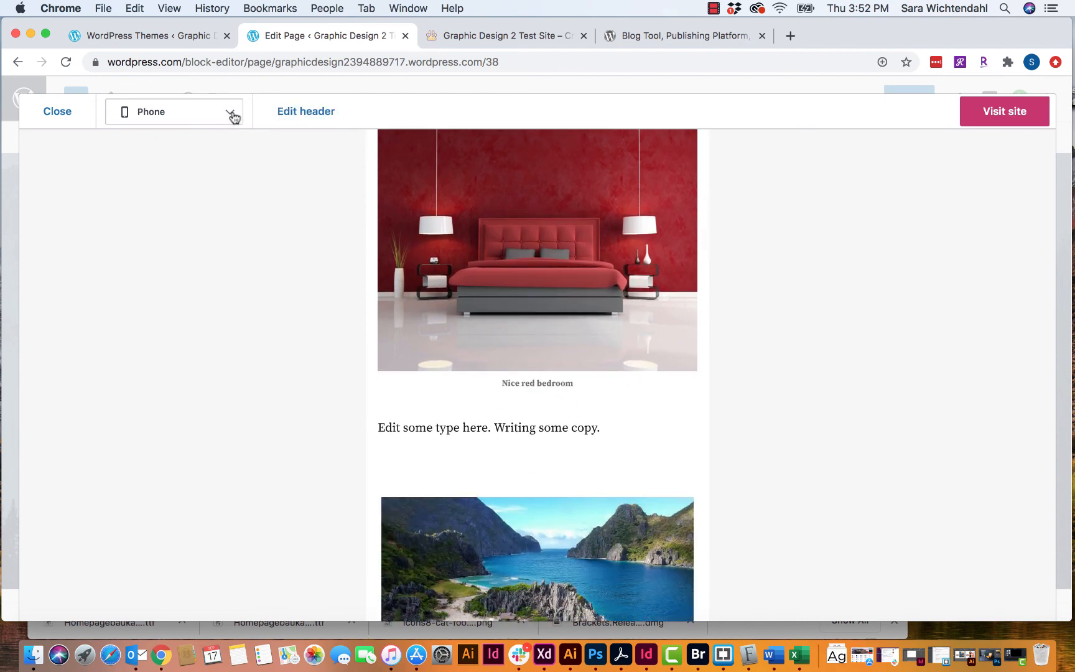
pyautogui.click(231, 115)
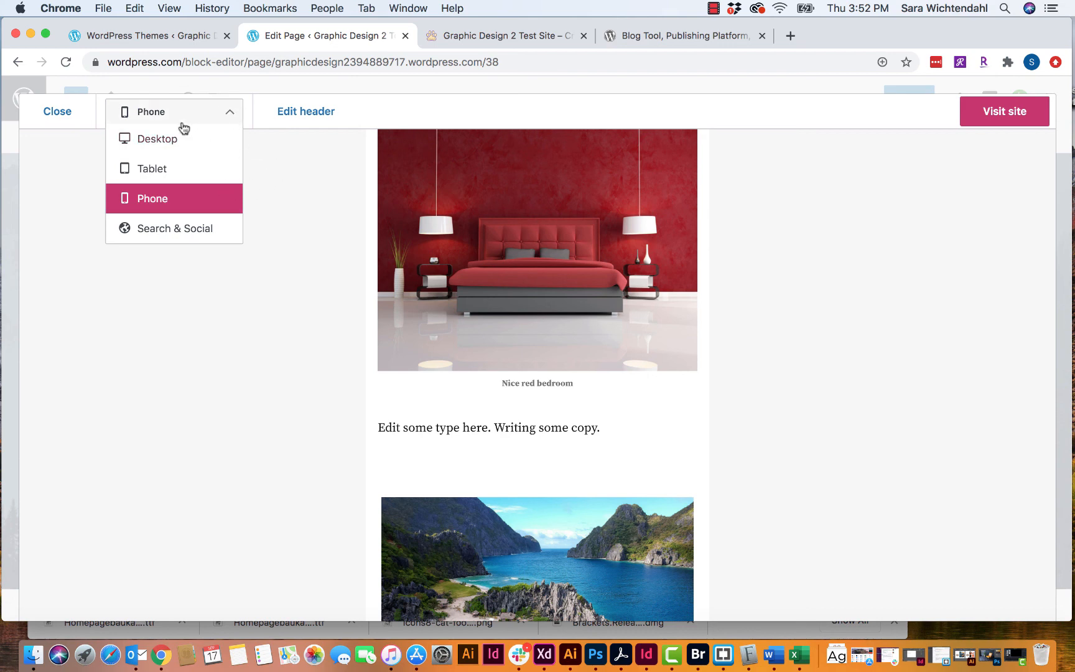
pyautogui.click(167, 140)
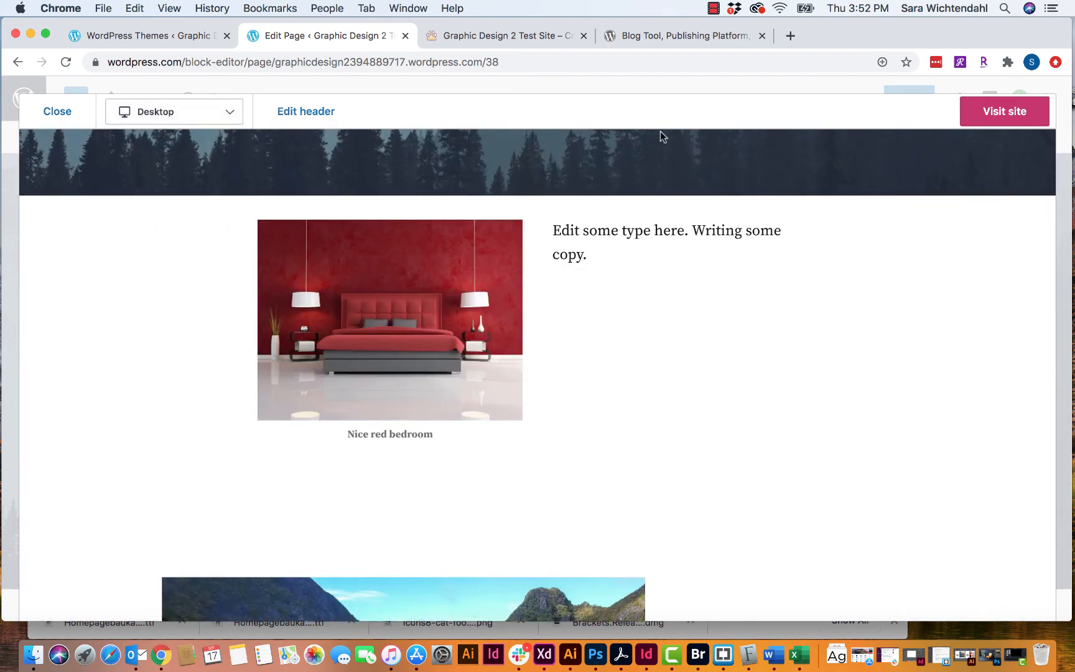
pyautogui.click(57, 112)
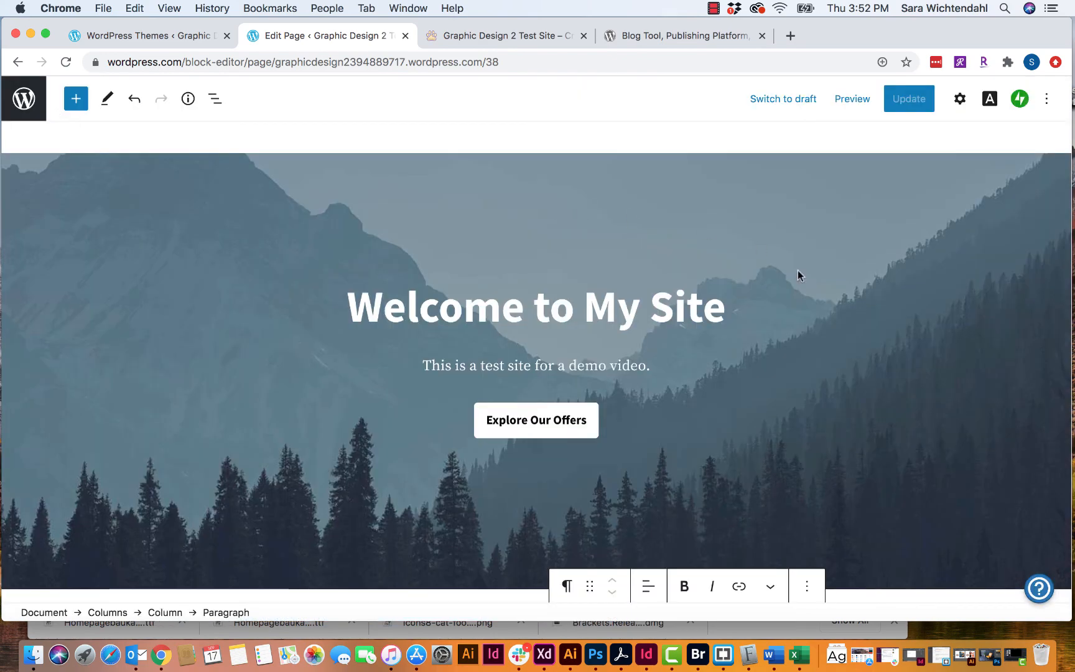
pyautogui.scroll(-5, 798, 275)
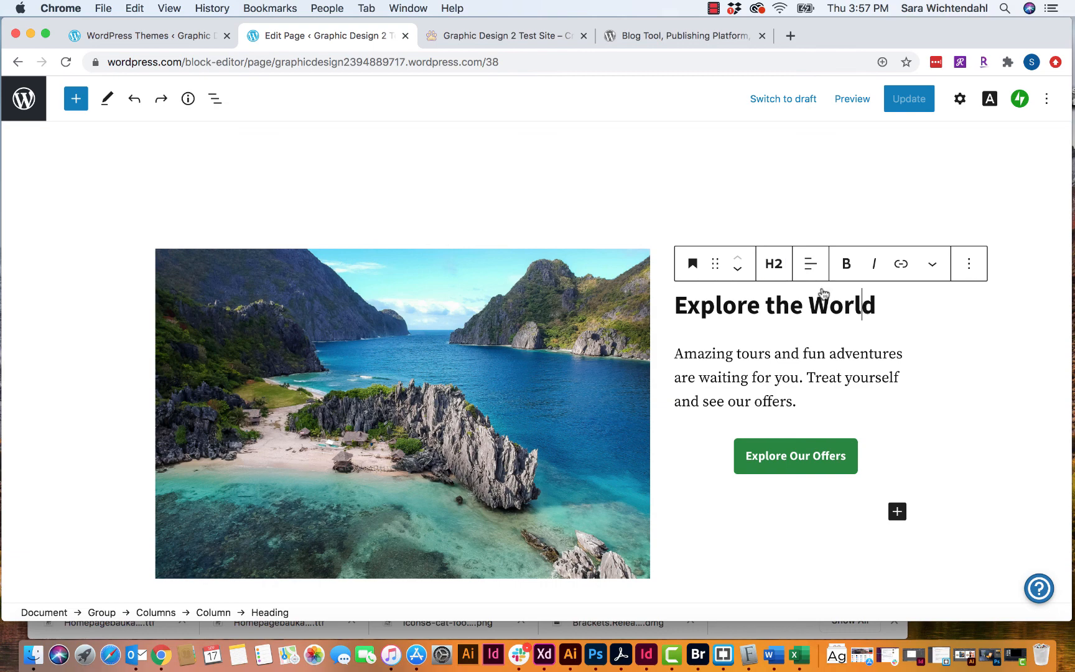
pyautogui.moveTo(875, 304); pyautogui.dragTo(672, 305)
pyautogui.click(772, 267)
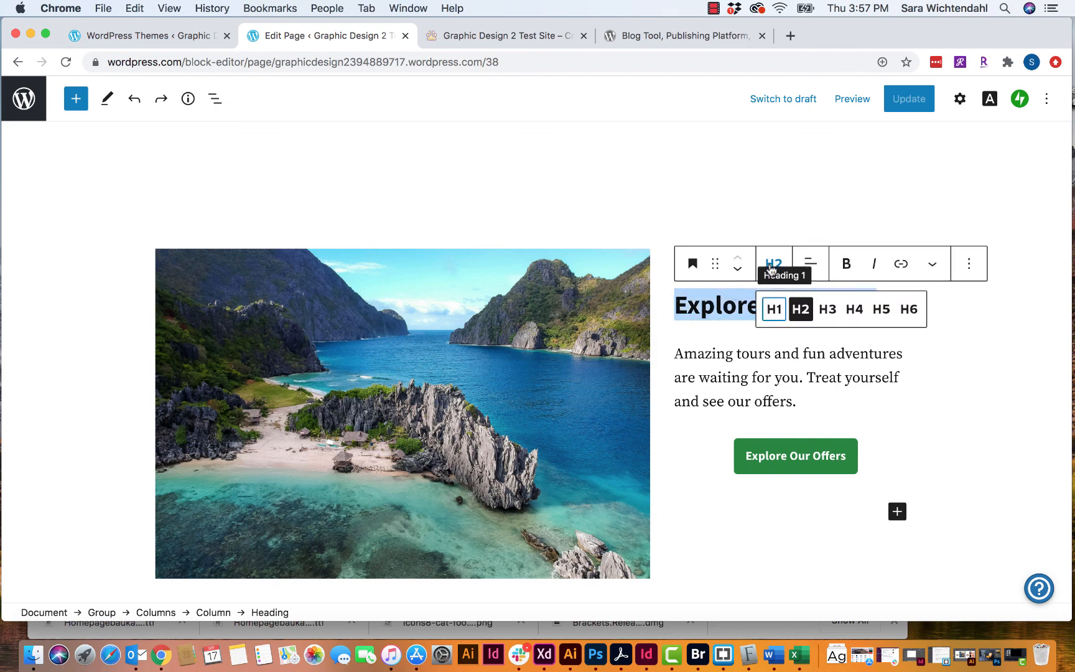
pyautogui.click(883, 310)
pyautogui.click(774, 270)
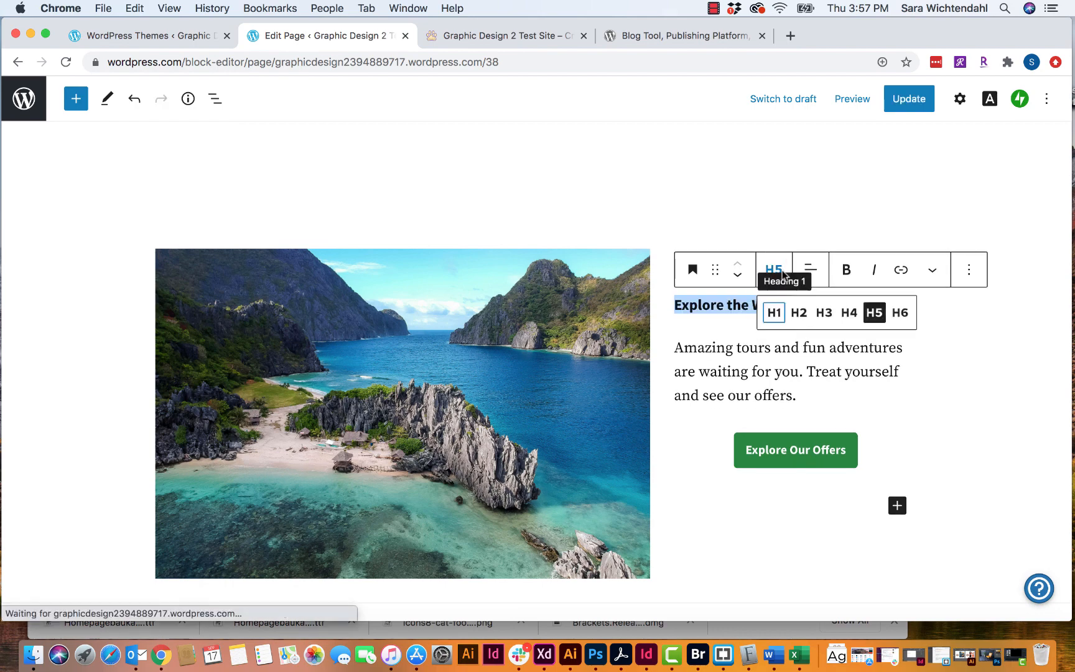
pyautogui.click(801, 316)
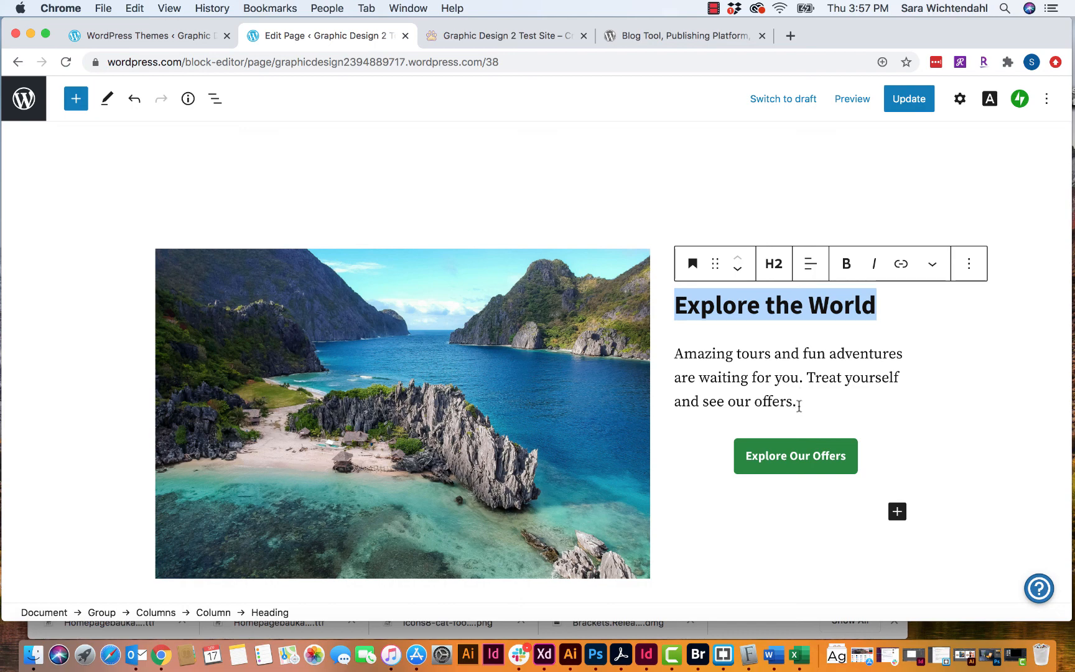
# - Center-align the 'Amazing tours' paragraph, keeping it above the Explore Our Offers button
pyautogui.moveTo(800, 406); pyautogui.dragTo(674, 353)
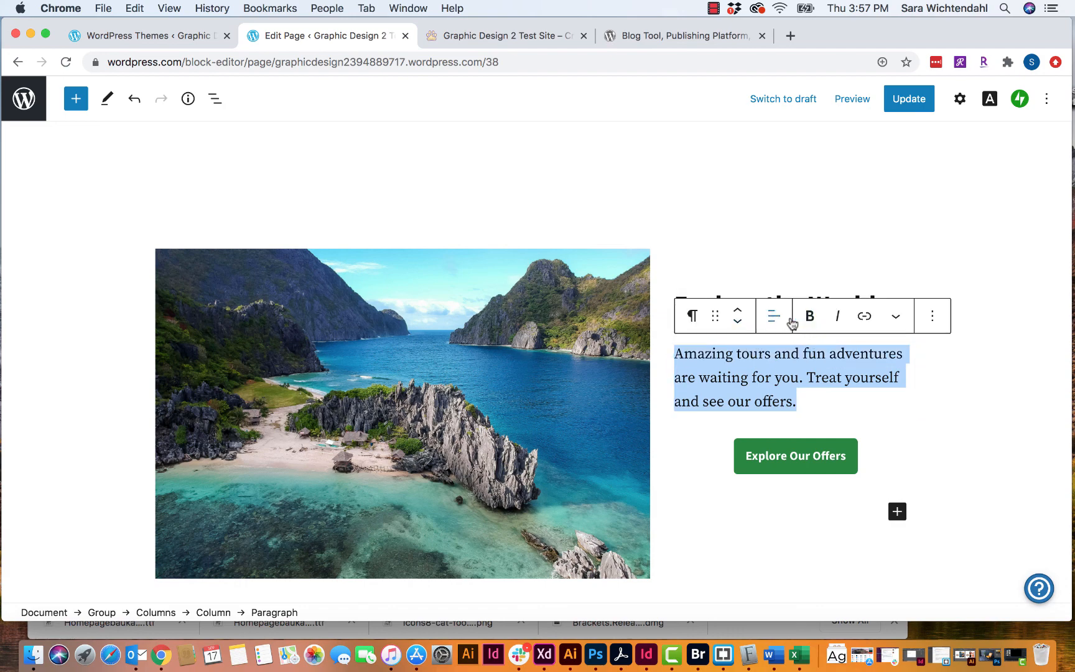
pyautogui.click(789, 320)
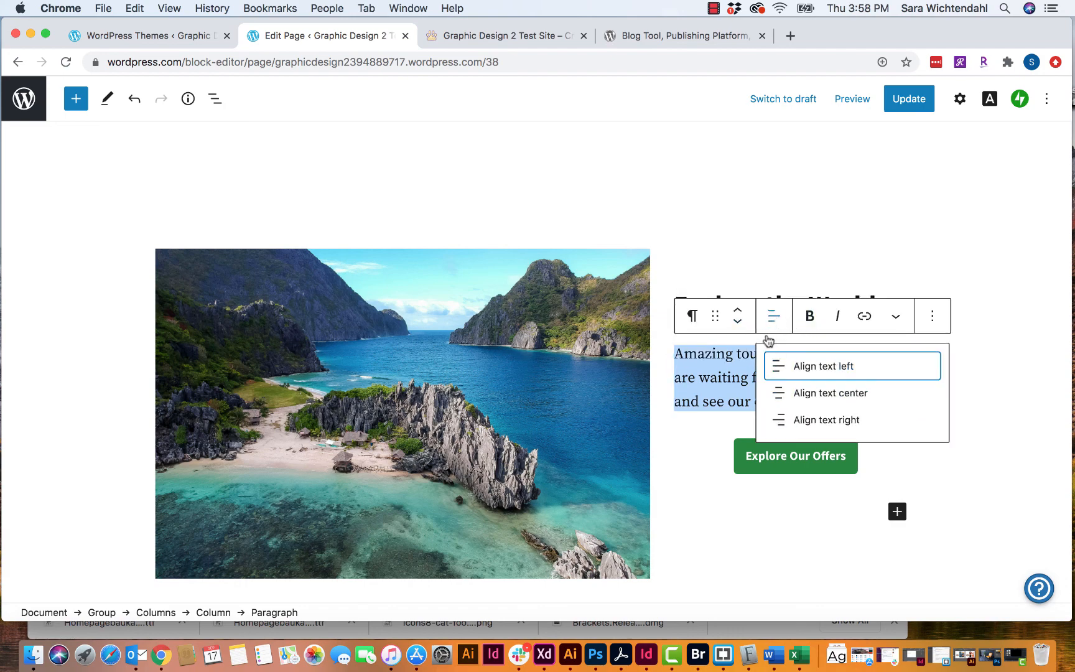
pyautogui.click(816, 393)
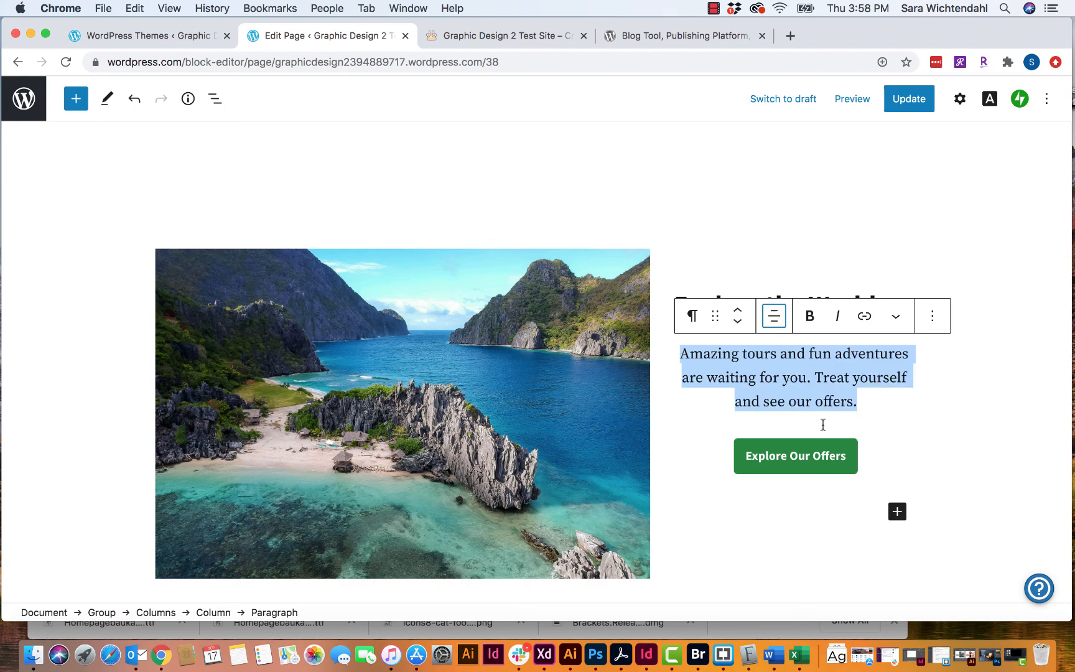
pyautogui.click(738, 325)
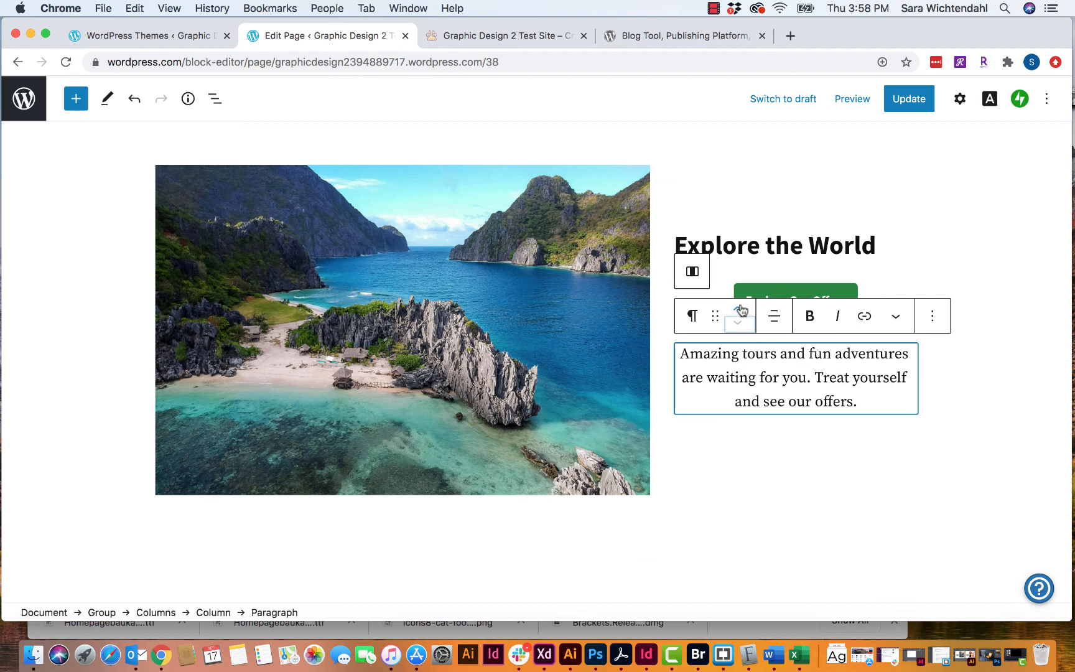
pyautogui.click(739, 310)
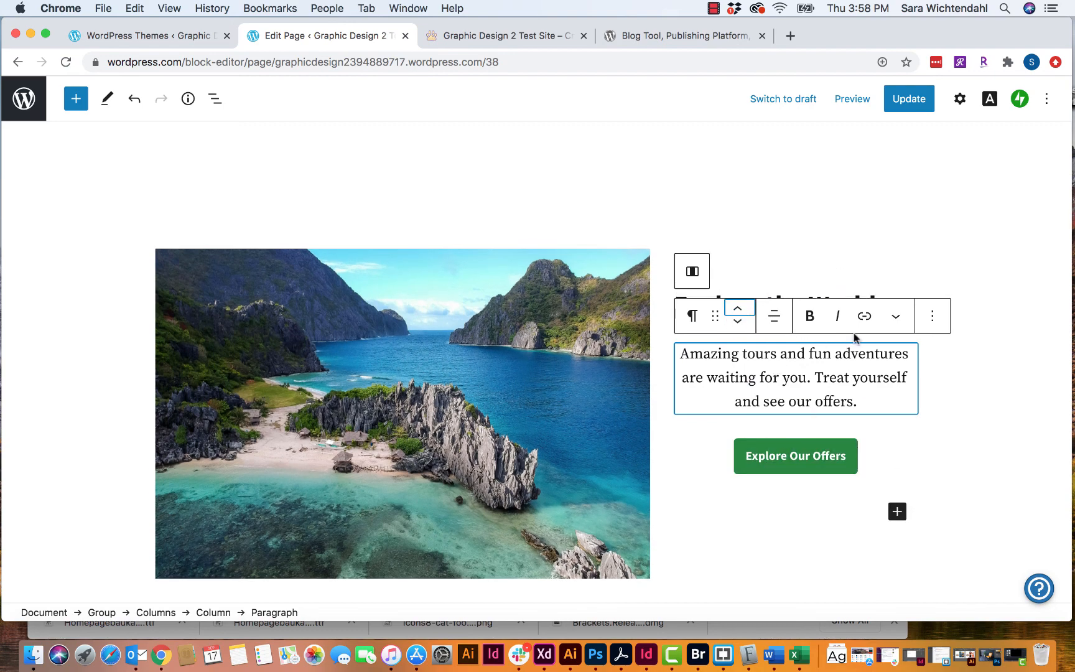
# - Look through the paragraph's block options, then go back to editing the 'Amazing tours' text
pyautogui.click(932, 318)
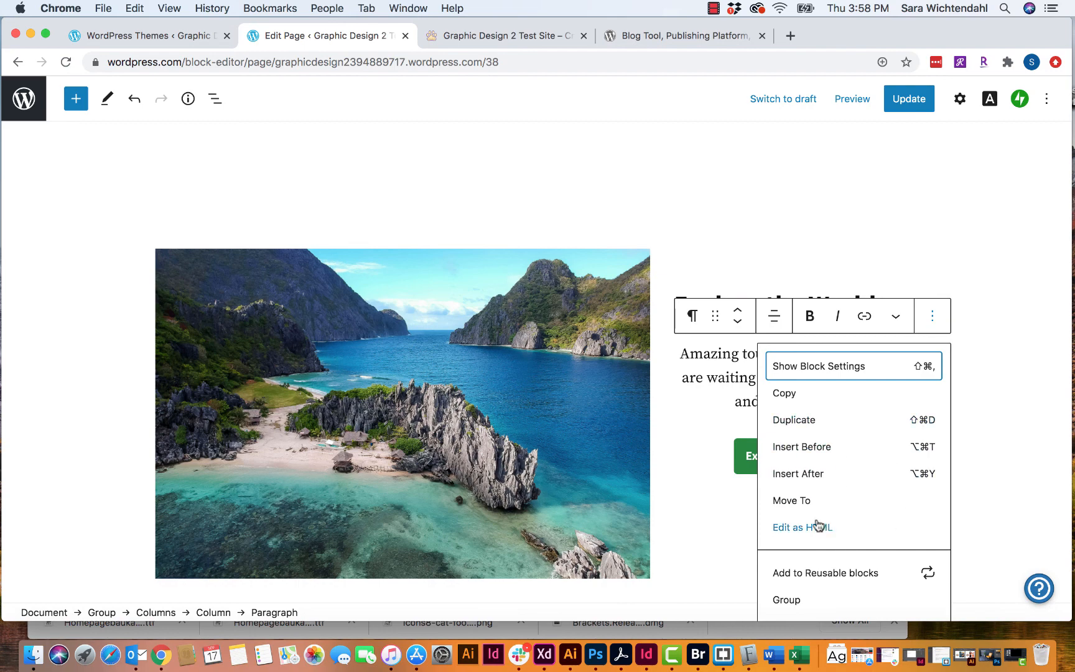
pyautogui.scroll(-2, 915, 501)
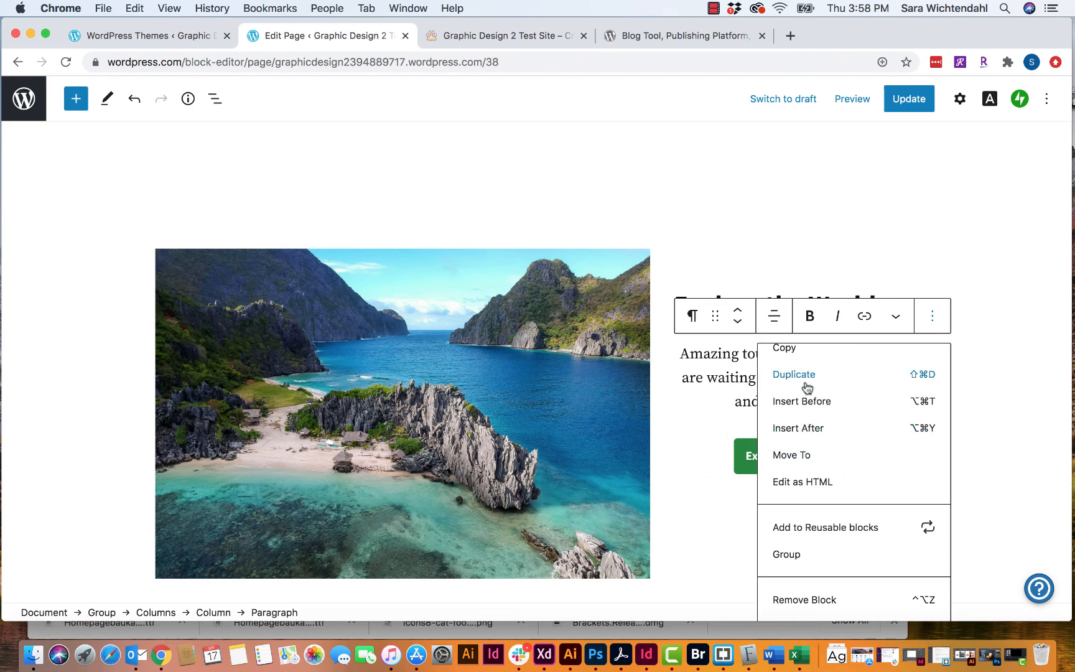
pyautogui.scroll(2, 807, 388)
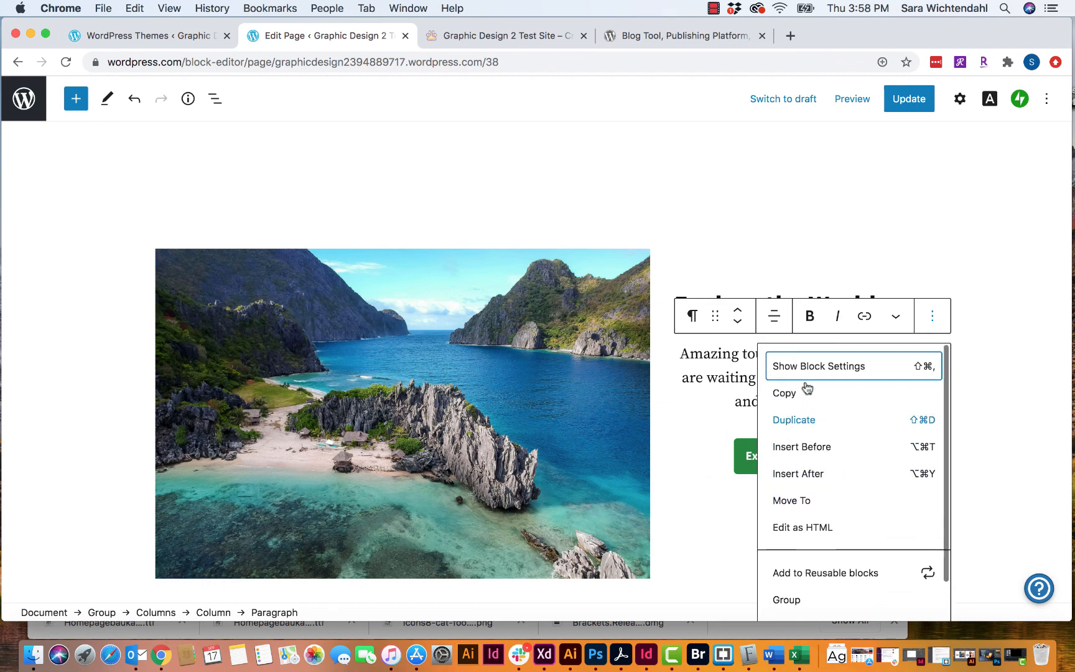
pyautogui.click(676, 429)
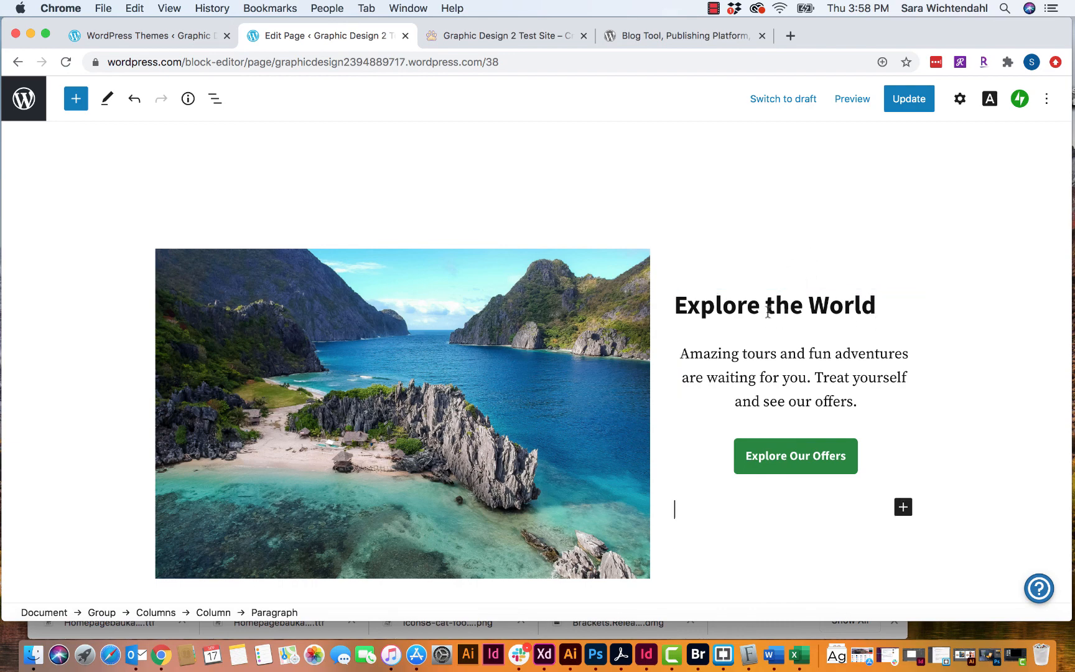
pyautogui.click(759, 352)
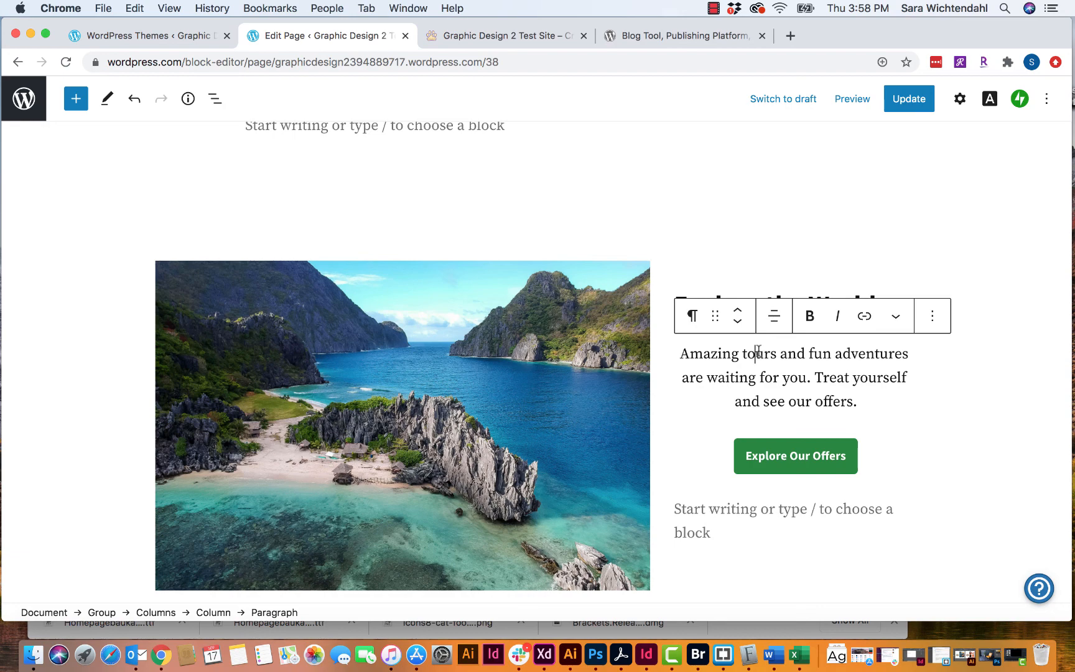
pyautogui.click(932, 321)
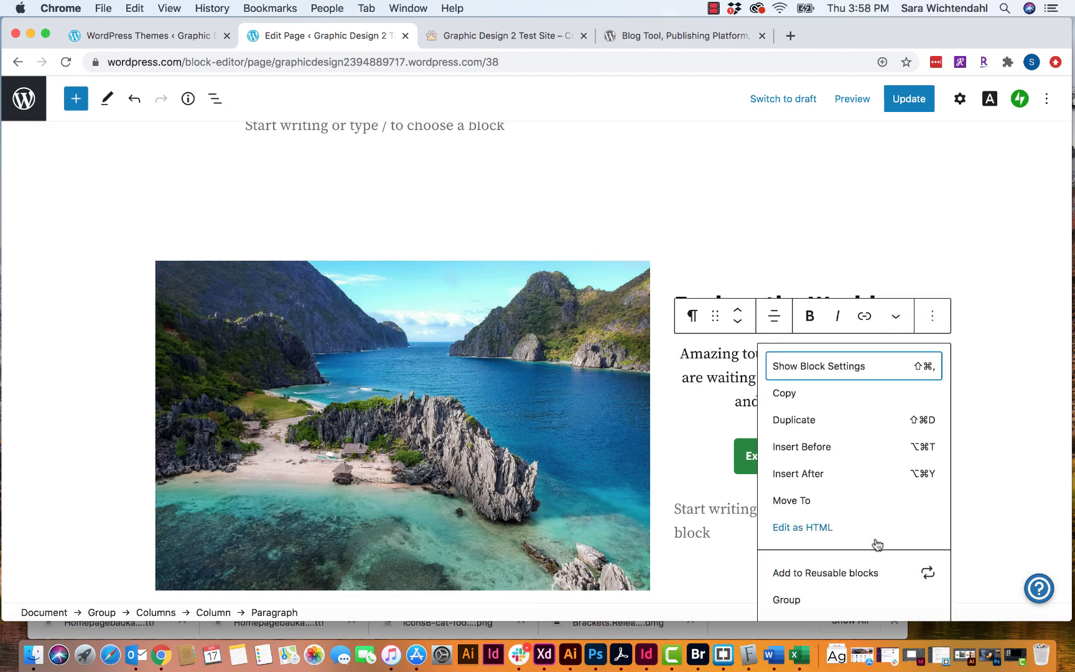
pyautogui.click(829, 528)
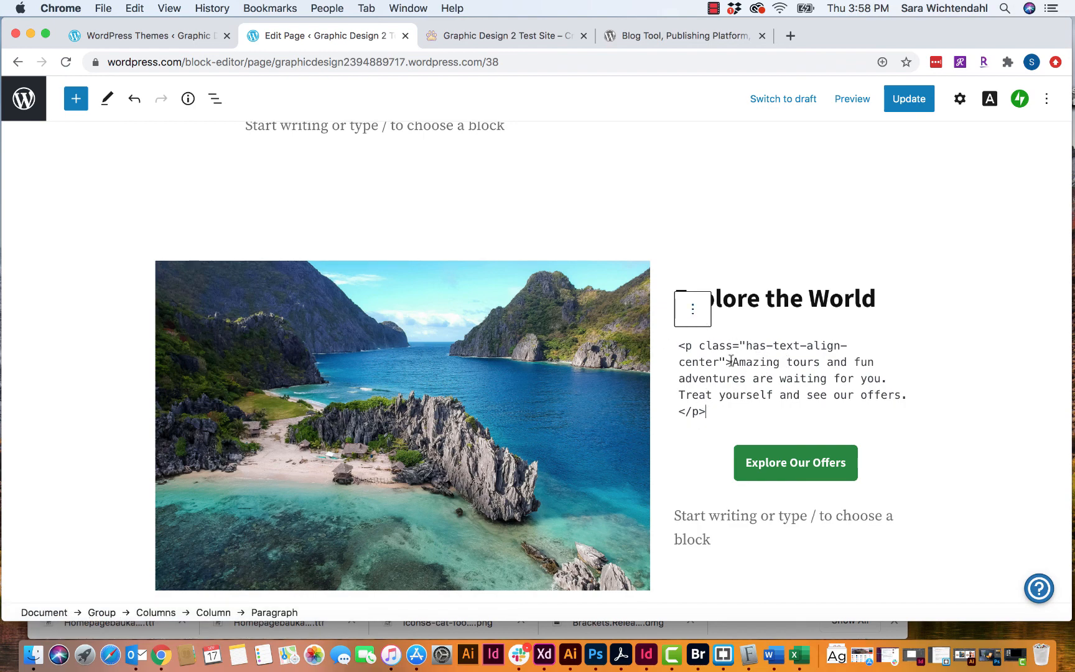
pyautogui.click(700, 316)
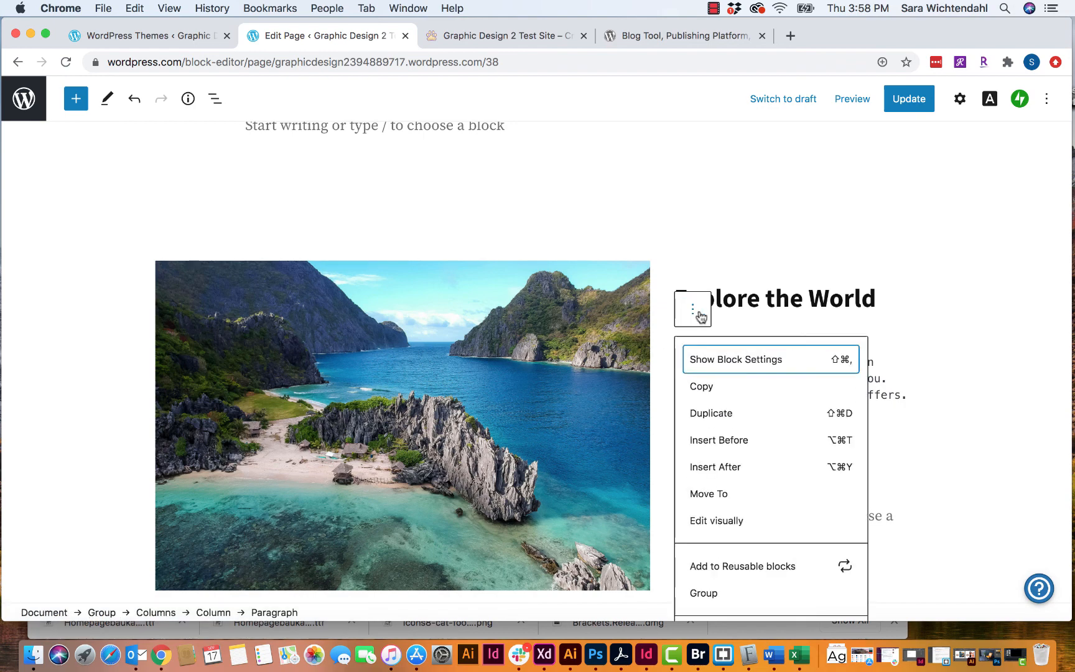
pyautogui.click(728, 515)
pyautogui.click(892, 225)
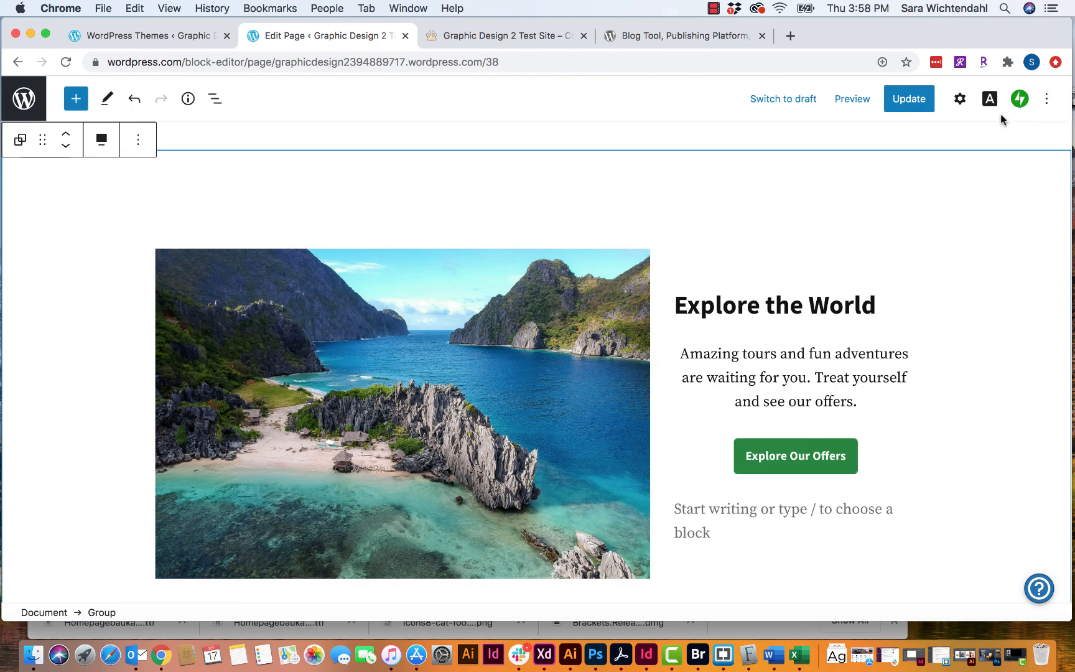
pyautogui.click(1048, 99)
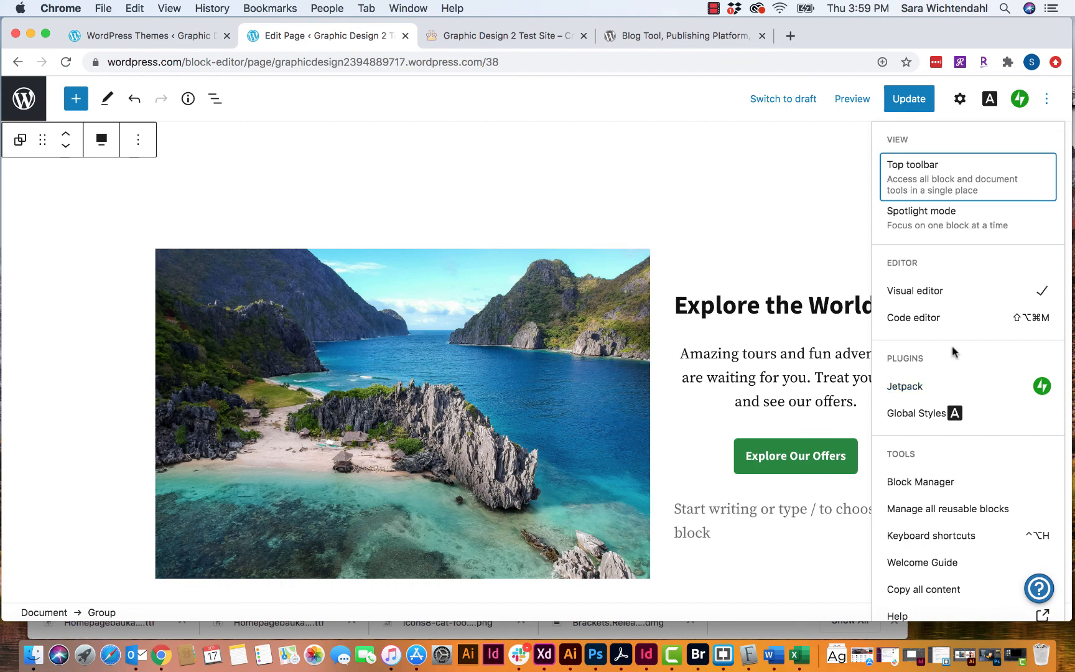
pyautogui.scroll(-1, 921, 445)
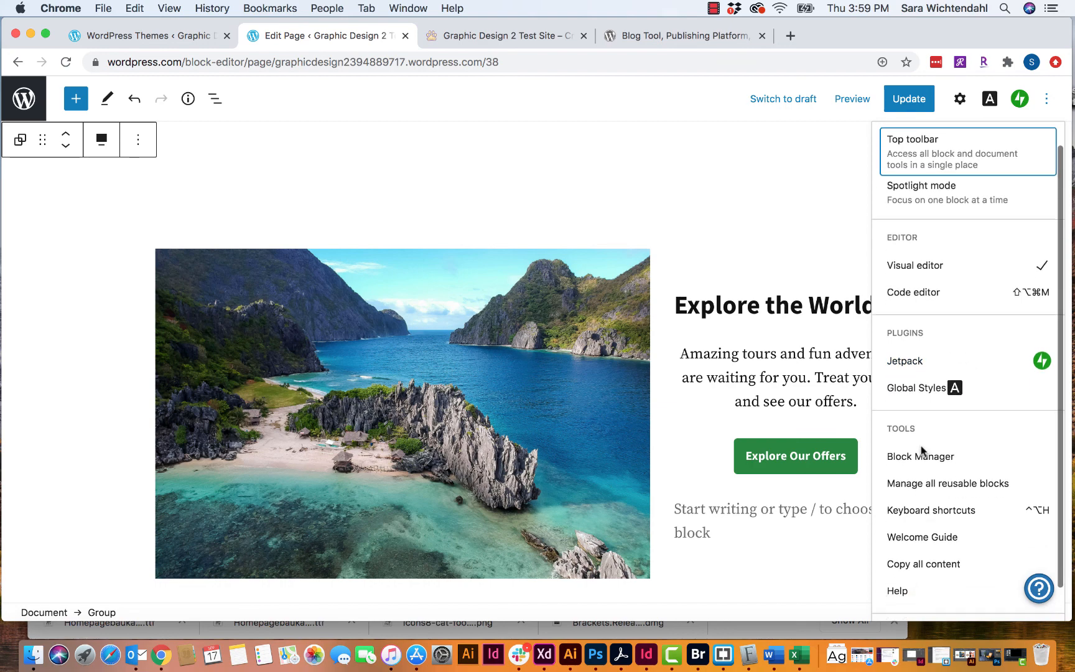
pyautogui.click(919, 295)
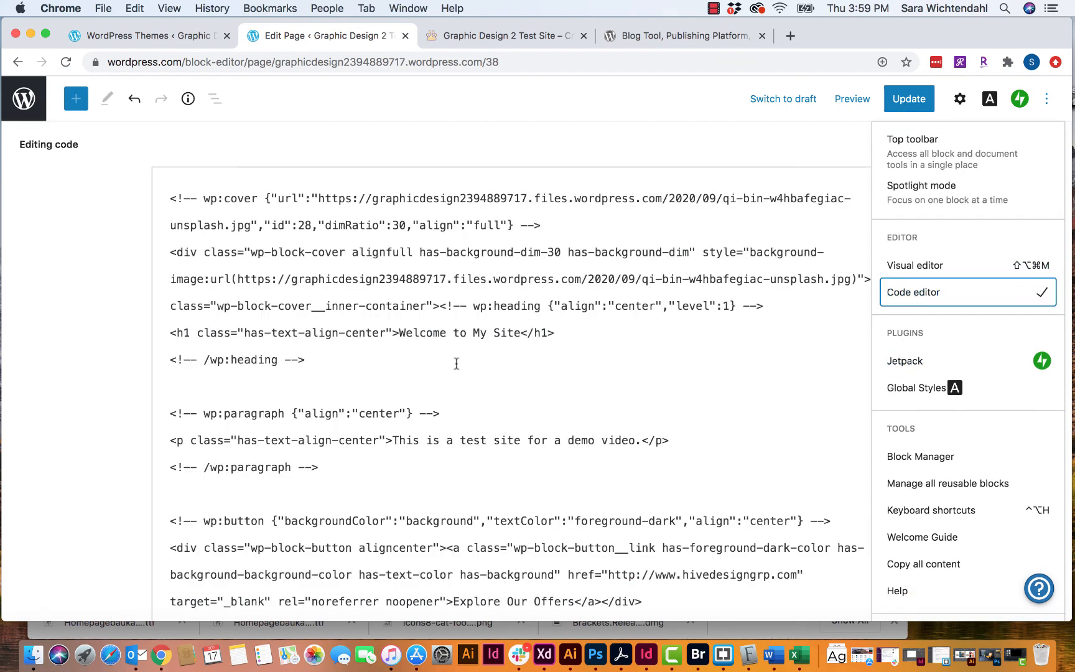
pyautogui.scroll(-12, 471, 366)
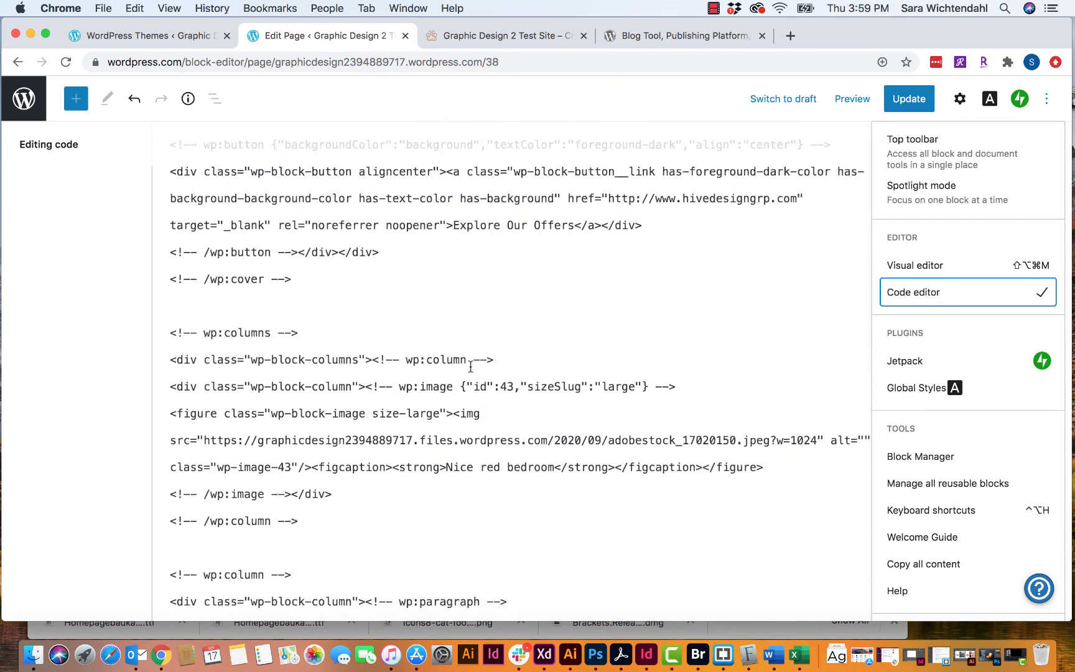
pyautogui.scroll(-7, 470, 367)
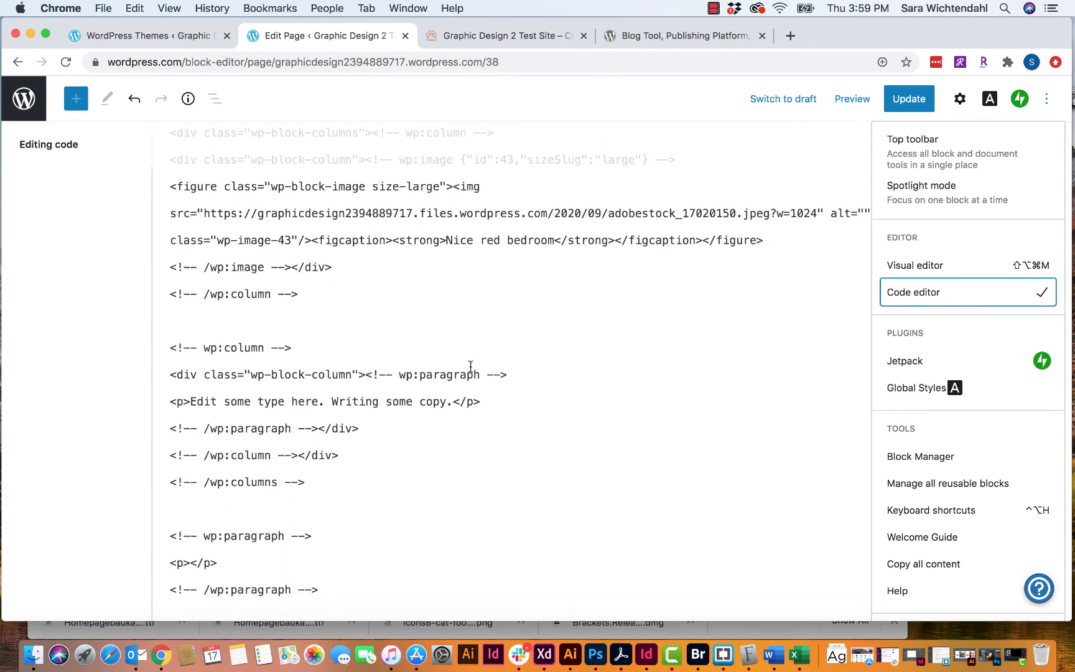
pyautogui.scroll(14, 470, 367)
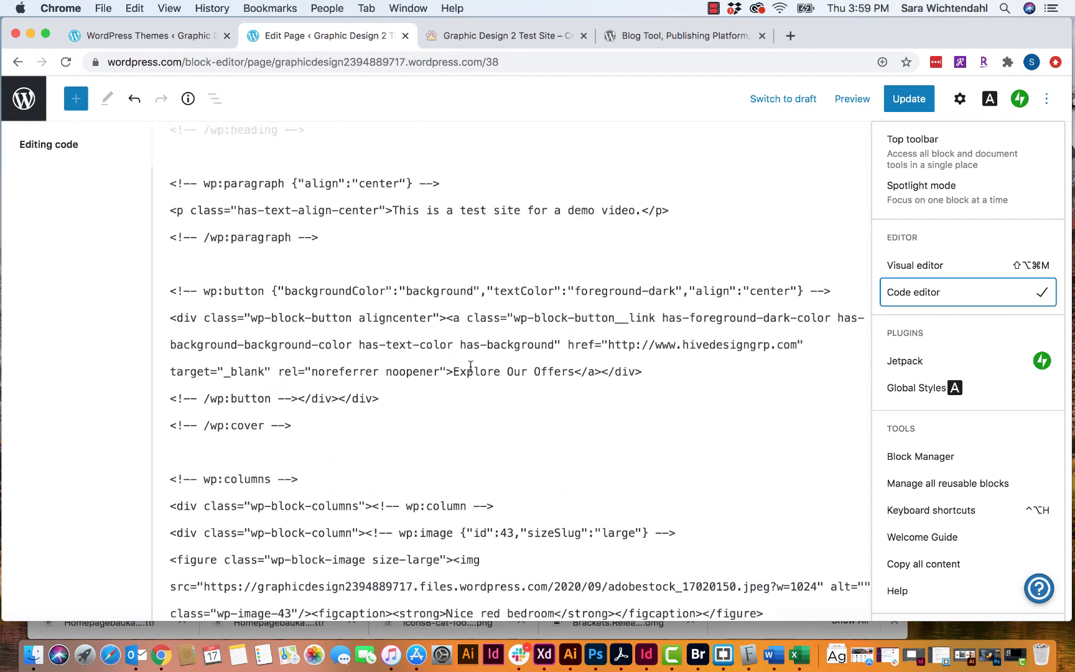
pyautogui.scroll(5, 470, 366)
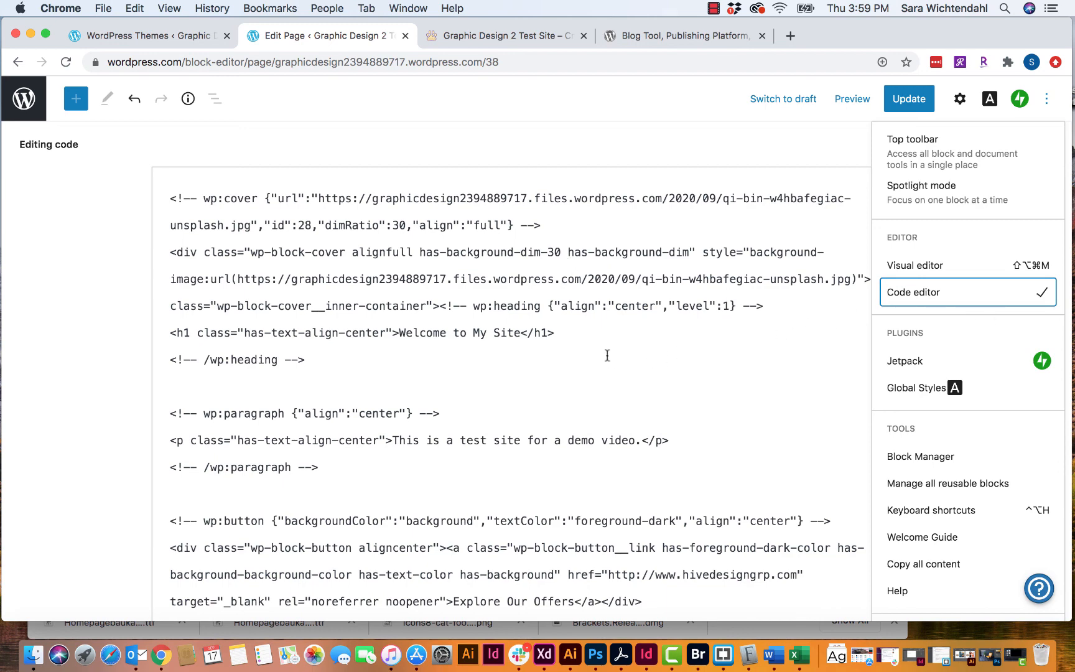
pyautogui.scroll(-20, 635, 343)
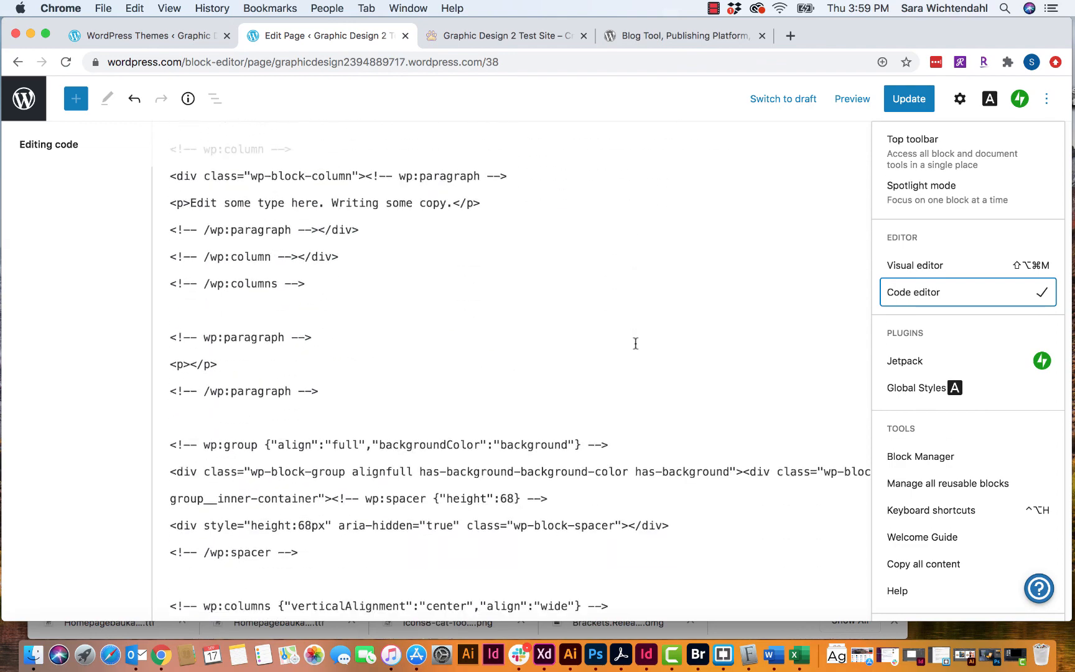
pyautogui.scroll(-1, 635, 343)
pyautogui.scroll(-15, 635, 344)
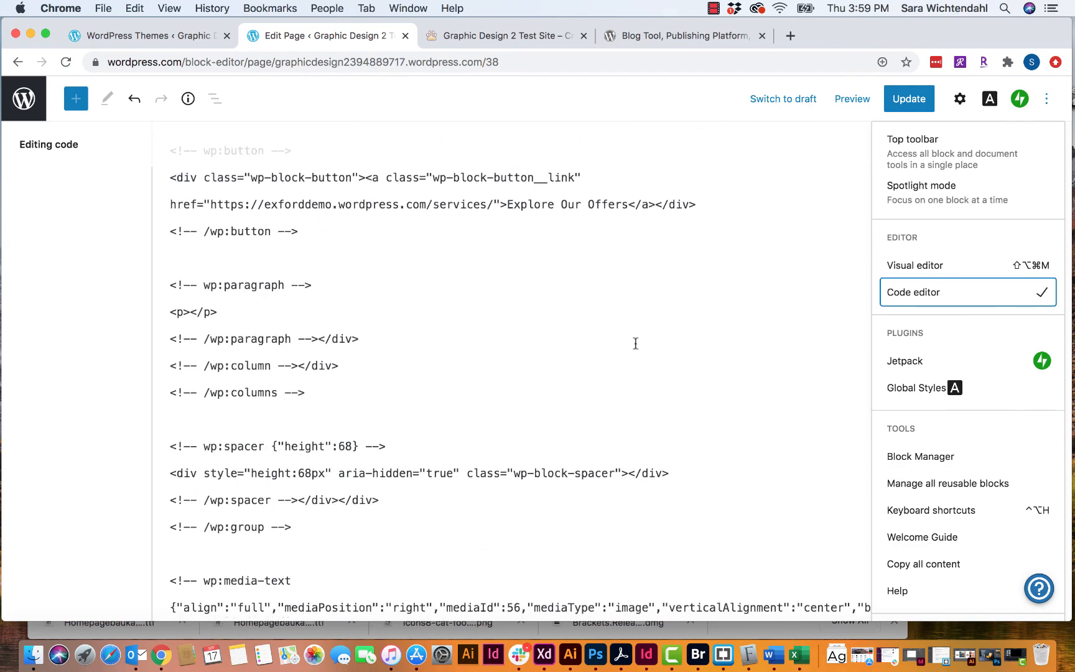
pyautogui.scroll(15, 635, 344)
pyautogui.scroll(15, 636, 343)
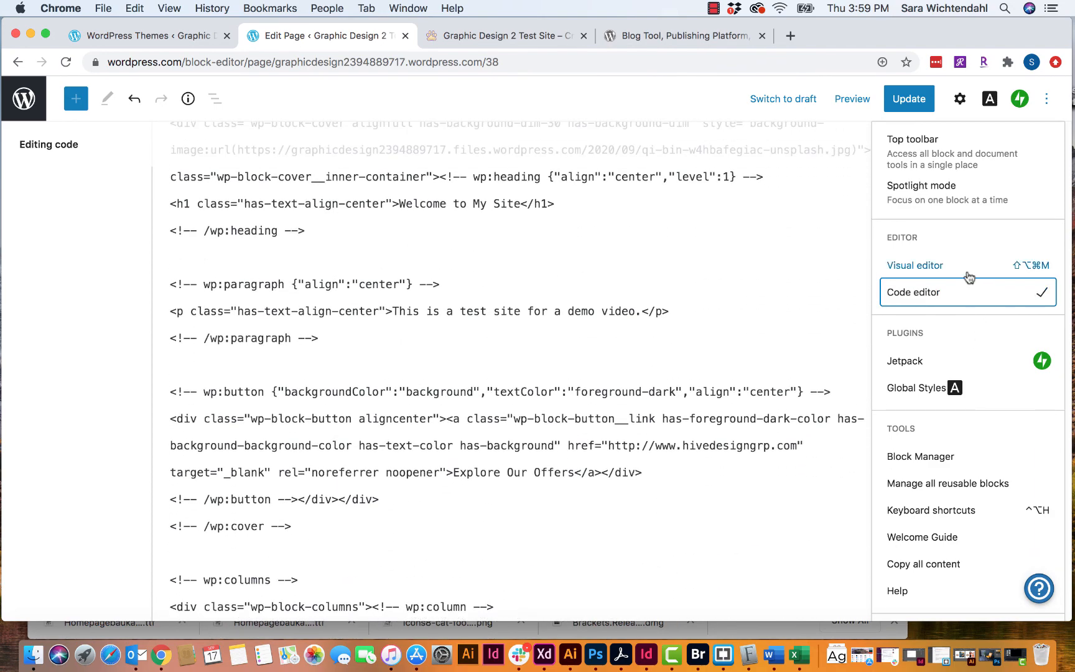
pyautogui.click(934, 268)
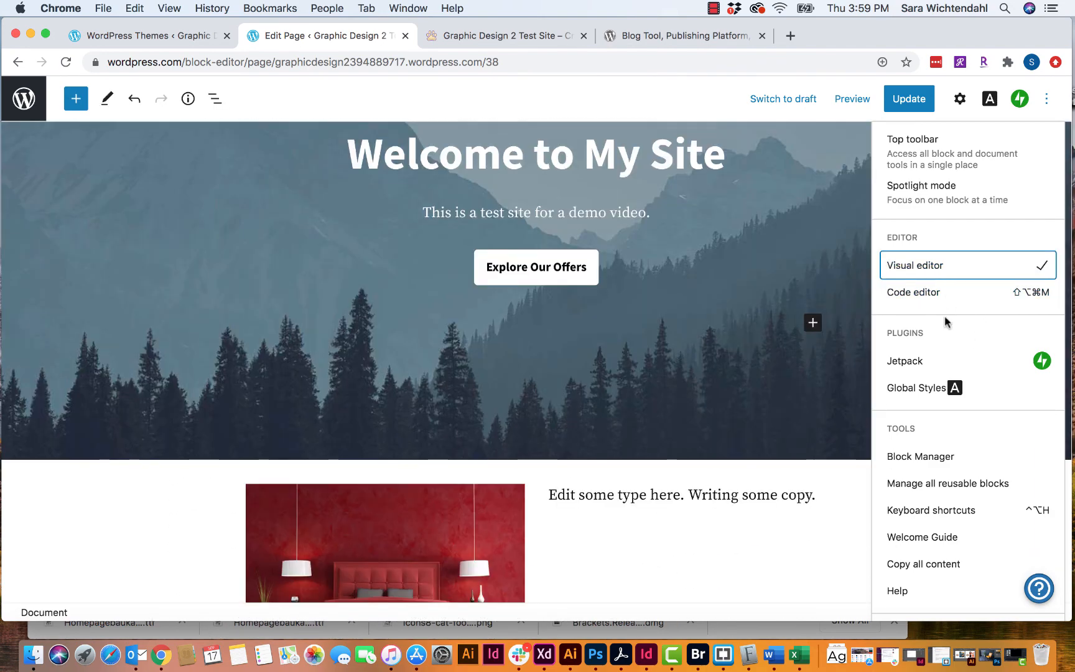
pyautogui.scroll(-2, 945, 338)
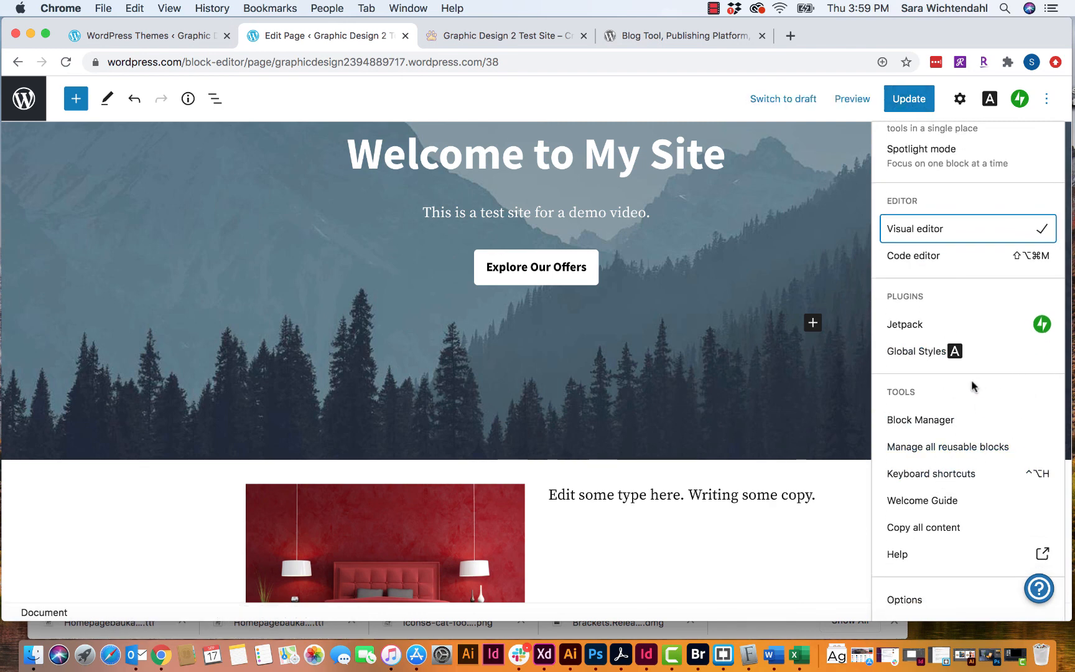
pyautogui.click(1046, 104)
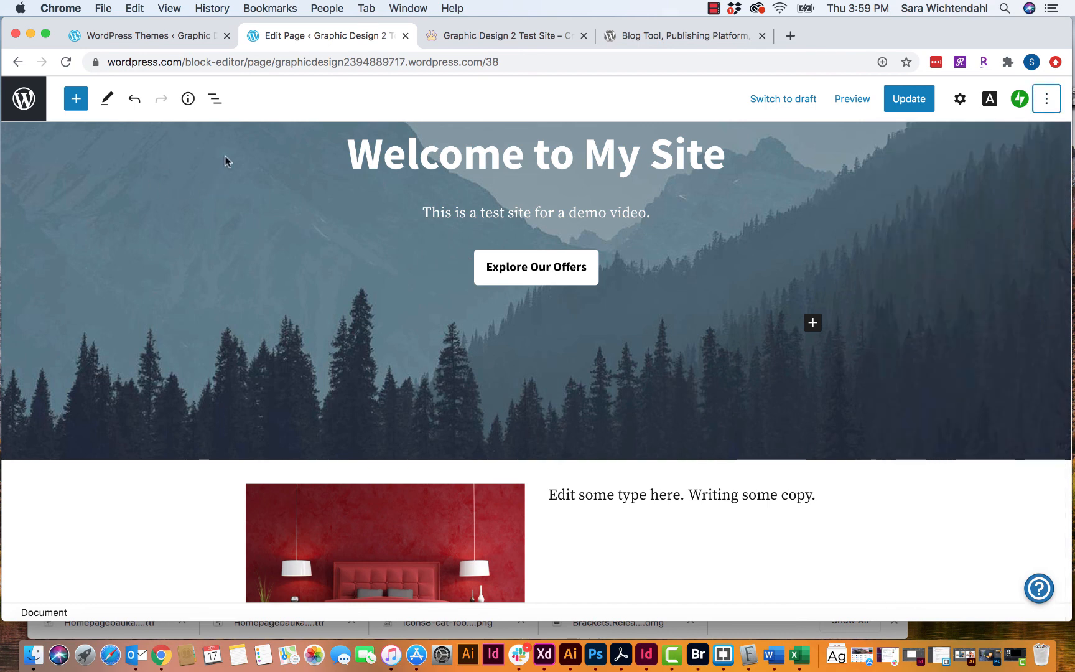
# - Use List View to select the Columns block and reveal its Column, Image and Paragraph children
pyautogui.scroll(3, 224, 156)
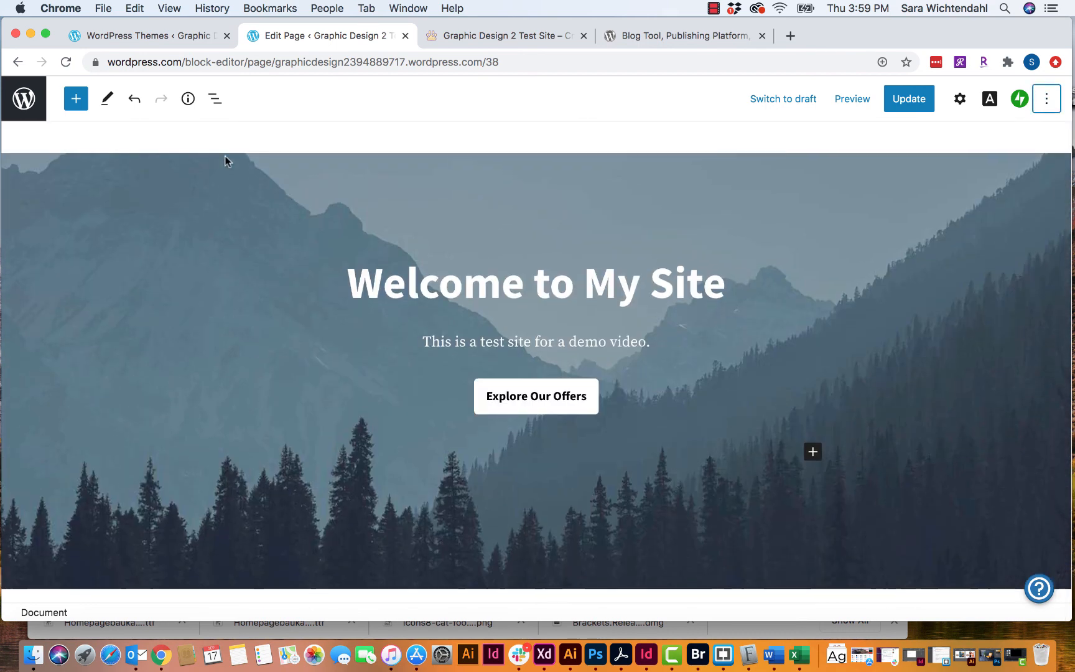
pyautogui.click(215, 100)
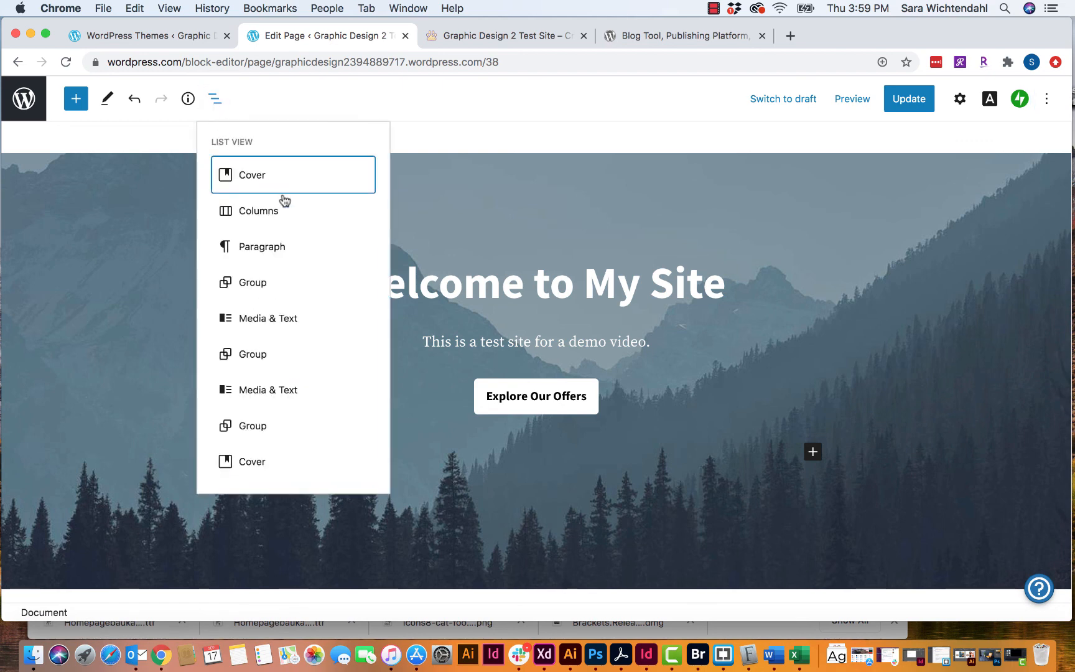
pyautogui.click(254, 219)
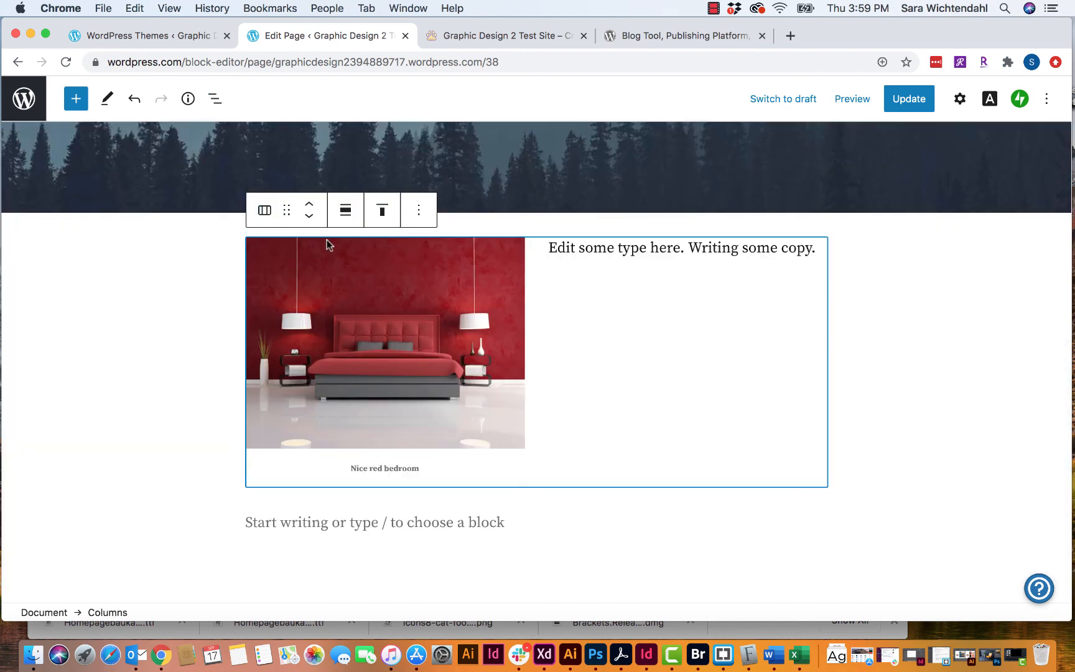
pyautogui.click(214, 99)
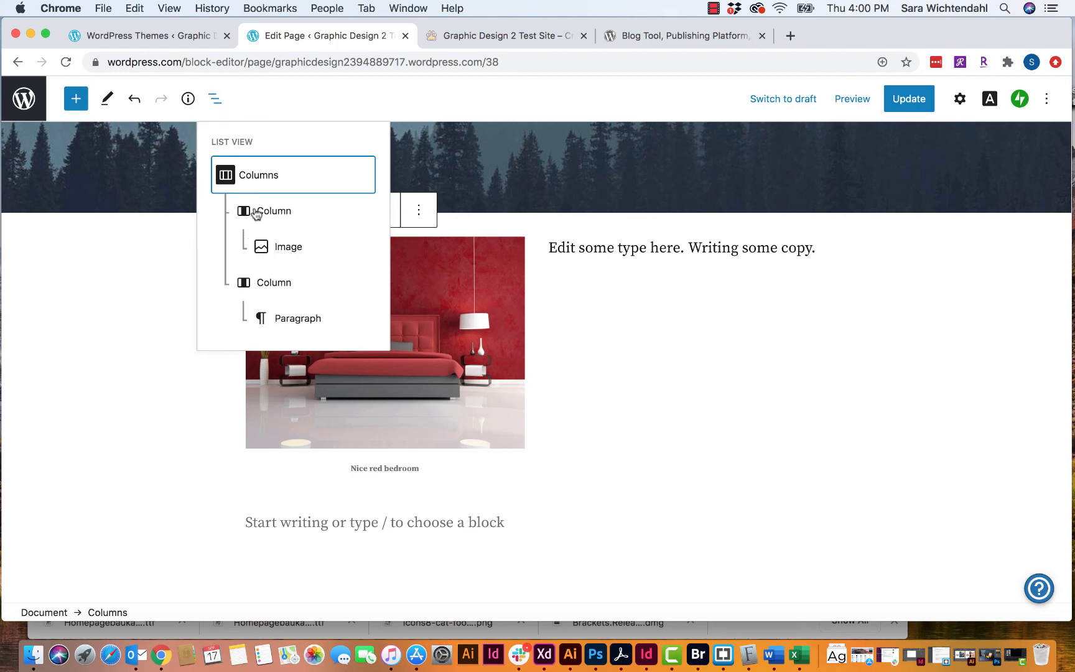
# - Select the Explore the World image block and briefly check the List View outline
pyautogui.scroll(-5, 308, 508)
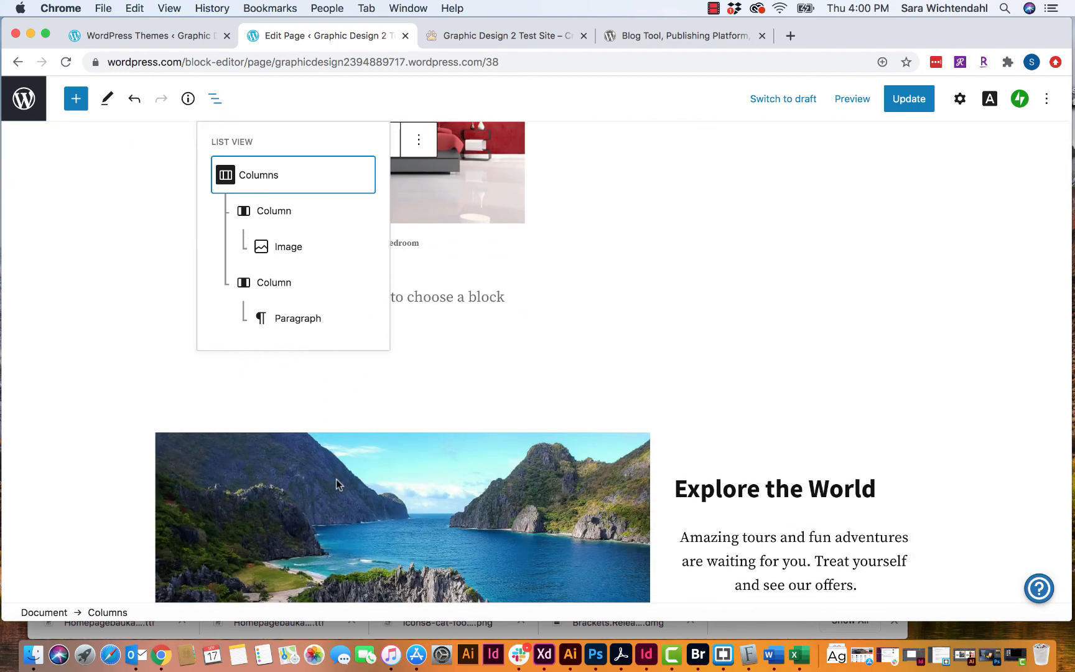
pyautogui.click(338, 480)
pyautogui.click(214, 98)
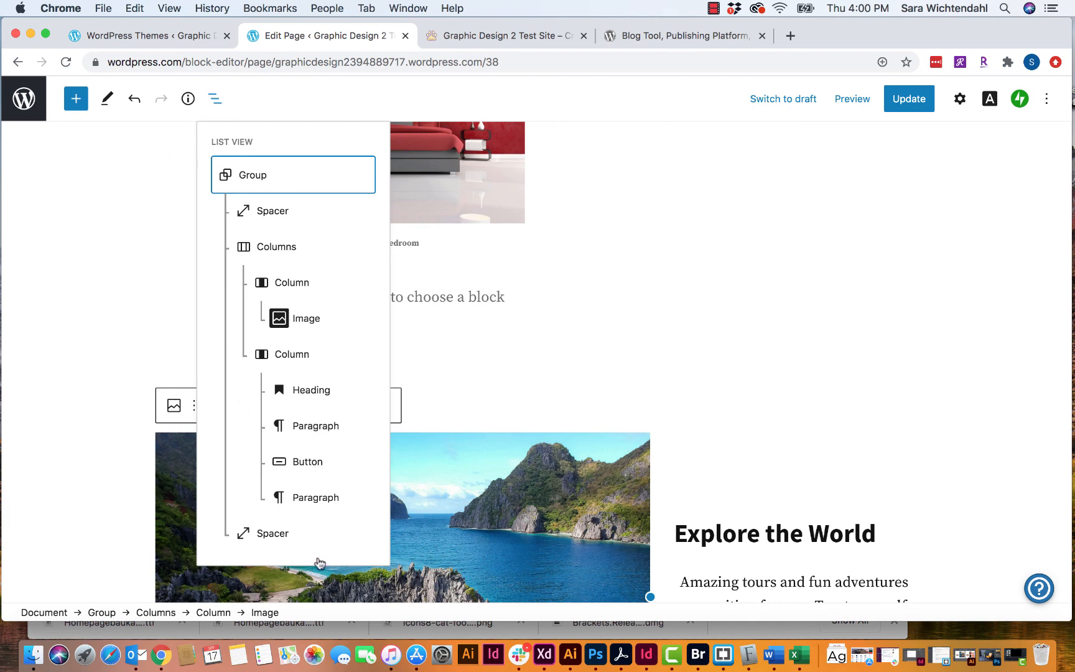
pyautogui.click(215, 98)
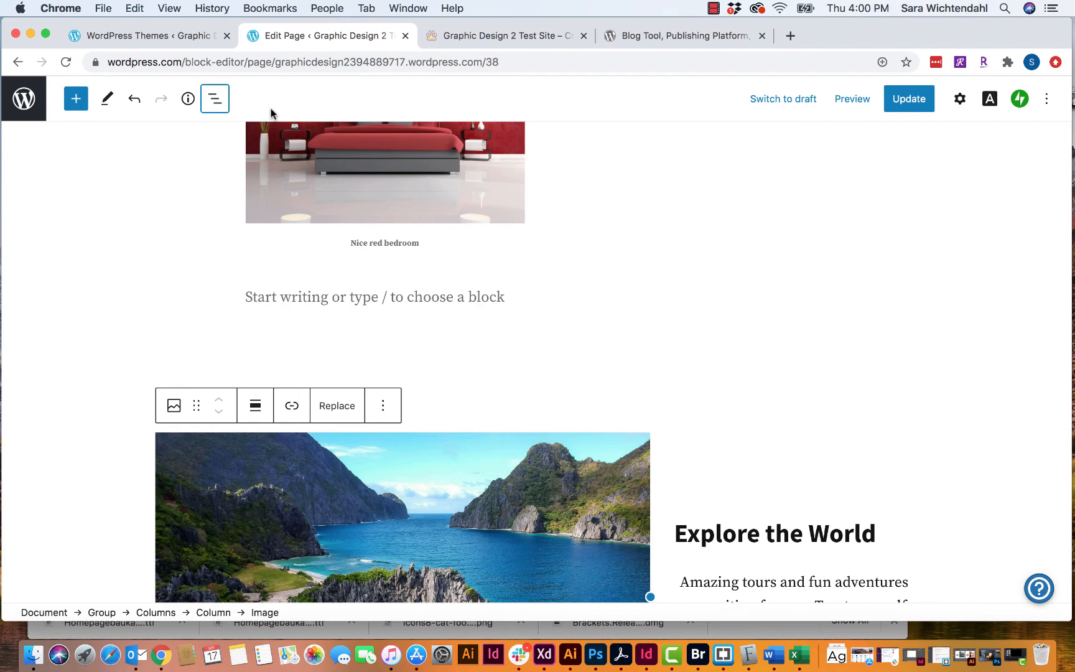
# - Save the page's latest edits with Update
pyautogui.scroll(-2, 395, 240)
pyautogui.scroll(7, 393, 233)
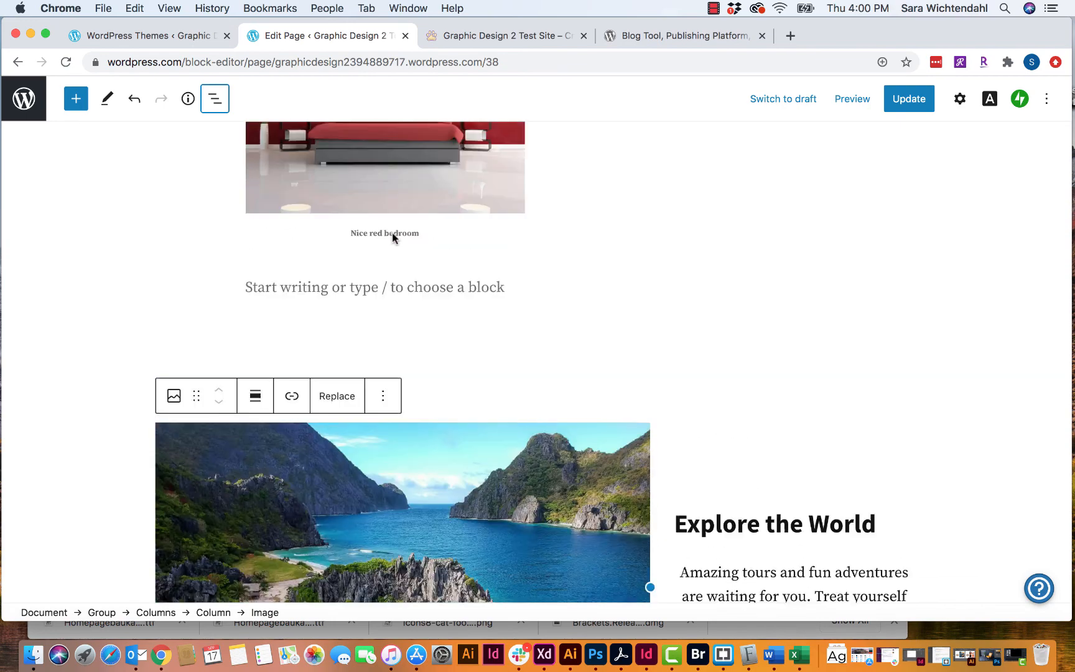
pyautogui.scroll(-3, 392, 237)
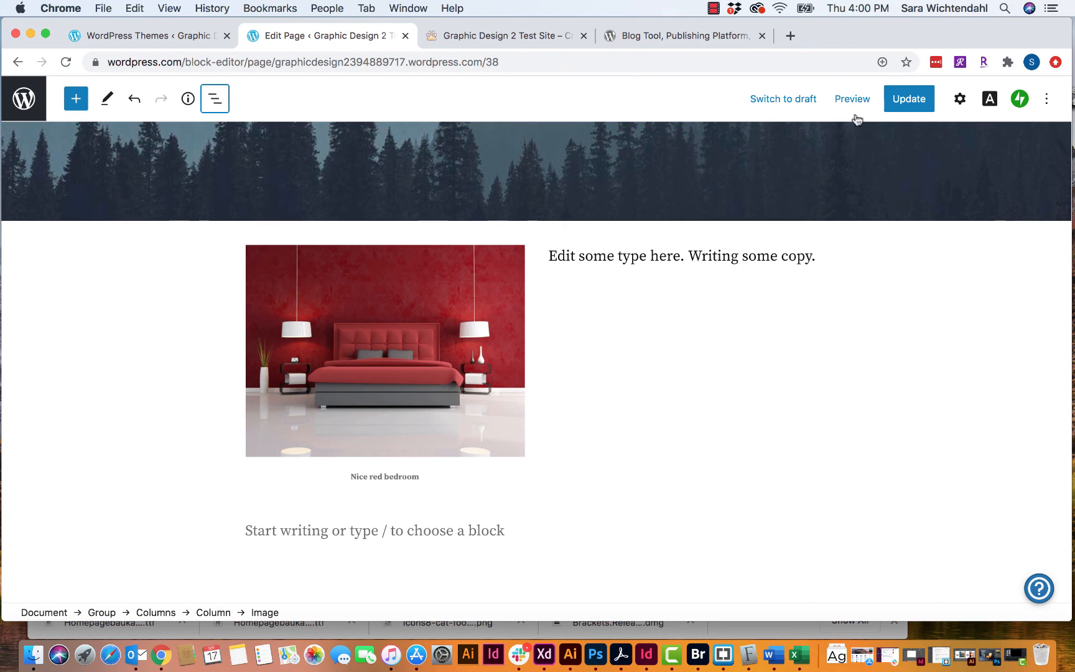
pyautogui.click(897, 104)
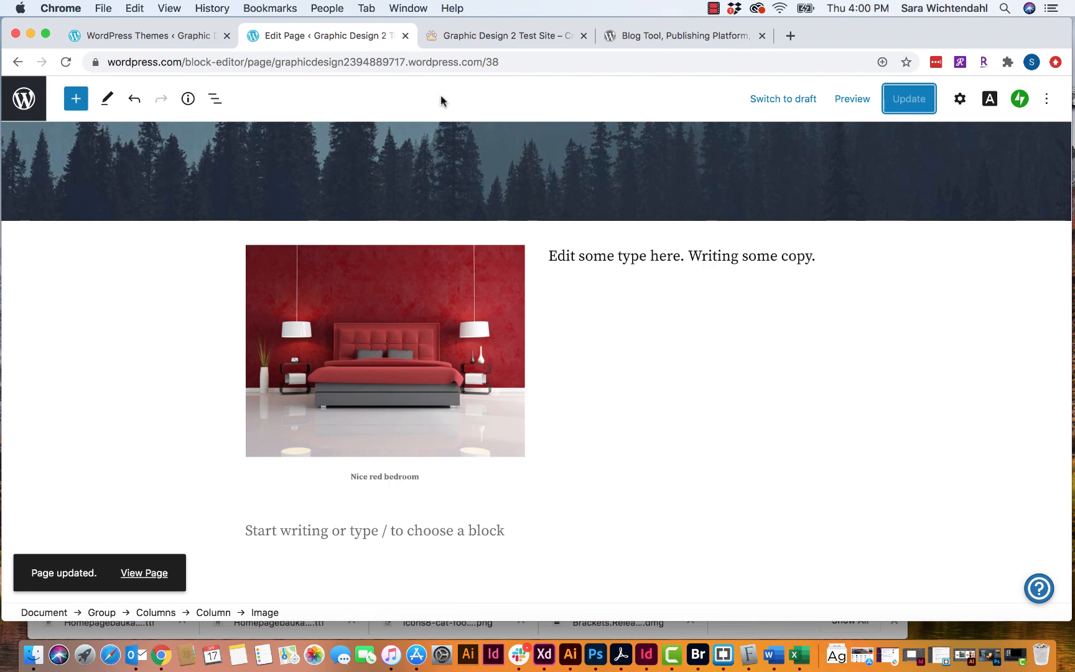
# - Navigate from the site's Pages list to the Posts list
pyautogui.click(24, 99)
pyautogui.click(49, 147)
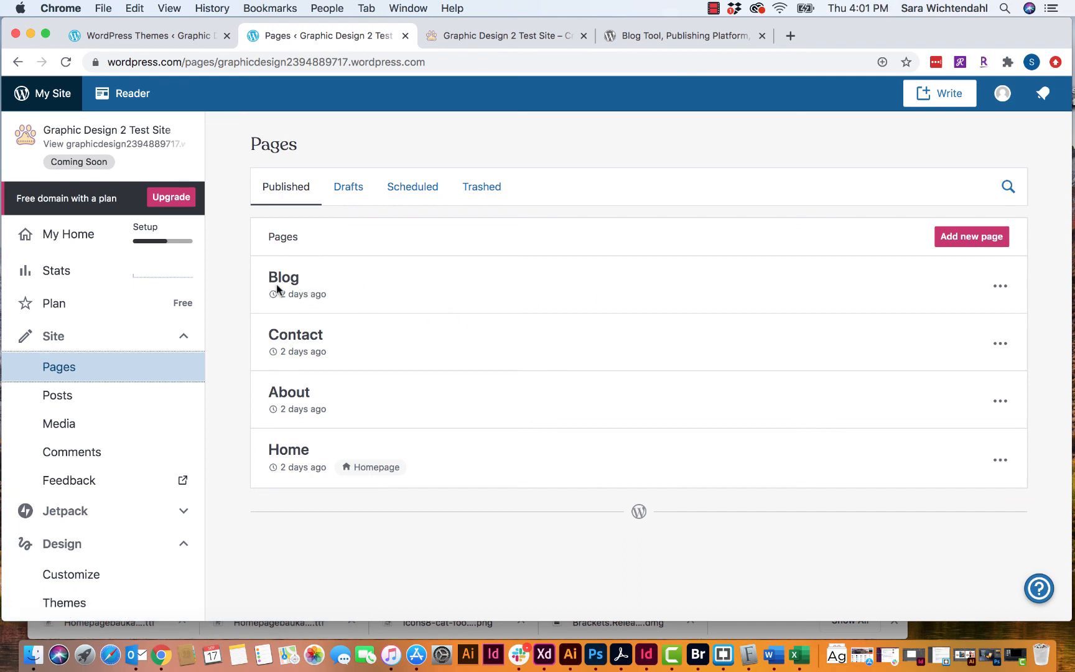
pyautogui.click(68, 400)
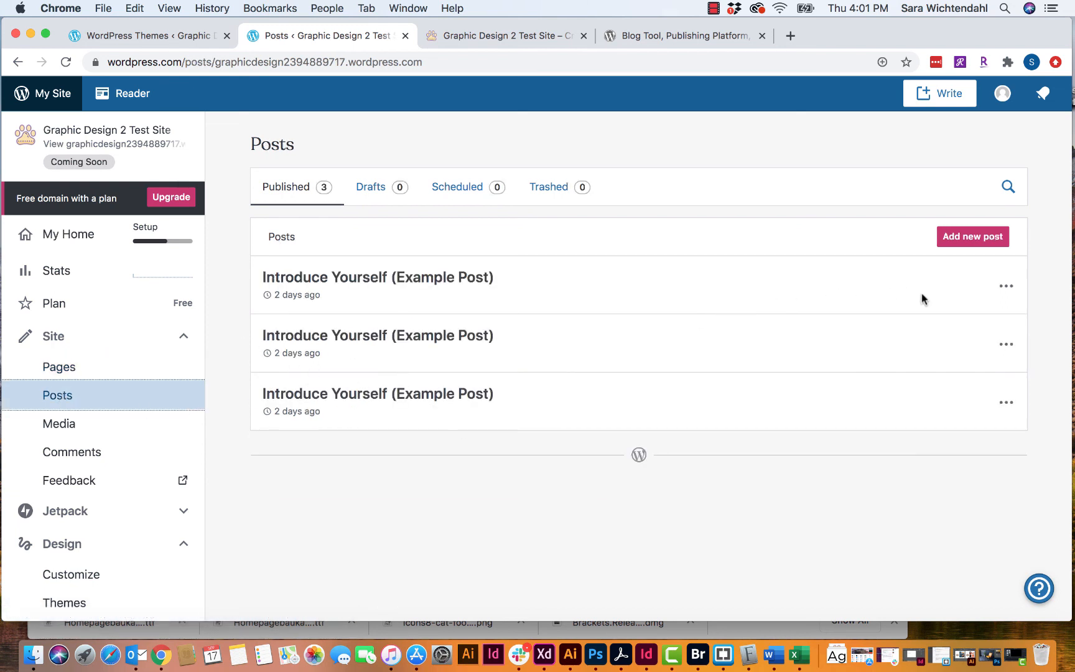
# - Trash two duplicate example posts and open Introduce Yourself (Example Post) for editing
pyautogui.click(1001, 287)
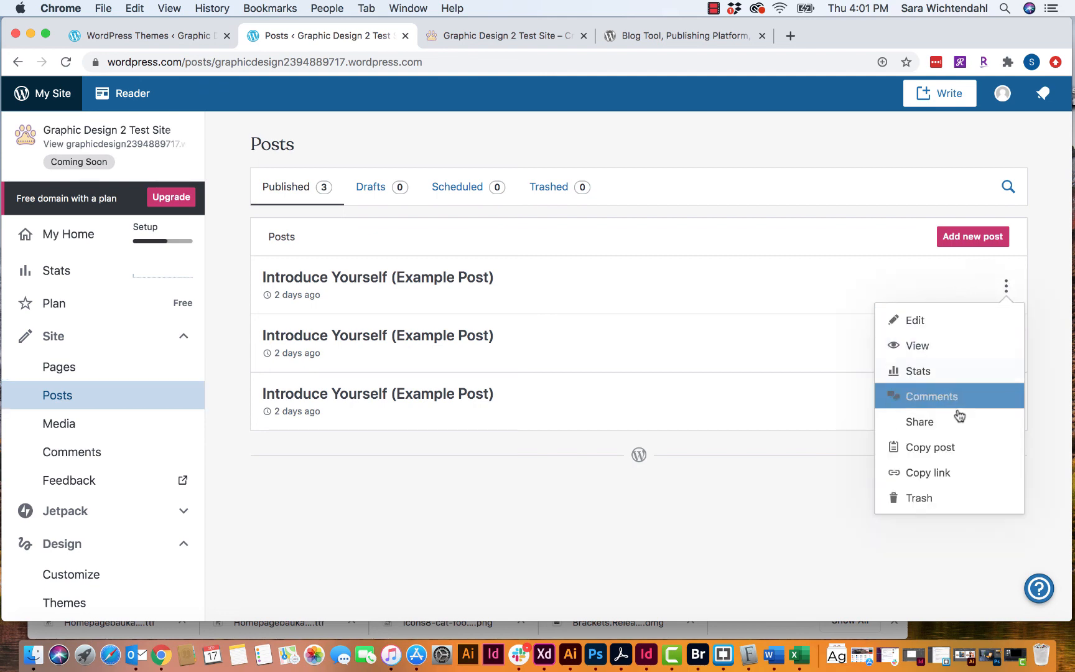
pyautogui.click(920, 505)
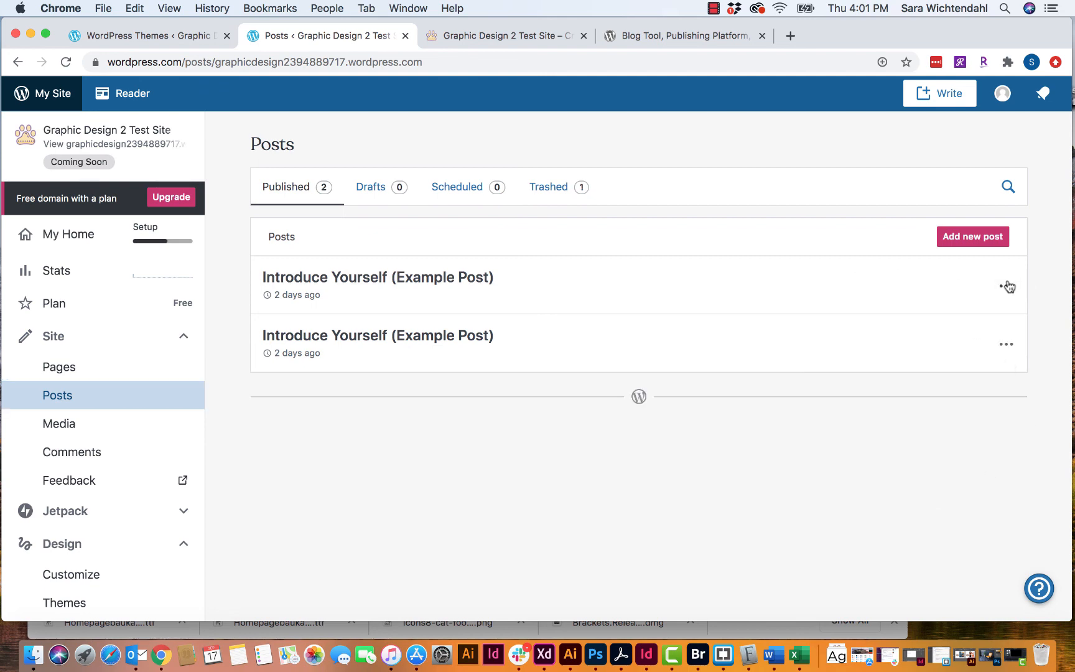
pyautogui.click(1006, 285)
pyautogui.click(949, 503)
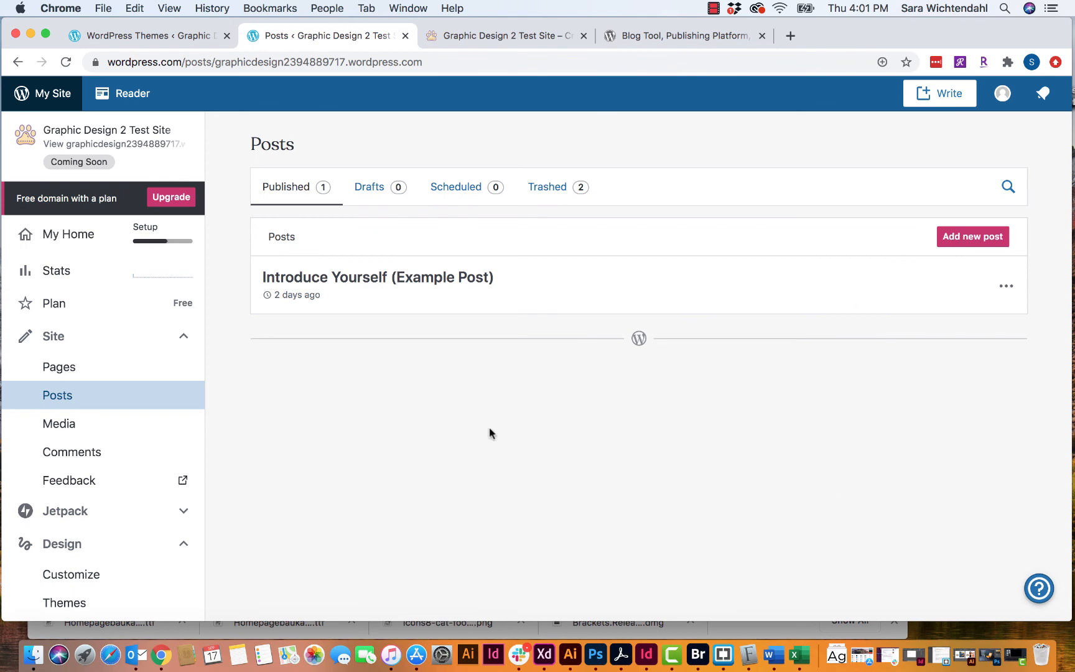
pyautogui.click(385, 285)
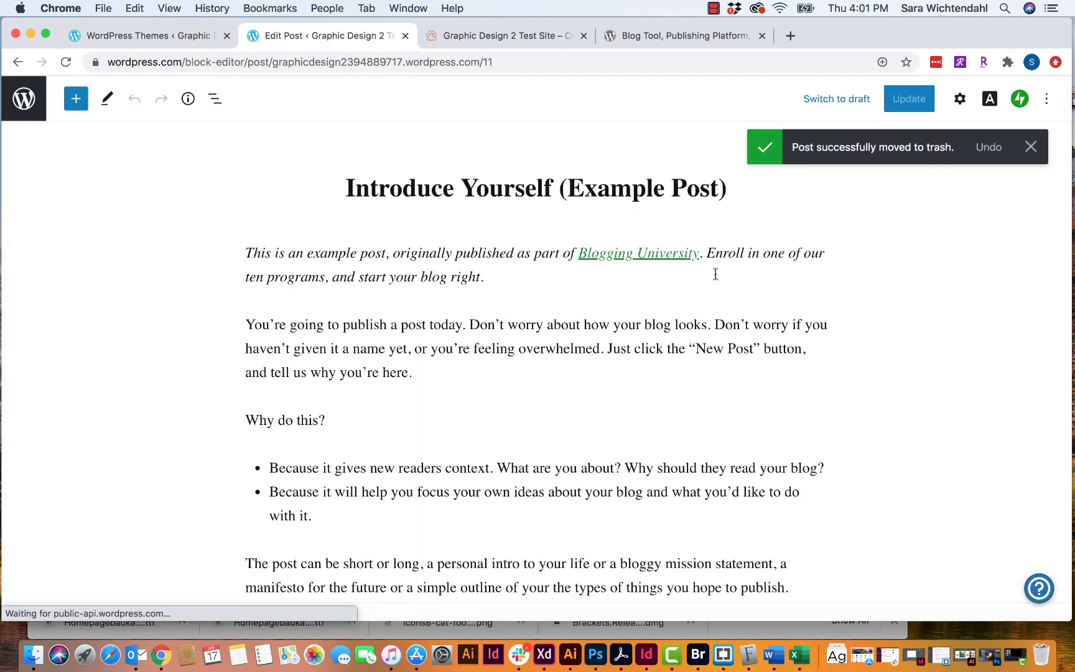
# - Dismiss the trash notice and delete the example post's italic intro text
pyautogui.click(1038, 152)
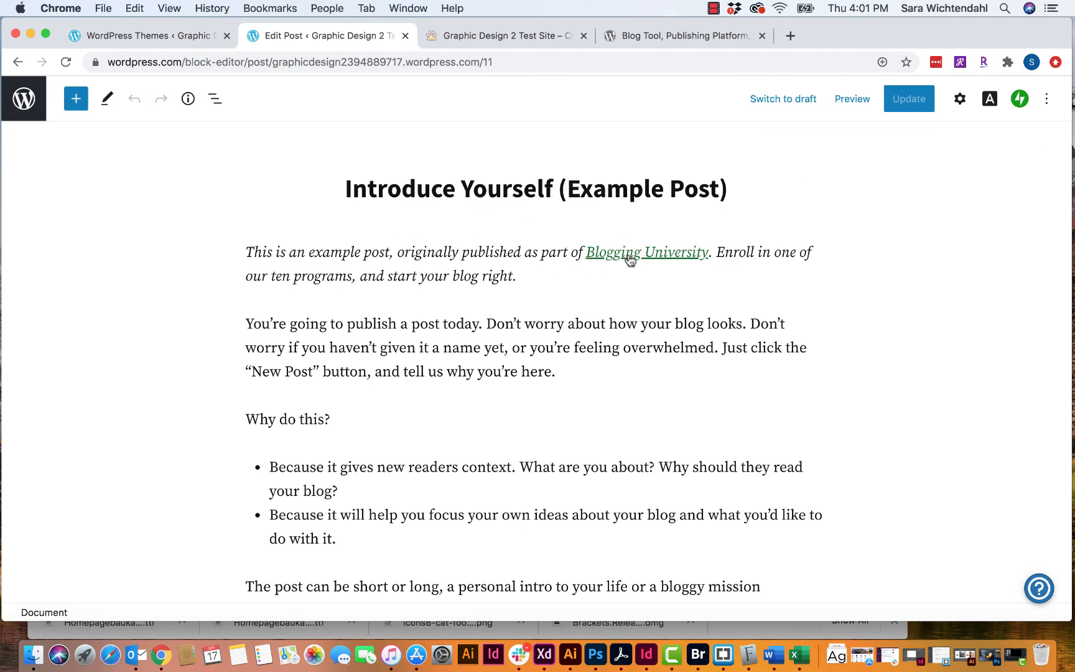
pyautogui.scroll(-10, 629, 255)
pyautogui.scroll(-11, 628, 255)
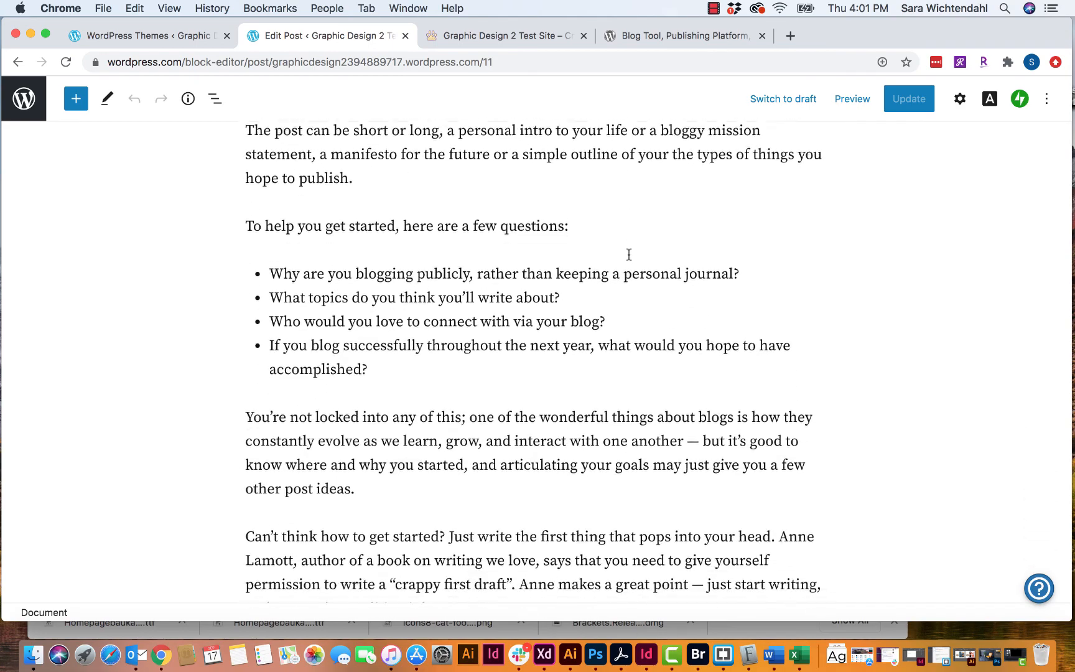
pyautogui.scroll(20, 630, 258)
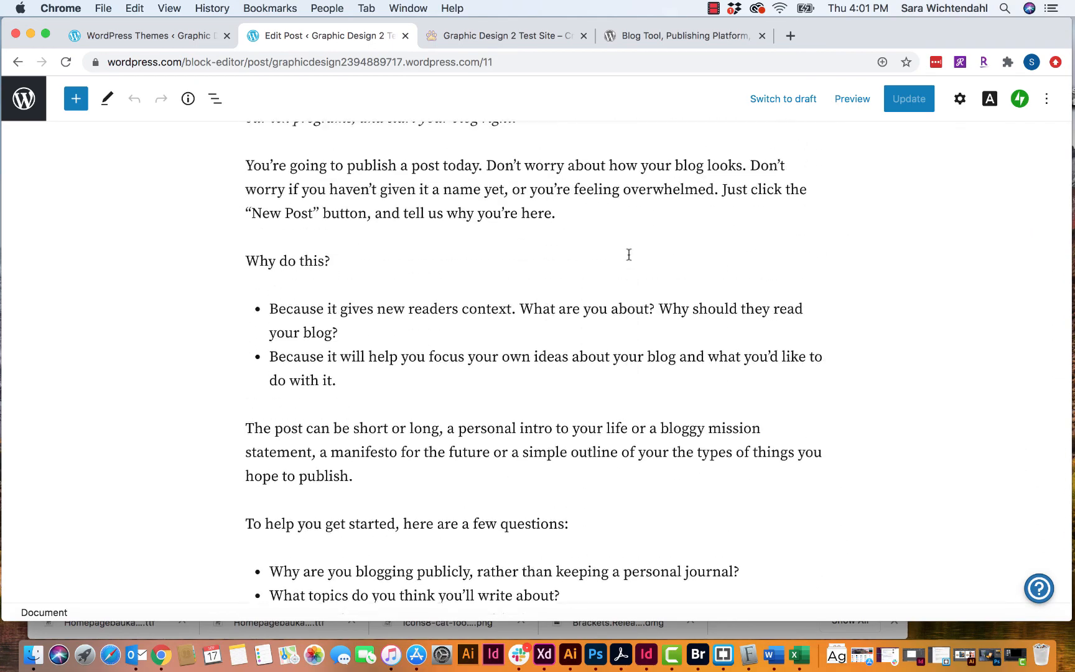
pyautogui.click(254, 252)
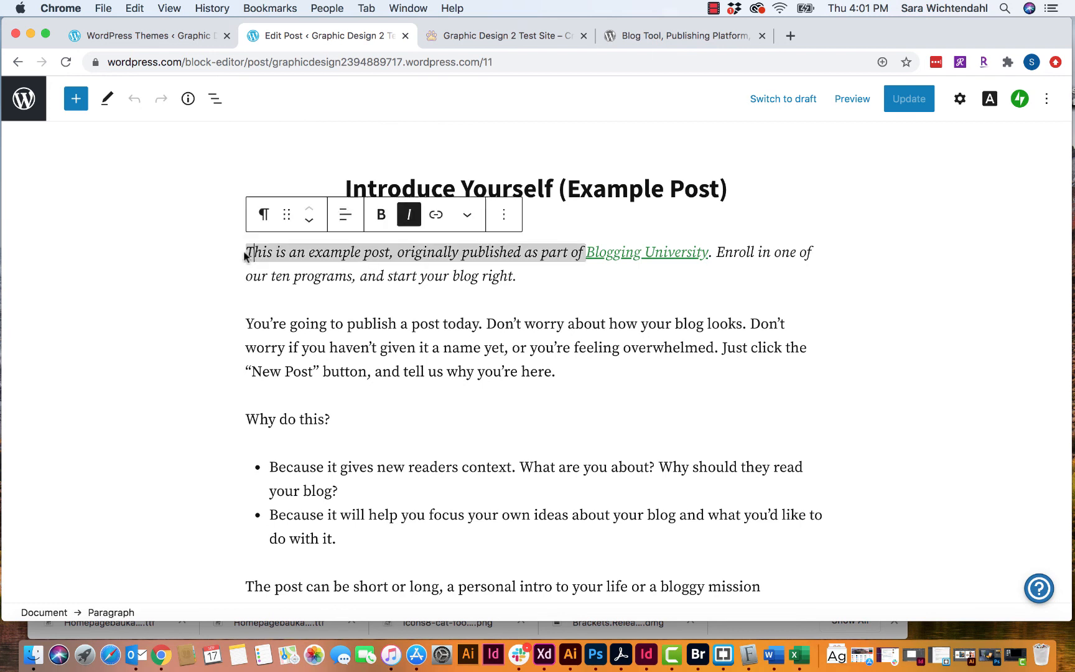
pyautogui.tripleClick(509, 286)
pyautogui.click(505, 284)
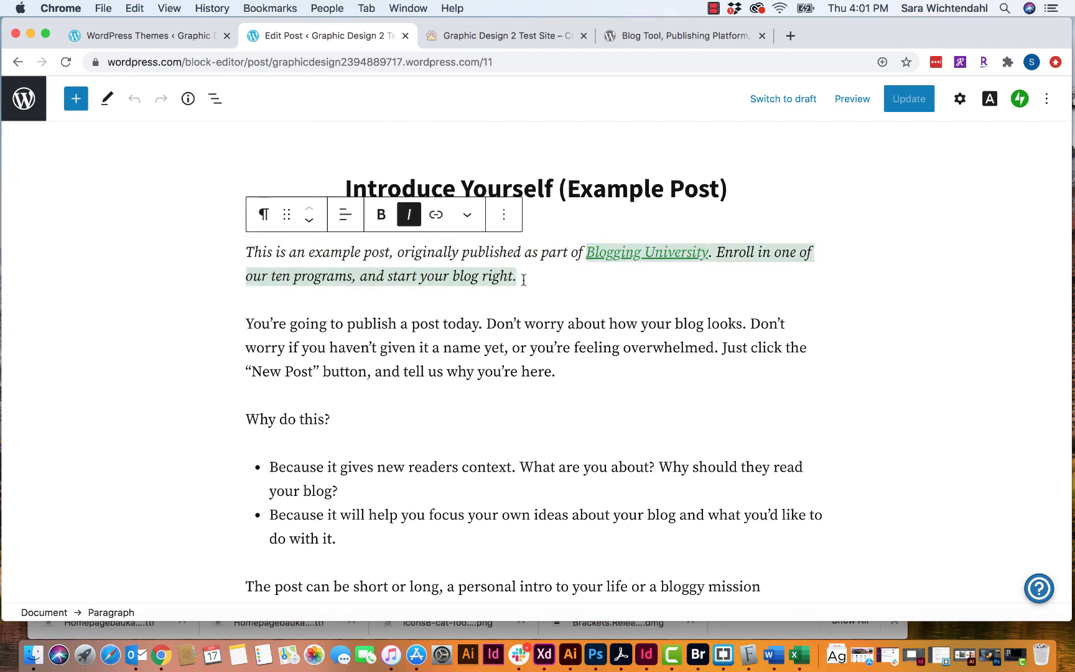
pyautogui.moveTo(518, 277); pyautogui.dragTo(280, 252)
pyautogui.press('BackSpace')
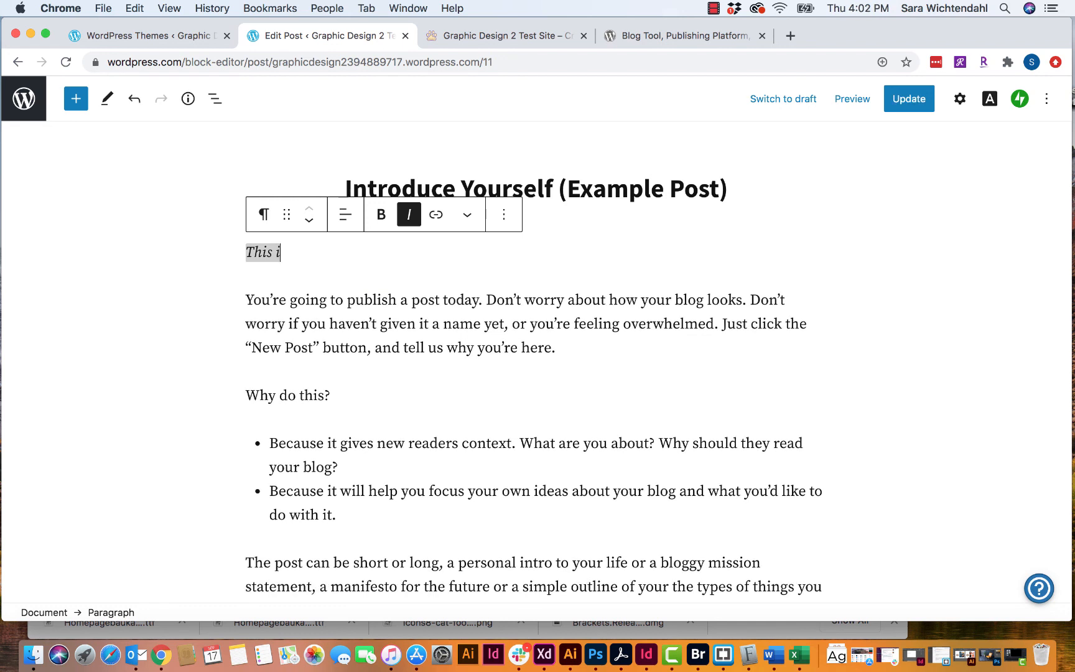
pyautogui.press('BackSpace')
pyautogui.press('BackSpace')
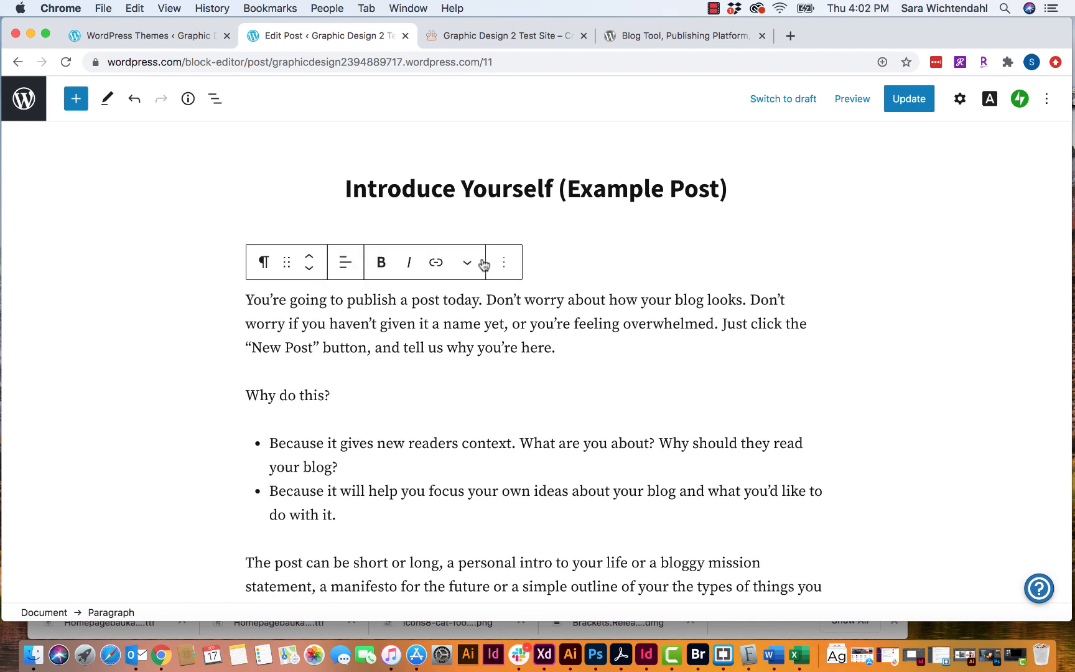
# - Remove the paragraph about publishing a post today and select the post title
pyautogui.click(504, 262)
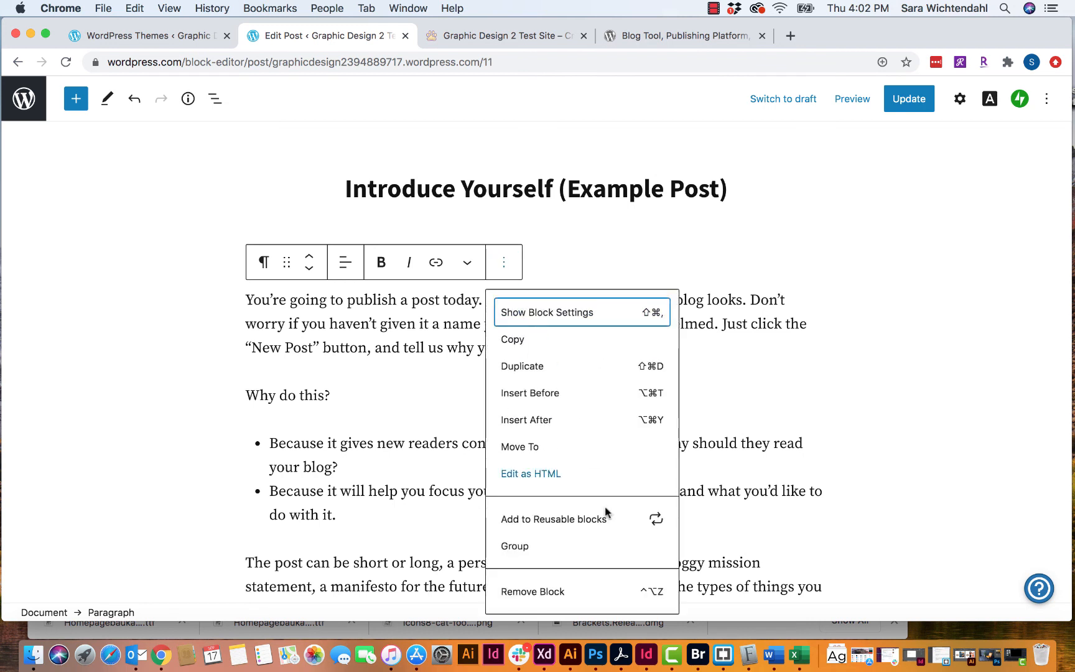
pyautogui.click(562, 588)
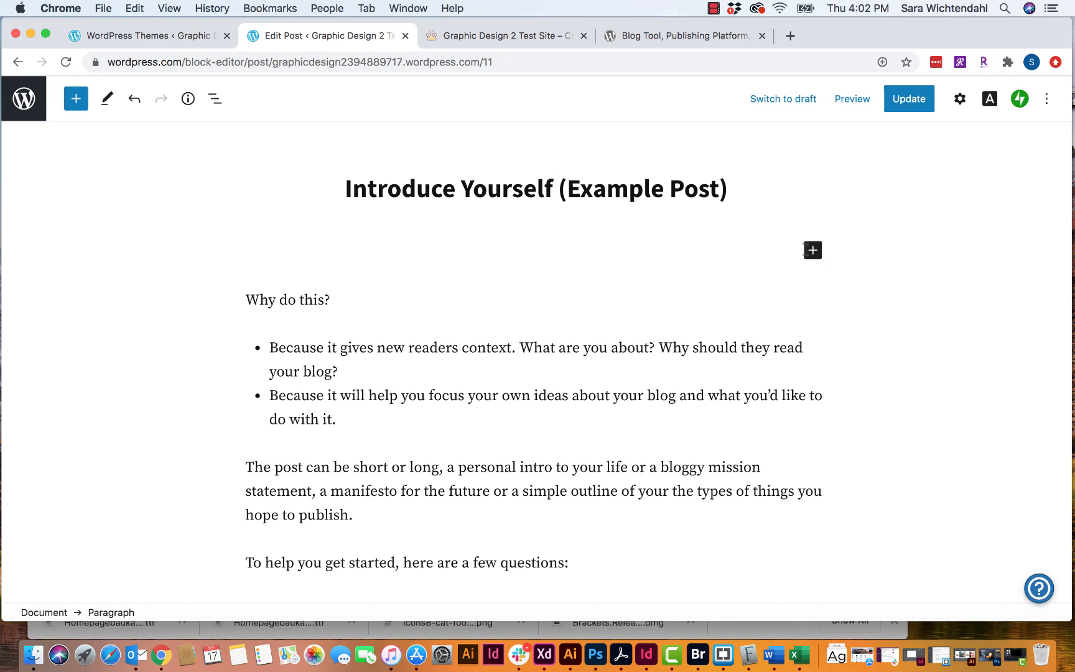
pyautogui.click(661, 188)
pyautogui.moveTo(733, 192); pyautogui.dragTo(329, 193)
# - Title the post 'Brand New Post' and write 'I'm going to type here and then add an image.'
pyautogui.write('Bran')
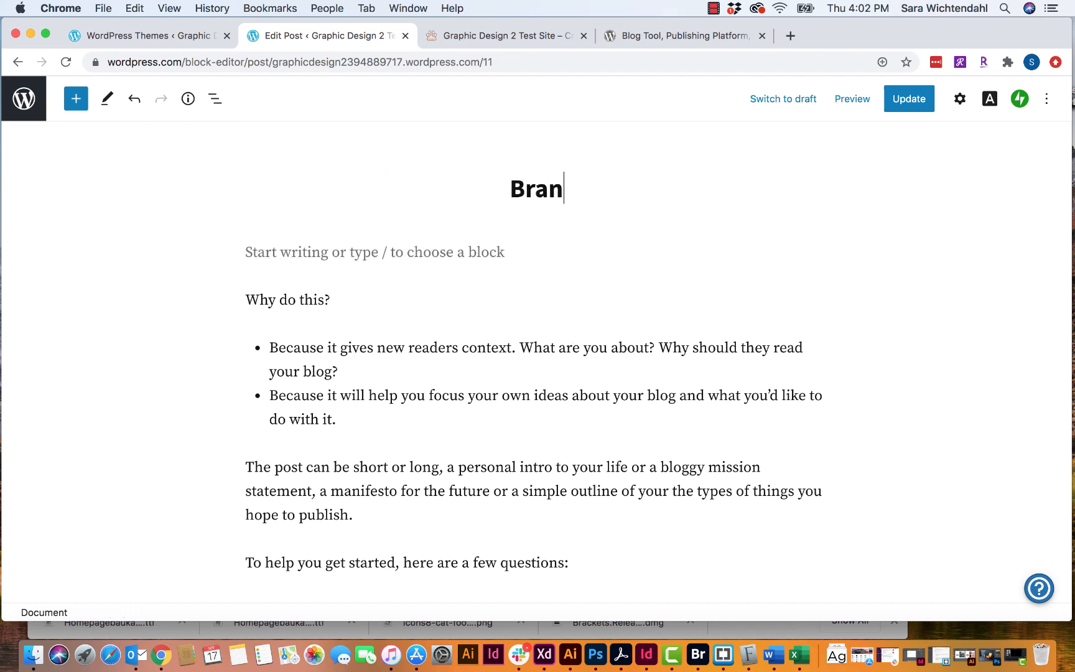
pyautogui.write('d New Post')
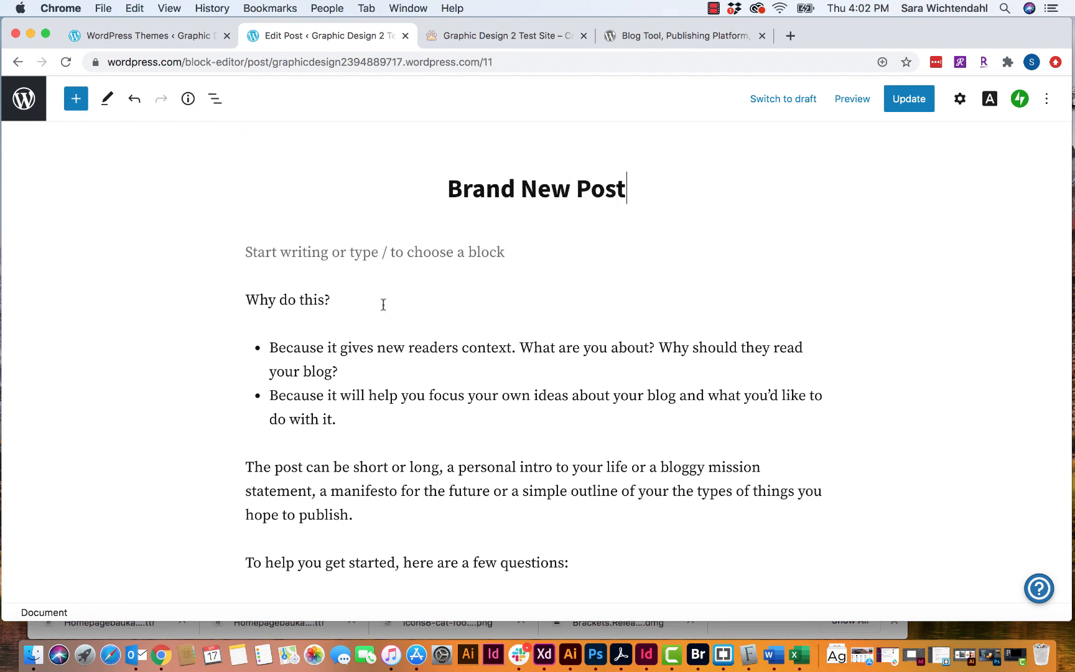
pyautogui.click(404, 257)
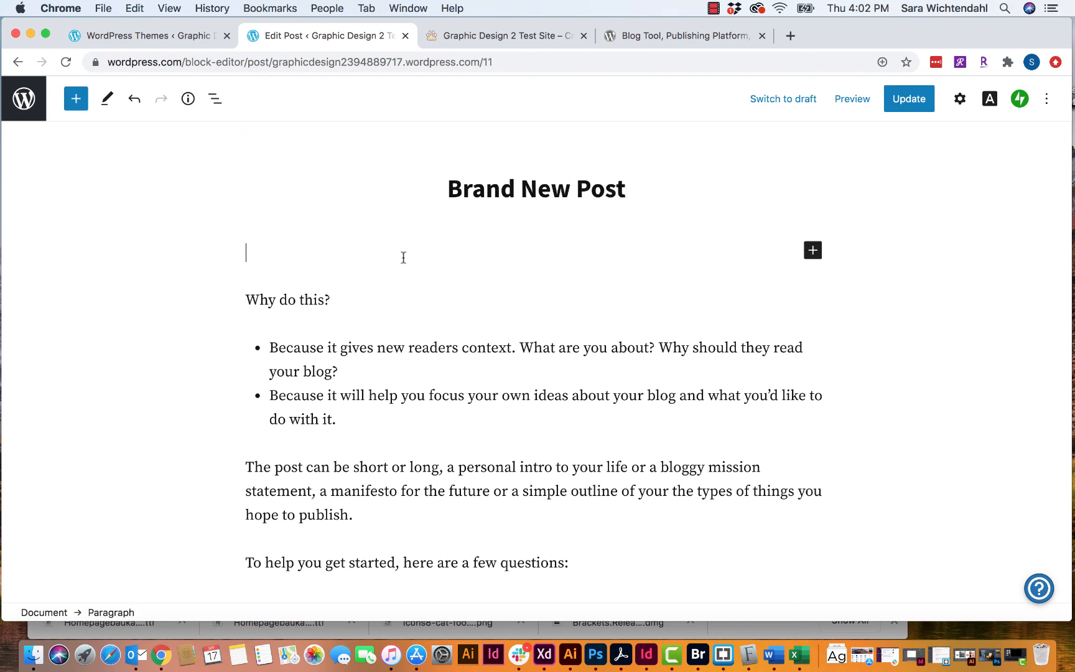
pyautogui.write("I'm going to ")
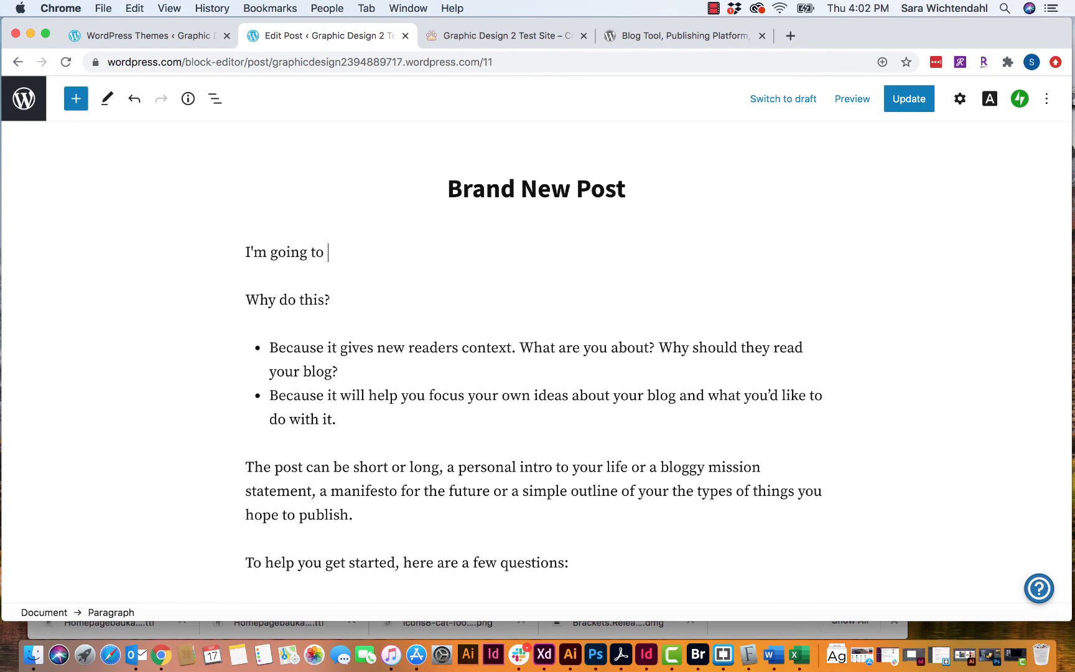
pyautogui.write('type here and then add an')
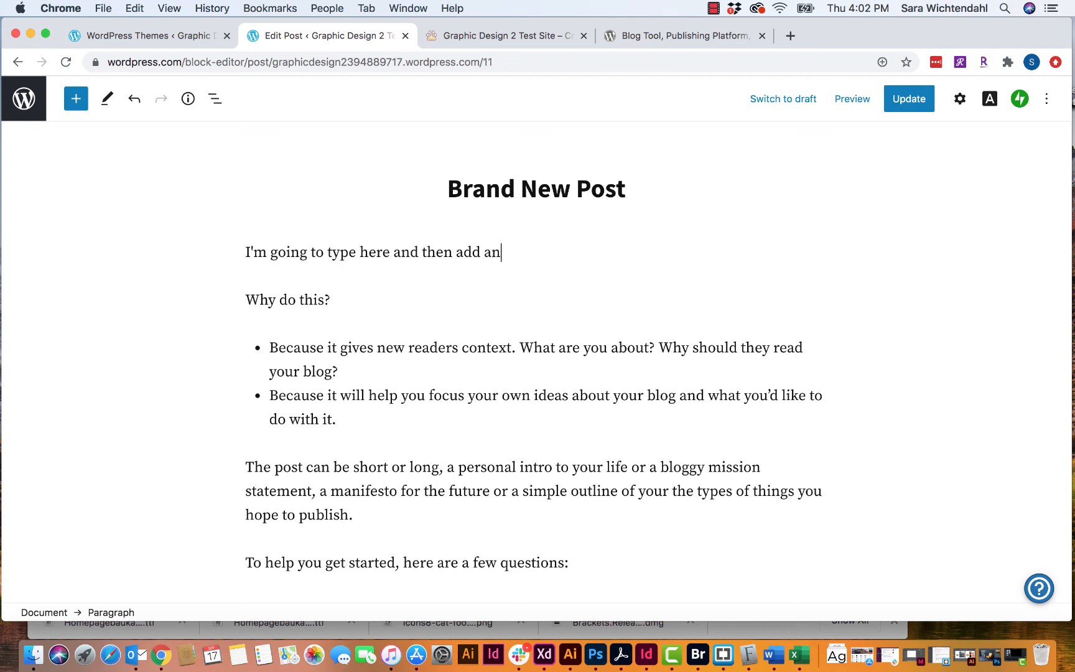
pyautogui.write(' image.')
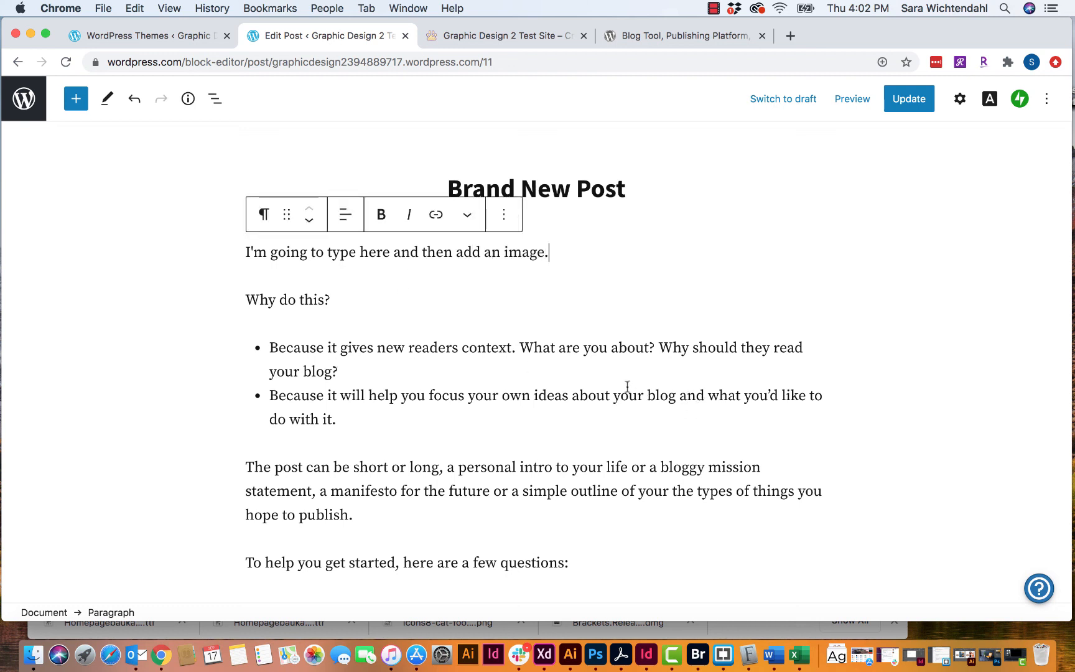
# - Remove the bulleted list block under Why do this?, returning to the first paragraph's end
pyautogui.click(449, 396)
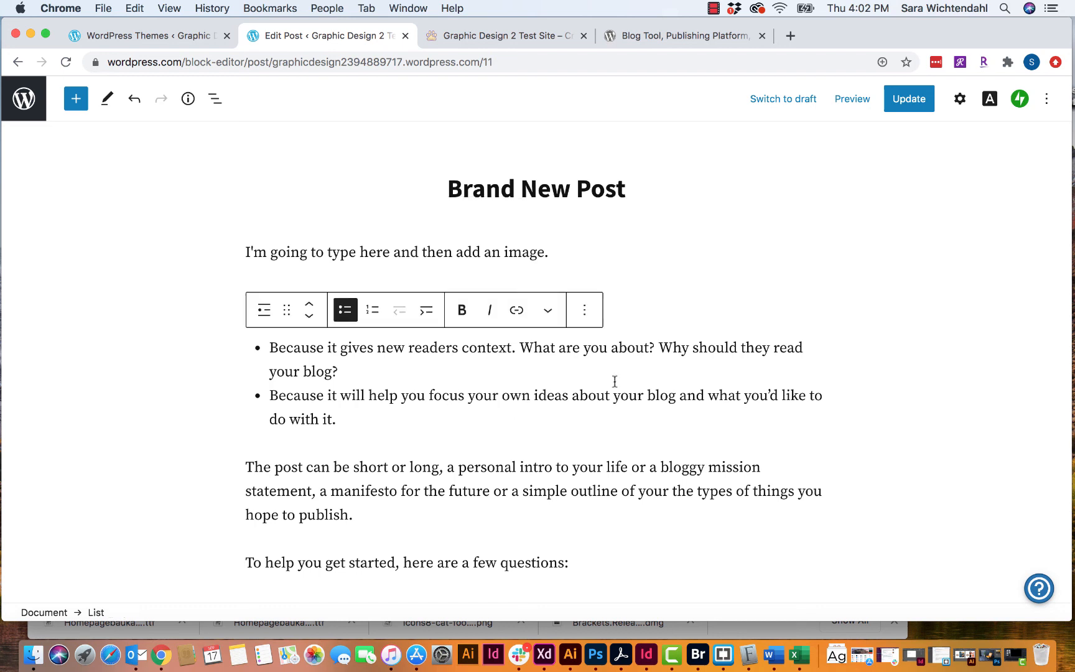
pyautogui.click(587, 313)
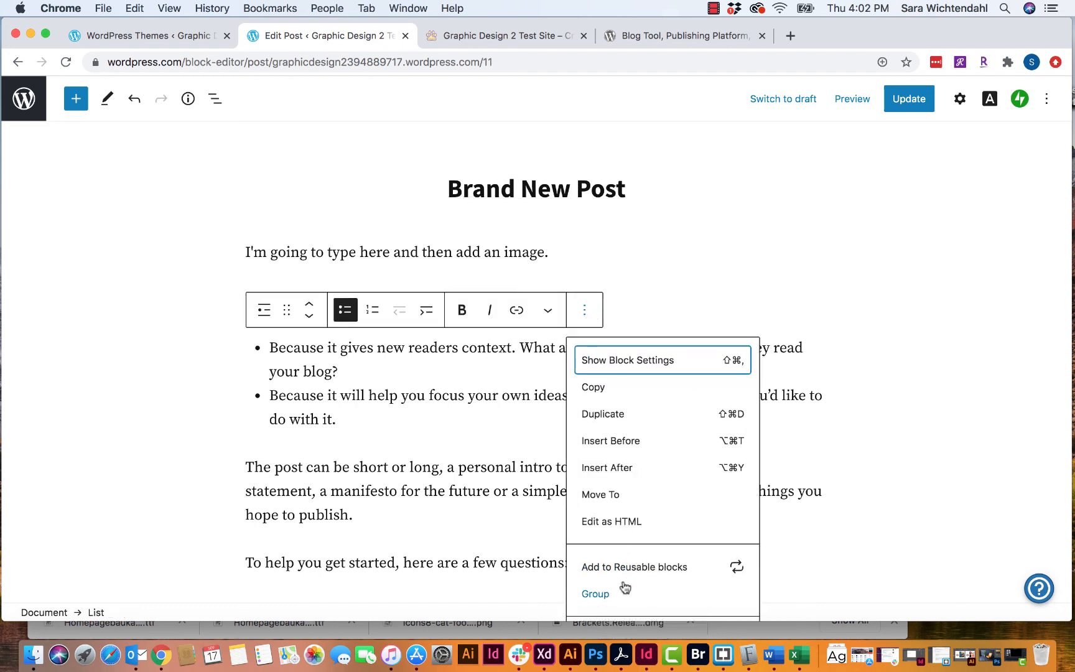
pyautogui.scroll(-2, 661, 534)
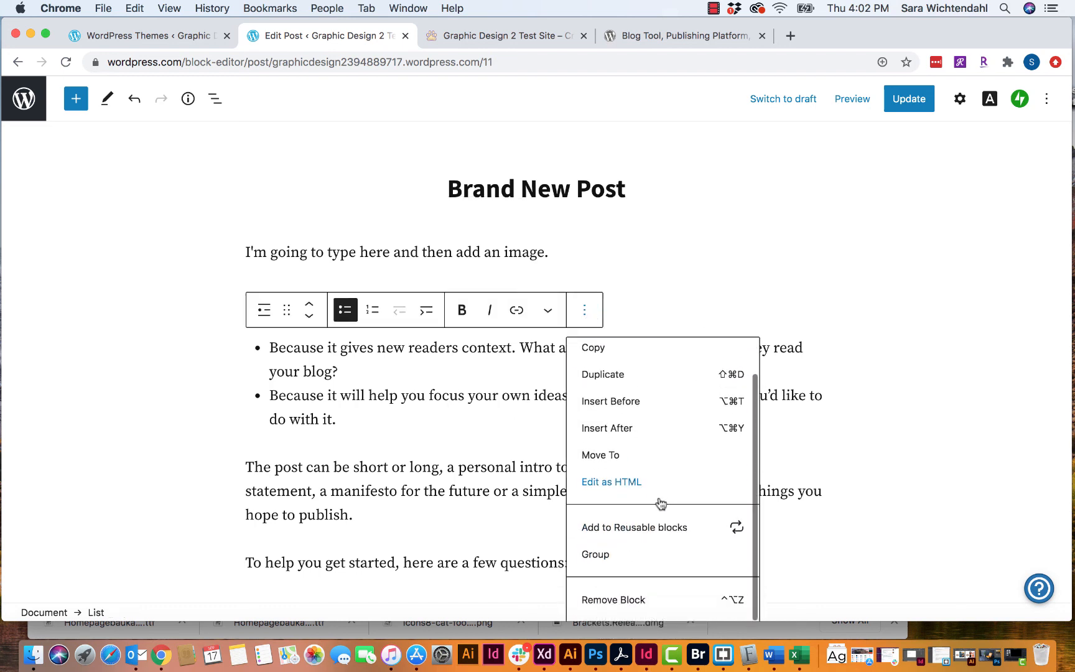
pyautogui.click(614, 598)
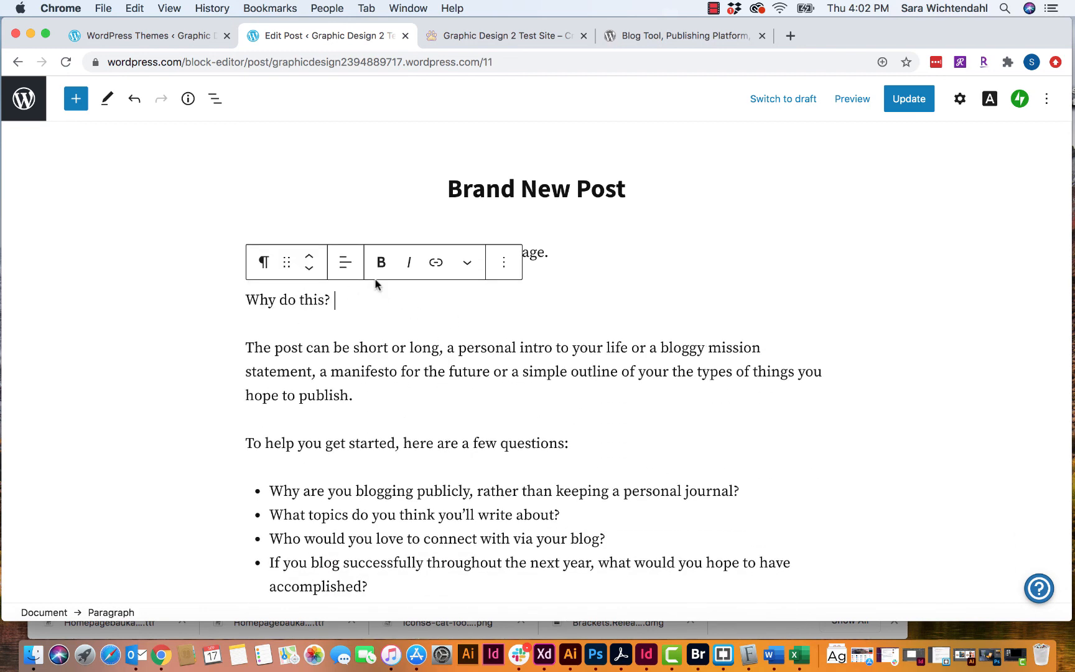
pyautogui.click(430, 348)
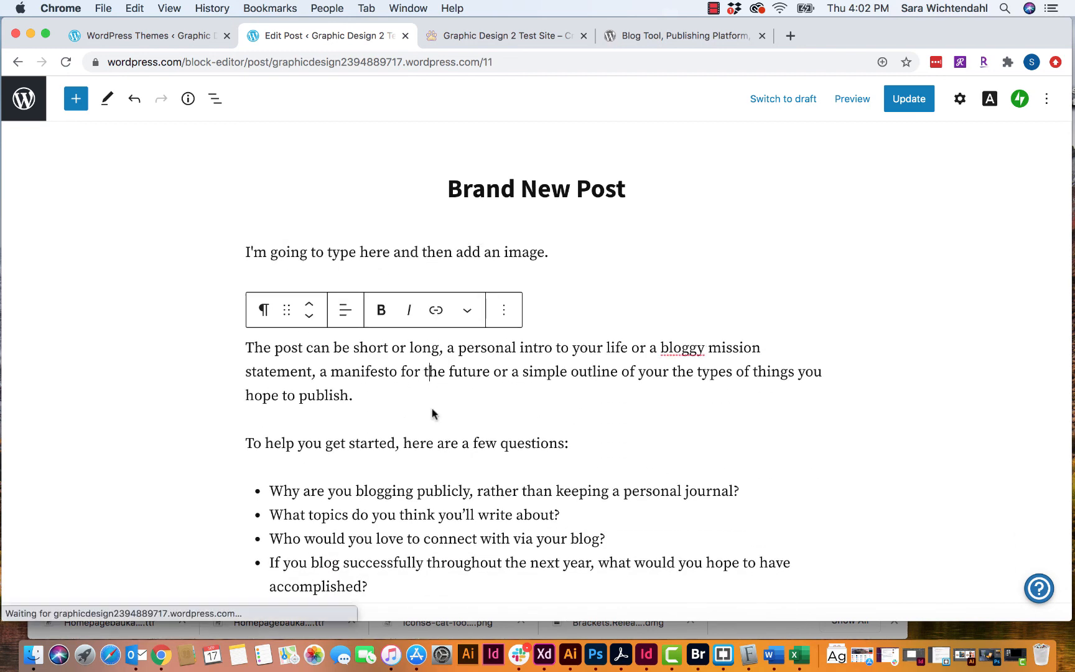
pyautogui.click(573, 277)
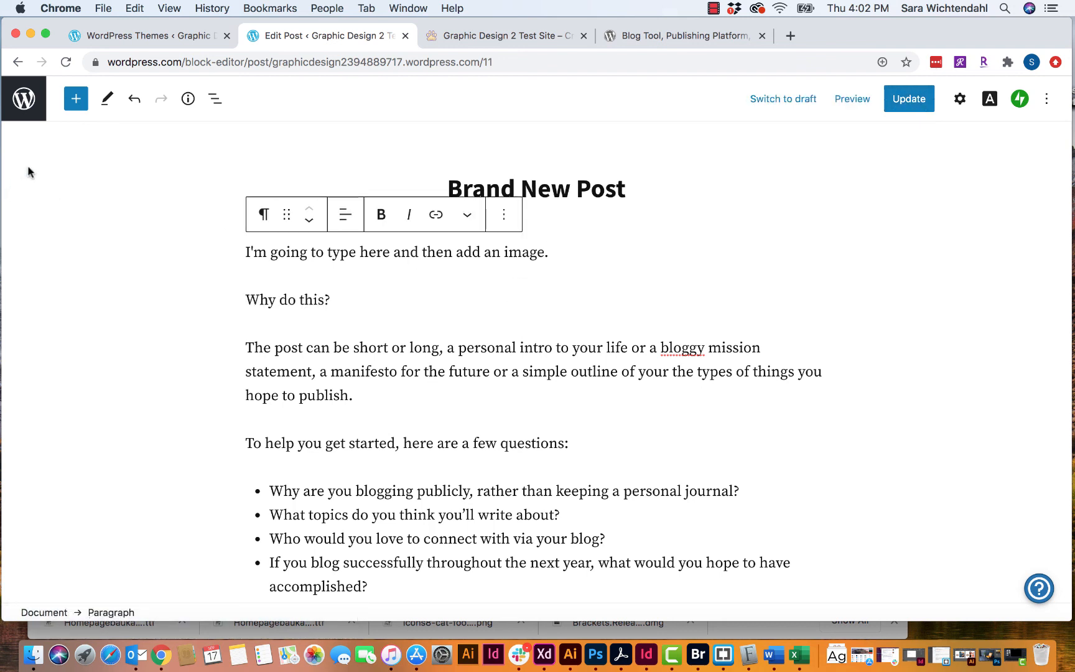
# - Add an Image block with AdobeStock_108594979.jpeg uploaded below the first paragraph
pyautogui.click(76, 98)
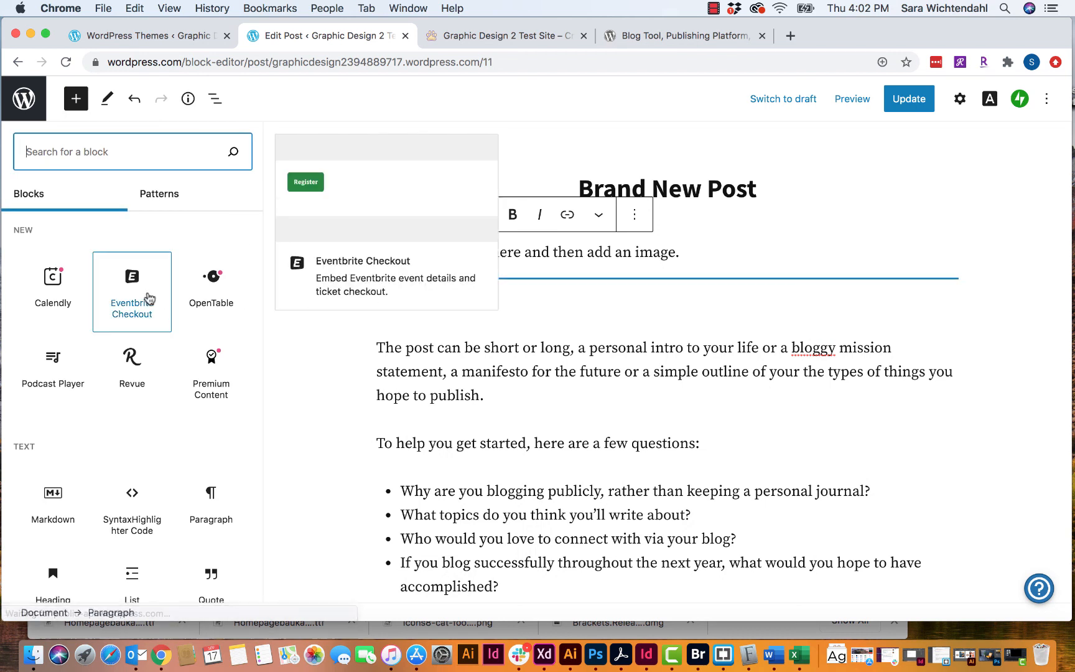
pyautogui.scroll(-5, 109, 405)
pyautogui.scroll(-3, 111, 407)
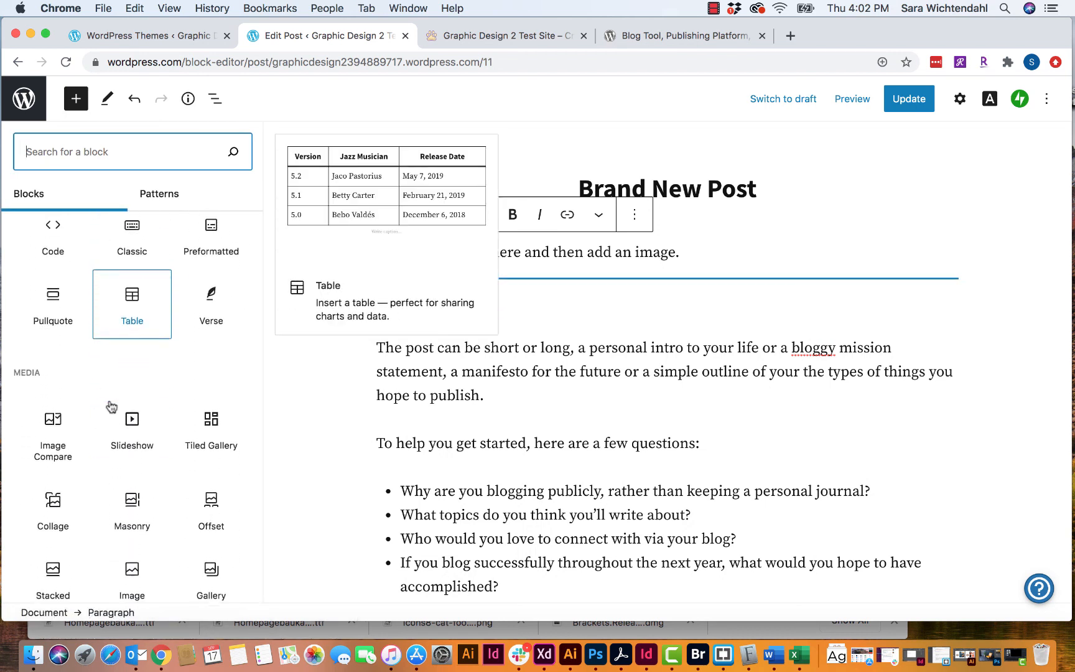
pyautogui.scroll(-2, 138, 471)
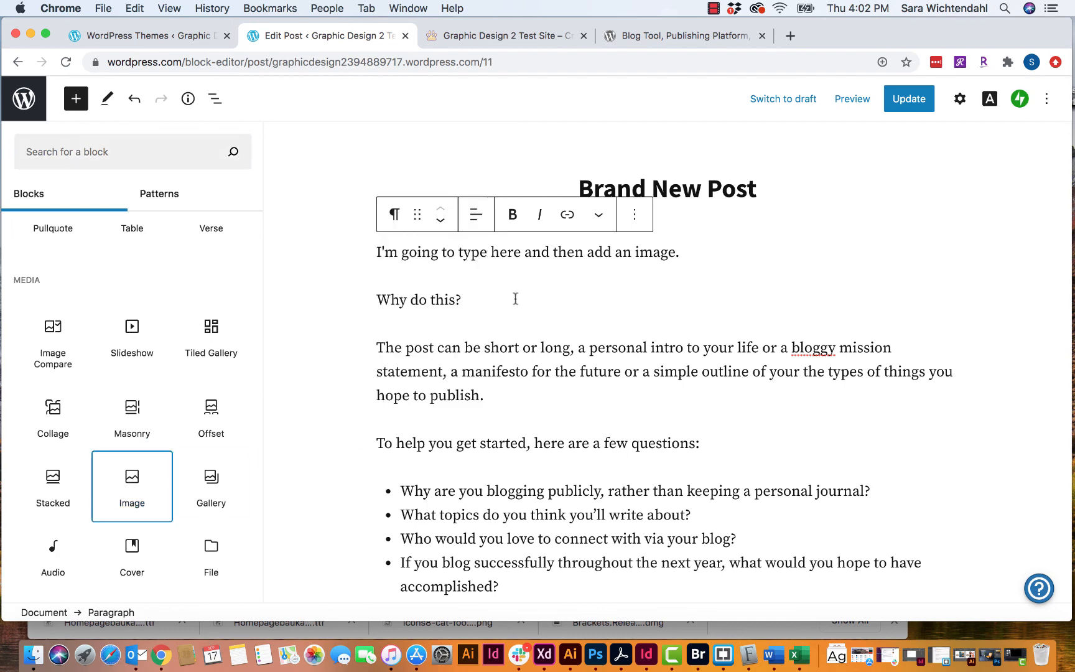
pyautogui.click(127, 488)
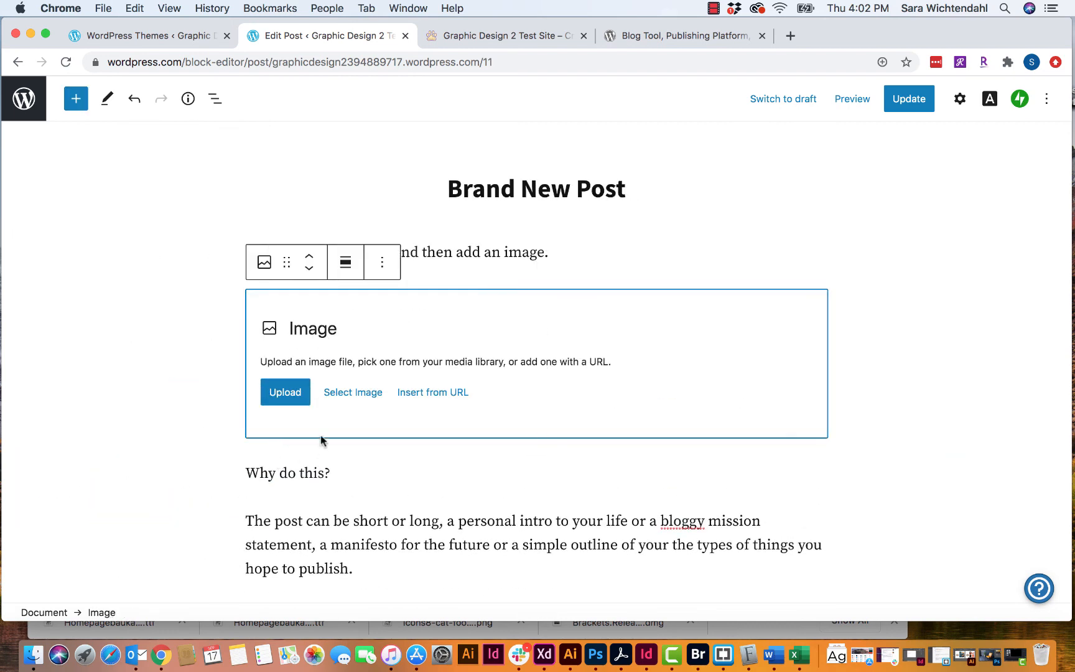
pyautogui.click(287, 393)
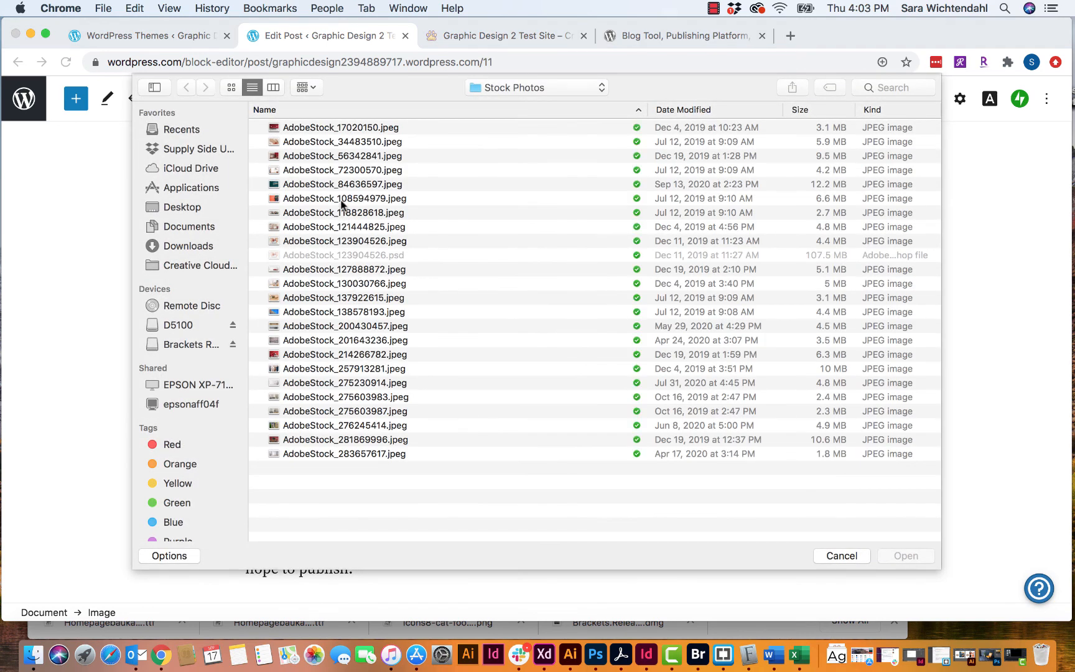
pyautogui.click(343, 199)
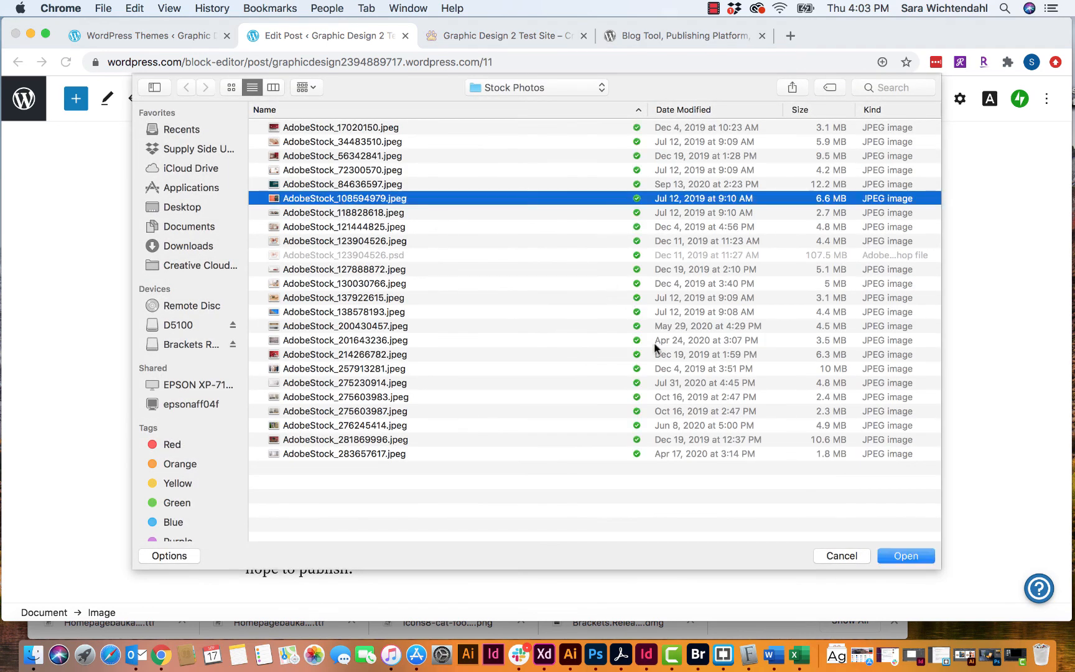
pyautogui.click(902, 556)
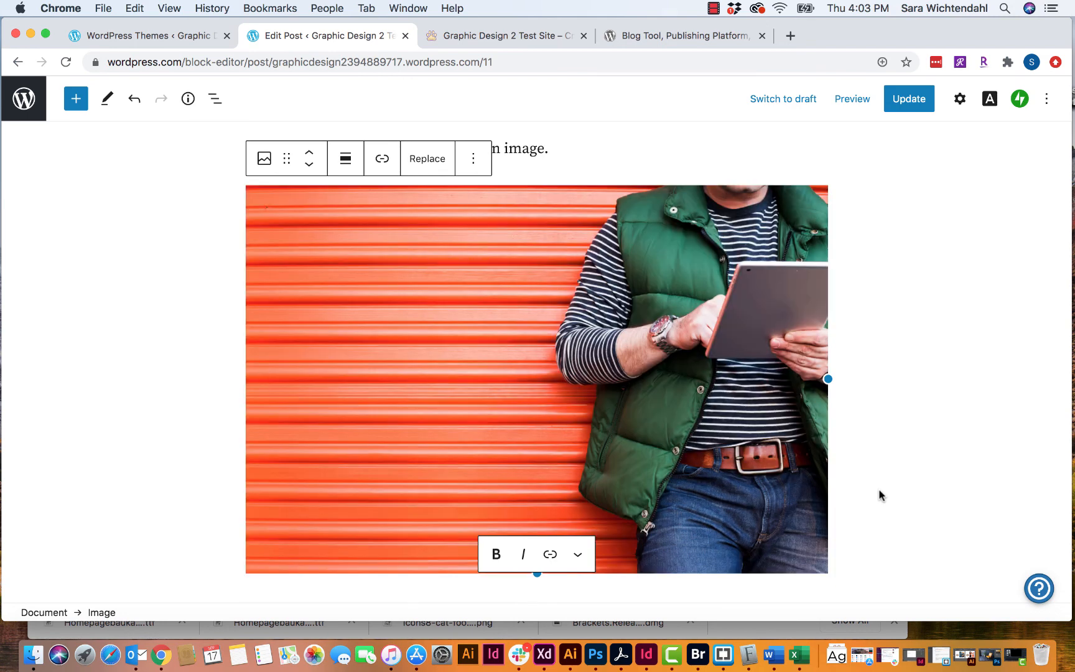
# - Deselect the new photo and update the published post
pyautogui.scroll(-3, 940, 395)
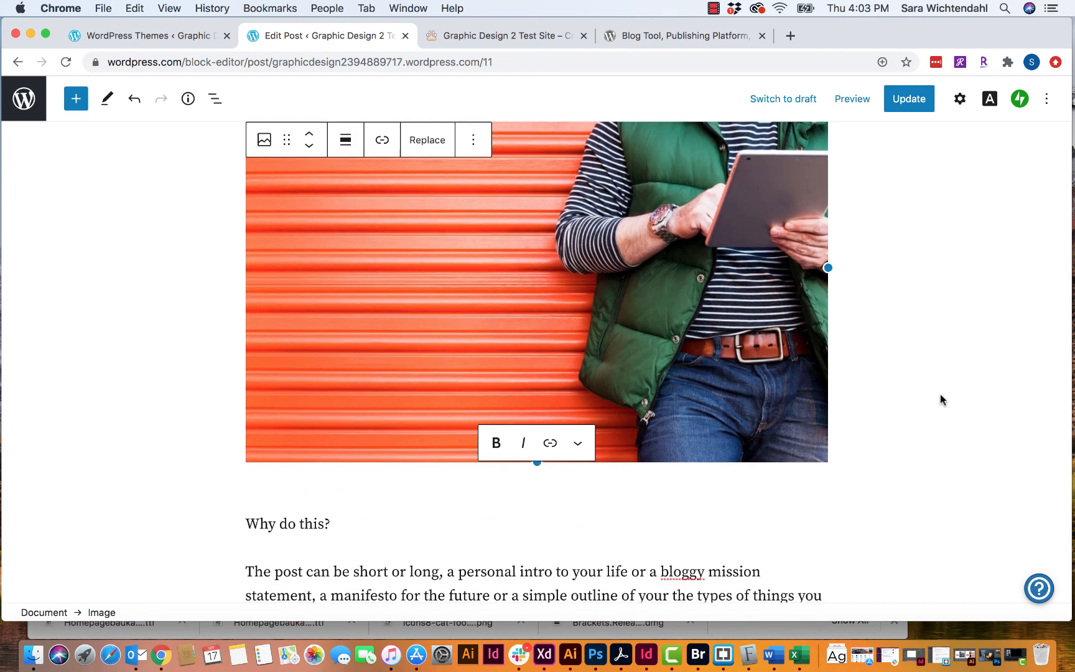
pyautogui.click(947, 439)
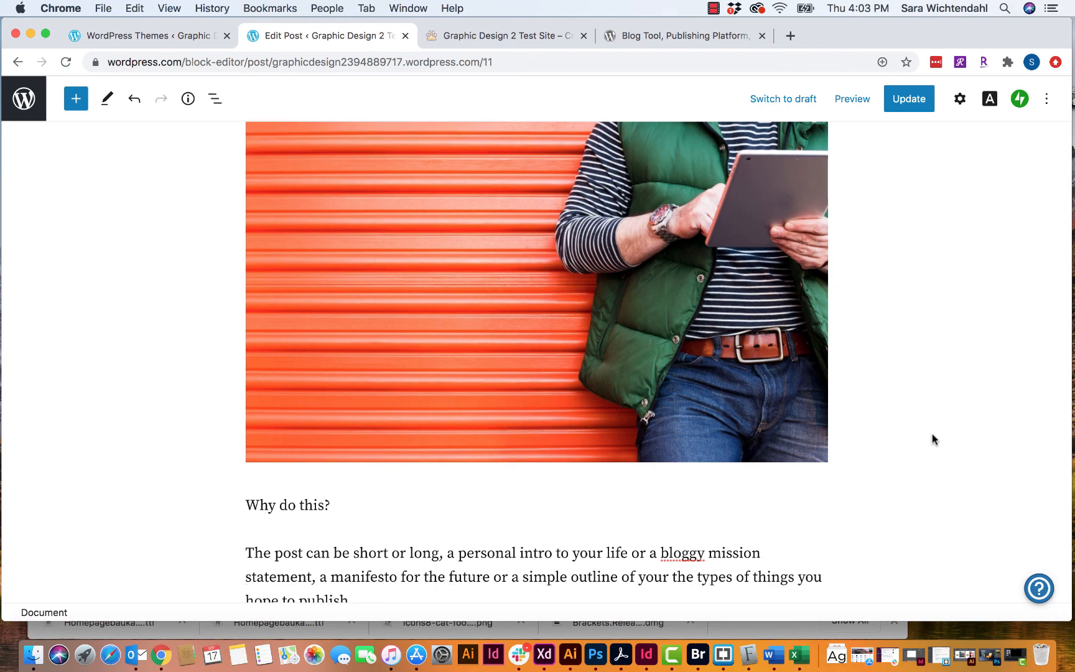
pyautogui.scroll(-10, 828, 480)
pyautogui.scroll(8, 828, 480)
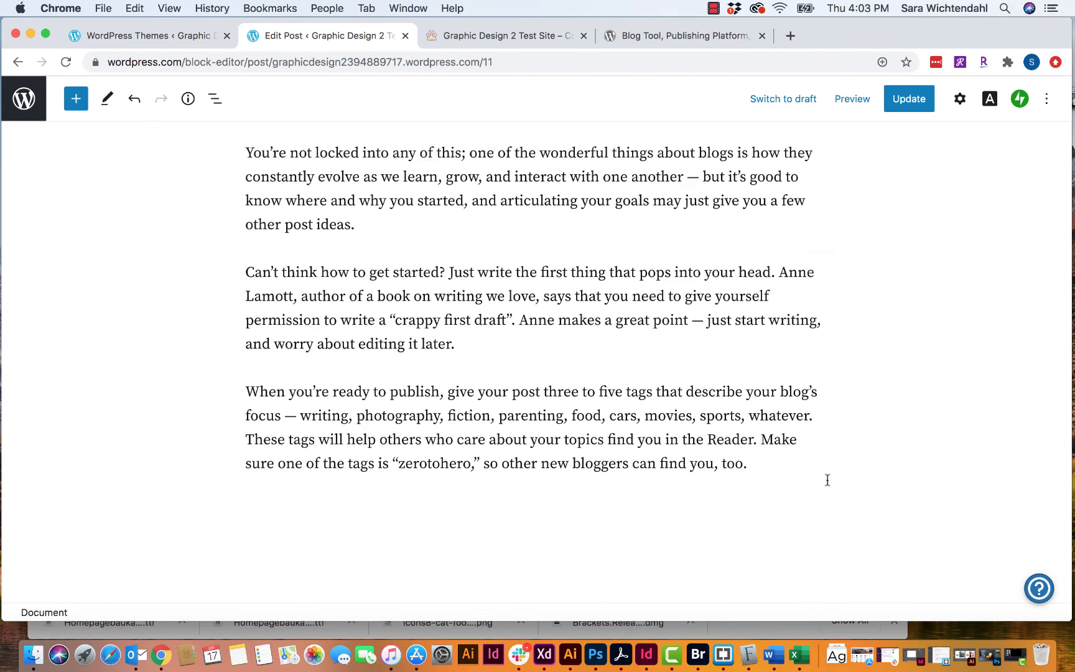
pyautogui.scroll(5, 828, 480)
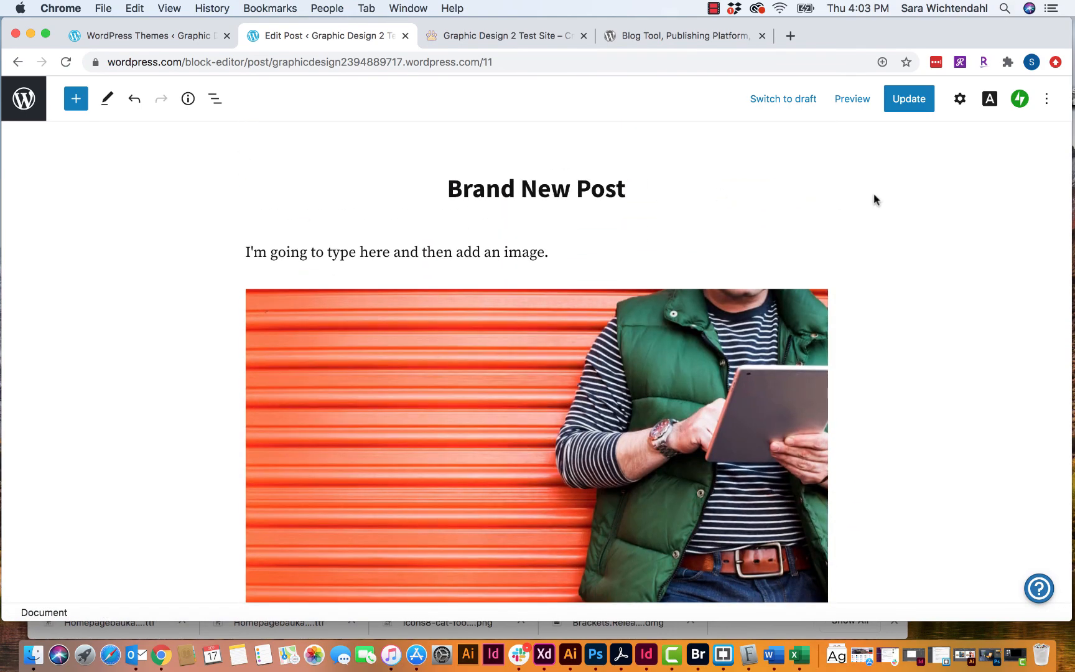
pyautogui.click(909, 100)
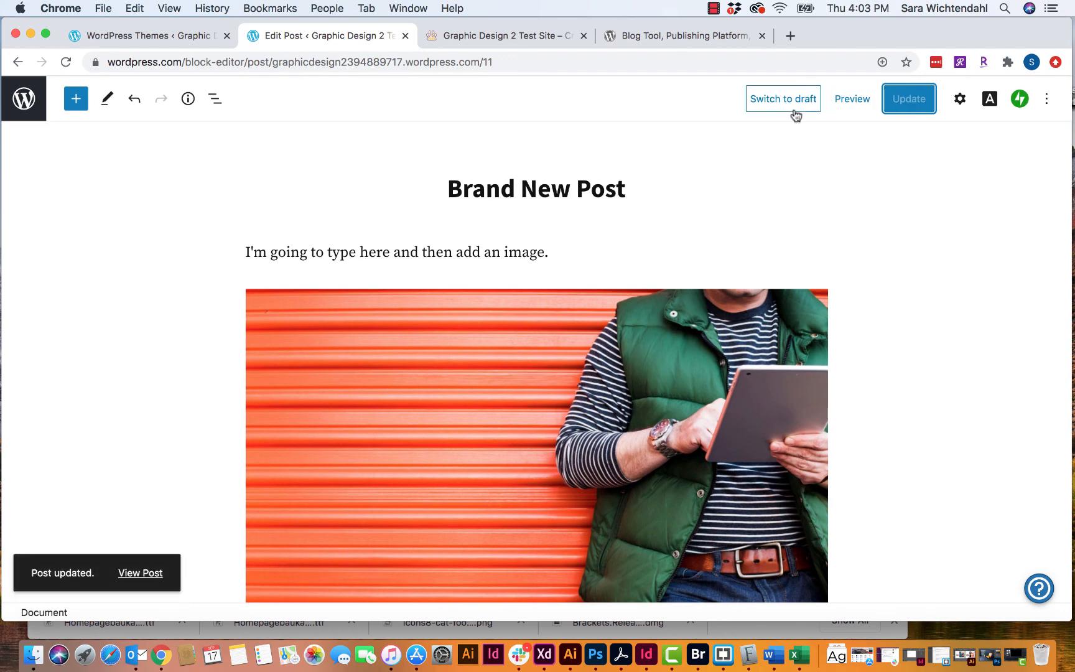
# - View the live Brand New Post and scroll through its sentence and orange-wall photo
pyautogui.click(145, 578)
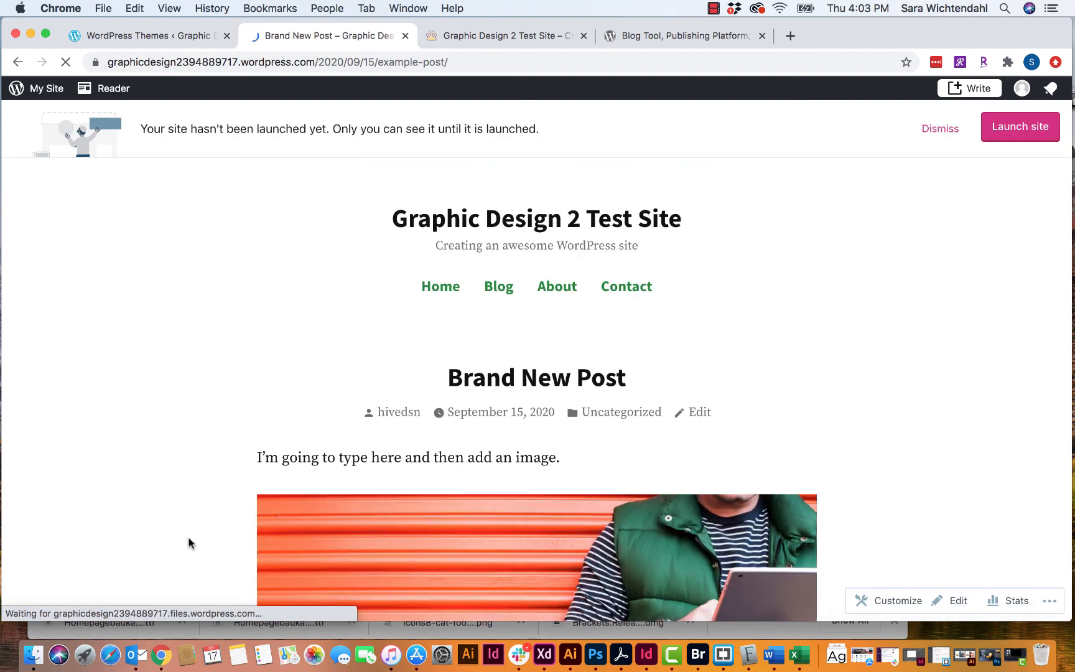
pyautogui.scroll(-5, 276, 425)
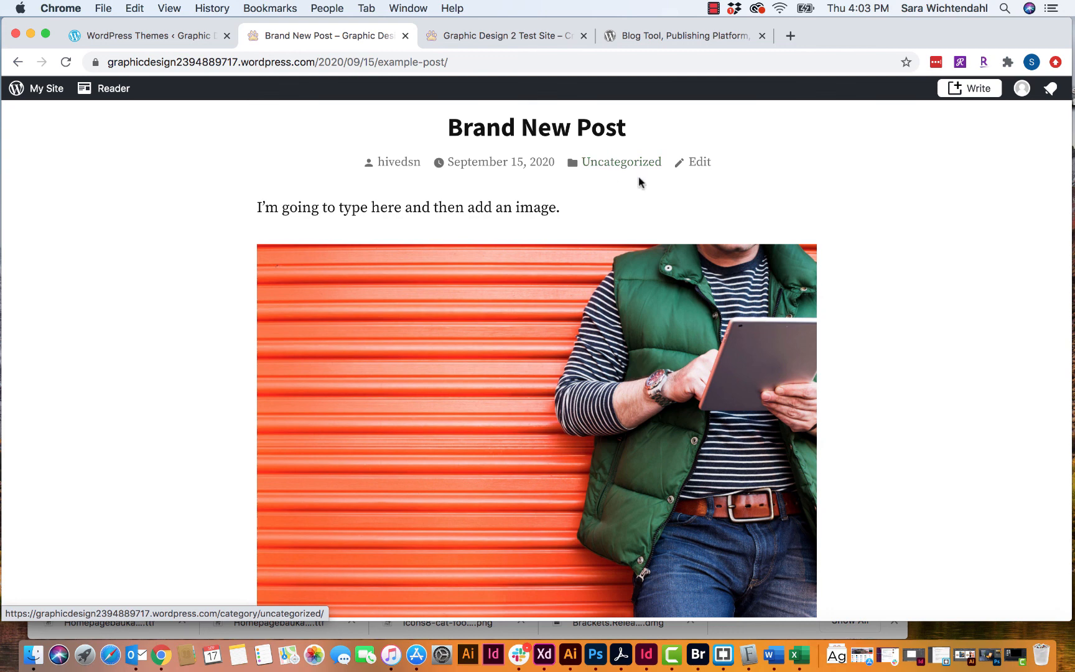
pyautogui.scroll(-4, 777, 184)
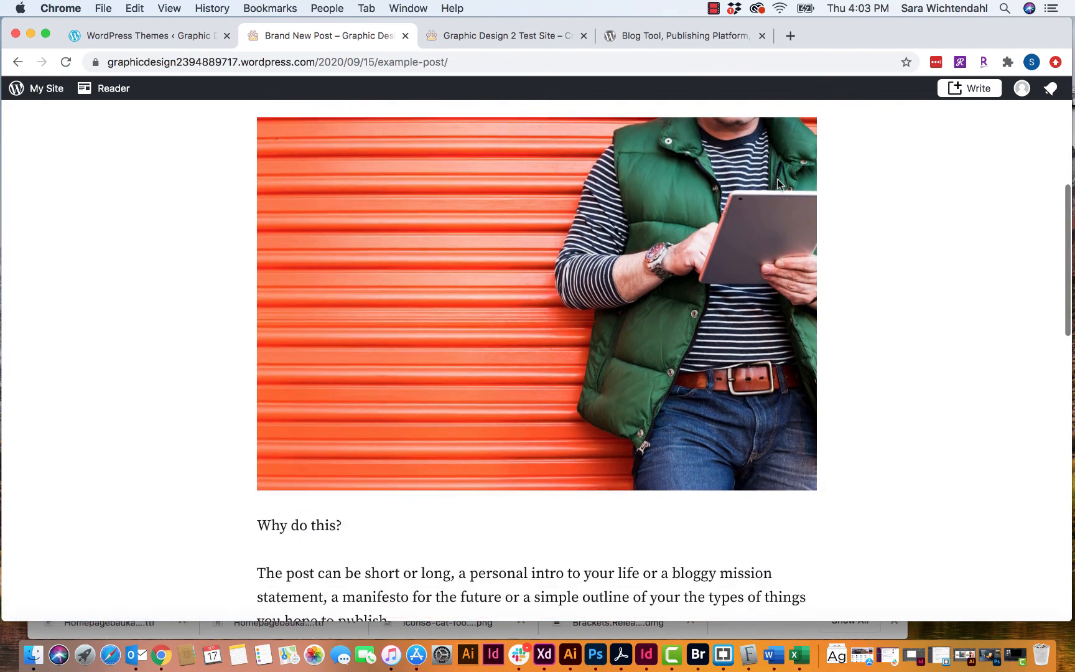
pyautogui.scroll(8, 777, 184)
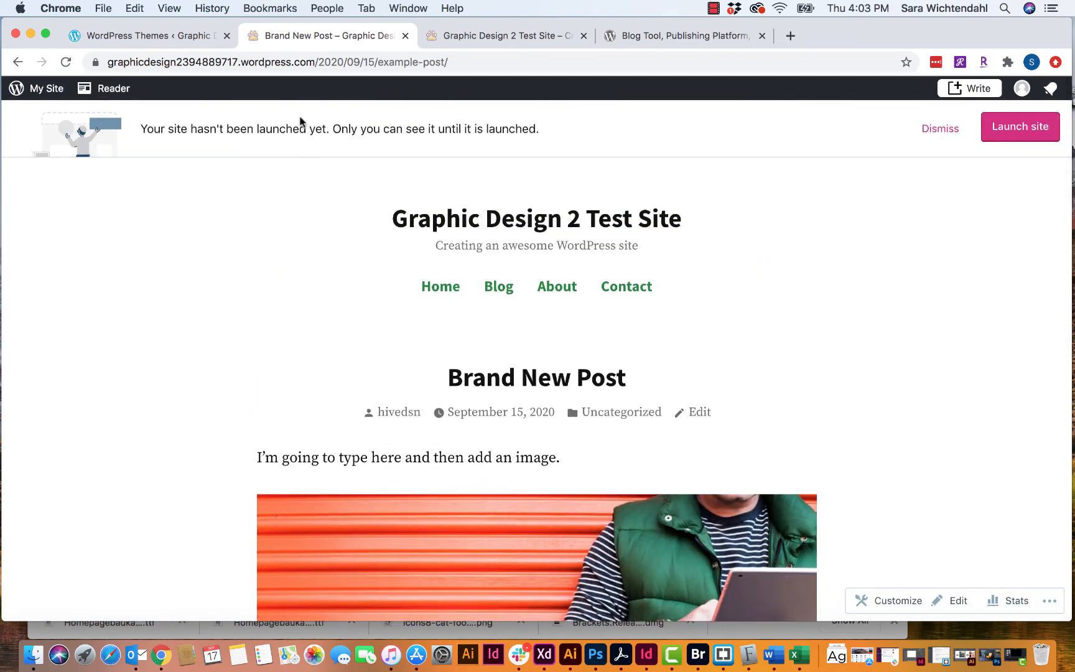
pyautogui.scroll(-10, 493, 312)
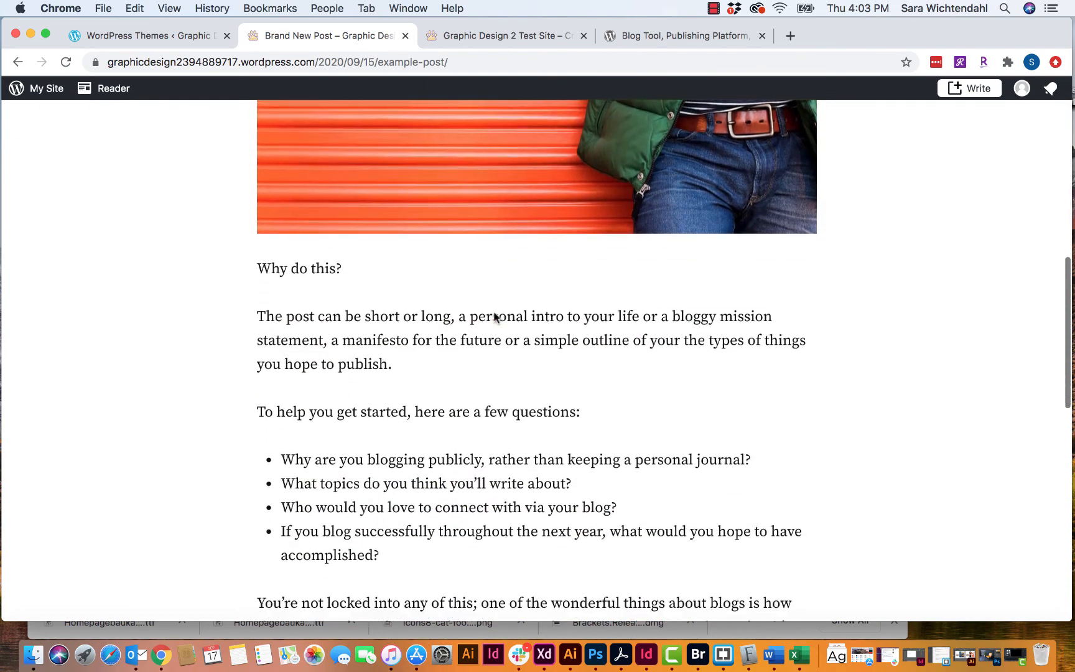
pyautogui.scroll(10, 495, 317)
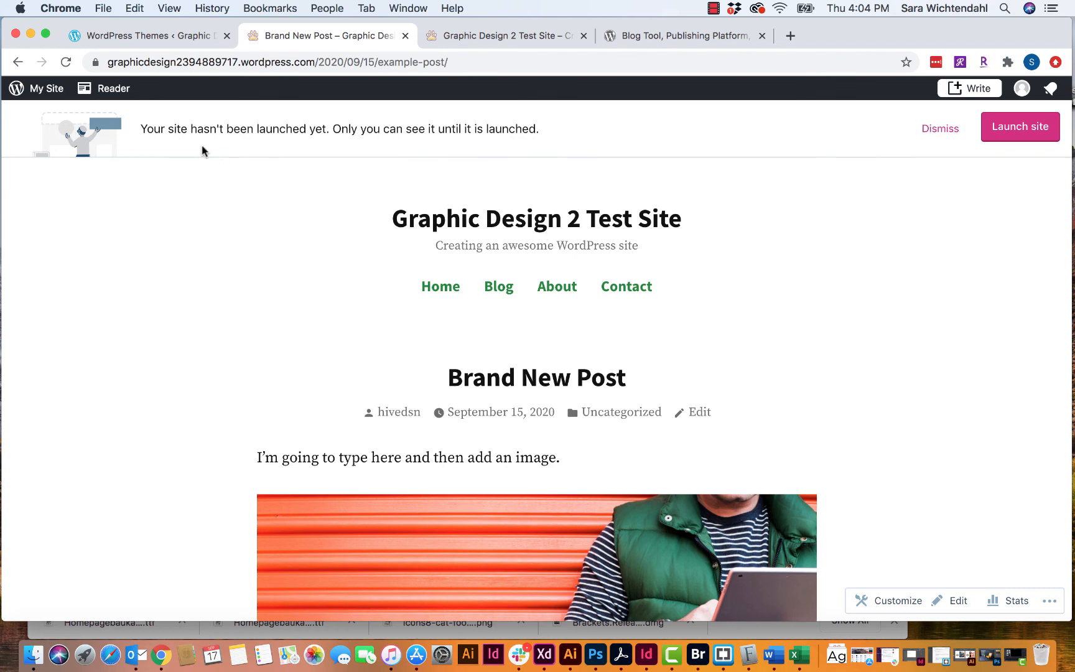
# - From the site dashboard, launch the Customizer for Graphic Design 2 Test Site
pyautogui.click(48, 91)
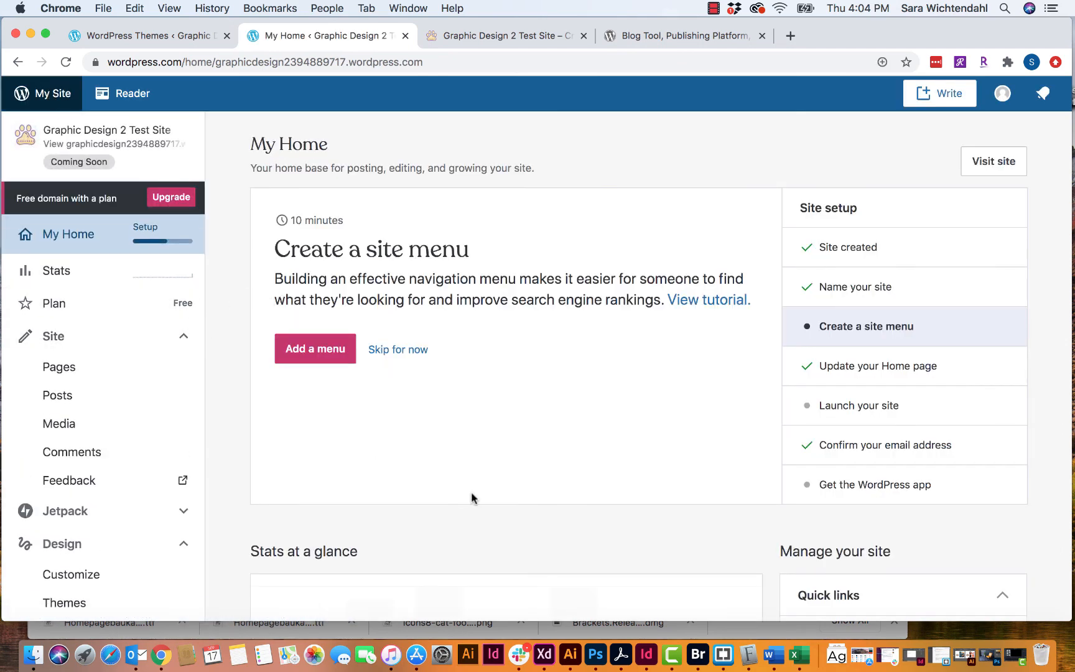
pyautogui.scroll(-2, 574, 511)
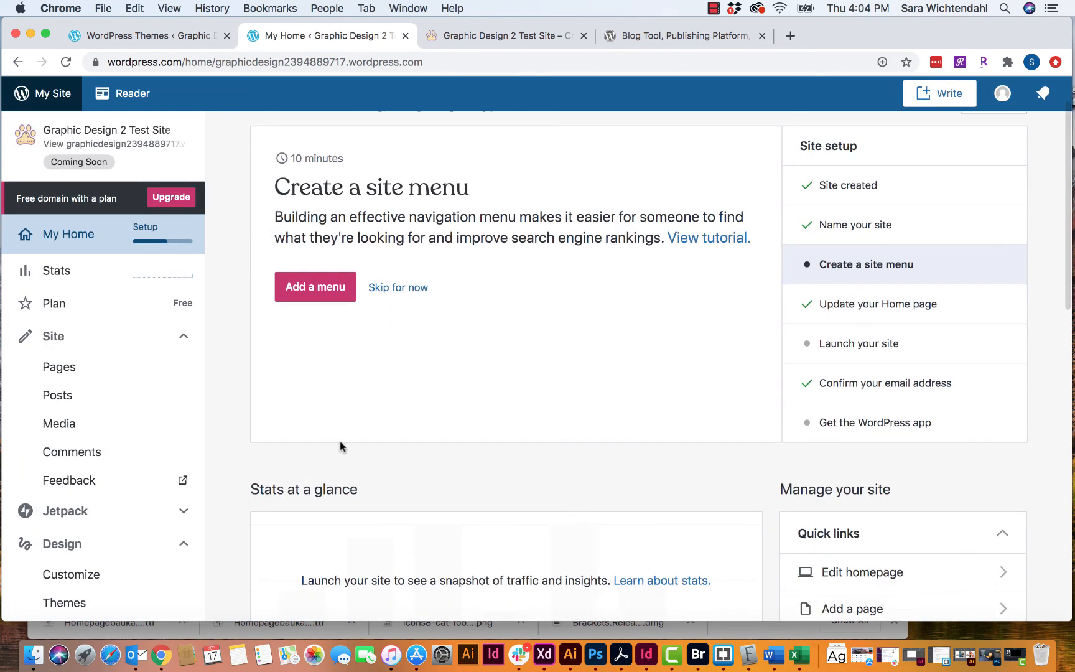
pyautogui.scroll(2, 341, 442)
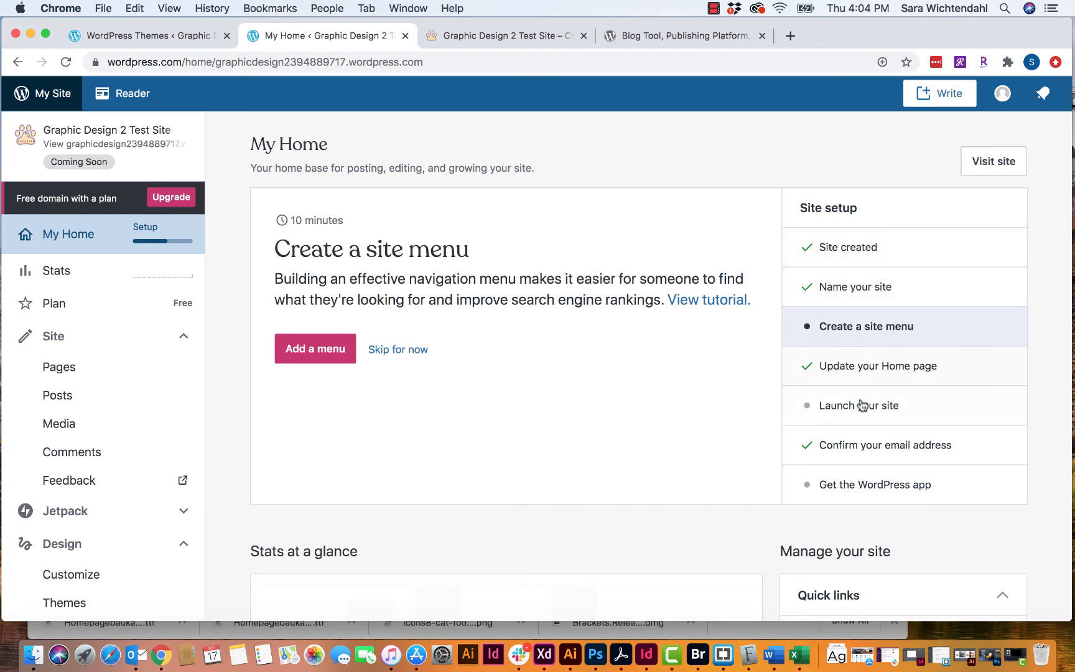
pyautogui.scroll(-2, 724, 361)
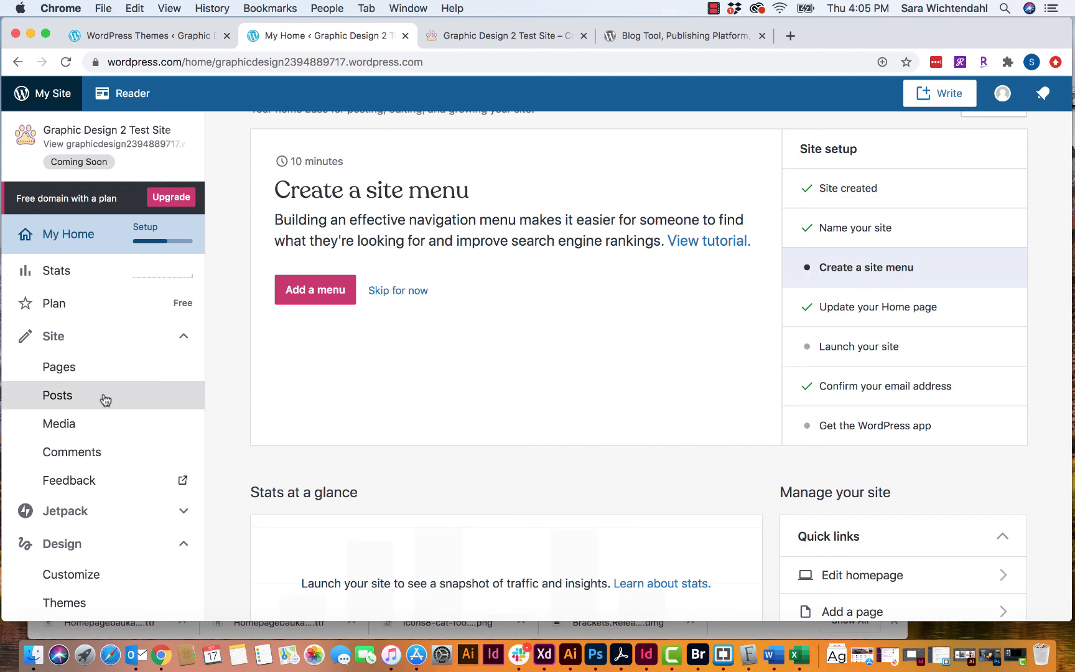
pyautogui.scroll(-1, 273, 424)
pyautogui.scroll(-5, 274, 424)
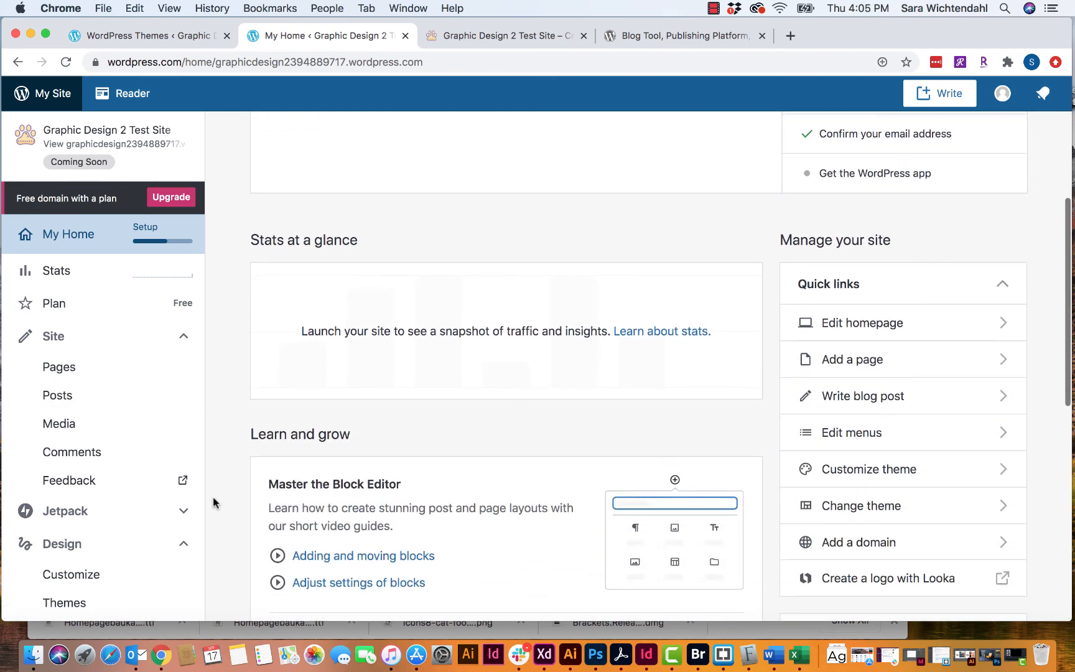
pyautogui.scroll(-4, 143, 514)
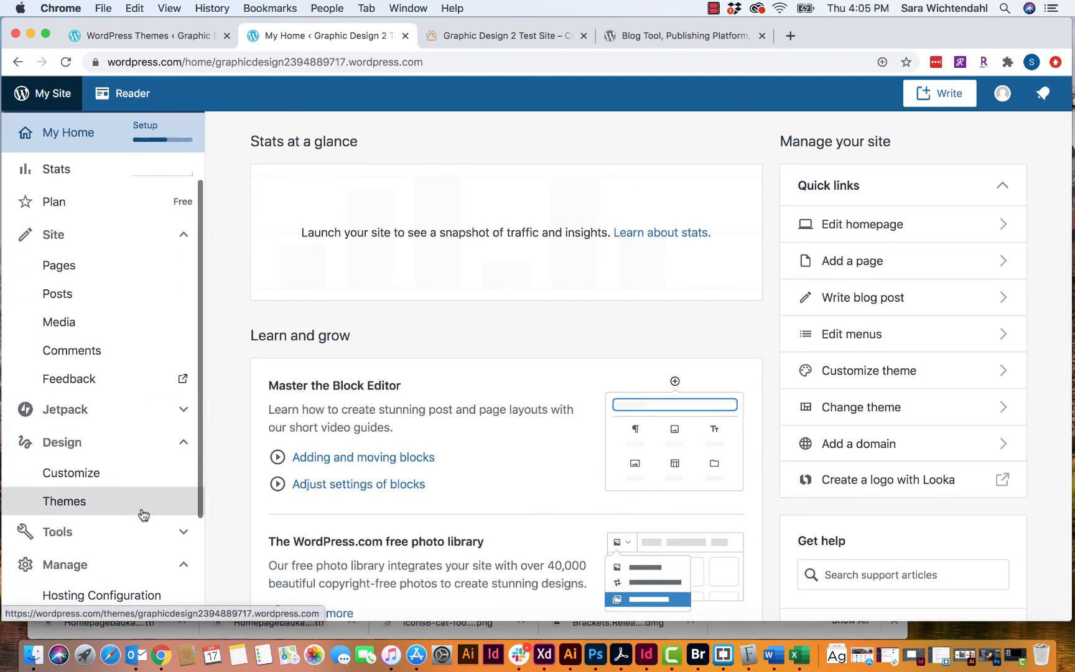
pyautogui.scroll(6, 280, 350)
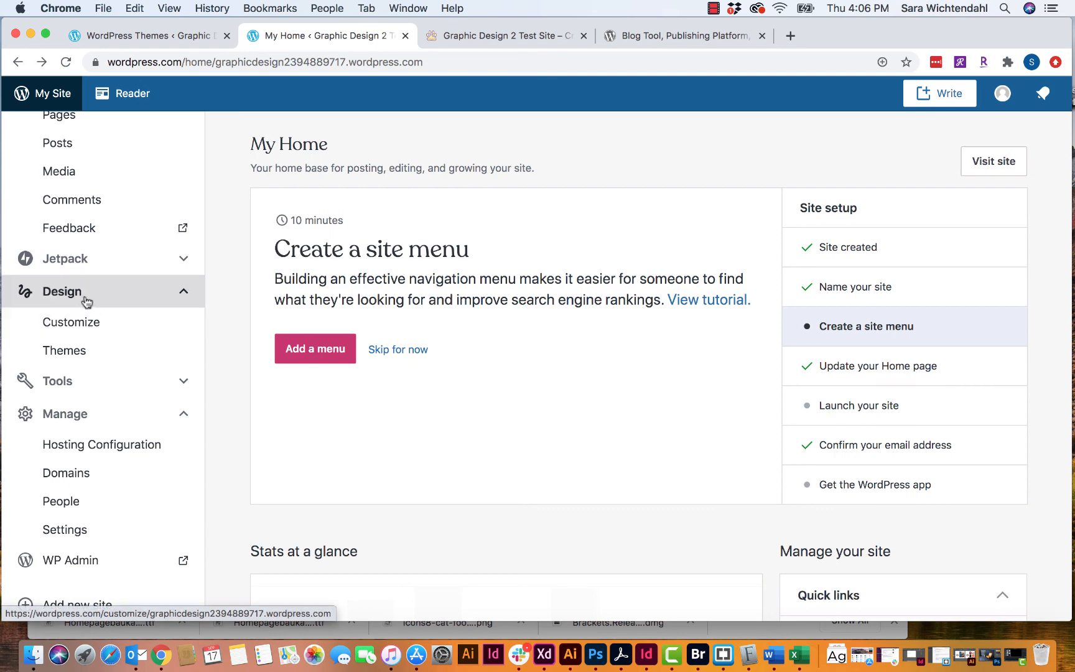
pyautogui.click(69, 324)
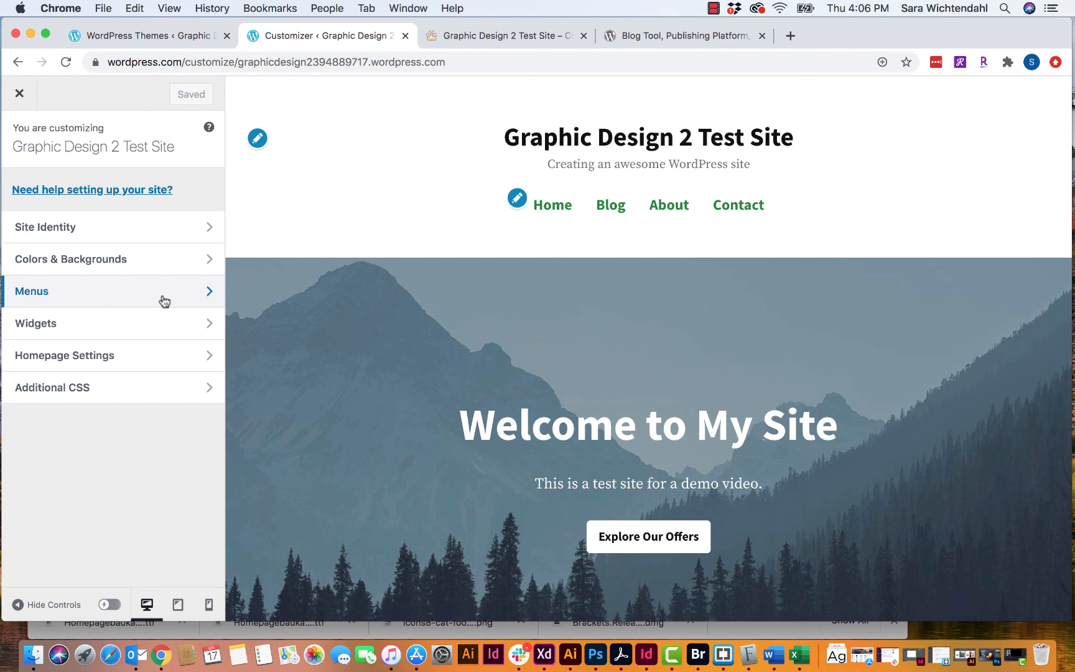
# - Open the Primary menu under Menus and enter reorder mode for Home, Blog, About, Contact
pyautogui.click(60, 296)
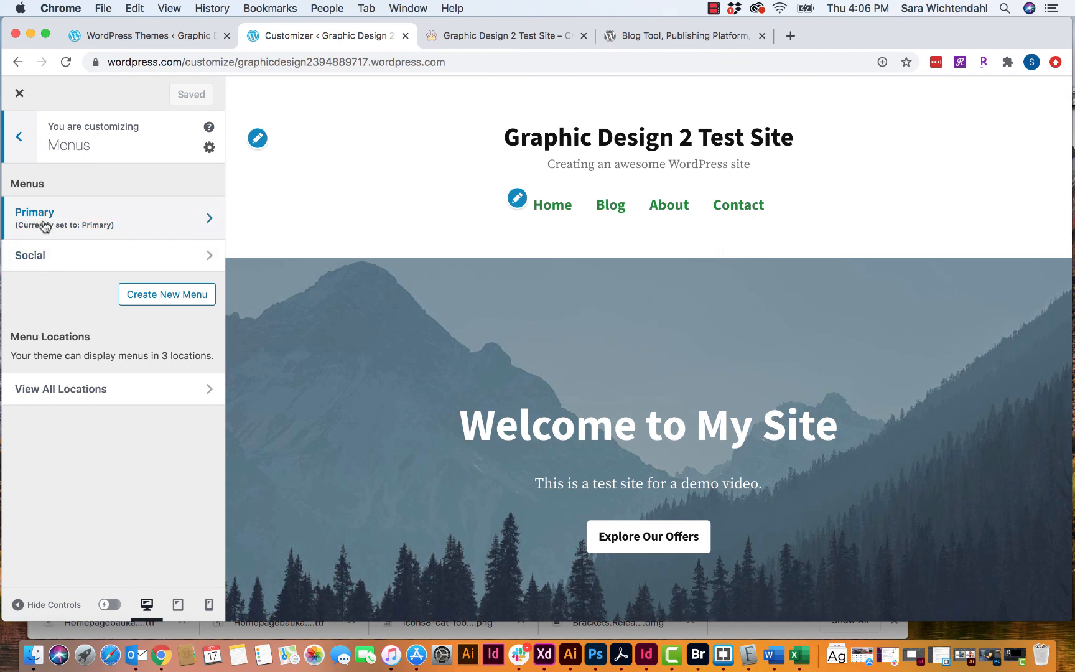
pyautogui.click(155, 231)
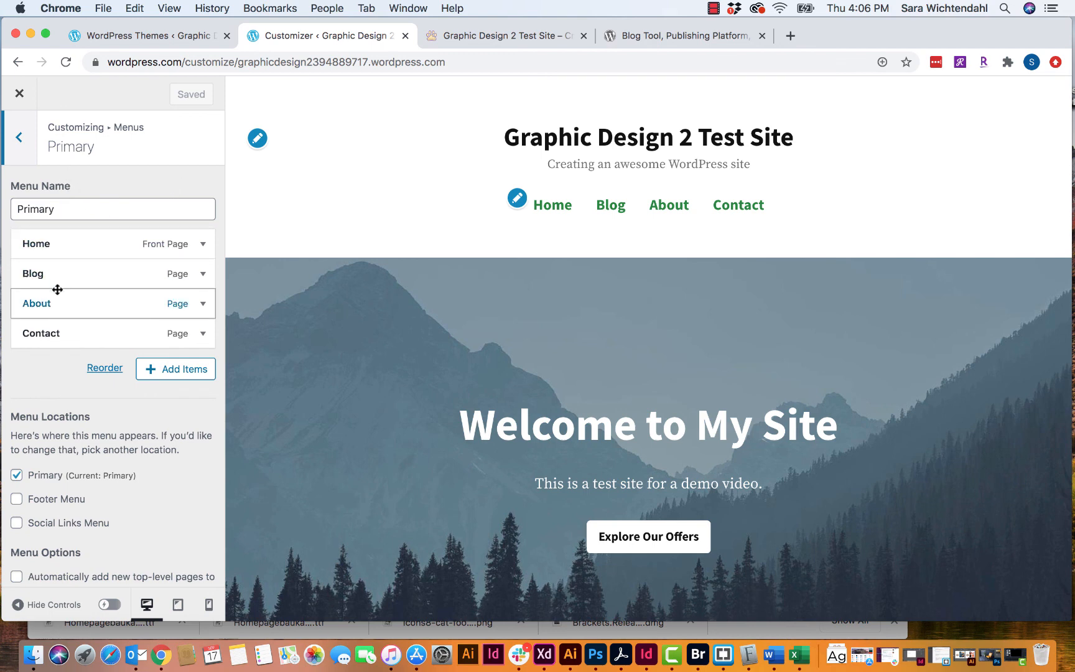
pyautogui.scroll(-2, 58, 289)
pyautogui.scroll(2, 56, 288)
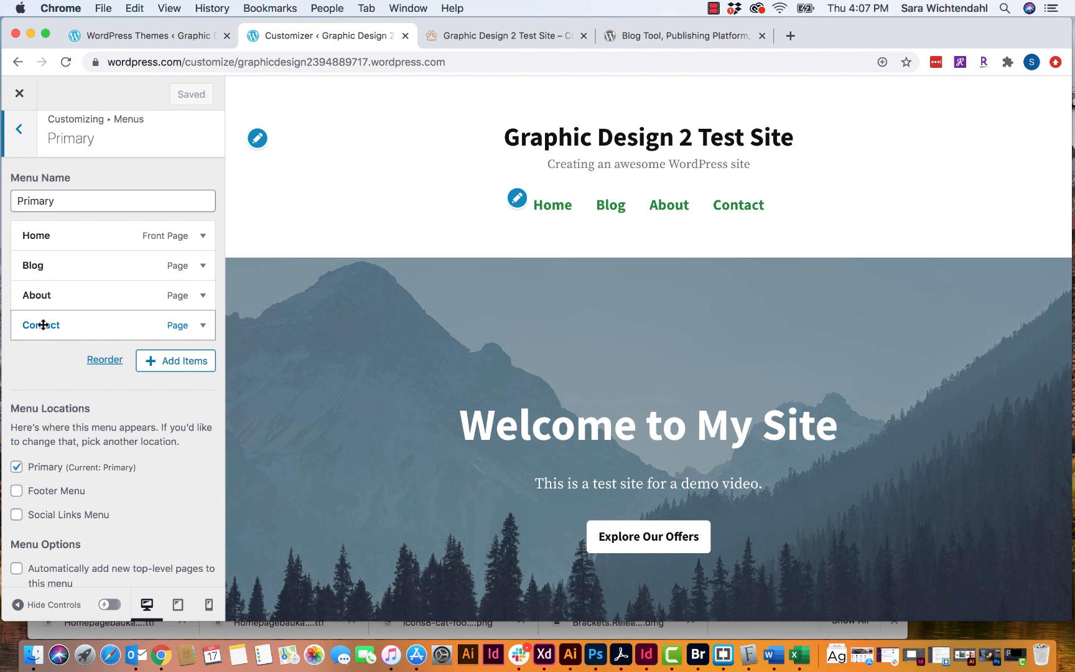
pyautogui.click(106, 361)
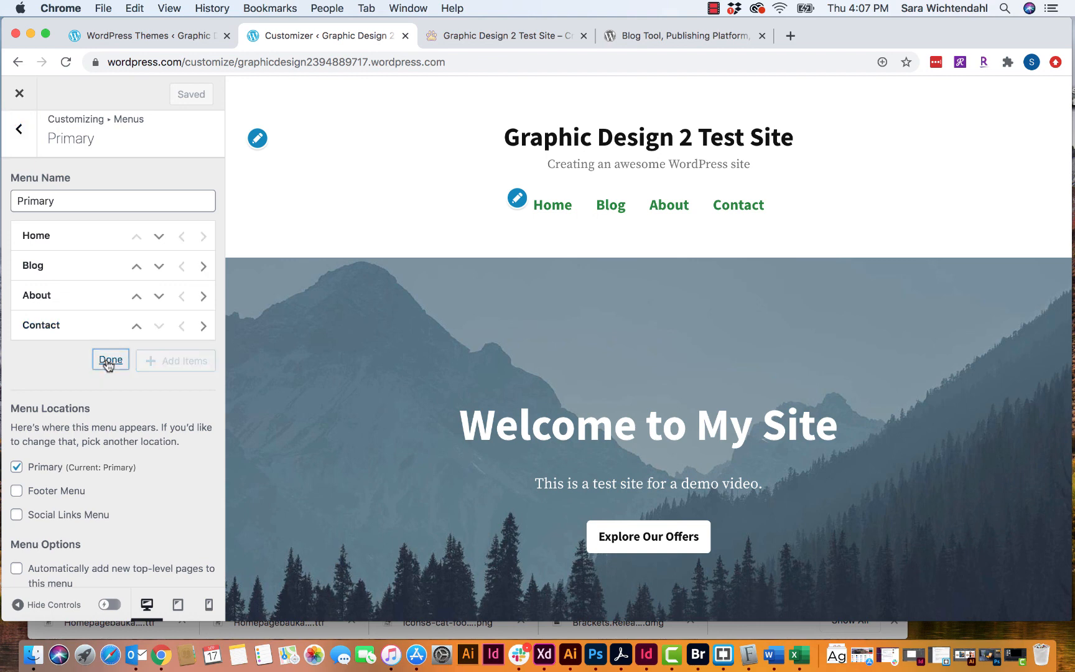
# - Move Blog to the end after Contact, briefly nest then un-nest it, and finish reordering
pyautogui.click(160, 267)
pyautogui.click(159, 268)
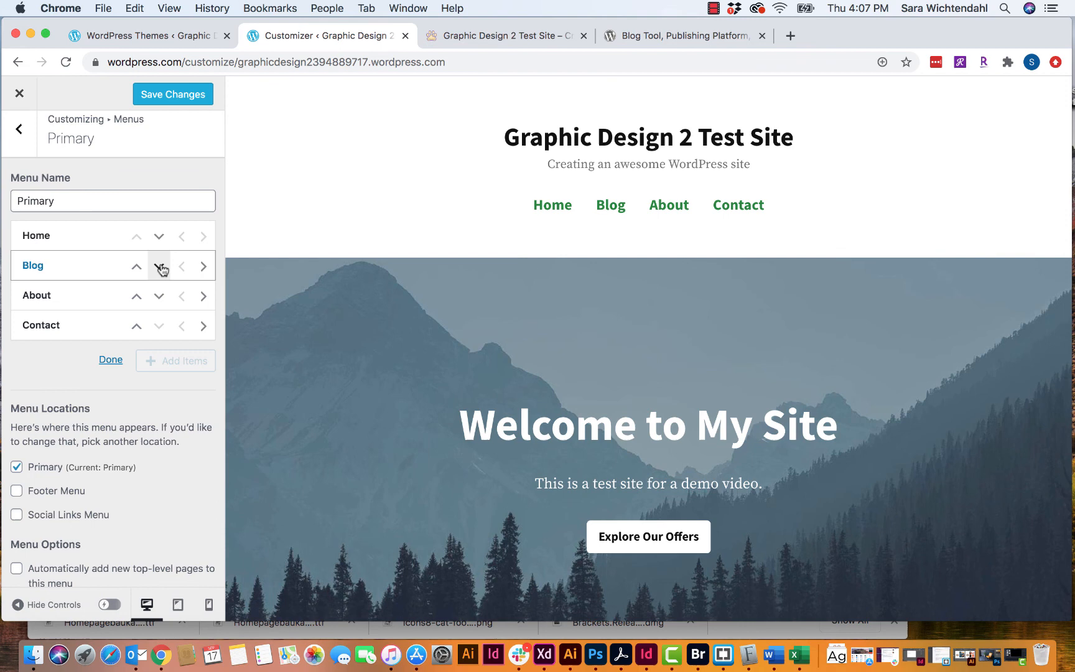
pyautogui.click(160, 267)
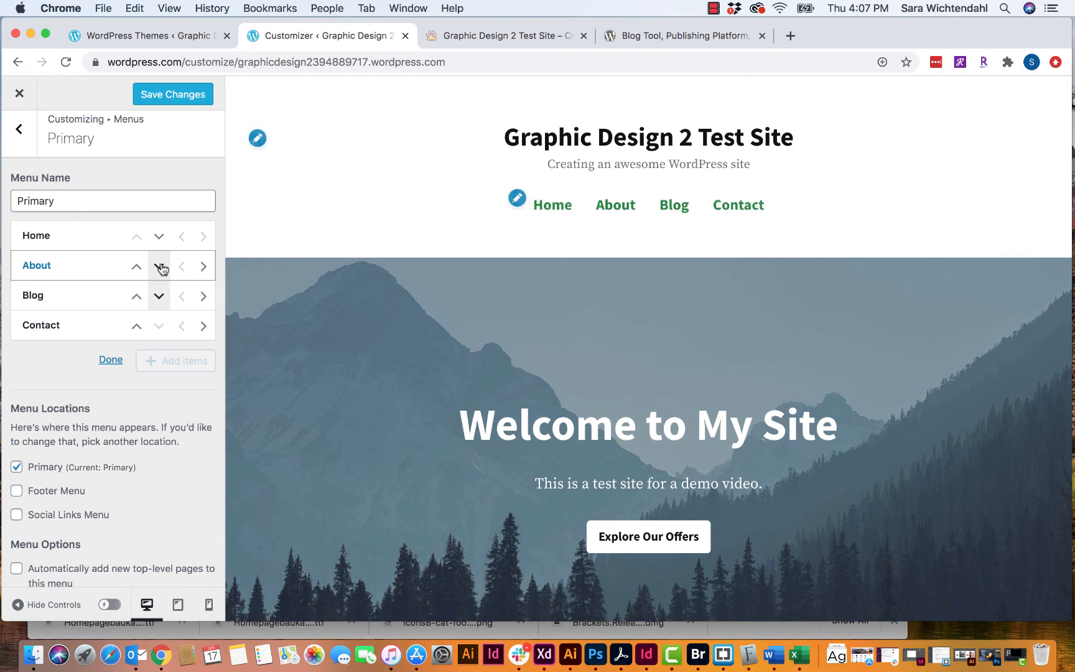
pyautogui.click(160, 296)
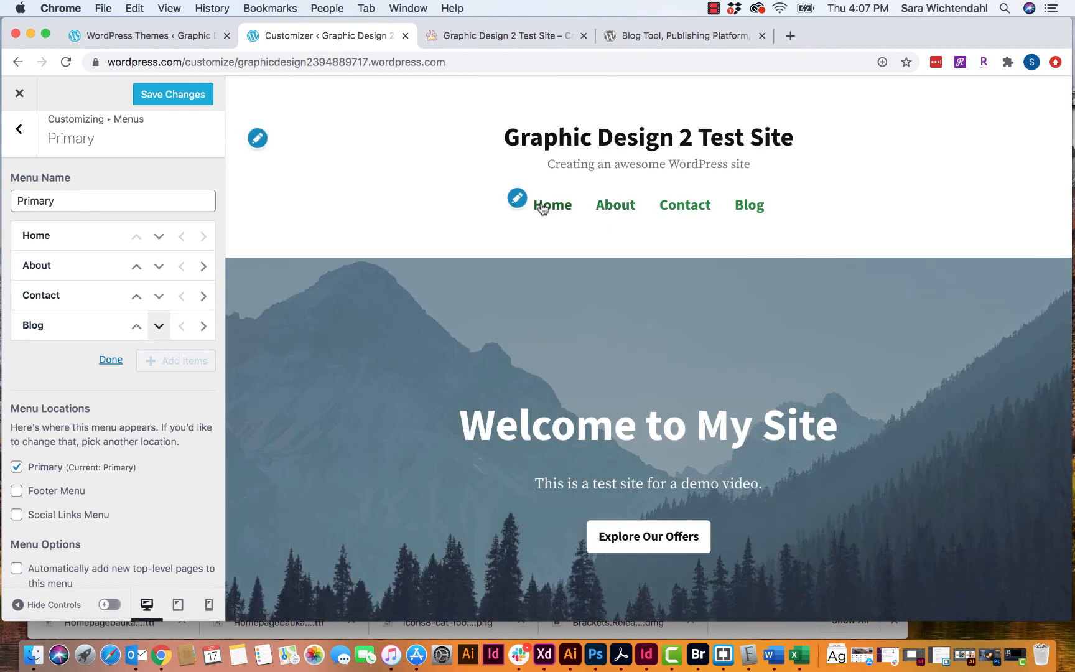
pyautogui.click(202, 326)
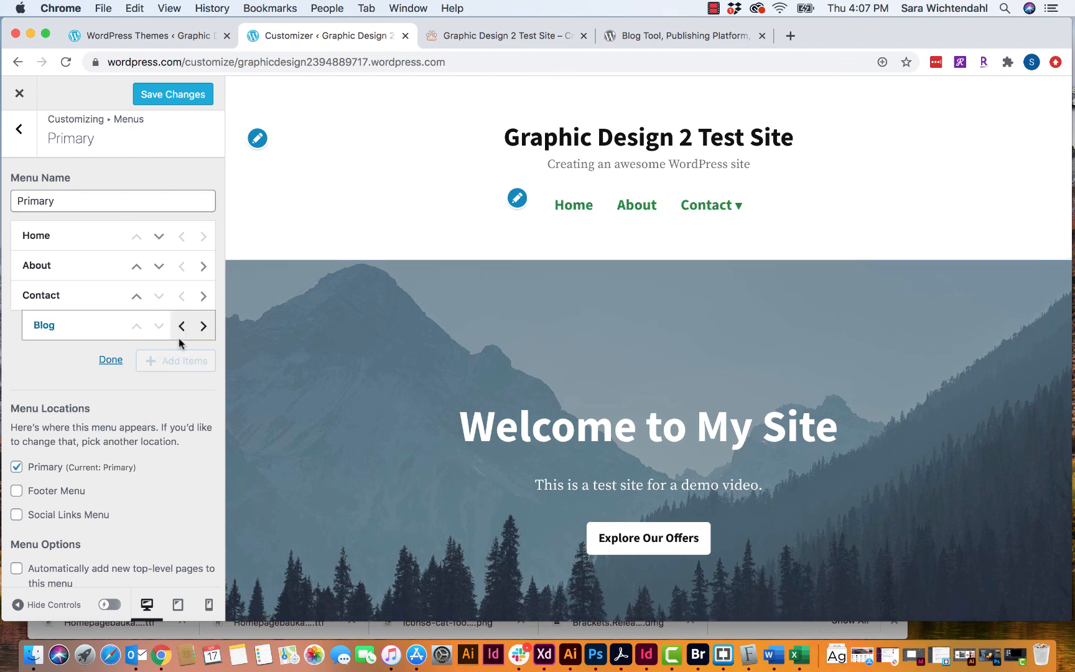
pyautogui.moveTo(736, 207)
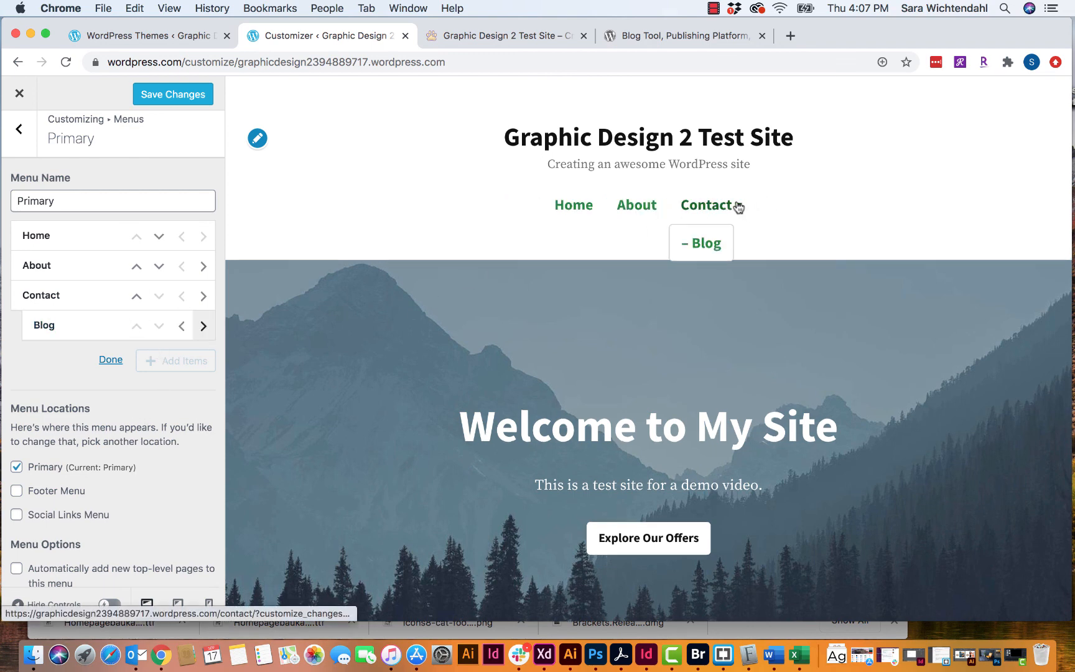
pyautogui.click(179, 326)
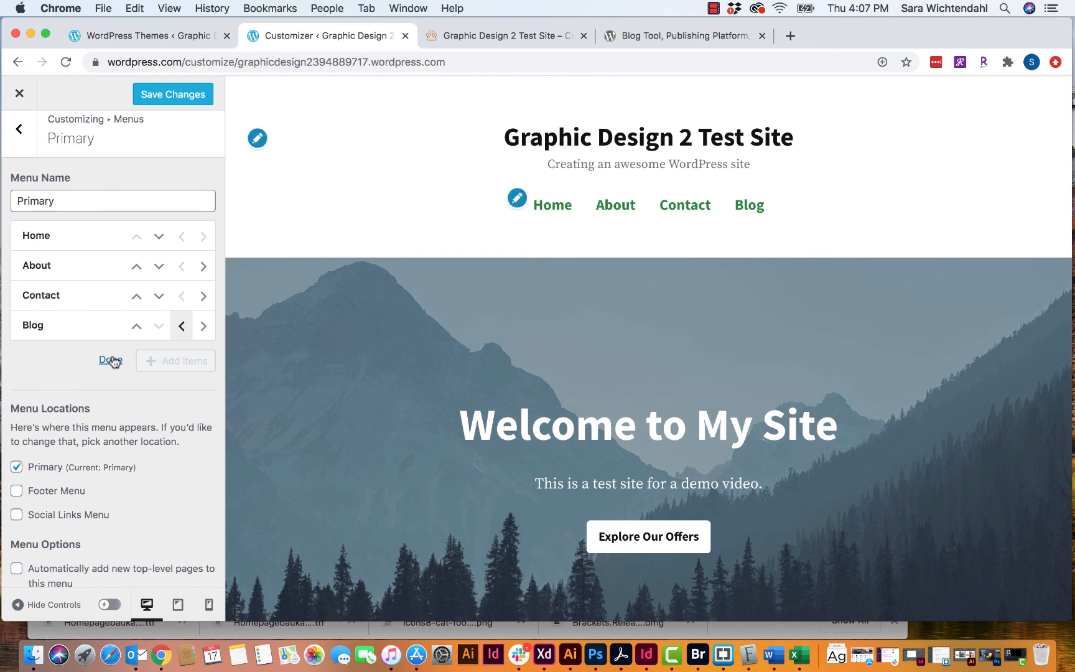
pyautogui.click(110, 361)
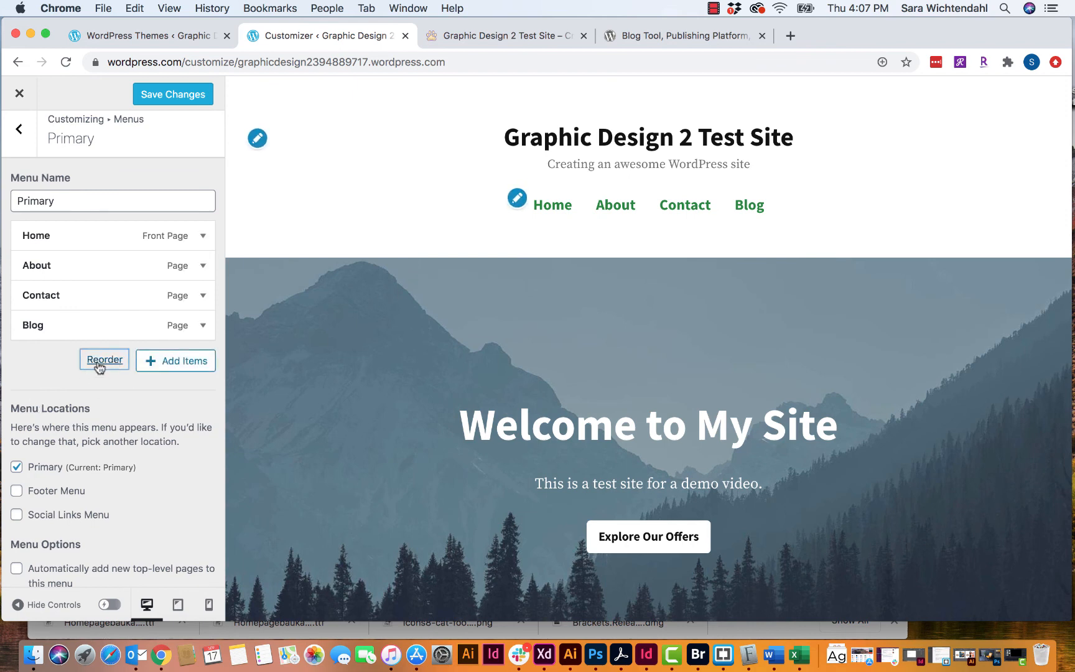
pyautogui.scroll(-2, 173, 387)
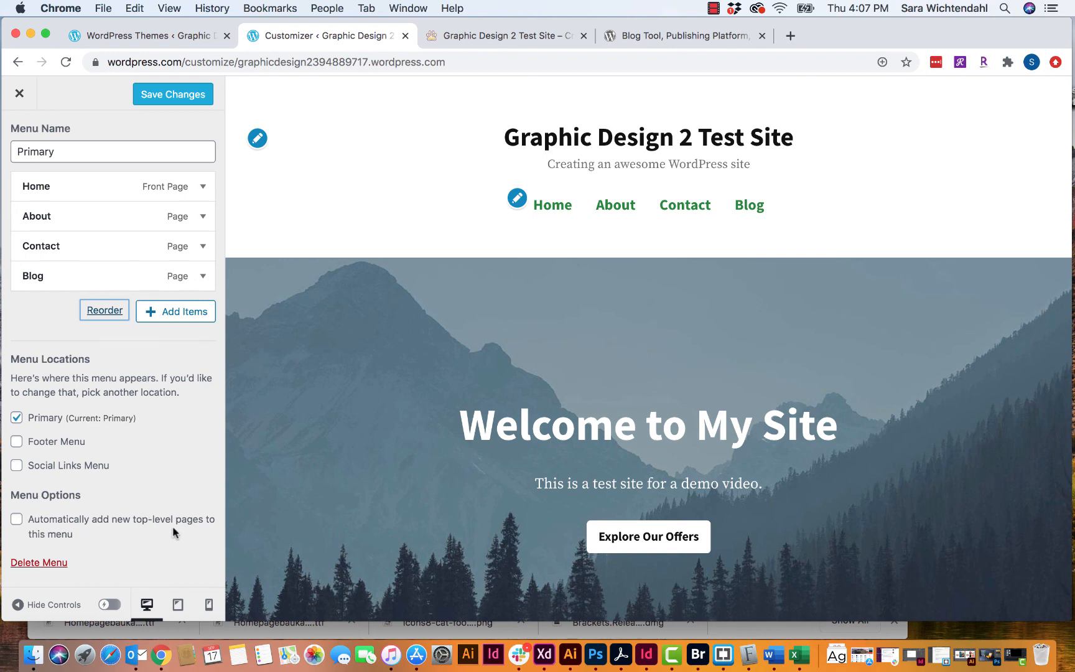
# - Turn on auto-adding new top-level pages and toggle the Footer location on then off
pyautogui.click(18, 520)
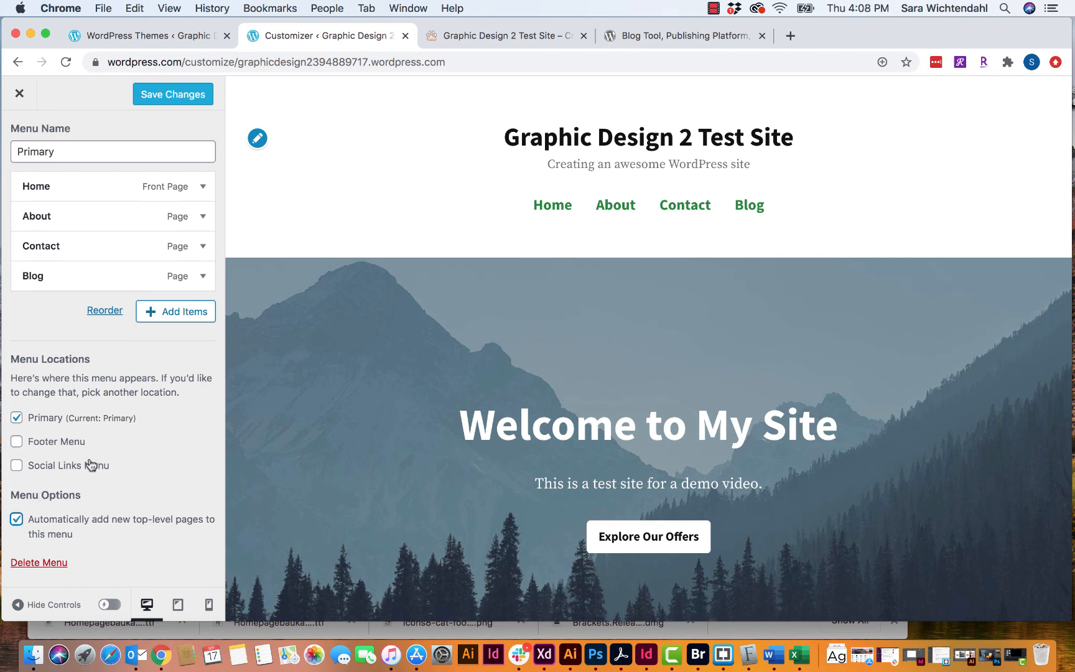
pyautogui.click(17, 443)
pyautogui.scroll(-5, 405, 367)
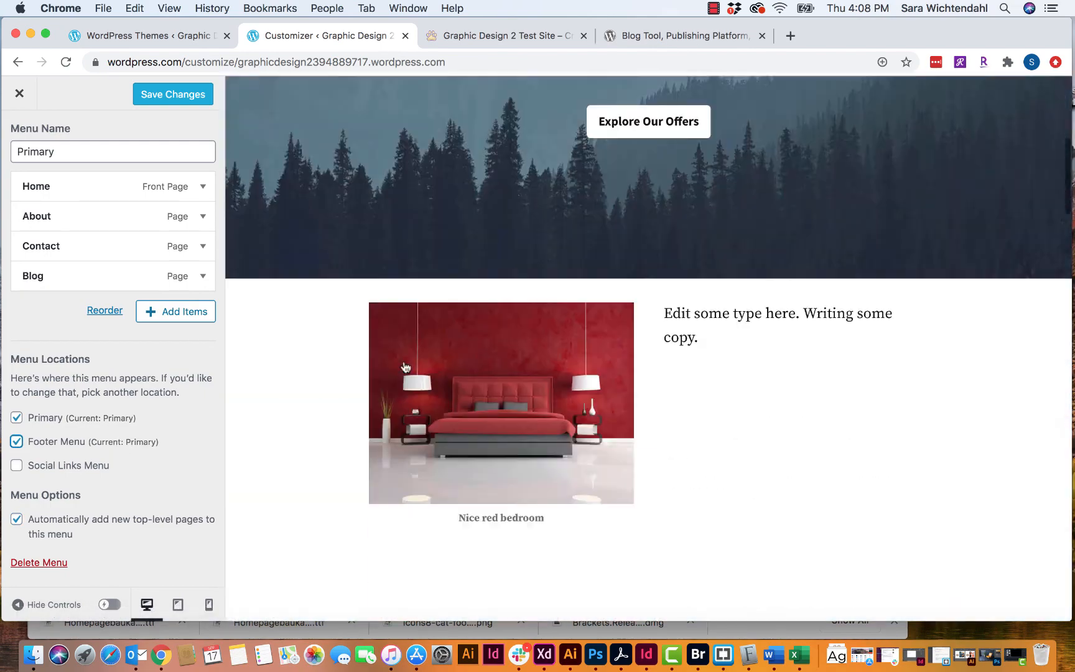
pyautogui.scroll(-20, 405, 367)
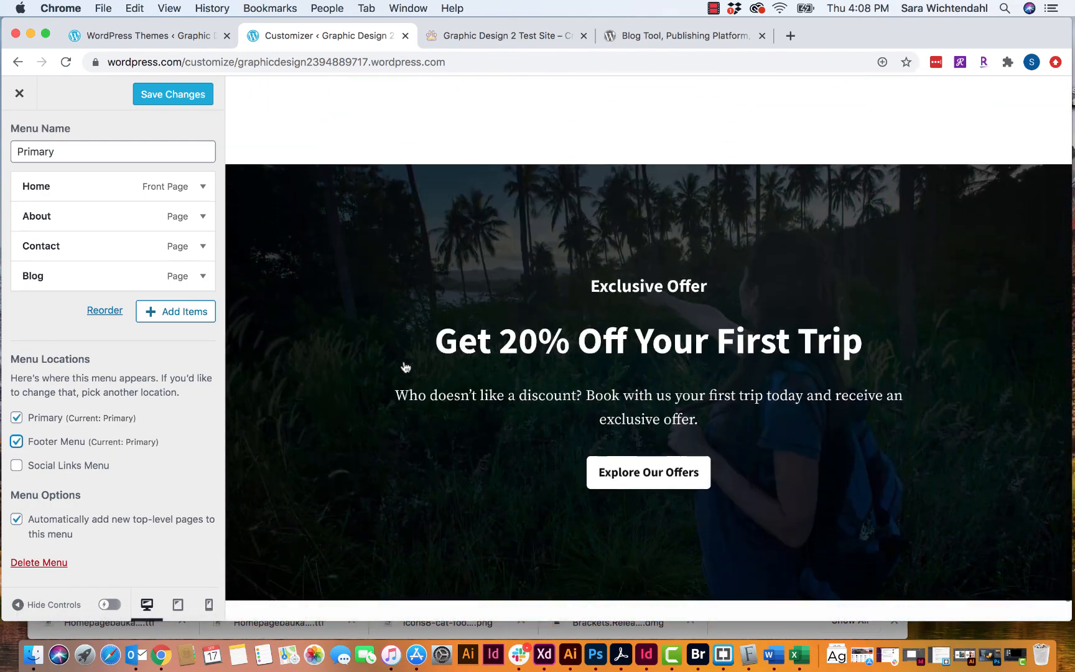
pyautogui.scroll(-3, 405, 367)
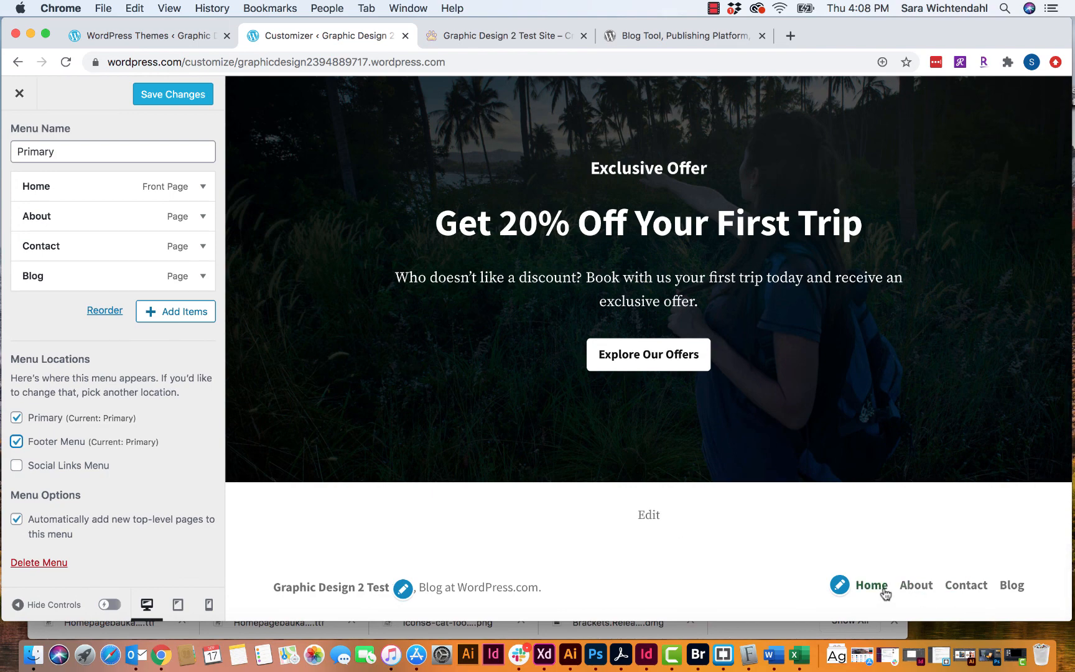
pyautogui.click(20, 443)
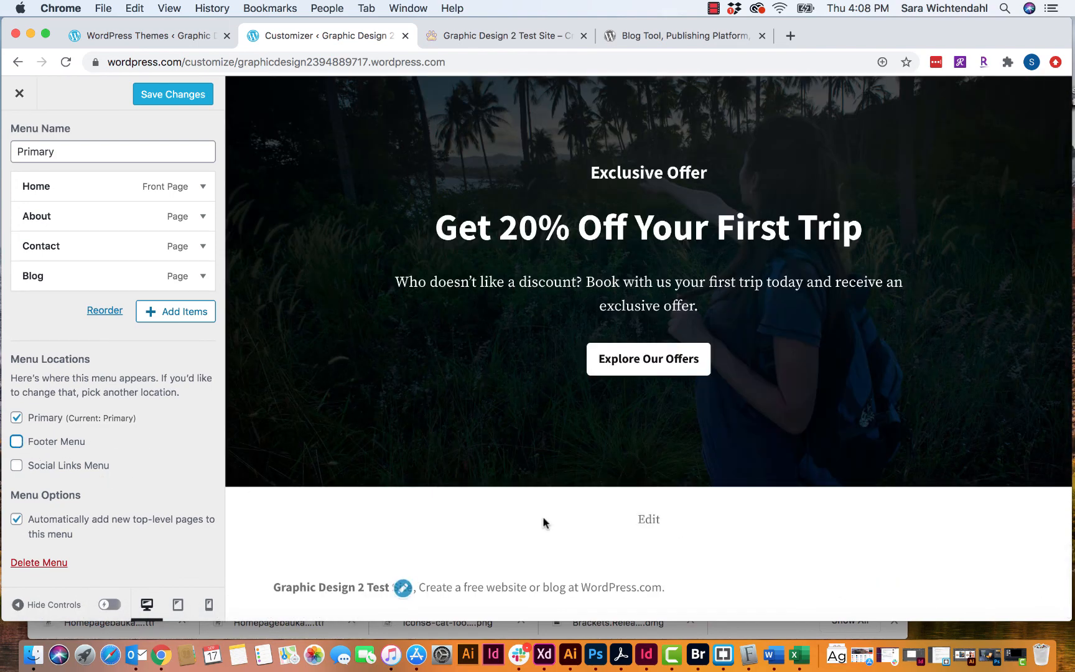
# - Try then clear the Social Links location for the Primary menu, and save changes
pyautogui.click(17, 466)
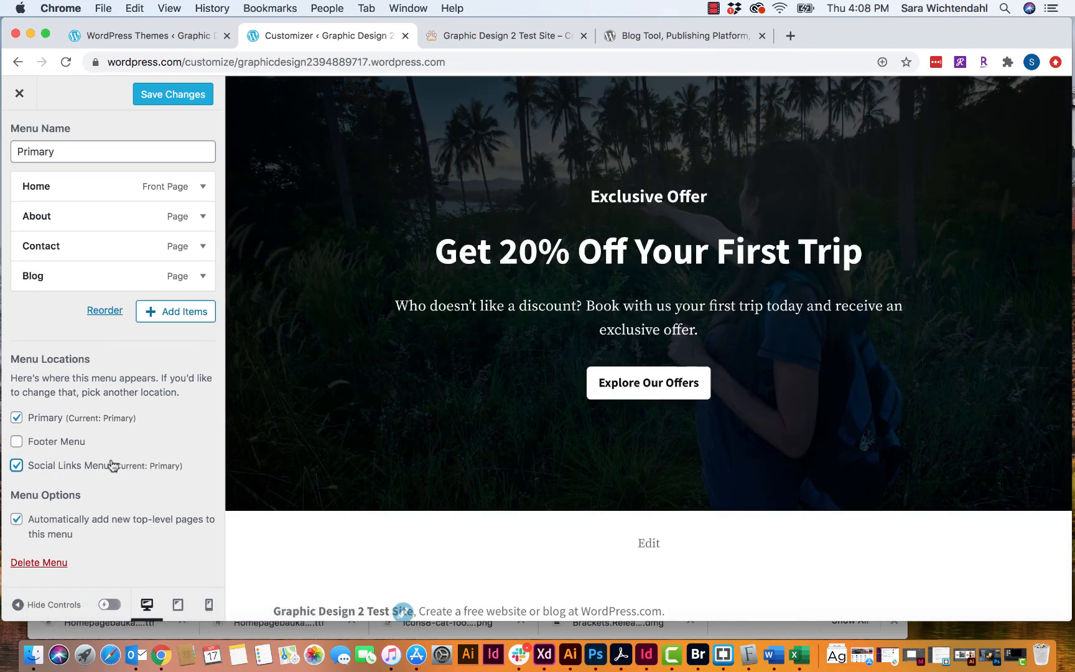
pyautogui.scroll(-1, 392, 474)
pyautogui.scroll(20, 392, 474)
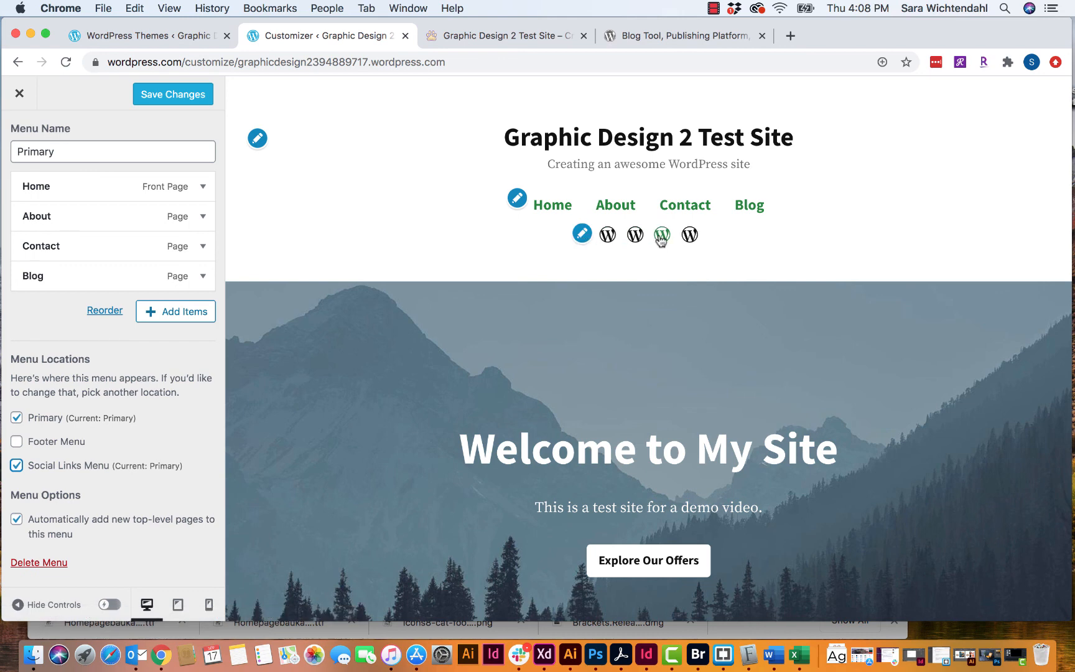
pyautogui.click(583, 234)
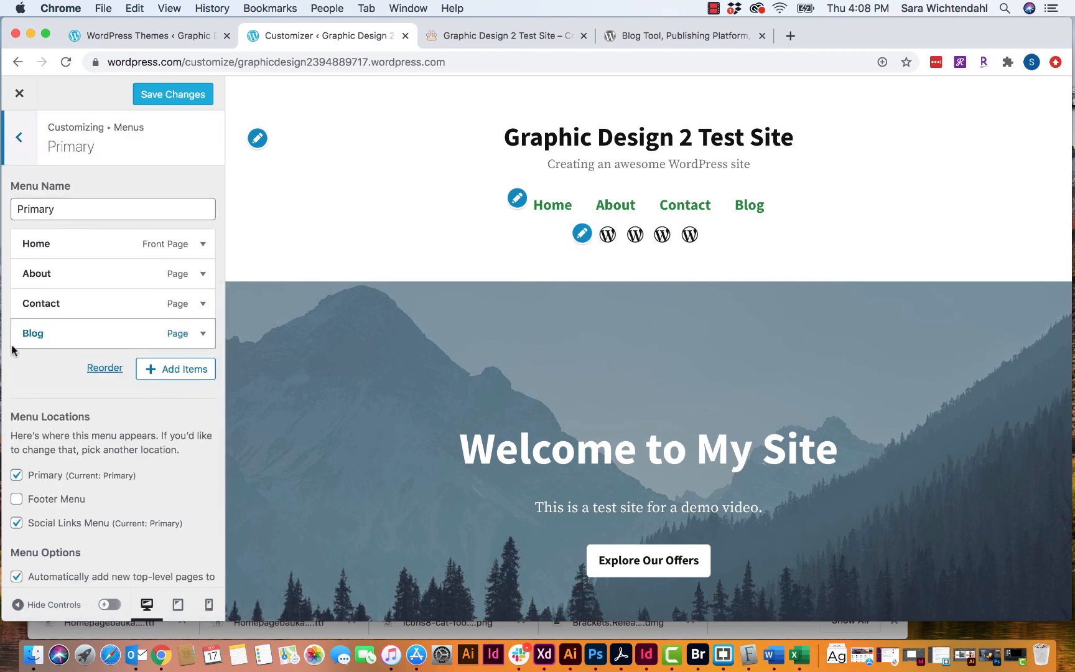
pyautogui.click(17, 522)
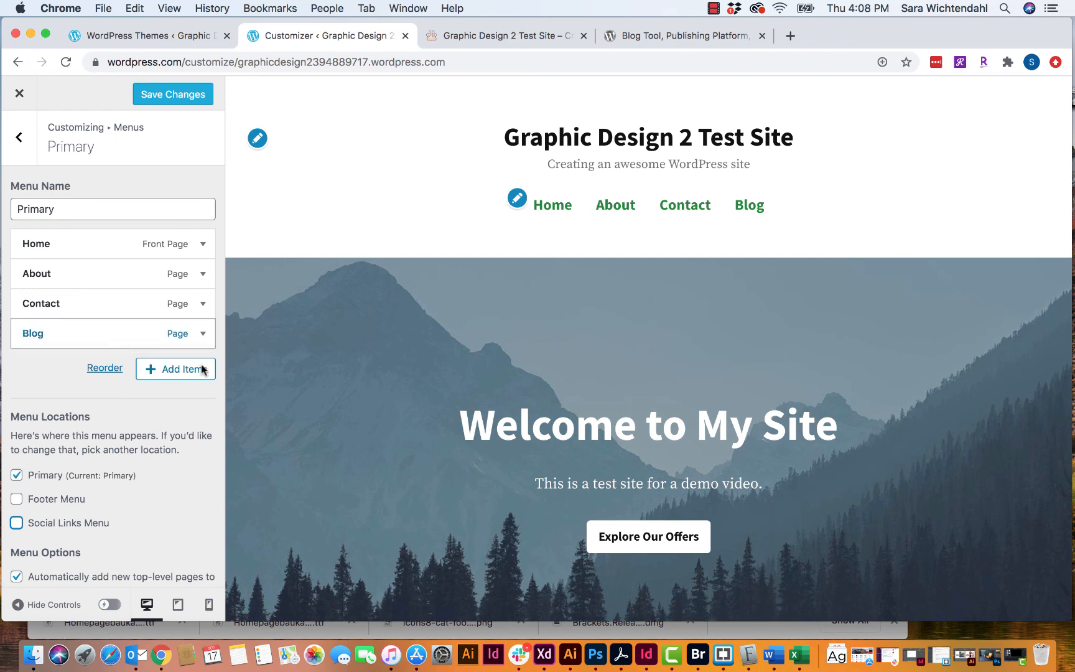
pyautogui.scroll(-2, 171, 467)
pyautogui.scroll(2, 172, 467)
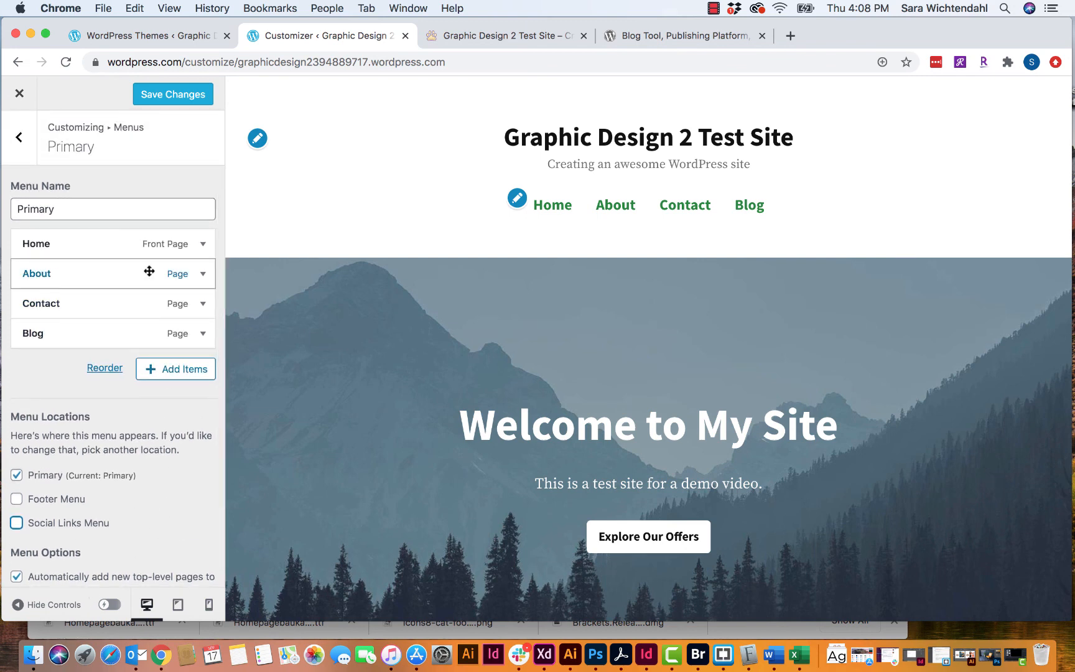
pyautogui.click(180, 98)
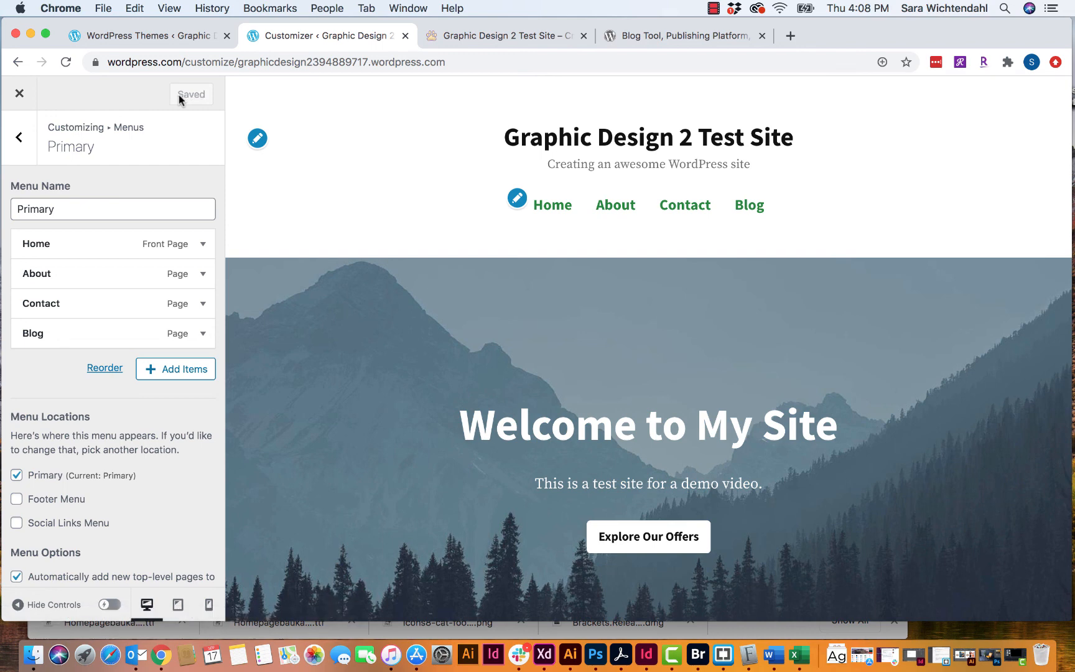
# - Open the Social menu and assign it to the social links location
pyautogui.click(18, 133)
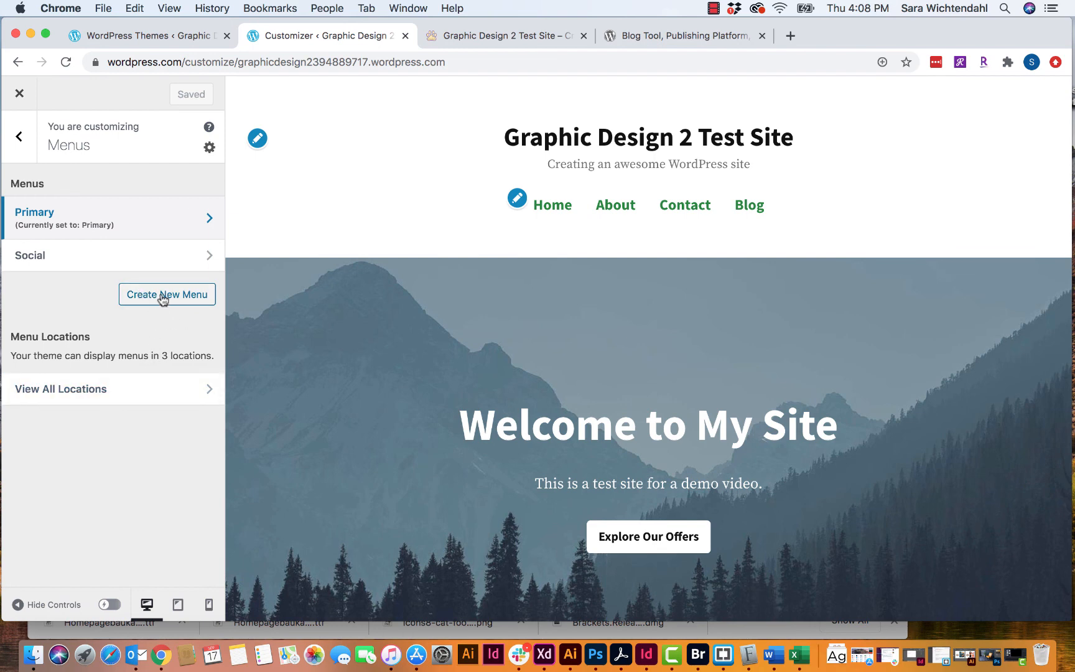
pyautogui.click(150, 258)
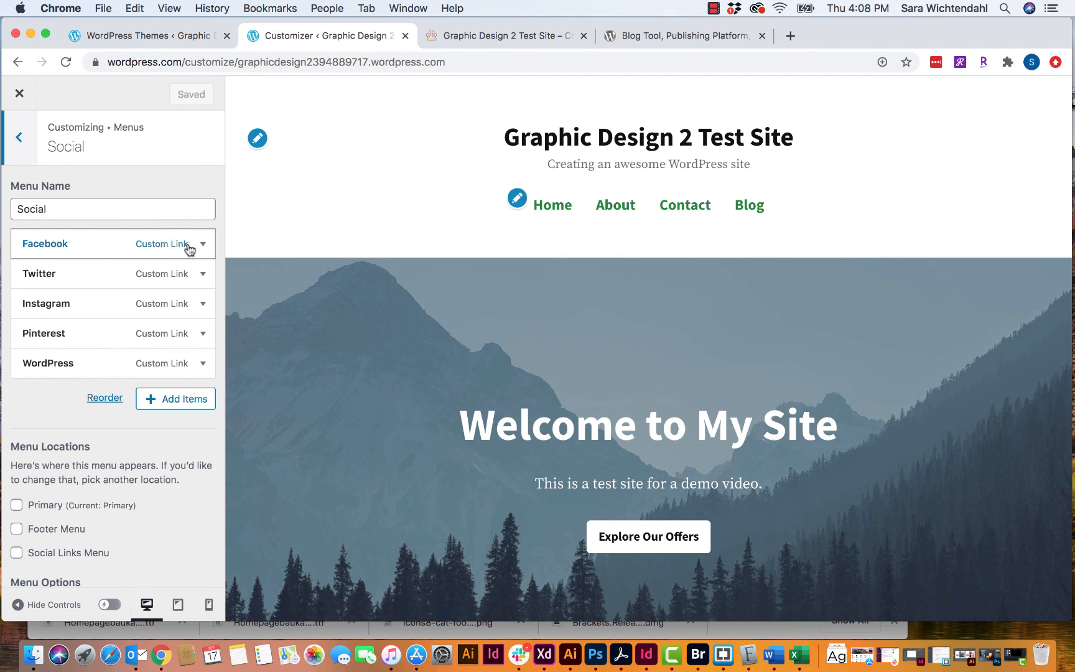
pyautogui.click(202, 244)
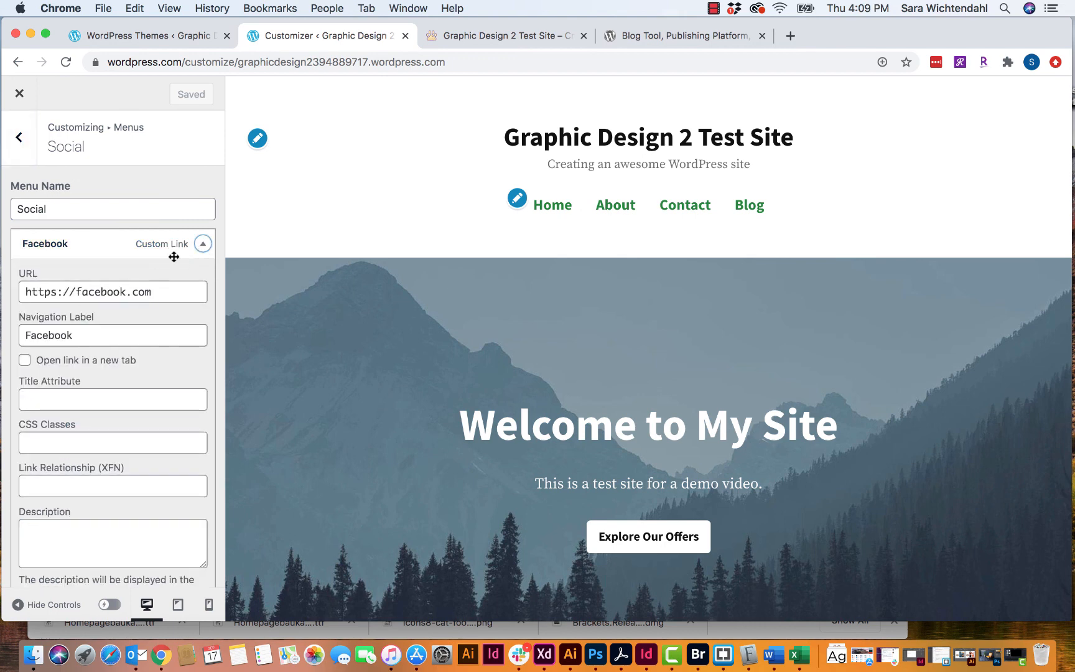
pyautogui.click(202, 244)
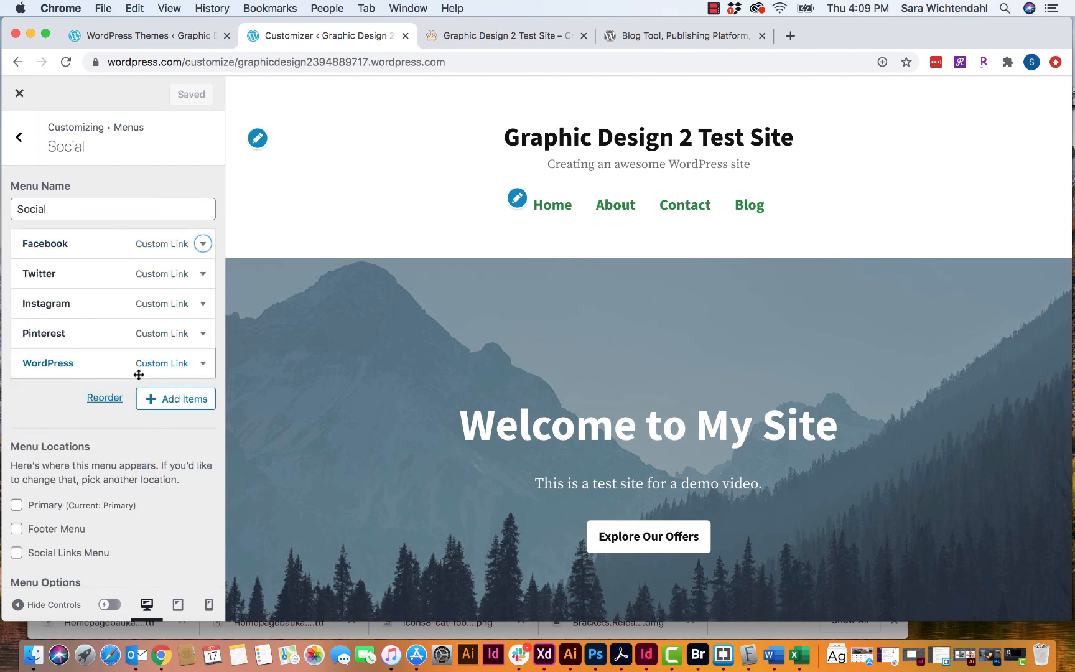
pyautogui.scroll(-2, 111, 332)
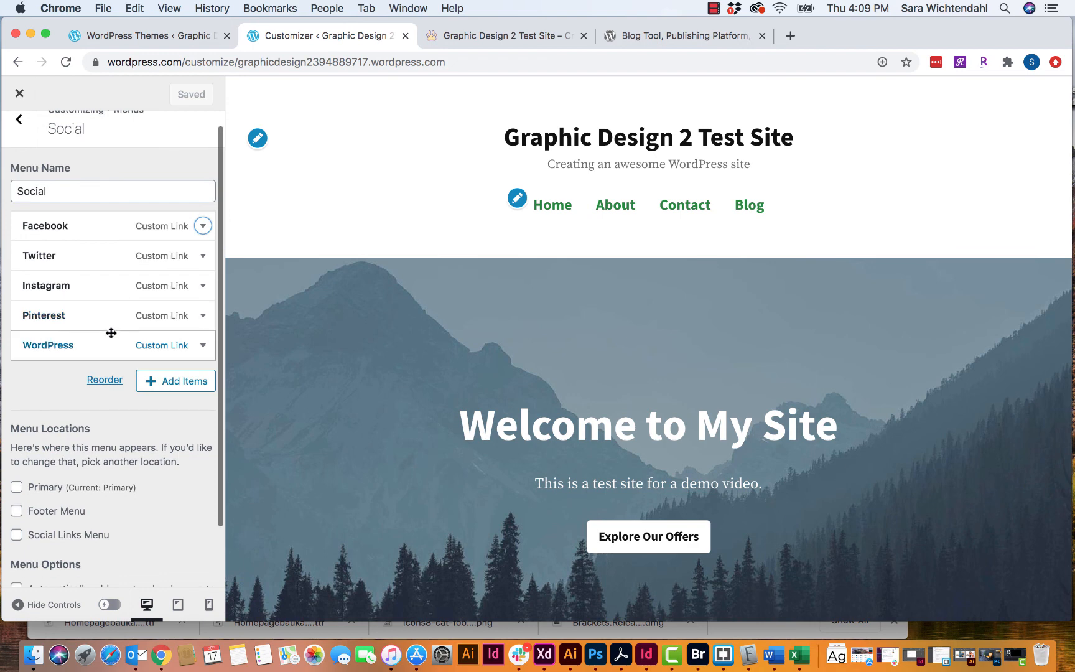
pyautogui.click(16, 529)
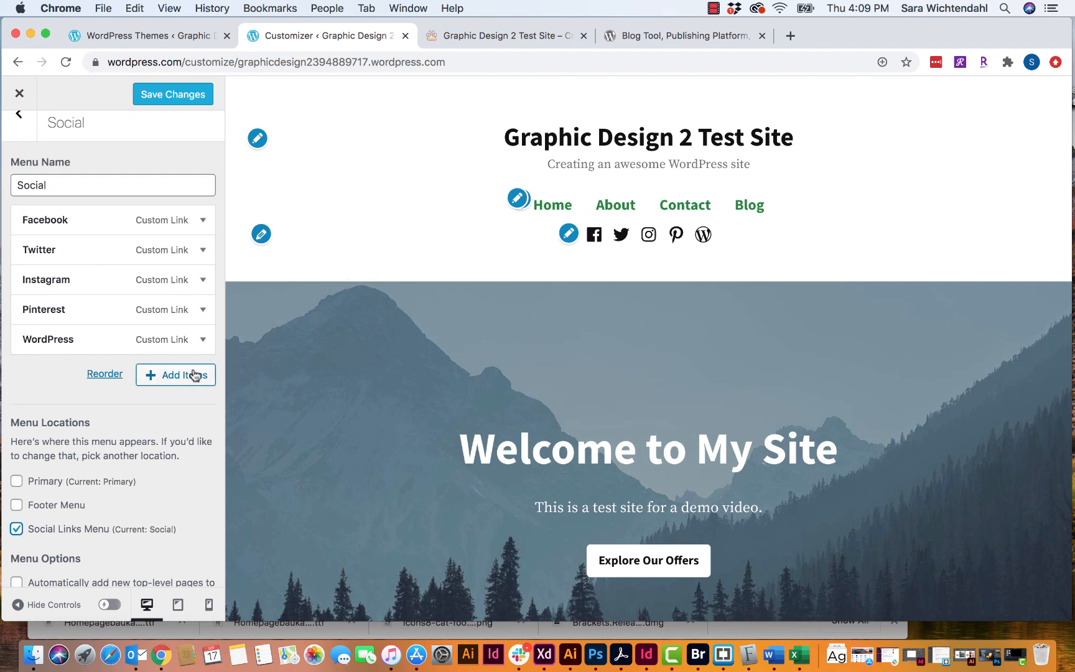
# - Remove the WordPress link from the Social menu
pyautogui.click(203, 342)
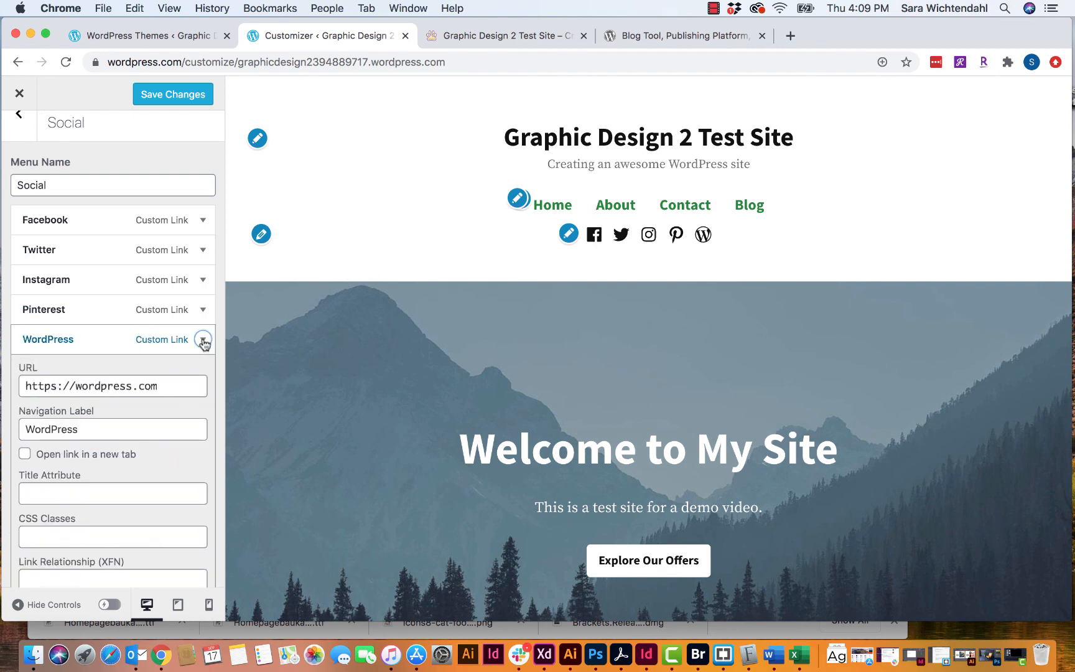
pyautogui.scroll(-5, 160, 474)
pyautogui.scroll(-2, 160, 474)
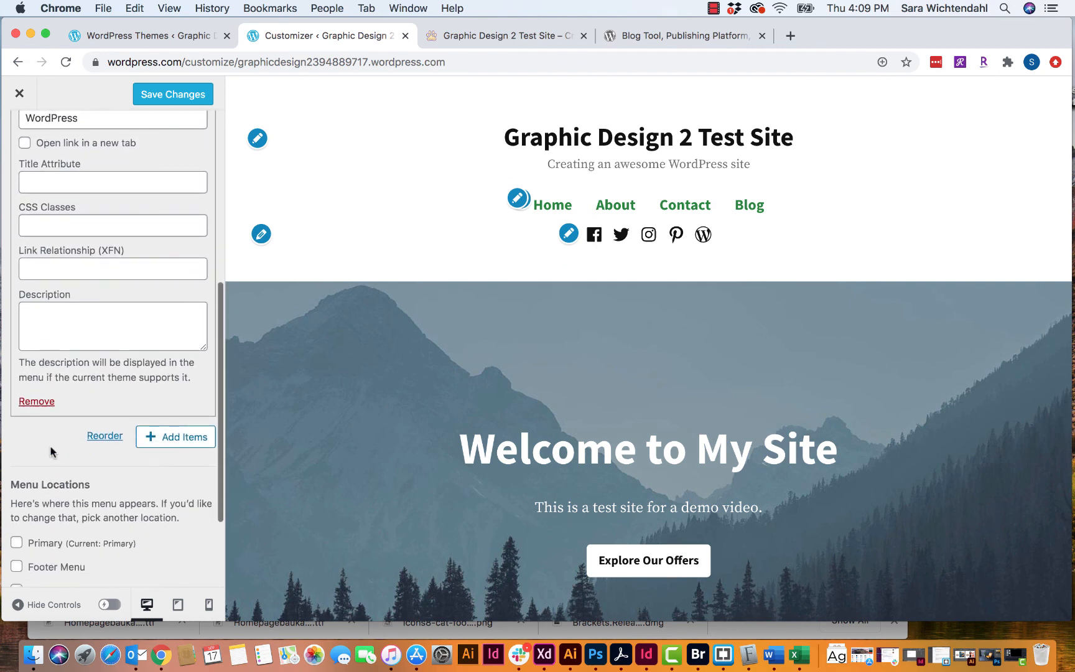
pyautogui.scroll(3, 53, 380)
pyautogui.scroll(4, 53, 380)
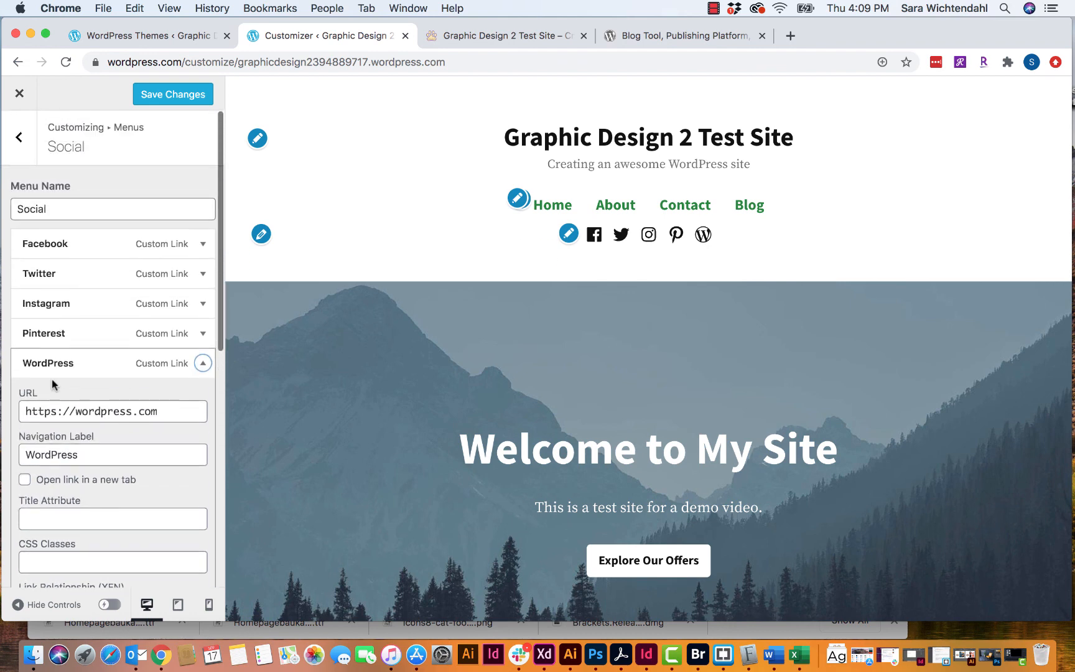
pyautogui.scroll(-3, 80, 408)
pyautogui.scroll(-4, 80, 410)
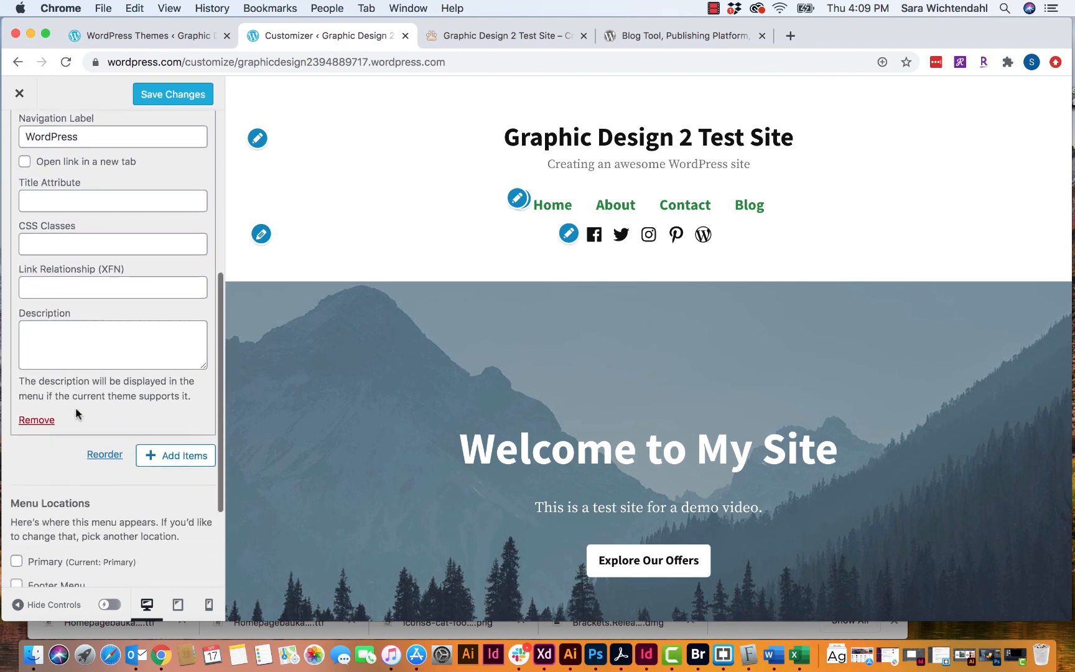
pyautogui.click(37, 415)
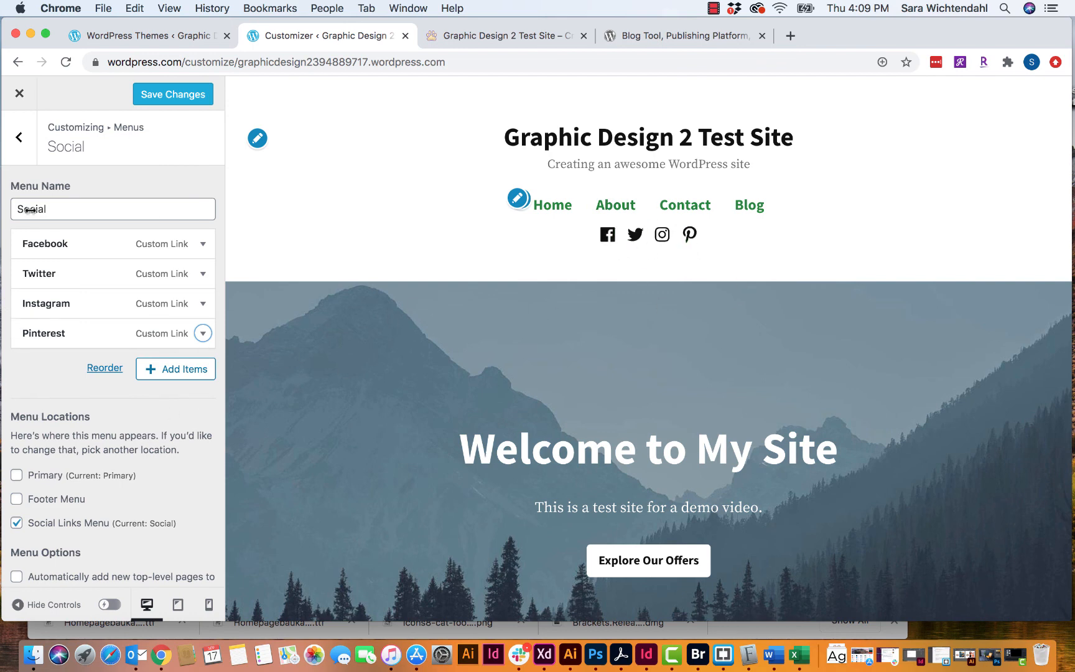
# - Save the menu changes and exit the Customizer to the My Home dashboard
pyautogui.click(19, 140)
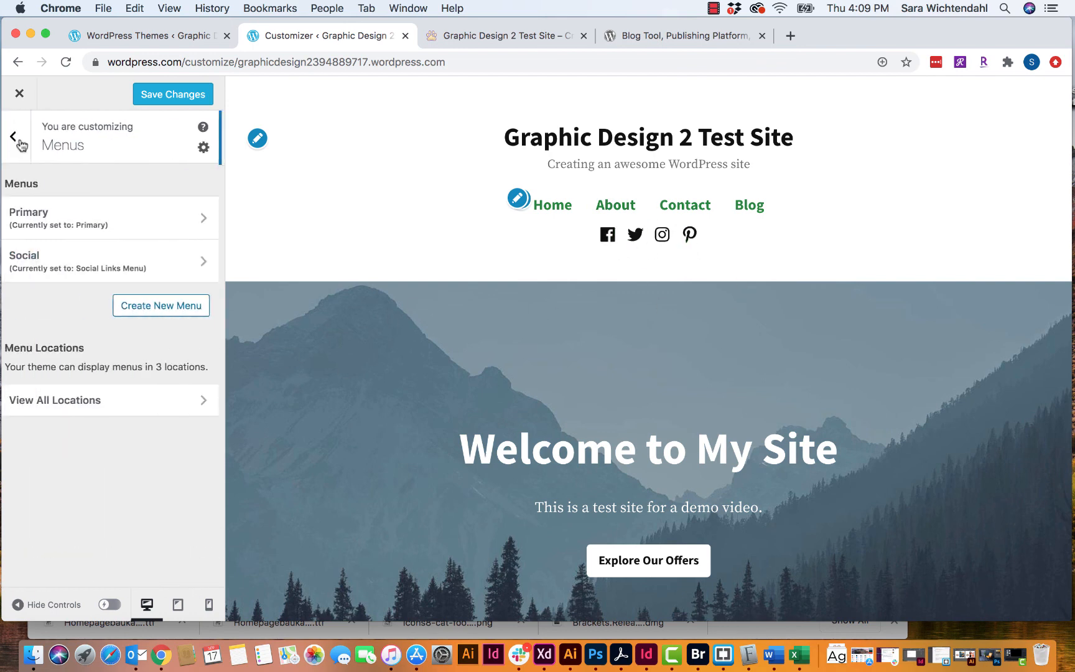
pyautogui.click(163, 100)
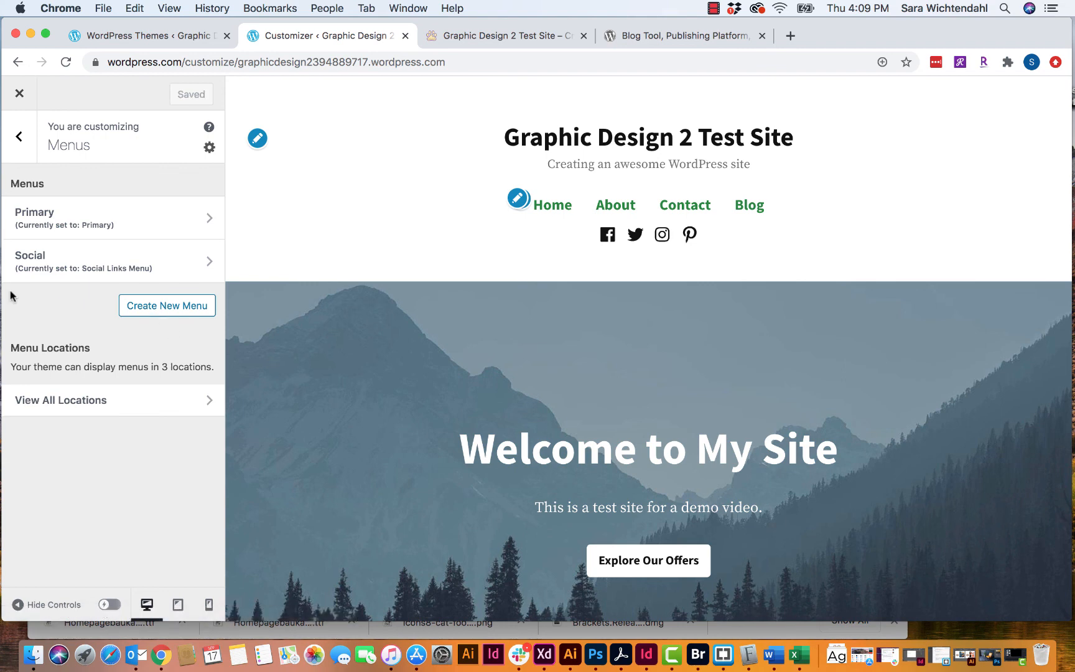
pyautogui.click(18, 136)
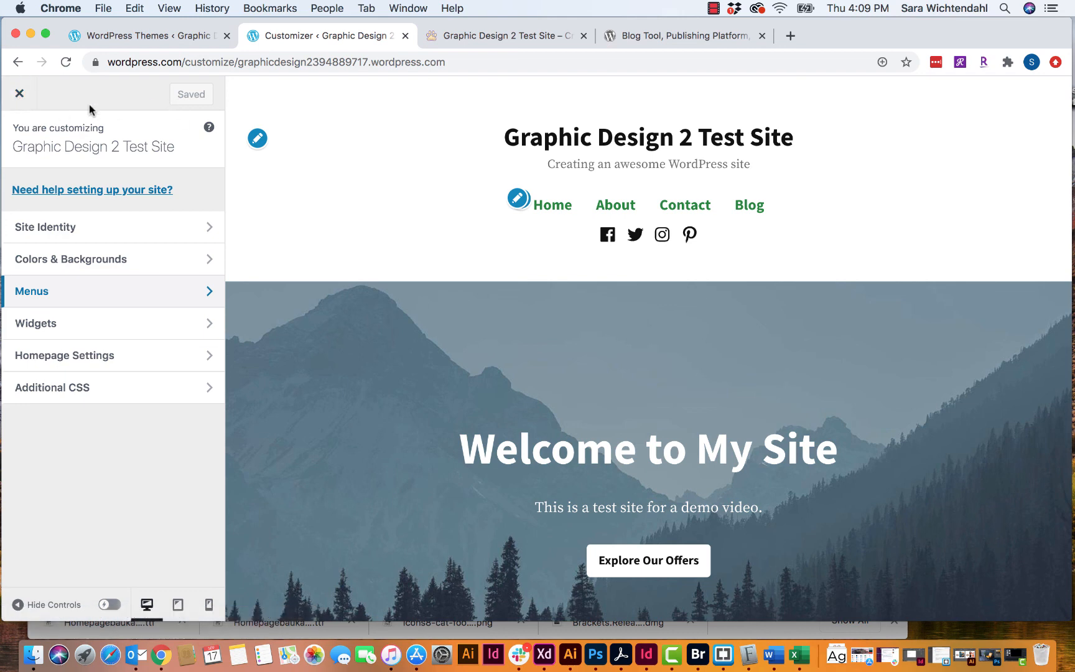
pyautogui.click(19, 93)
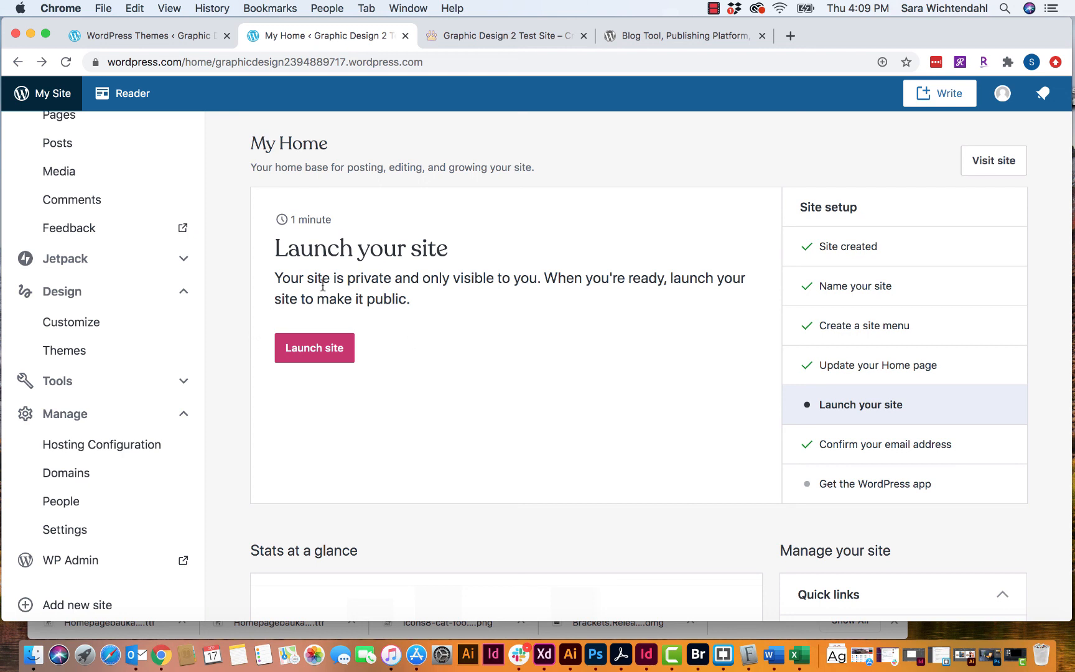
# - Launch the site on the free plan, skipping the domain purchase, and visit the live site
pyautogui.click(320, 351)
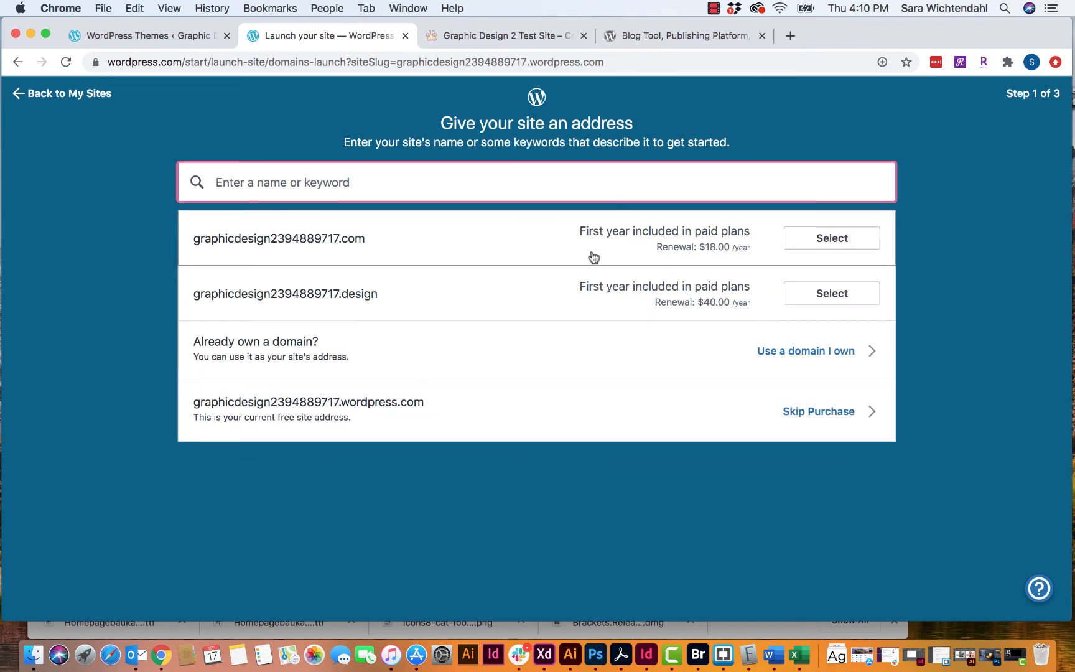
pyautogui.click(821, 415)
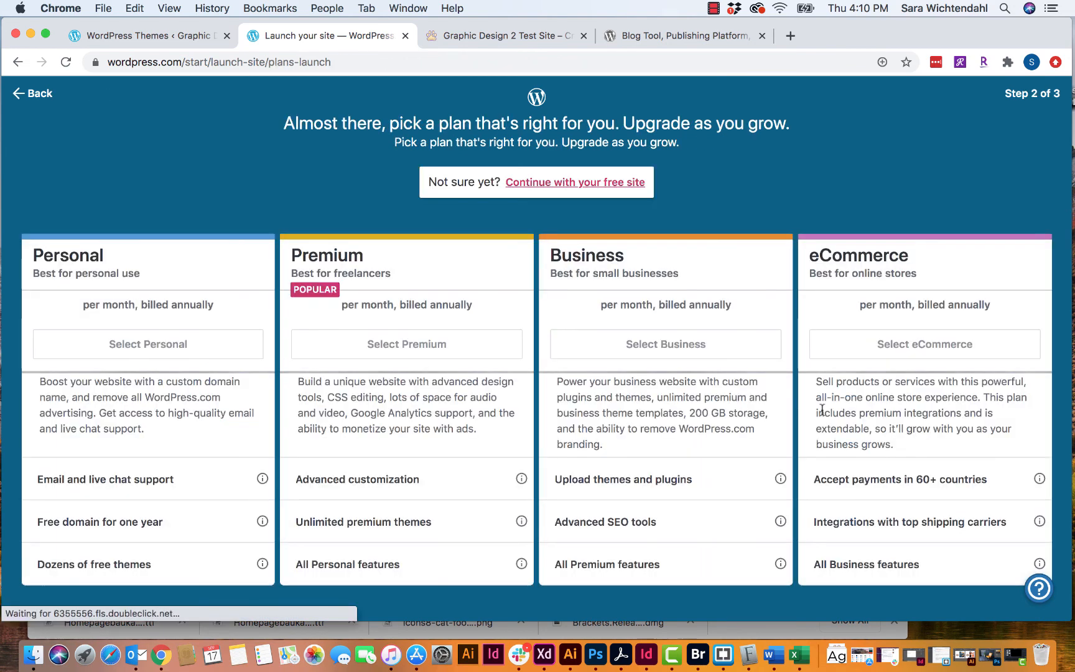
pyautogui.click(571, 184)
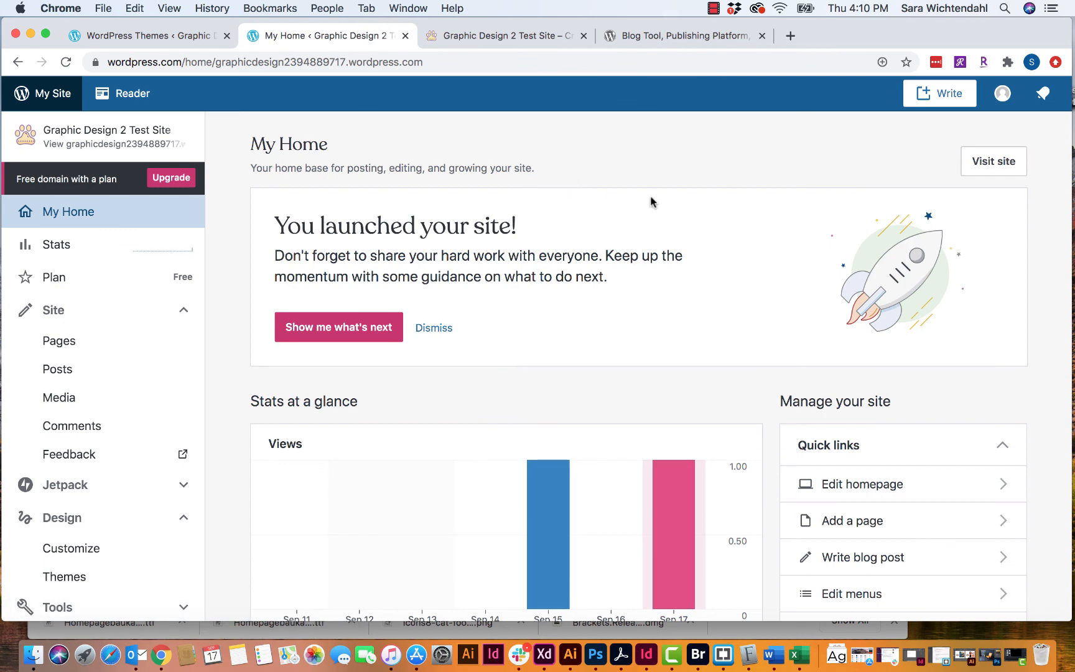
pyautogui.click(992, 166)
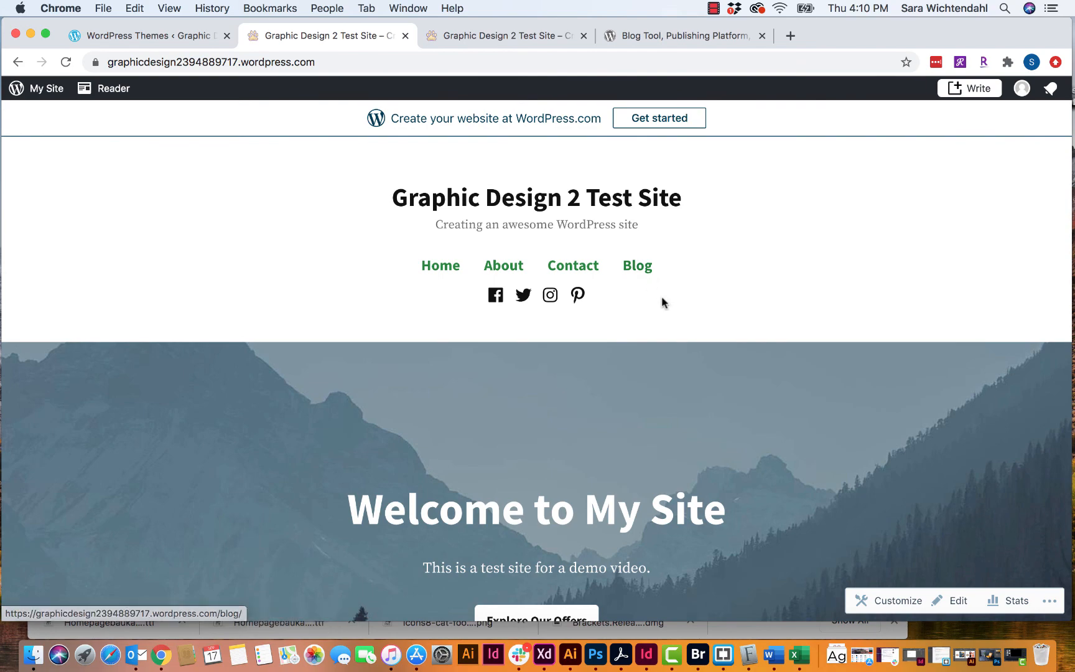
# - Scroll through the live public homepage to look it over
pyautogui.scroll(-10, 662, 303)
pyautogui.scroll(-5, 663, 302)
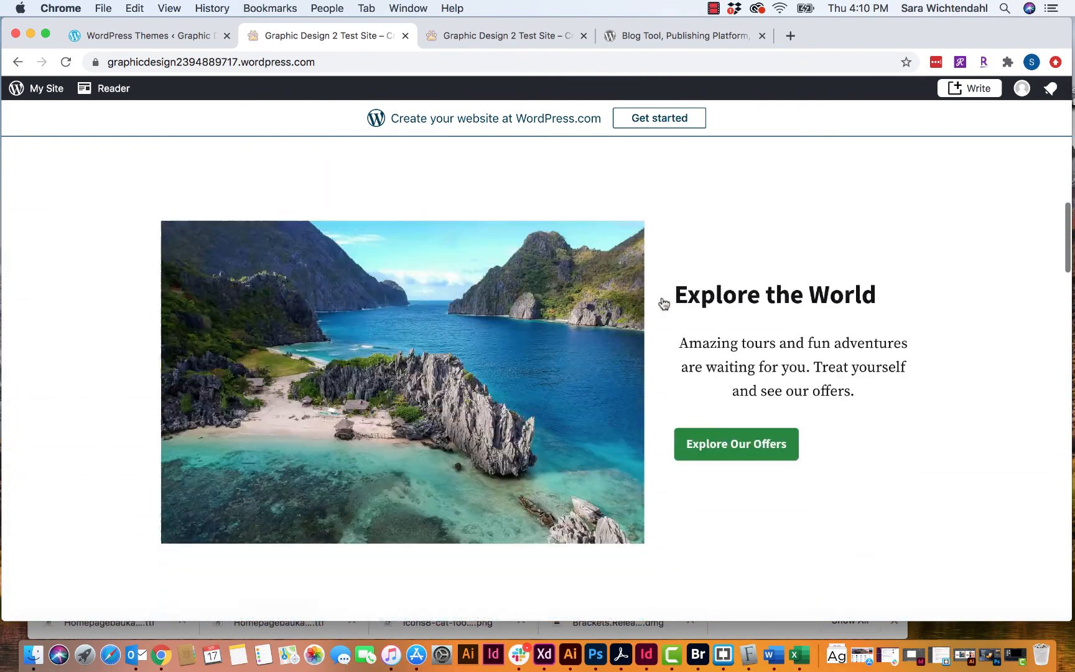
pyautogui.scroll(15, 662, 302)
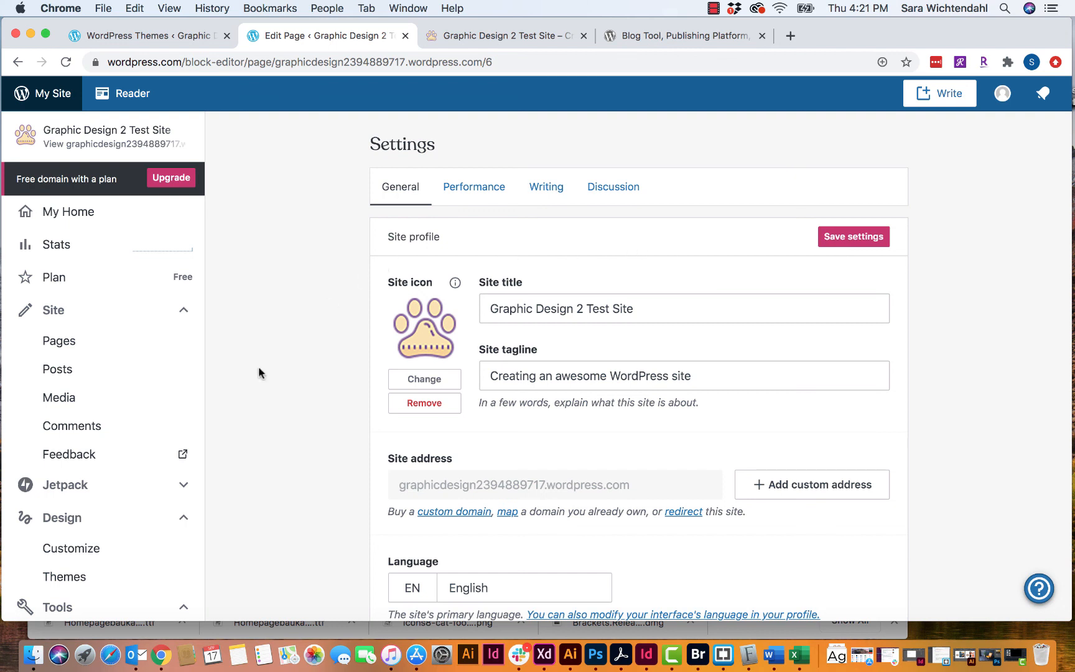
# - Check the Performance and Writing settings, then open the post Categories list
pyautogui.scroll(-1, 259, 367)
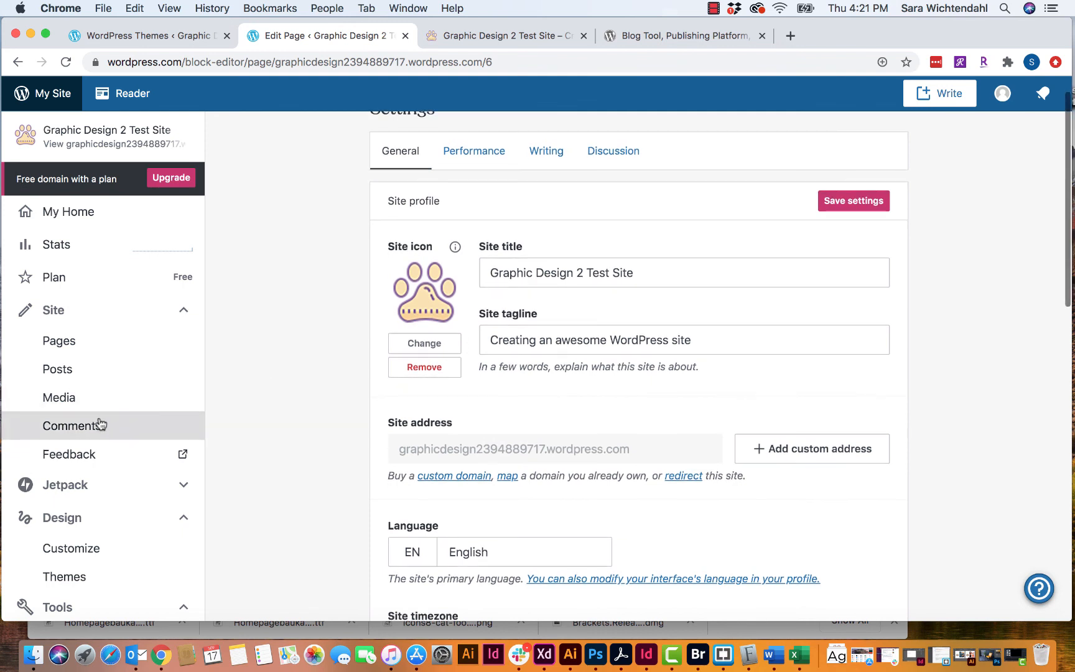
pyautogui.scroll(-5, 102, 421)
pyautogui.scroll(1, 348, 400)
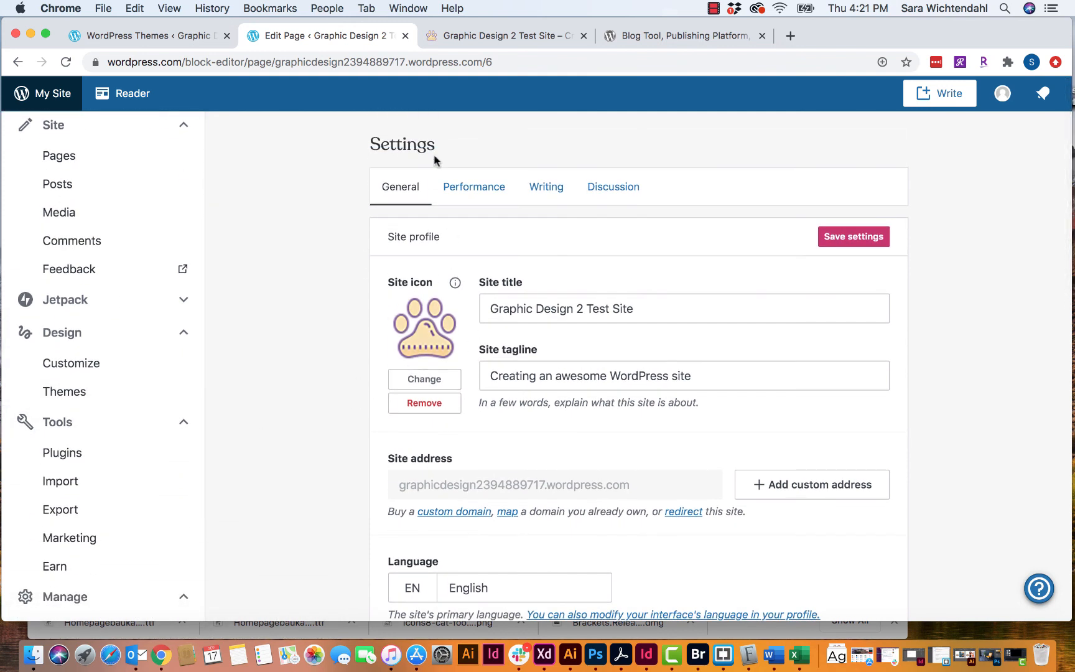
pyautogui.click(470, 193)
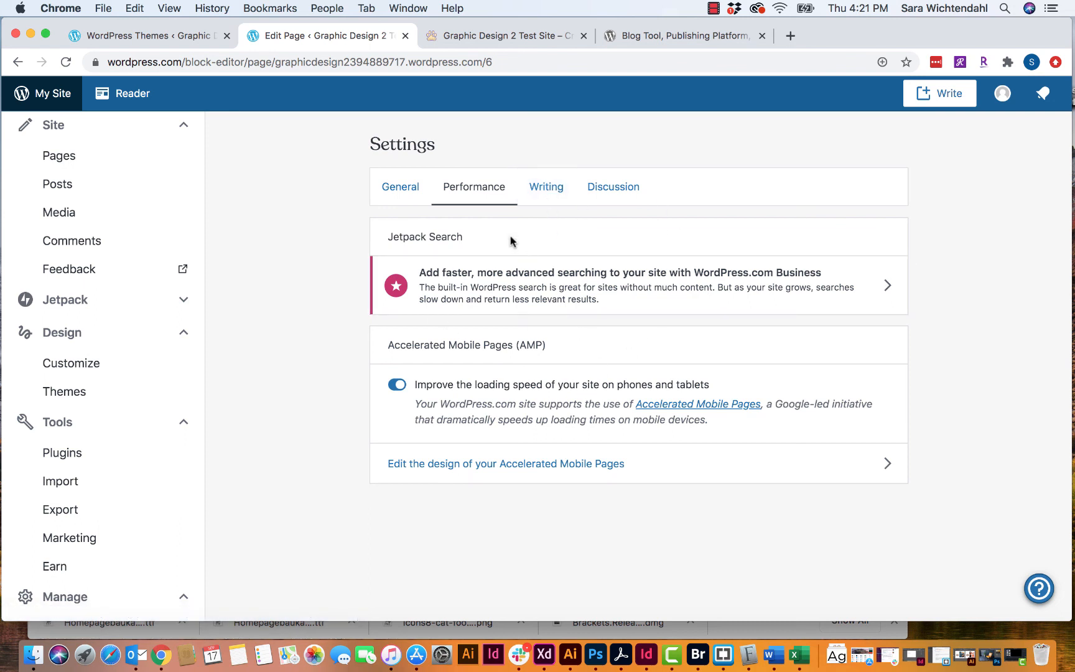
pyautogui.click(545, 191)
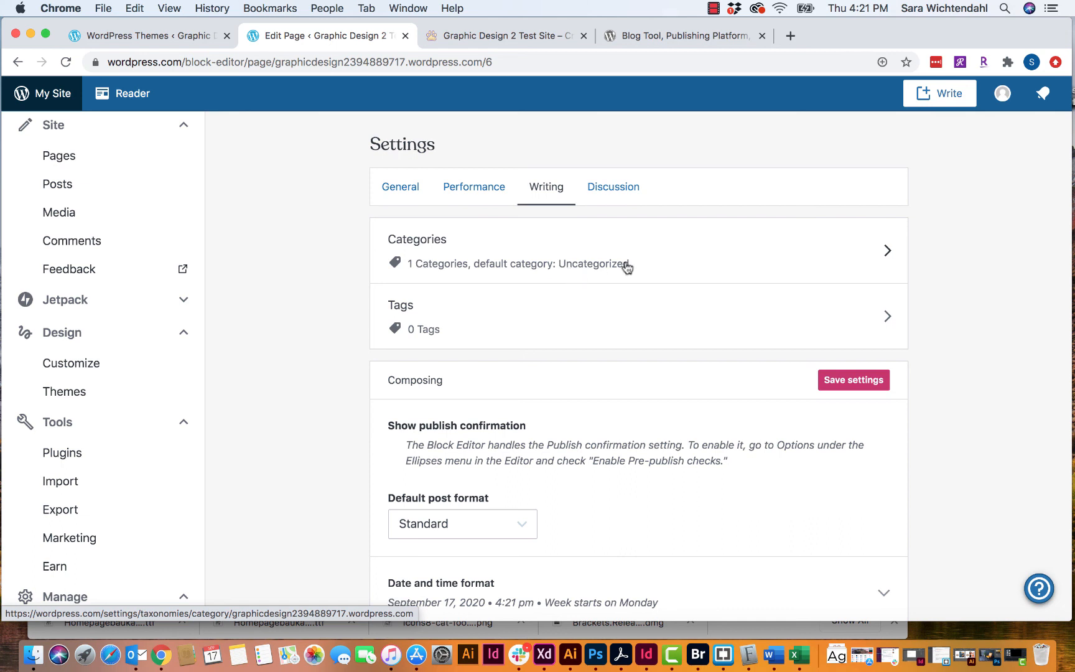
pyautogui.click(785, 262)
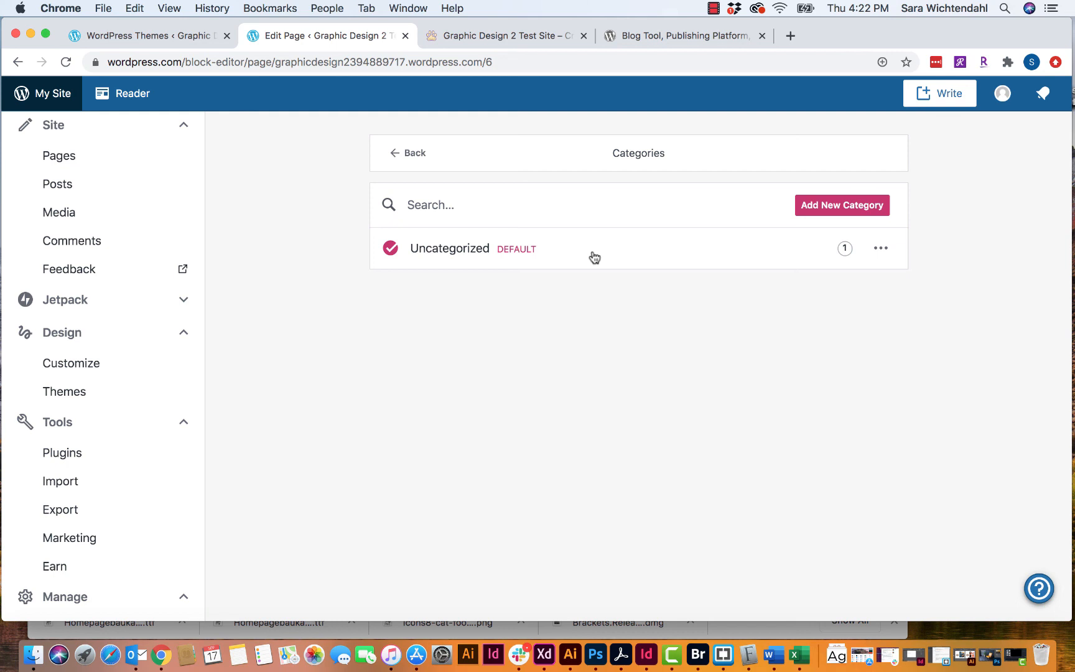
# - Add a top-level 'Recipes' category described 'All of my tasty recipes will go in this category'
pyautogui.click(831, 211)
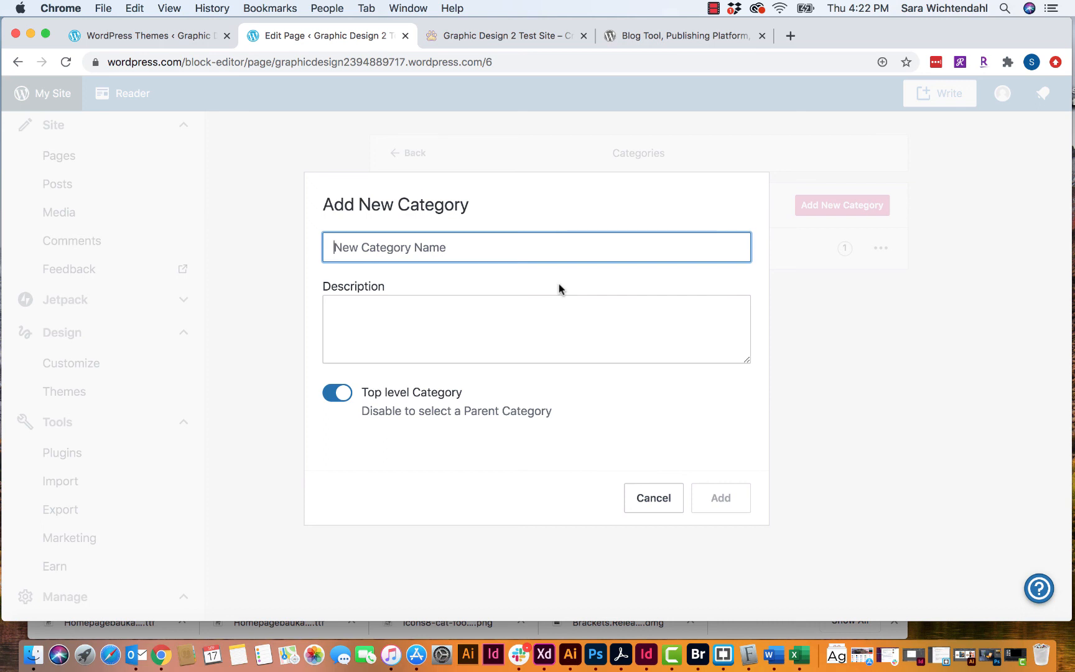
pyautogui.write('R')
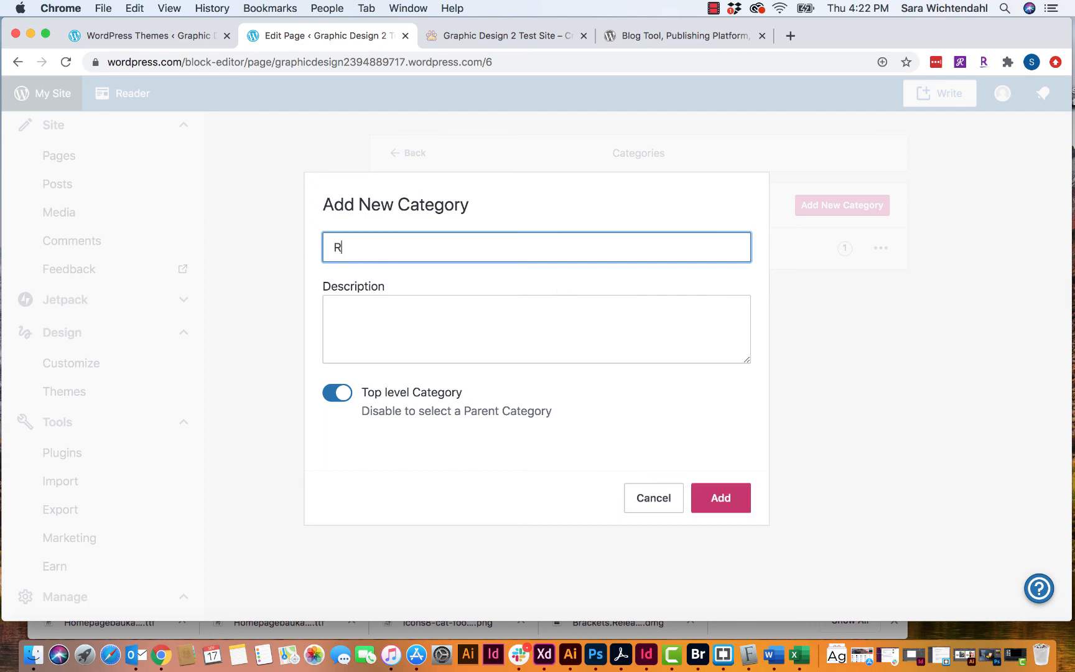
pyautogui.write('ecipes')
pyautogui.click(485, 306)
pyautogui.write('All of ')
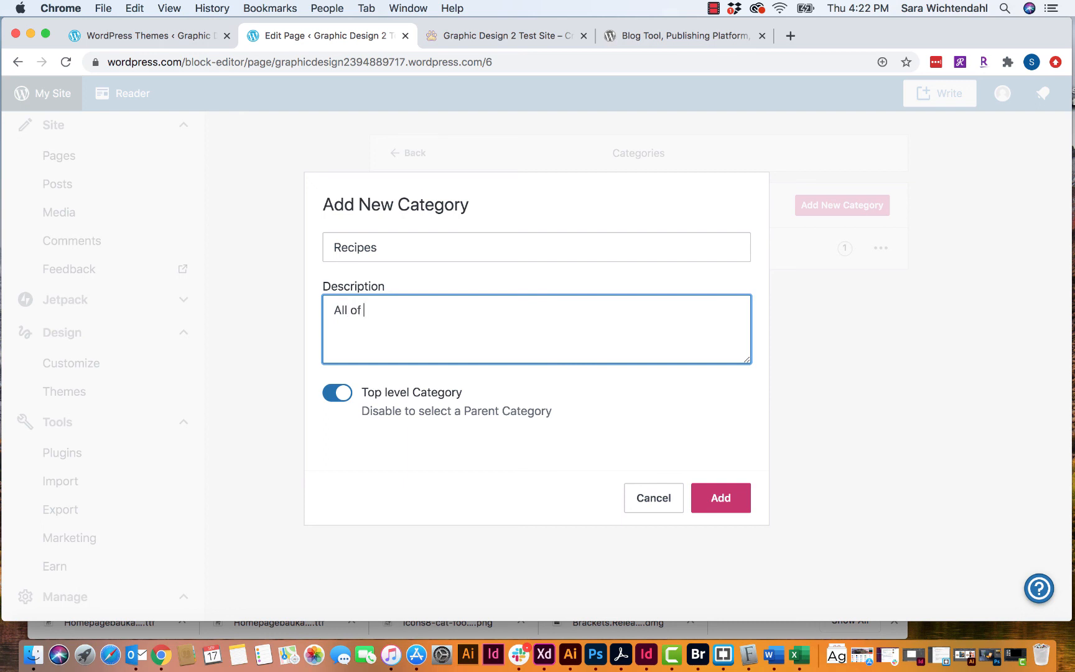
pyautogui.write('my tasty recipes will go ')
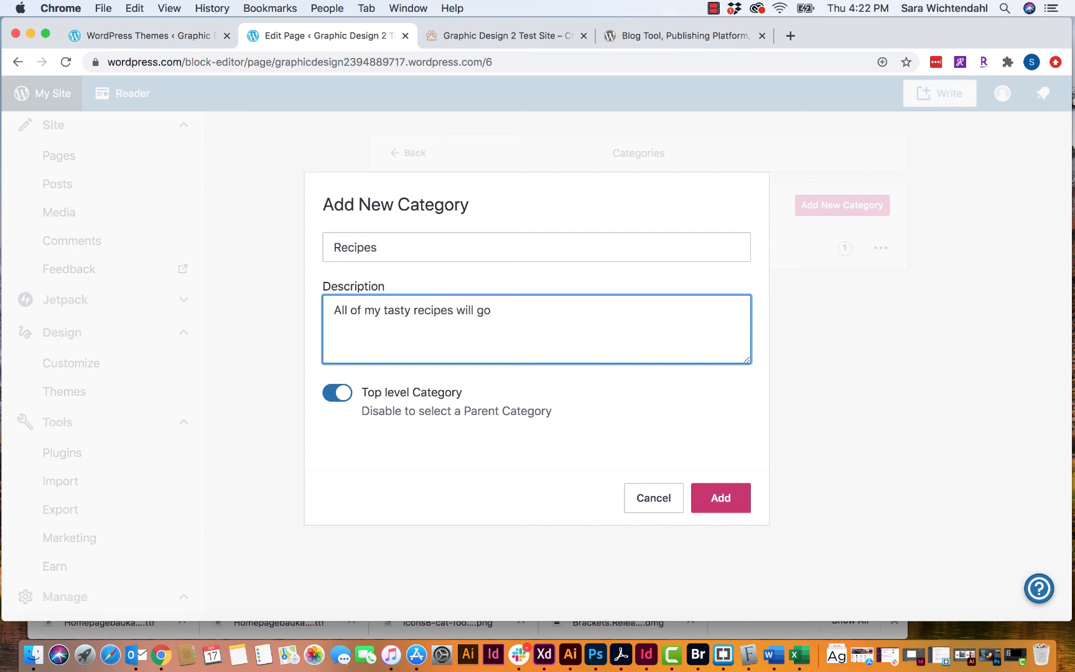
pyautogui.write('in this category')
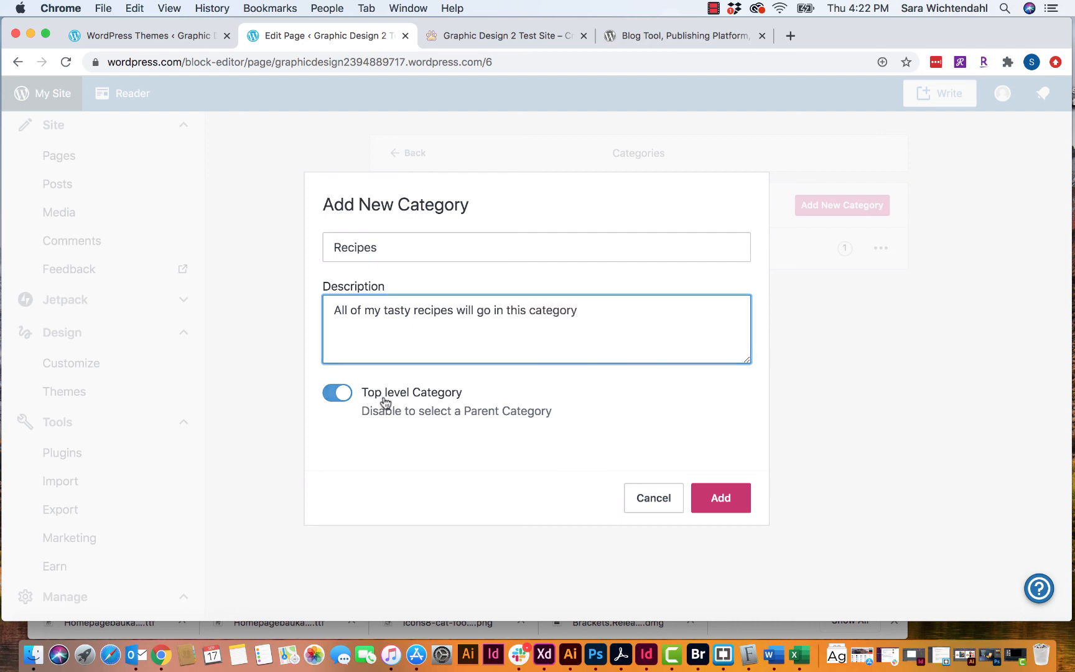
pyautogui.click(342, 397)
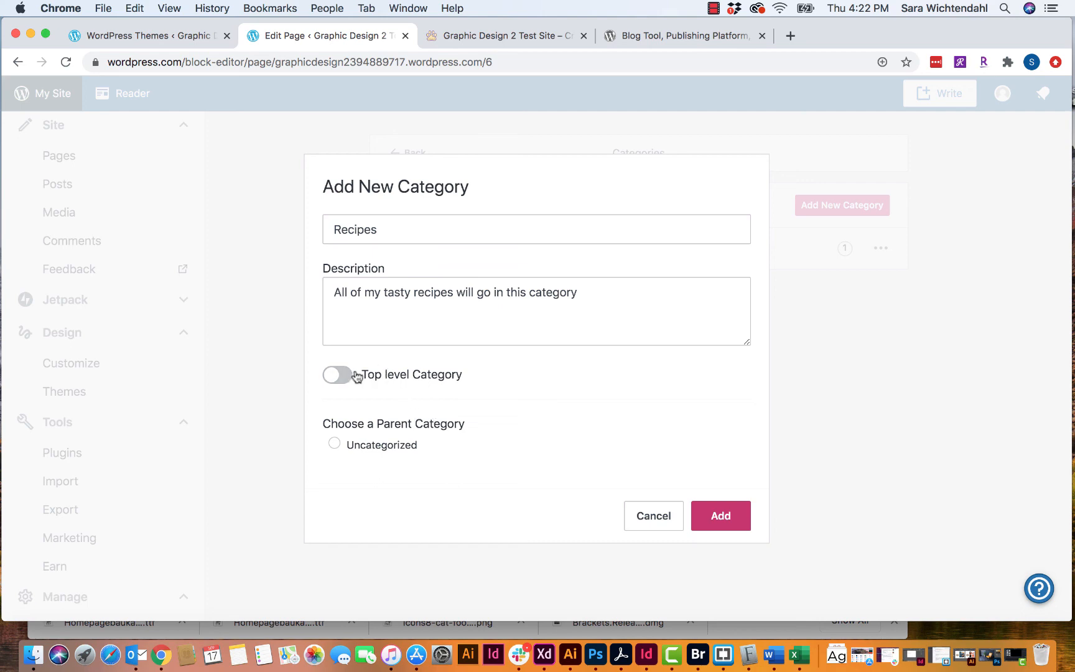
pyautogui.click(336, 375)
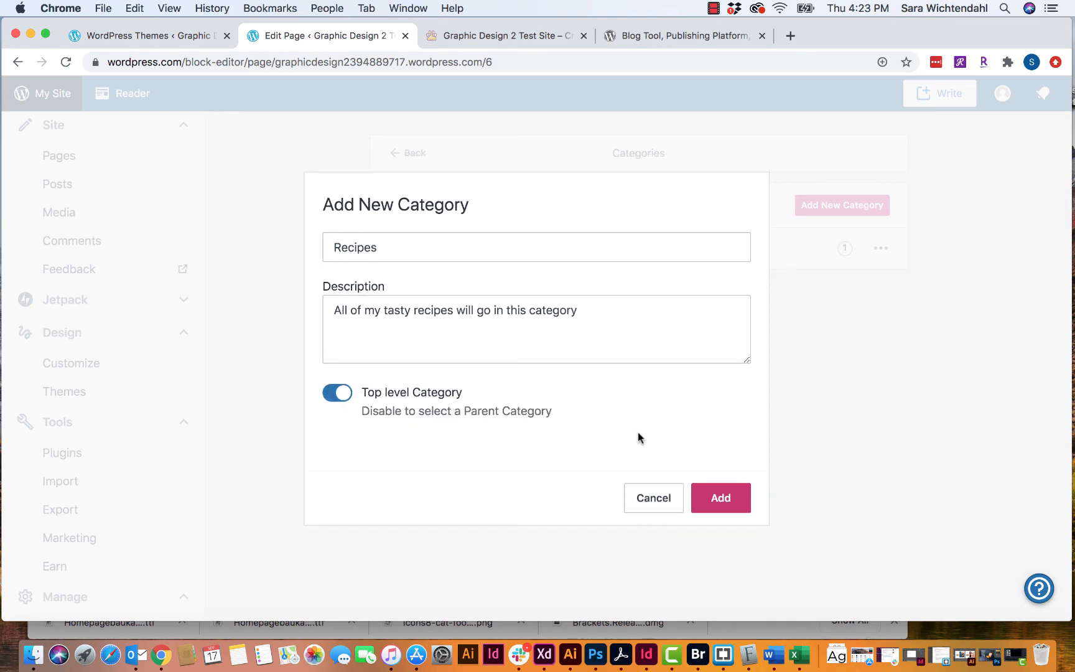
pyautogui.click(722, 504)
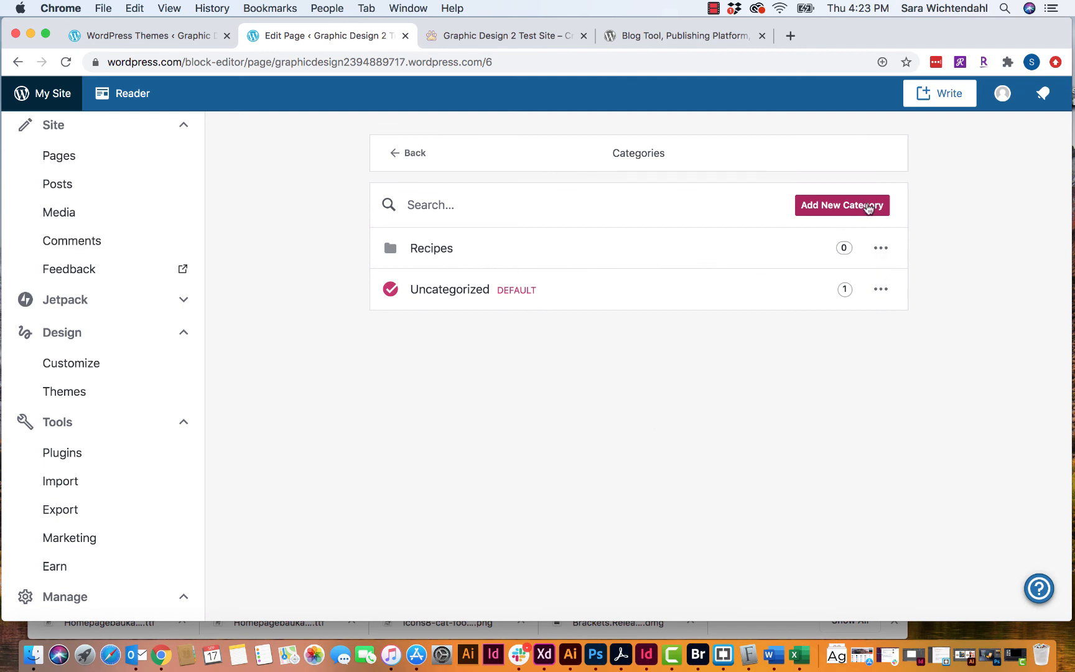
# - Add a 'Desserts' subcategory under Recipes described 'All my dessert recipes go here'
pyautogui.click(870, 206)
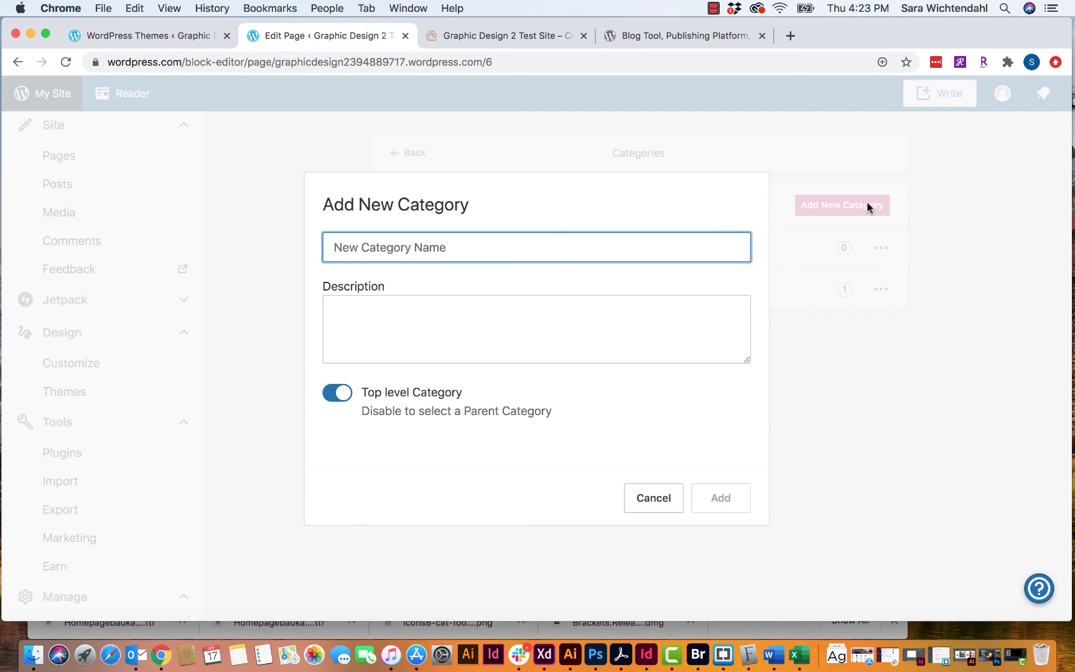
pyautogui.write('Des')
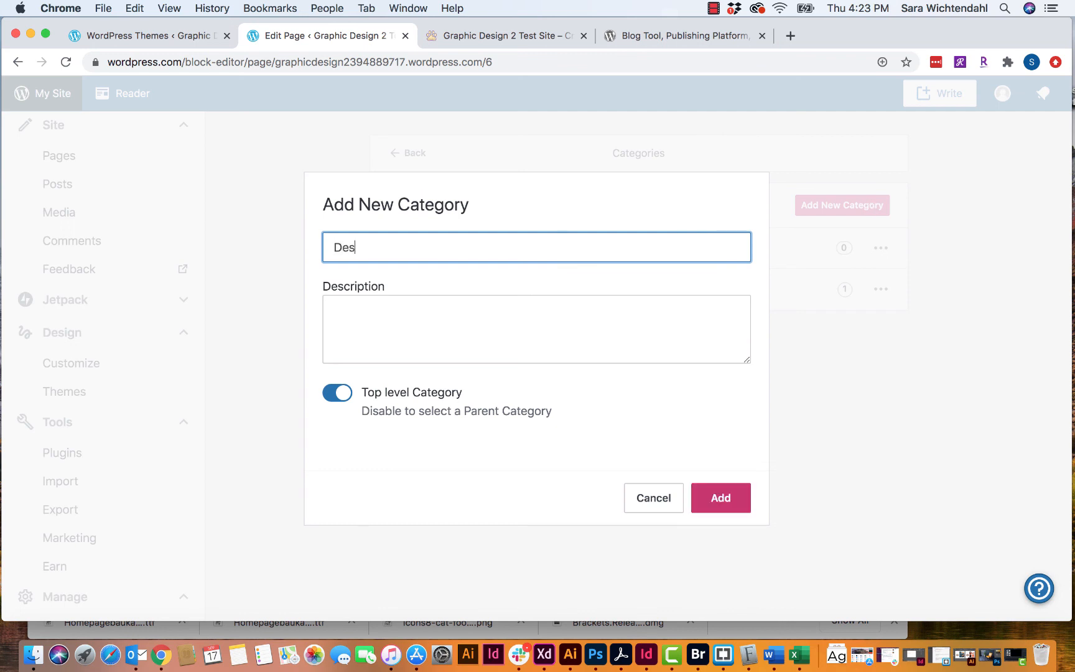
pyautogui.write('serts')
pyautogui.click(487, 318)
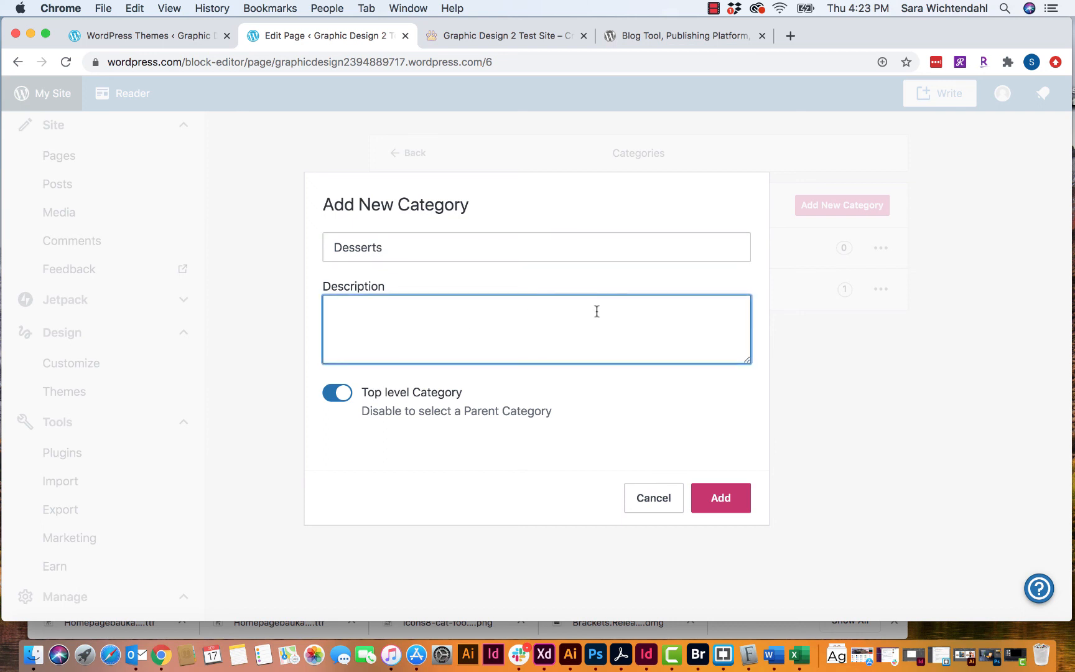
pyautogui.write('All my dessert recid')
pyautogui.press('BackSpace')
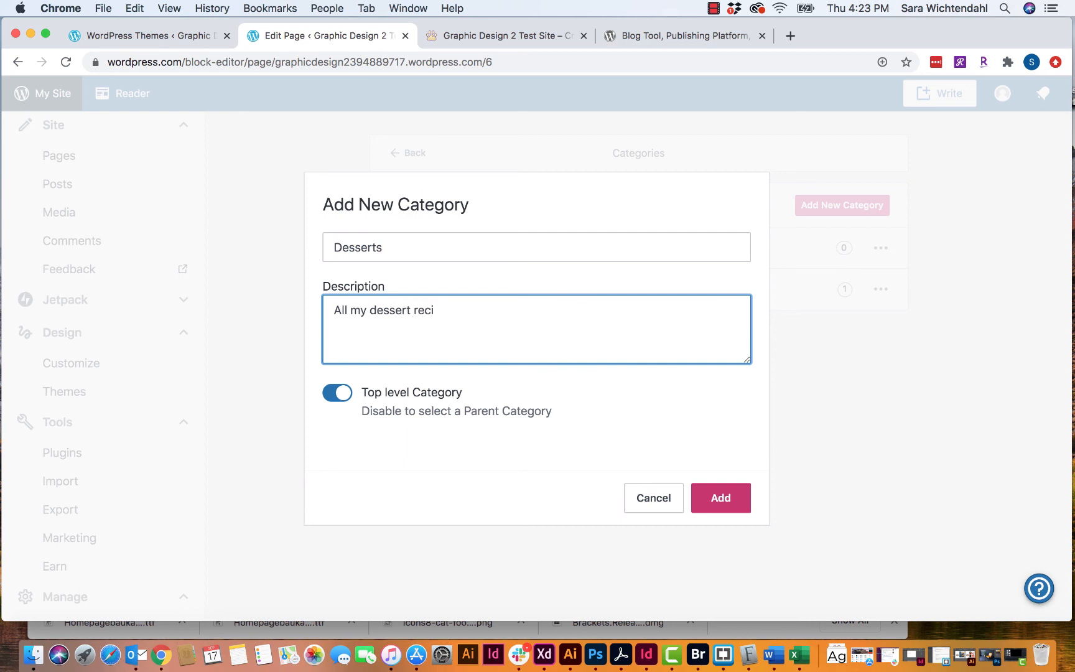
pyautogui.write('pes go here')
pyautogui.click(349, 398)
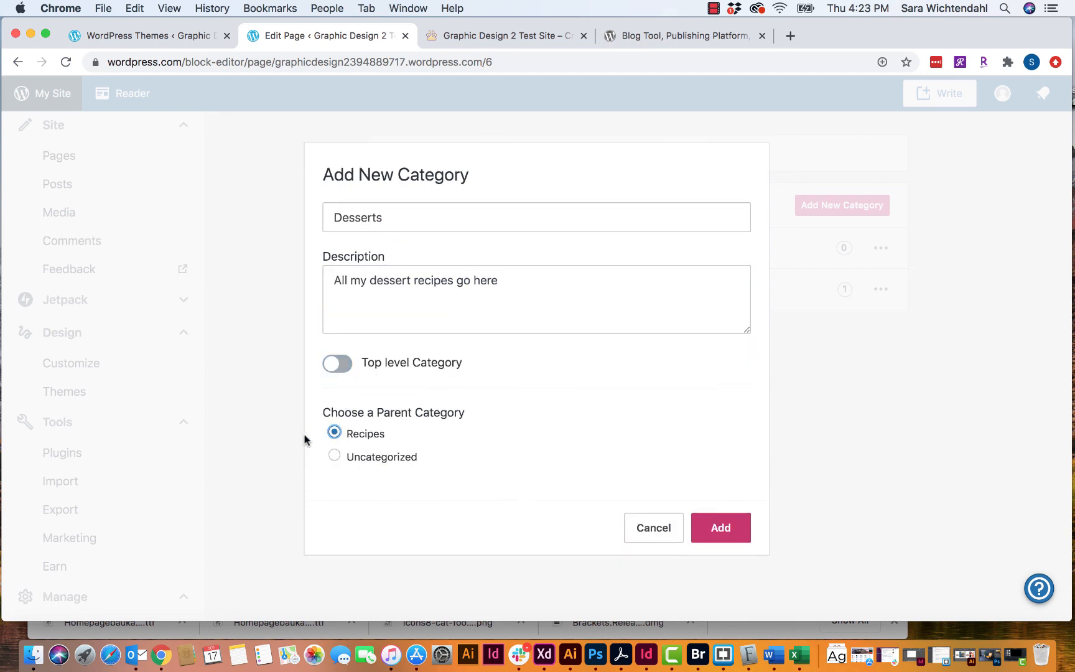
pyautogui.click(730, 530)
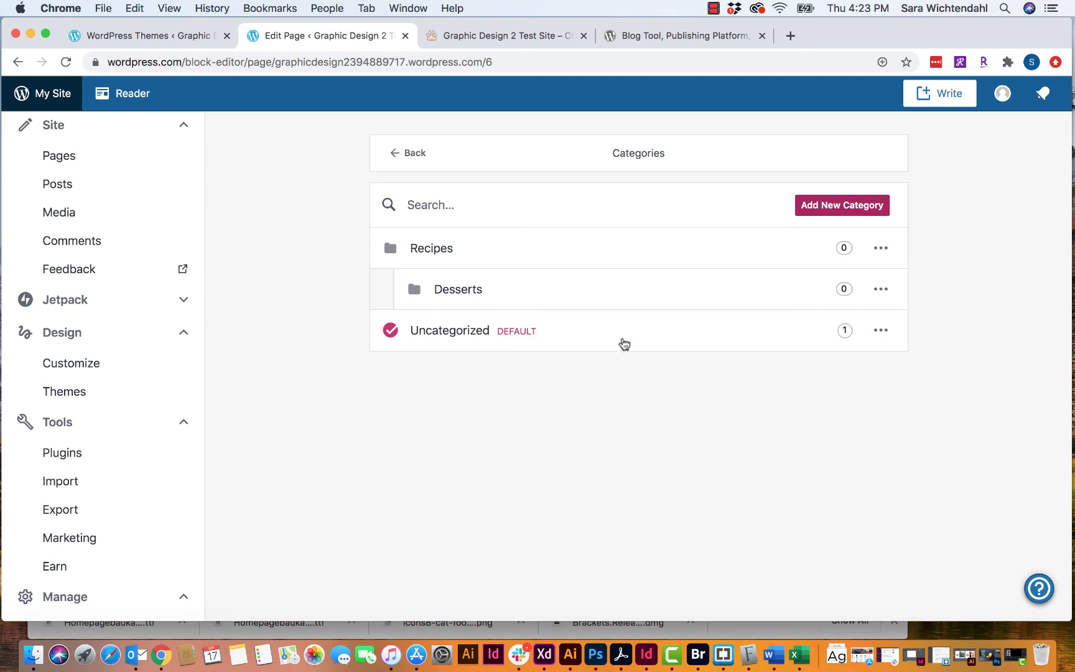
# - Make Recipes the default post category, then return to the Writing settings
pyautogui.click(880, 288)
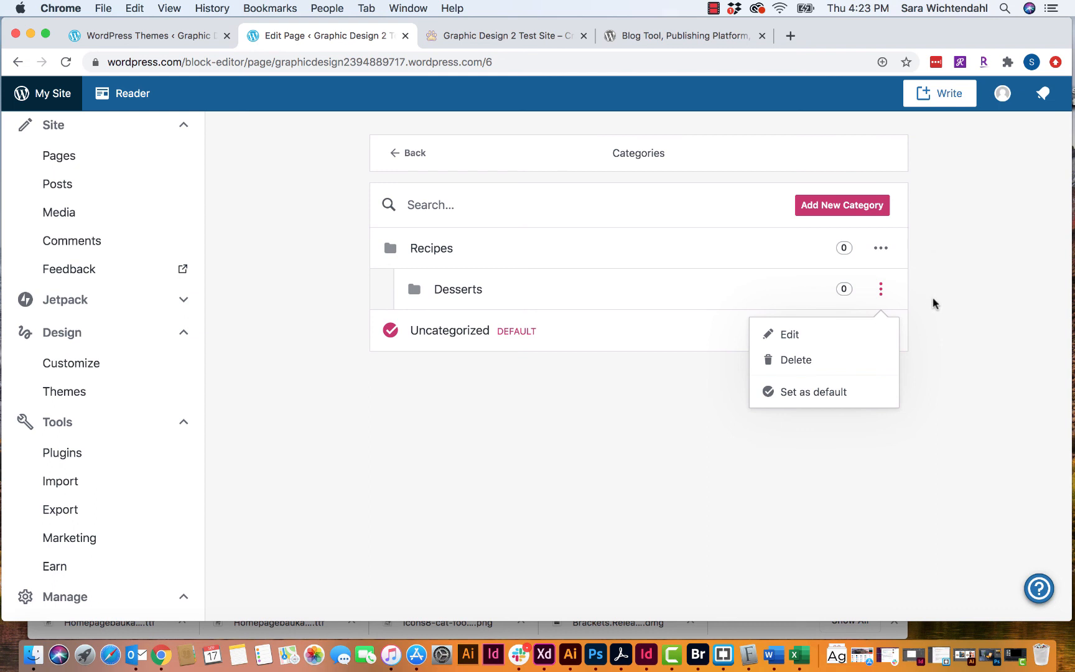
pyautogui.click(905, 311)
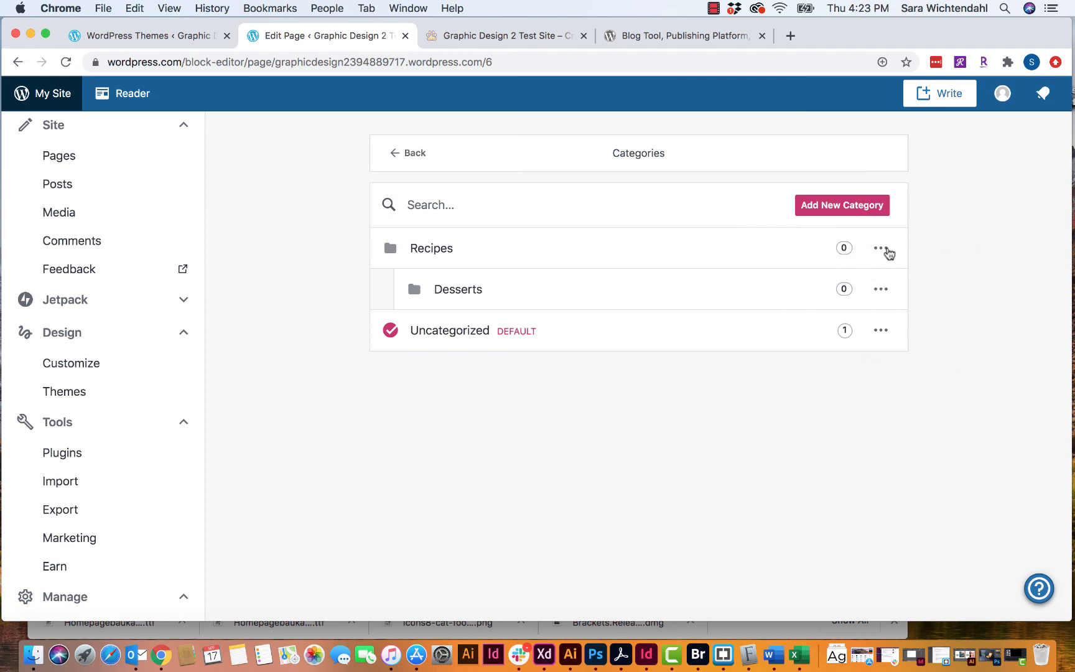
pyautogui.click(884, 249)
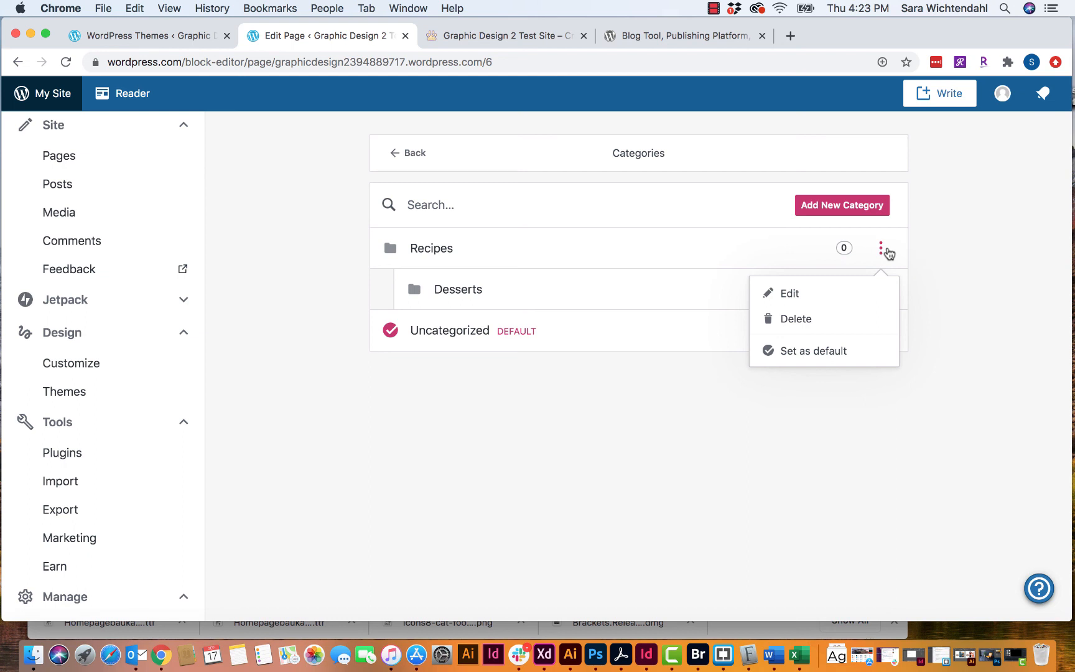
pyautogui.click(838, 352)
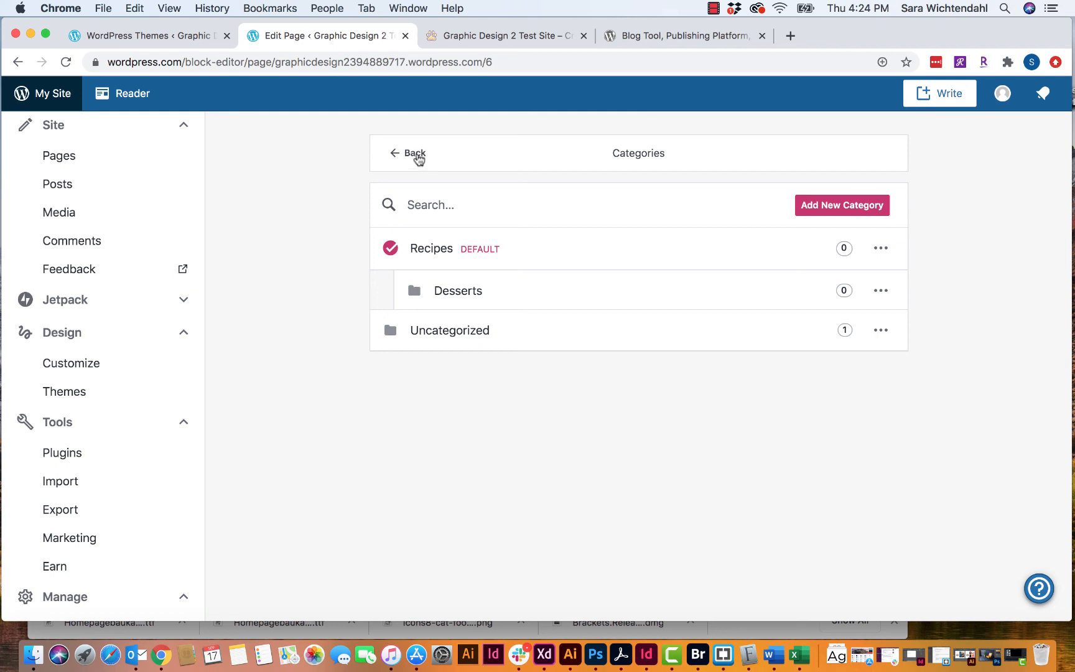
pyautogui.click(418, 157)
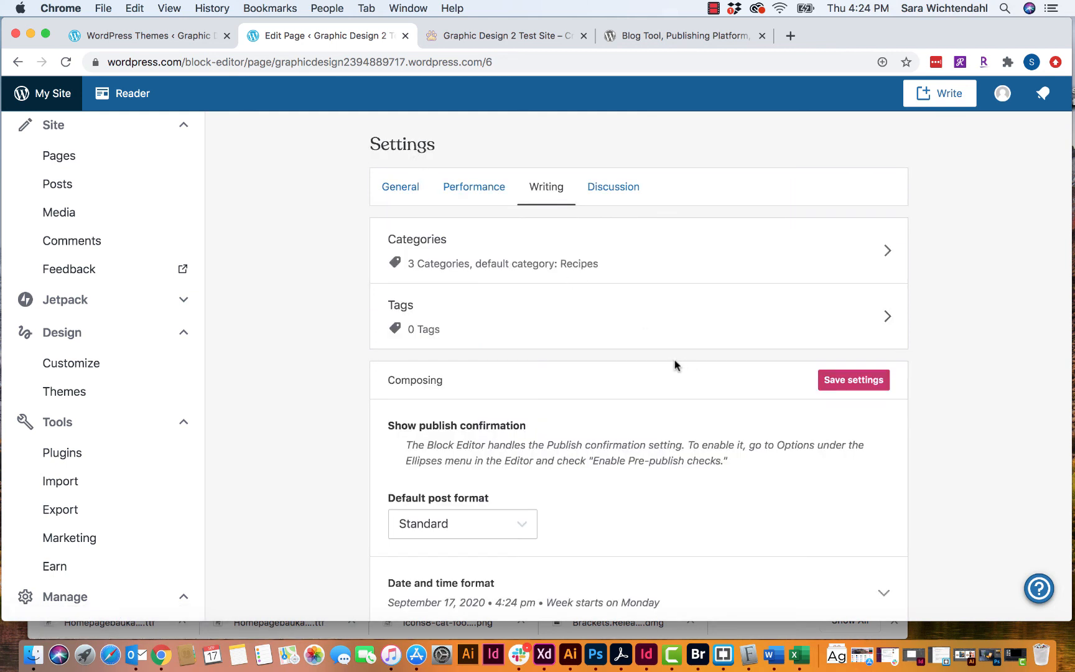
pyautogui.scroll(-2, 678, 362)
pyautogui.scroll(-3, 682, 363)
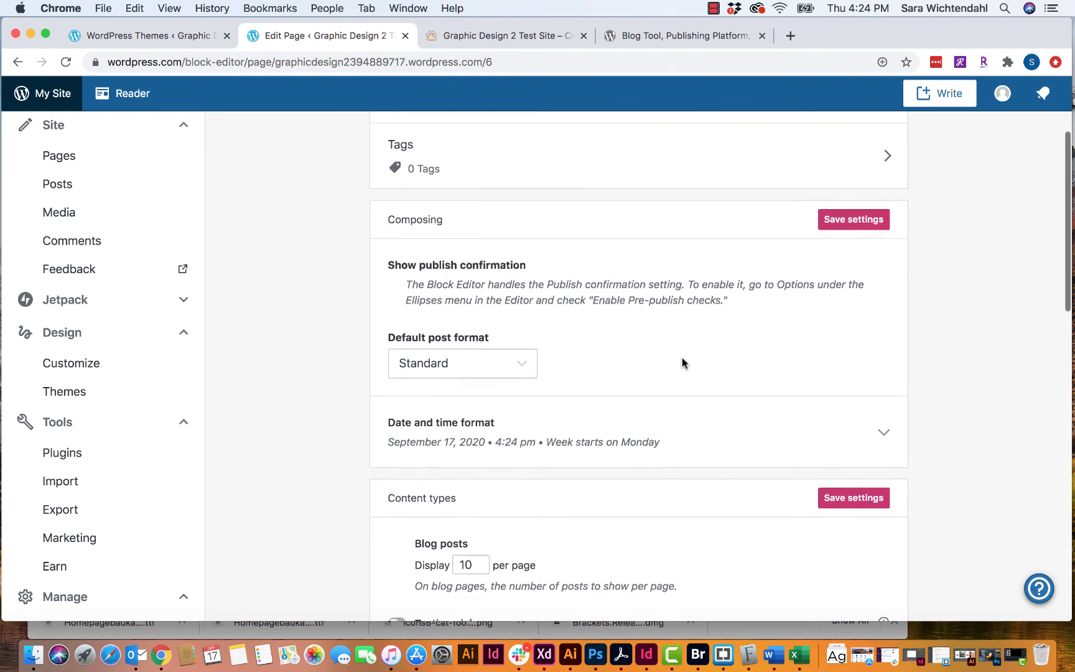
pyautogui.scroll(3, 682, 363)
pyautogui.scroll(-3, 682, 363)
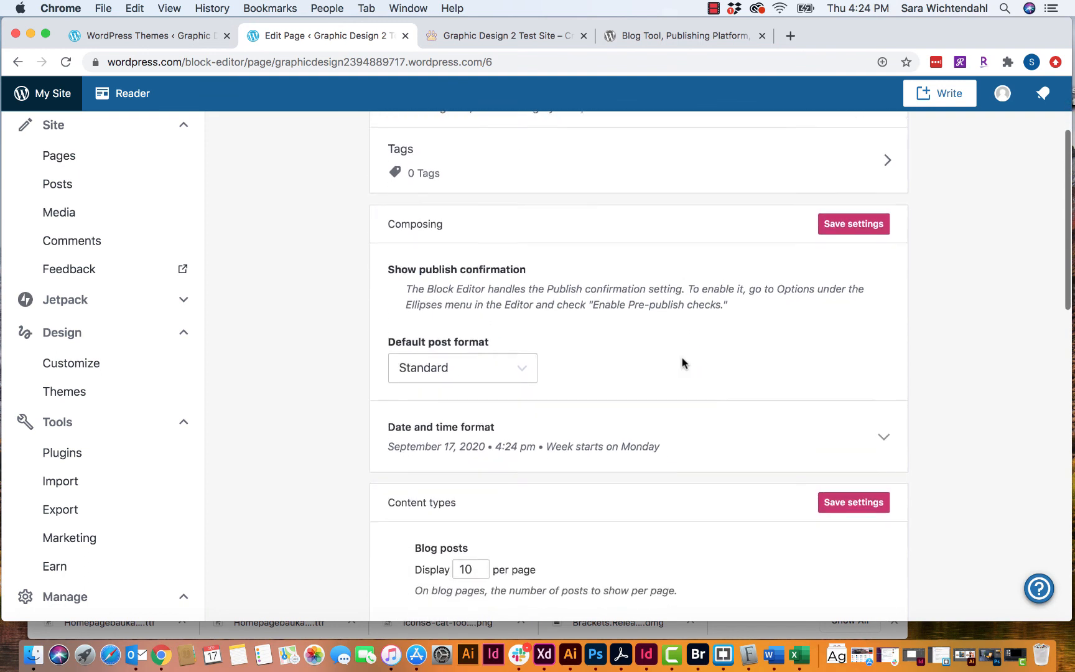
# - Create a 'chocolate' tag described 'for desserts' and return to the Writing settings
pyautogui.click(887, 161)
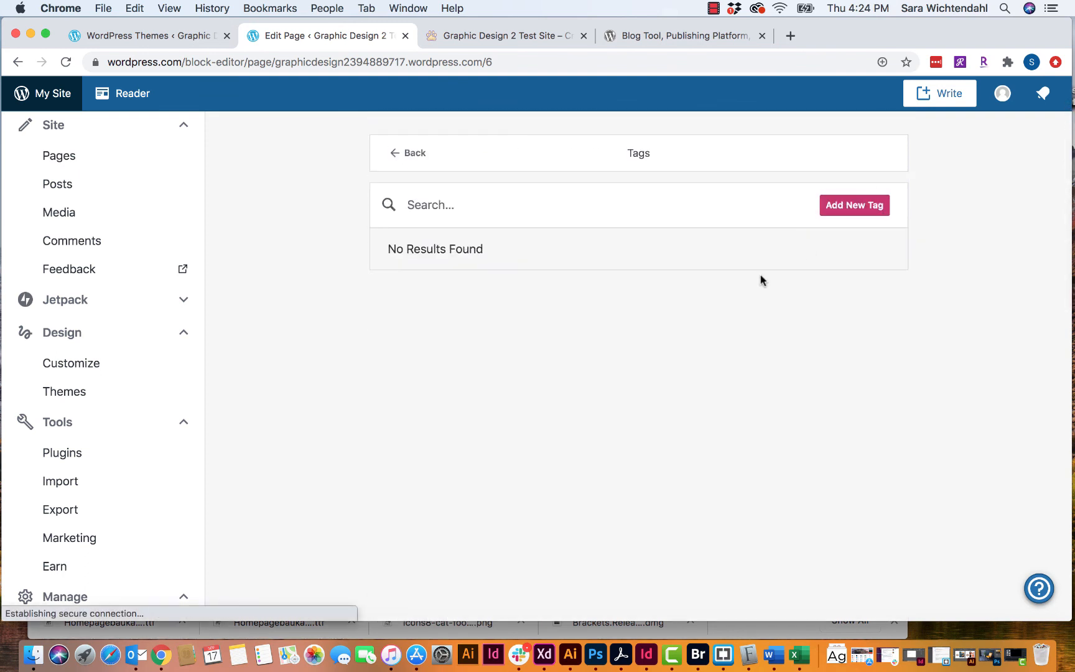
pyautogui.click(851, 211)
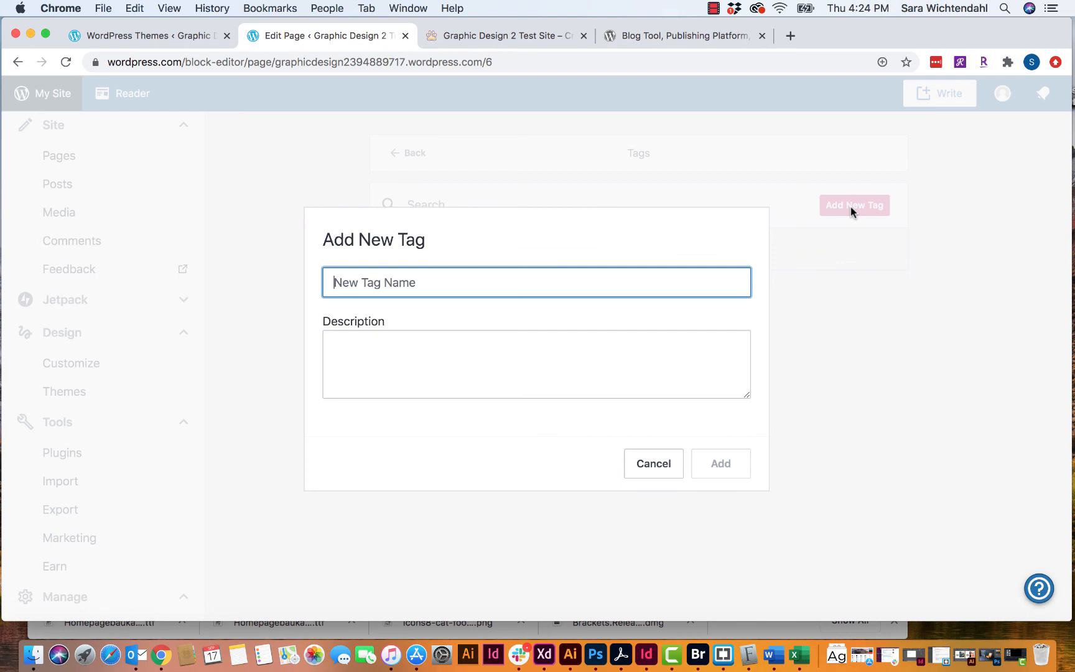
pyautogui.write('chocolate')
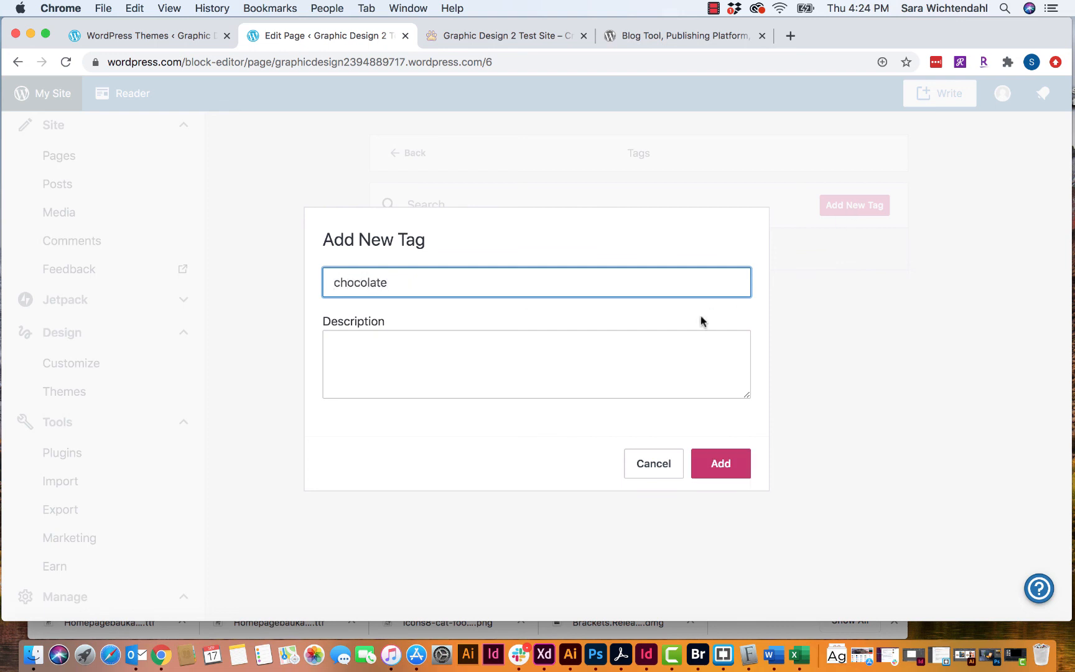
pyautogui.click(656, 352)
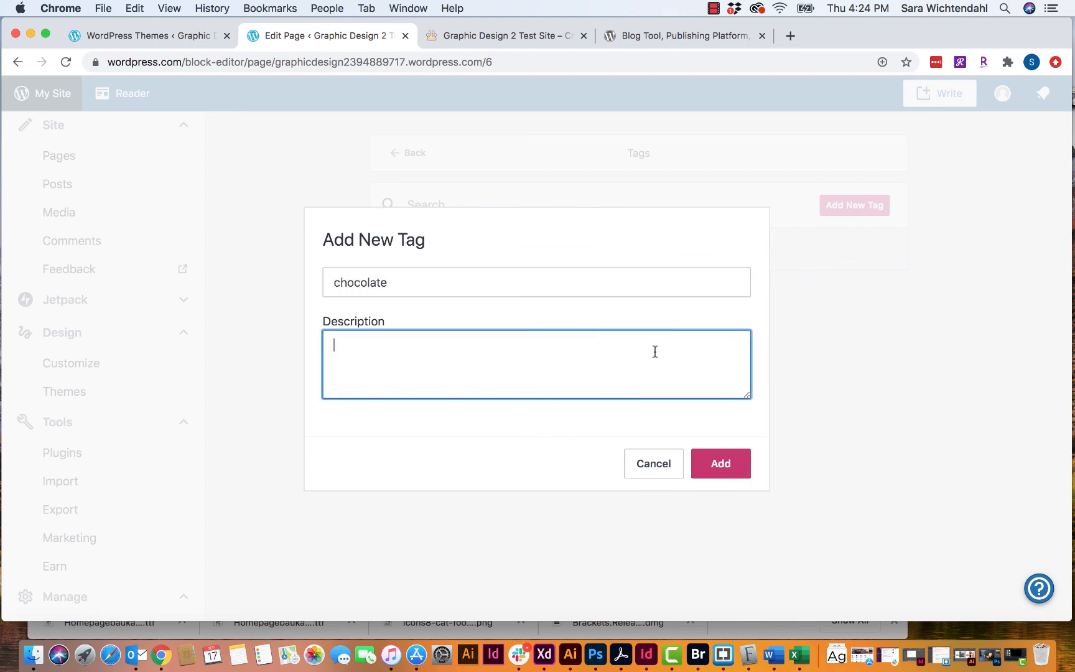
pyautogui.write('for desserts')
pyautogui.click(737, 462)
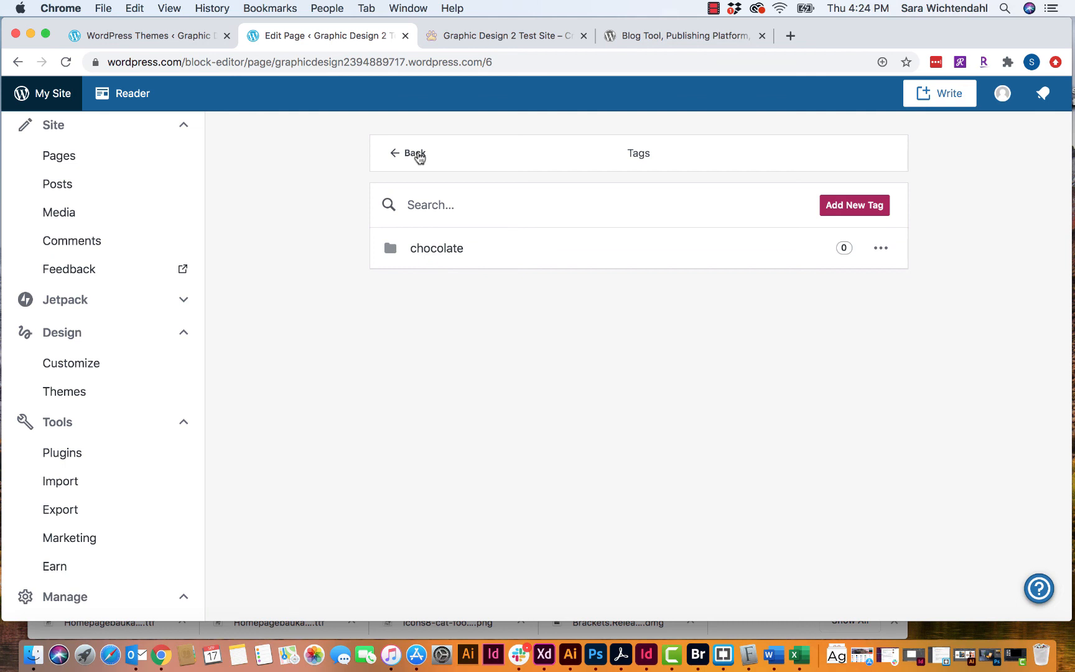
pyautogui.click(419, 158)
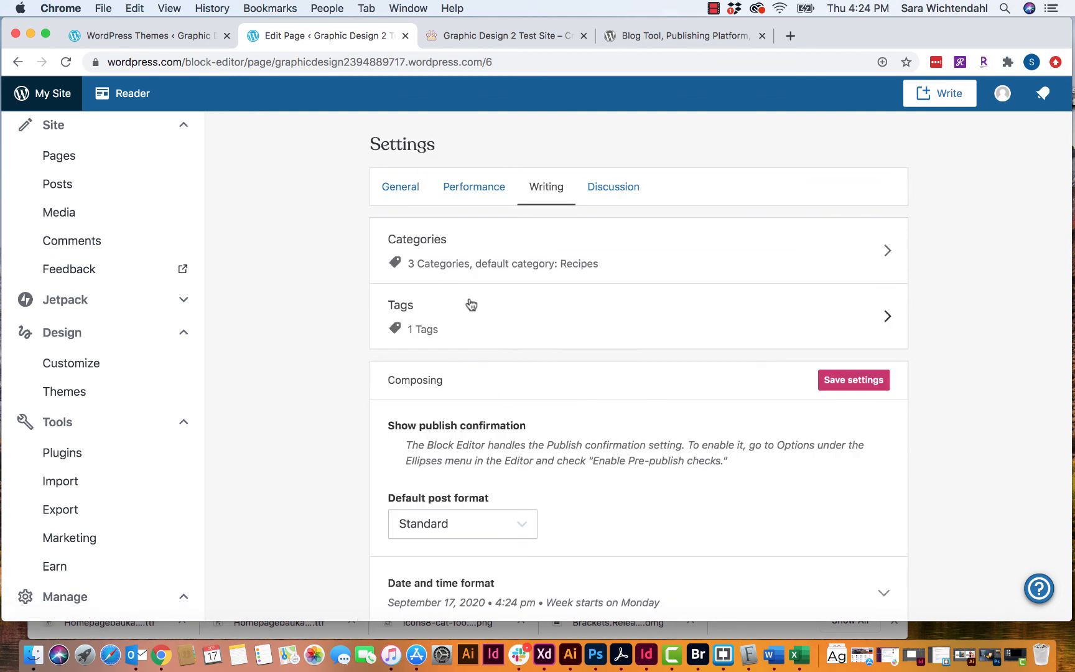
pyautogui.scroll(-5, 471, 305)
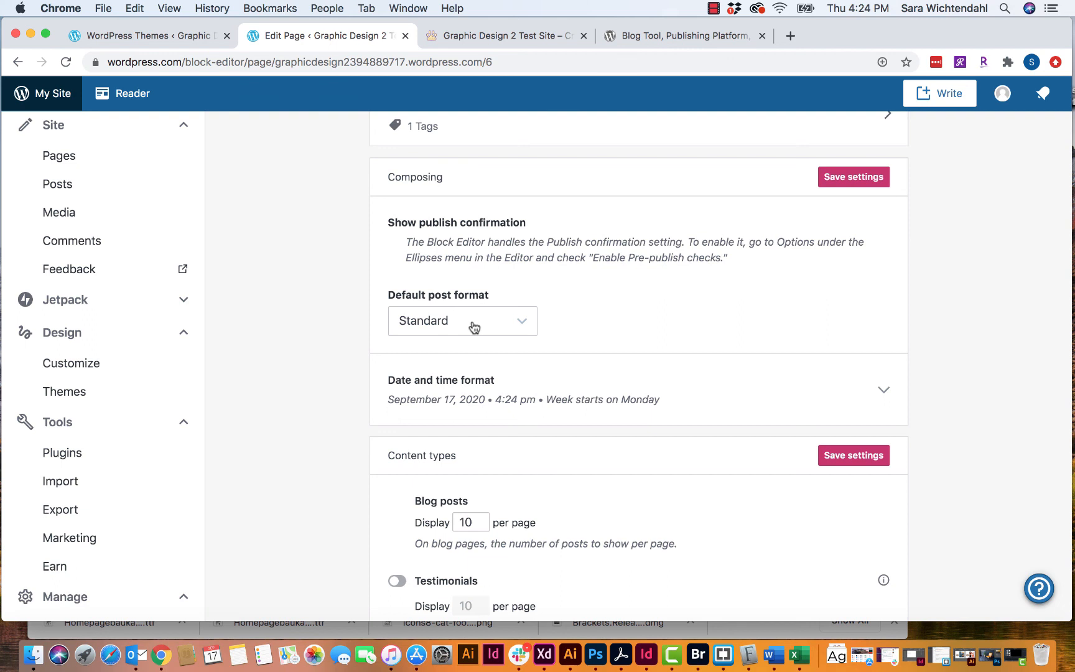
pyautogui.click(524, 322)
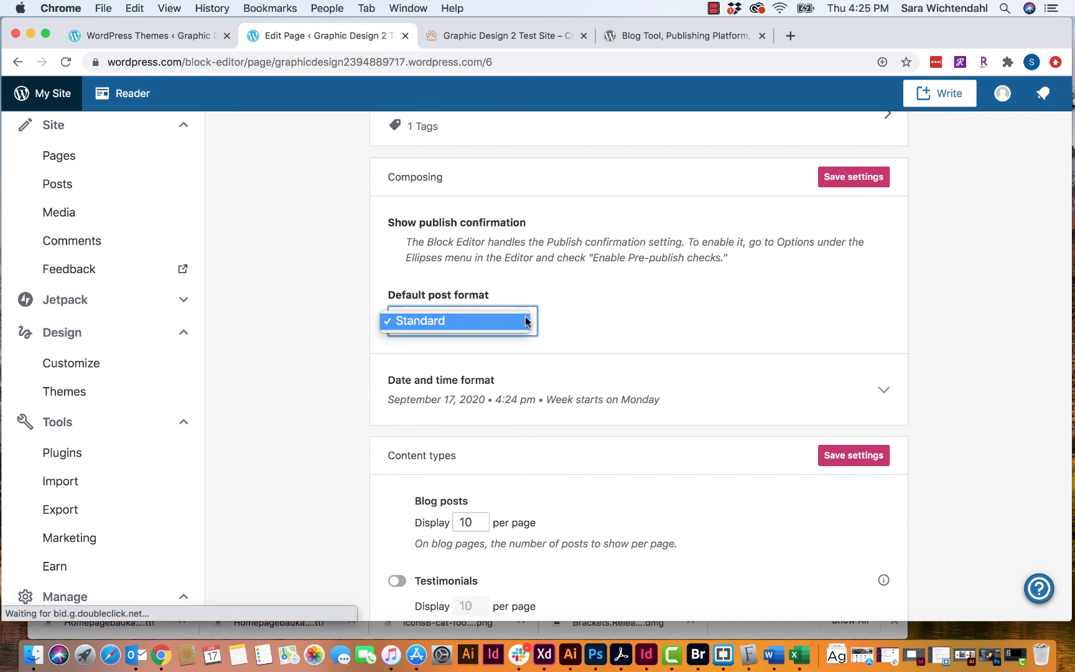
pyautogui.click(526, 323)
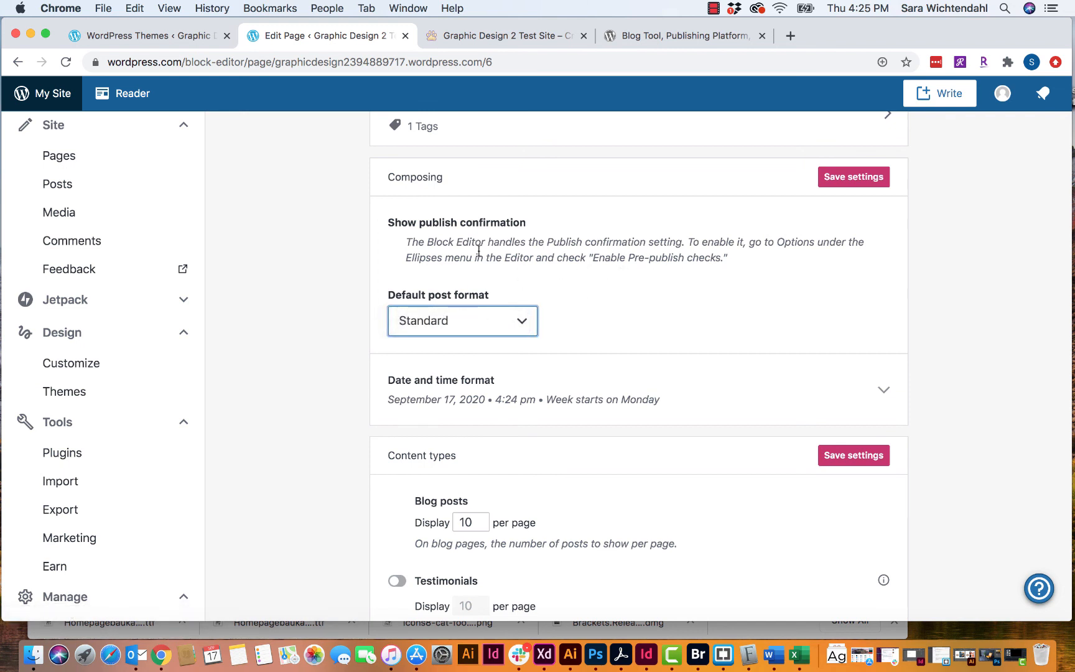
pyautogui.scroll(-5, 722, 283)
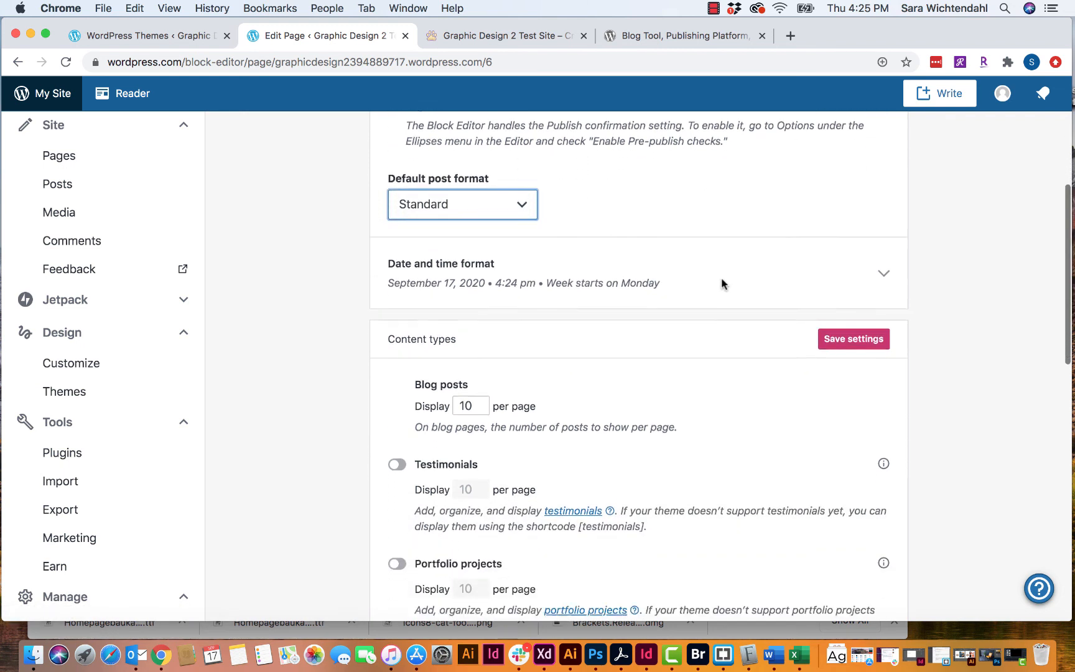
pyautogui.click(884, 198)
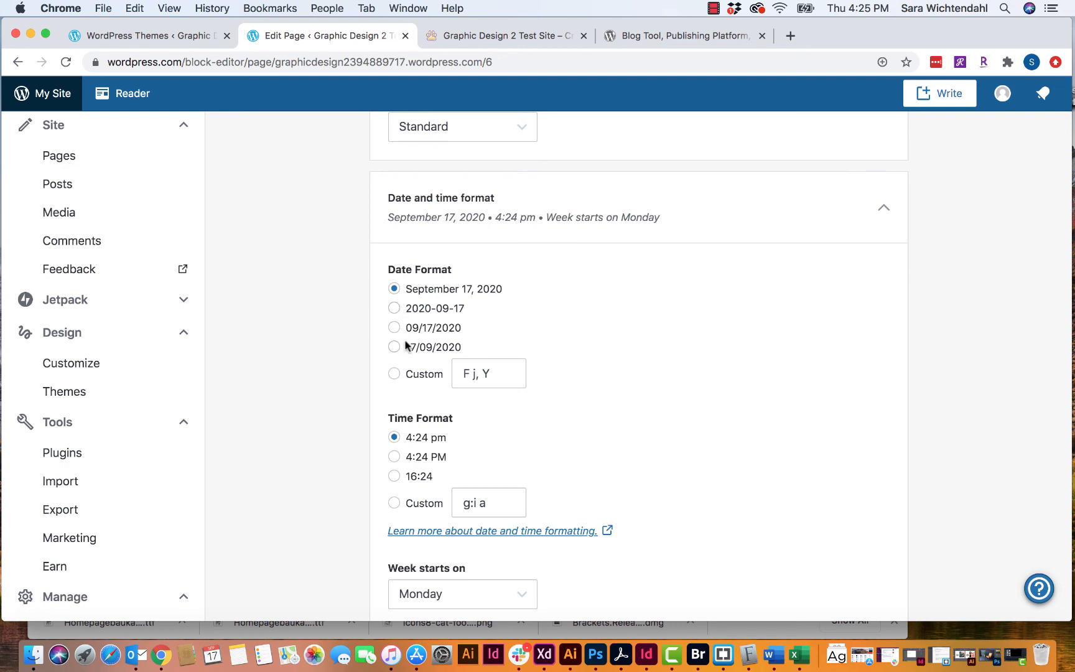
pyautogui.scroll(-4, 633, 355)
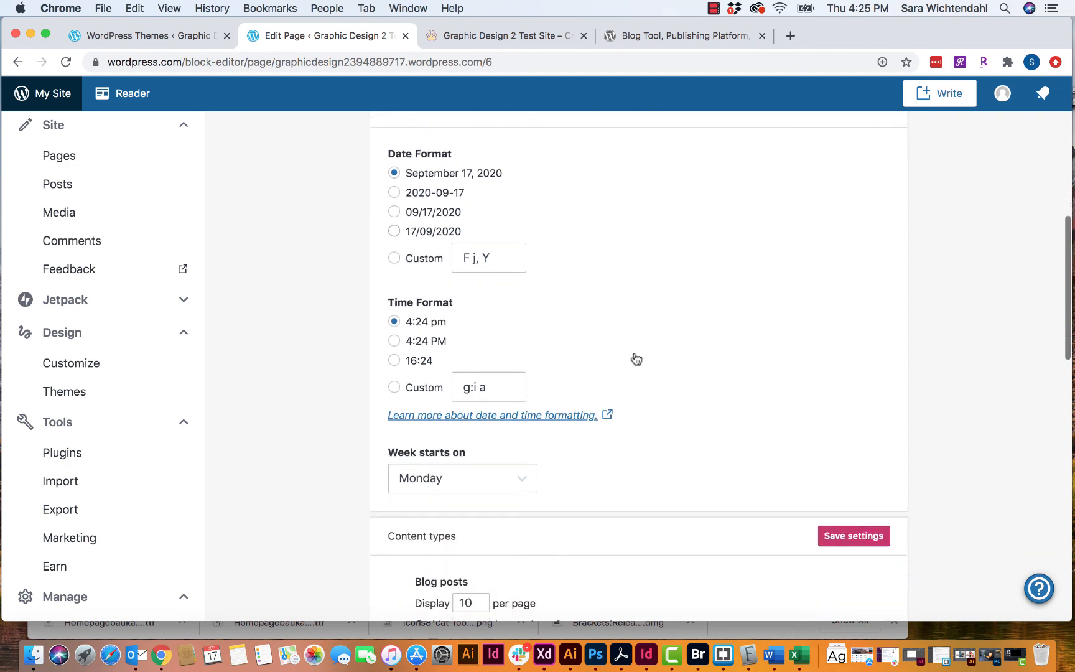
pyautogui.click(529, 479)
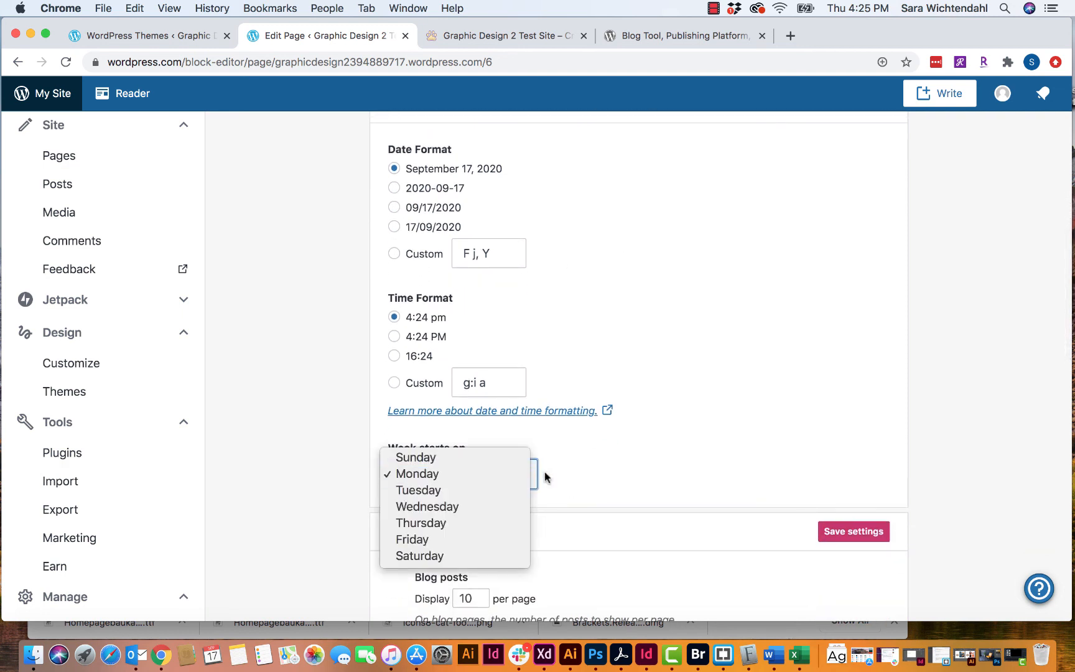
pyautogui.click(522, 479)
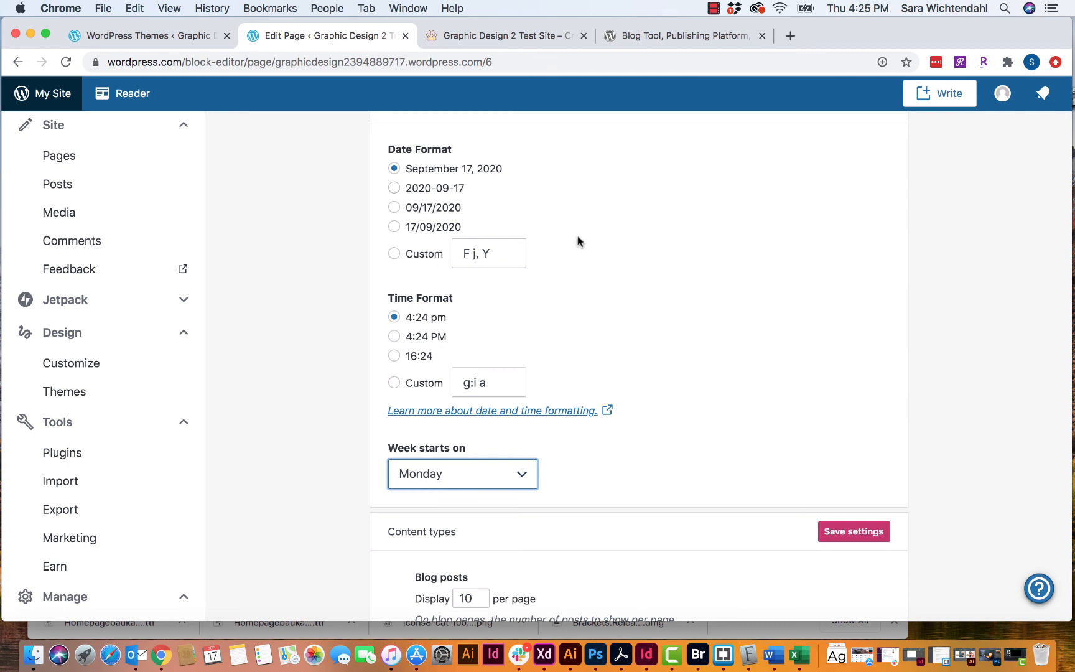
pyautogui.click(394, 207)
pyautogui.click(394, 168)
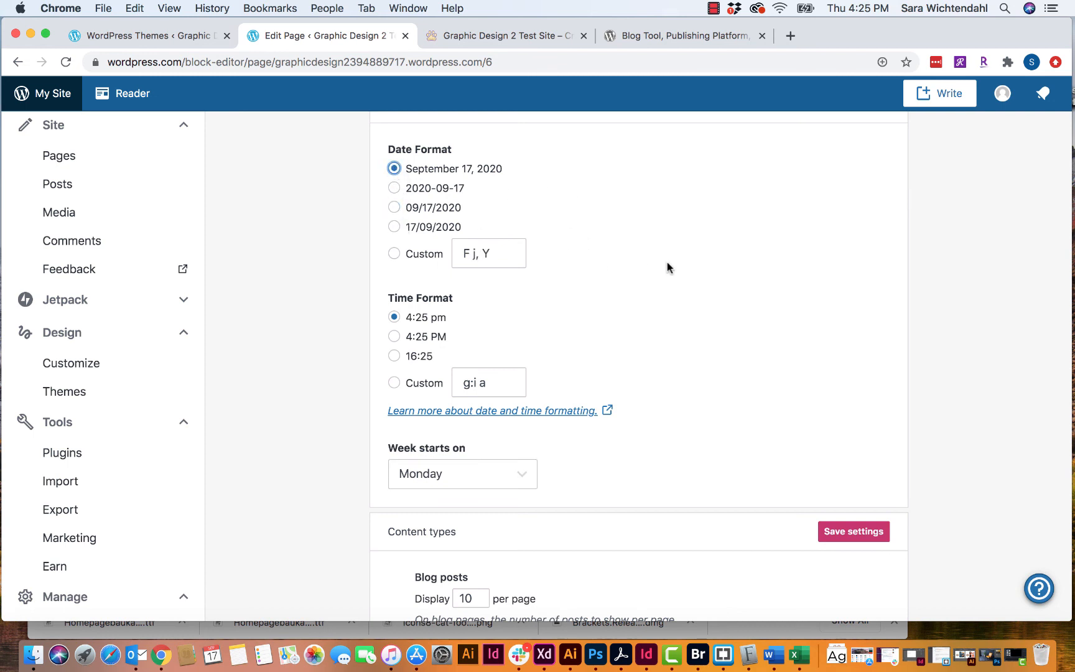
pyautogui.scroll(-5, 664, 266)
pyautogui.scroll(5, 701, 263)
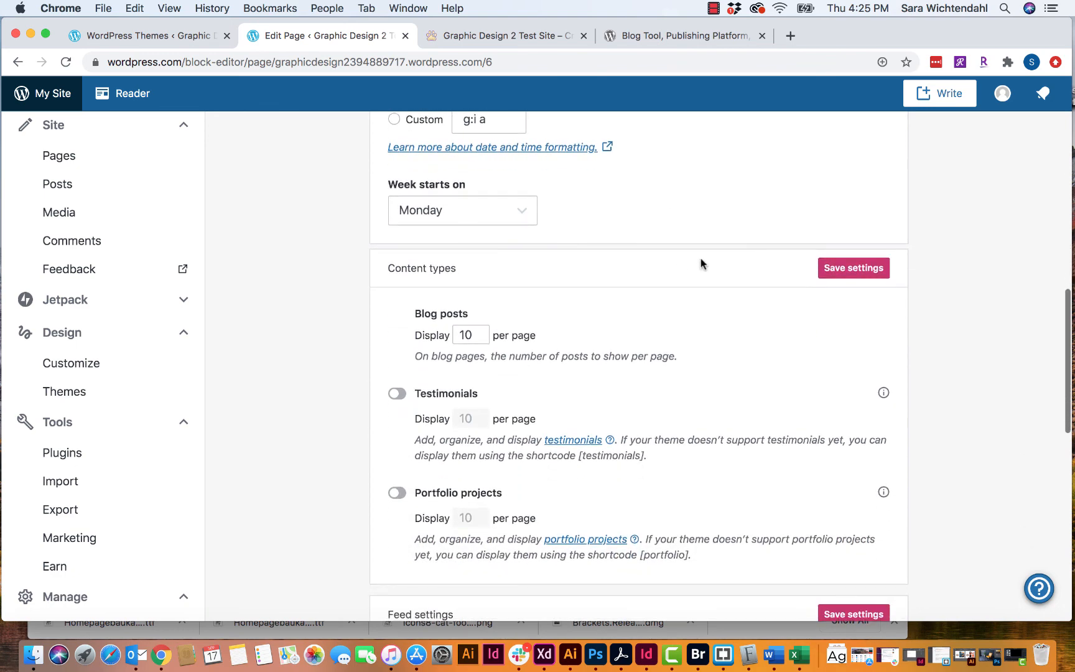
pyautogui.scroll(3, 640, 267)
pyautogui.scroll(-5, 639, 266)
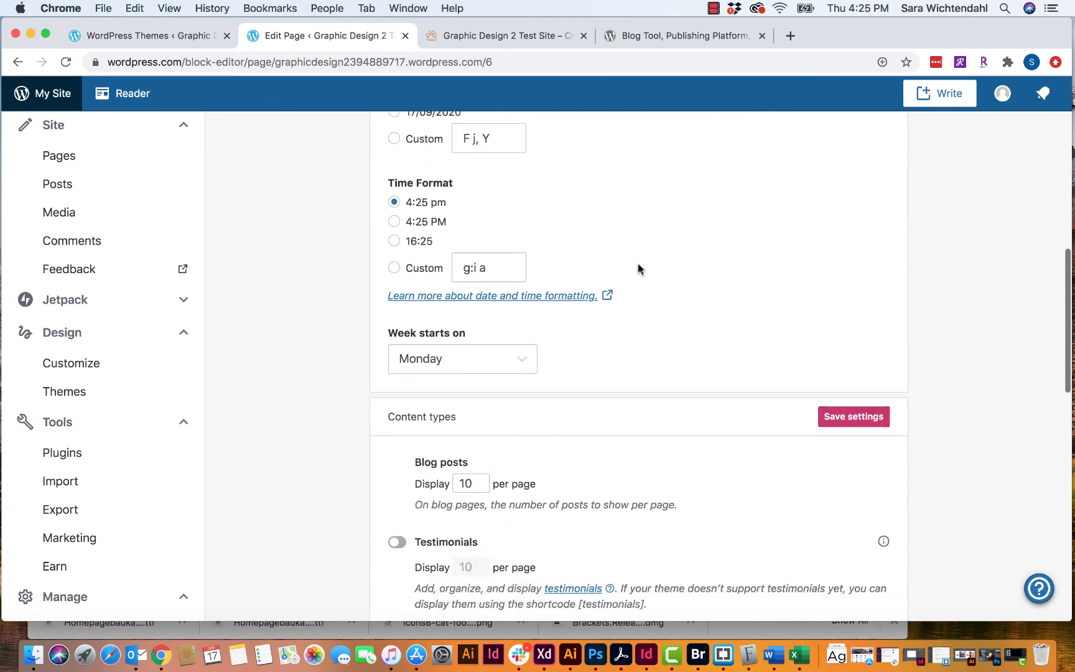
pyautogui.scroll(3, 685, 271)
pyautogui.scroll(-5, 710, 274)
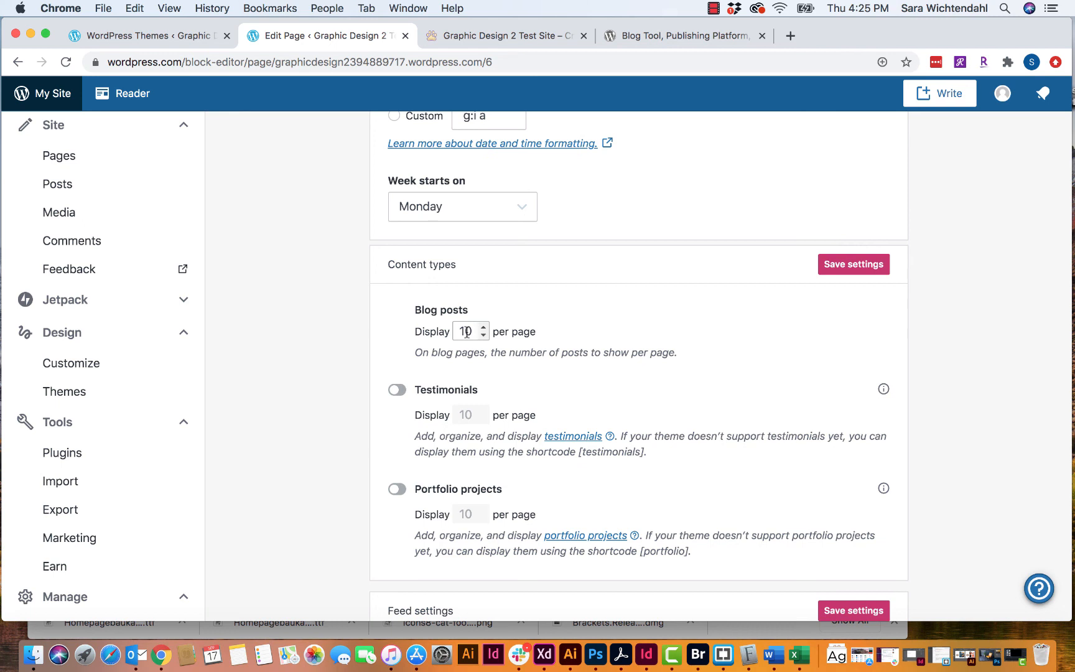
# - Toggle the Testimonials and Portfolio projects content types on and back off
pyautogui.click(396, 390)
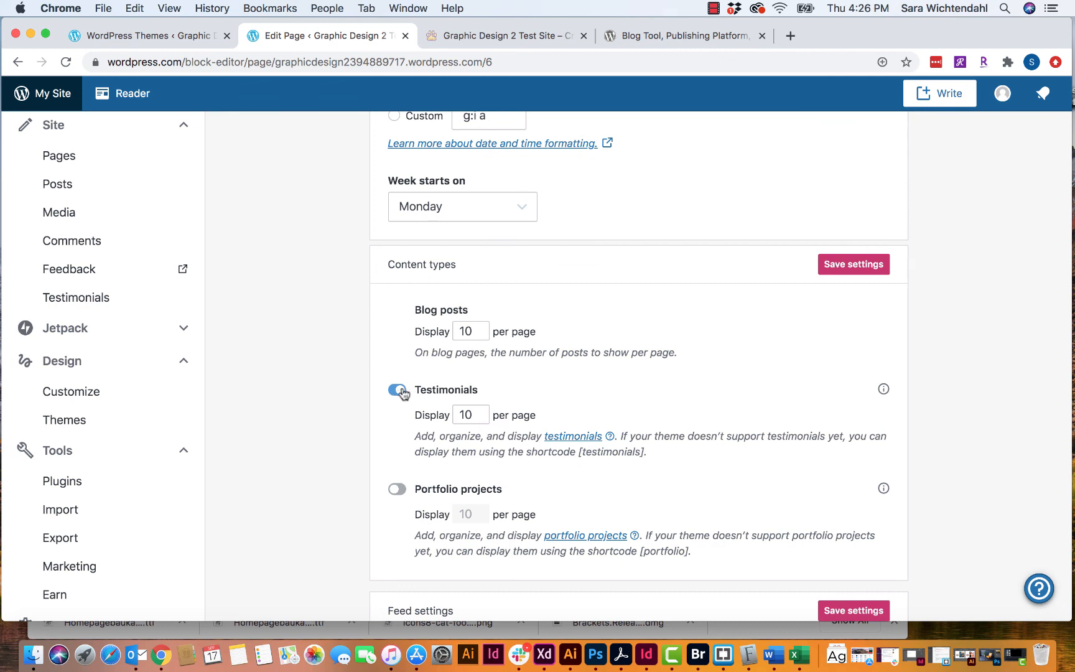
pyautogui.click(400, 392)
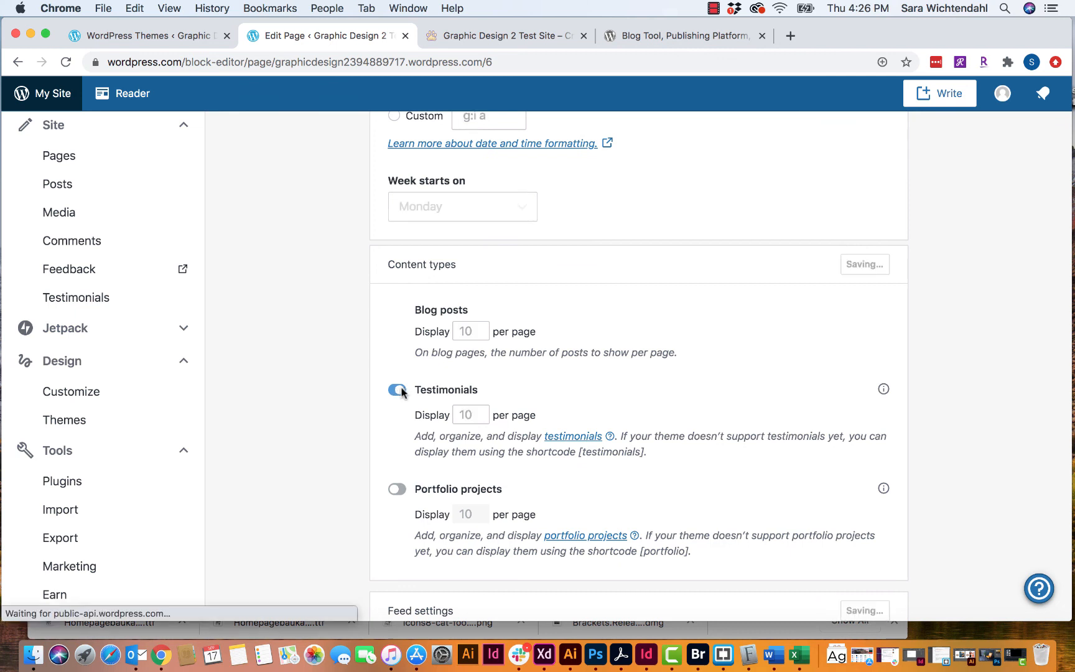
pyautogui.click(393, 491)
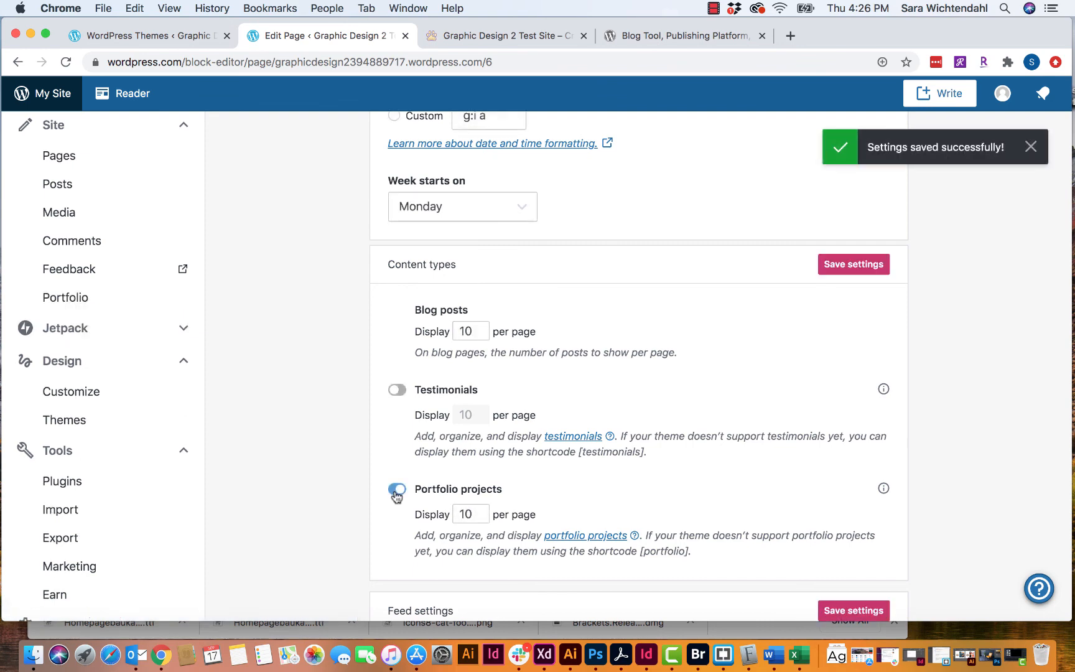
pyautogui.click(394, 490)
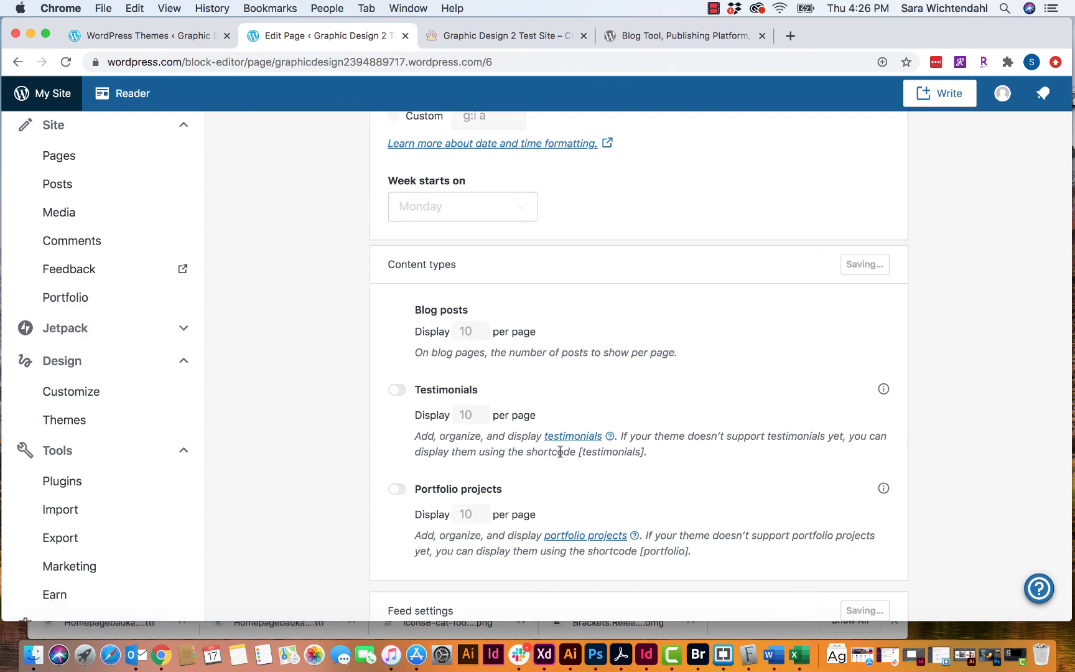
pyautogui.scroll(-5, 559, 451)
pyautogui.scroll(-2, 560, 452)
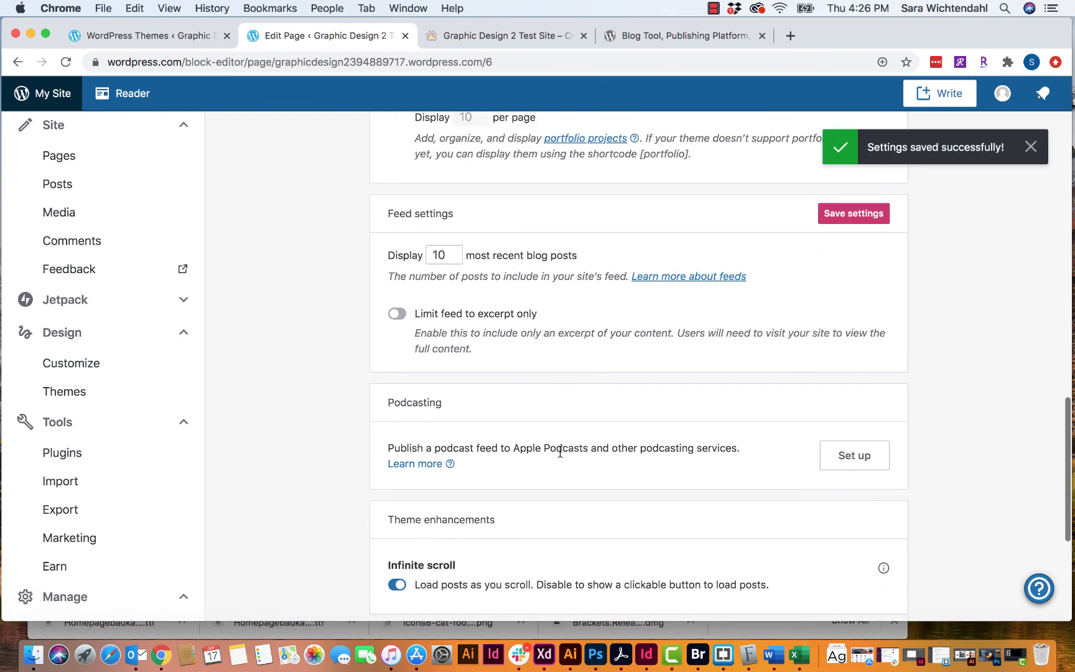
pyautogui.scroll(1, 559, 451)
pyautogui.scroll(-2, 559, 450)
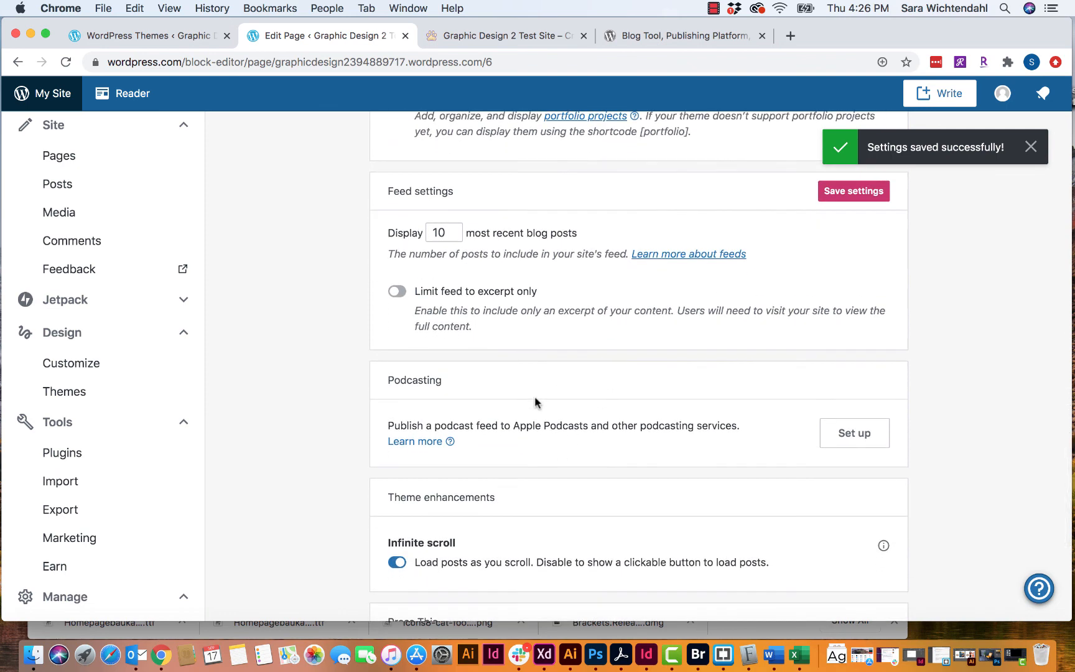
# - Review the remaining Writing settings and save them
pyautogui.scroll(-1, 560, 422)
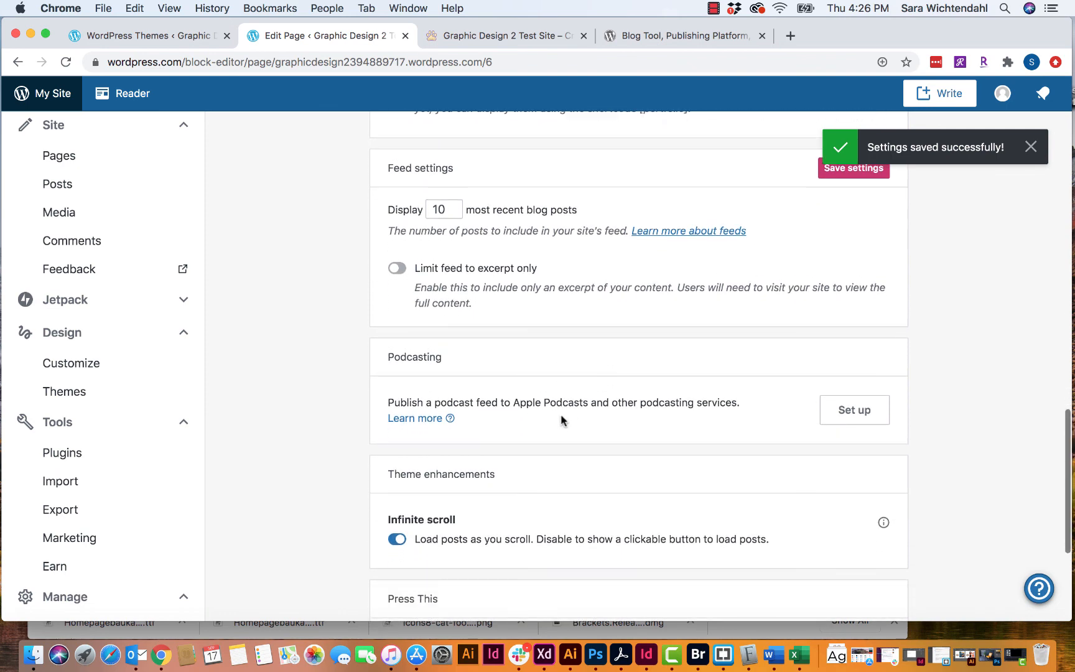
pyautogui.scroll(-8, 562, 420)
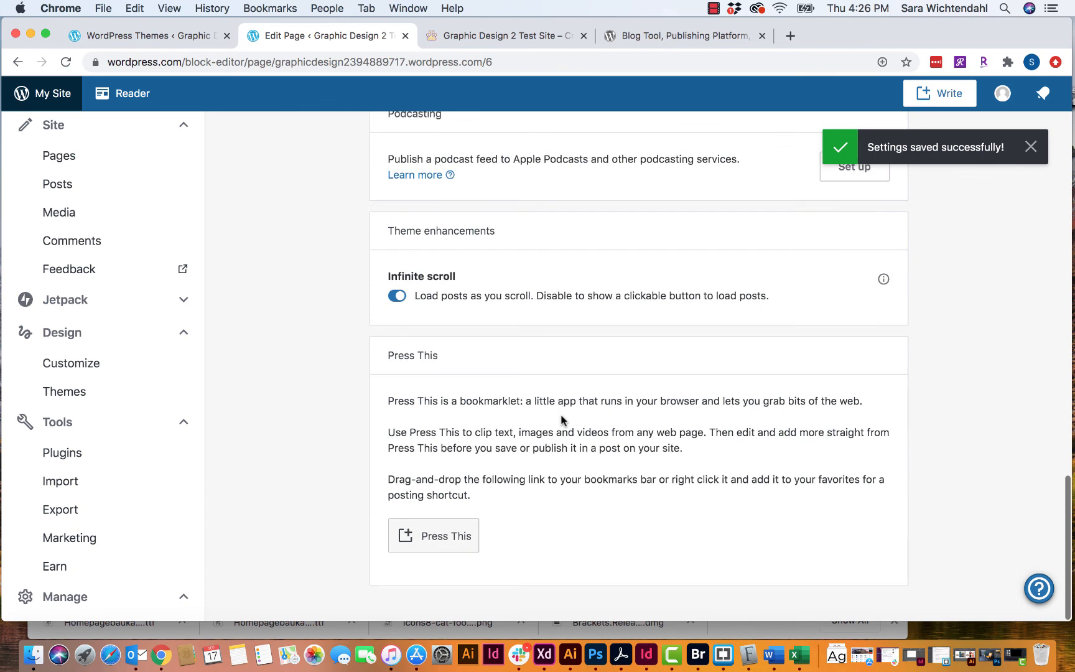
pyautogui.scroll(20, 561, 420)
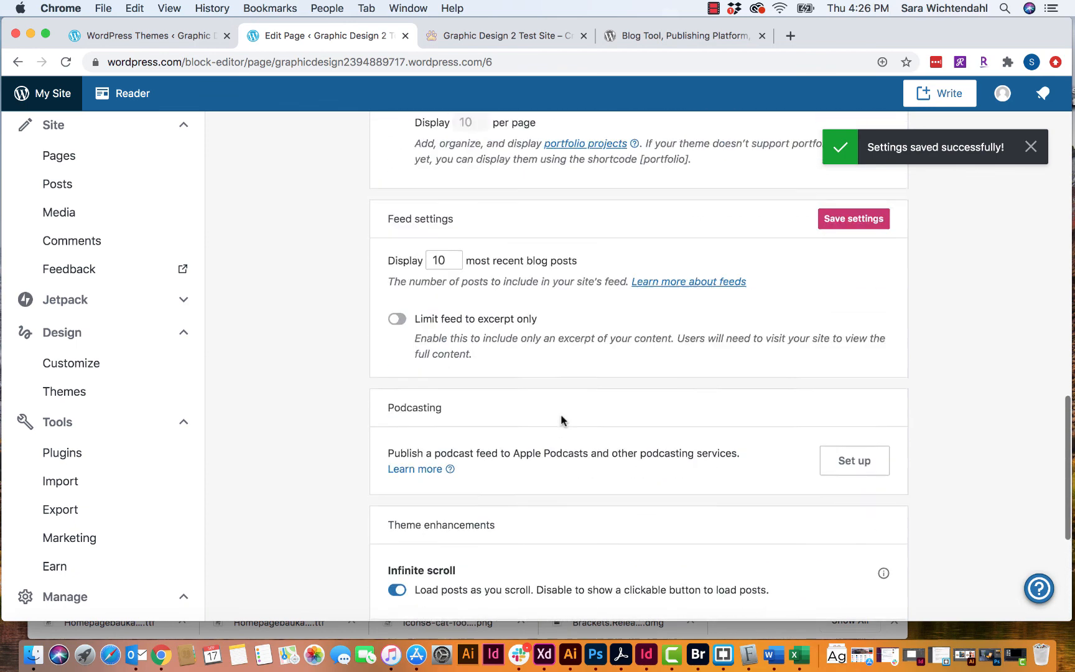
pyautogui.scroll(2, 561, 421)
pyautogui.scroll(-20, 562, 421)
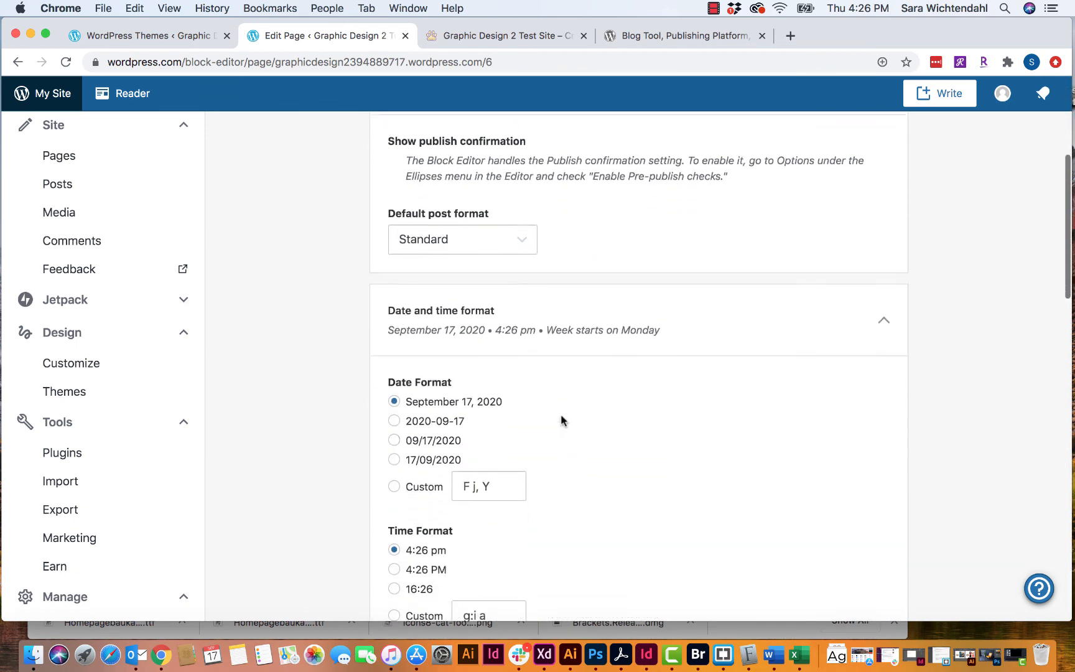
pyautogui.scroll(-10, 563, 422)
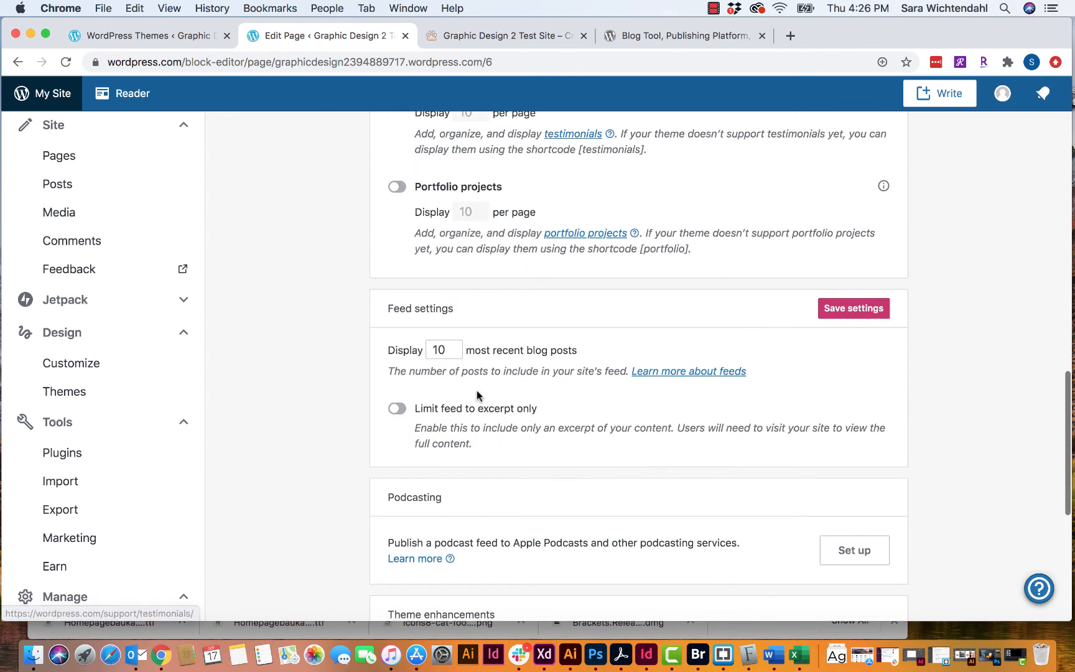
pyautogui.scroll(-2, 535, 422)
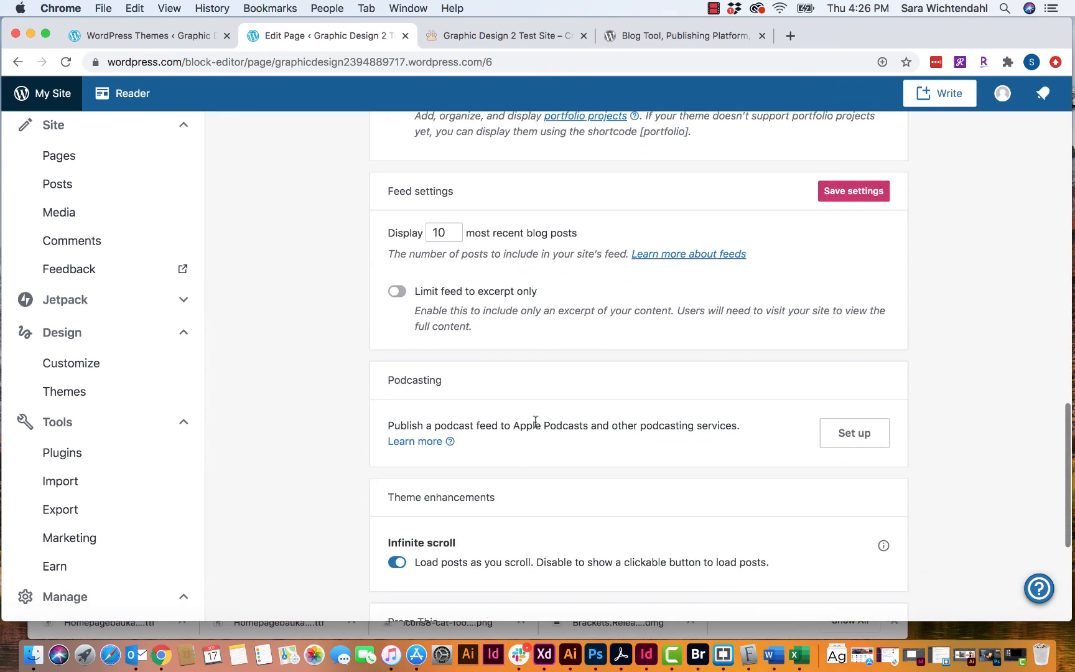
pyautogui.scroll(-5, 521, 472)
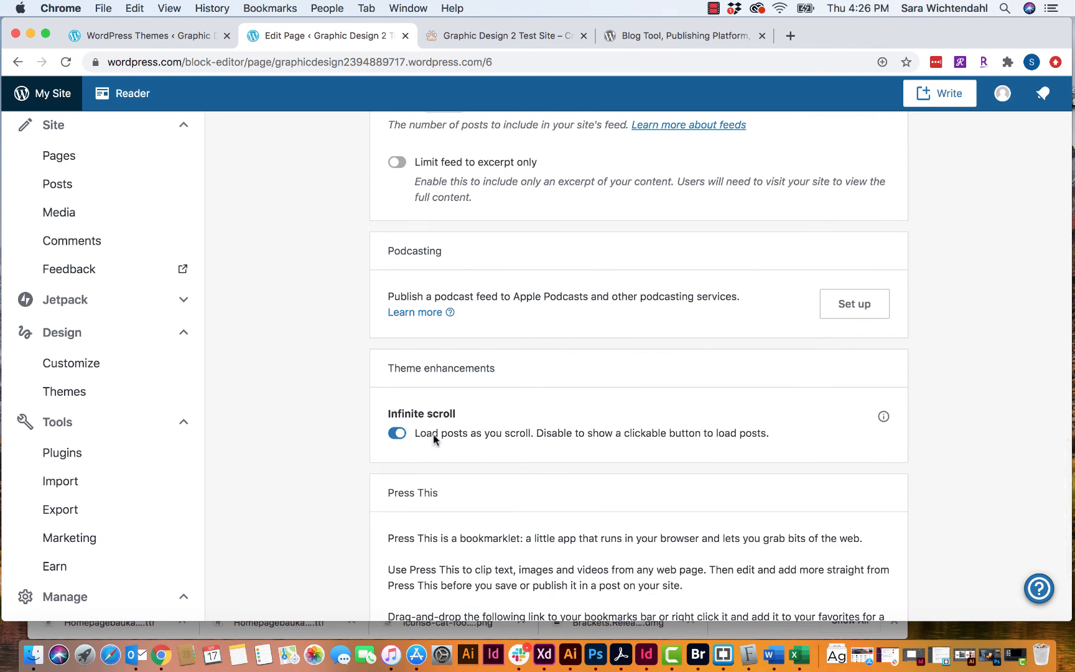
pyautogui.scroll(-5, 434, 405)
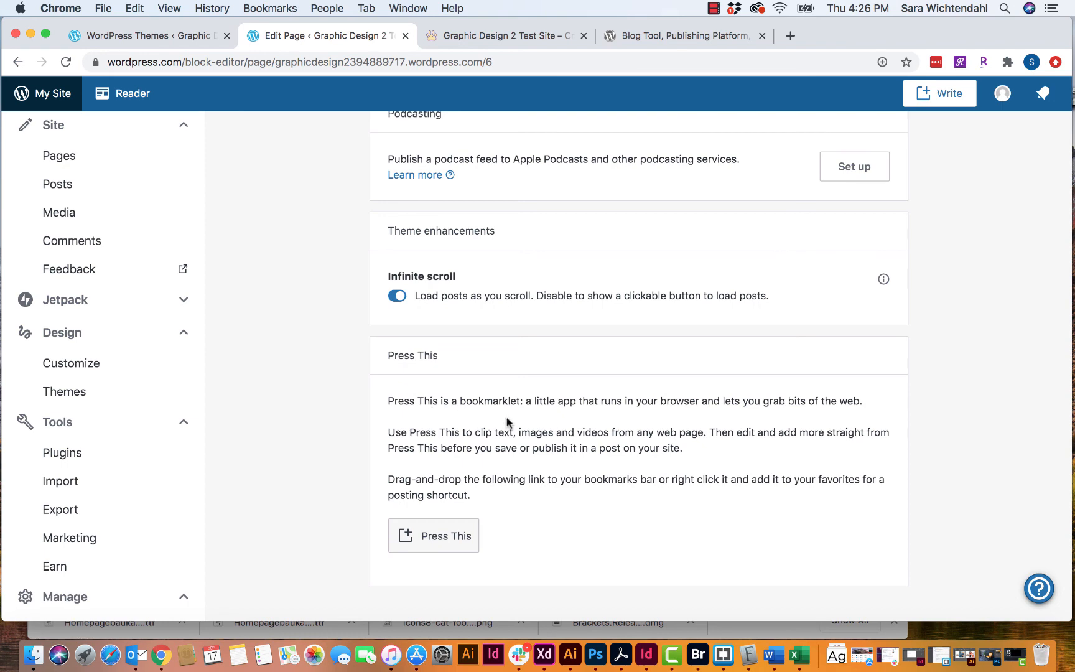
pyautogui.scroll(10, 658, 416)
pyautogui.scroll(20, 659, 415)
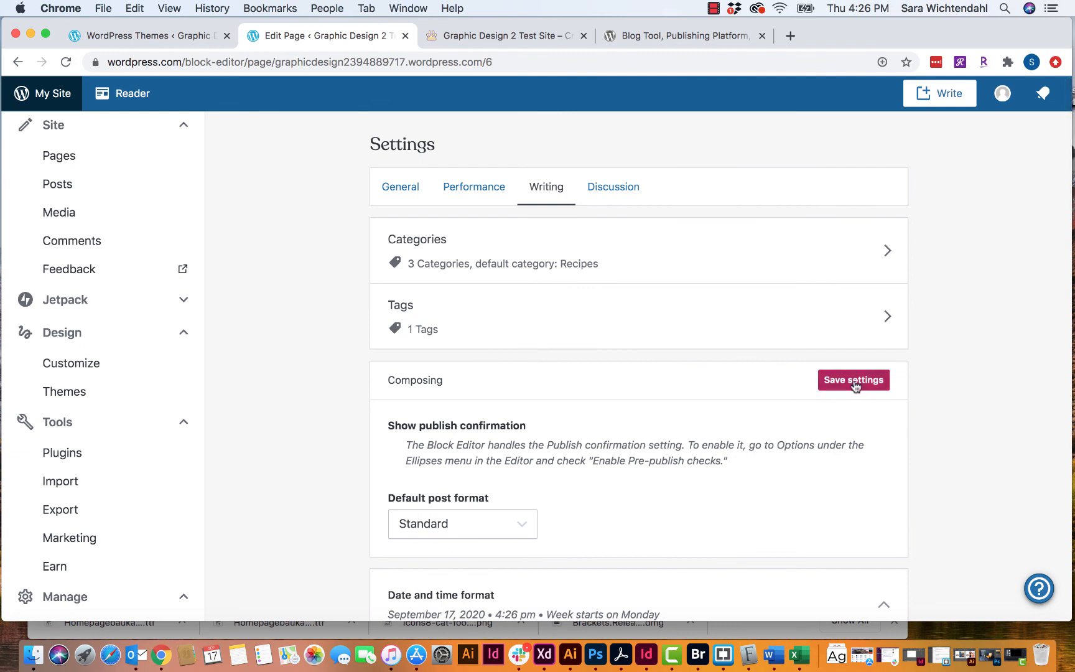
pyautogui.click(863, 390)
pyautogui.scroll(-10, 739, 460)
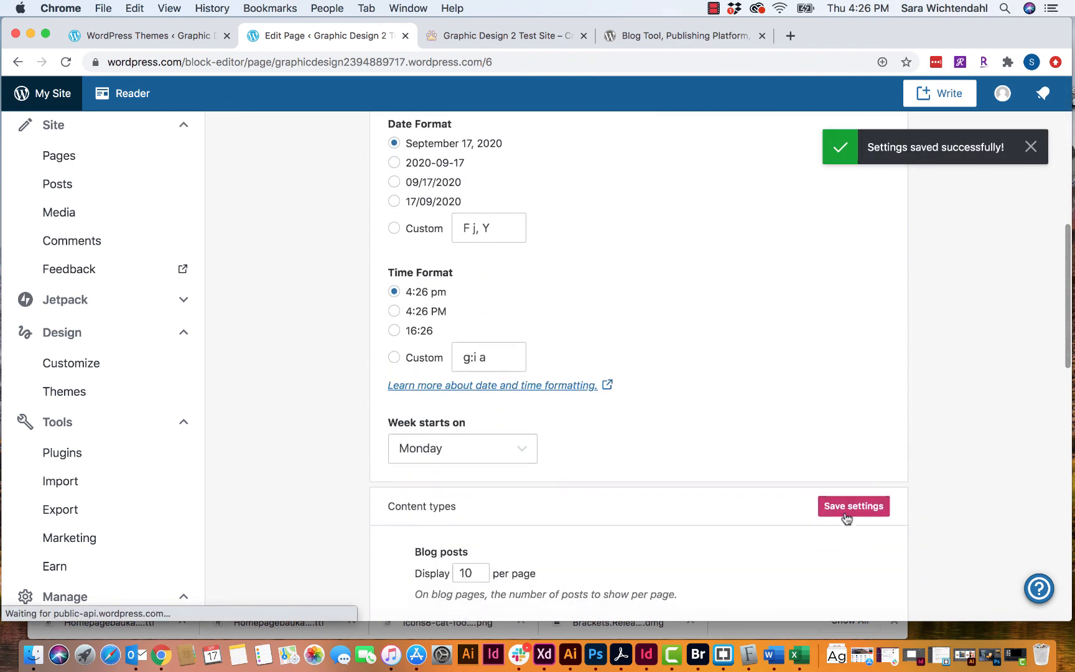
pyautogui.scroll(6, 743, 470)
pyautogui.scroll(4, 423, 336)
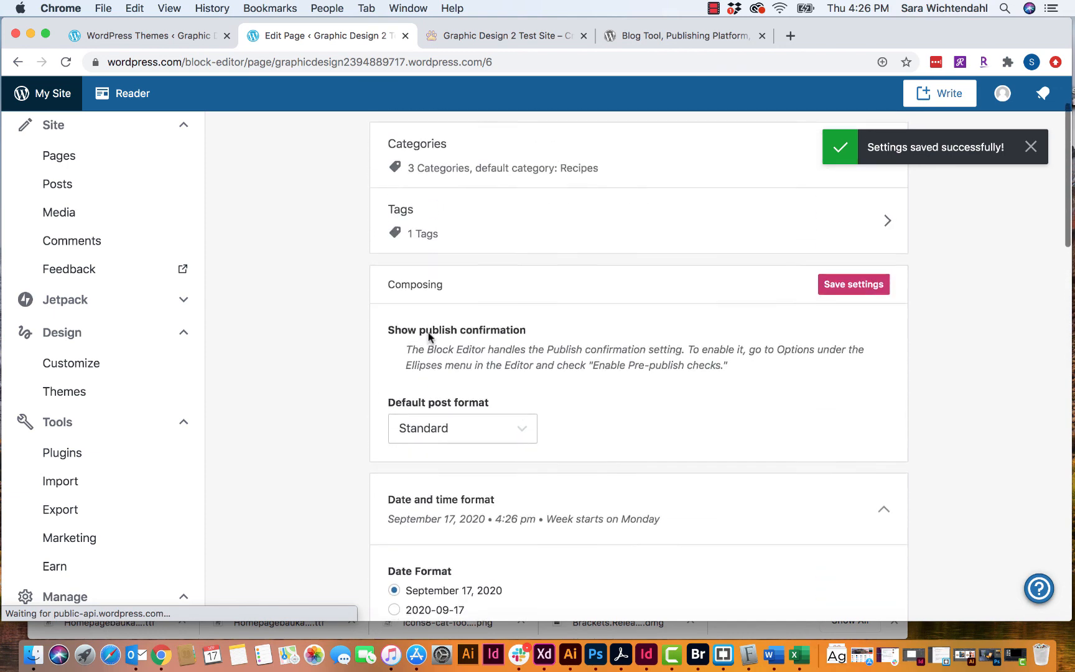
# - In Discussion settings, toggle 'Users must be registered' and 'Automatically close comments' on, then off
pyautogui.click(599, 189)
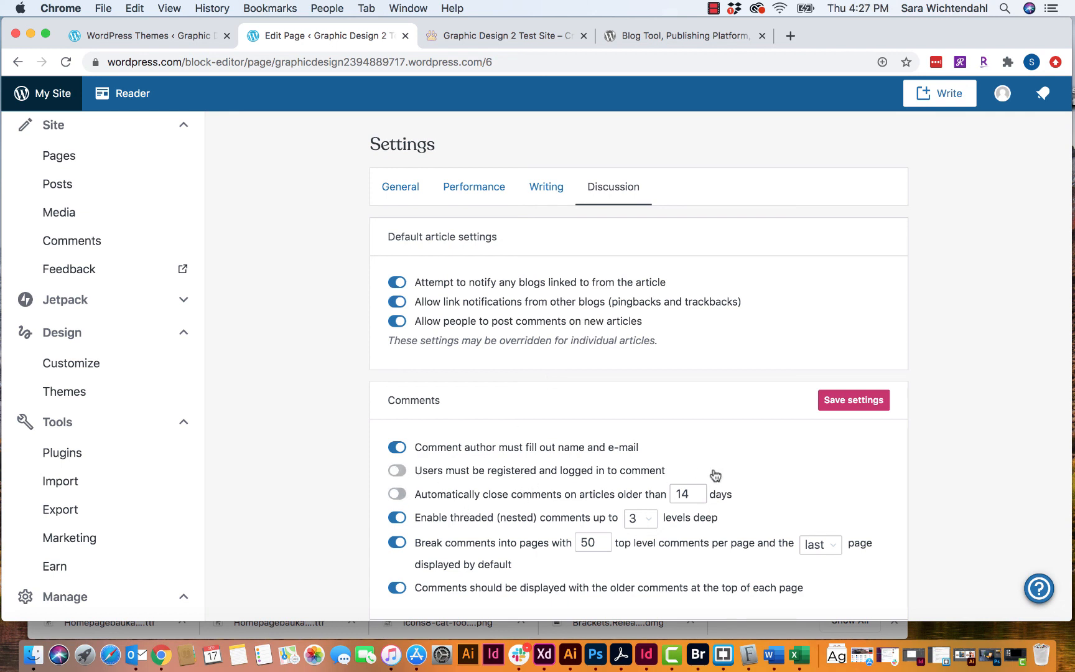
pyautogui.click(401, 472)
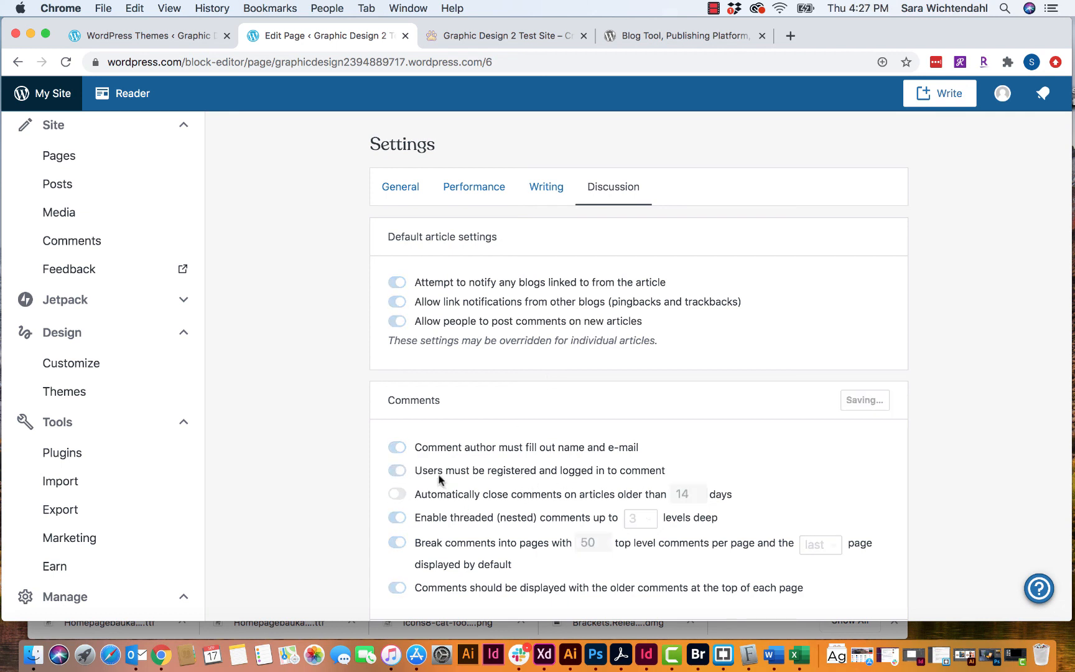
pyautogui.click(400, 470)
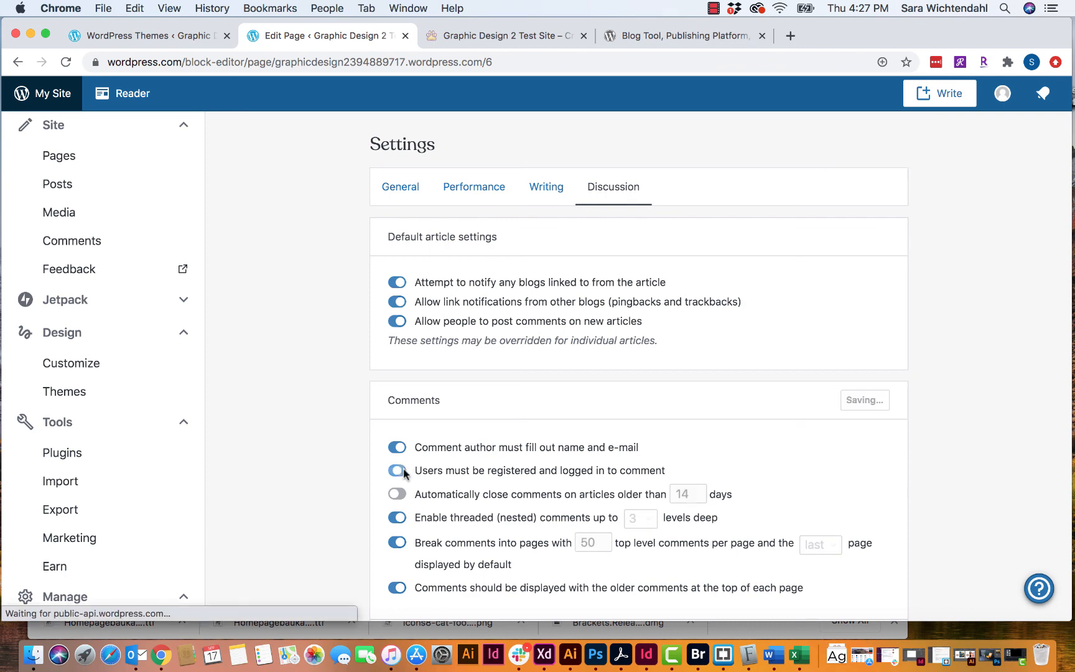
pyautogui.scroll(-3, 485, 473)
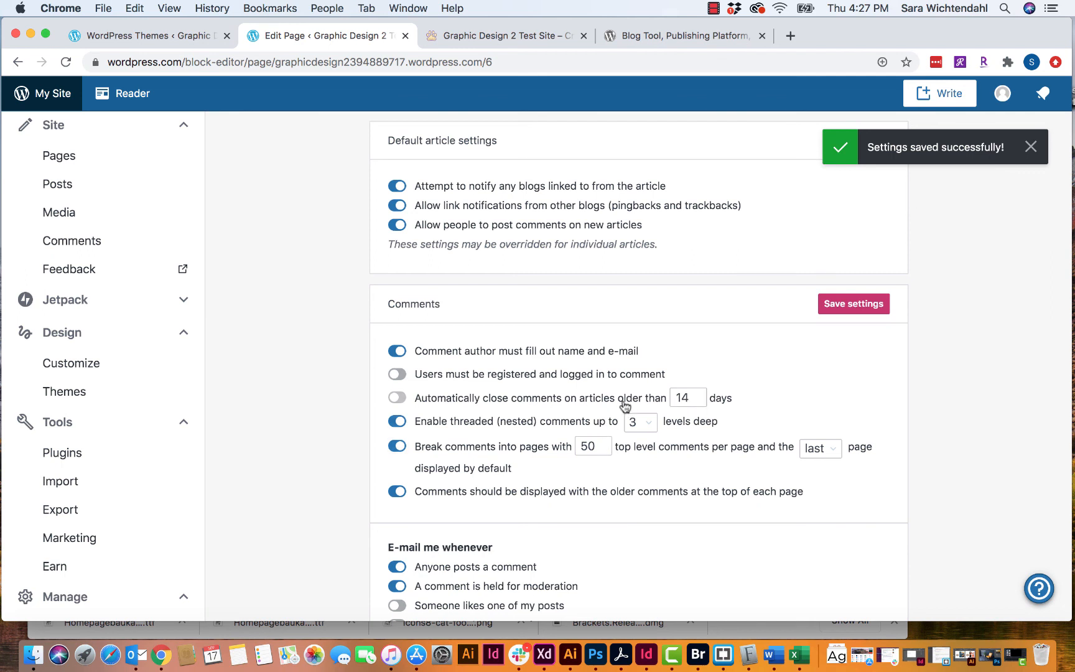
pyautogui.click(396, 398)
pyautogui.click(396, 399)
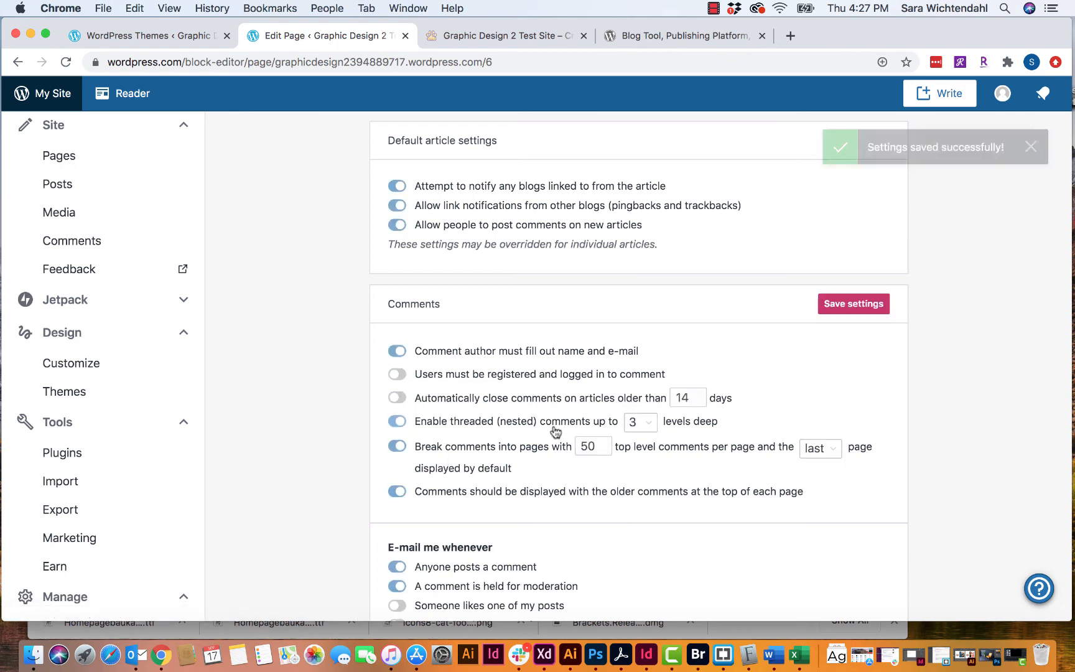
pyautogui.scroll(-2, 422, 443)
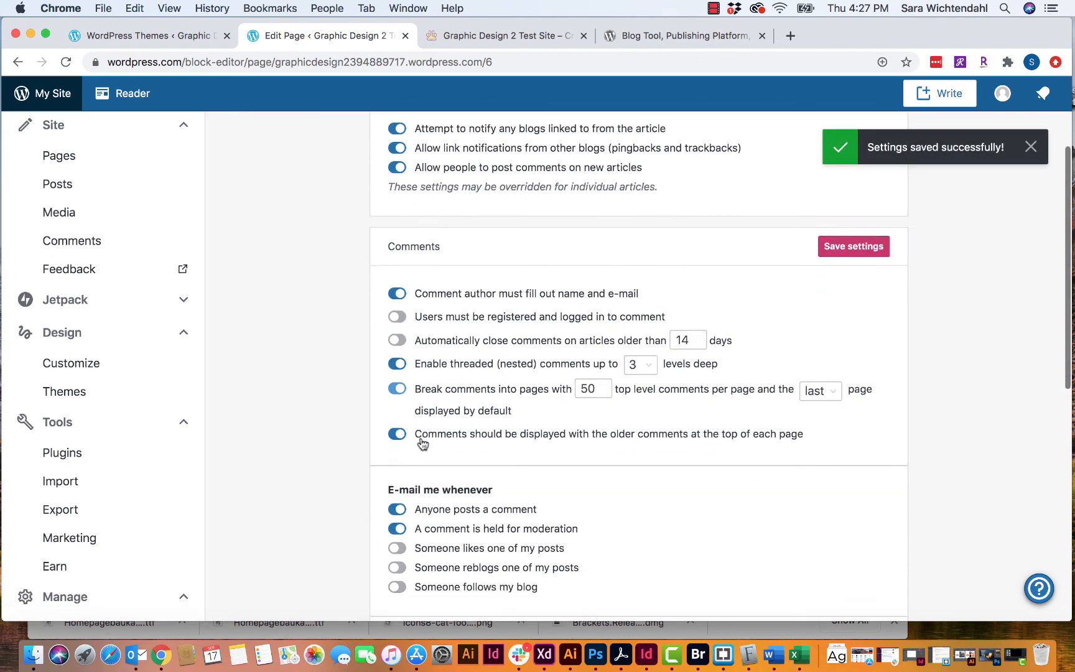
pyautogui.scroll(-6, 422, 442)
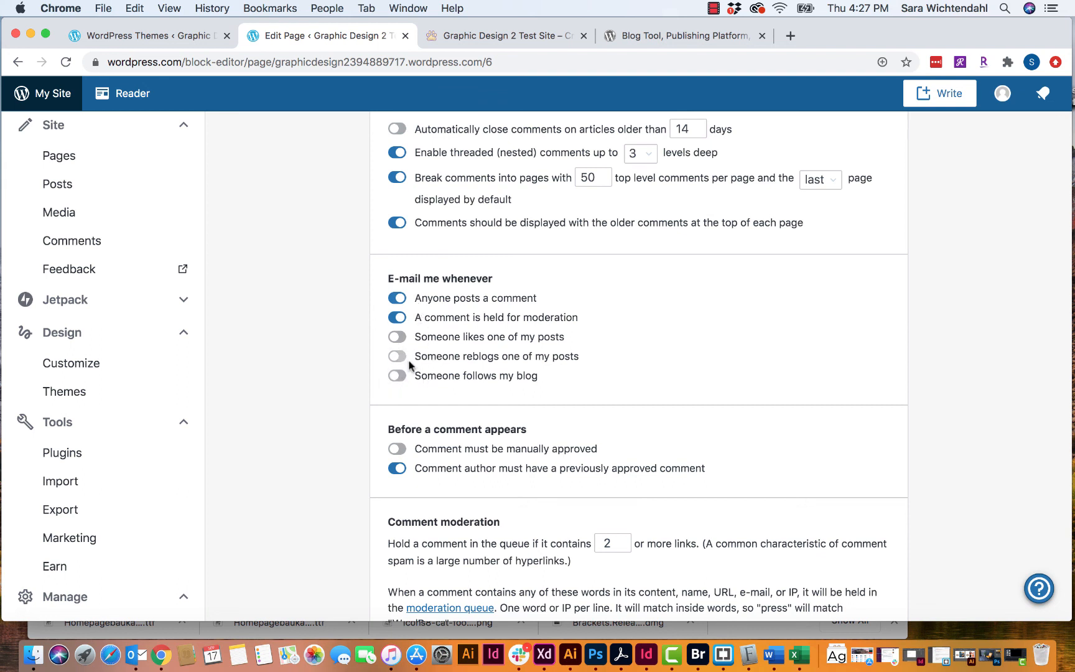
# - Turn off comment e-mail notifications and require comments to be manually approved
pyautogui.click(398, 298)
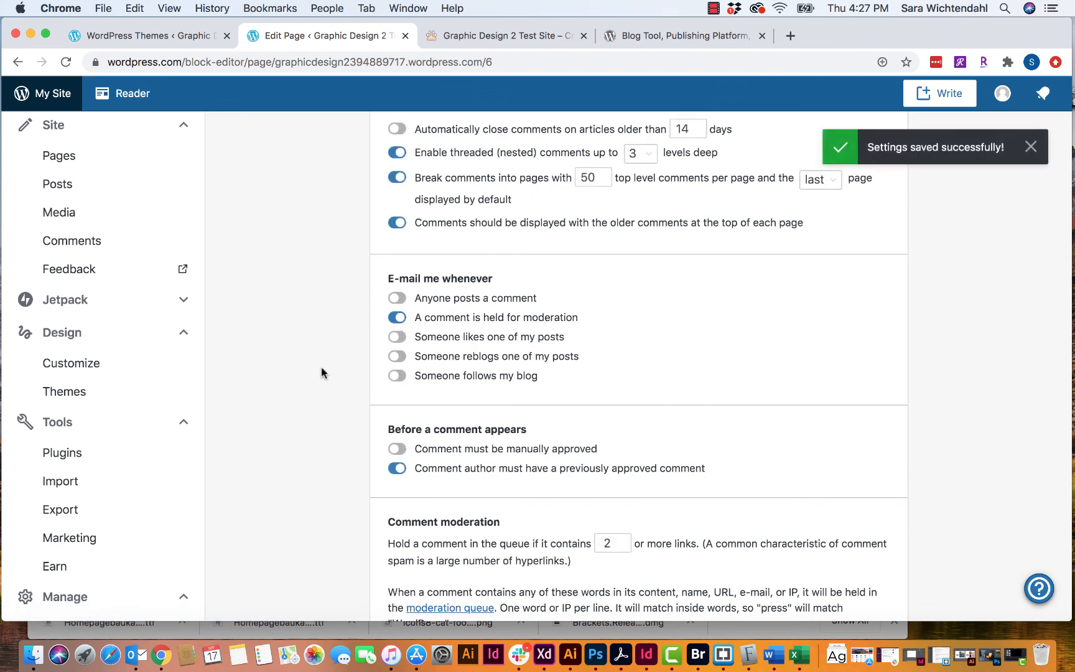
pyautogui.scroll(-2, 440, 460)
pyautogui.scroll(-5, 440, 461)
pyautogui.scroll(4, 440, 461)
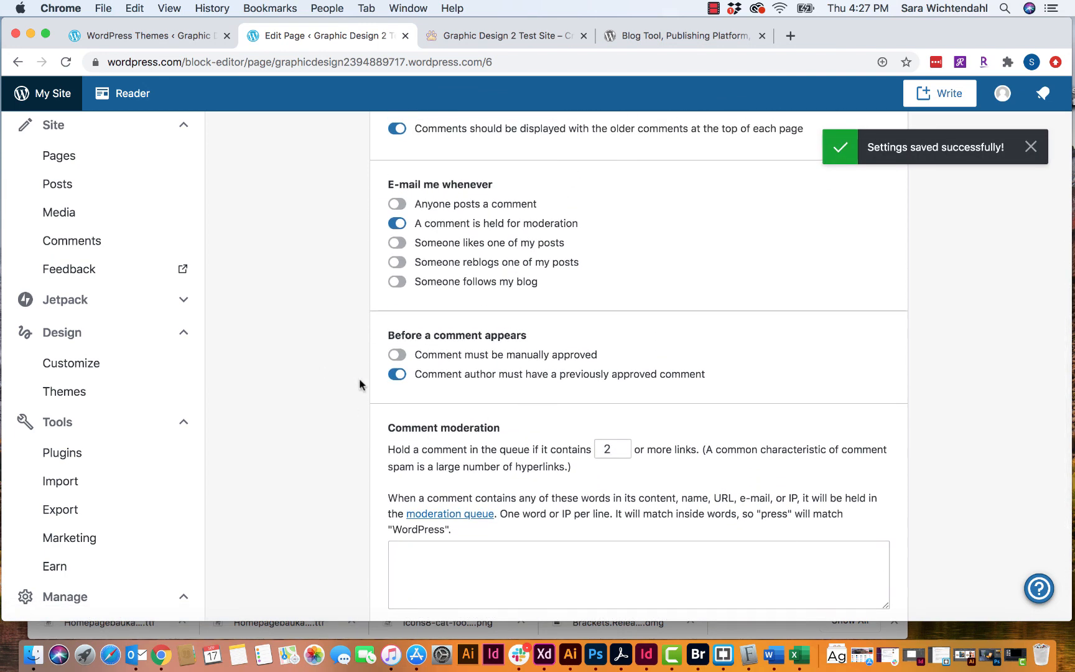
pyautogui.click(398, 356)
pyautogui.scroll(-2, 457, 383)
pyautogui.scroll(-3, 456, 383)
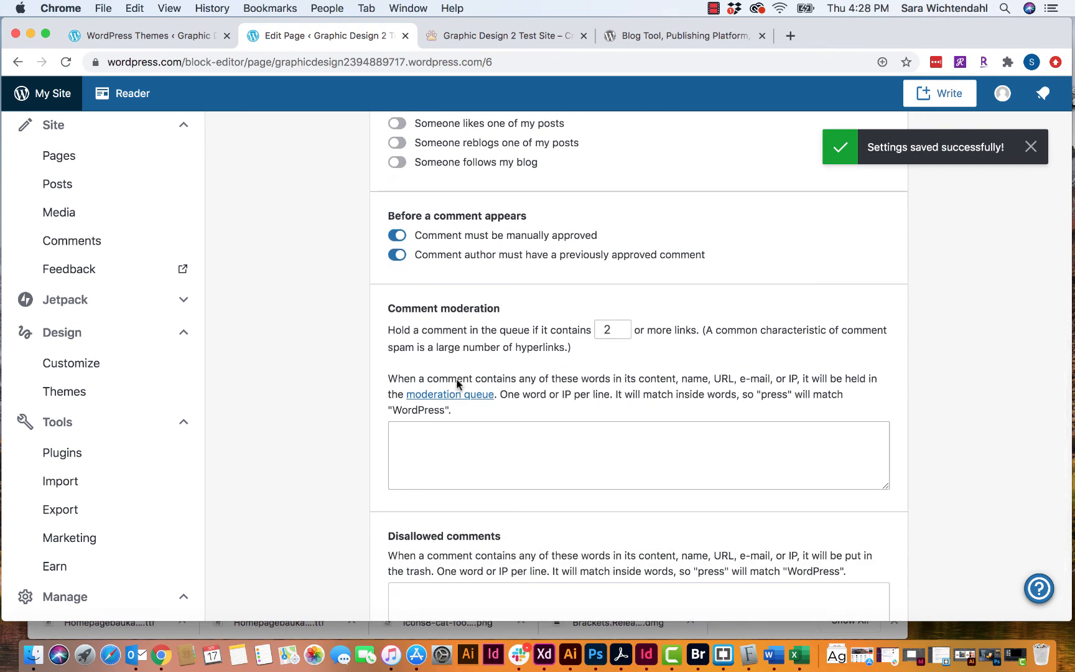
pyautogui.scroll(-2, 456, 380)
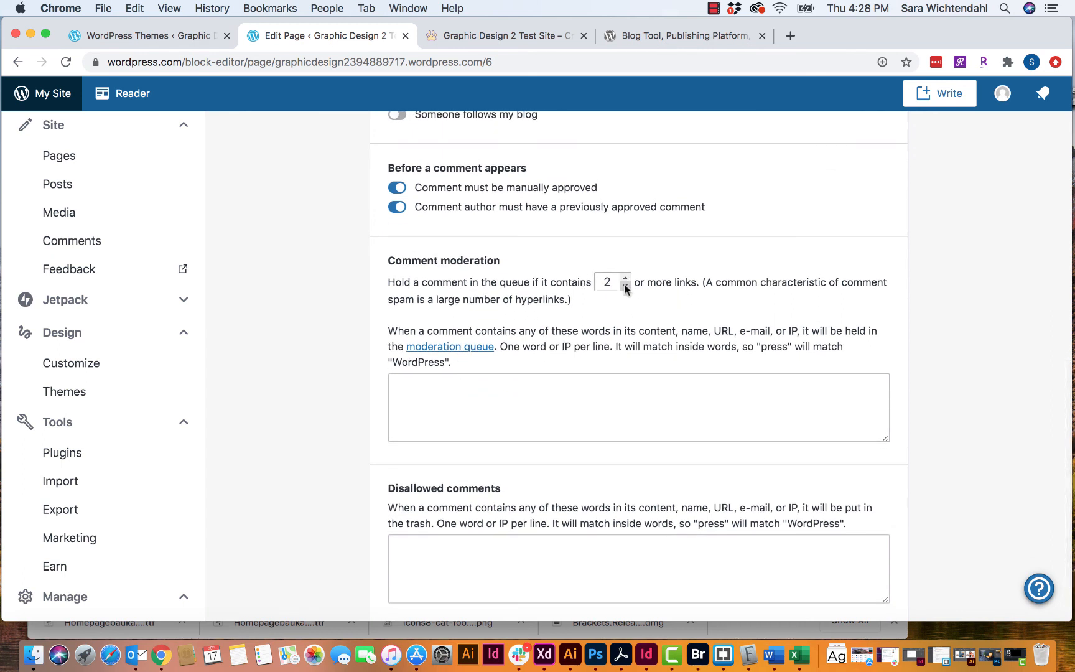
# - Hold comments containing 1 or more links for moderation and save the discussion settings
pyautogui.click(625, 285)
pyautogui.scroll(-2, 624, 286)
pyautogui.scroll(15, 625, 288)
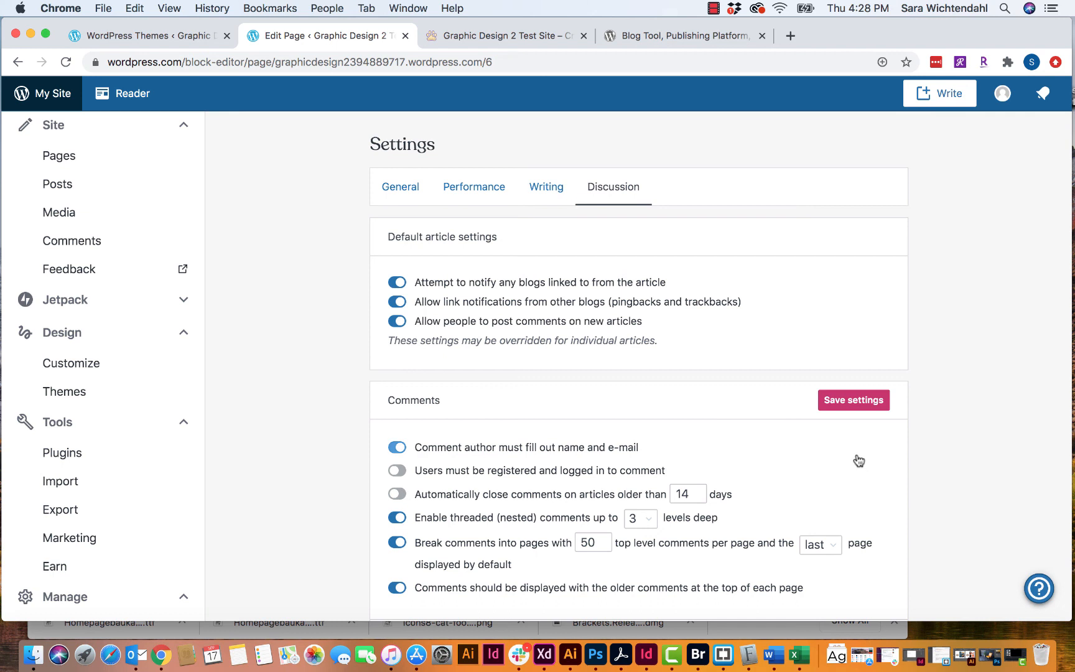
pyautogui.click(852, 399)
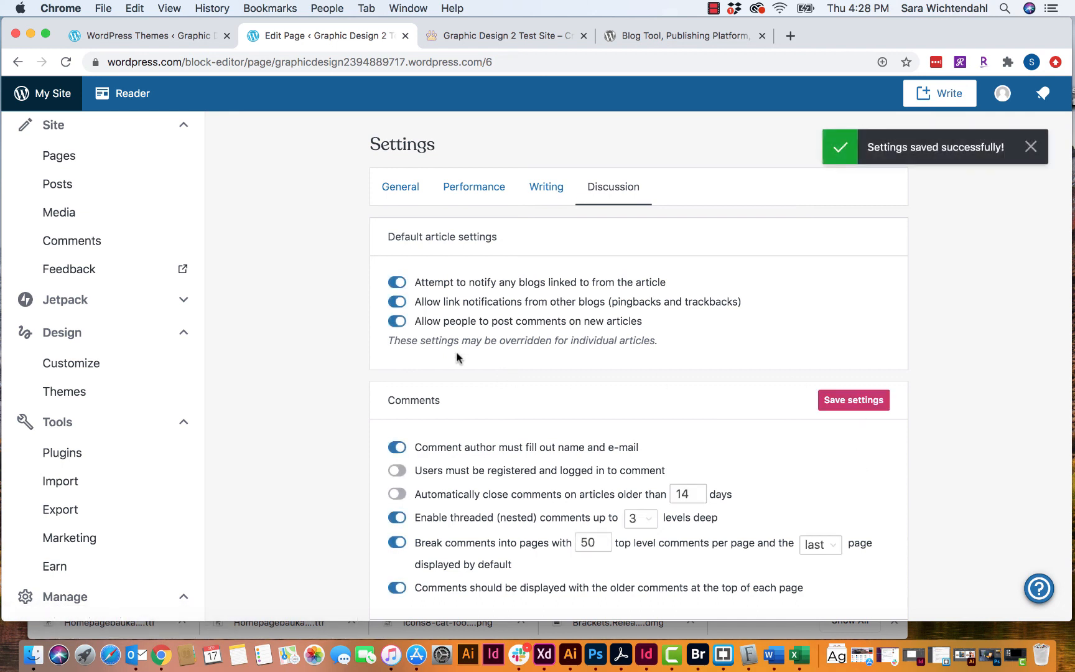
pyautogui.click(539, 191)
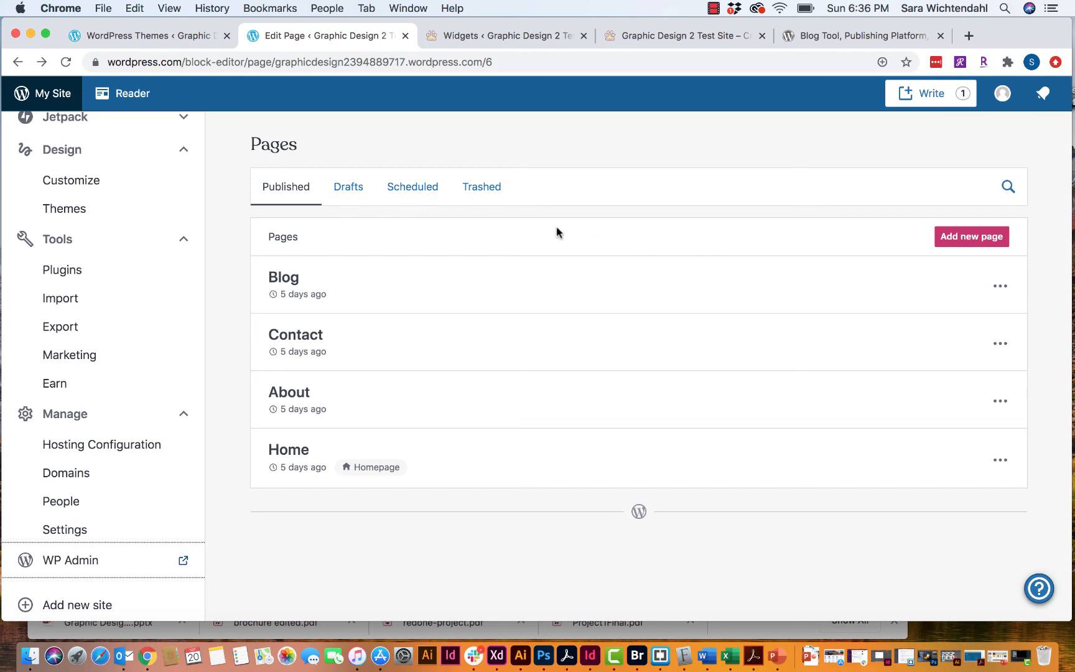
# - Start a new blank post from the site's Posts list
pyautogui.scroll(2, 103, 266)
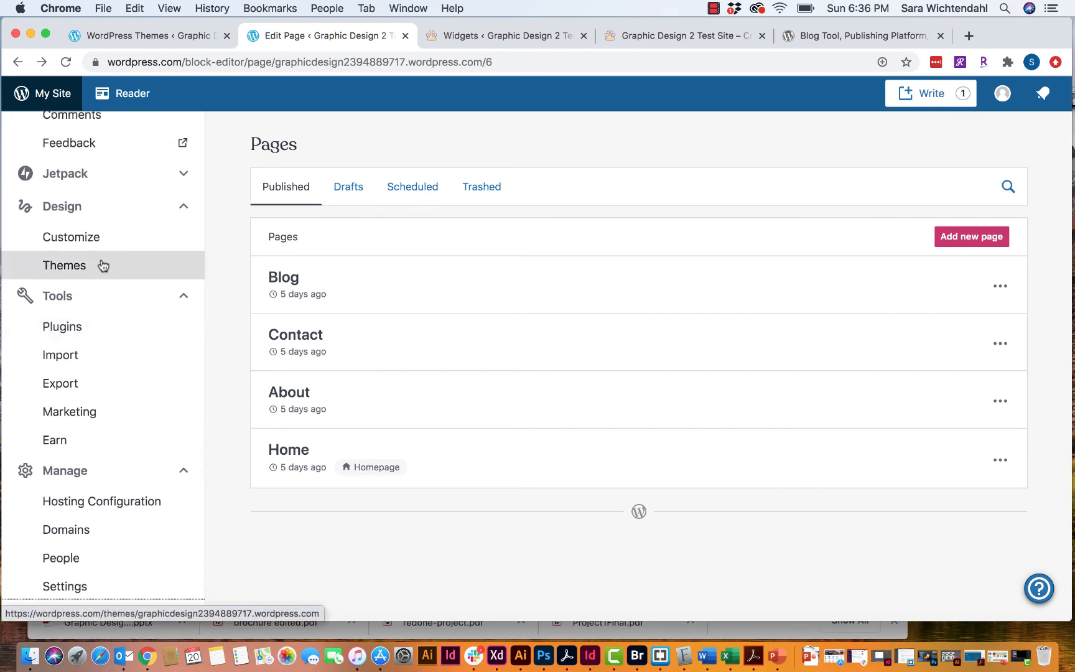
pyautogui.scroll(7, 103, 267)
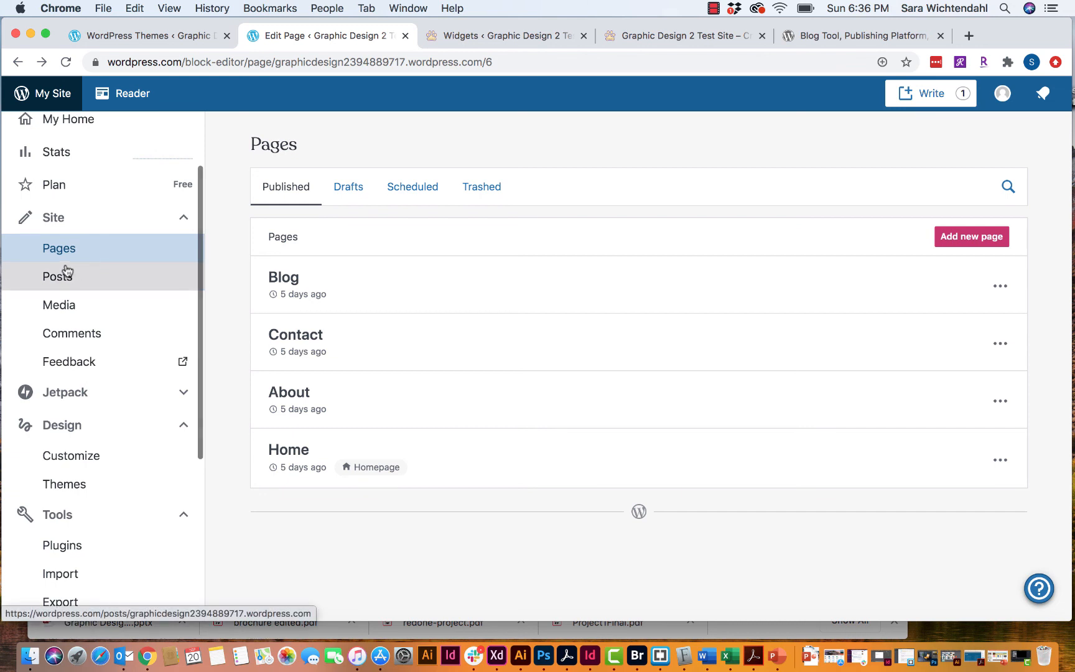
pyautogui.click(60, 288)
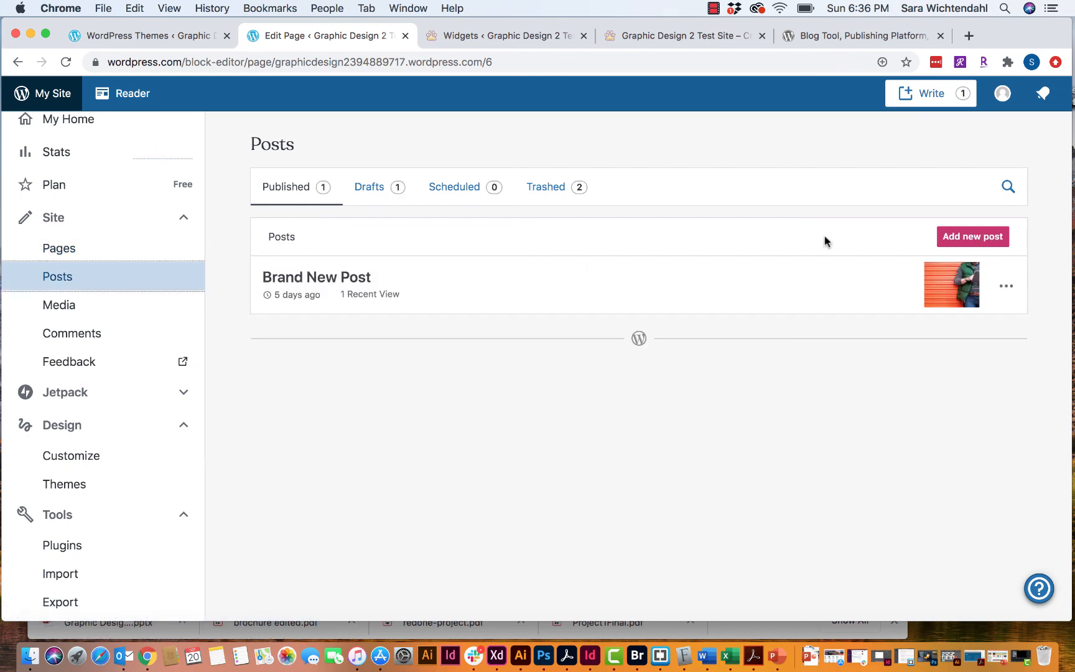
pyautogui.click(972, 237)
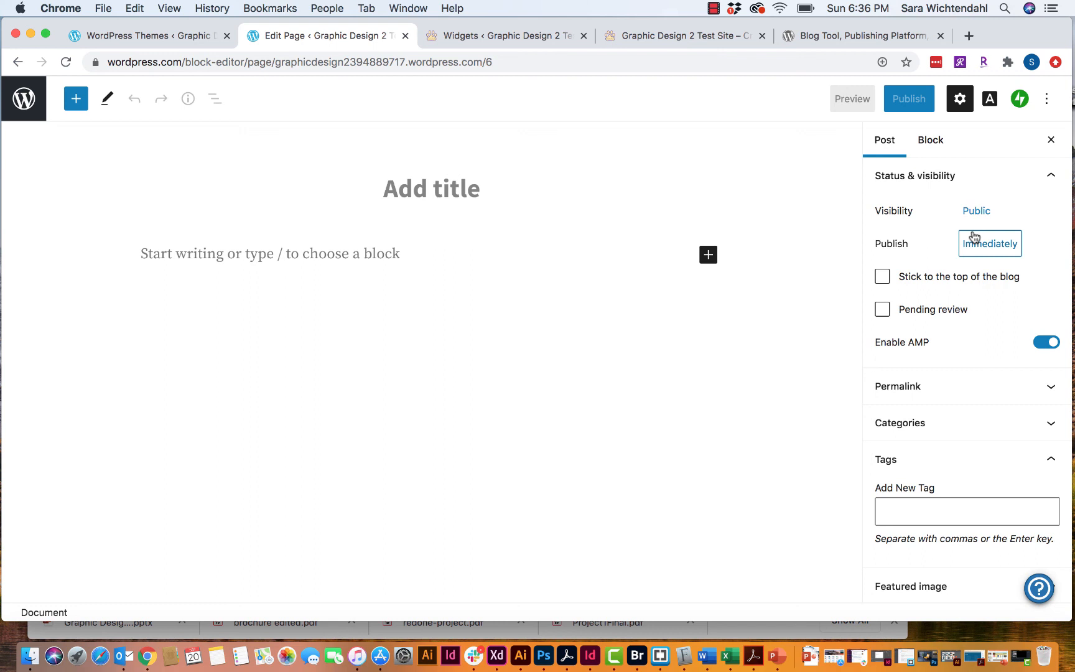
# - Title the post 'Favorite Chocolate Cake Recipe' and begin the body with 'this post is going to be ar'
pyautogui.write('Favorite ')
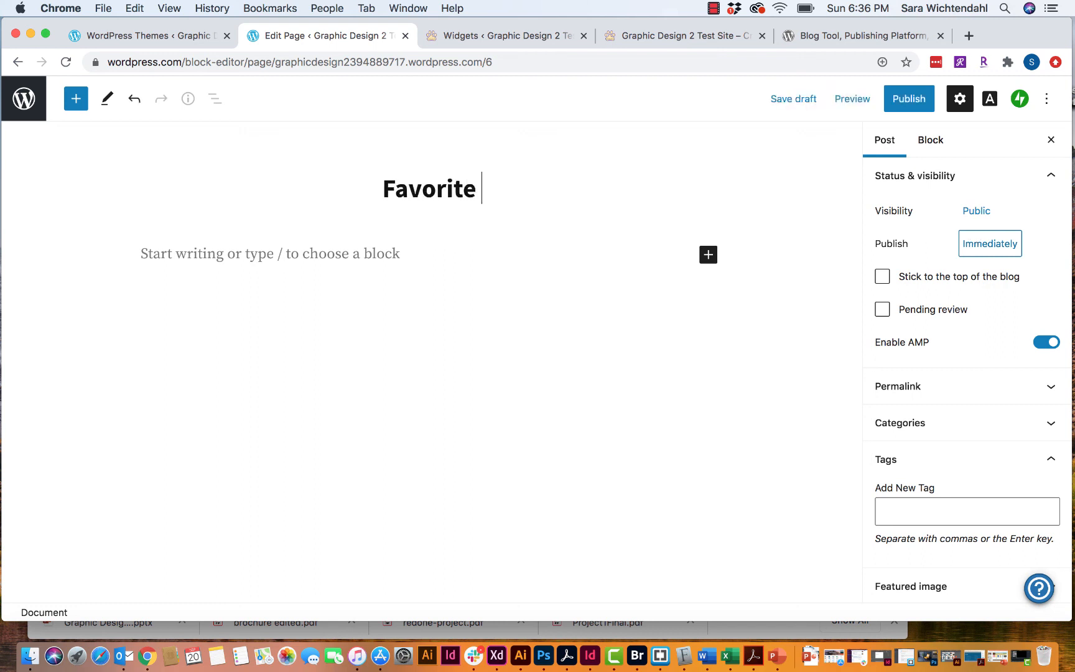
pyautogui.write('Chocolate ')
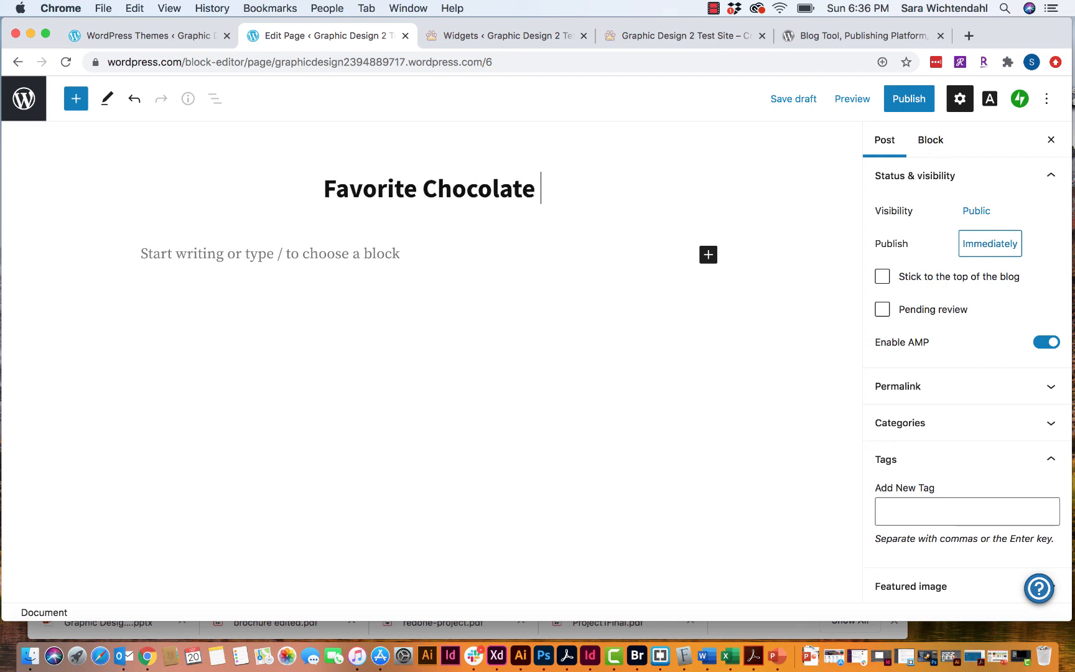
pyautogui.write('Cake Rec')
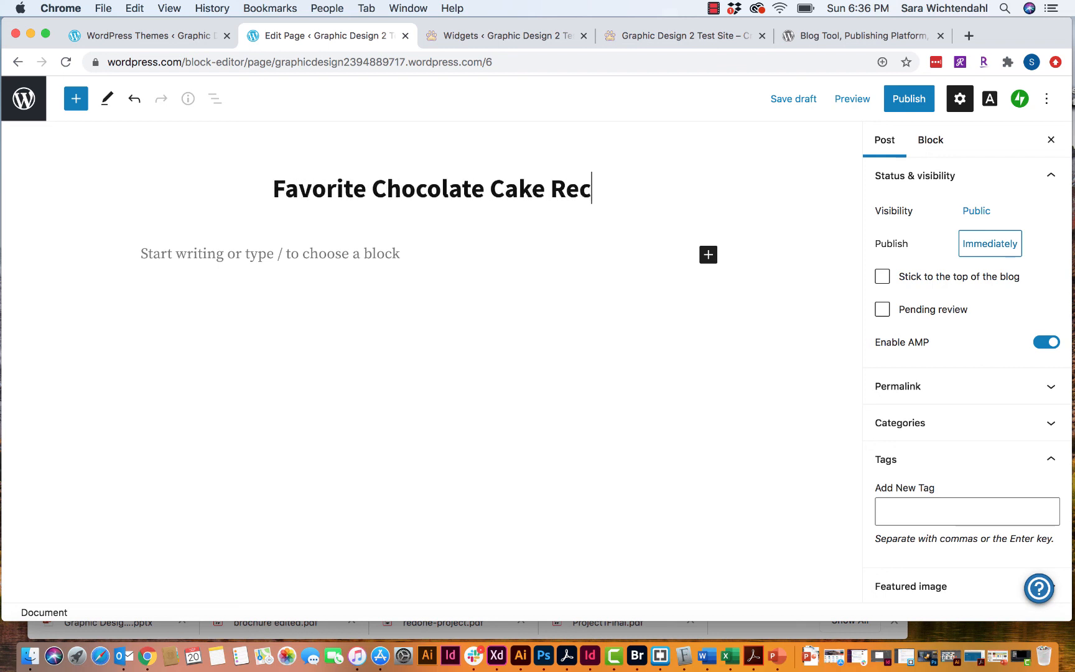
pyautogui.write('ipe')
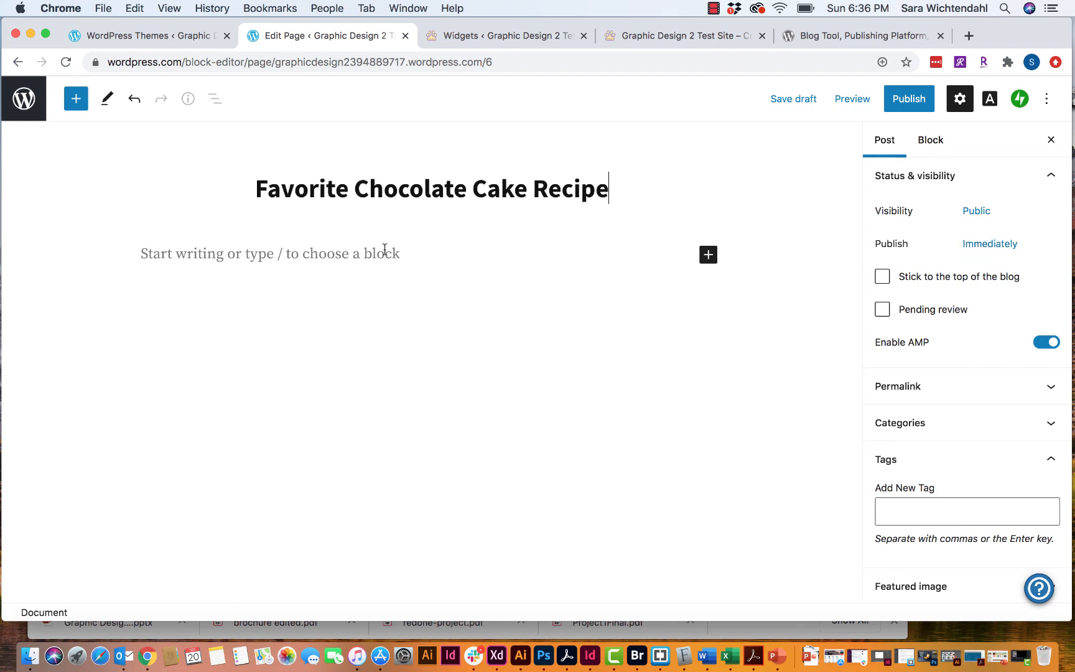
pyautogui.click(385, 249)
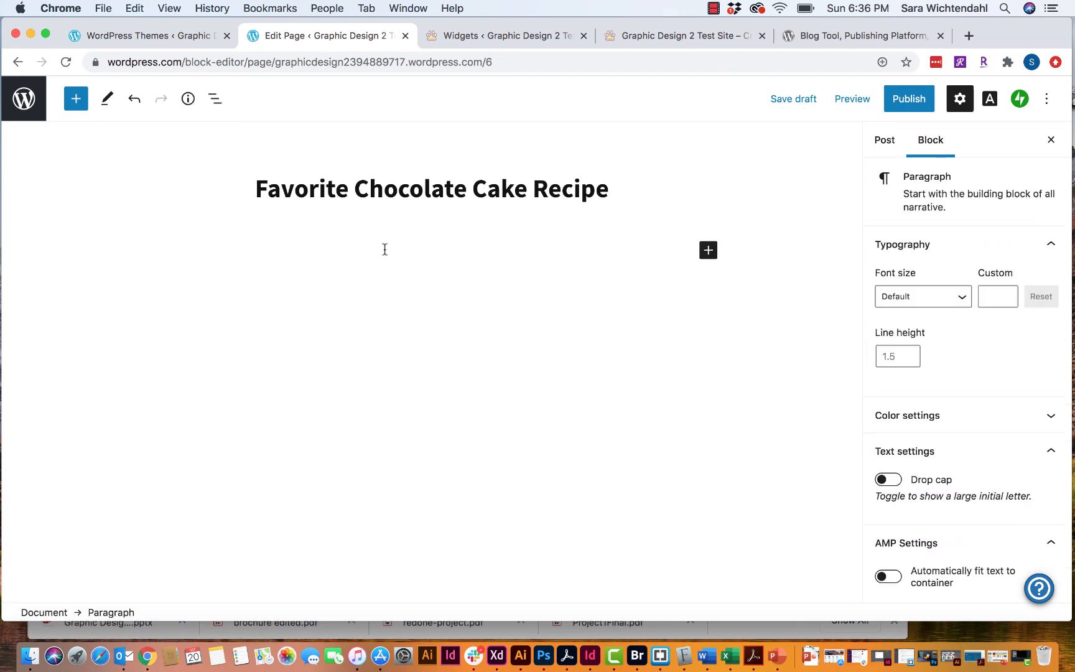
pyautogui.write('this pos')
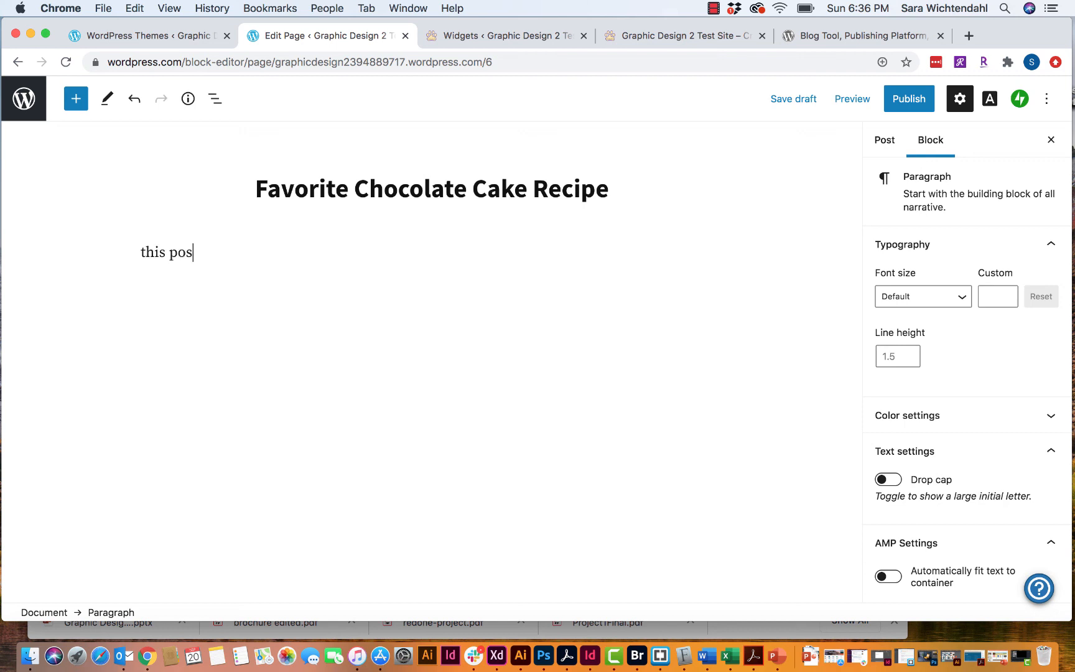
pyautogui.write('t is going to be ar')
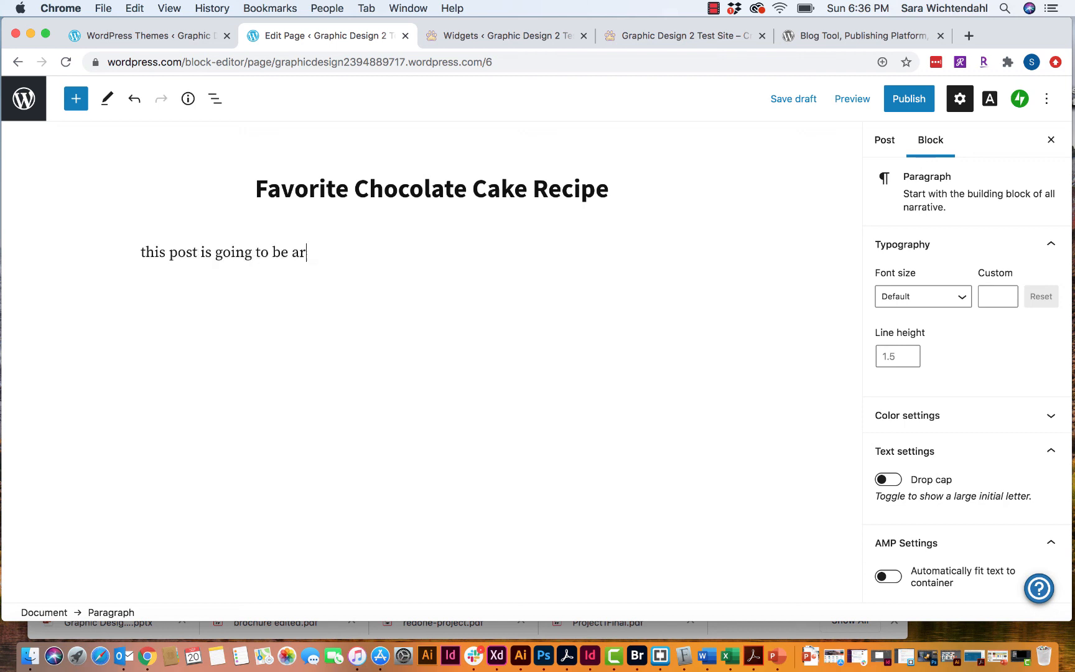
# - Fix the typo and finish the body: 'this post is going to be about Chocolate Cake. It's going to have a great recipe.'
pyautogui.press('BackSpace')
pyautogui.write('bout Chocolate Cake. ')
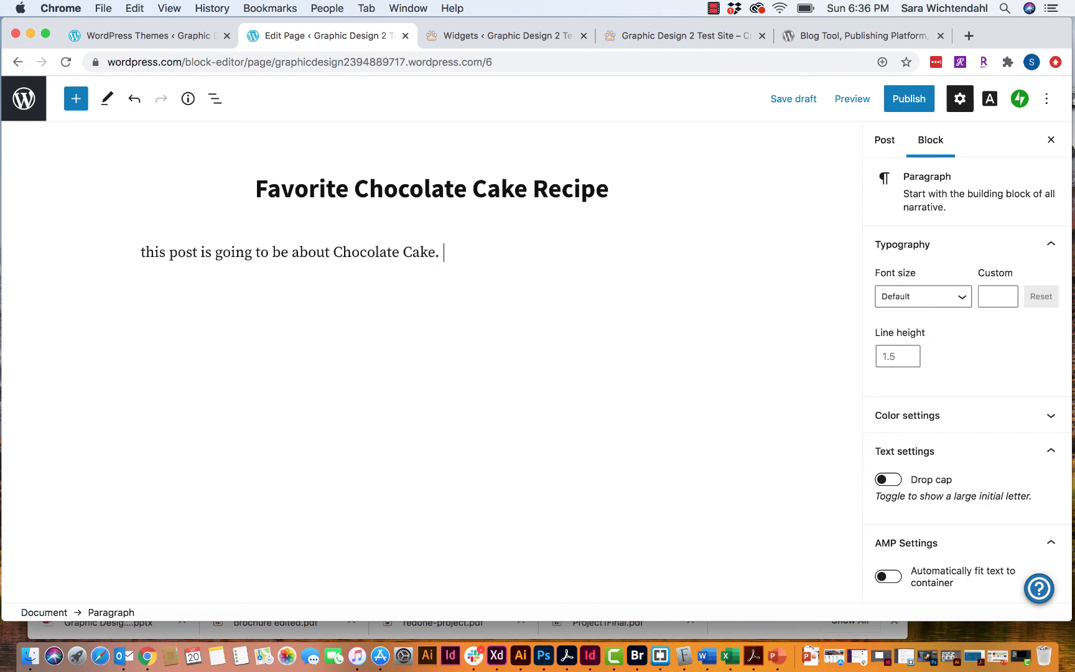
pyautogui.write("It's going to have a gr")
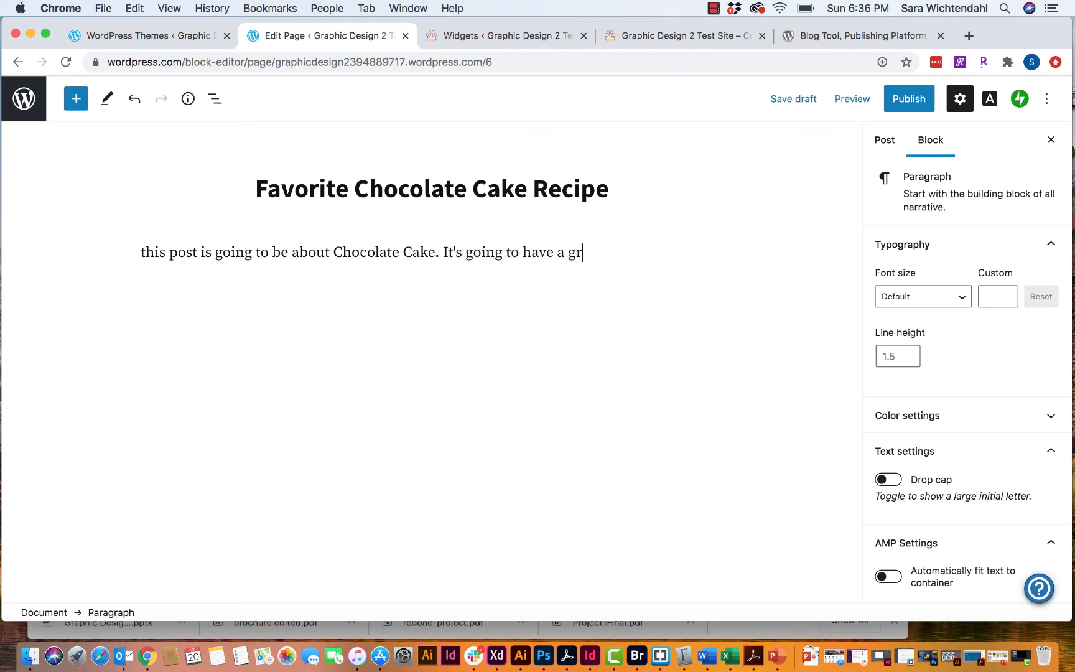
pyautogui.write('eat recipe.')
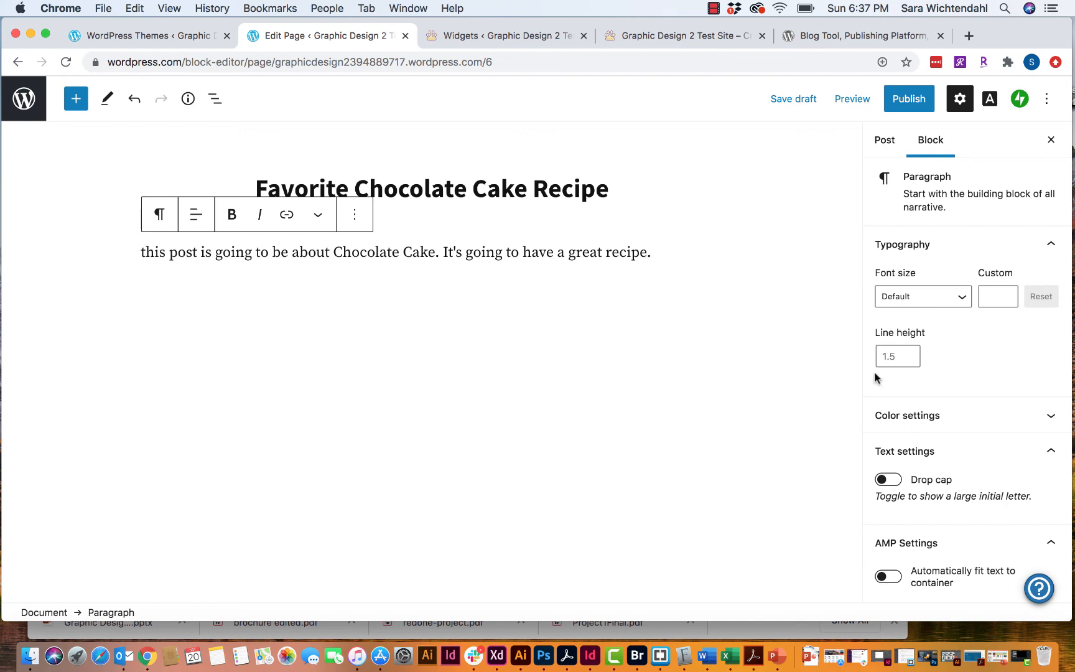
# - Show the whole-post settings in the sidebar instead of the paragraph block's
pyautogui.scroll(-3, 948, 420)
pyautogui.scroll(2, 946, 421)
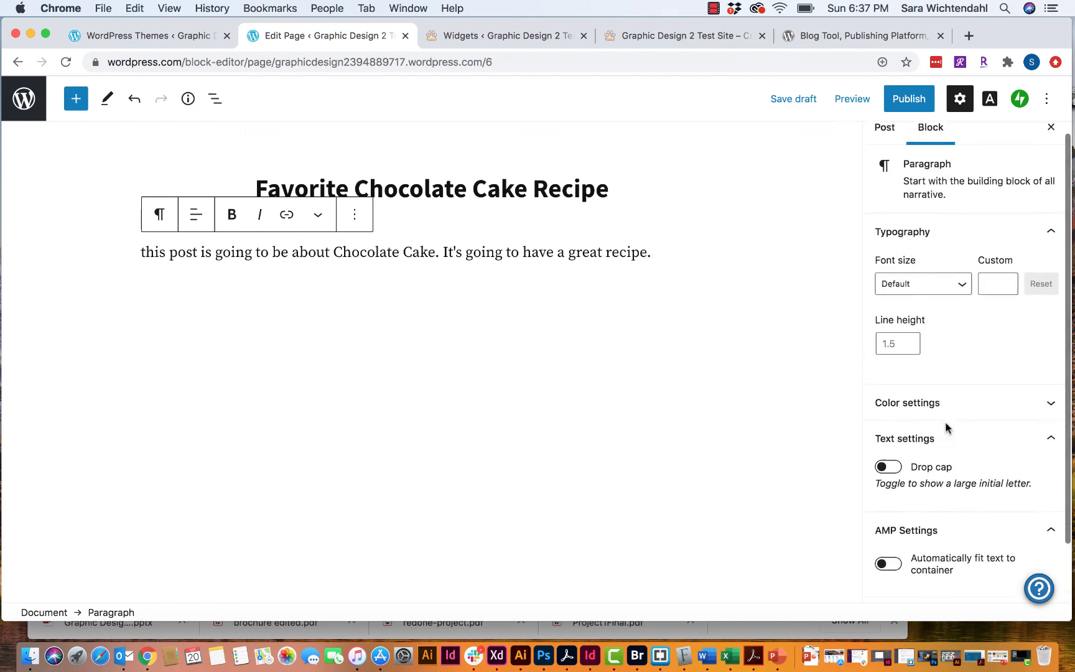
pyautogui.scroll(1, 945, 420)
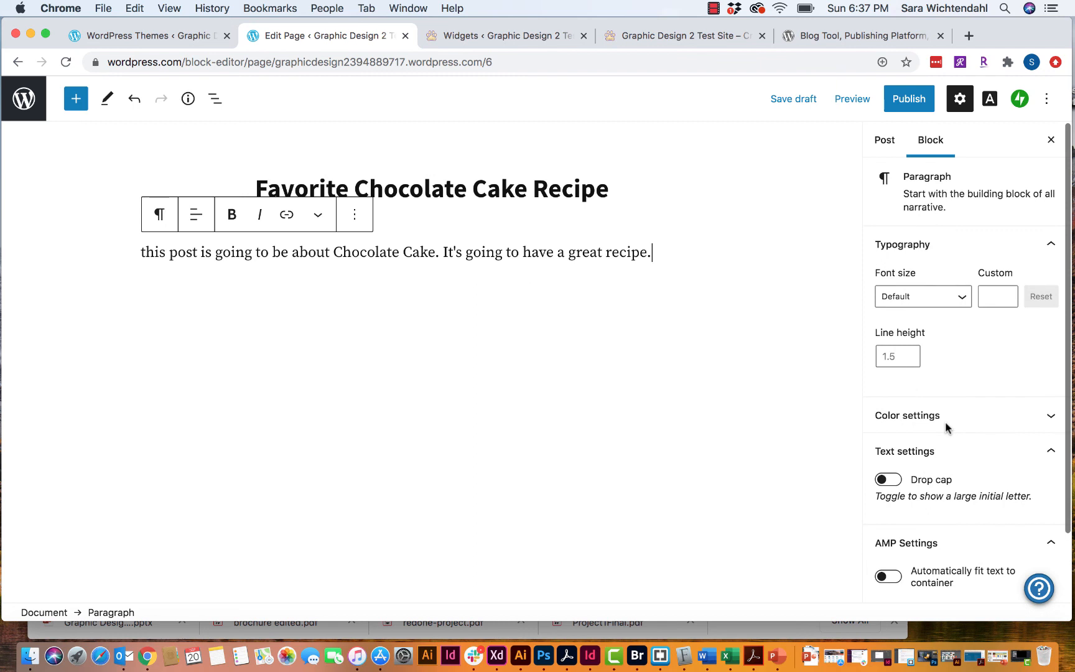
pyautogui.click(894, 144)
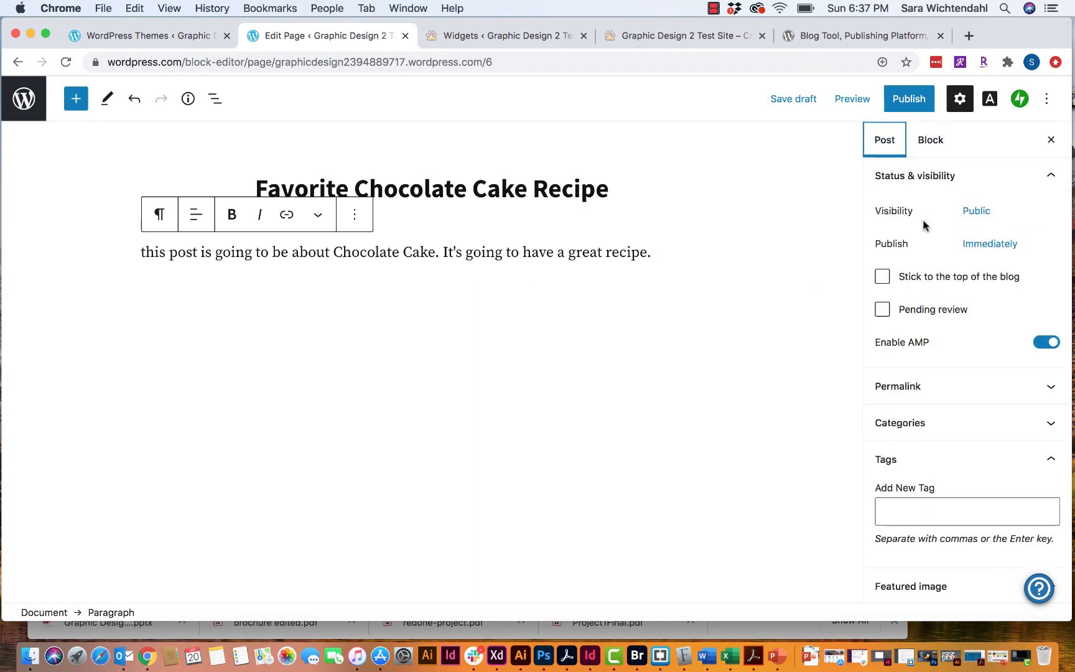
pyautogui.click(957, 108)
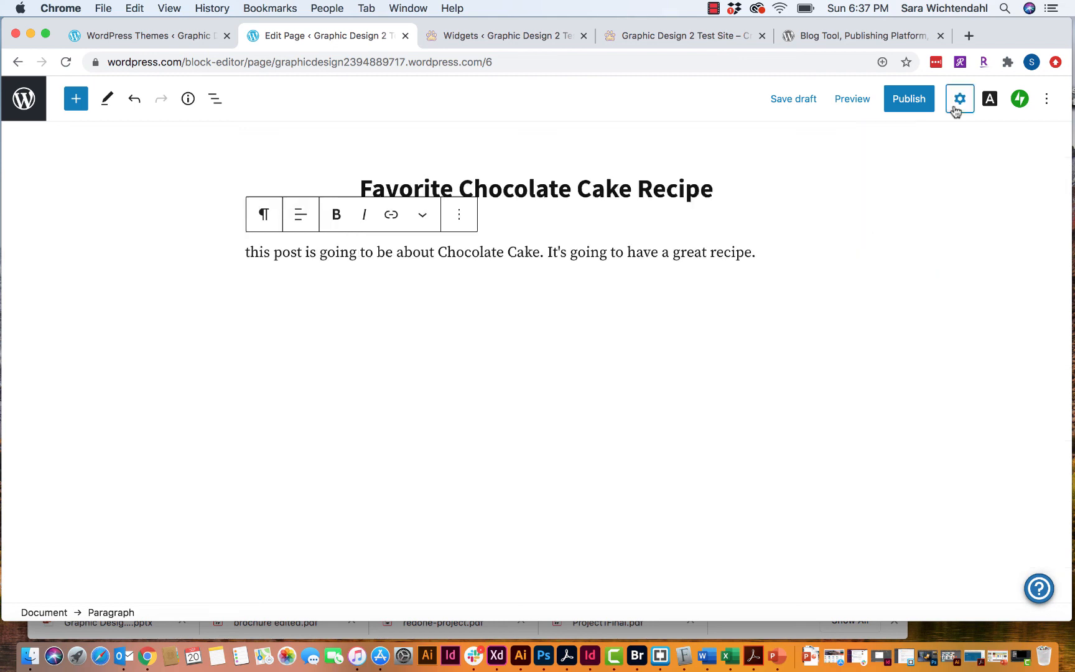
pyautogui.click(957, 109)
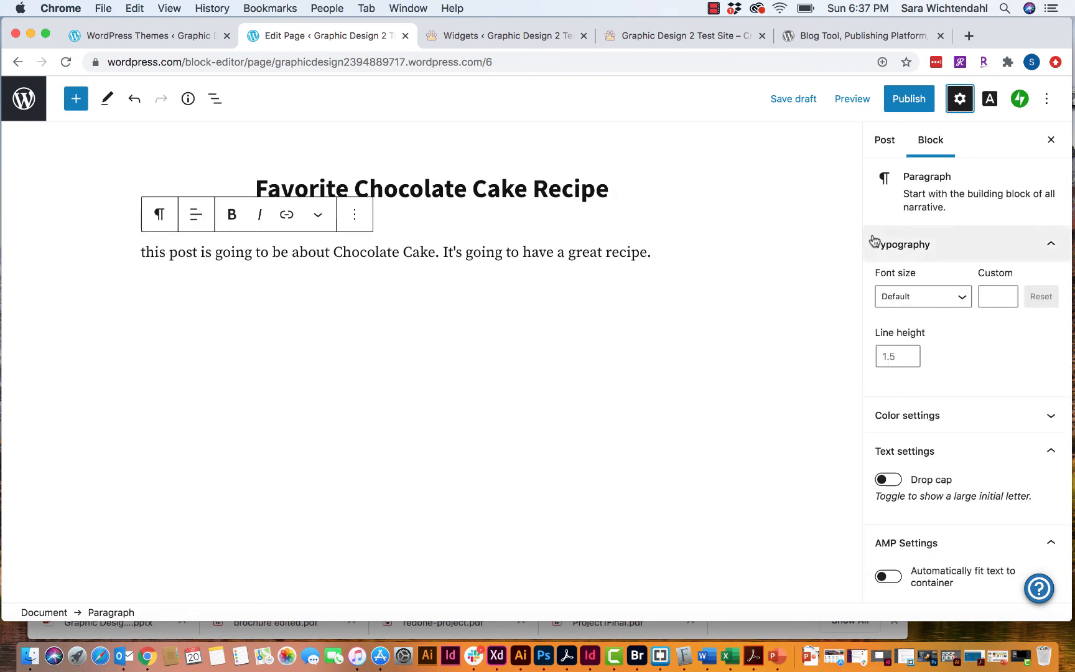
pyautogui.scroll(-1, 947, 214)
pyautogui.scroll(1, 947, 215)
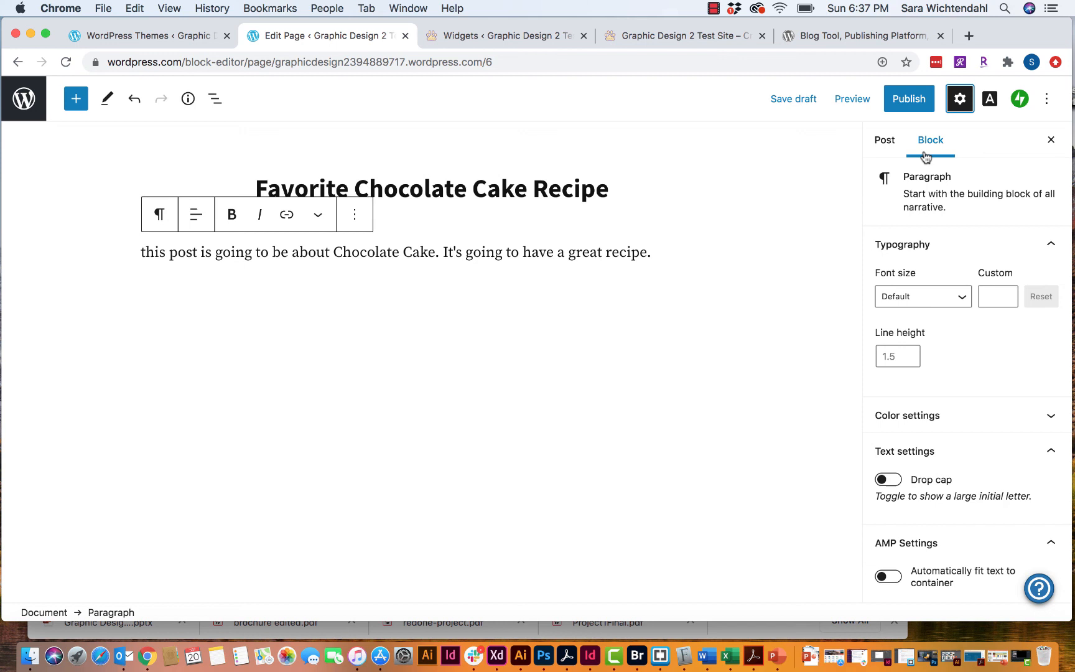
pyautogui.click(884, 141)
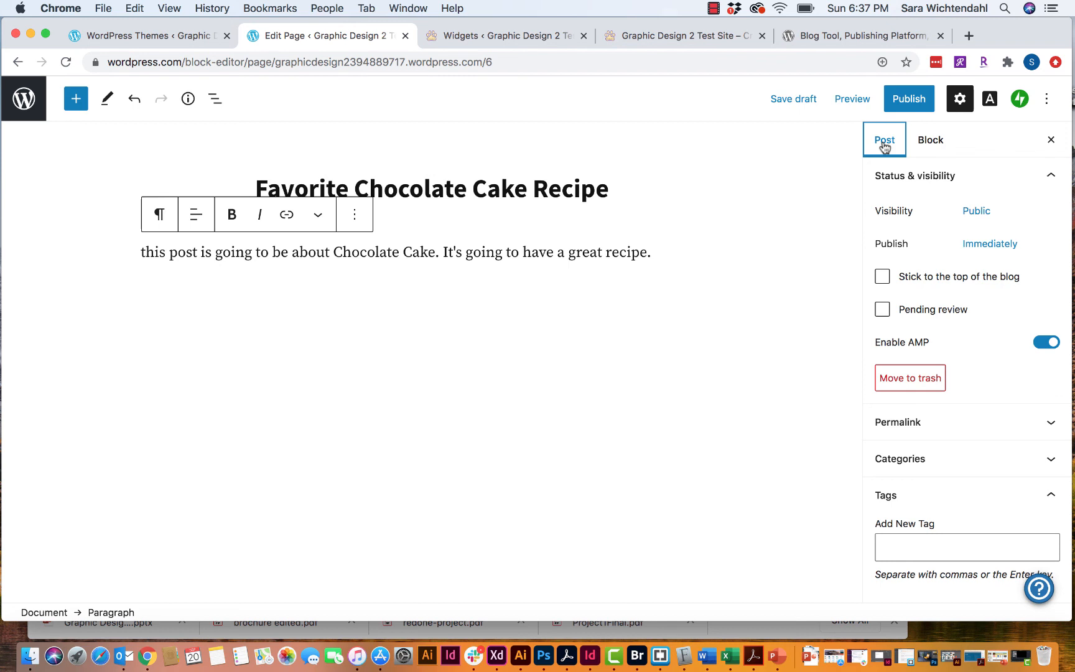
# - Check the Visibility and Publish options, leaving them Public and Immediately
pyautogui.click(980, 213)
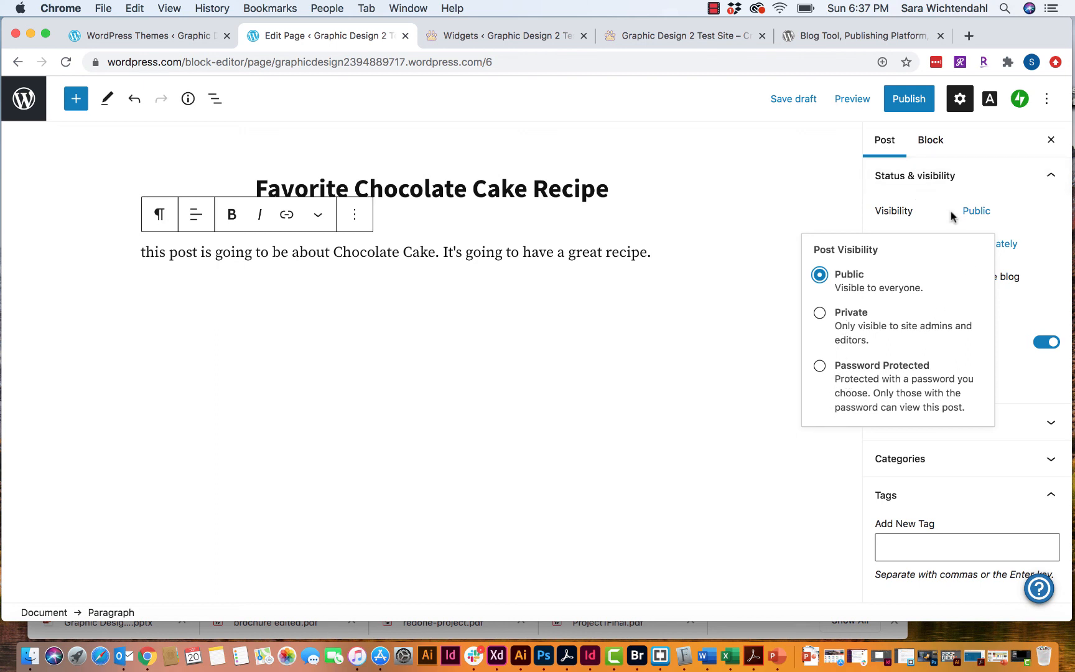
pyautogui.click(905, 217)
pyautogui.click(986, 246)
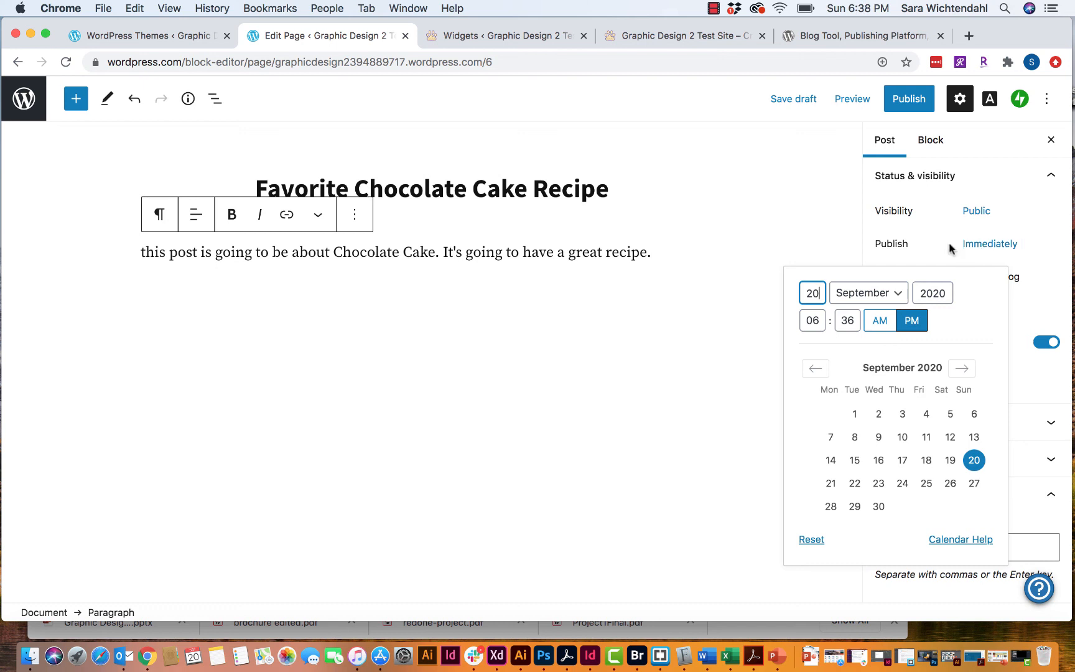
pyautogui.click(884, 243)
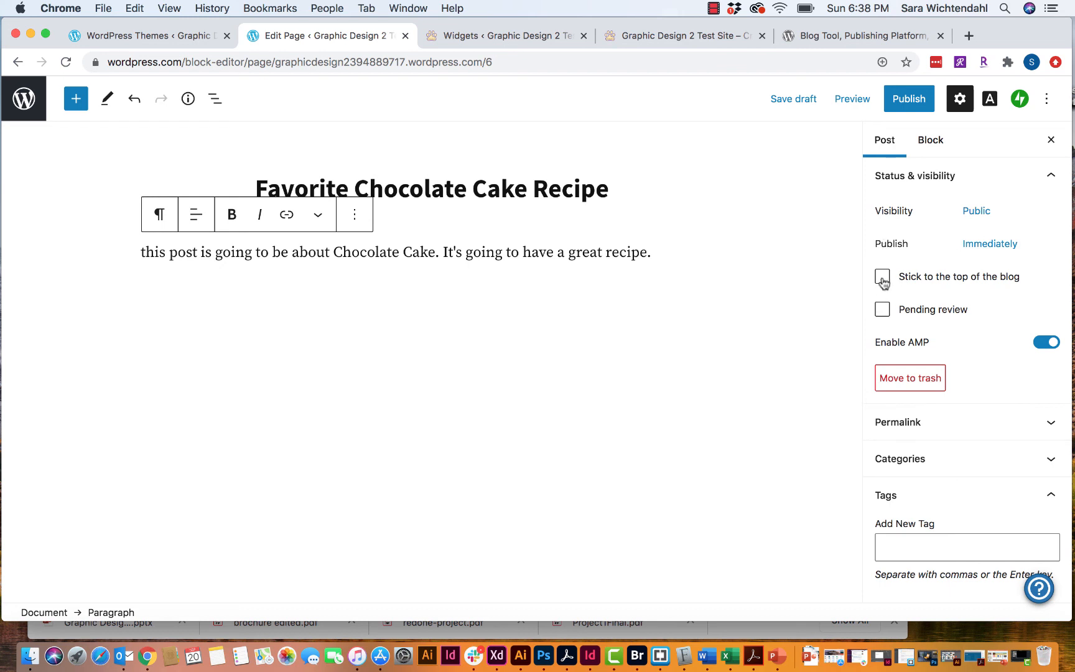
# - Toggle Pending review and the Permalink panel, leaving both unchanged
pyautogui.click(884, 311)
pyautogui.click(882, 310)
pyautogui.scroll(-2, 986, 352)
pyautogui.click(932, 383)
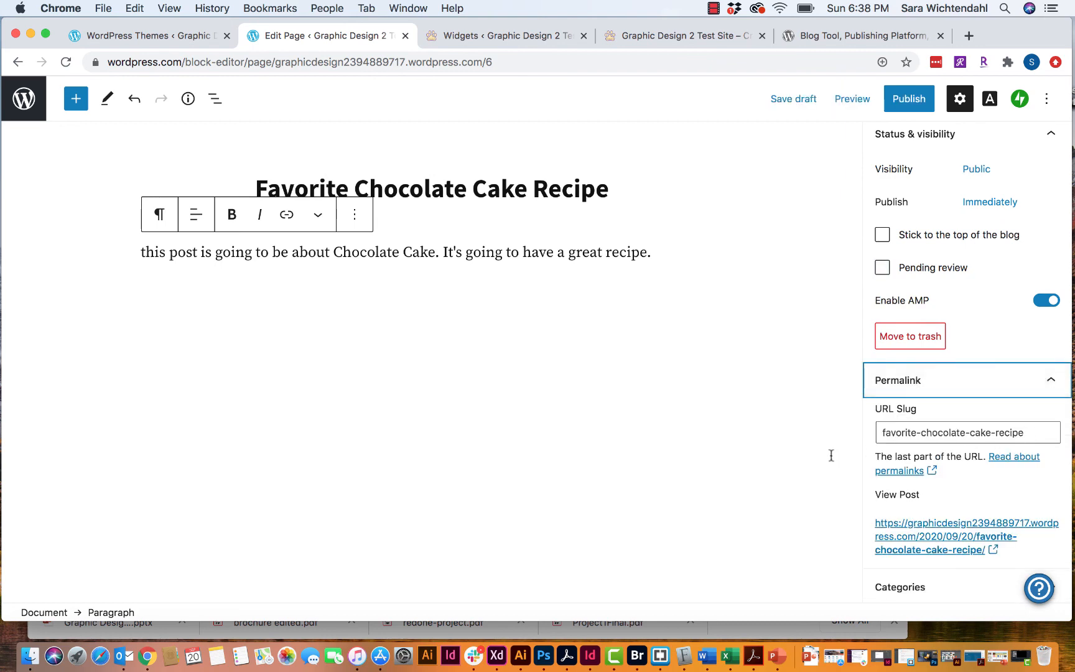
pyautogui.click(915, 385)
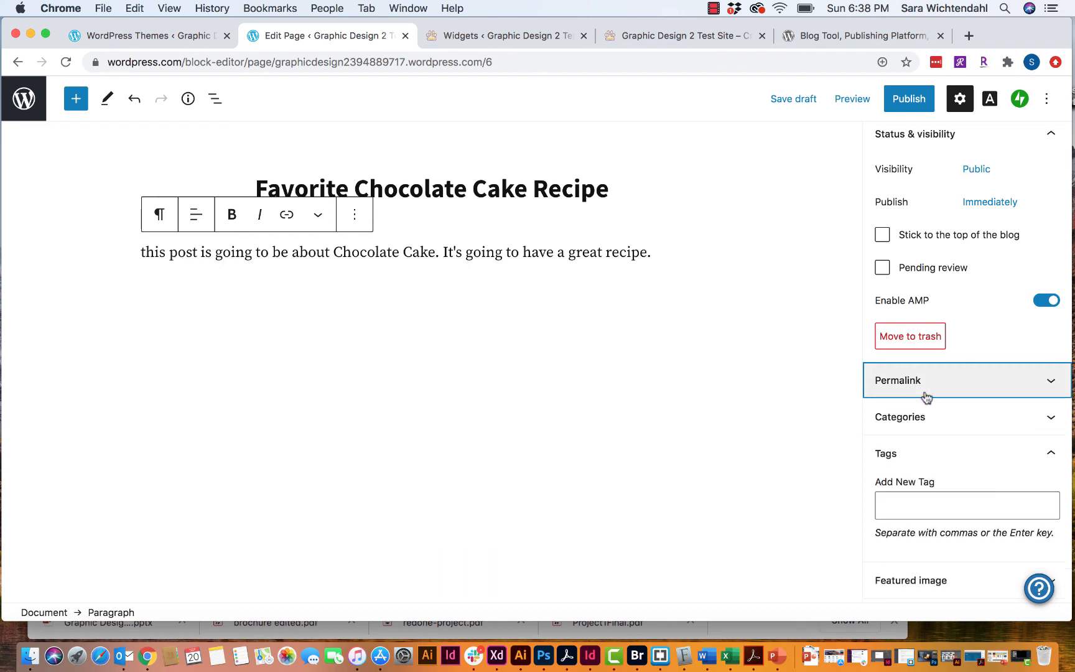
pyautogui.click(926, 381)
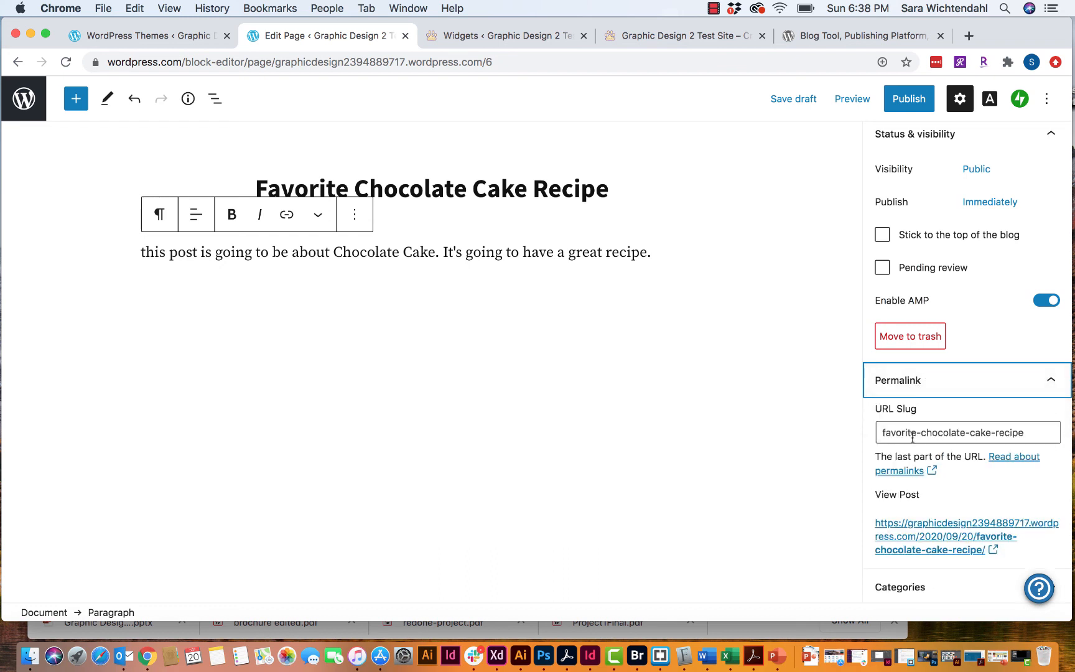
pyautogui.click(911, 389)
# - File the post under Recipes and Desserts, checking parent-category options without adding a category
pyautogui.click(912, 418)
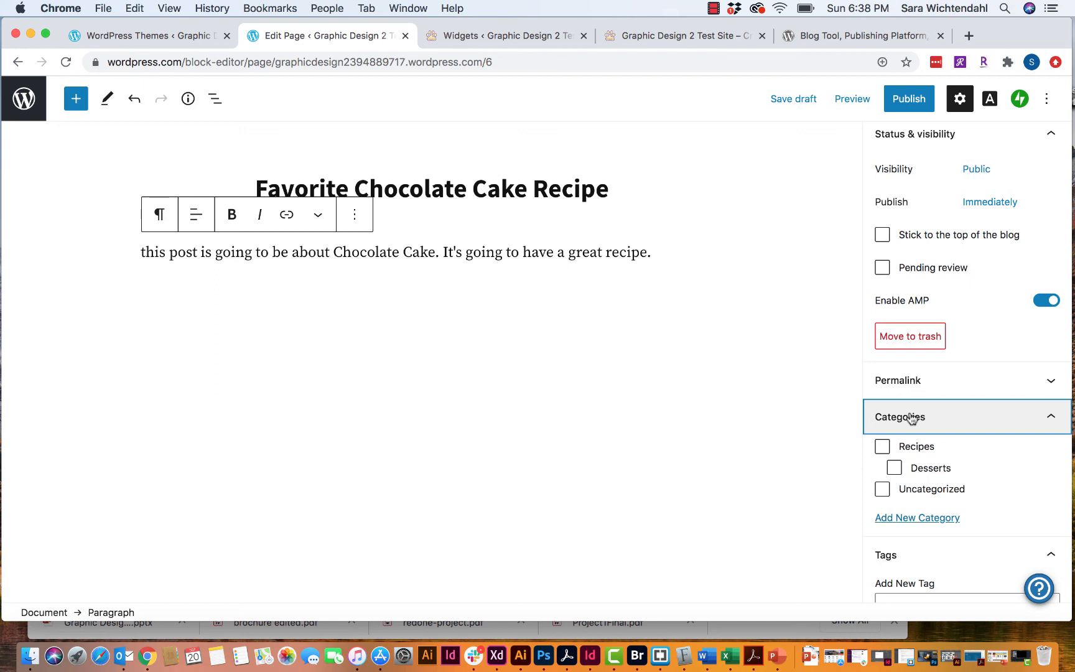
pyautogui.click(883, 447)
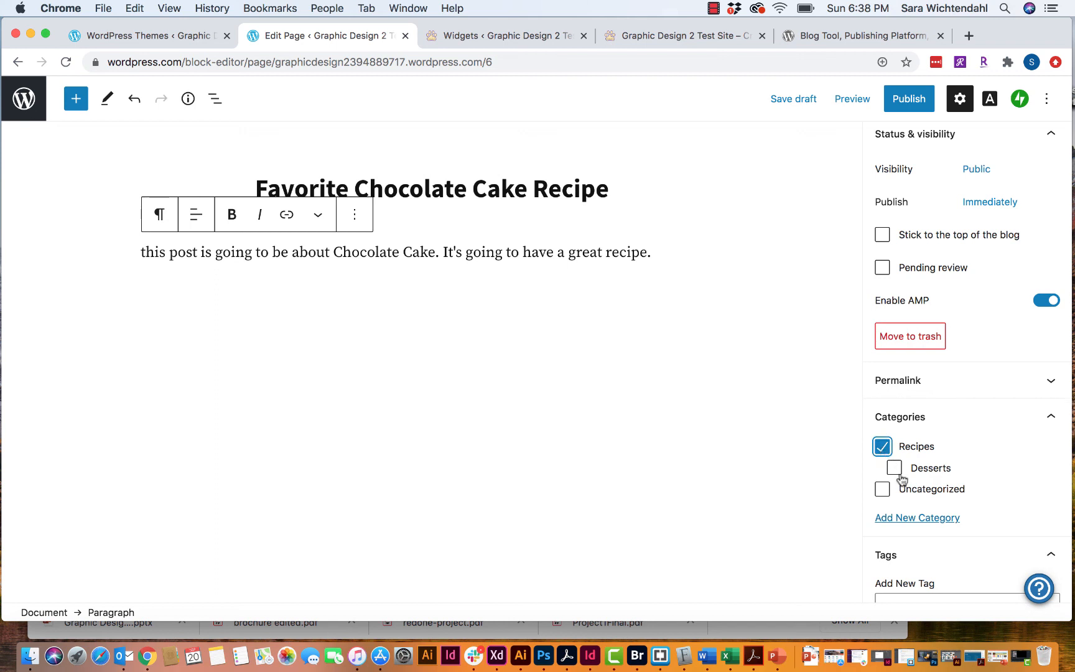
pyautogui.click(895, 468)
pyautogui.click(896, 521)
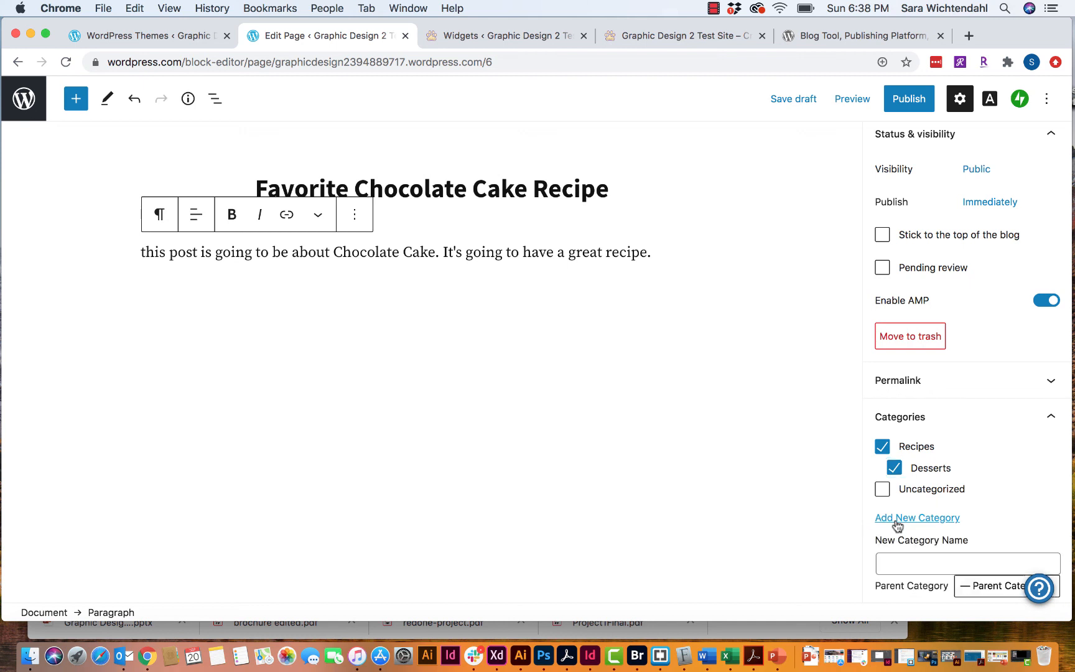
pyautogui.scroll(-3, 968, 541)
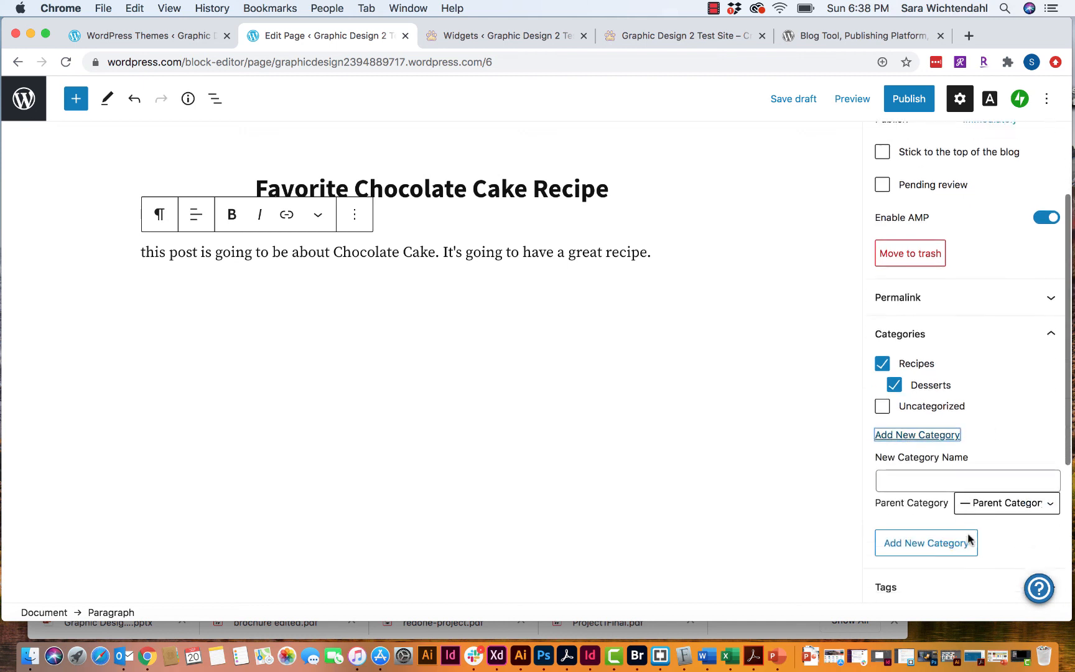
pyautogui.click(998, 463)
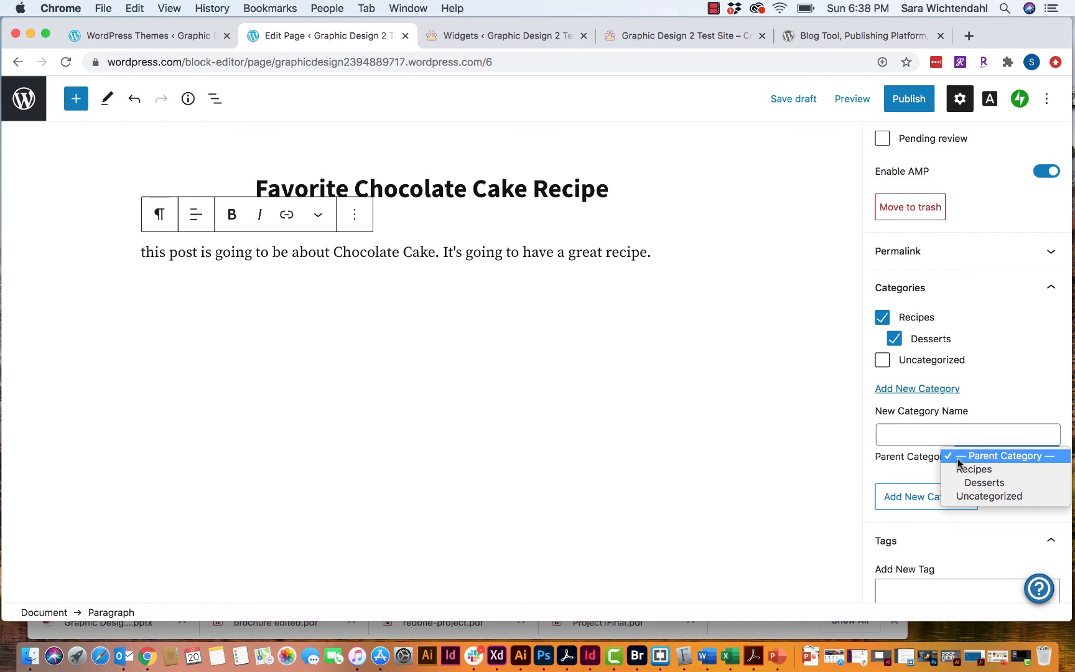
pyautogui.click(910, 453)
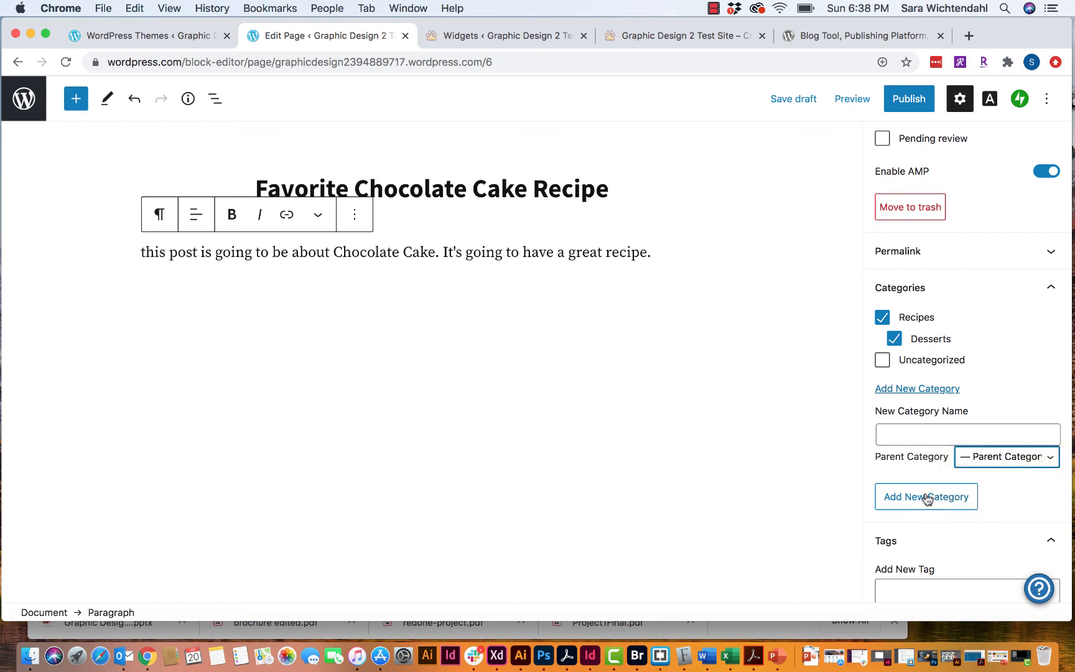
pyautogui.scroll(-3, 902, 458)
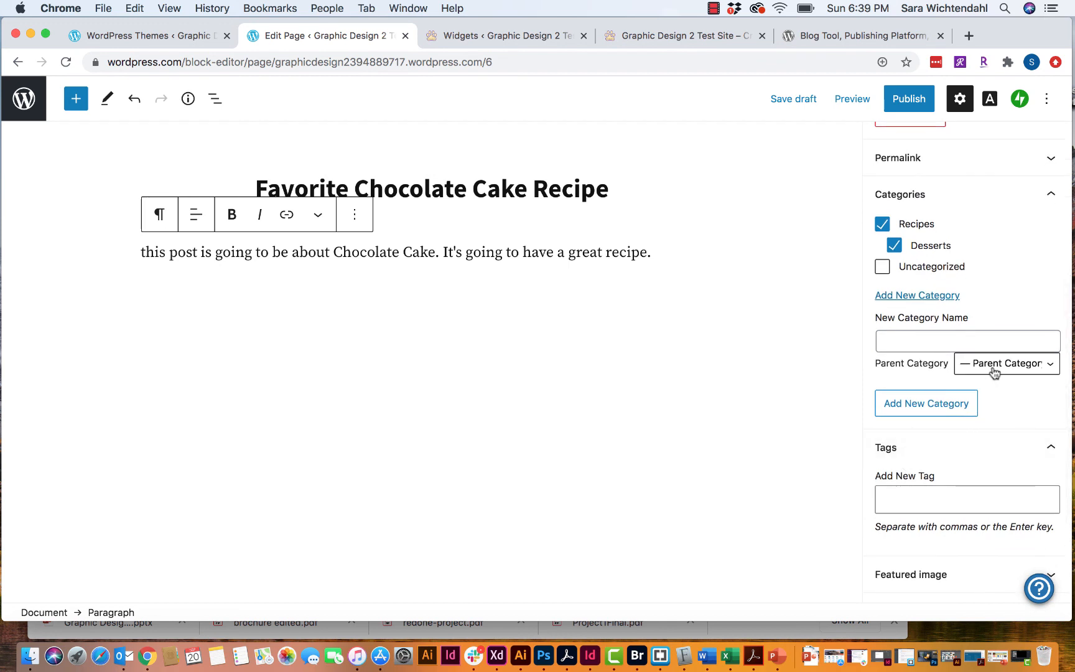
pyautogui.scroll(-2, 943, 480)
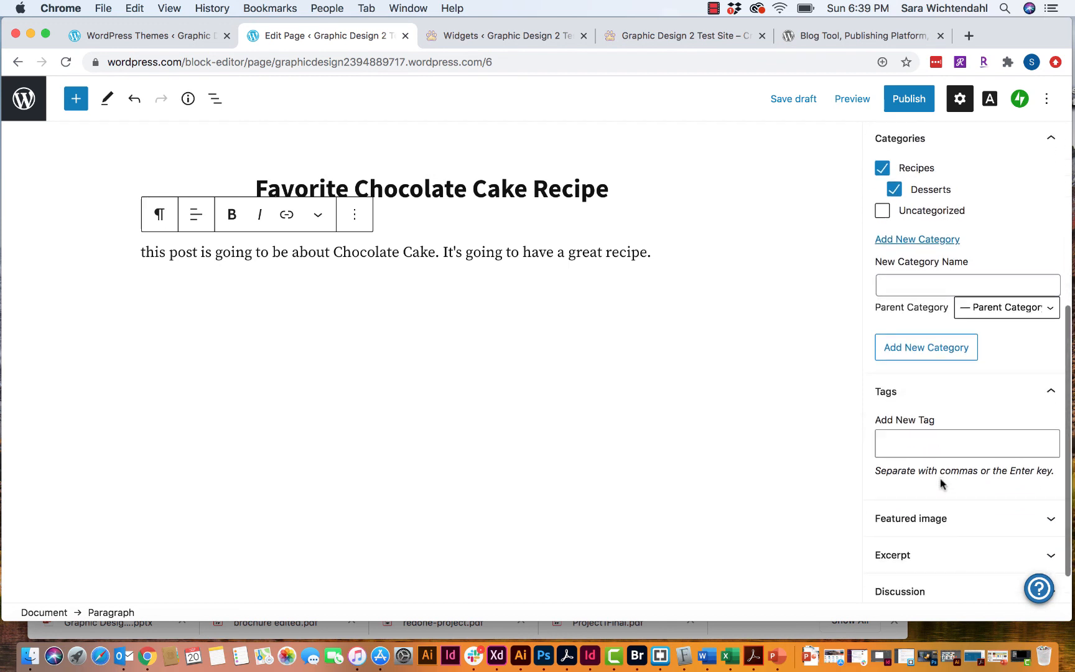
# - Tag the post with chocolate, frosting, easy and recipe
pyautogui.click(915, 448)
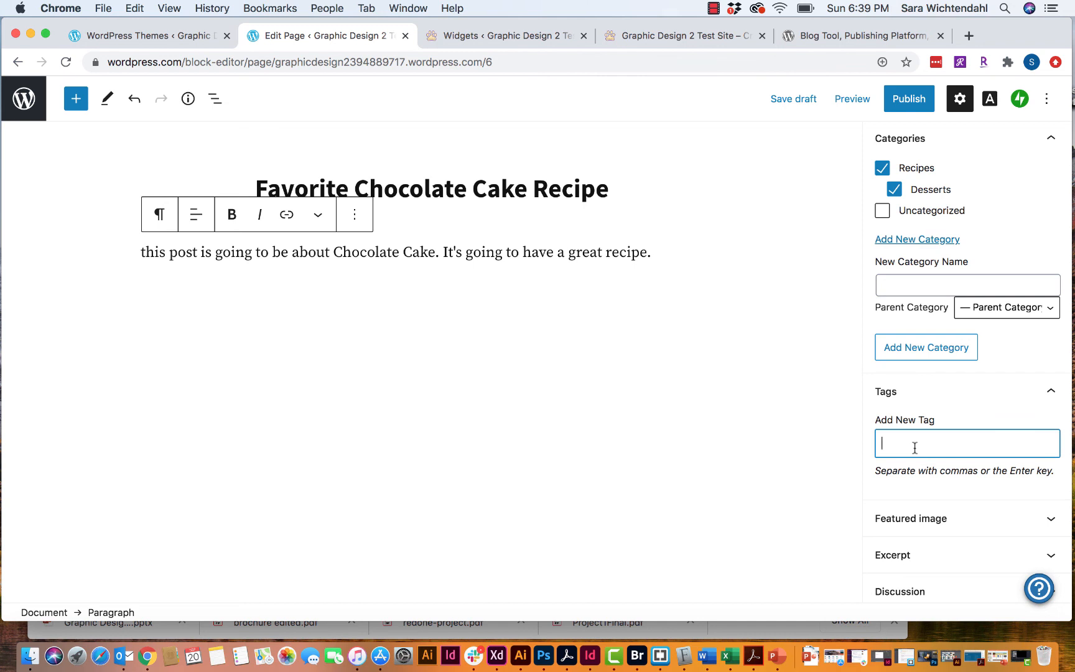
pyautogui.write('choc')
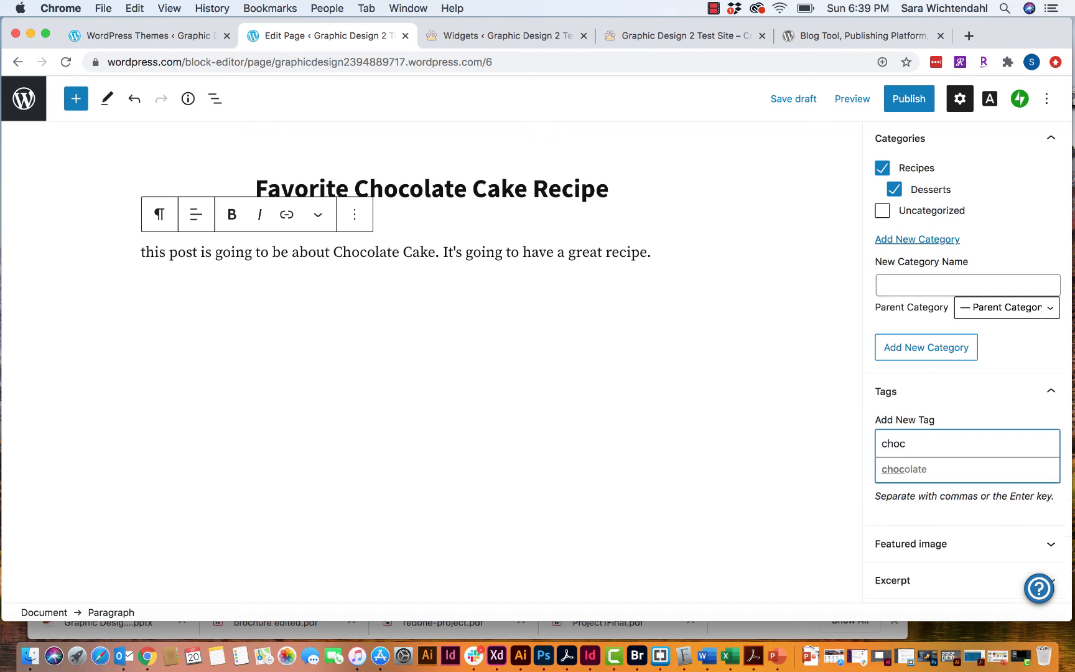
pyautogui.click(931, 472)
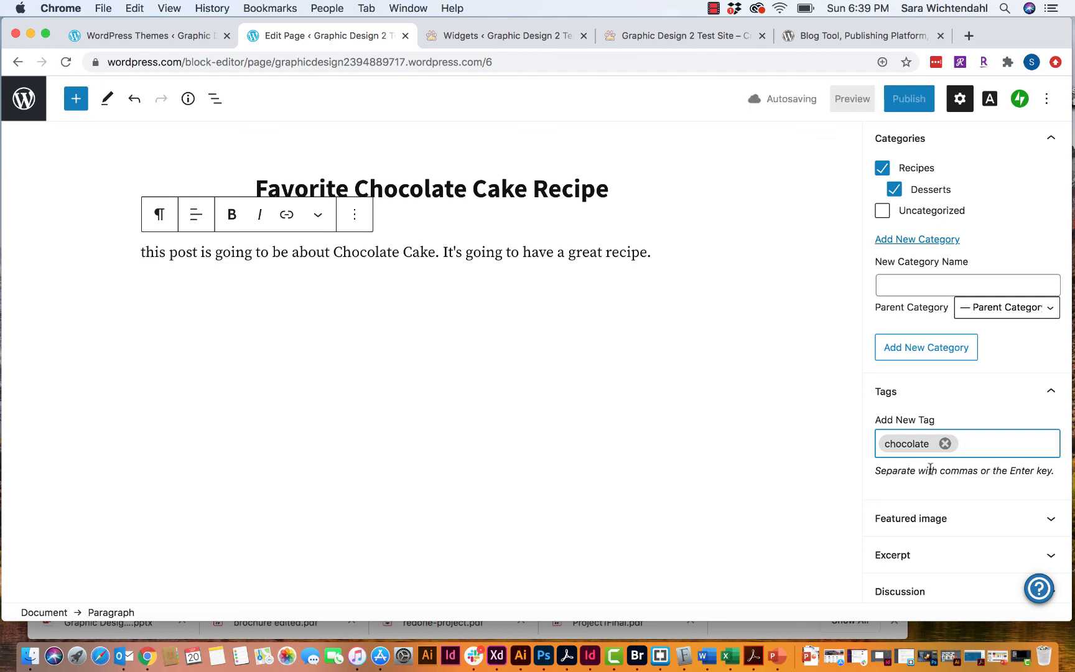
pyautogui.write('fro')
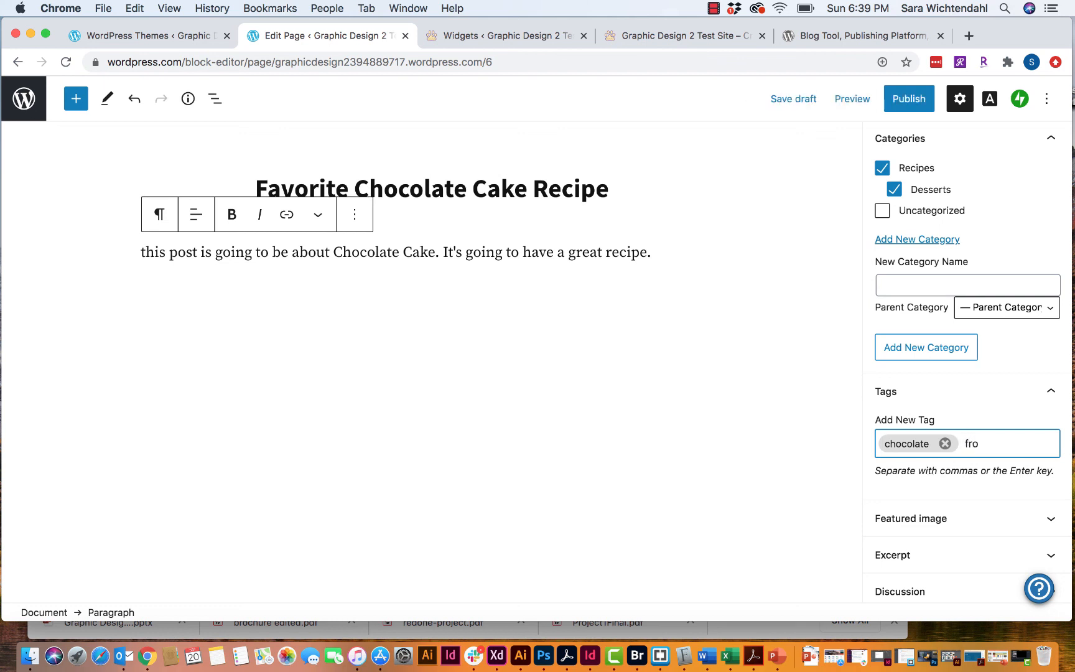
pyautogui.write('sting')
pyautogui.press('Return')
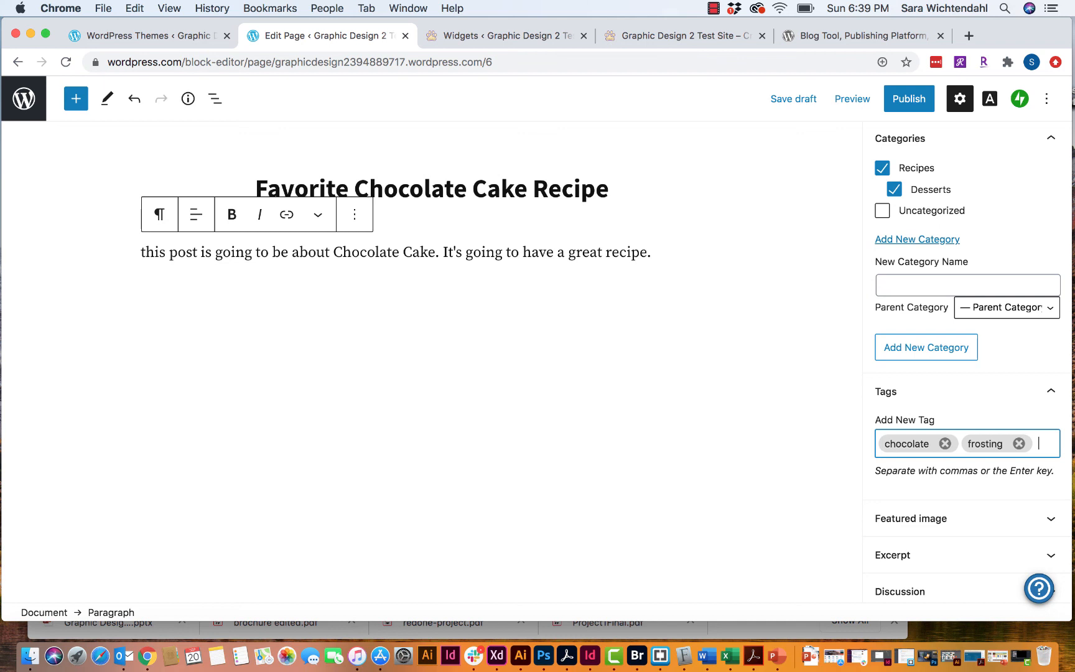
pyautogui.write('easy')
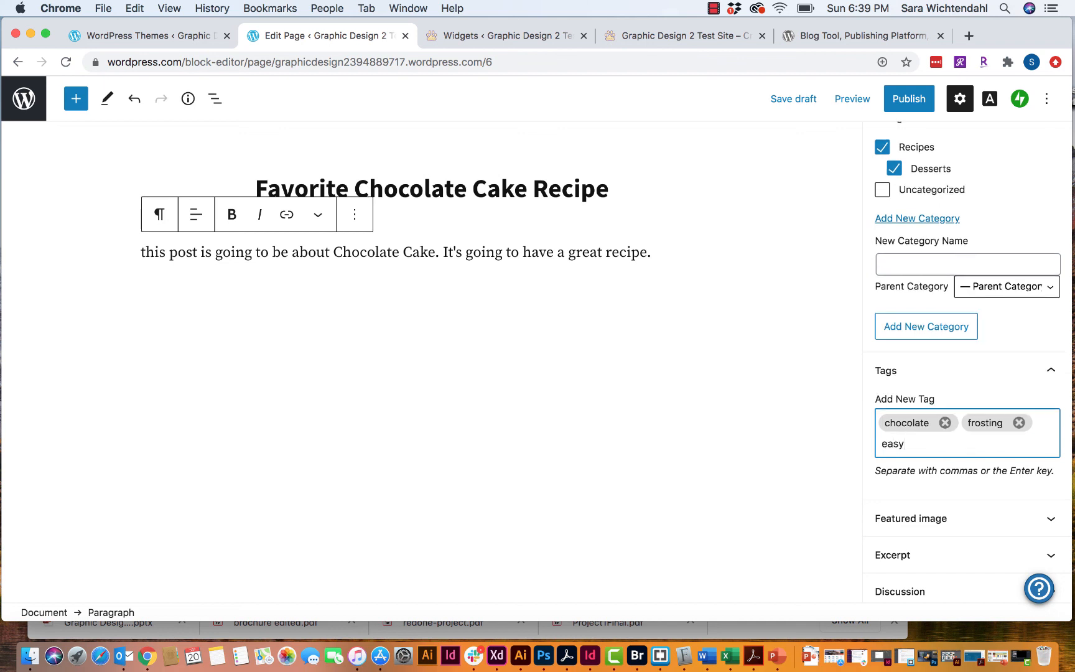
pyautogui.press('Return')
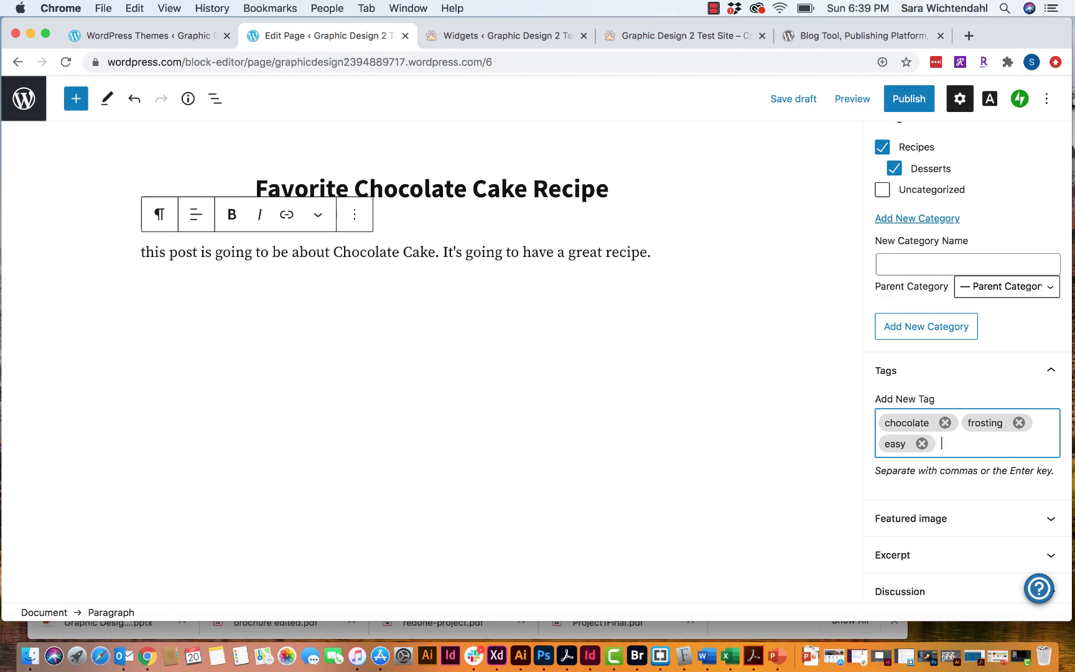
pyautogui.write('recipe')
pyautogui.press('Return')
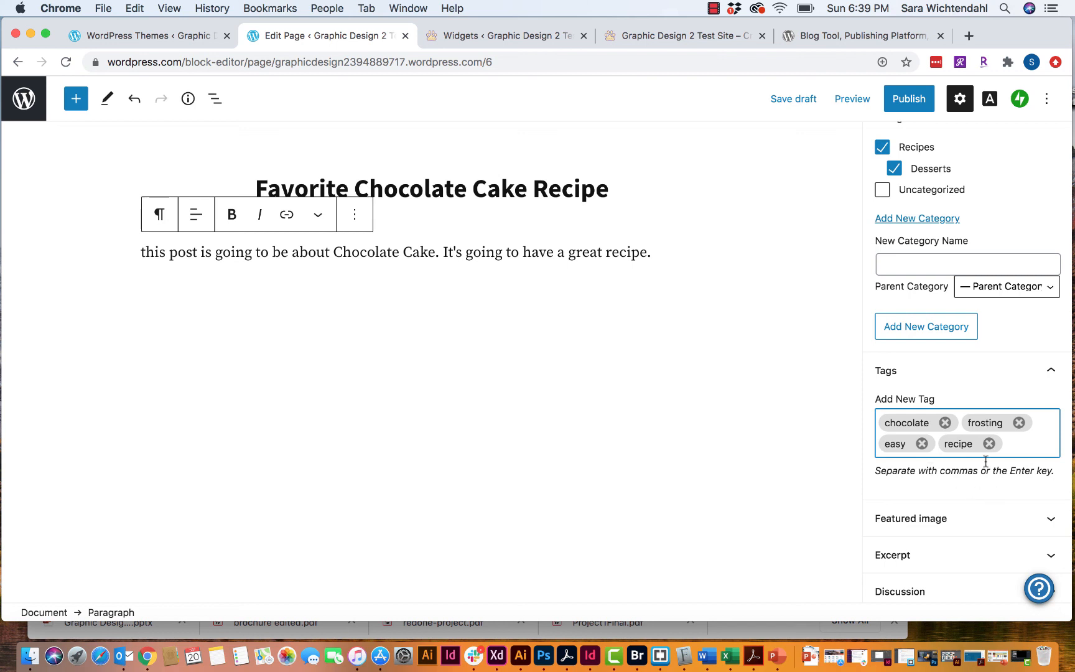
pyautogui.scroll(-2, 963, 401)
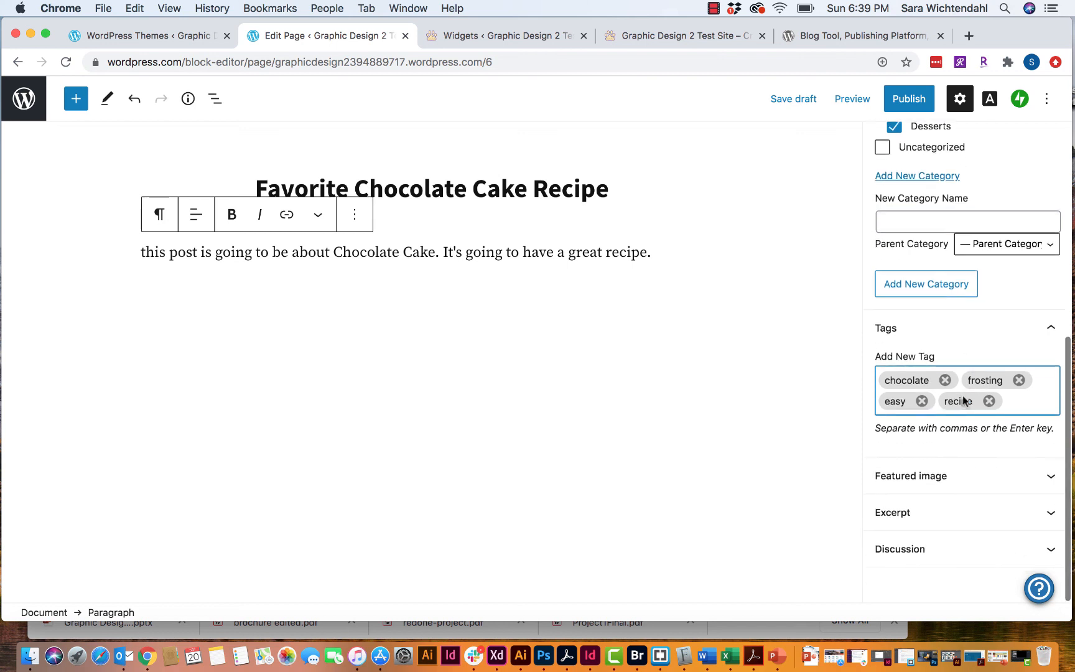
# - Upload american-heritage-chocolate-Id8BO472TbY-unsplash.jpg from Downloads to the media library as the featured image
pyautogui.click(953, 476)
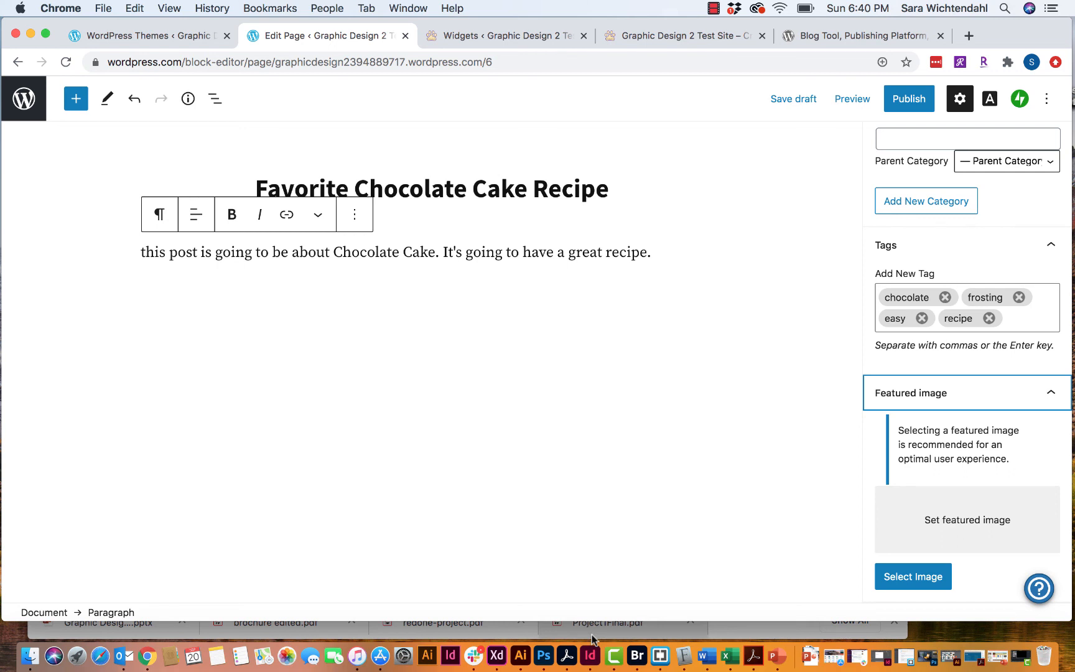
pyautogui.click(613, 656)
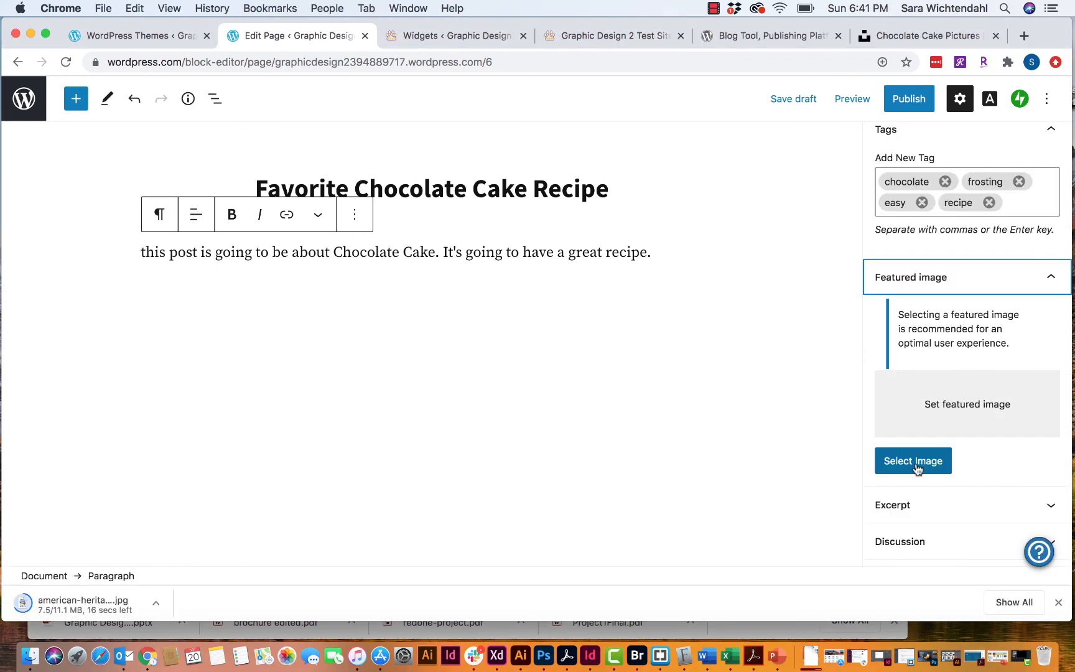
pyautogui.click(917, 466)
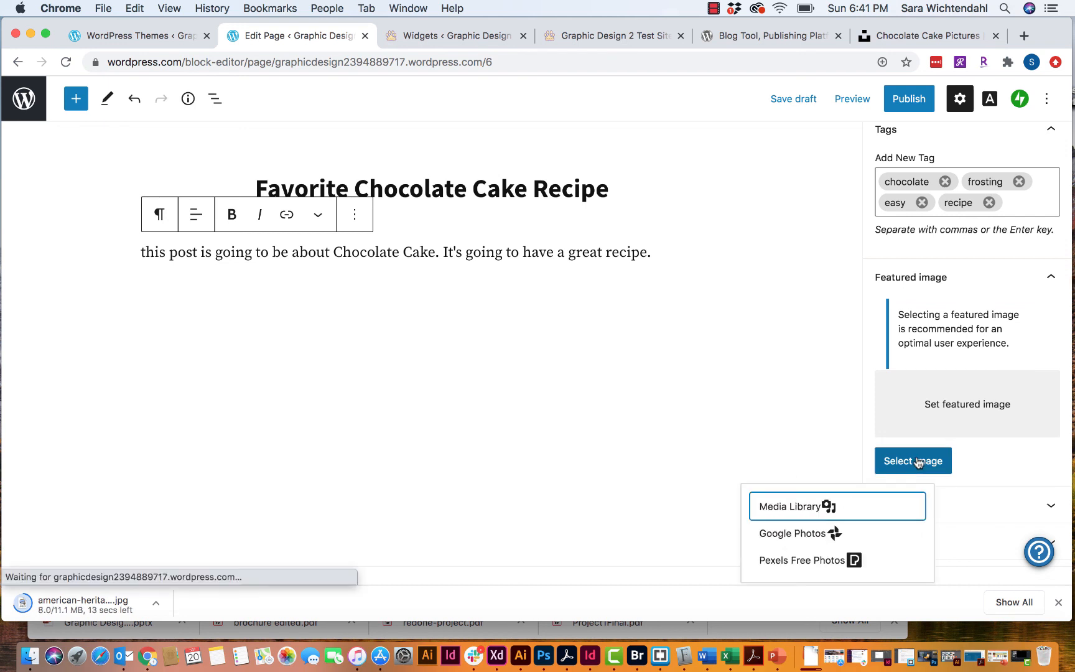
pyautogui.click(797, 506)
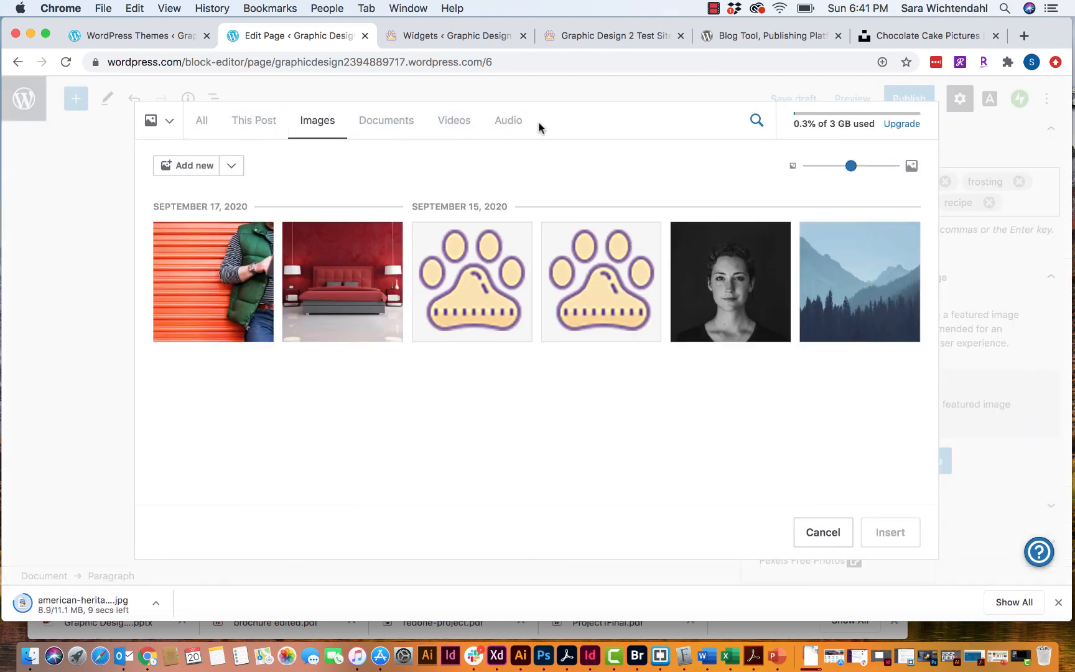
pyautogui.click(203, 166)
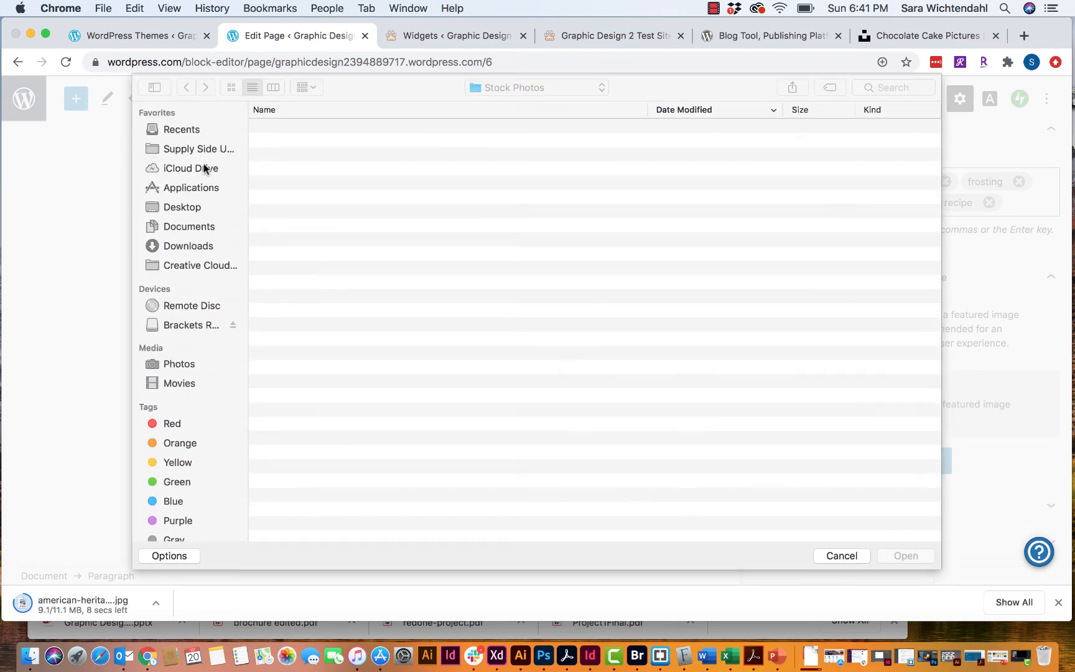
pyautogui.click(198, 246)
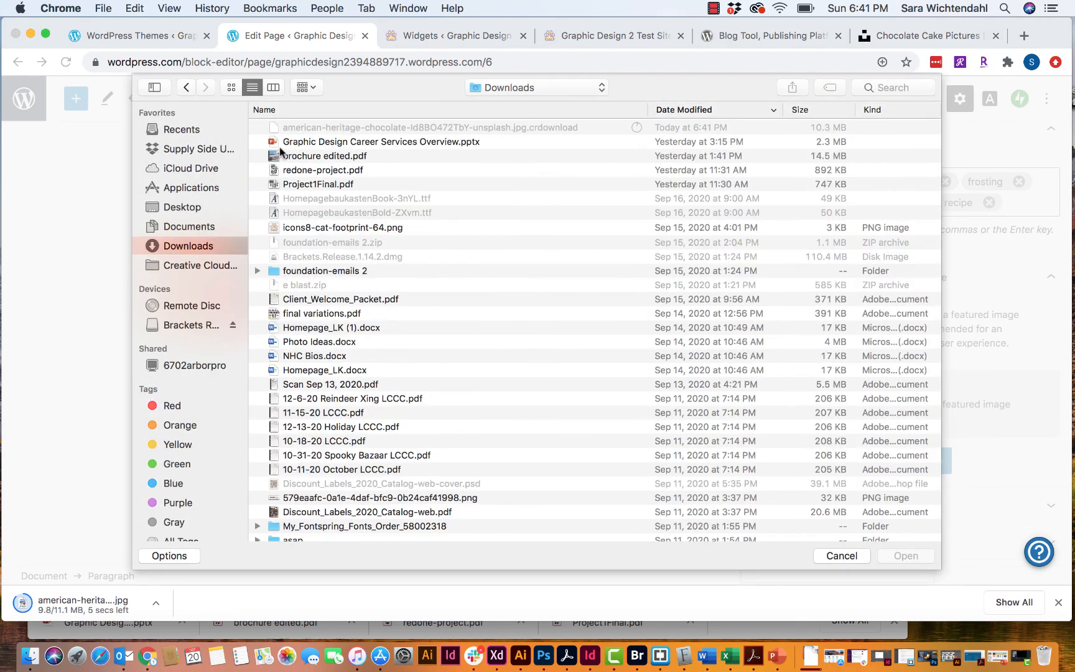
pyautogui.click(303, 128)
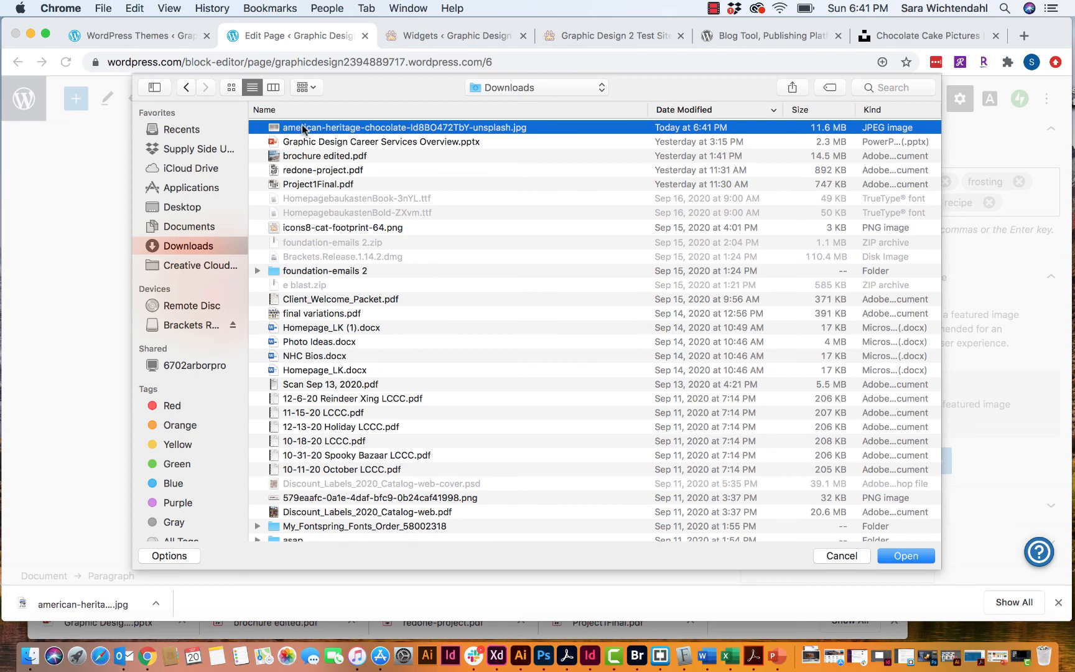
pyautogui.click(908, 559)
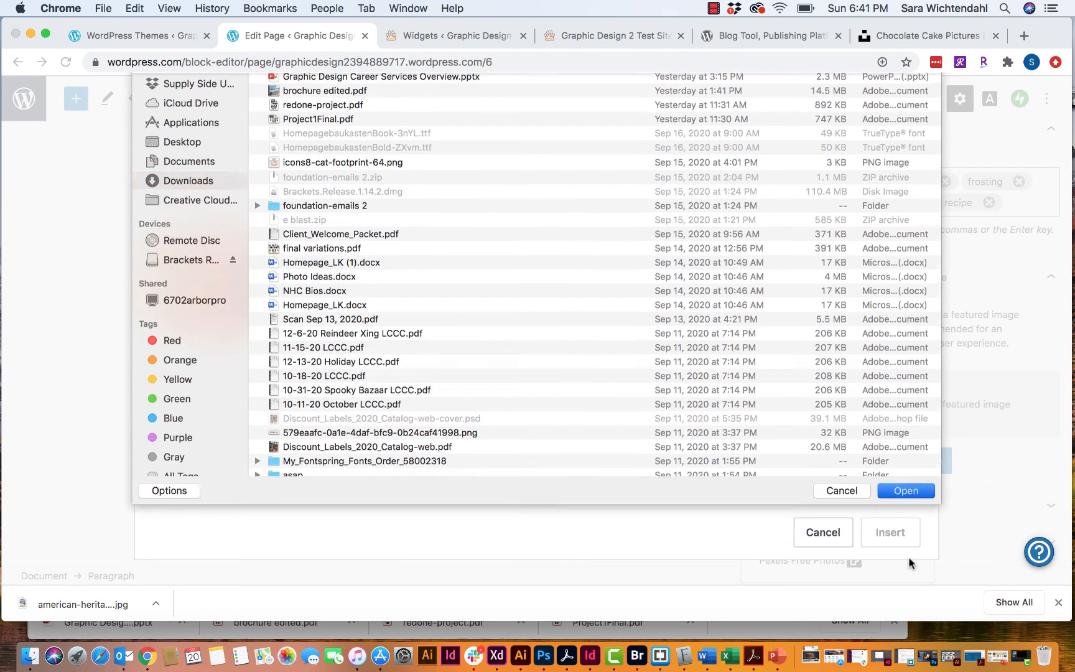
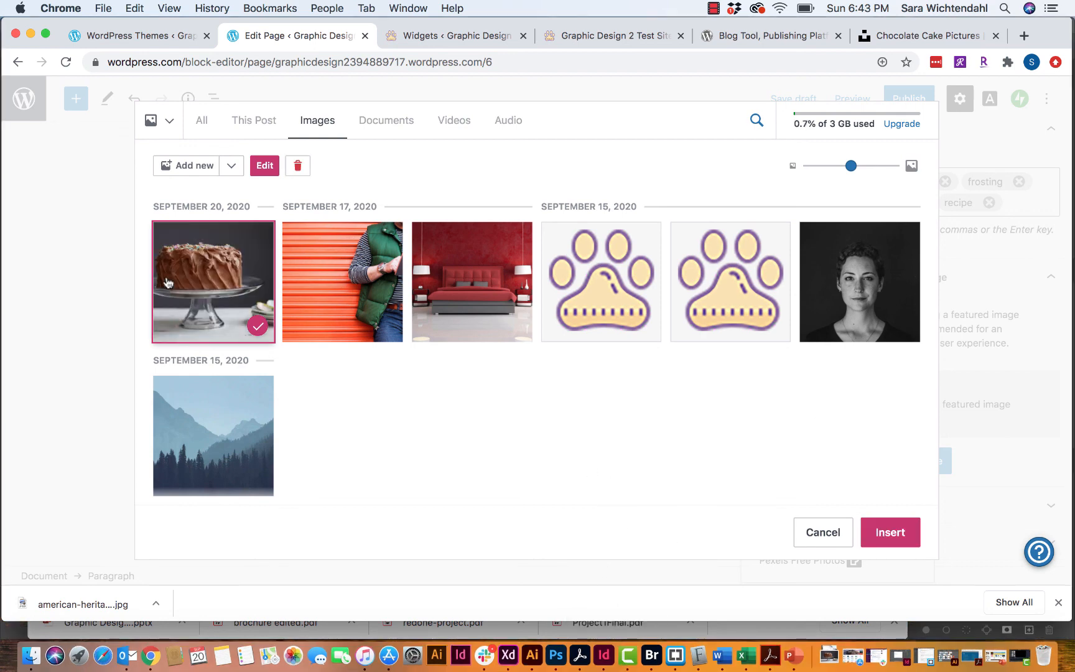
# - Insert the selected cake-on-a-glass-stand photo as the post's featured image
pyautogui.click(885, 534)
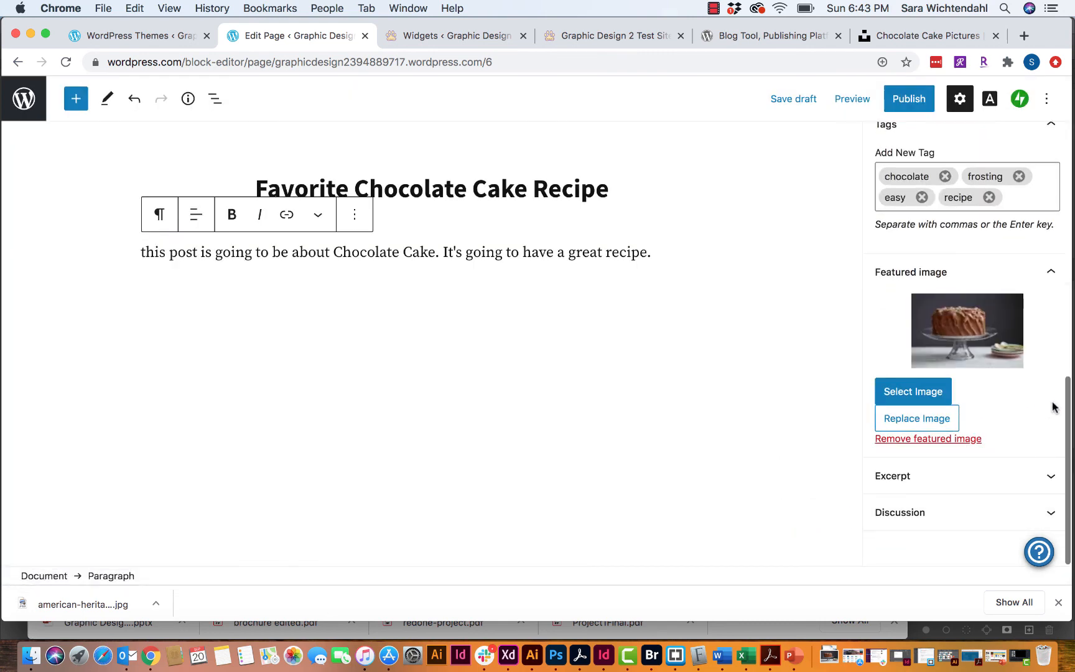
# - Check the excerpt, then disable comments and pingbacks/trackbacks in the post's Discussion settings
pyautogui.click(927, 478)
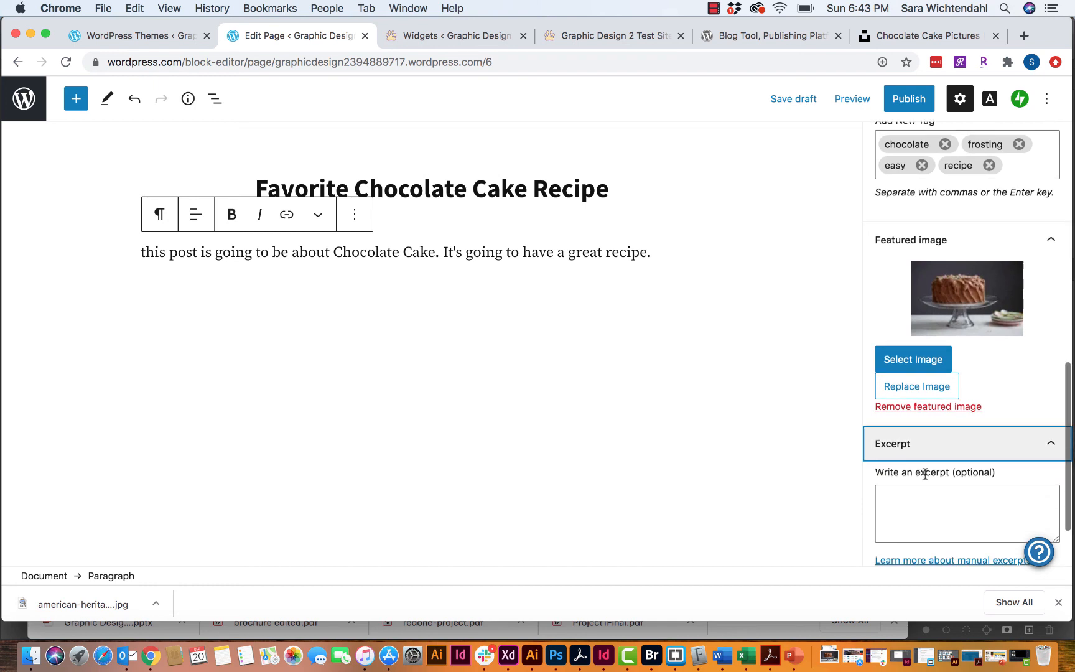
pyautogui.click(982, 436)
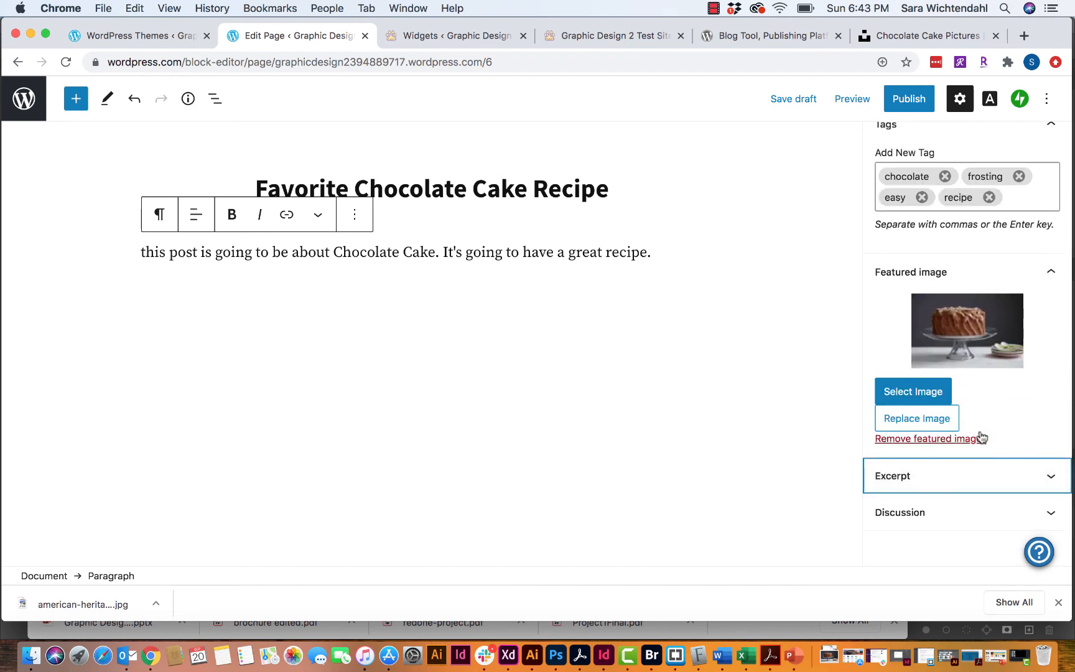
pyautogui.click(938, 515)
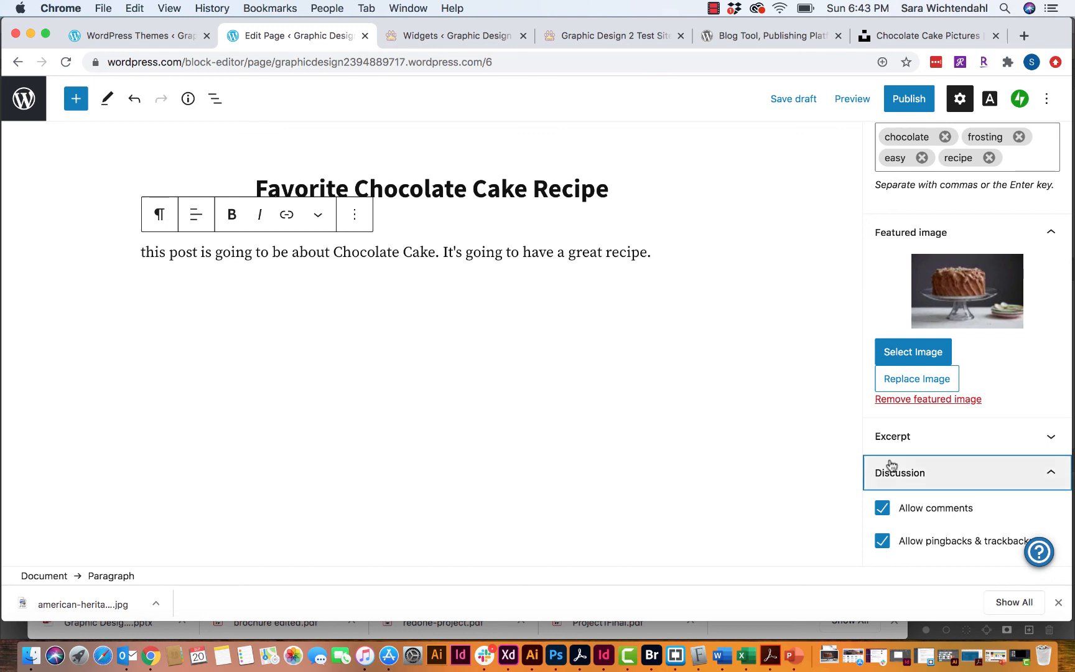
pyautogui.click(878, 539)
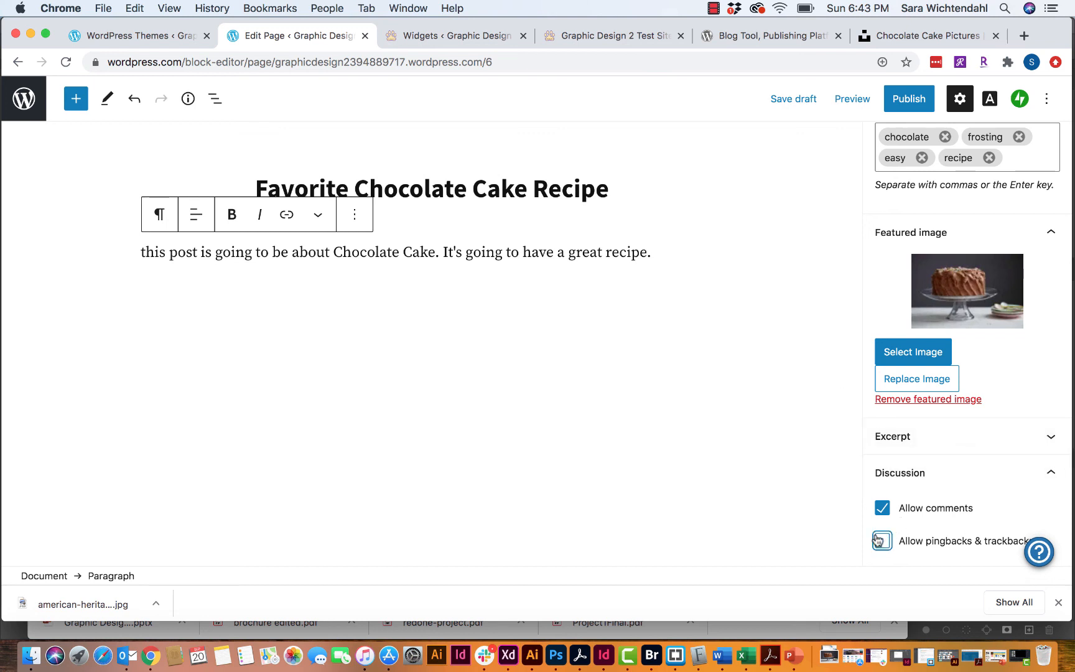
pyautogui.click(878, 514)
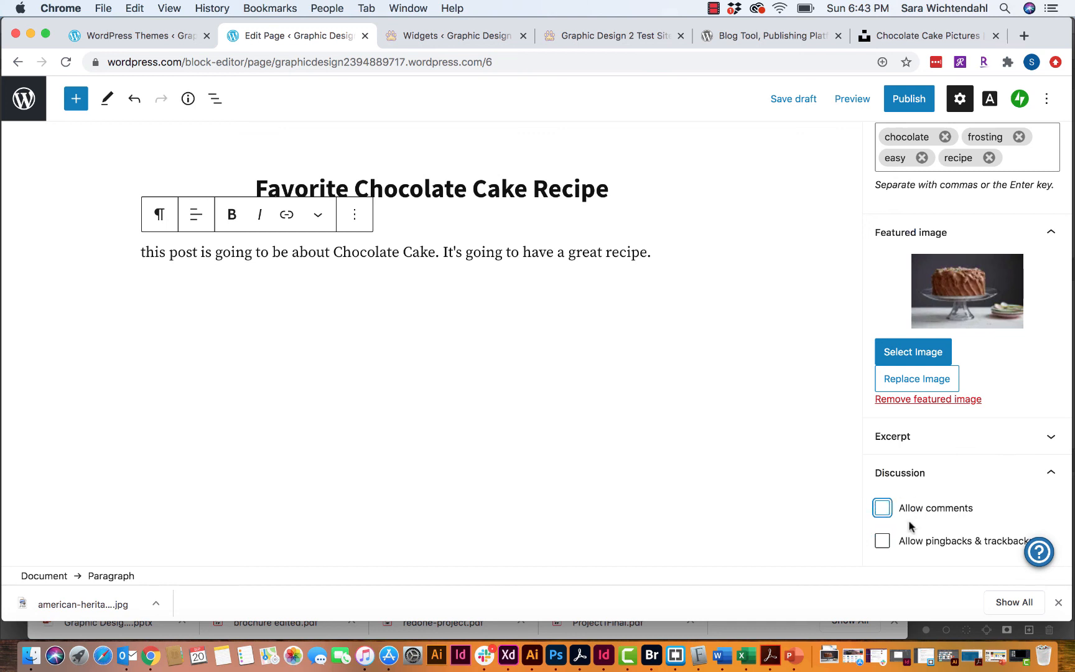
pyautogui.click(952, 485)
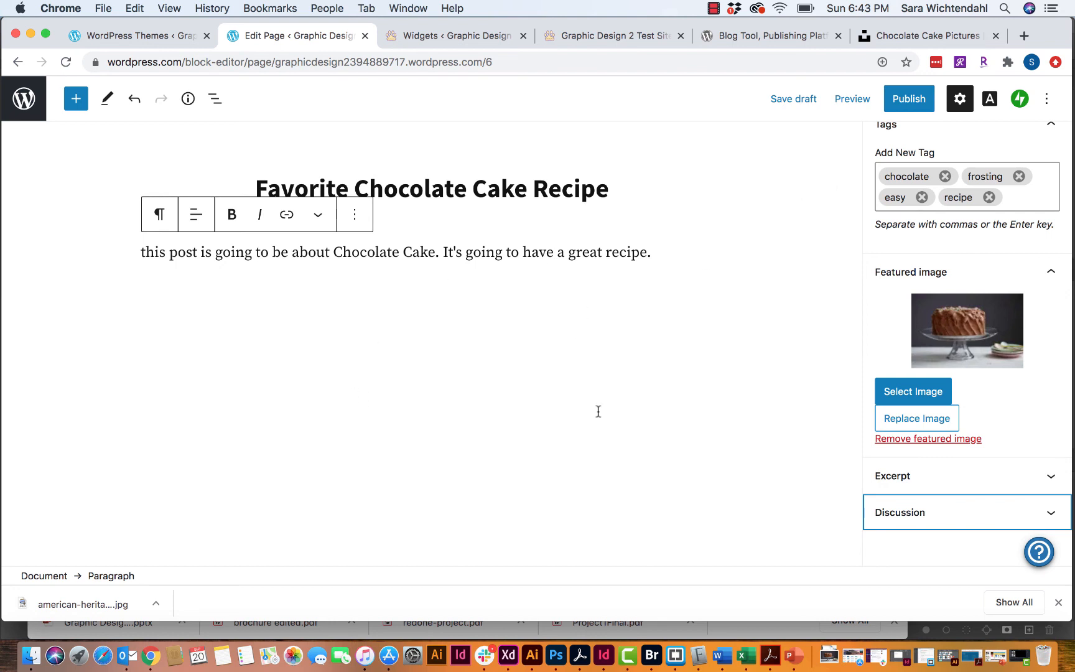
# - Publish the Favorite Chocolate Cake Recipe post and view its live page
pyautogui.click(908, 101)
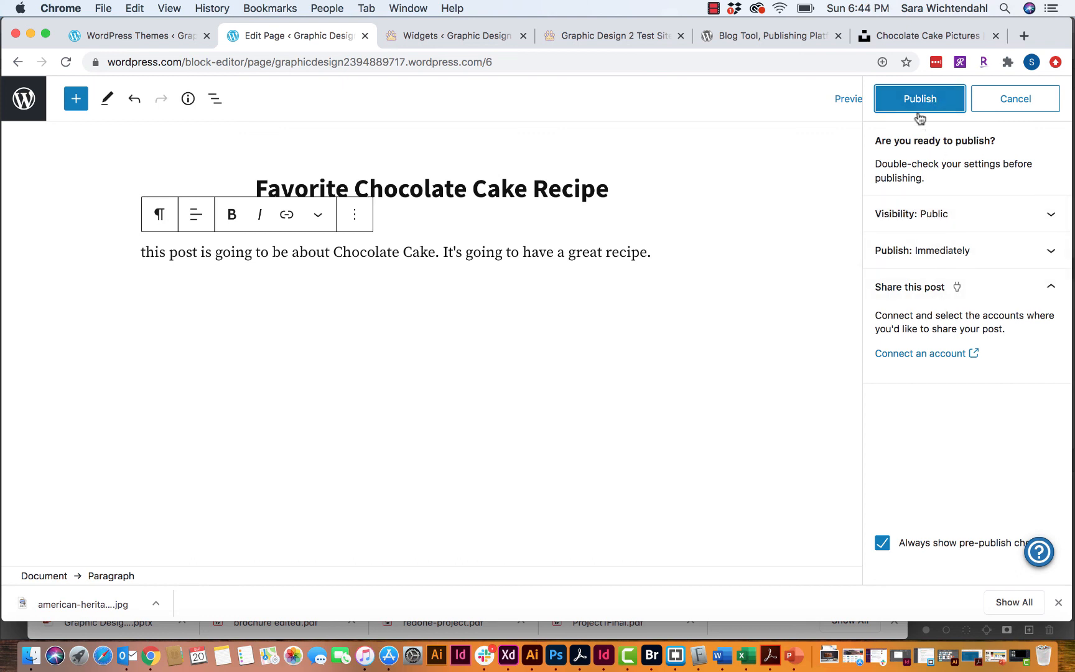
pyautogui.click(915, 110)
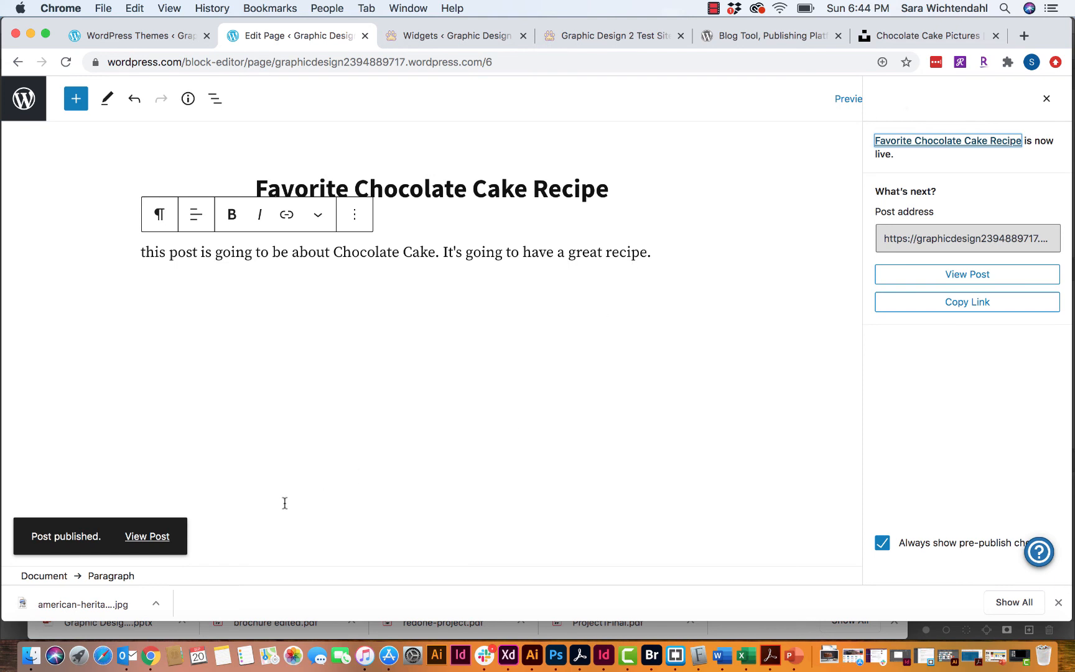
pyautogui.click(156, 543)
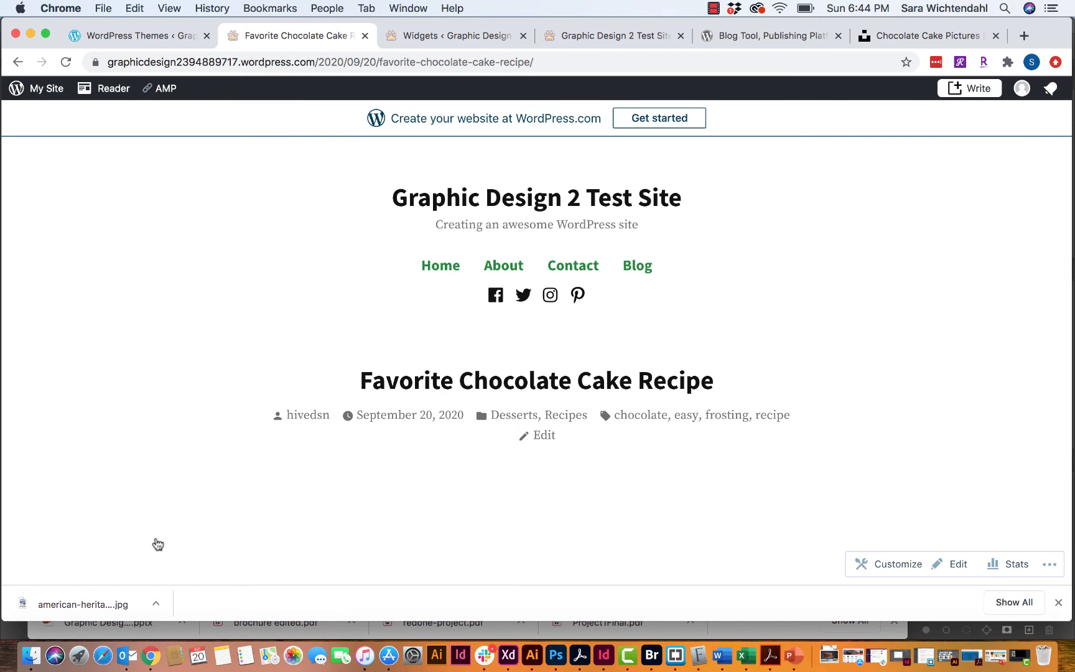
pyautogui.scroll(-5, 157, 544)
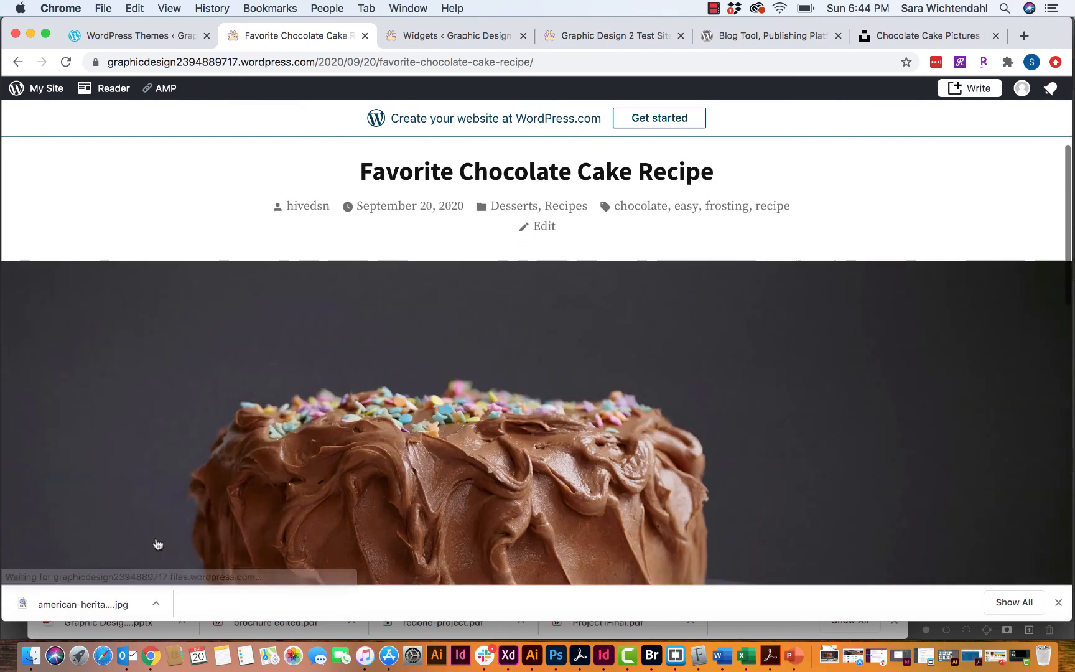
pyautogui.scroll(-10, 157, 544)
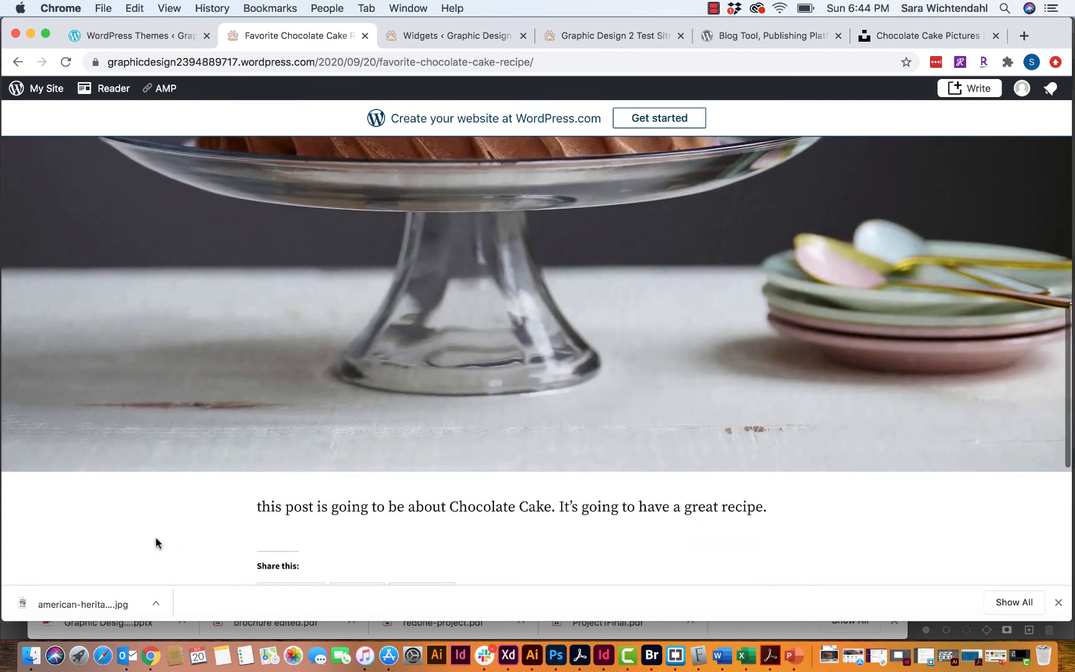
pyautogui.scroll(-4, 155, 543)
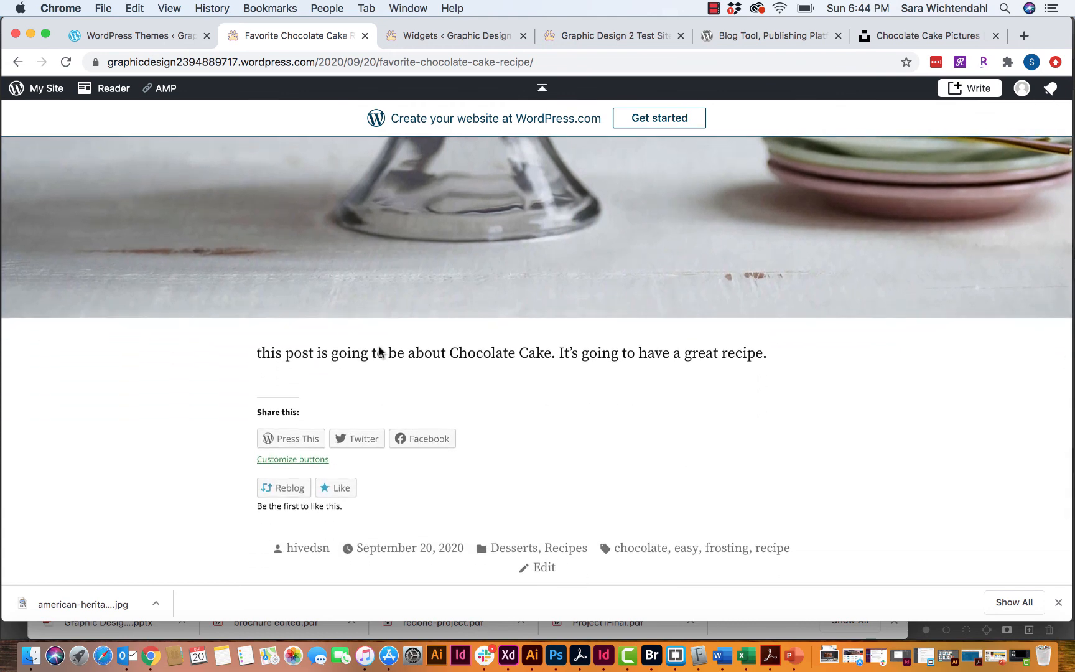
pyautogui.scroll(1, 532, 373)
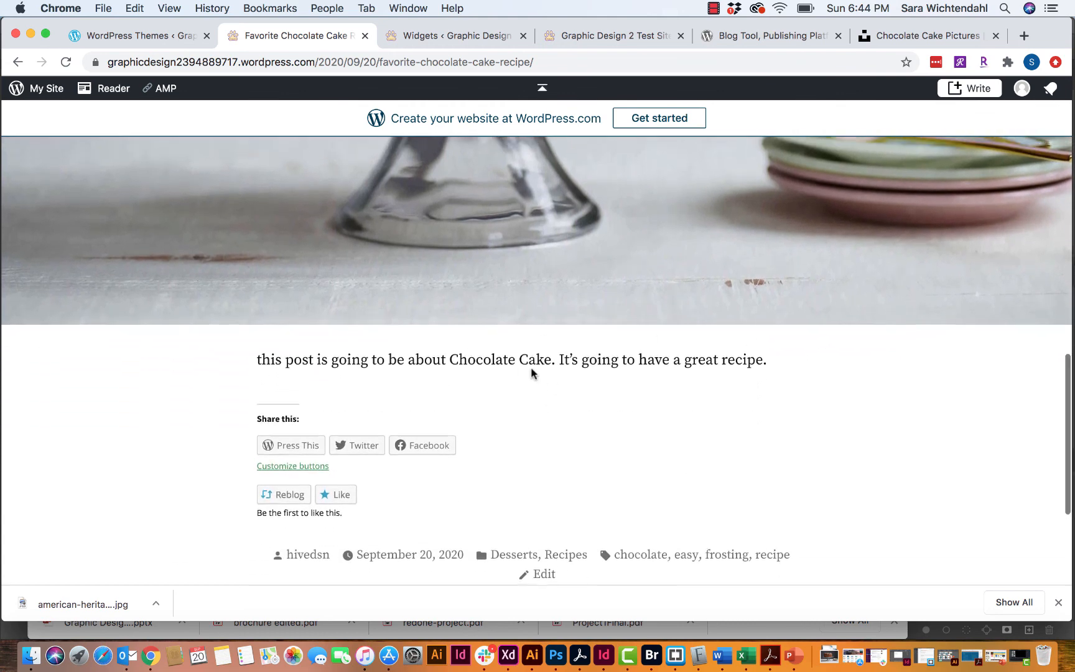
pyautogui.scroll(2, 532, 373)
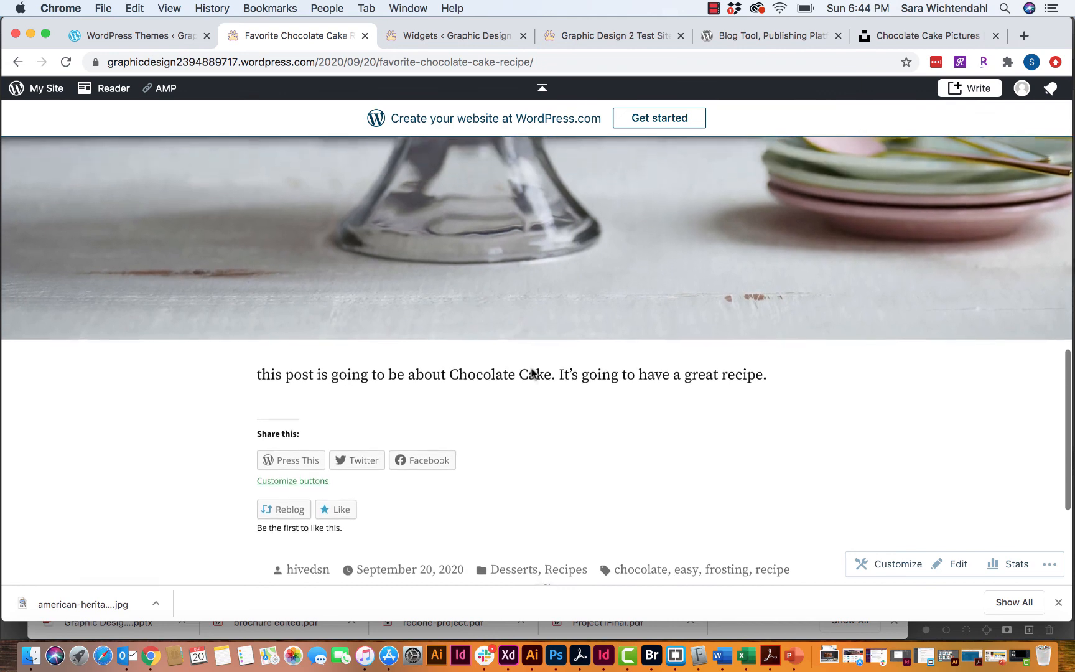
pyautogui.scroll(4, 472, 477)
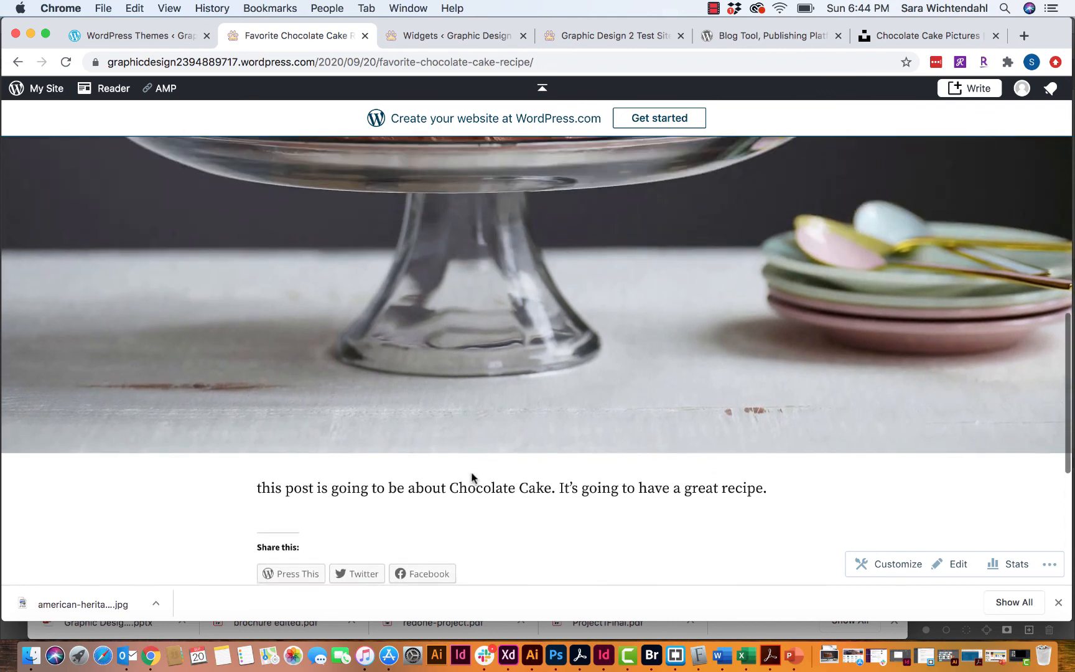
pyautogui.scroll(10, 471, 478)
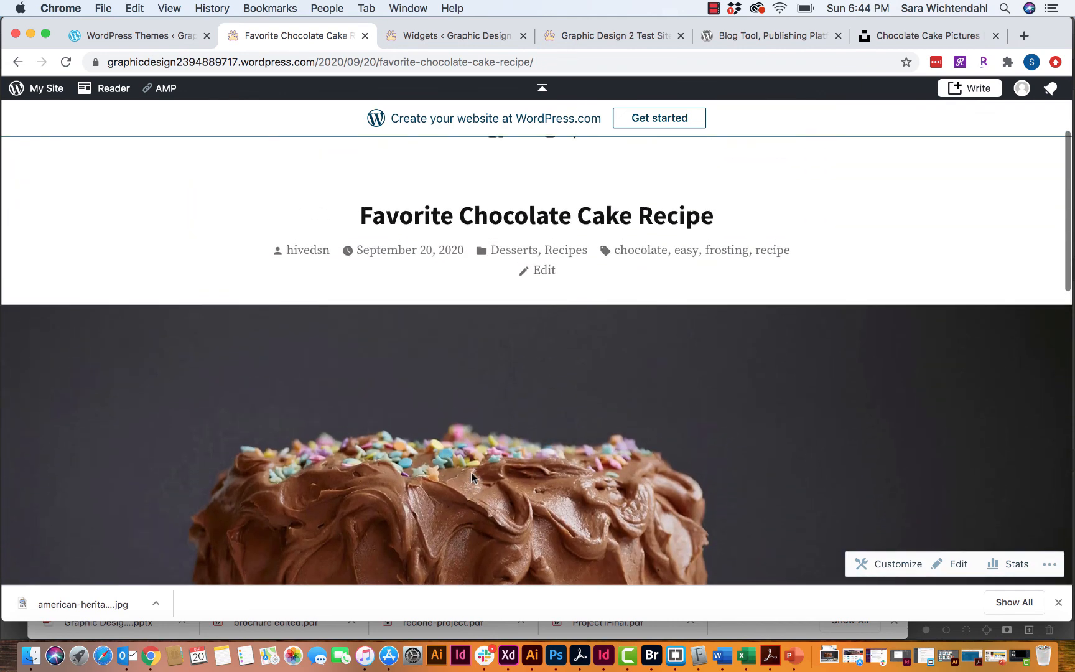
pyautogui.scroll(-4, 471, 477)
pyautogui.scroll(7, 471, 478)
pyautogui.scroll(-1, 471, 477)
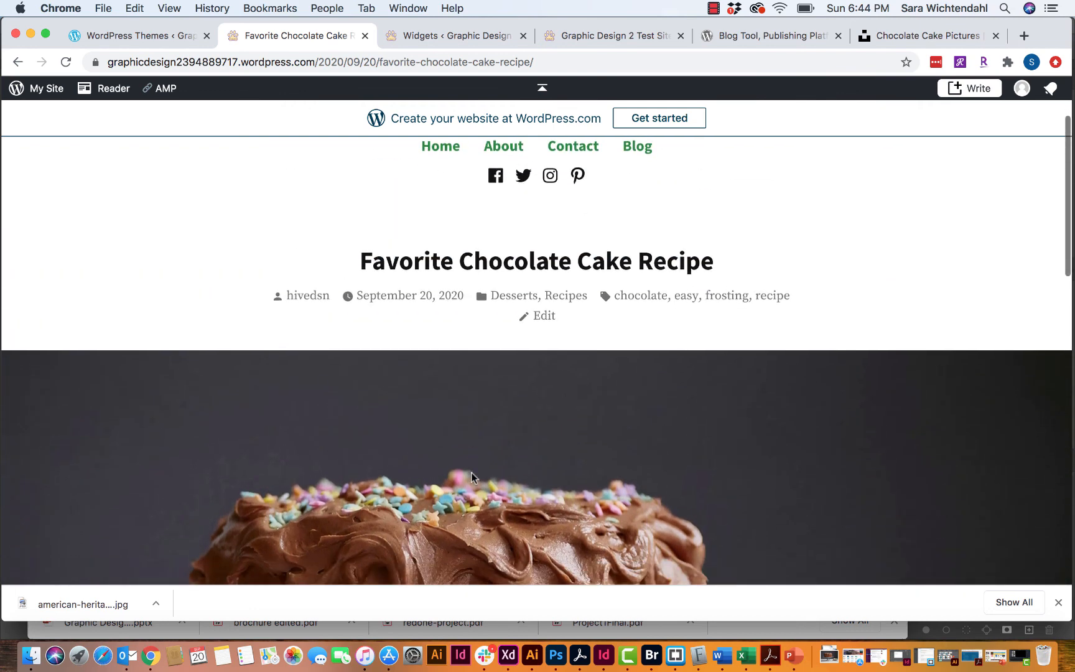
pyautogui.scroll(-1, 471, 472)
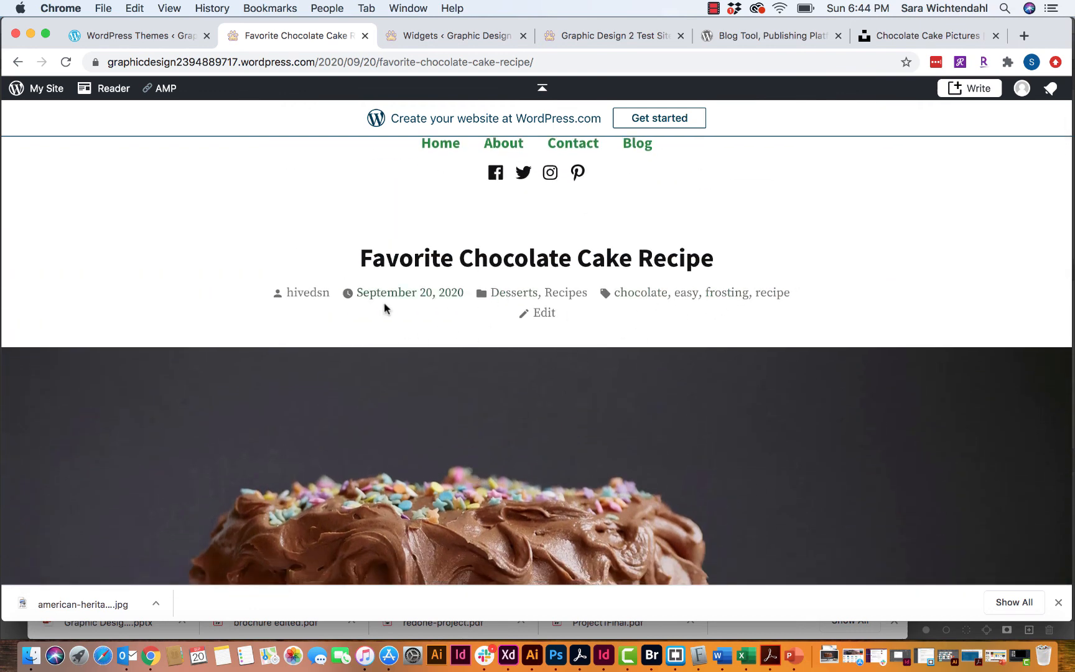
pyautogui.scroll(-1, 339, 305)
pyautogui.scroll(3, 339, 306)
pyautogui.scroll(2, 338, 305)
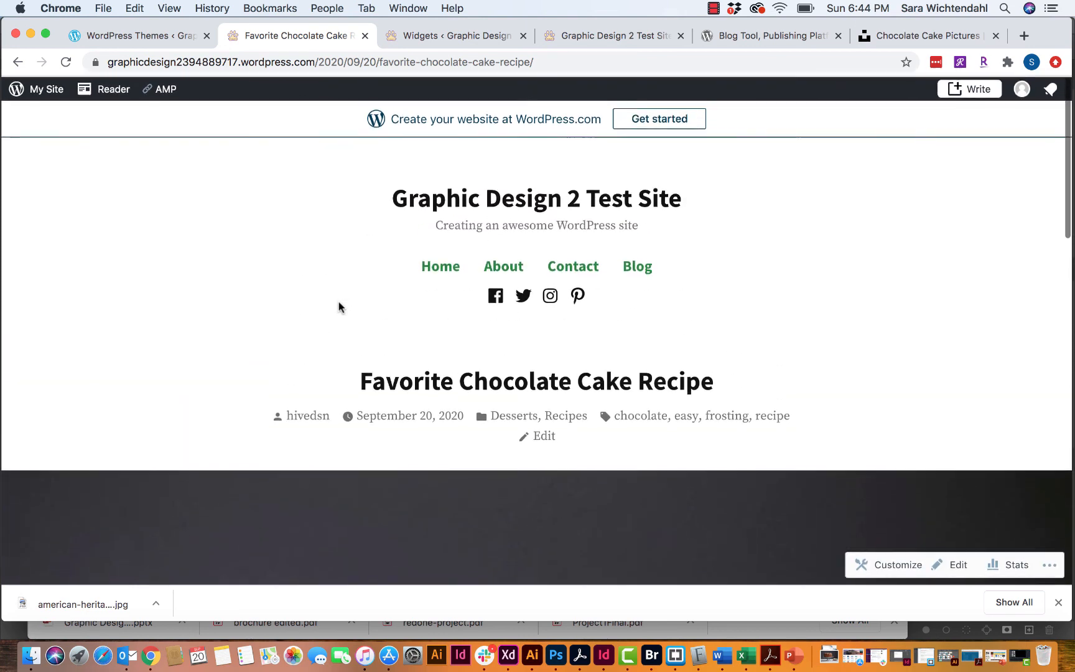
pyautogui.scroll(-10, 339, 305)
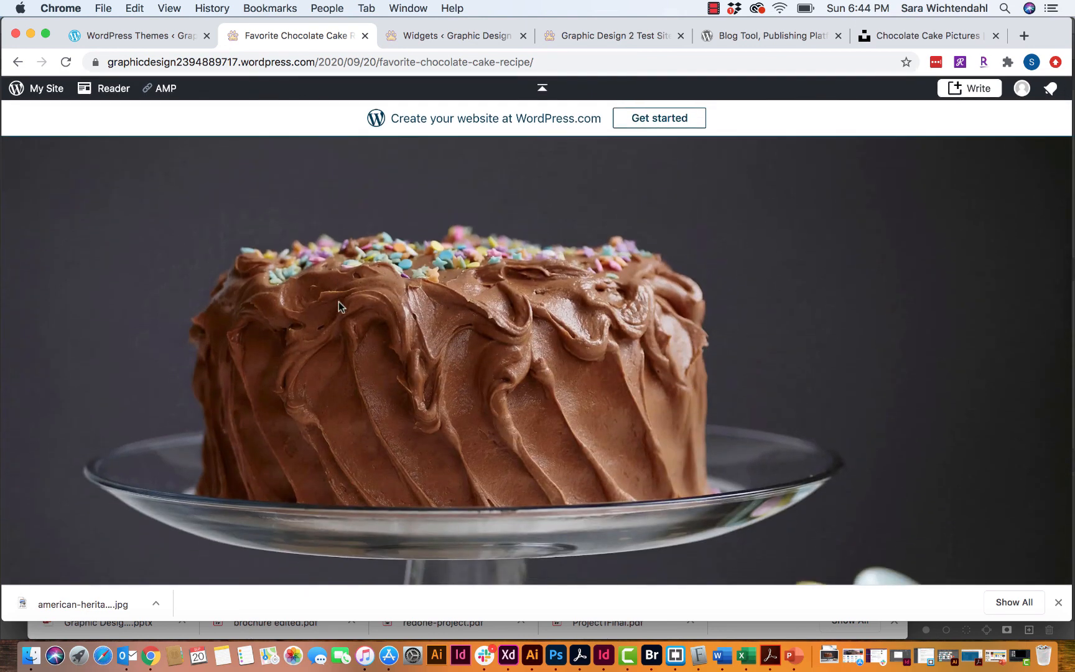
pyautogui.scroll(-5, 339, 302)
pyautogui.scroll(-7, 339, 302)
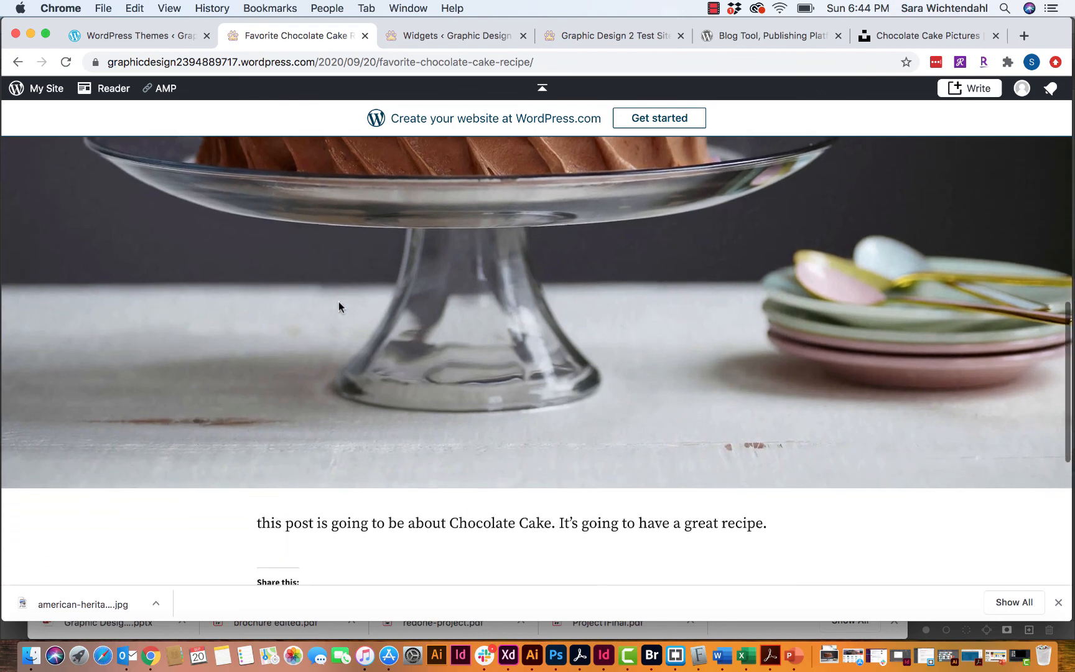
pyautogui.scroll(20, 339, 302)
pyautogui.scroll(5, 338, 302)
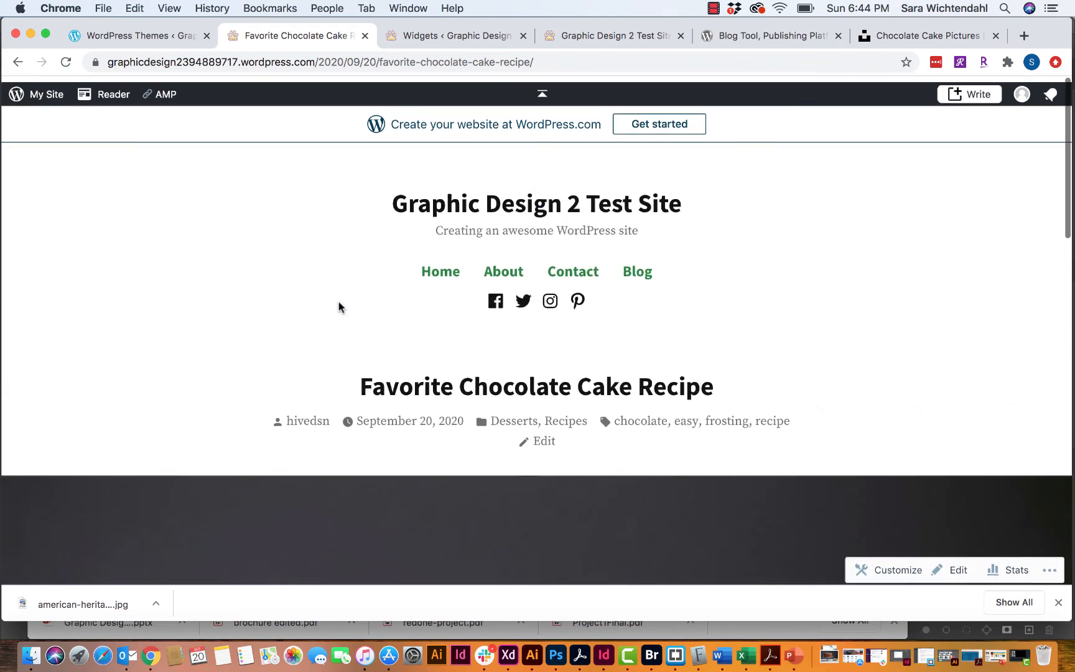
pyautogui.scroll(-6, 339, 302)
pyautogui.scroll(-7, 339, 301)
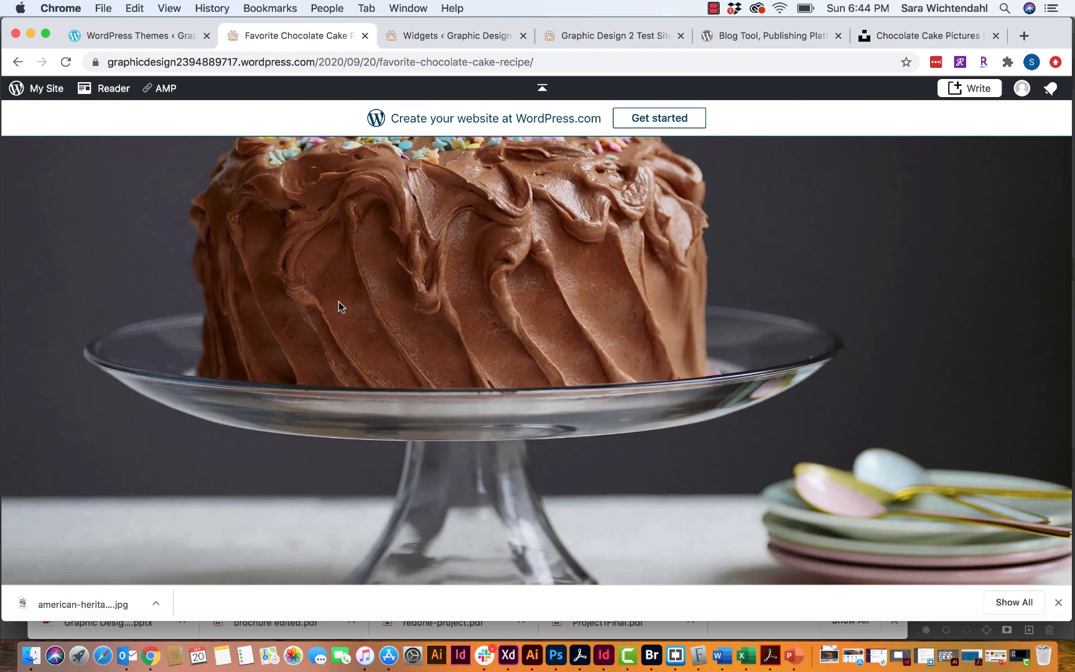
pyautogui.scroll(-15, 338, 302)
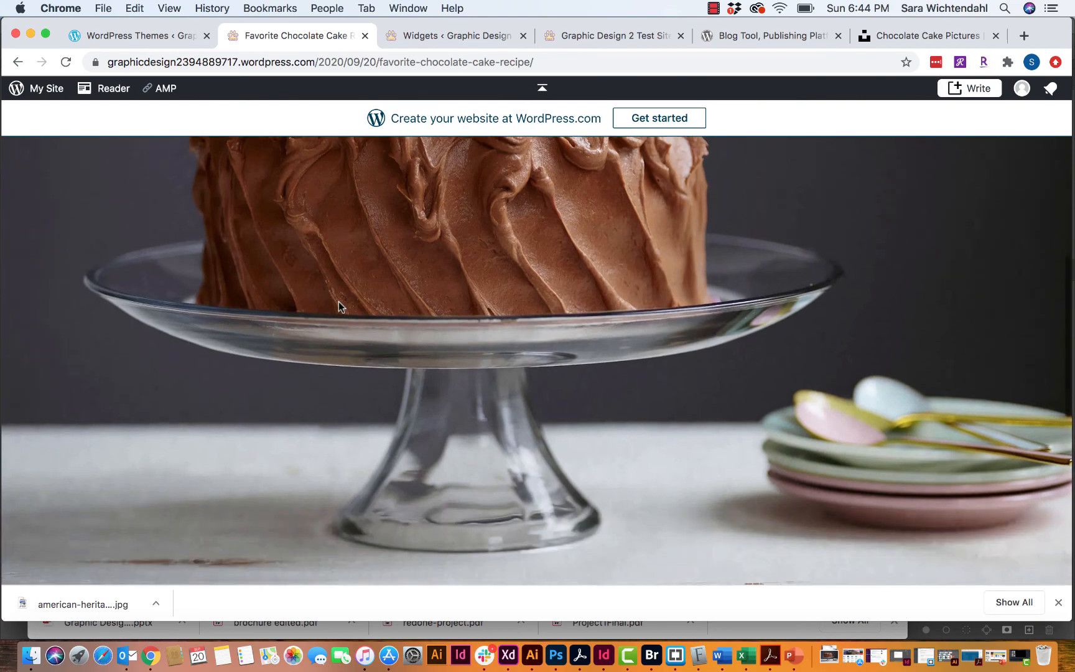
pyautogui.scroll(-2, 338, 302)
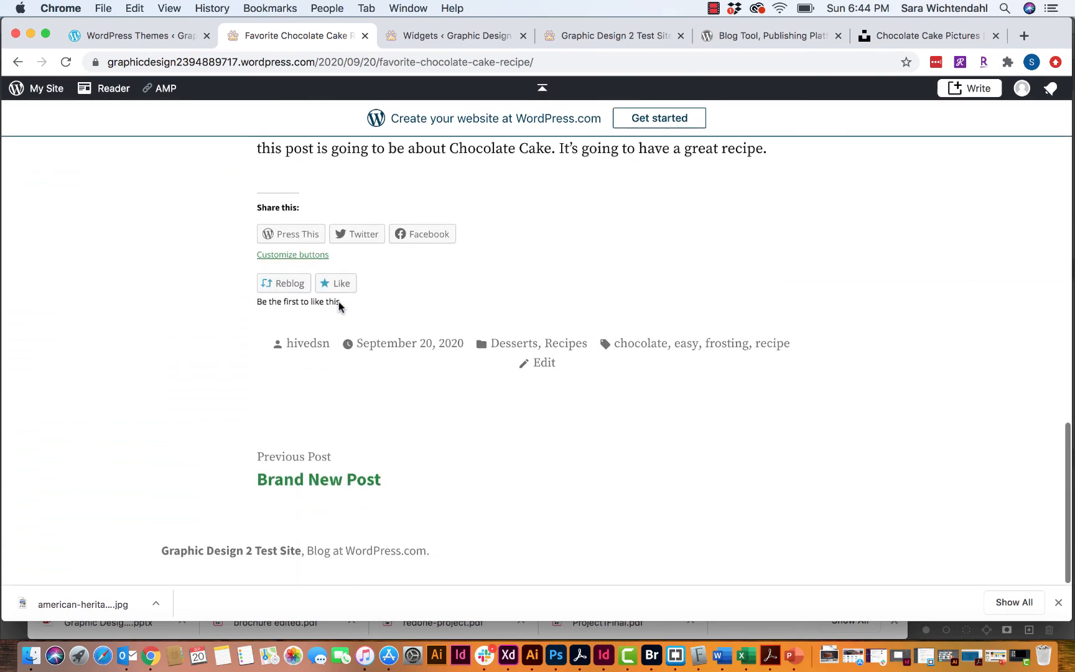
pyautogui.scroll(20, 338, 302)
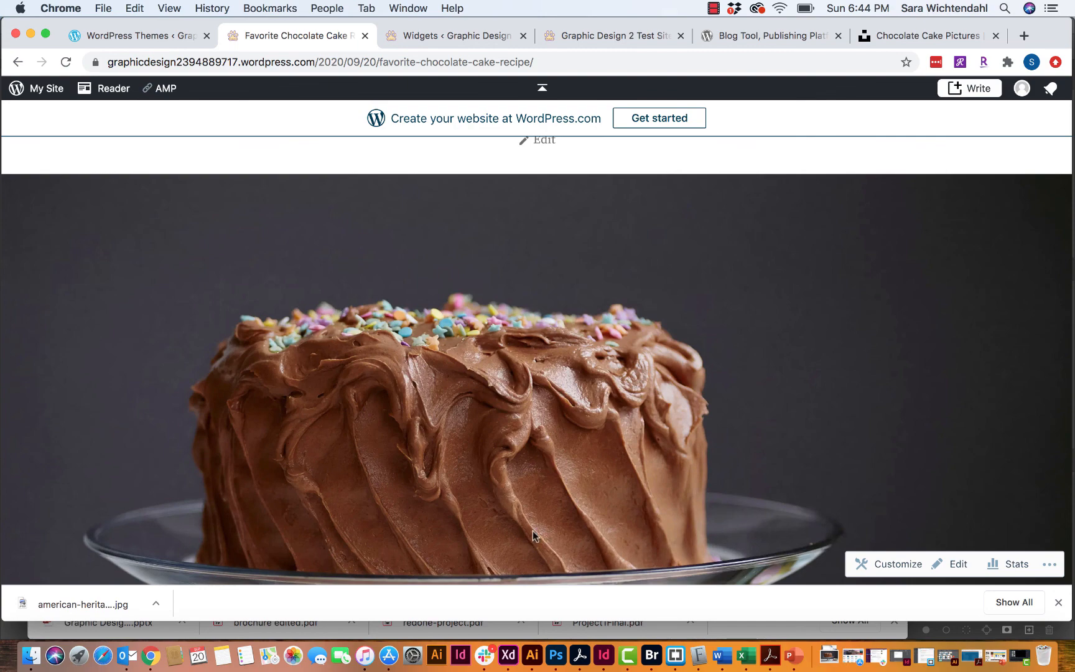
# - Switch to Photoshop and open Image Size for the 12000 × 8000 px cake photo
pyautogui.click(551, 658)
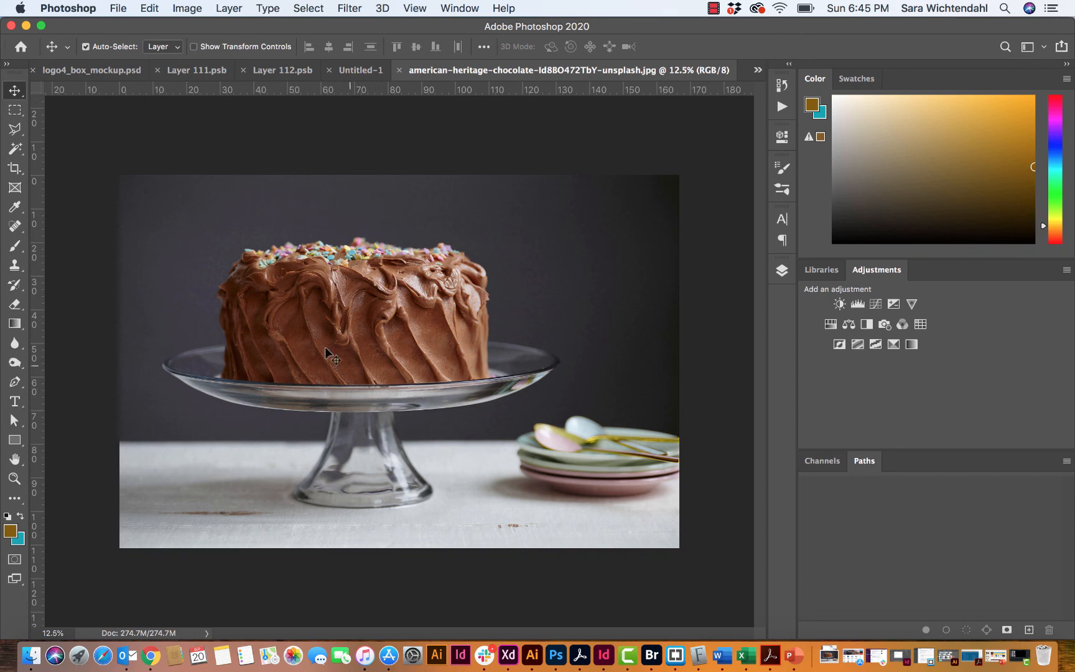
pyautogui.click(189, 10)
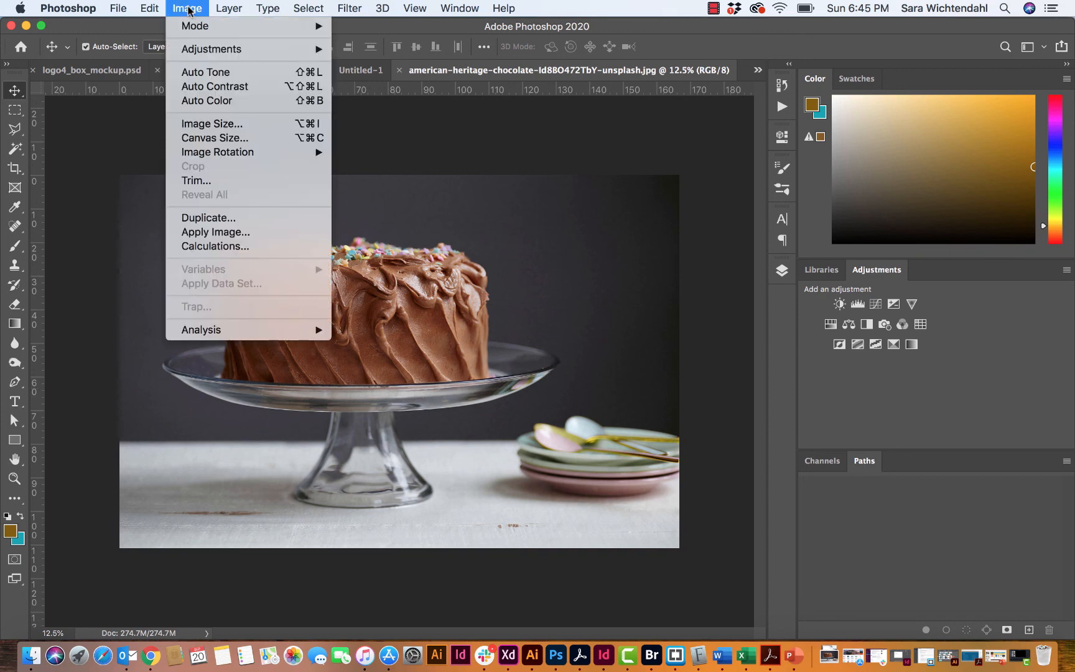
pyautogui.moveTo(187, 29)
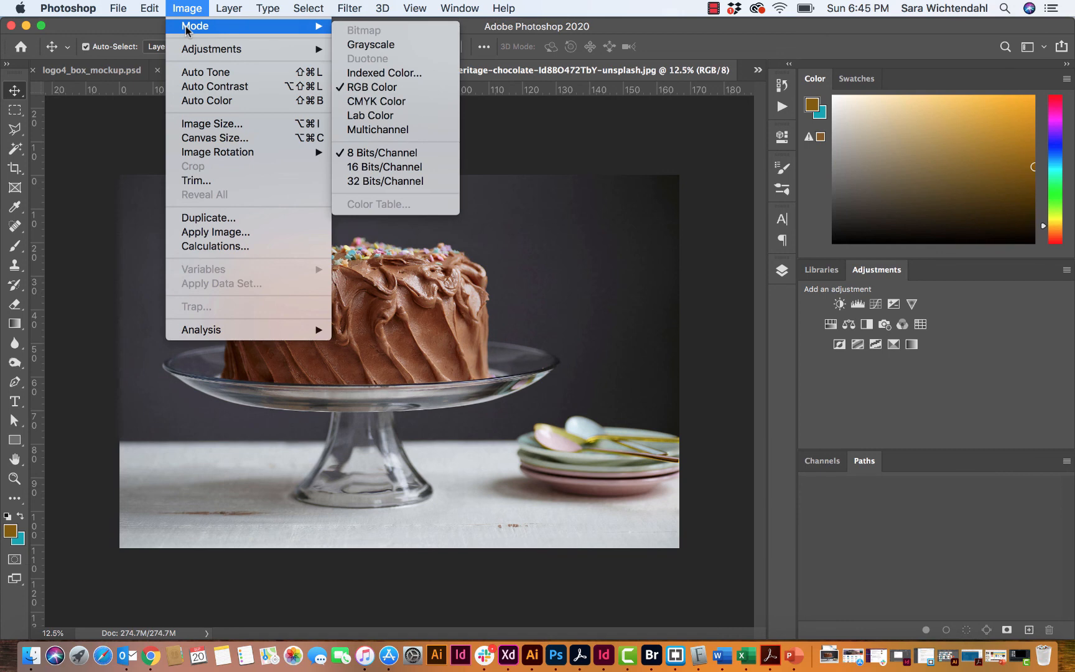
pyautogui.click(186, 123)
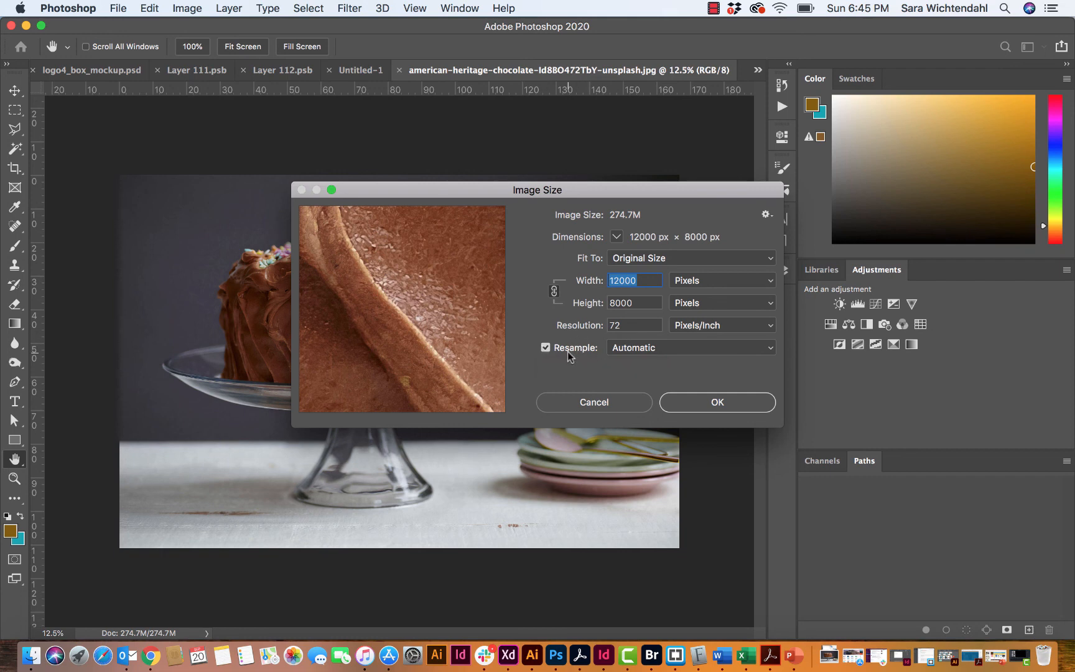
# - With resampling off, change the image resolution from 300 to 72 pixels/inch
pyautogui.click(545, 349)
pyautogui.click(620, 324)
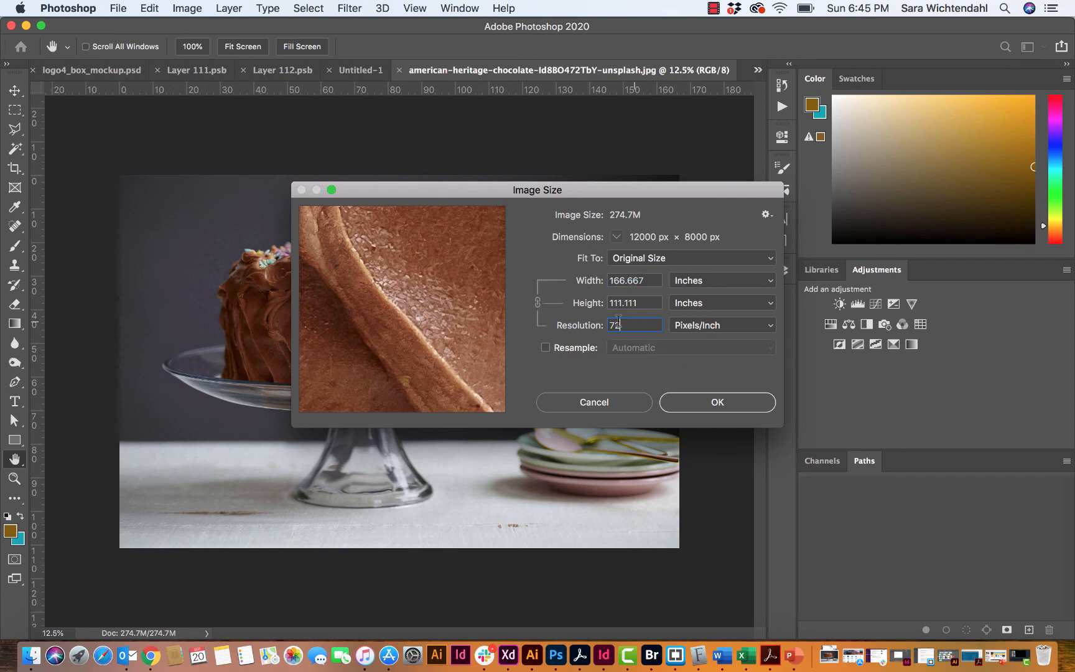
pyautogui.write('300')
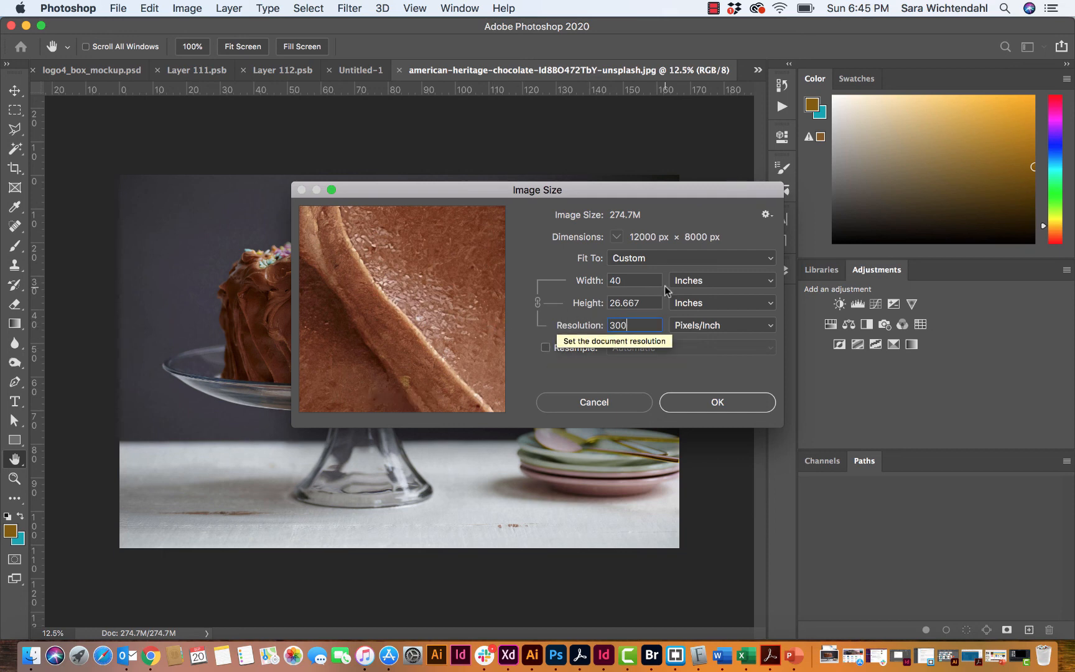
pyautogui.press('BackSpace')
pyautogui.press('BackSpace')
pyautogui.press('BackSpace')
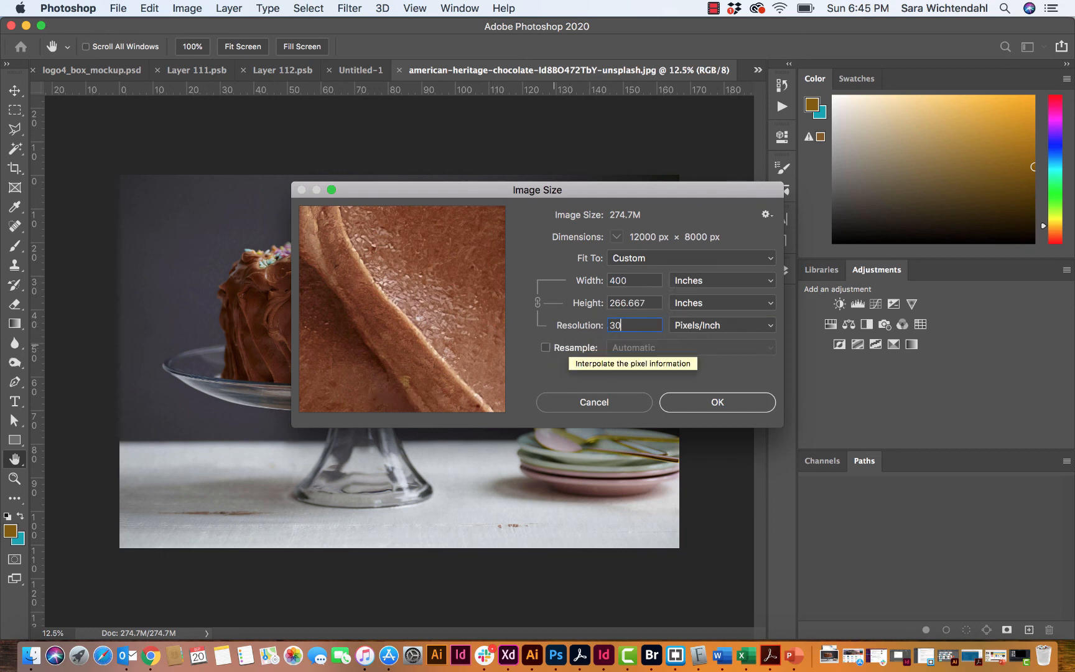
pyautogui.write('72')
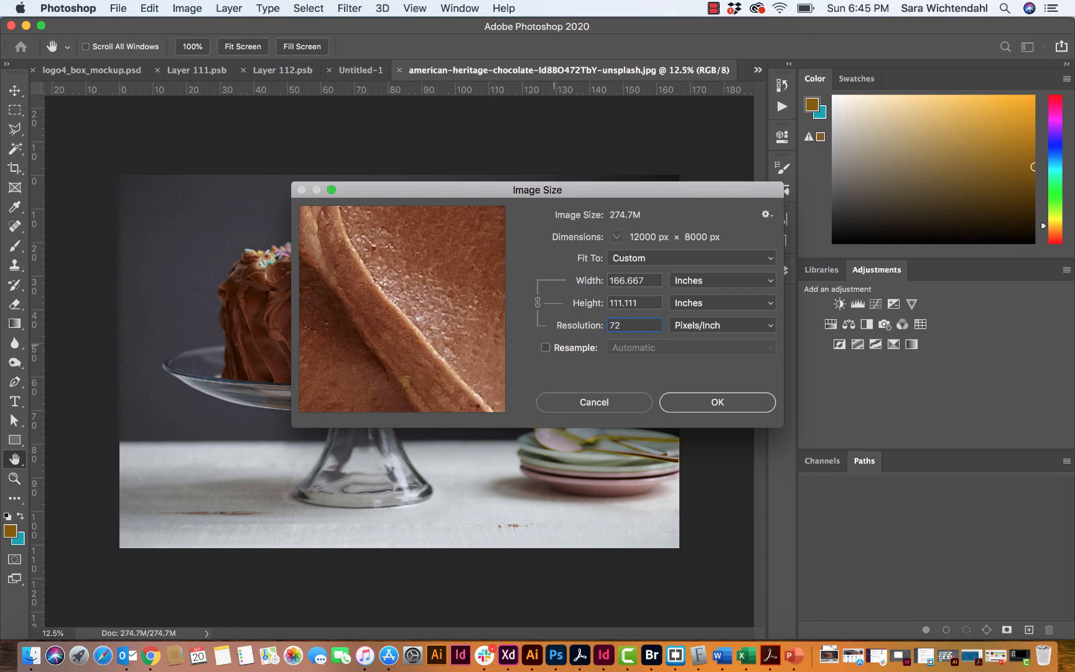
pyautogui.press('BackSpace')
pyautogui.press('BackSpace')
pyautogui.write('300')
pyautogui.press('BackSpace')
pyautogui.press('BackSpace')
pyautogui.press('BackSpace')
pyautogui.write('72')
# - Resample the photo to 1200 × 800 pixels and view it at 100%
pyautogui.click(546, 347)
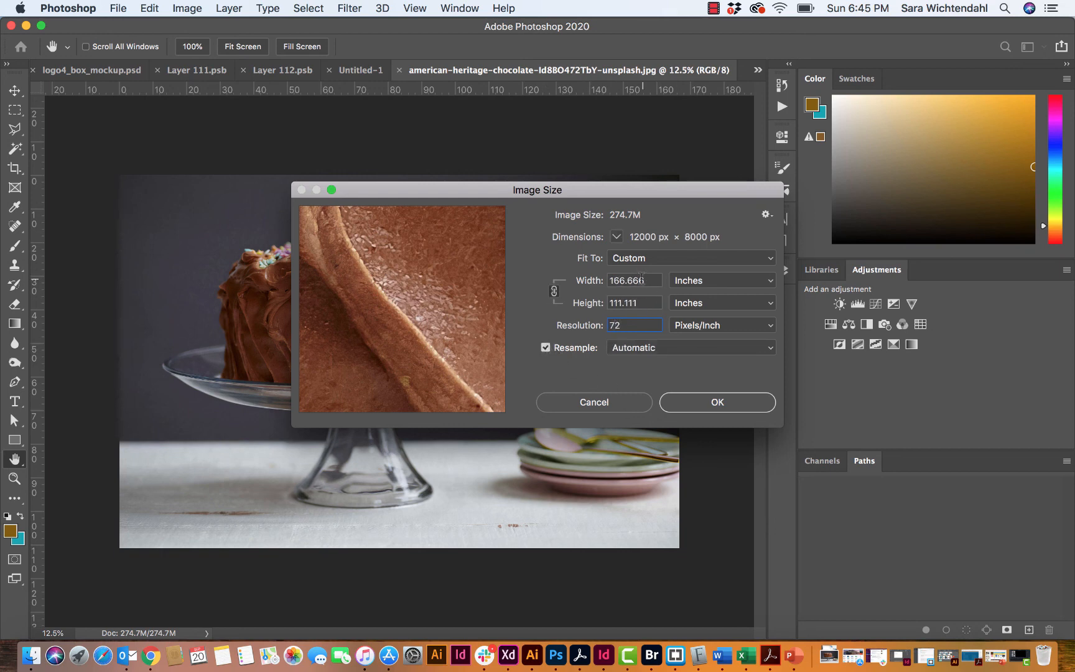
pyautogui.click(676, 281)
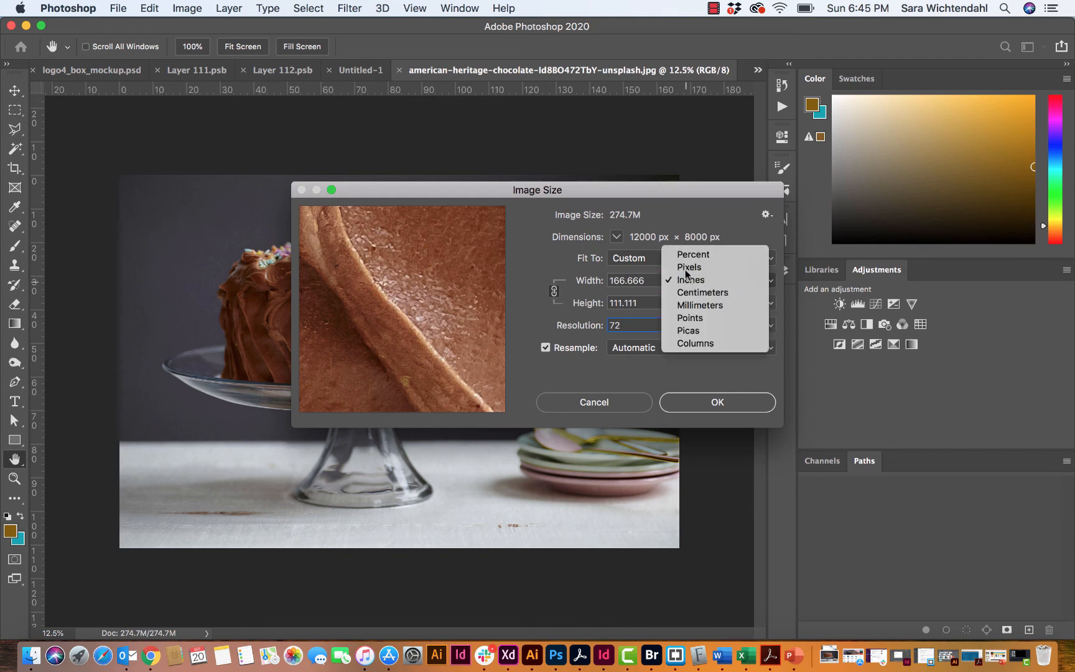
pyautogui.click(689, 266)
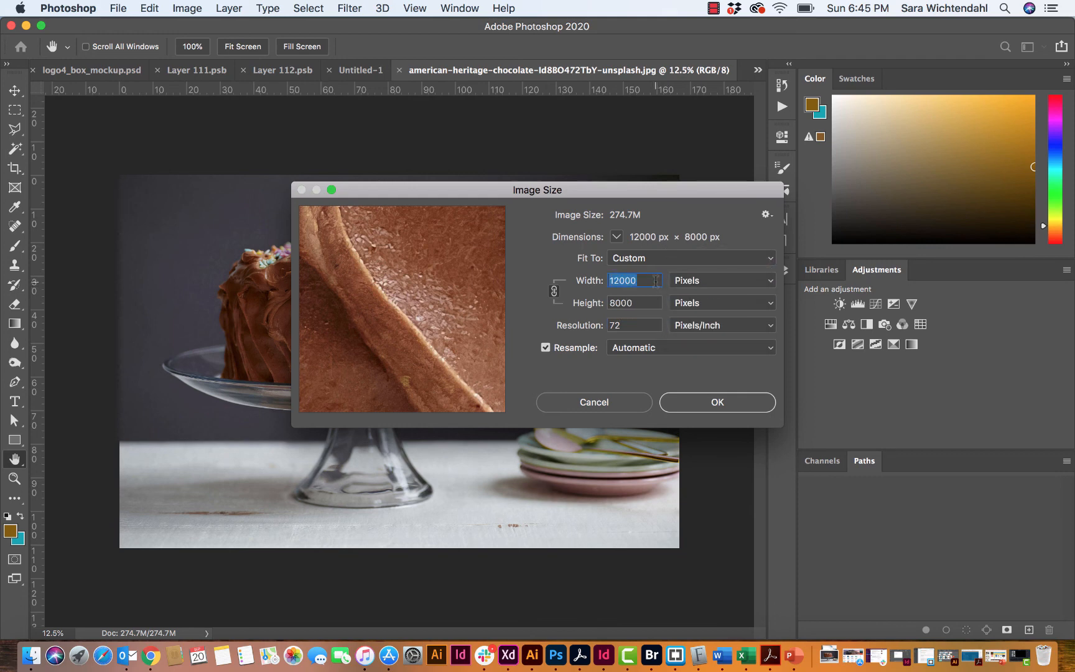
pyautogui.write('1200')
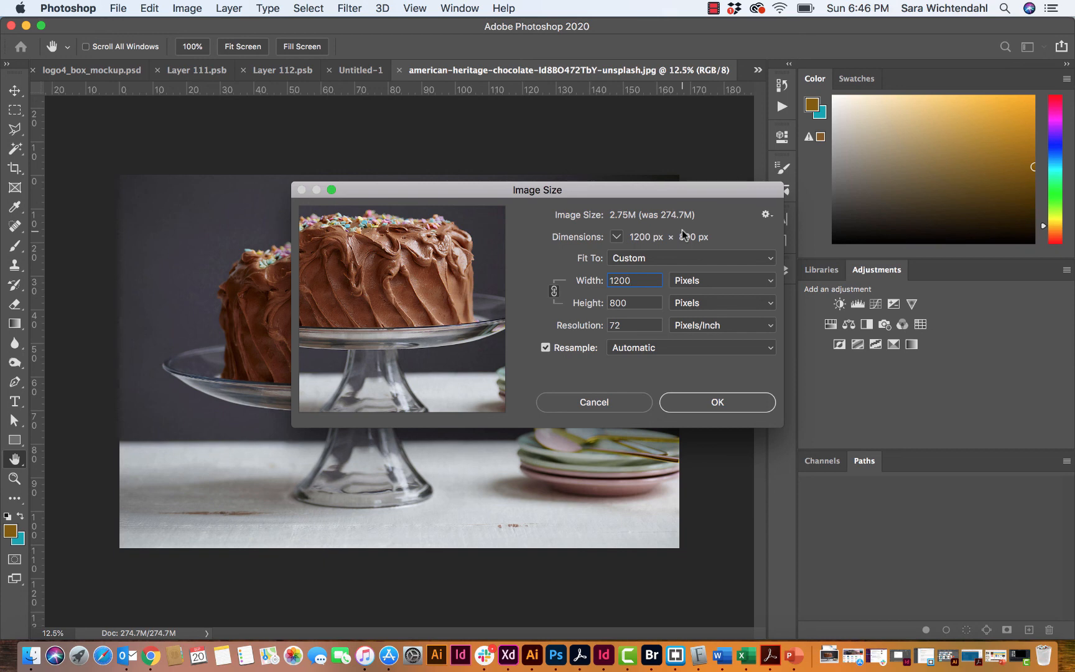
pyautogui.click(699, 403)
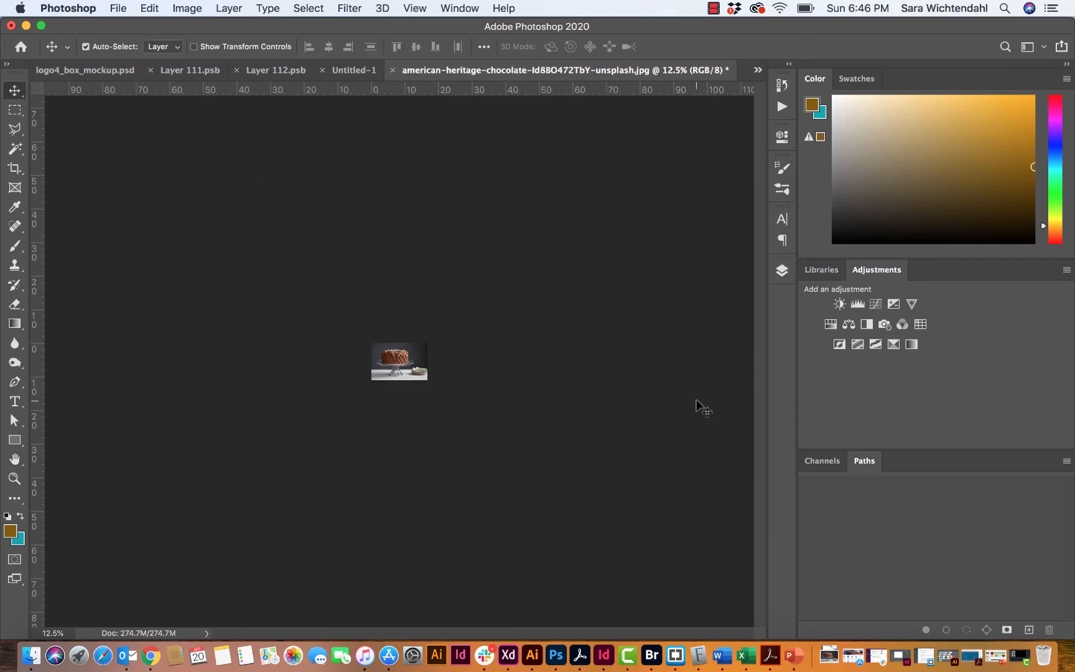
pyautogui.press('super+1')
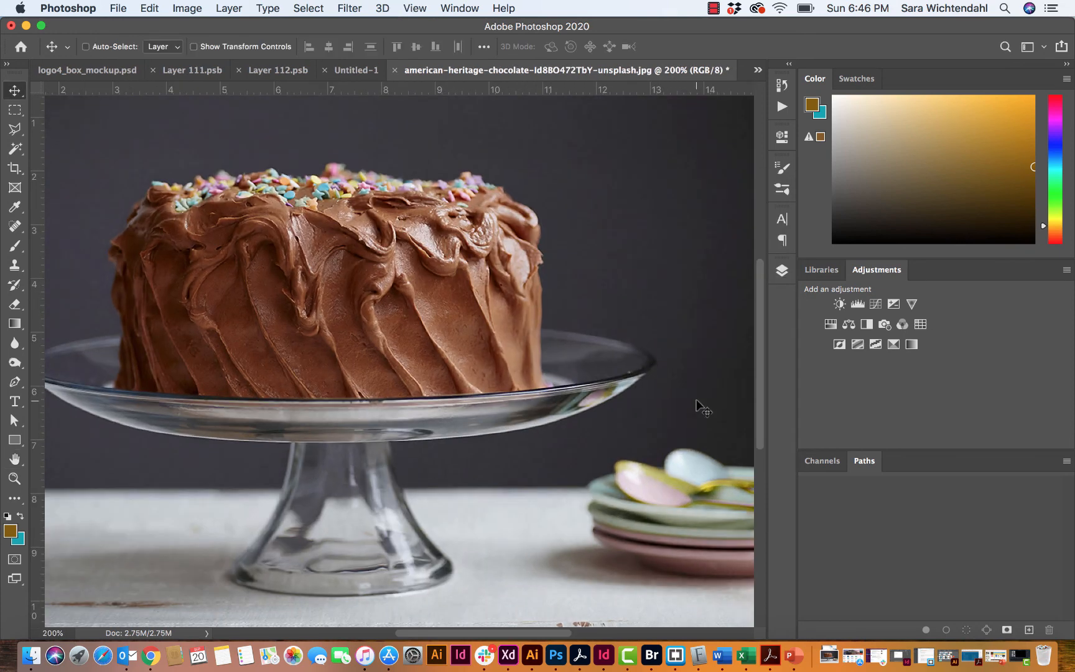
pyautogui.press('super+1')
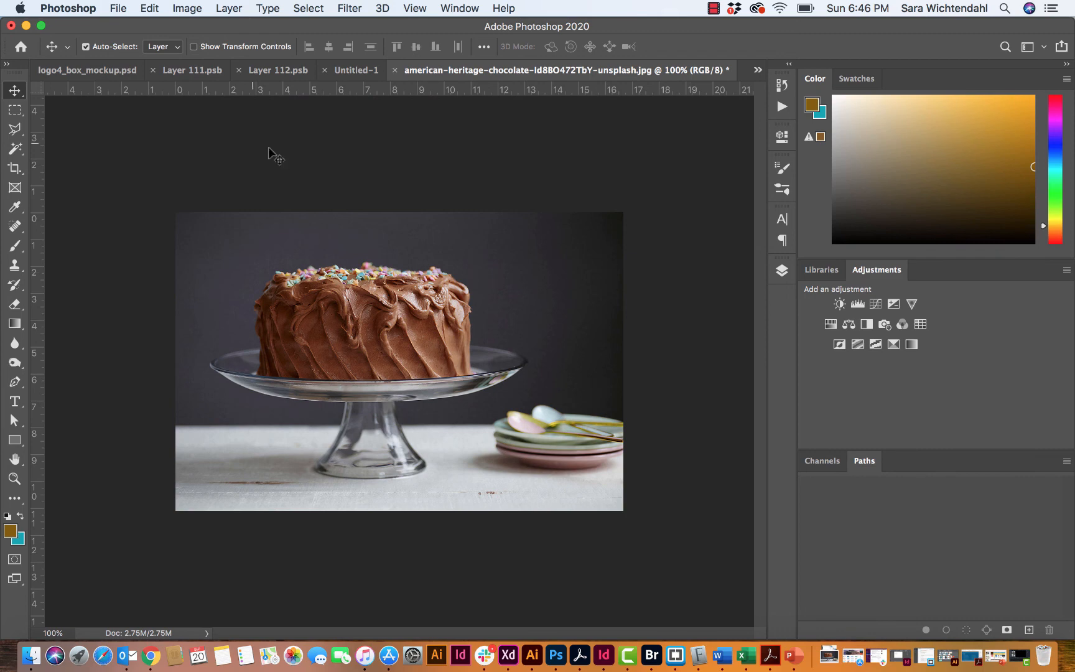
# - Open Save for Web (Legacy), widen the dialog, and show the 4-Up preview comparison
pyautogui.click(117, 9)
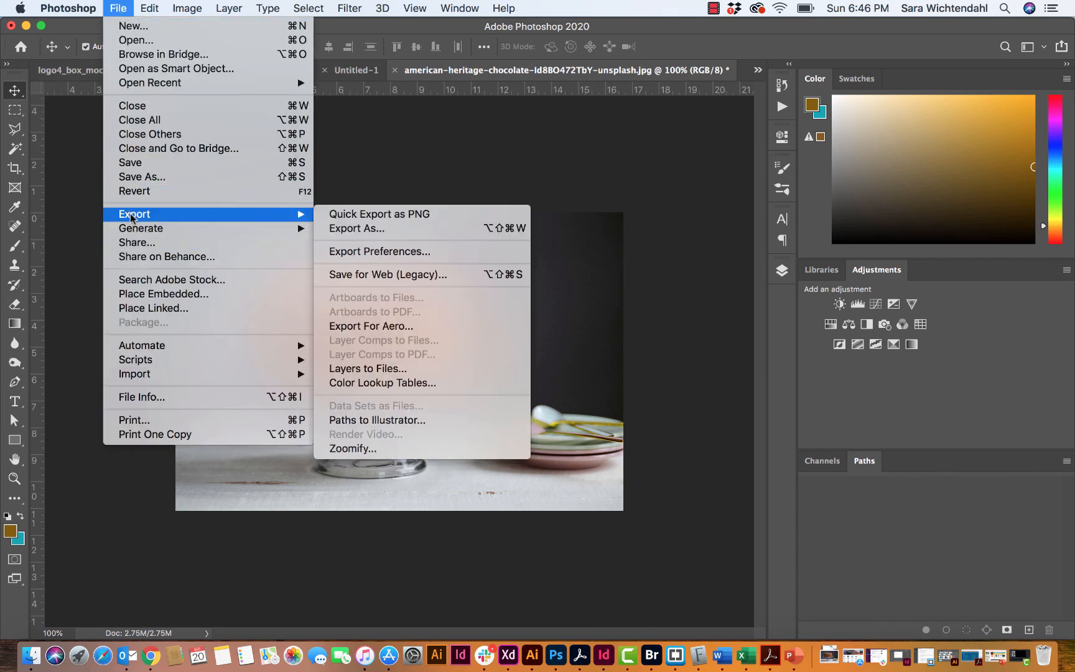
pyautogui.moveTo(301, 214)
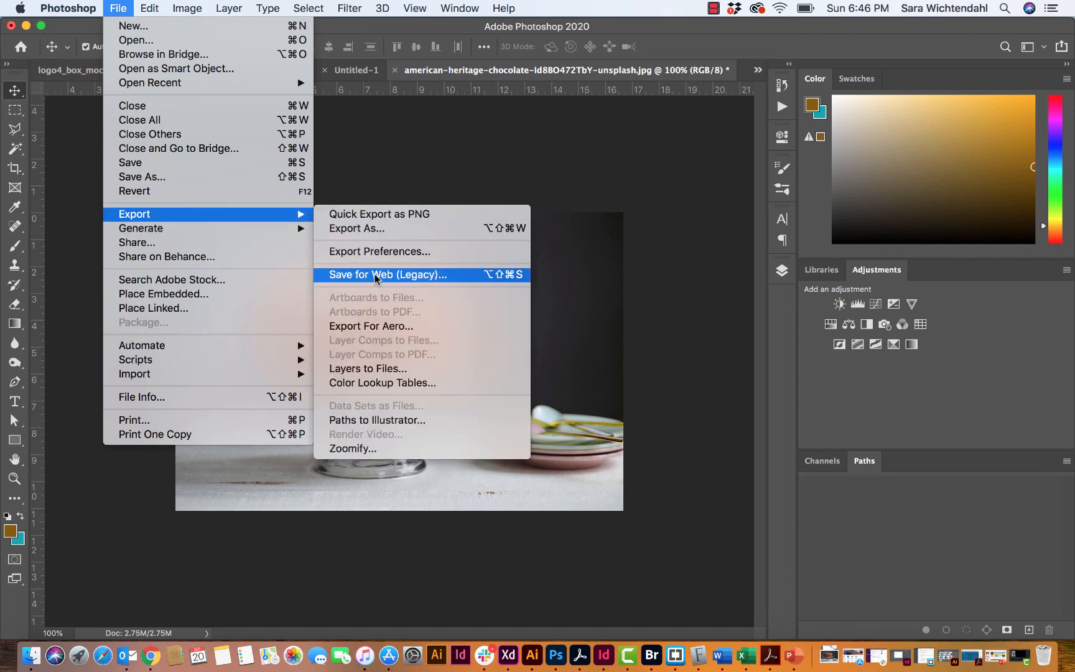
pyautogui.click(375, 274)
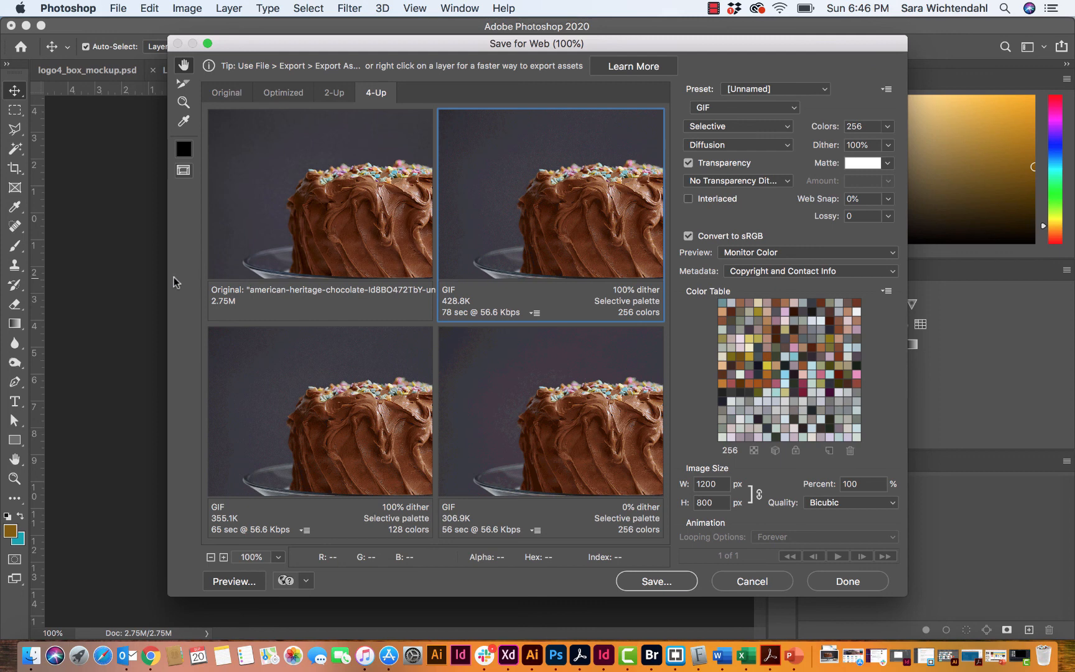
pyautogui.moveTo(155, 275); pyautogui.dragTo(15, 276)
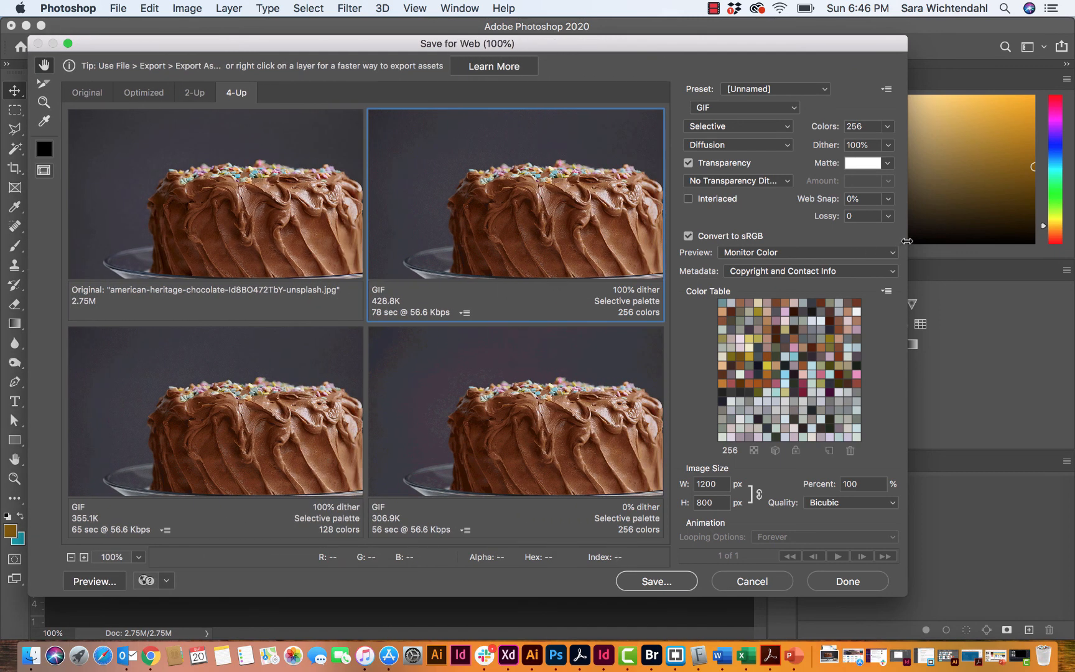
pyautogui.moveTo(907, 241); pyautogui.dragTo(1036, 241)
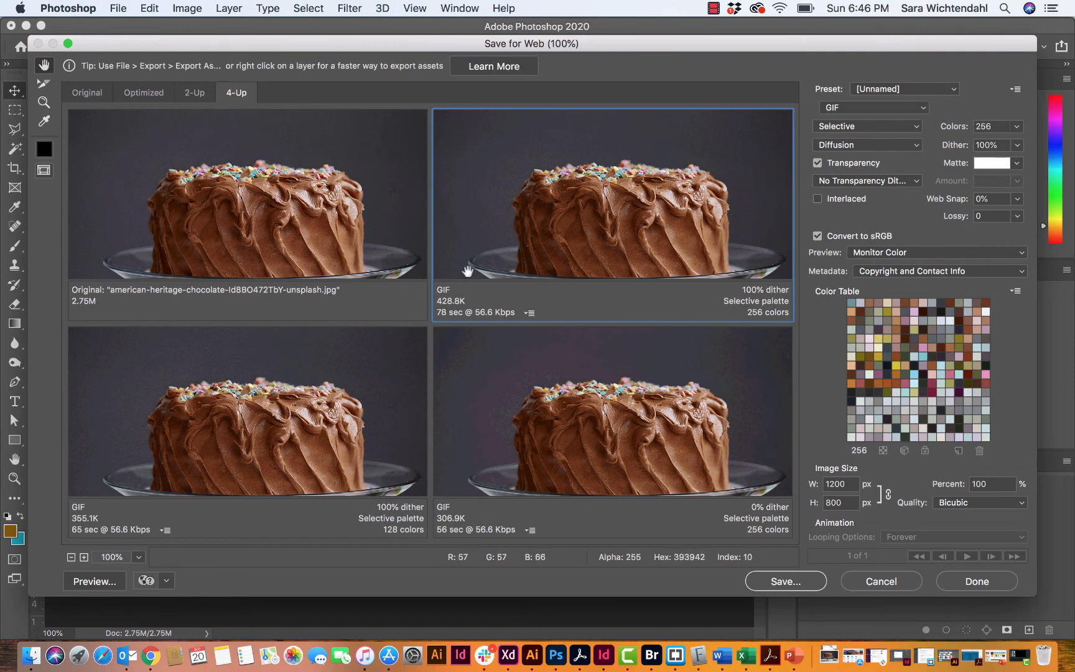
pyautogui.click(130, 92)
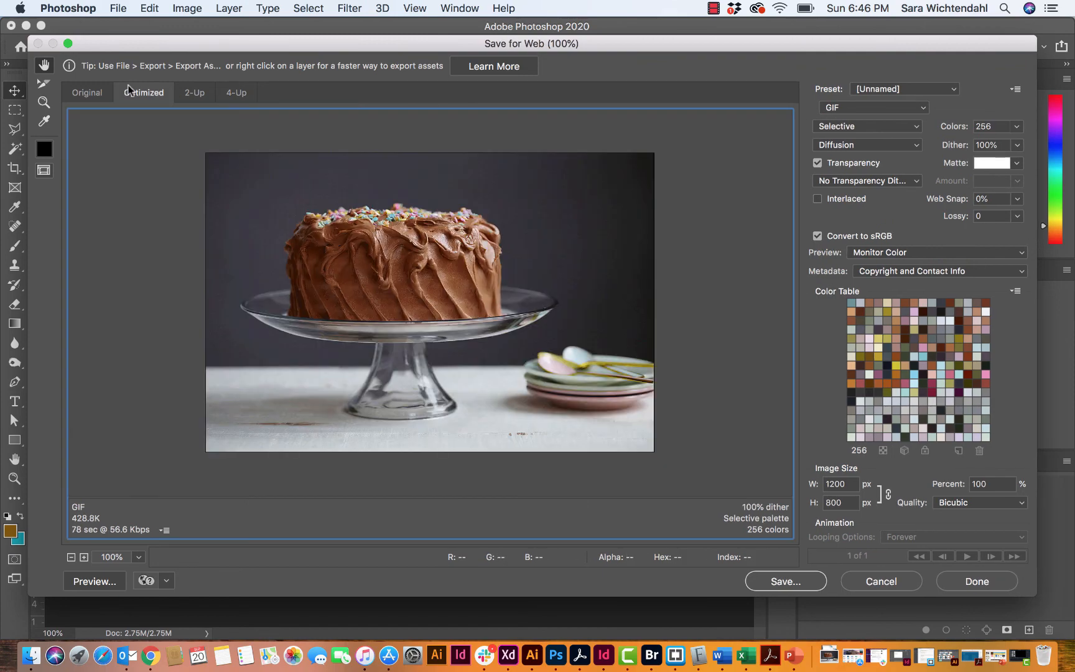
pyautogui.click(240, 95)
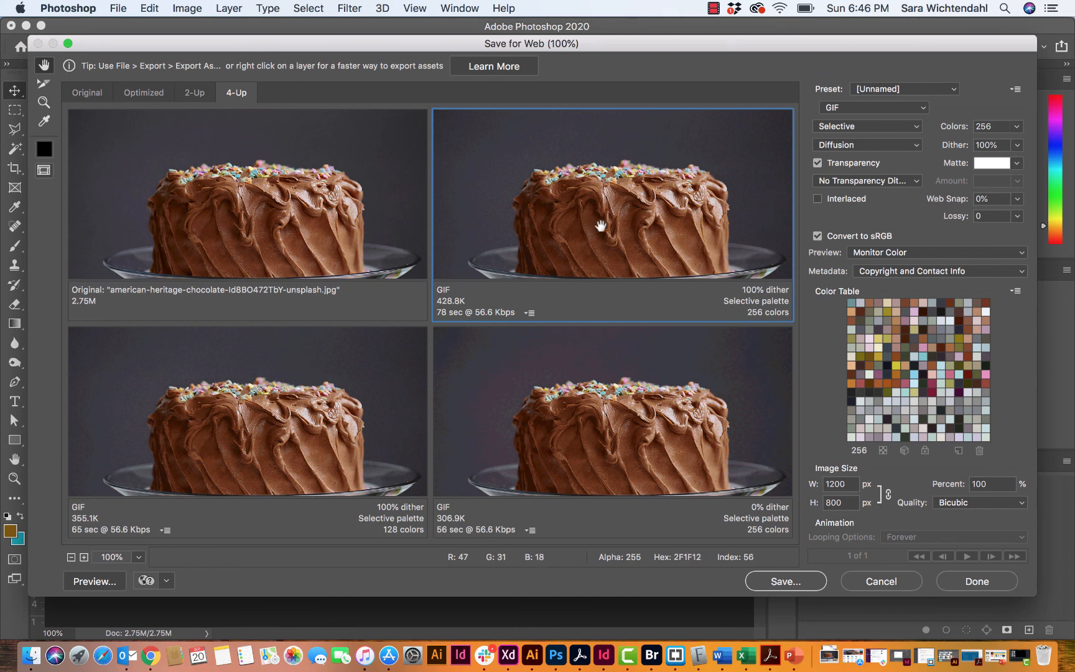
# - Switch the upper-right, lower-left and lower-right previews from GIF to JPEG
pyautogui.click(844, 114)
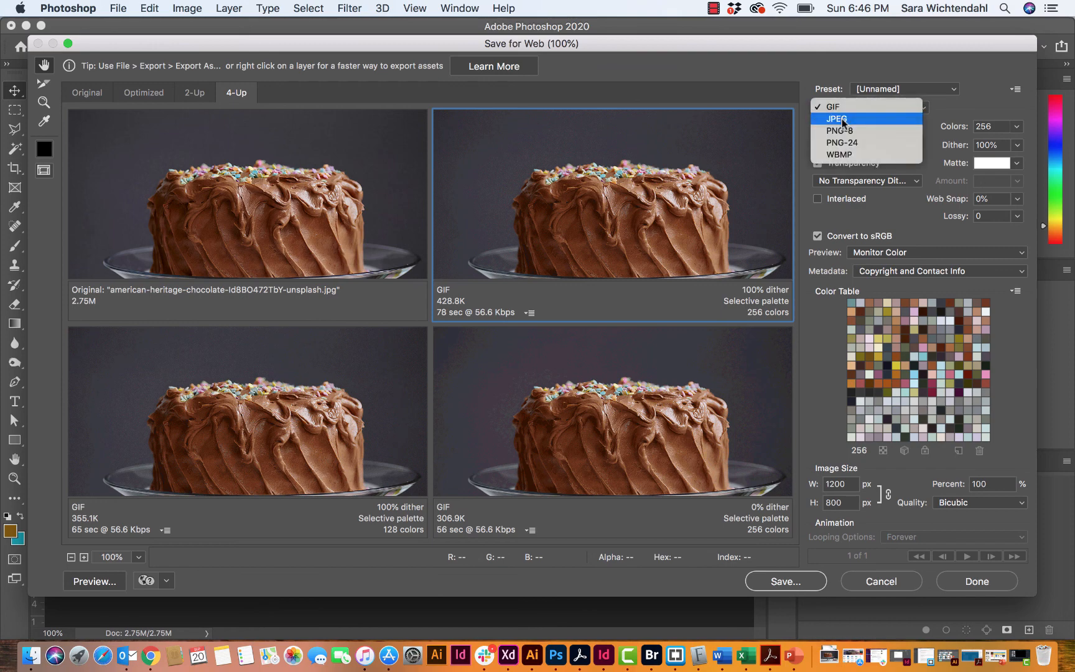
pyautogui.click(845, 119)
pyautogui.click(361, 425)
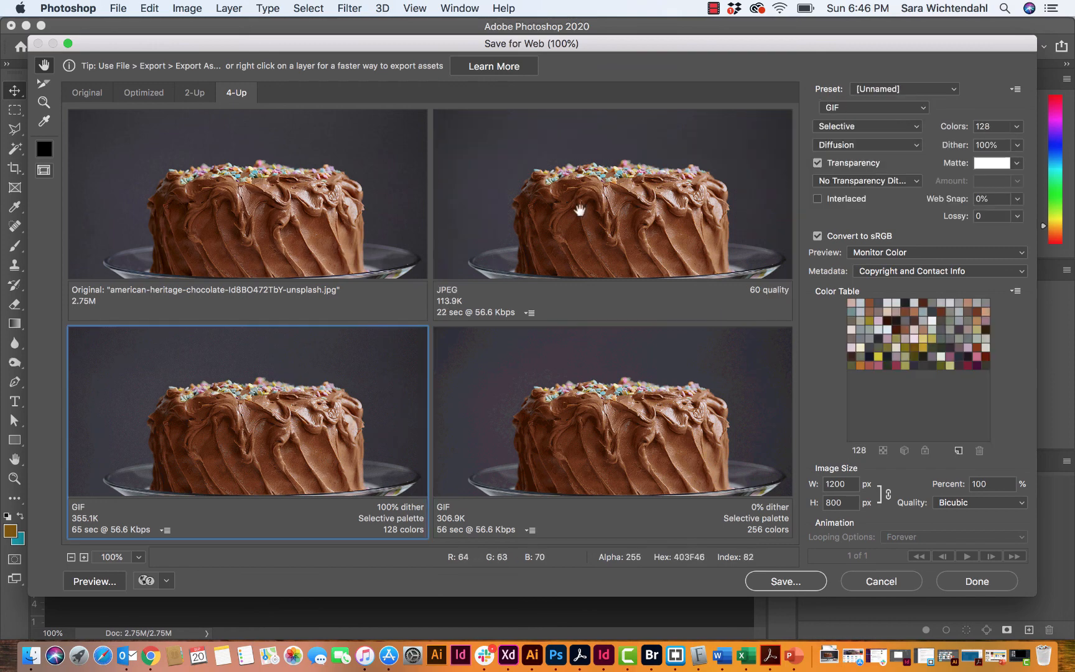
pyautogui.click(849, 112)
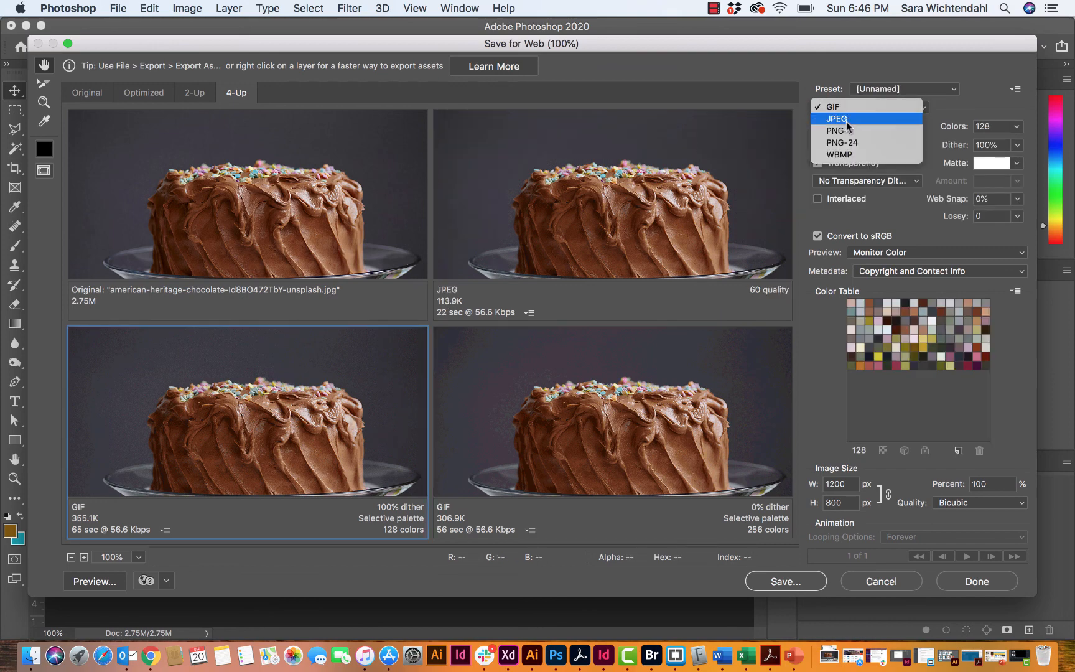
pyautogui.click(845, 120)
pyautogui.click(501, 424)
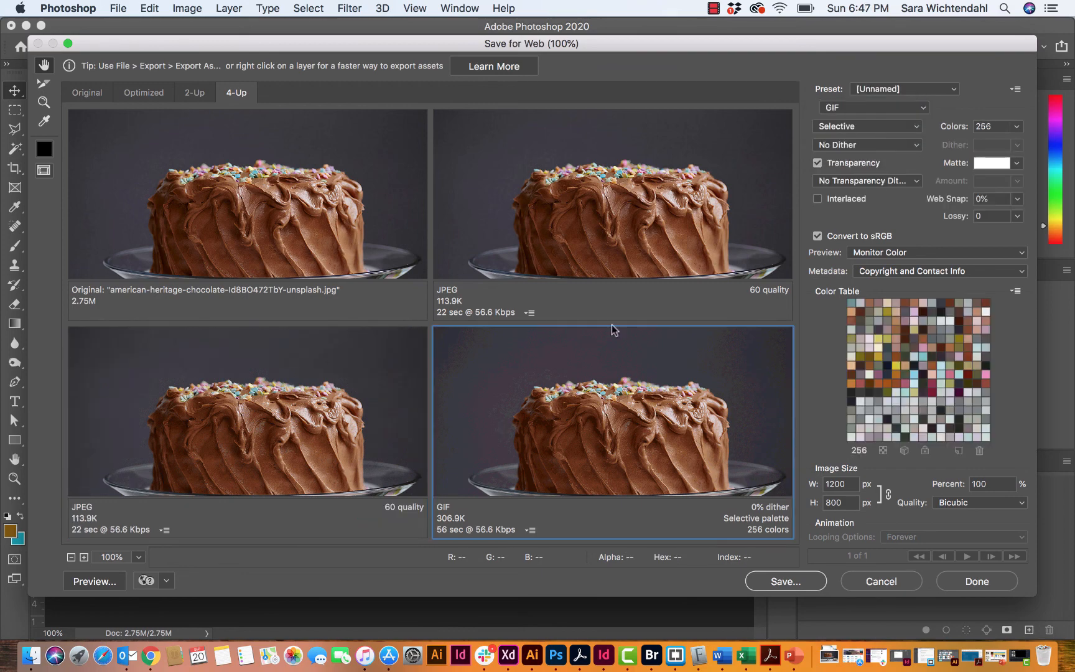
pyautogui.click(850, 111)
pyautogui.click(837, 119)
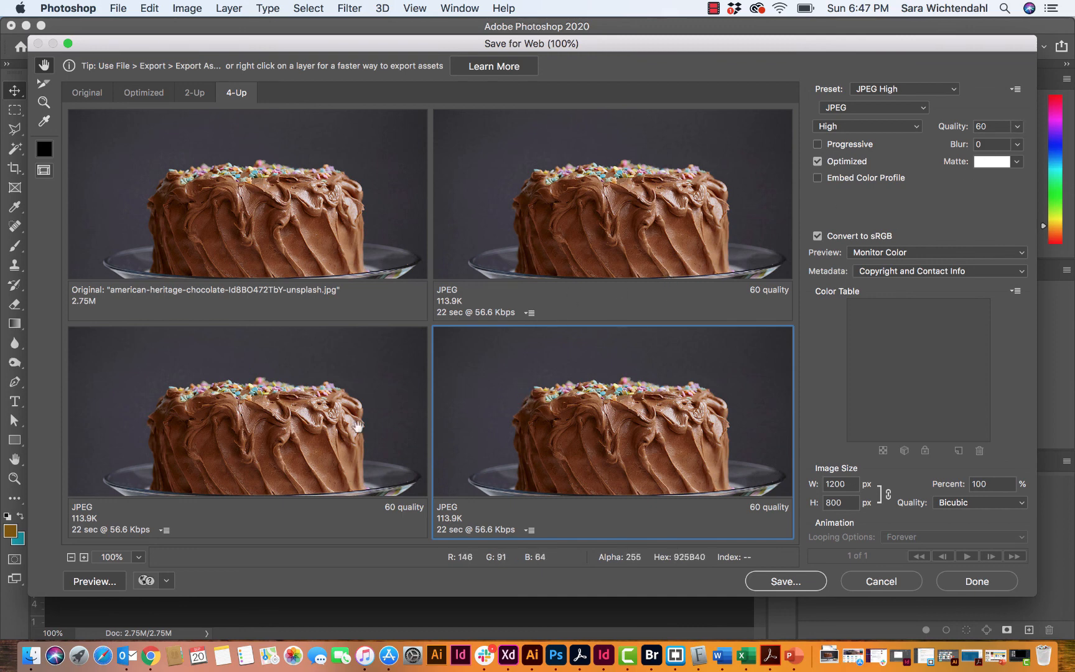
# - Give the JPEG previews quality 80 and 100, keep 60, and zoom to 400%
pyautogui.click(347, 422)
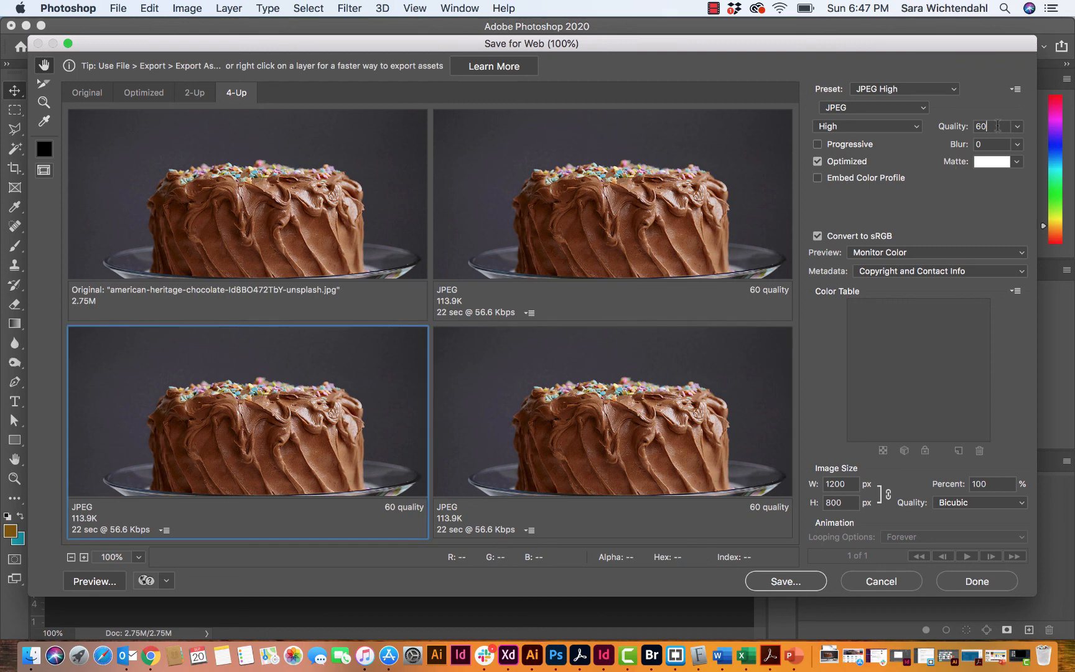
pyautogui.click(1017, 126)
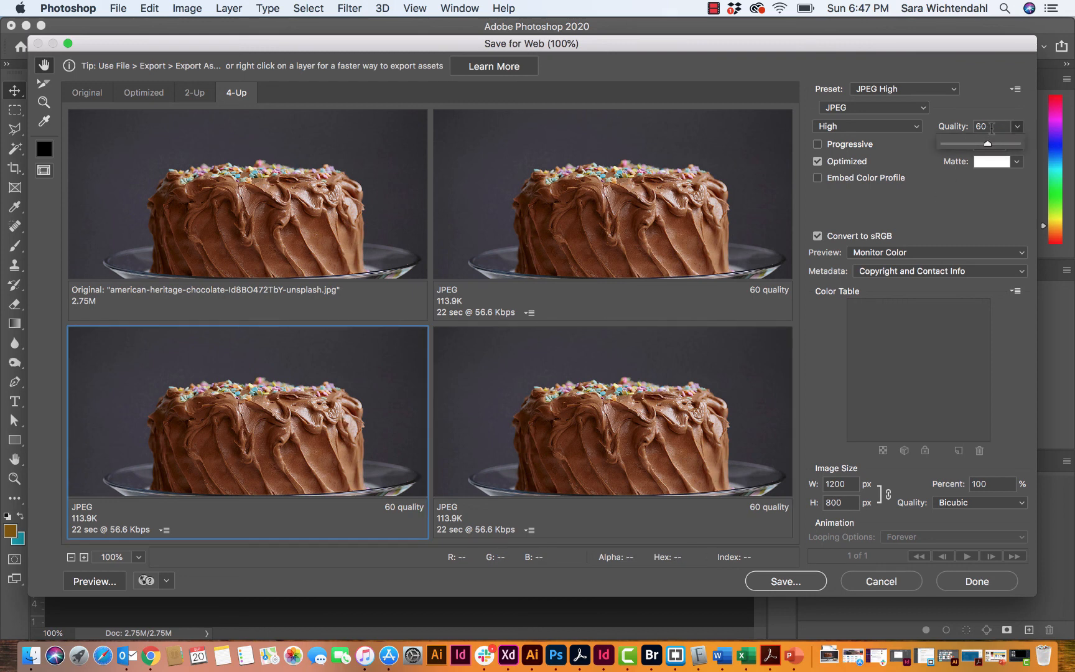
pyautogui.press('BackSpace')
pyautogui.press('BackSpace')
pyautogui.write('80')
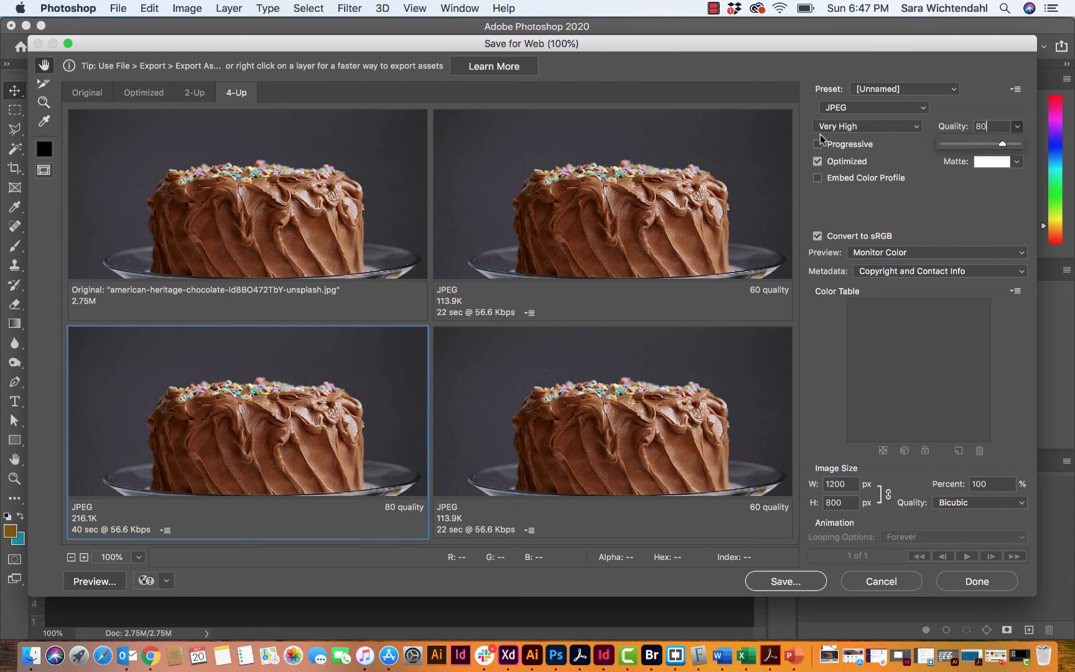
pyautogui.click(680, 190)
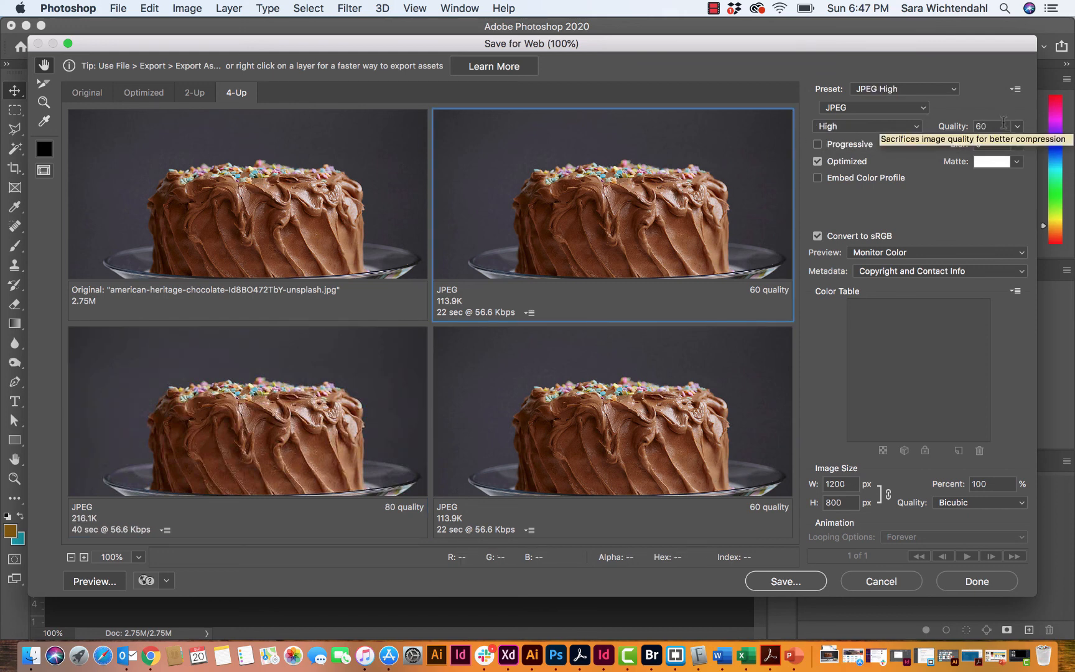
pyautogui.click(994, 127)
pyautogui.write('1')
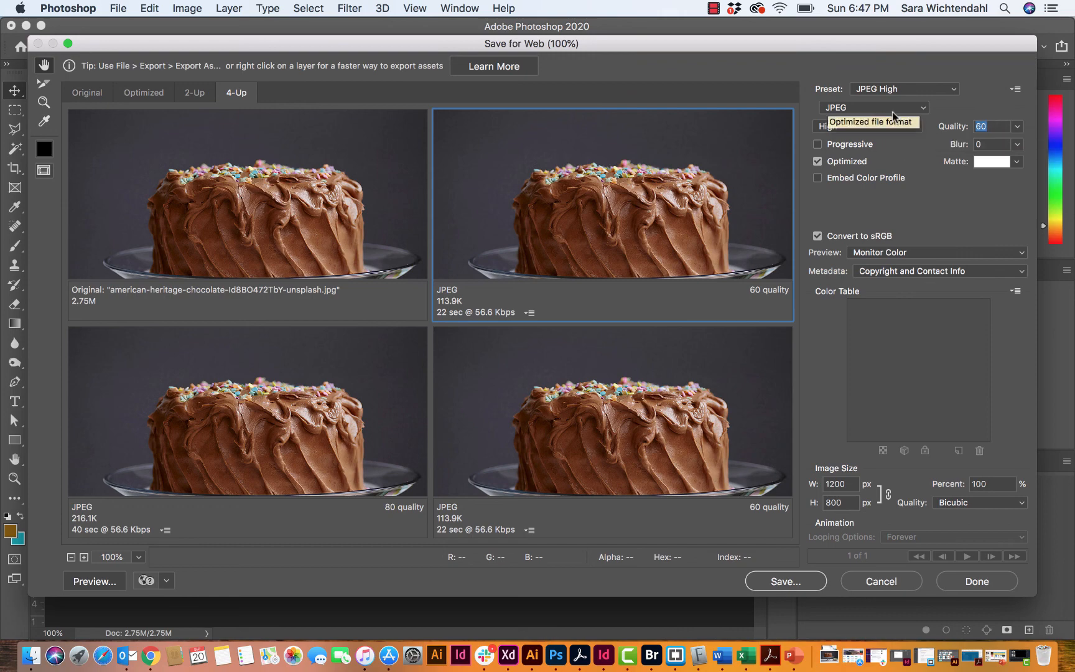
pyautogui.write('00')
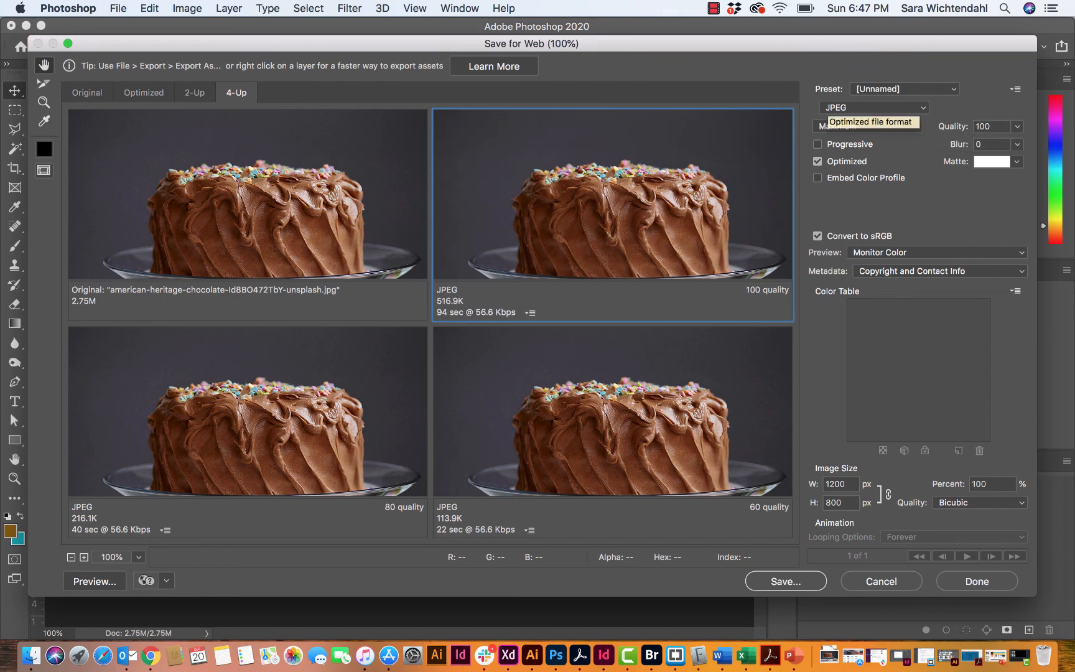
pyautogui.press('super+equal')
pyautogui.press('super+equal')
pyautogui.press('super+equal')
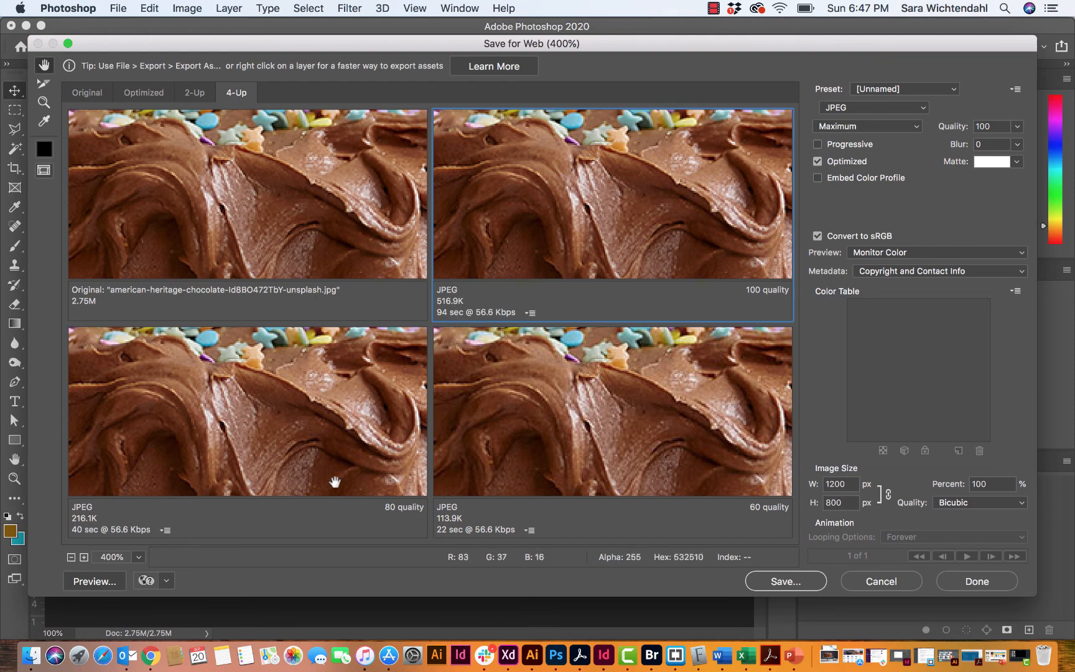
# - Save the 80-quality JPEG to Downloads, replacing american-heritage-chocolate-Id8BO472TbY-unsplash.jpg
pyautogui.click(319, 402)
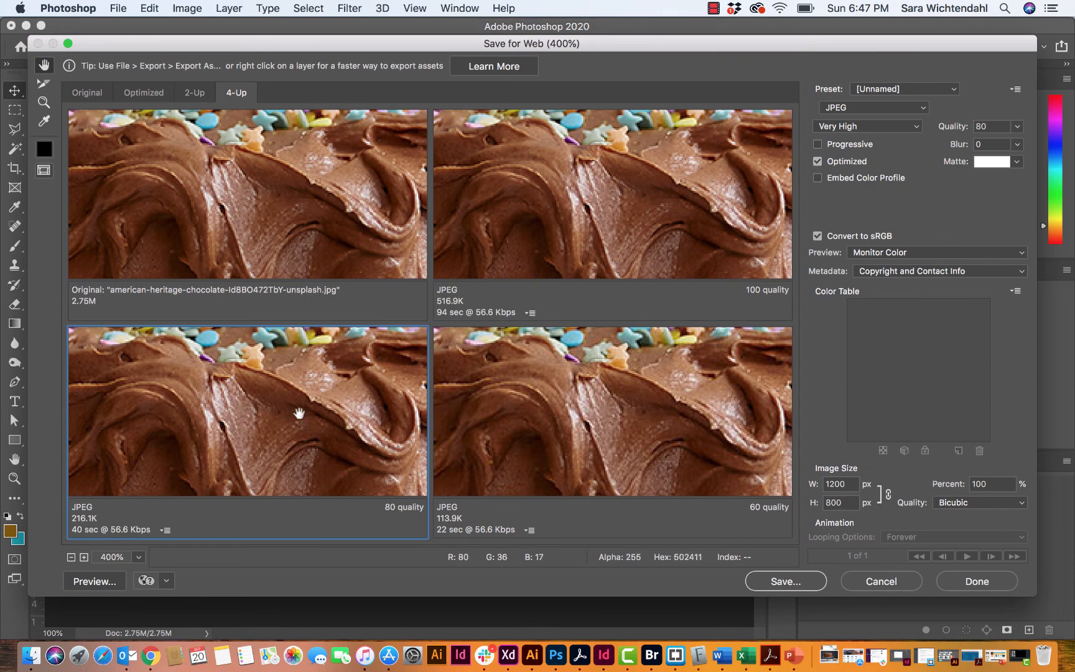
pyautogui.click(779, 582)
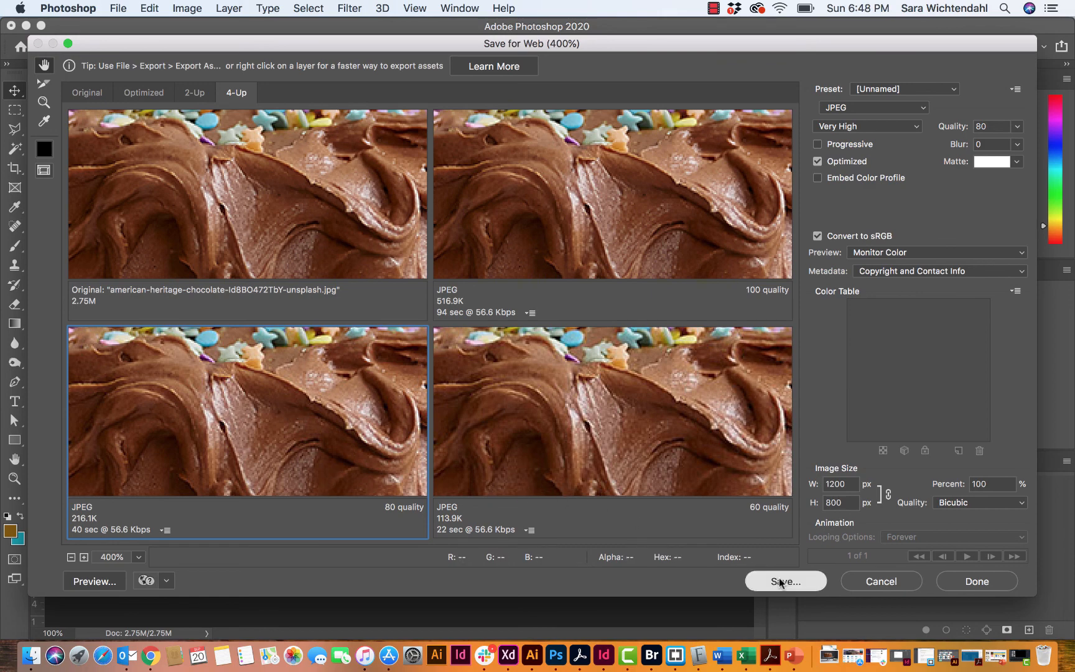
pyautogui.click(286, 266)
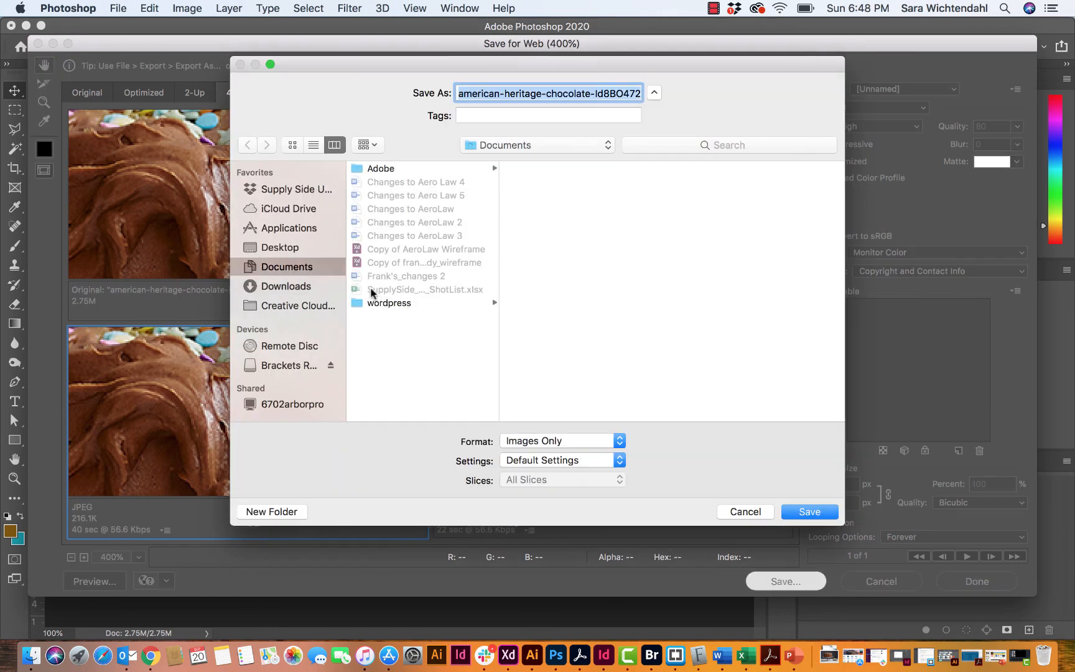
pyautogui.click(291, 287)
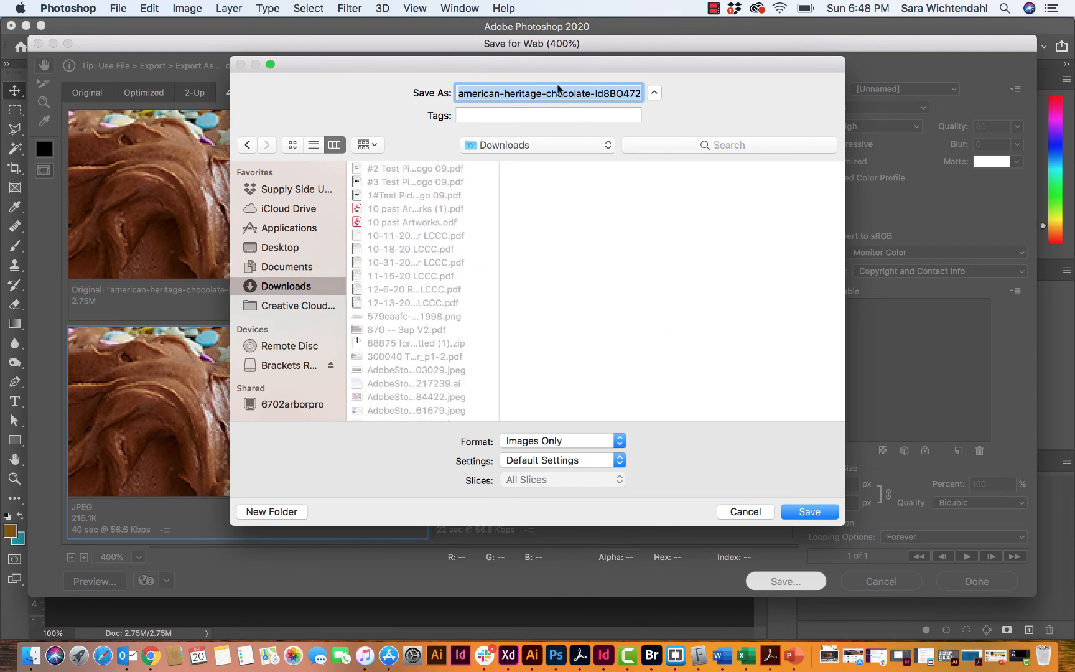
pyautogui.click(813, 514)
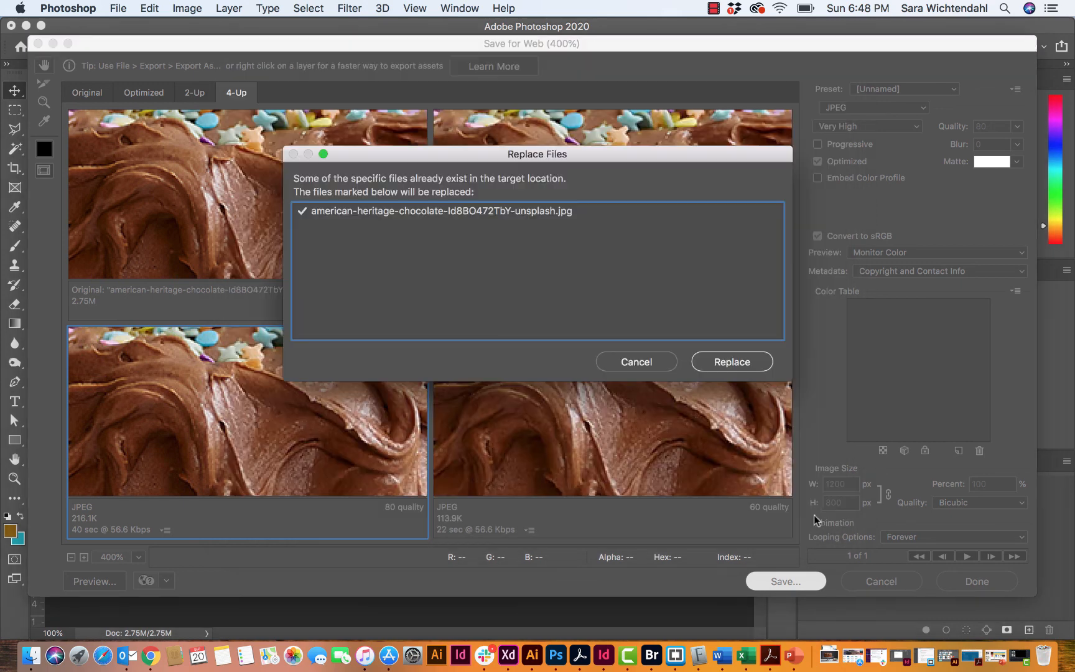
pyautogui.click(736, 364)
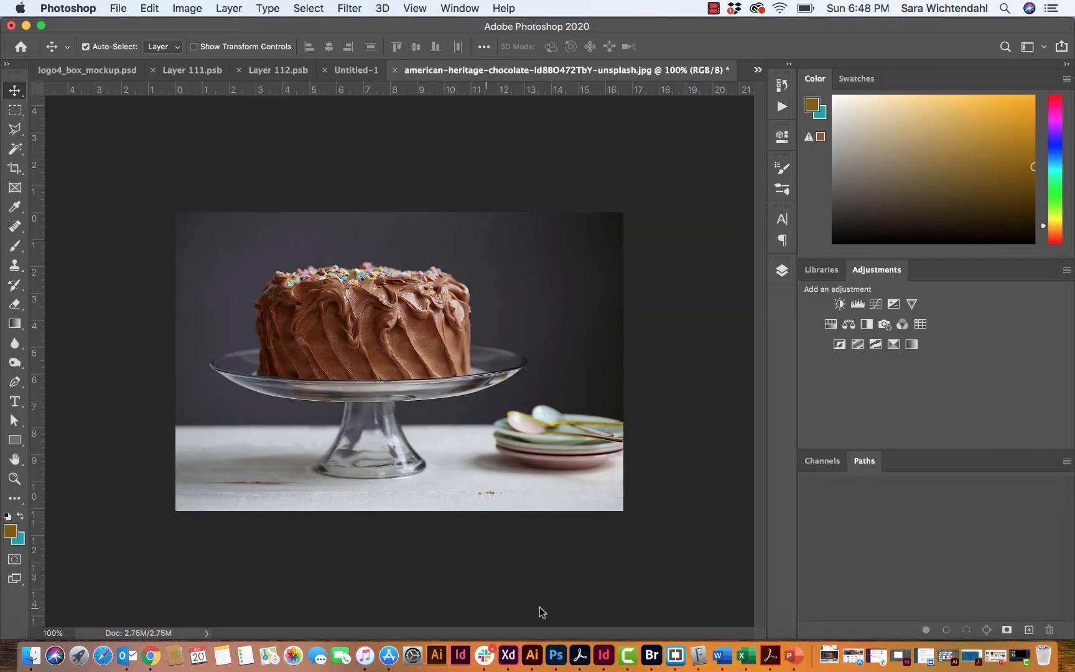
pyautogui.click(26, 25)
# - Open the chocolate cake post in the editor and begin replacing its featured image
pyautogui.click(437, 282)
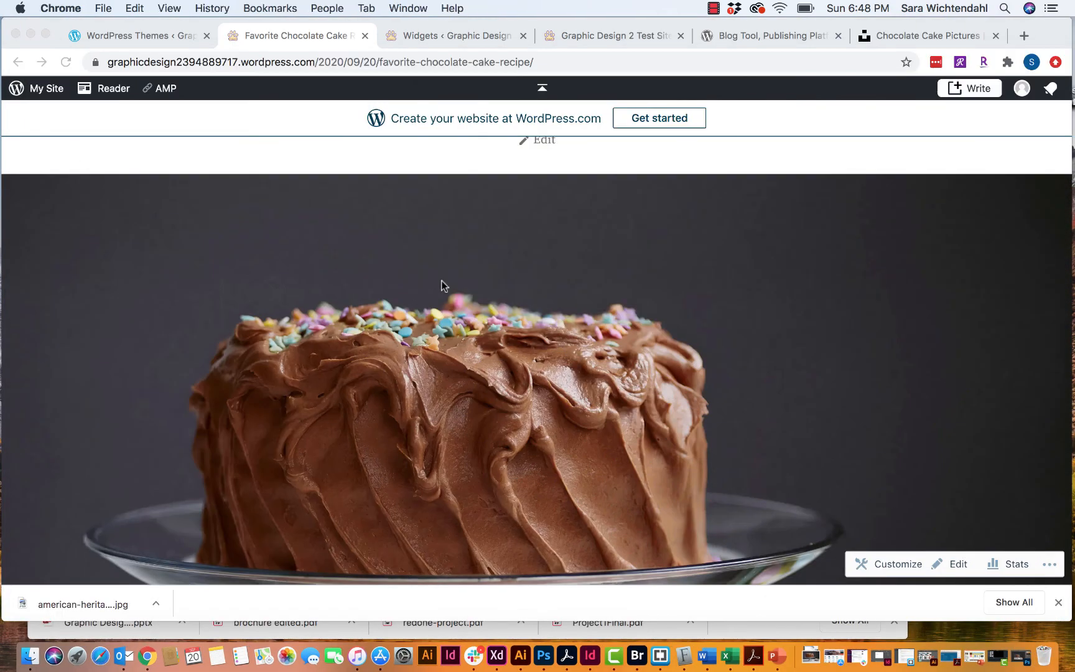
pyautogui.scroll(5, 473, 269)
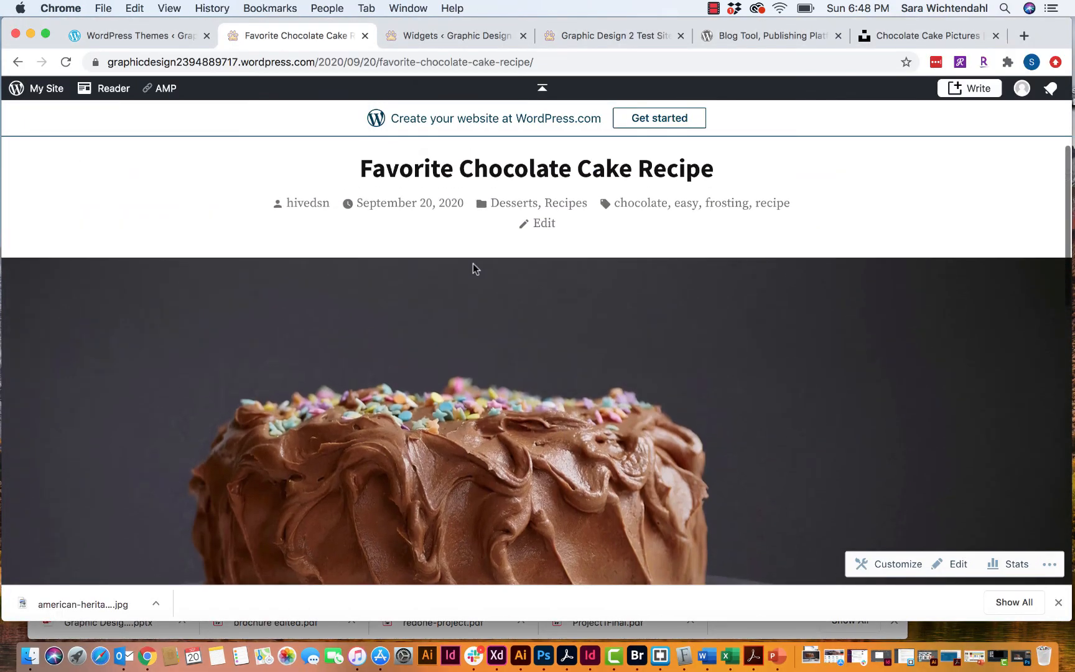
pyautogui.click(548, 393)
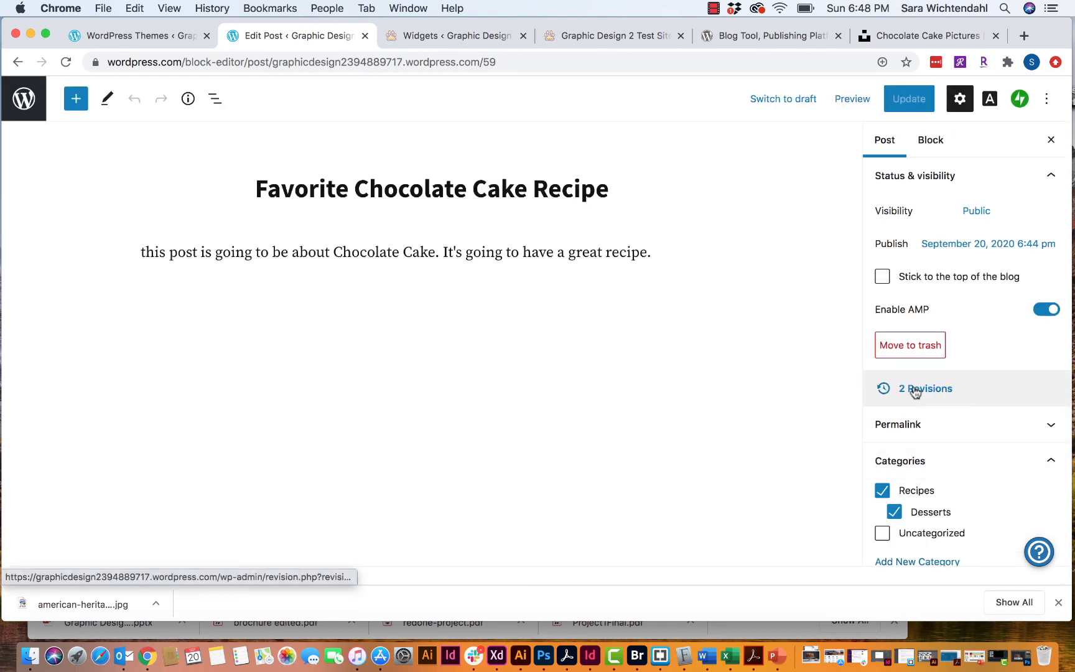
pyautogui.scroll(-10, 918, 388)
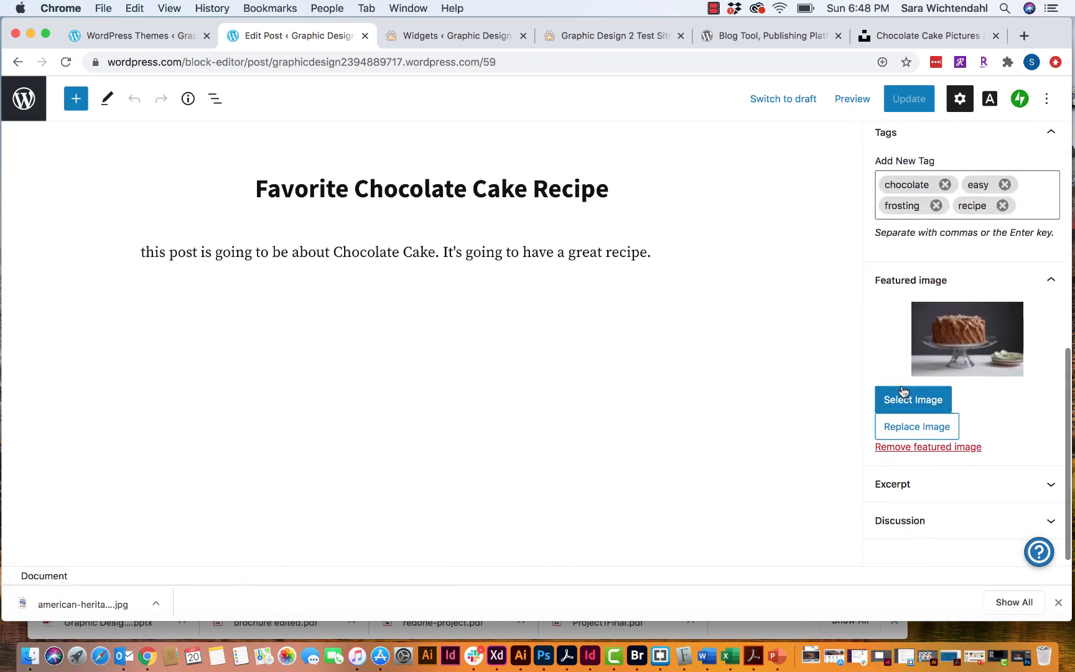
pyautogui.click(912, 427)
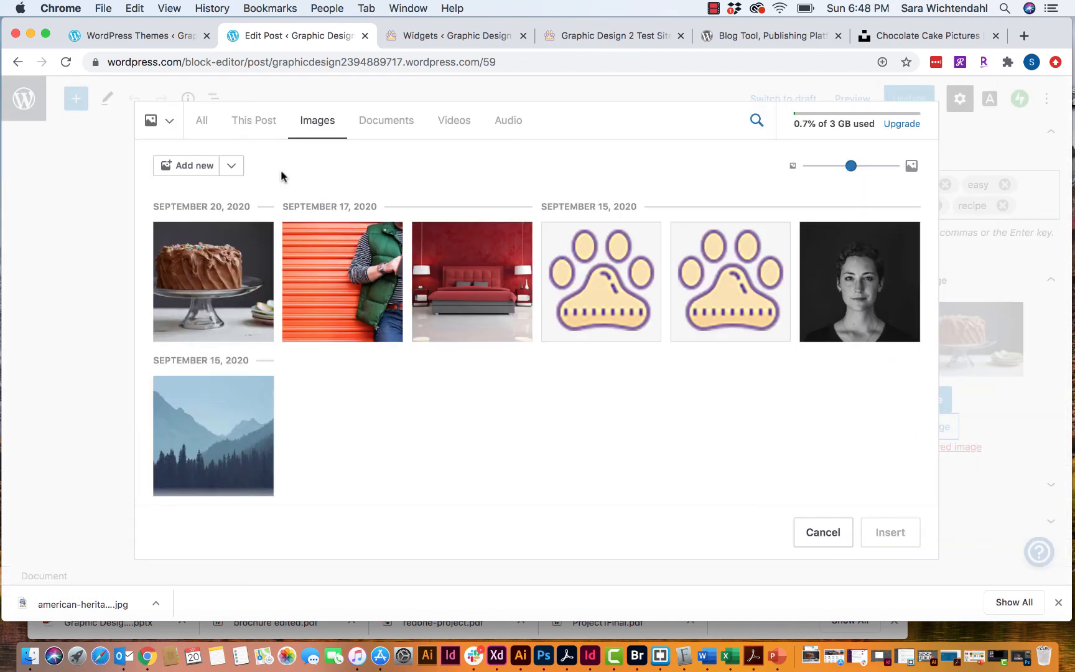
# - Upload the resized cake JPEG from Downloads as the featured image and update the post
pyautogui.click(183, 165)
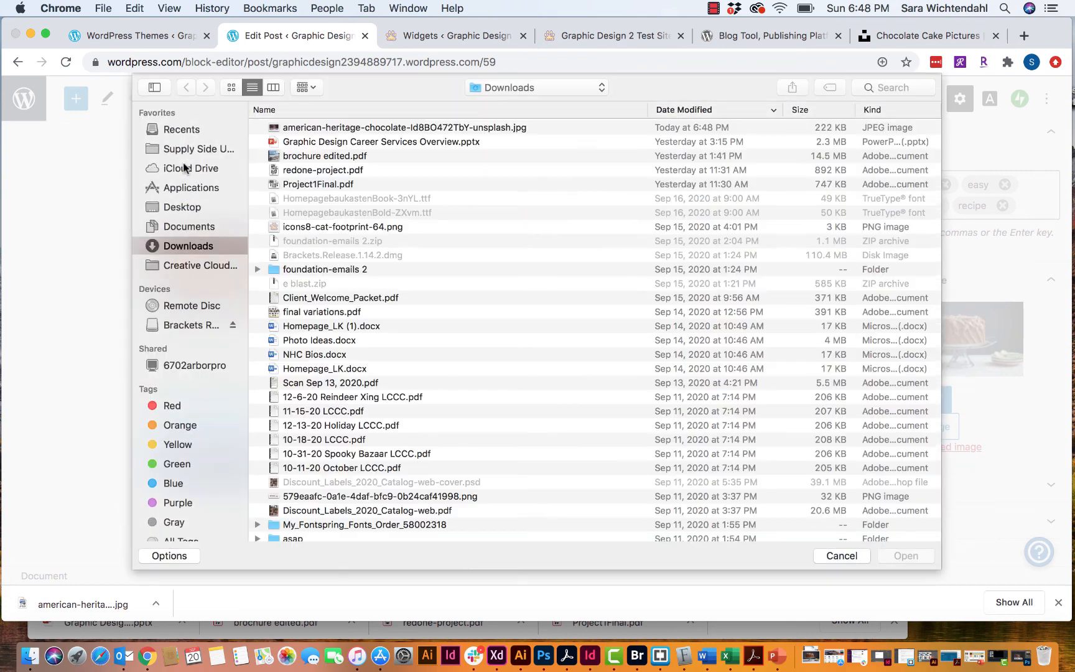
pyautogui.click(313, 127)
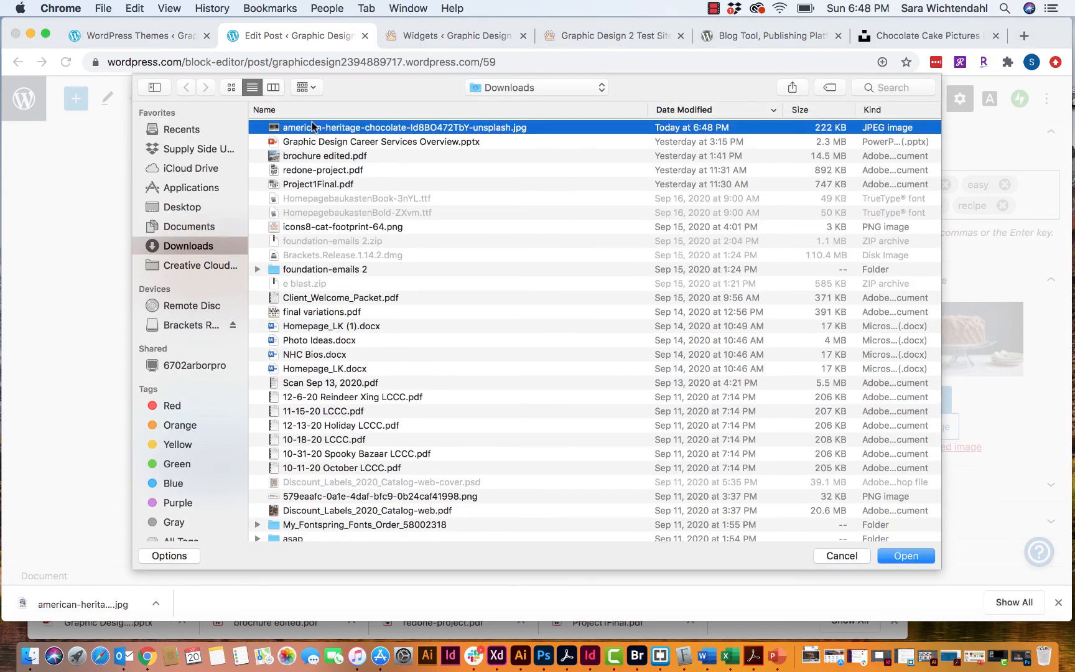
pyautogui.click(905, 556)
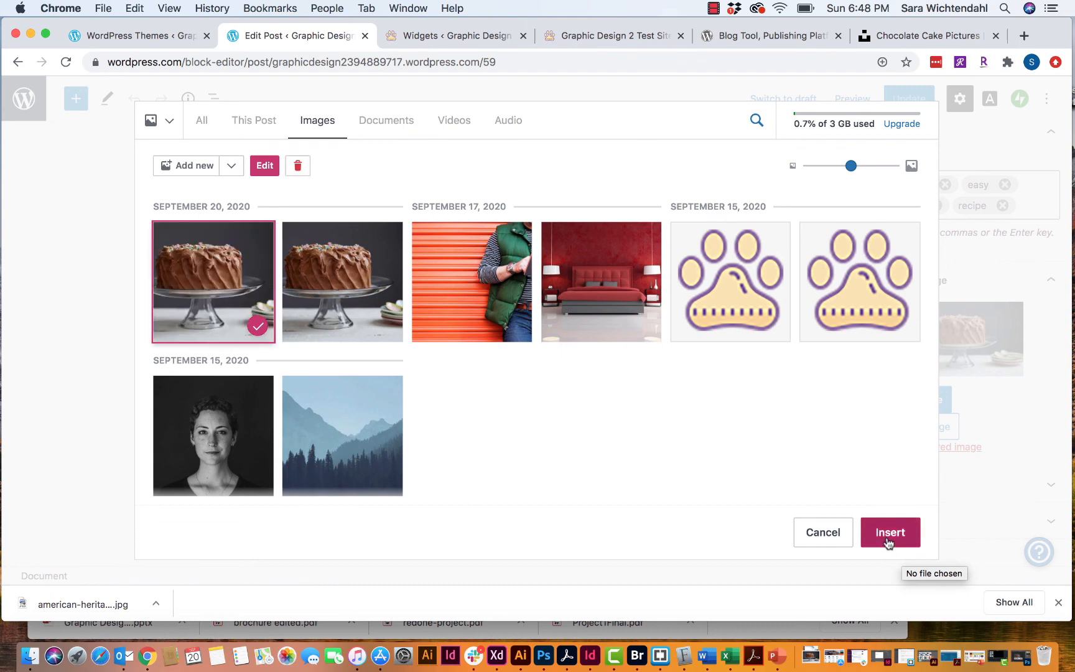
pyautogui.click(888, 544)
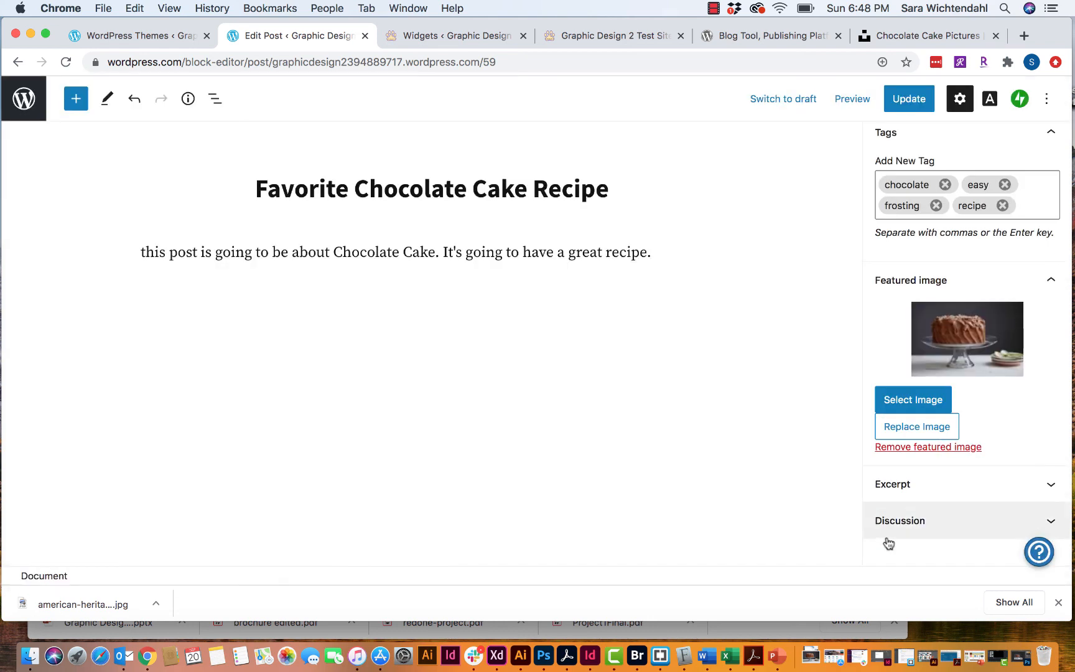
pyautogui.click(909, 105)
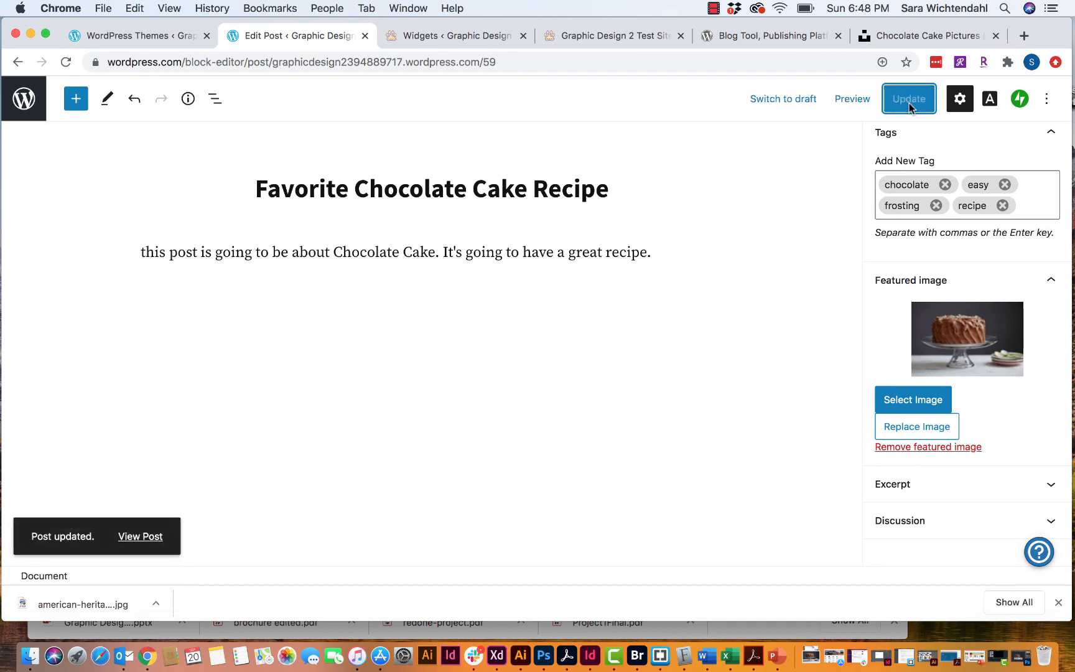
# - View the published Favorite Chocolate Cake Recipe post and scroll through to check the new, smaller cake photo
pyautogui.click(126, 540)
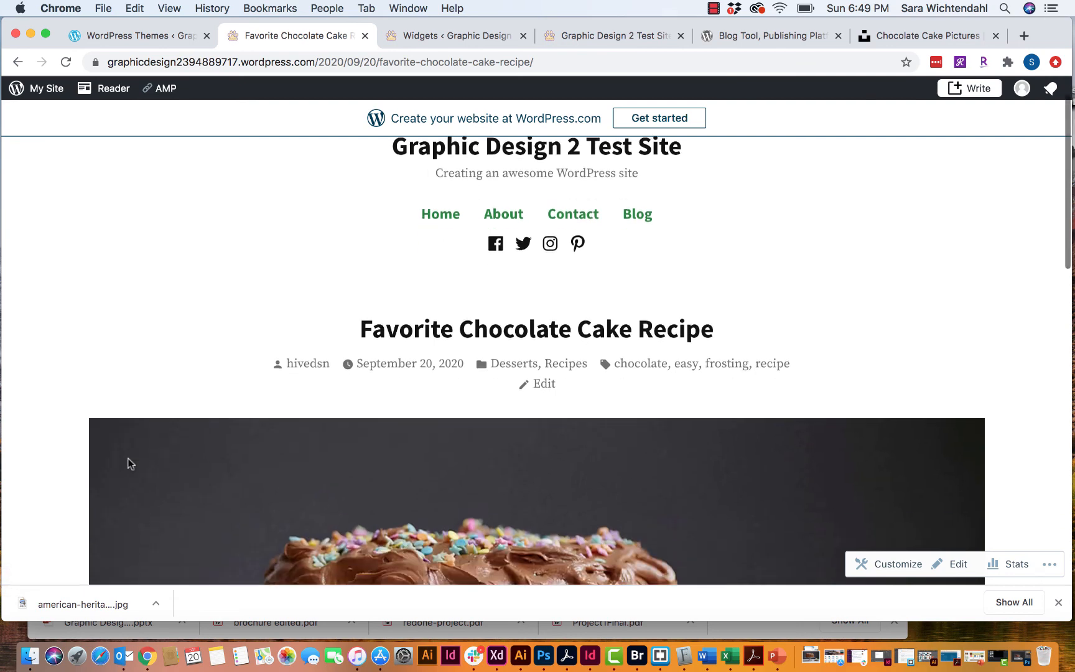
pyautogui.scroll(-8, 127, 461)
pyautogui.scroll(-2, 127, 458)
pyautogui.scroll(6, 127, 458)
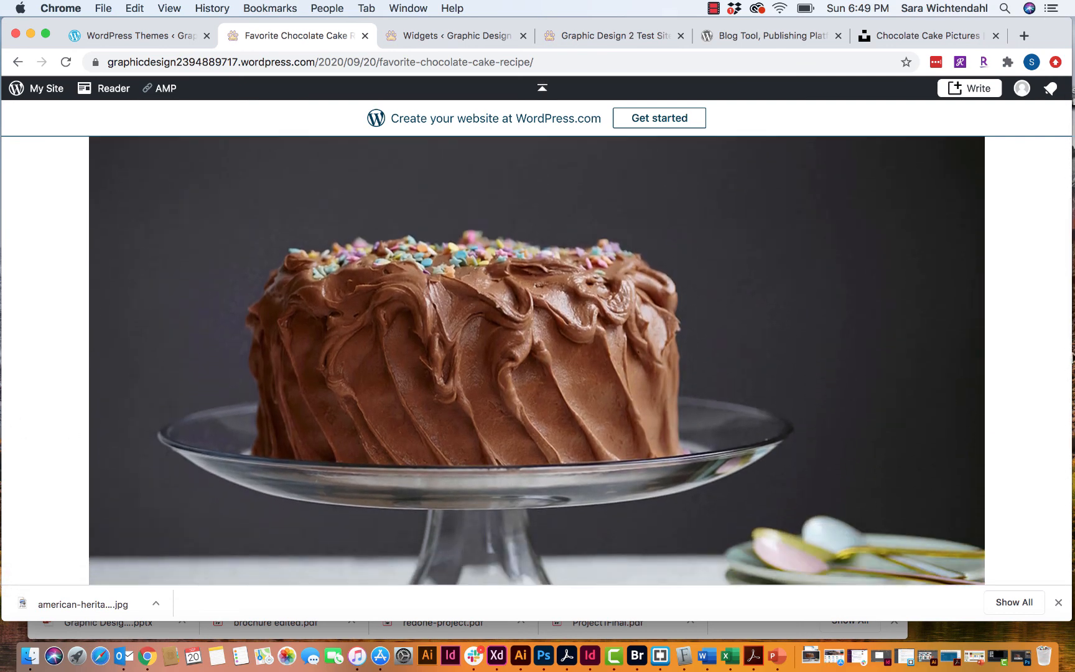
pyautogui.scroll(-3, 866, 382)
pyautogui.scroll(-5, 867, 385)
pyautogui.scroll(12, 867, 385)
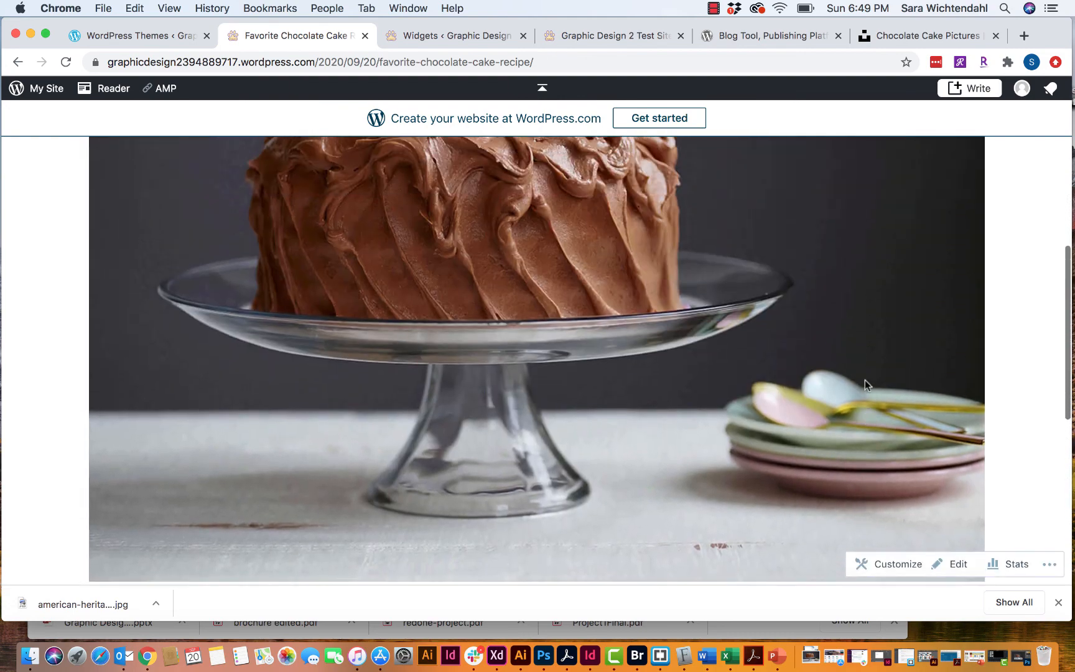
pyautogui.scroll(-2, 867, 384)
pyautogui.scroll(-8, 865, 382)
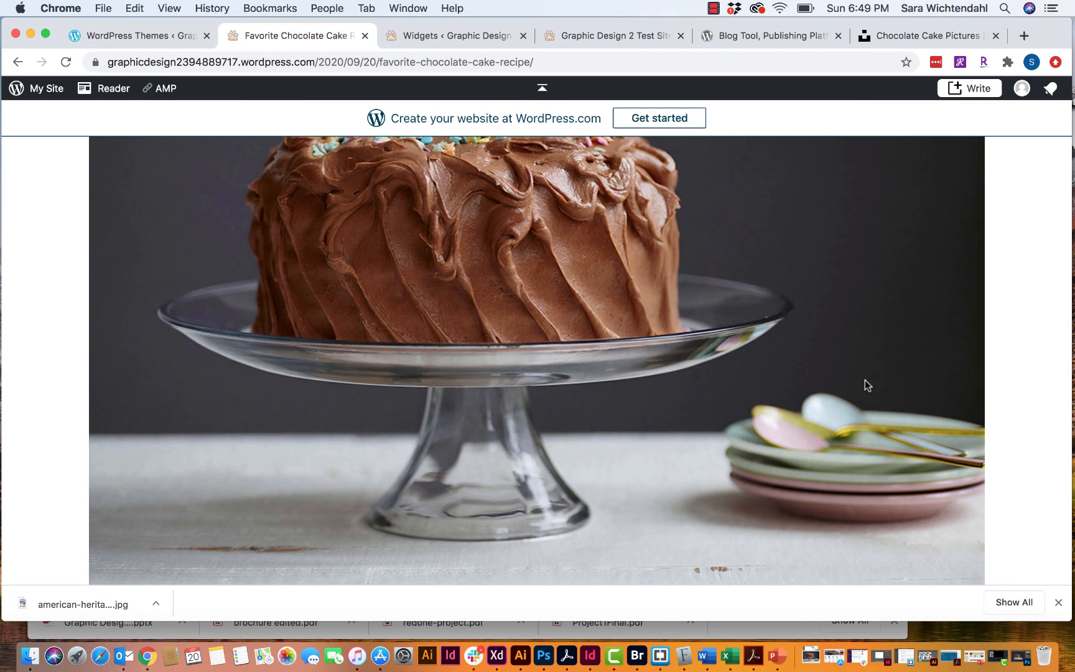
pyautogui.scroll(6, 867, 385)
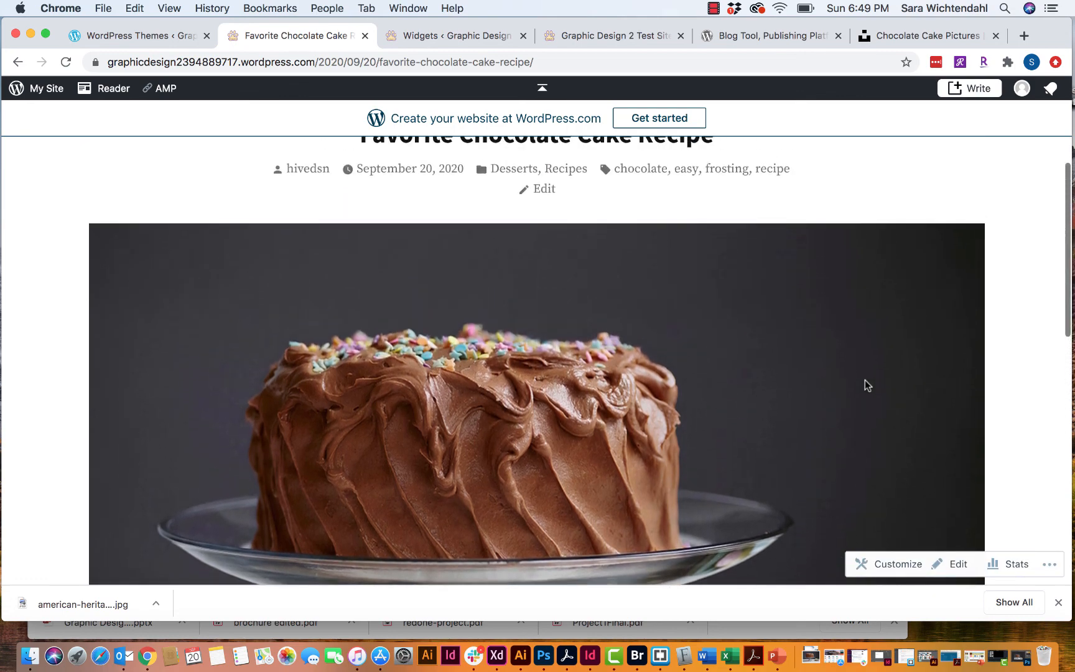
pyautogui.scroll(-10, 865, 385)
pyautogui.scroll(-5, 866, 386)
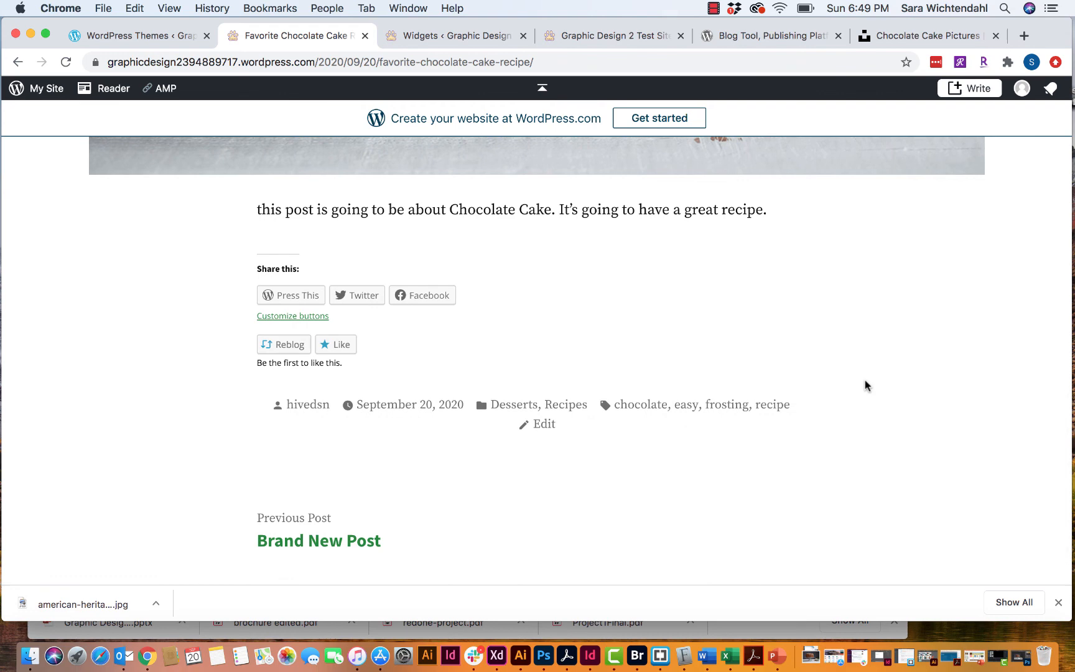
pyautogui.scroll(15, 865, 384)
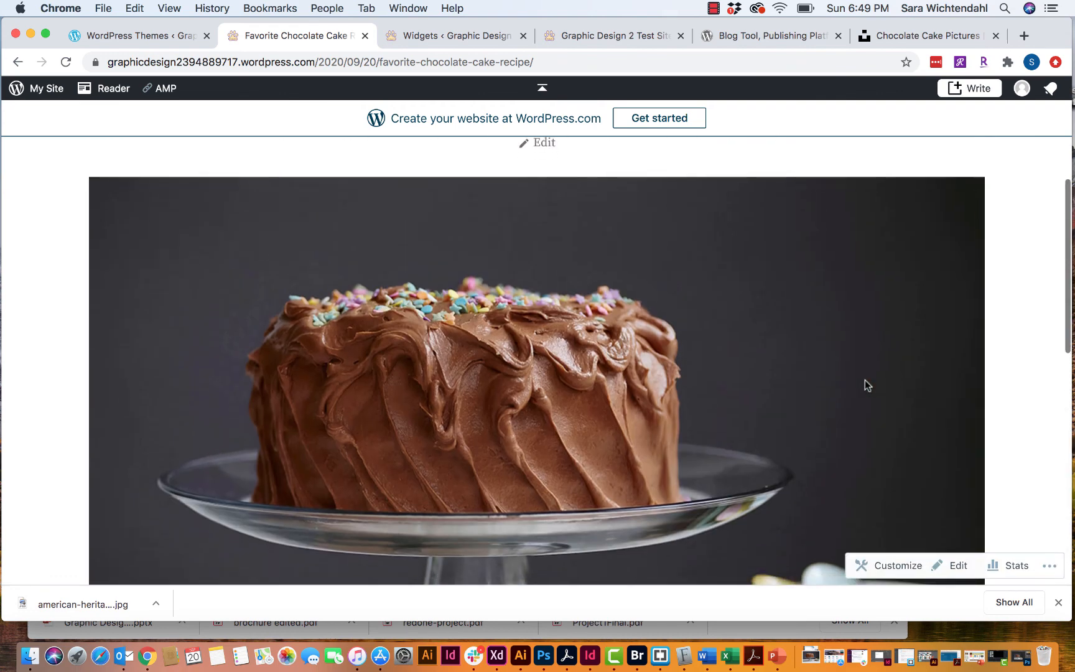
pyautogui.scroll(5, 864, 385)
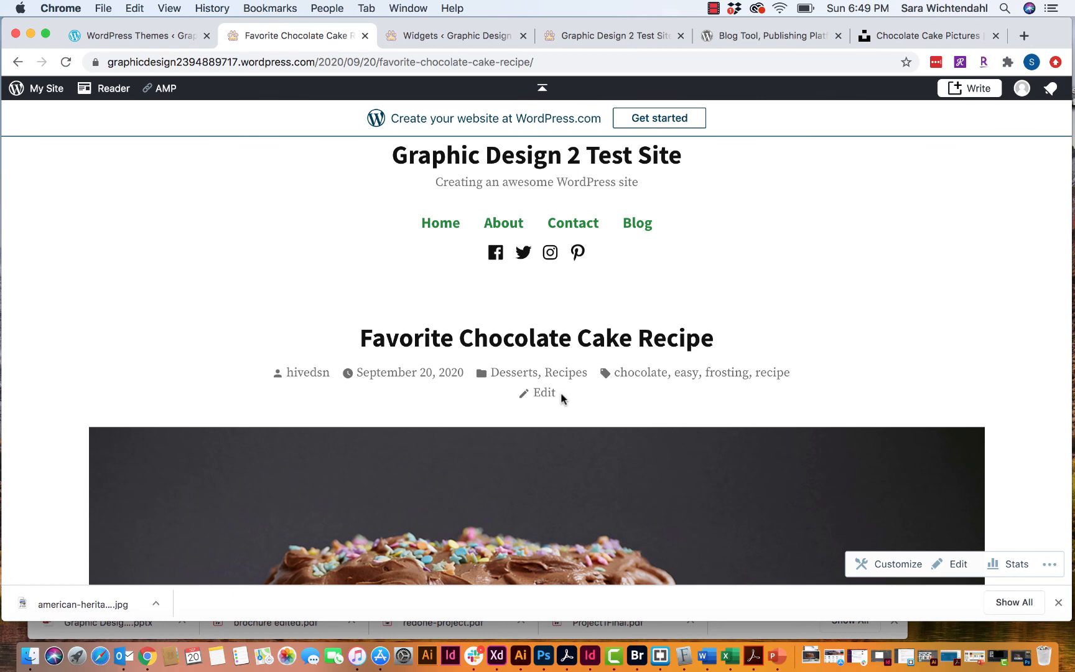
pyautogui.scroll(-9, 562, 398)
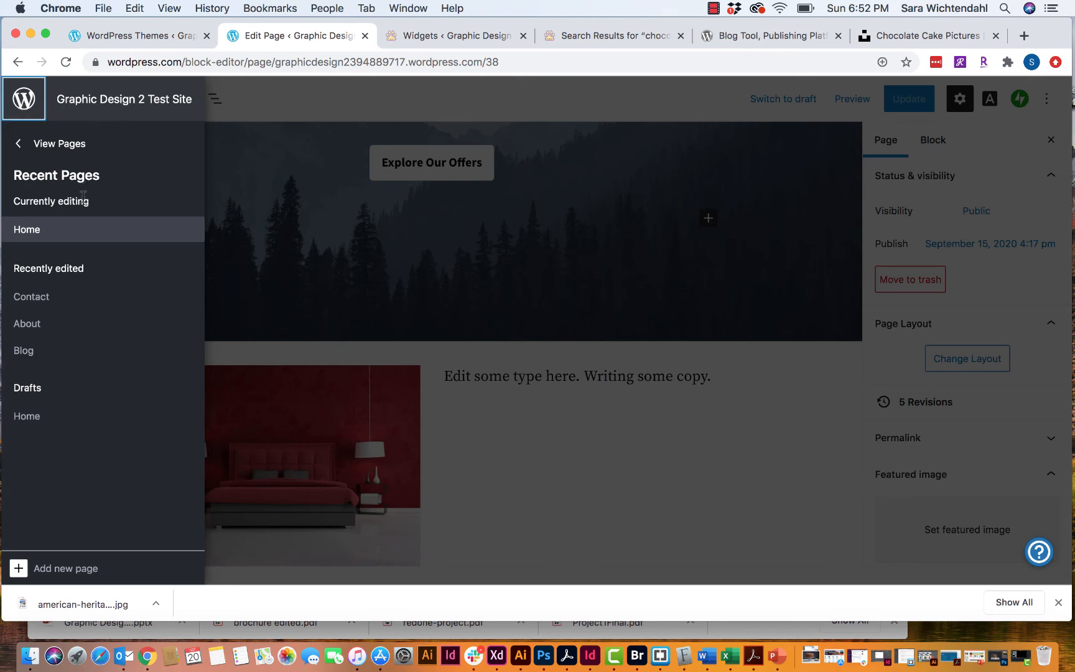
# - Go to the site's Pages list and open the classic WP Admin dashboard
pyautogui.click(52, 144)
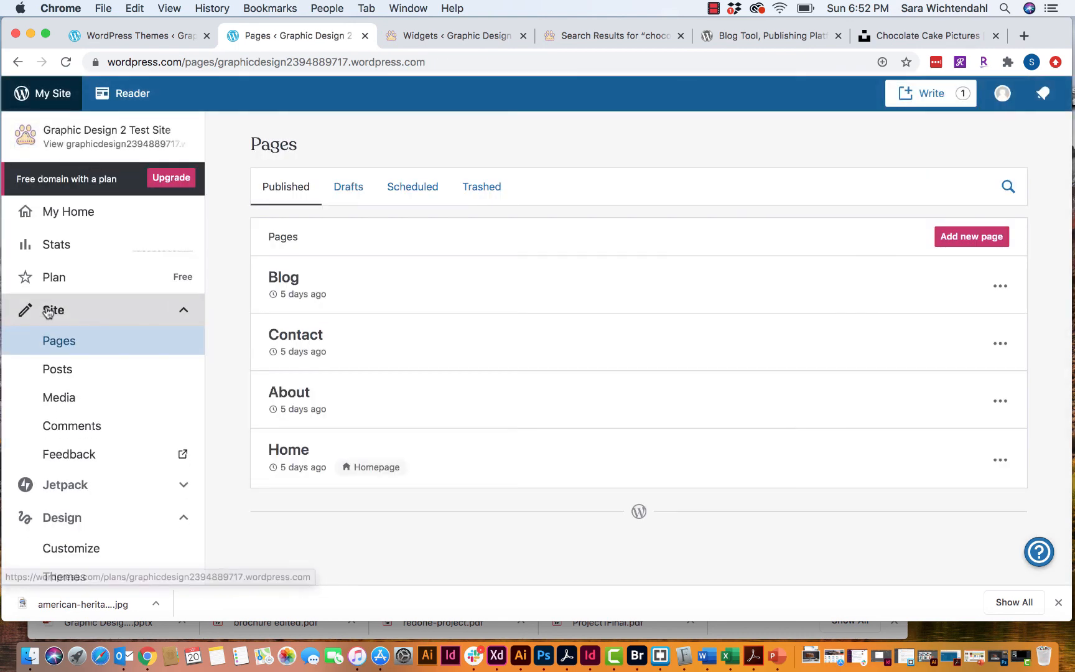
pyautogui.scroll(-5, 49, 305)
pyautogui.scroll(-2, 46, 311)
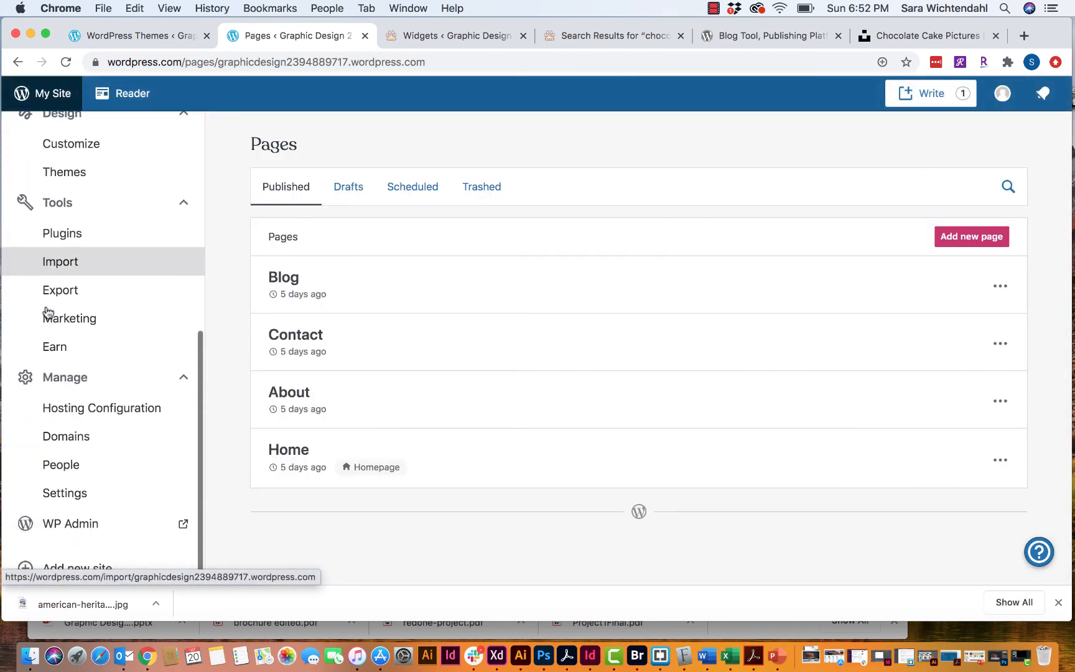
pyautogui.click(75, 527)
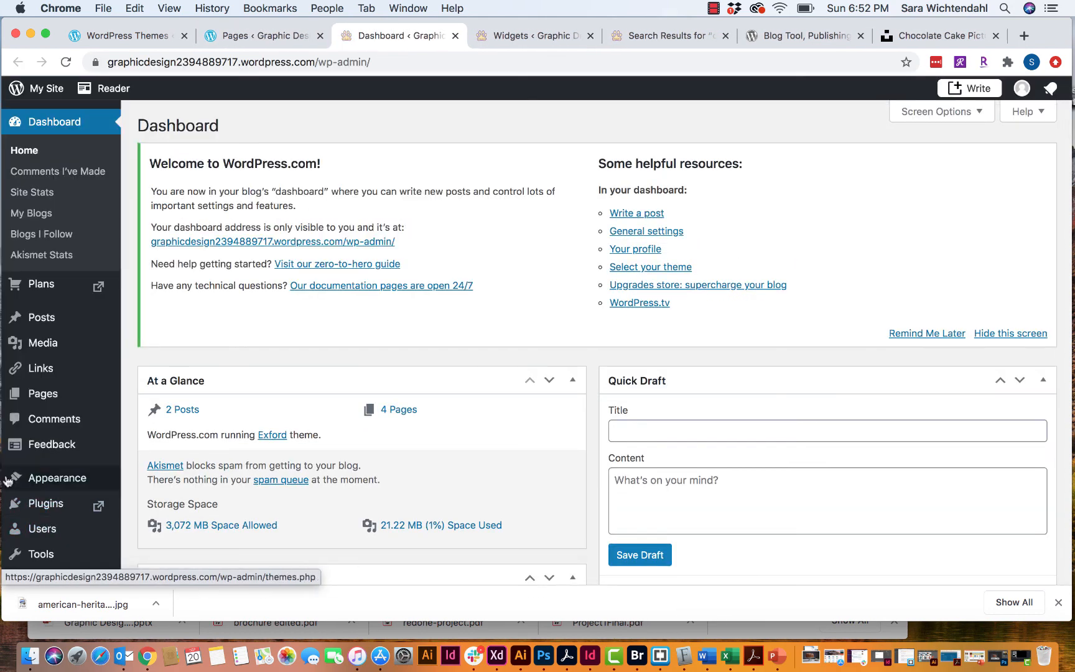
# - Open the Widgets page under Appearance in WP Admin
pyautogui.scroll(-5, 43, 174)
pyautogui.moveTo(112, 434)
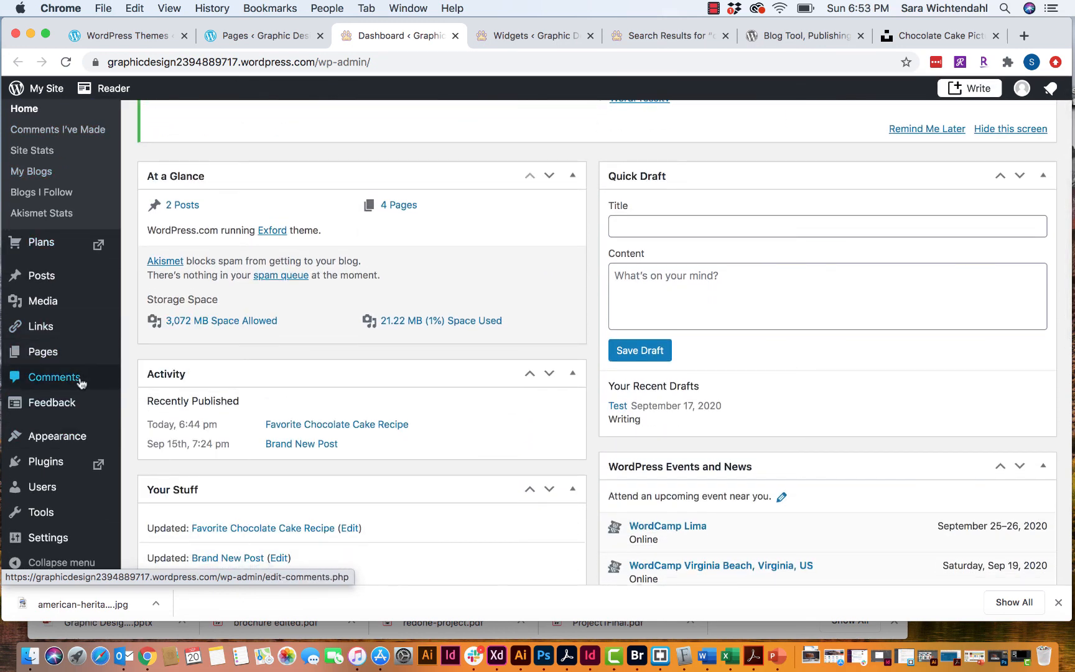
pyautogui.moveTo(58, 434)
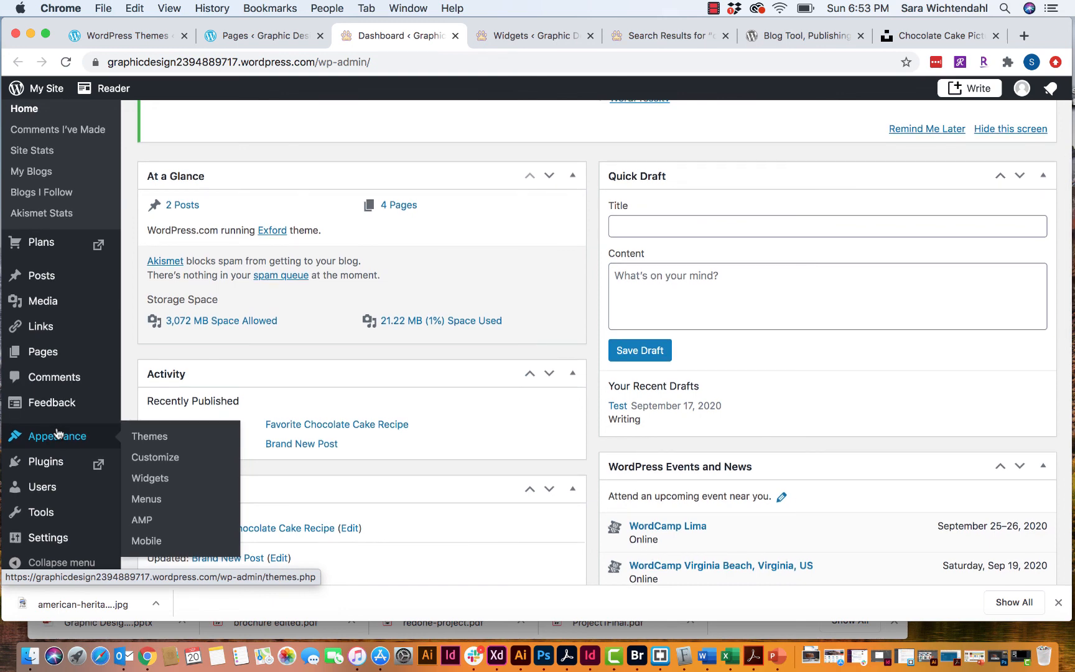
pyautogui.click(158, 479)
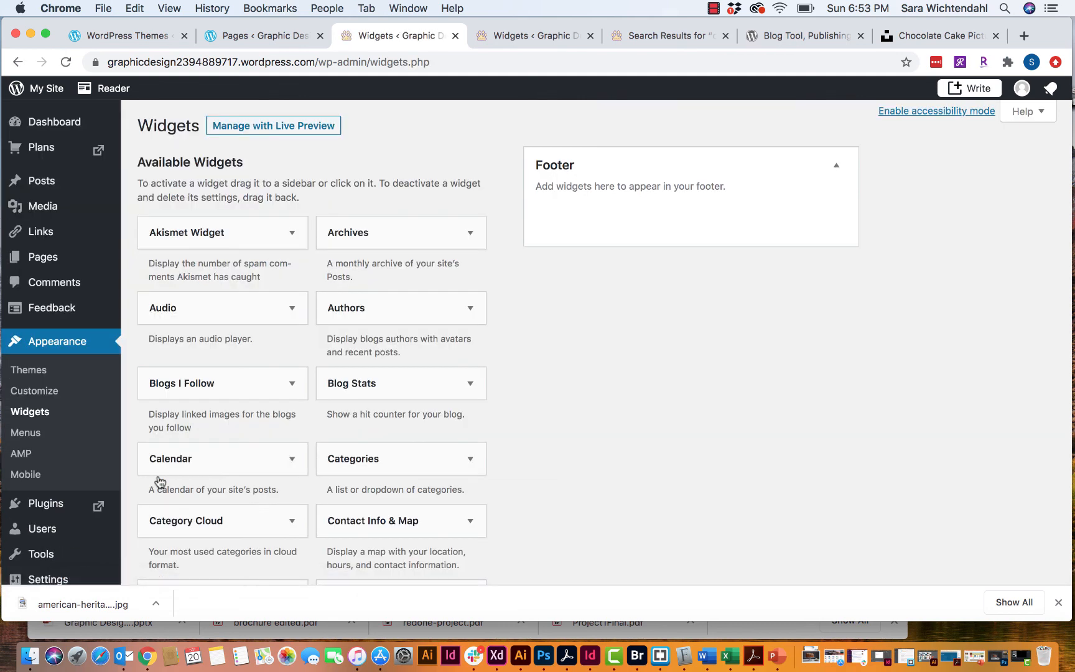
# - Find the Search widget in Available Widgets and choose the Footer area as its destination
pyautogui.scroll(-2, 159, 481)
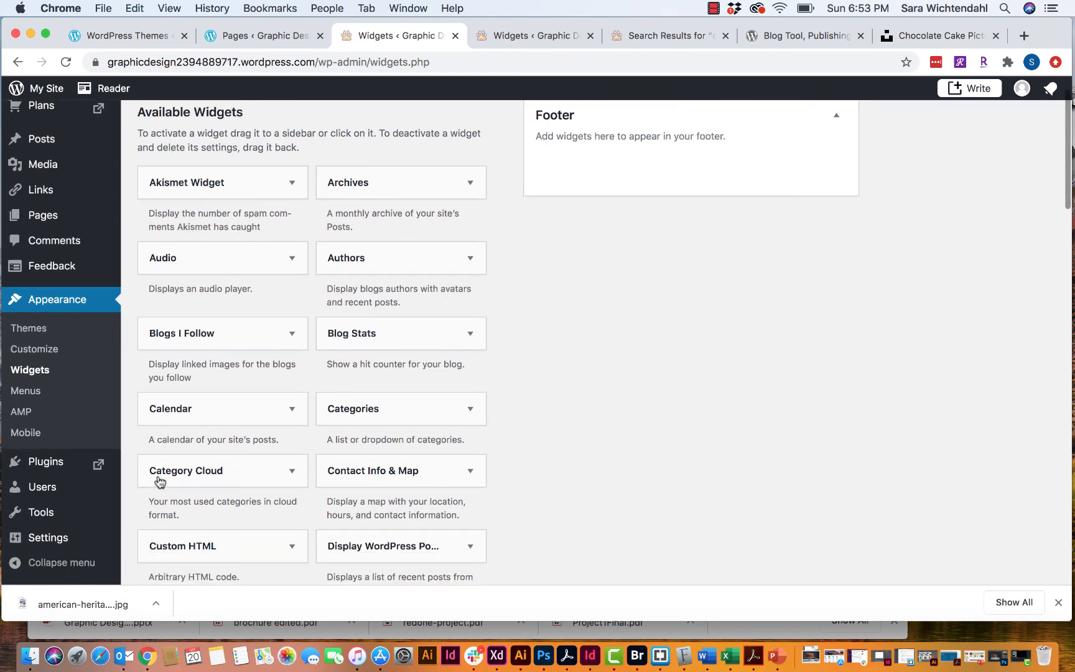
pyautogui.scroll(2, 159, 481)
pyautogui.scroll(-10, 158, 481)
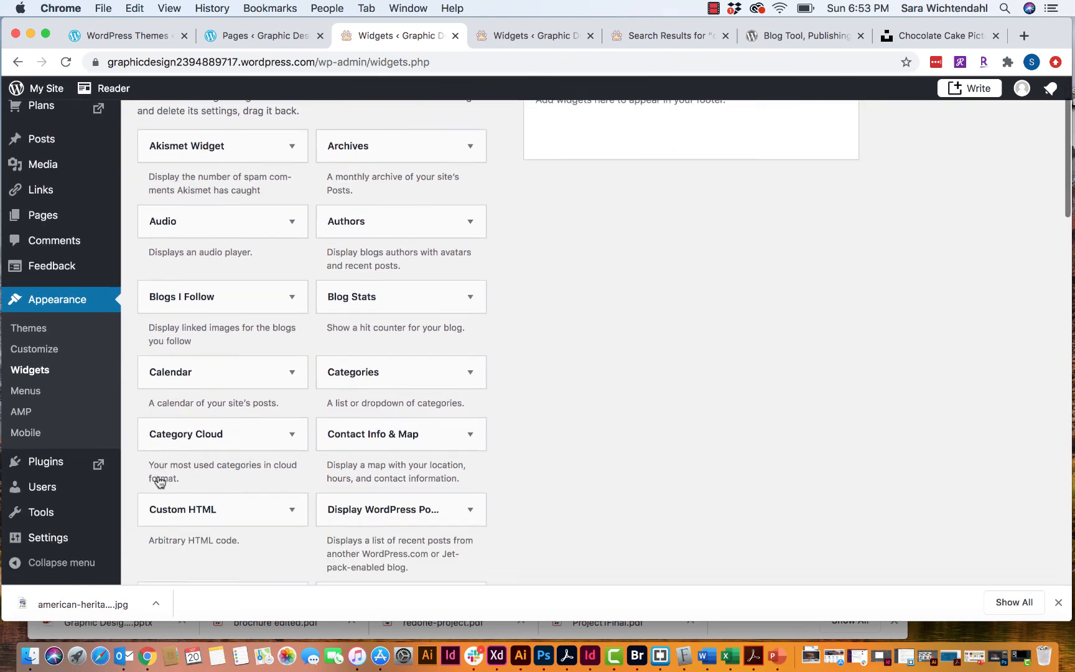
pyautogui.scroll(-1, 159, 480)
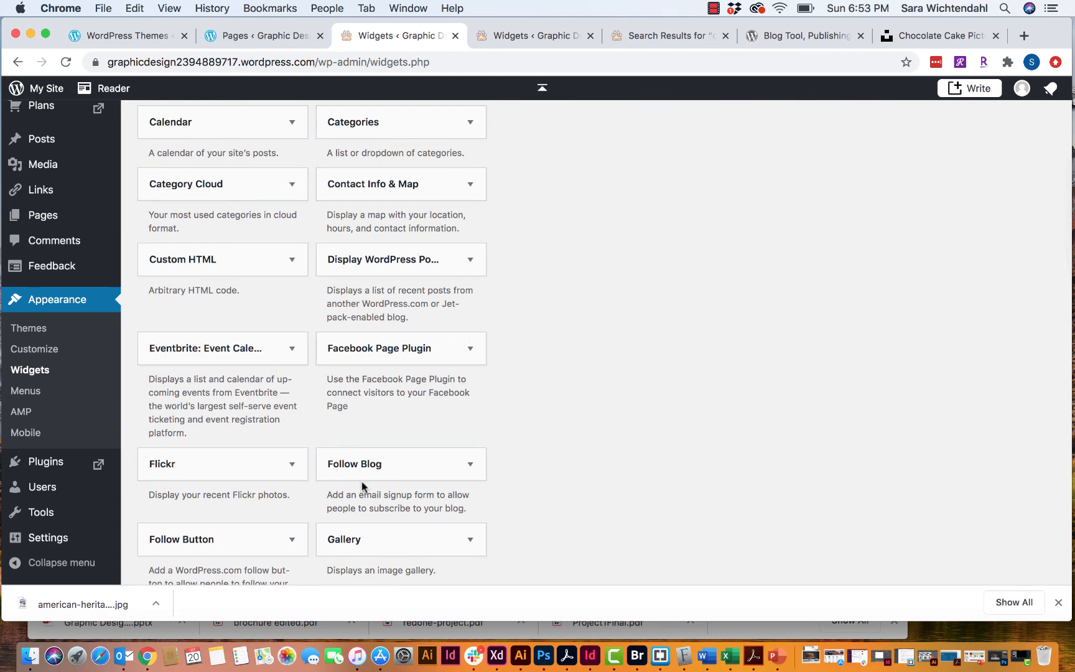
pyautogui.scroll(-10, 362, 486)
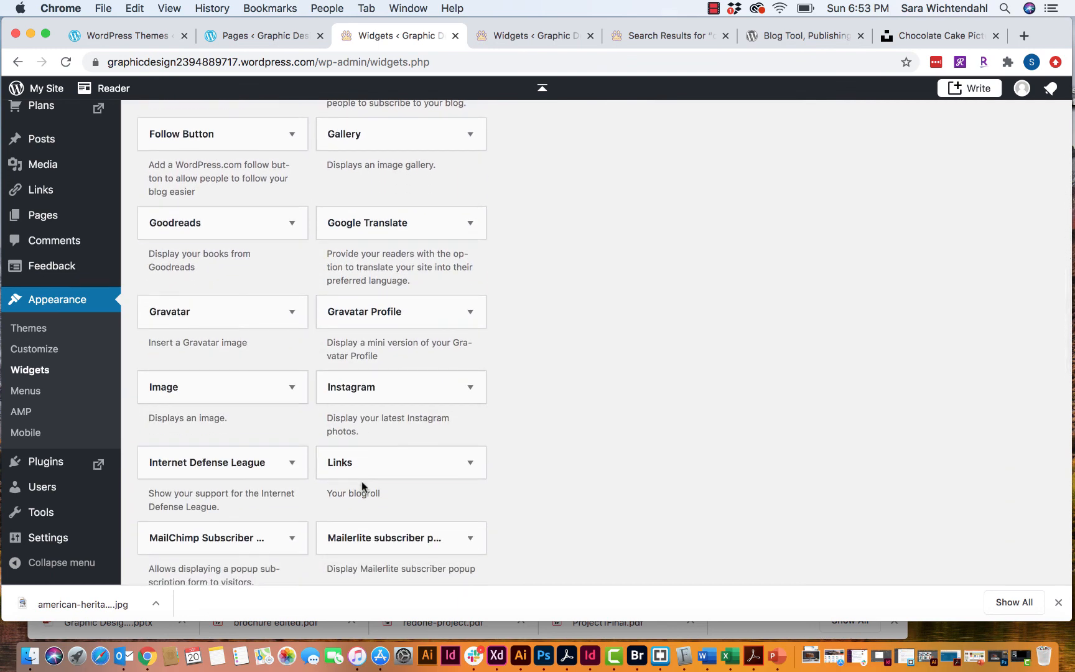
pyautogui.scroll(-7, 362, 486)
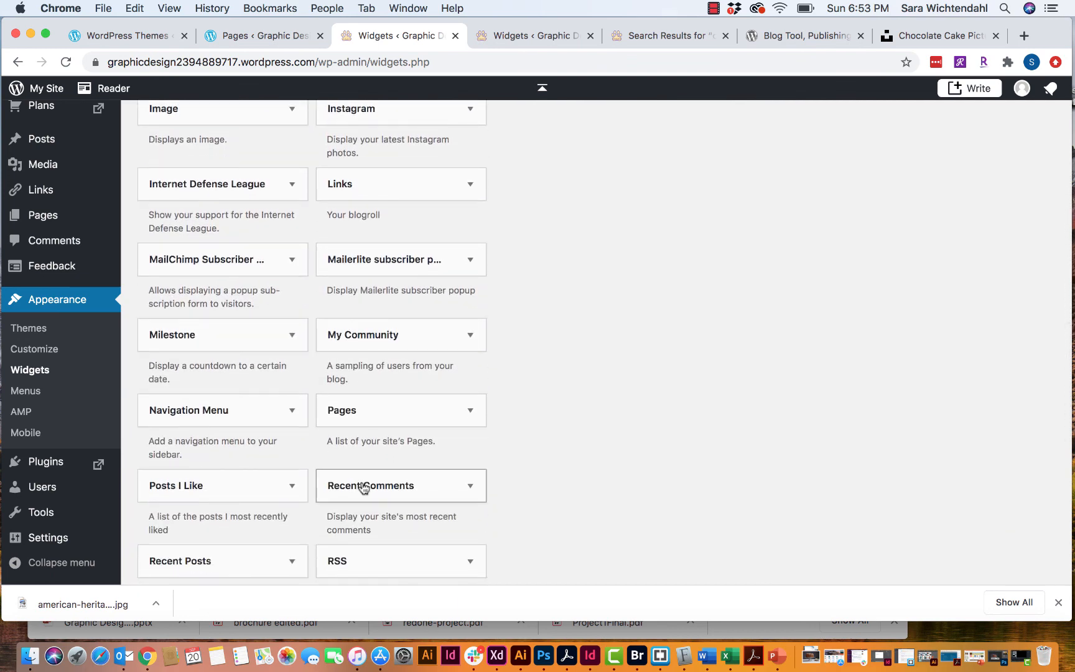
pyautogui.scroll(-7, 189, 269)
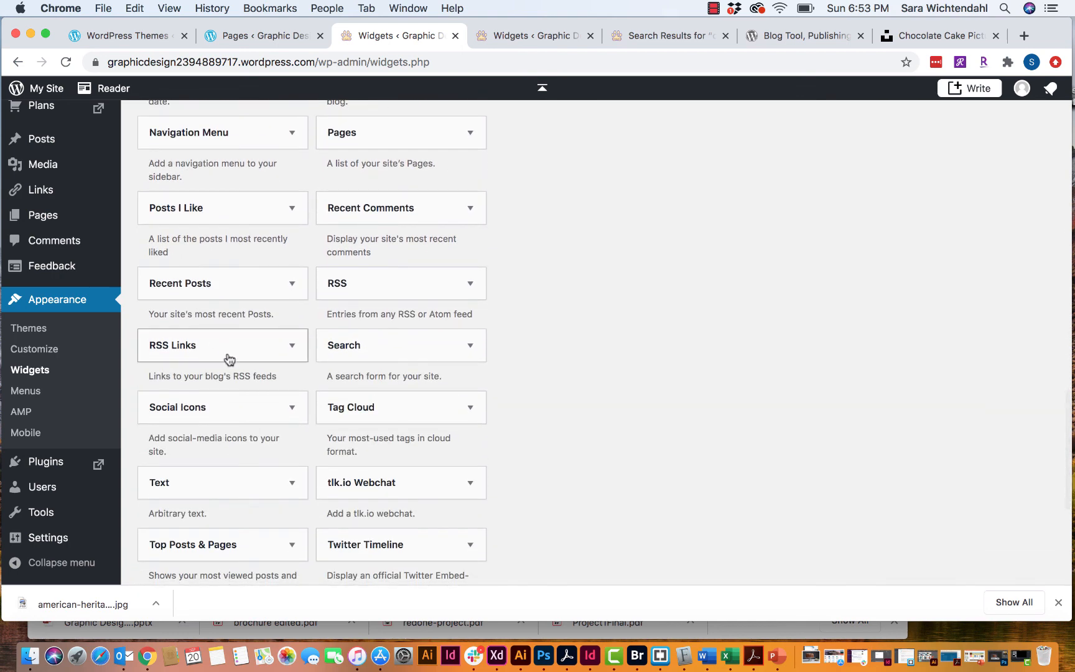
pyautogui.scroll(-1, 314, 420)
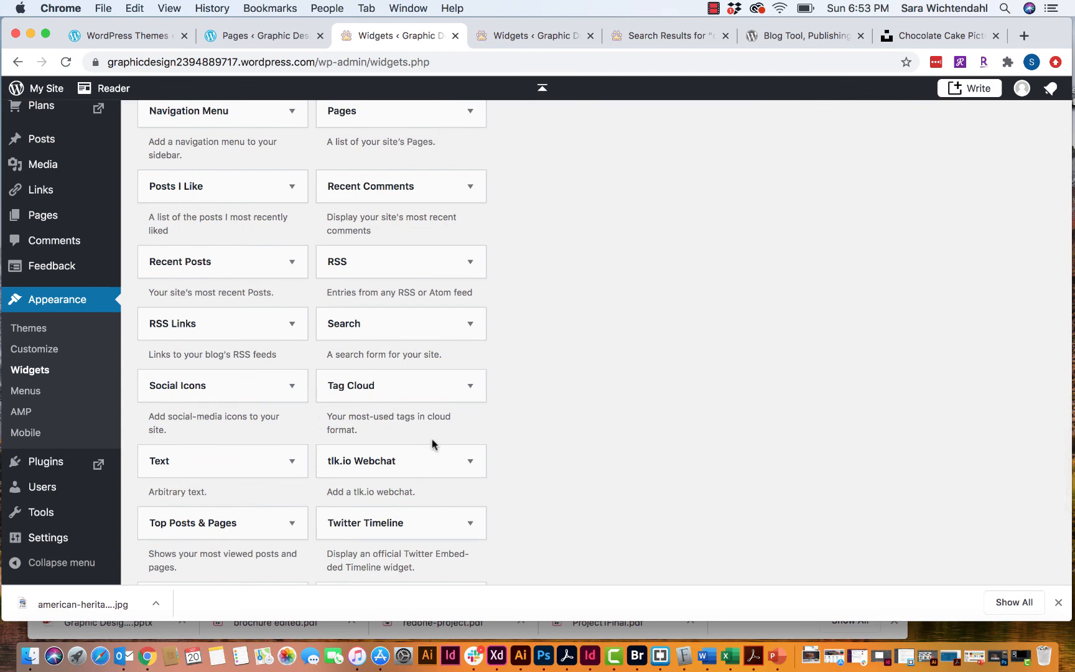
pyautogui.scroll(2, 432, 443)
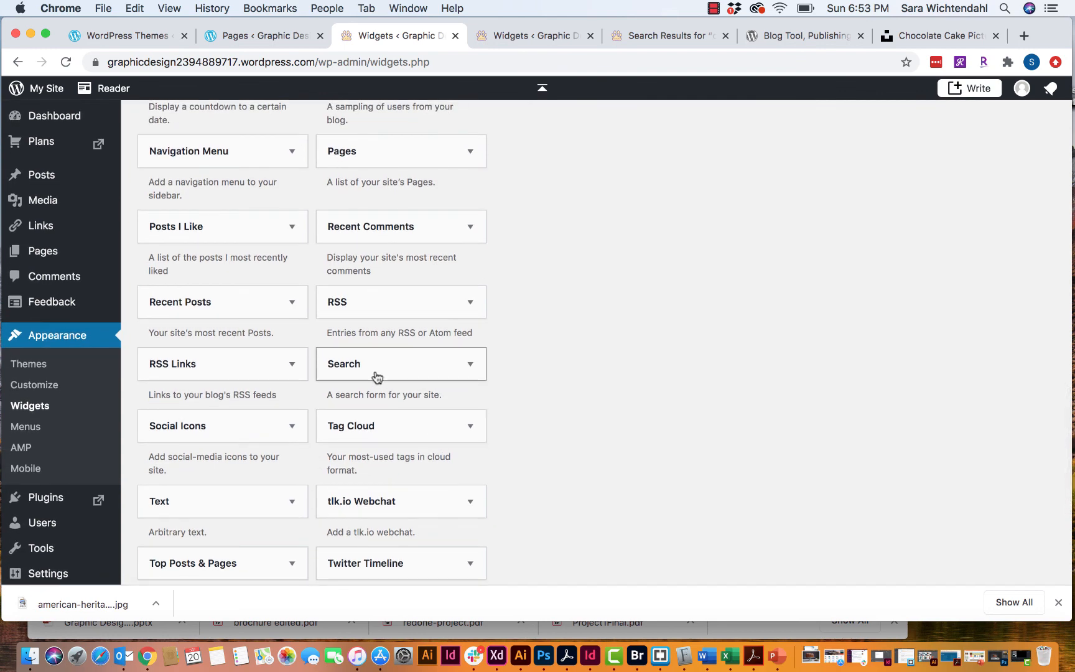
pyautogui.click(436, 369)
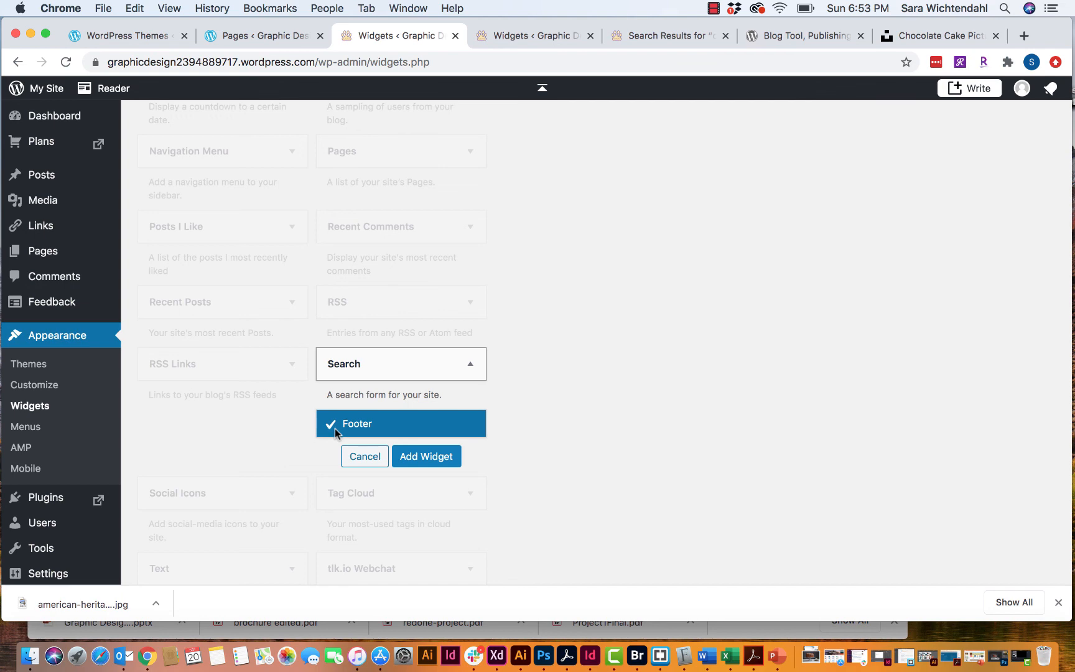
# - Add the Search widget to the Footer with the title 'Search My Site' and save it
pyautogui.click(428, 458)
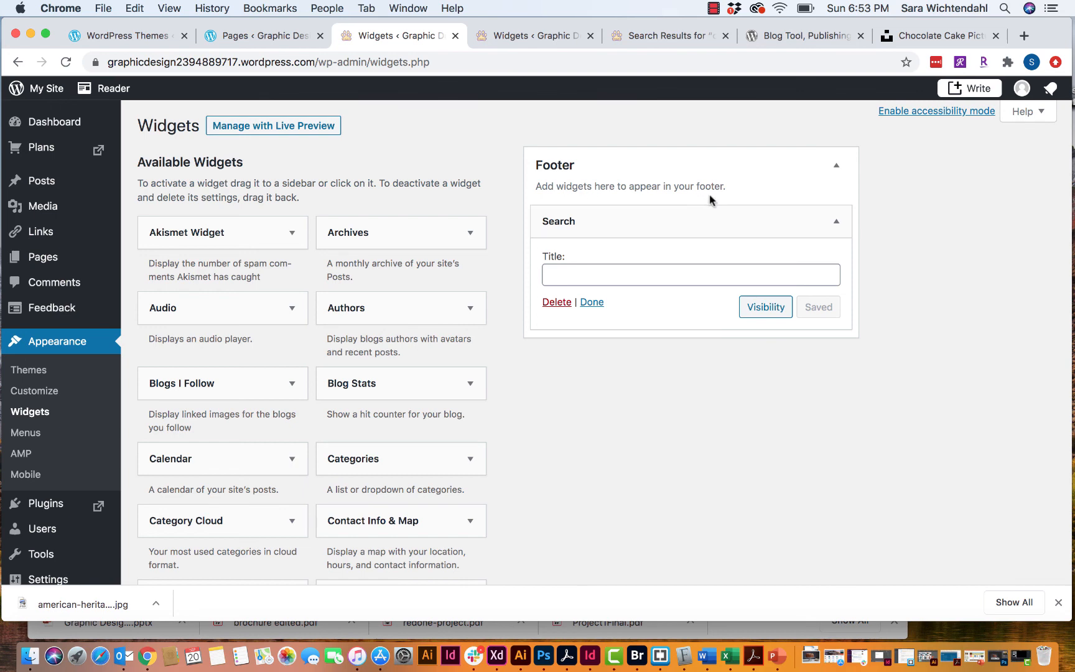
pyautogui.click(570, 268)
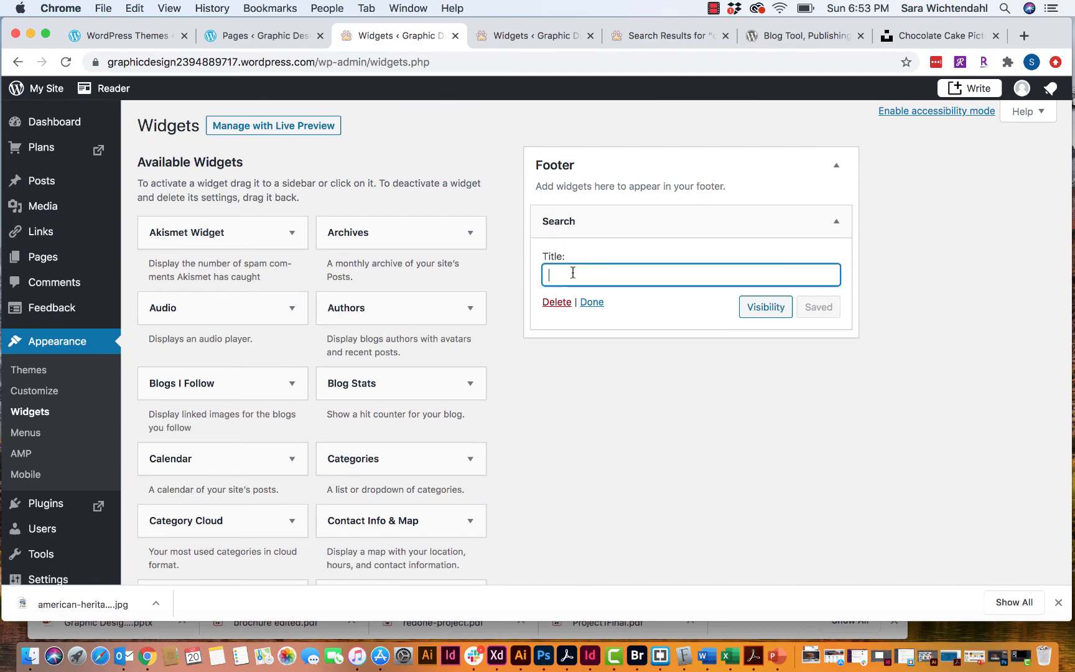
pyautogui.write('Sear')
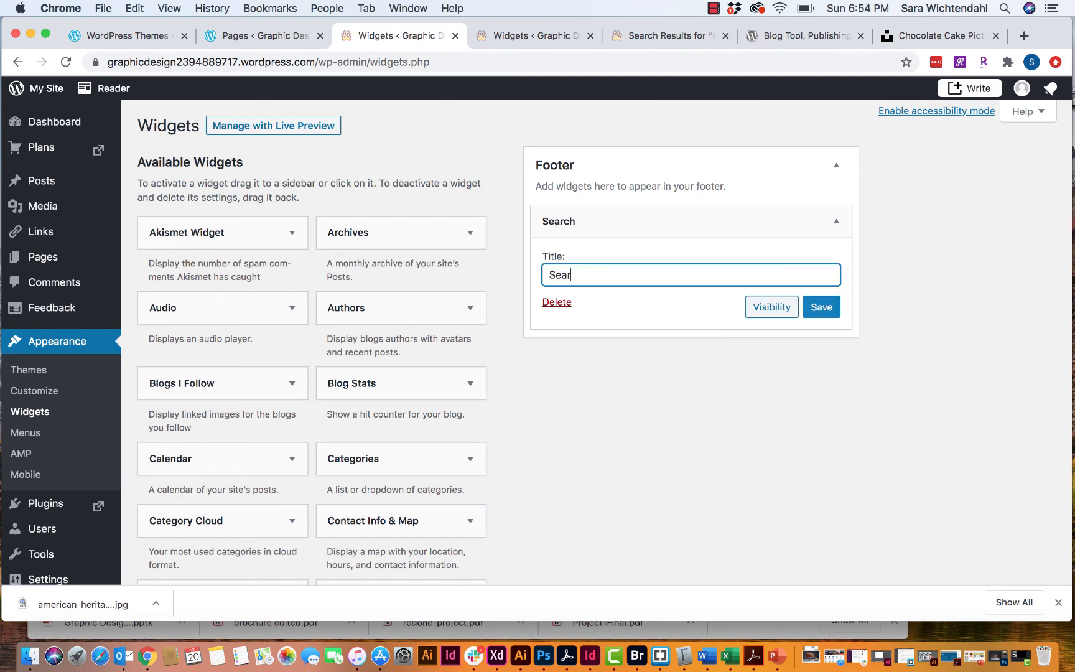
pyautogui.write('ch My Site')
pyautogui.click(825, 308)
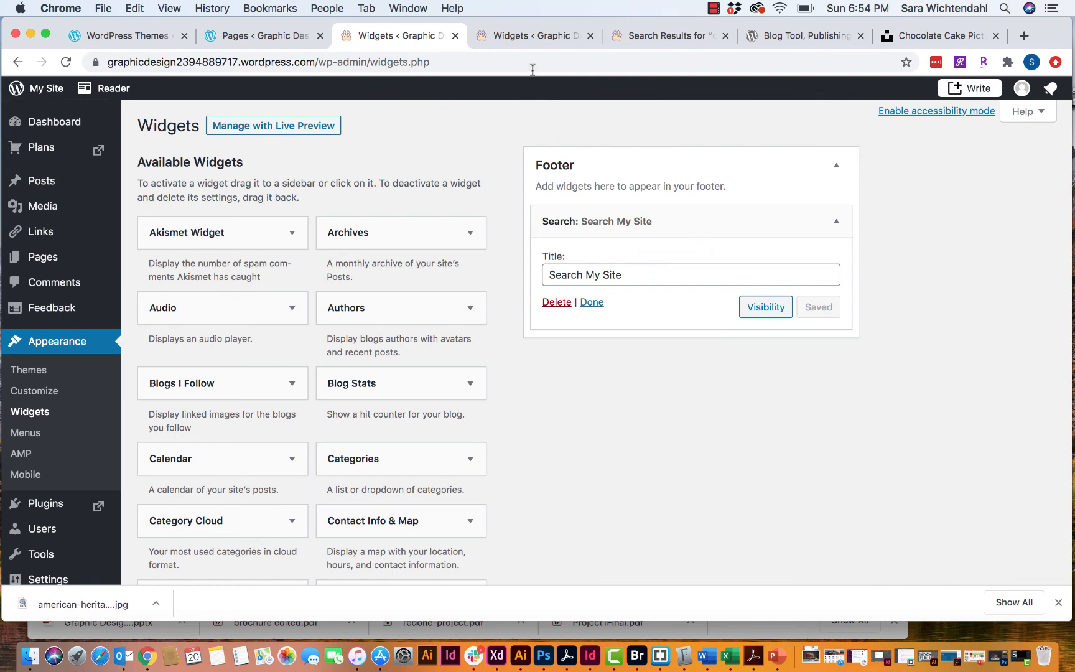
# - Open the live published site from the Pages list and scroll down toward the footer
pyautogui.click(270, 37)
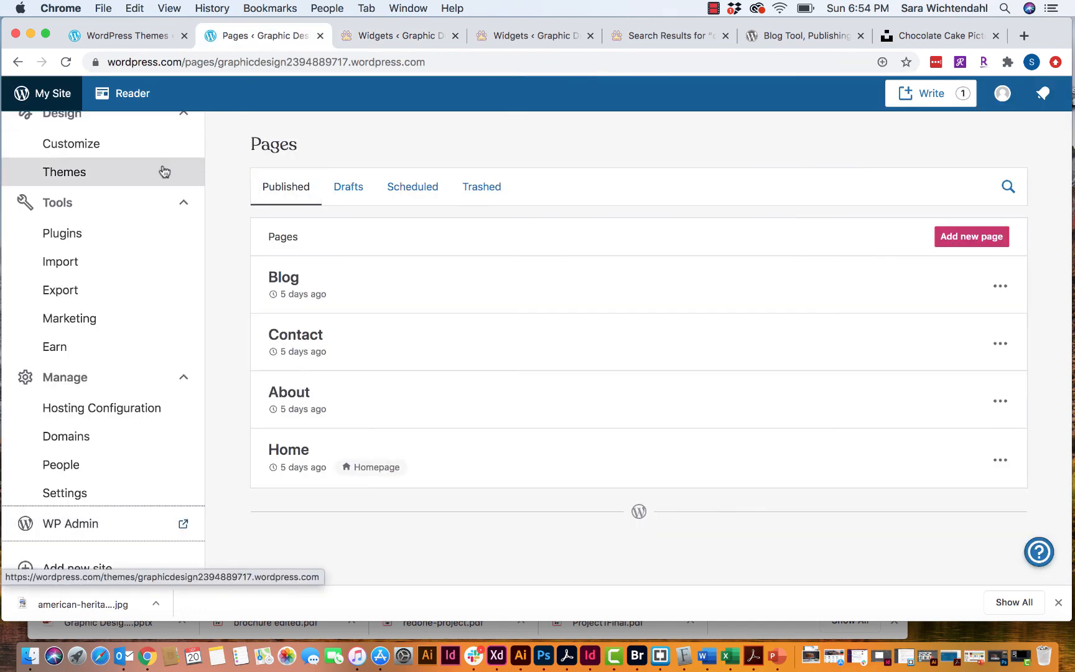
pyautogui.scroll(8, 163, 169)
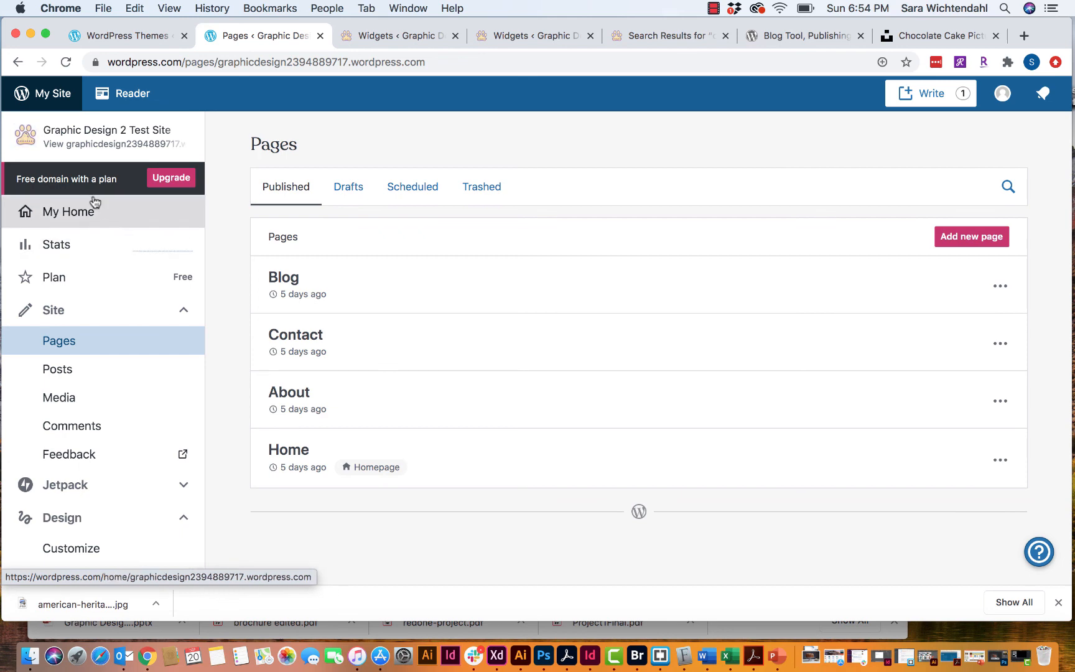
pyautogui.click(93, 141)
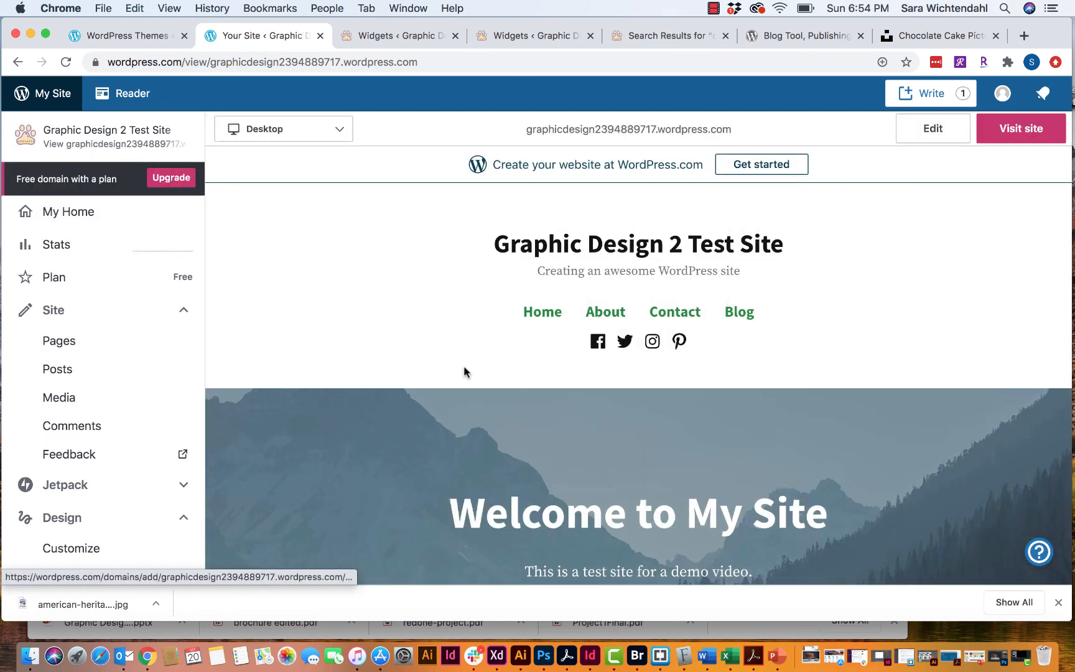
pyautogui.scroll(-10, 464, 372)
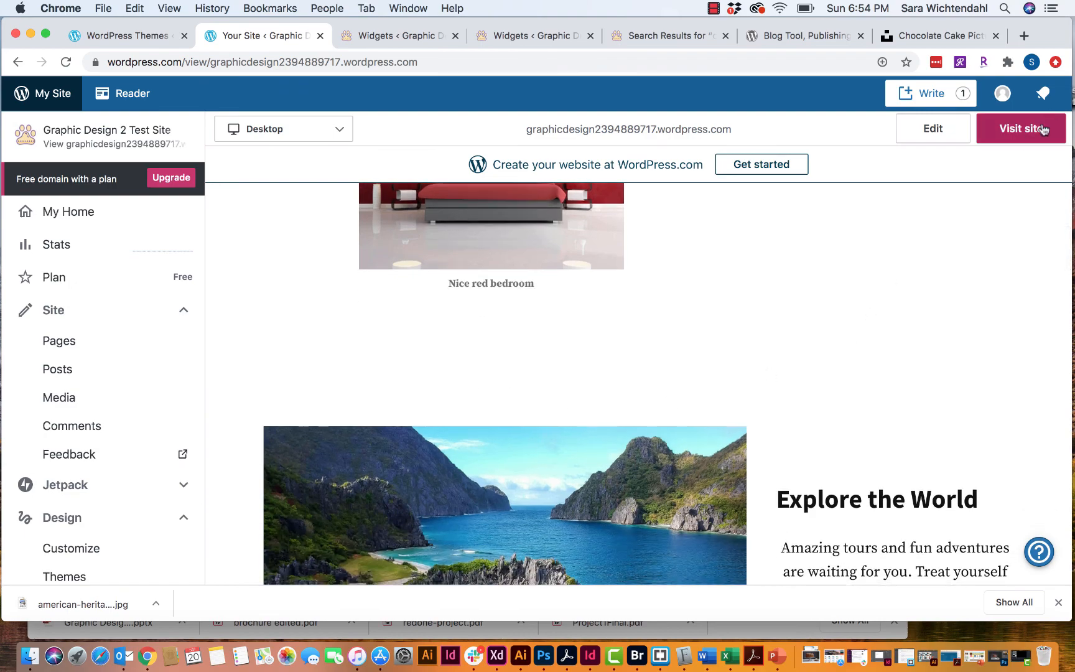
pyautogui.click(1043, 130)
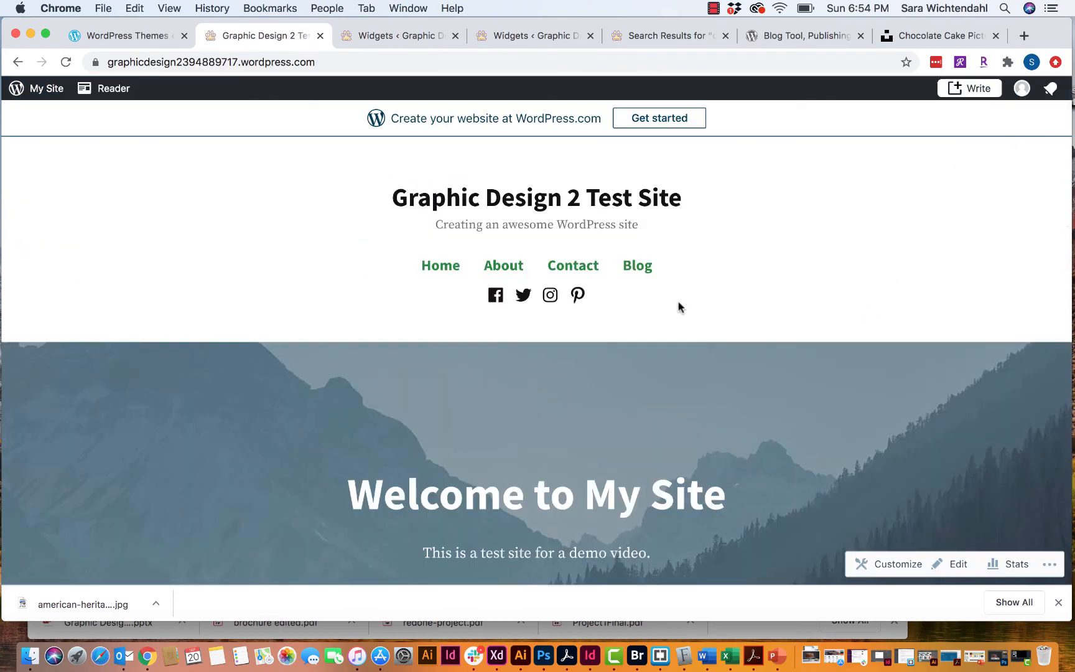
pyautogui.scroll(-20, 678, 307)
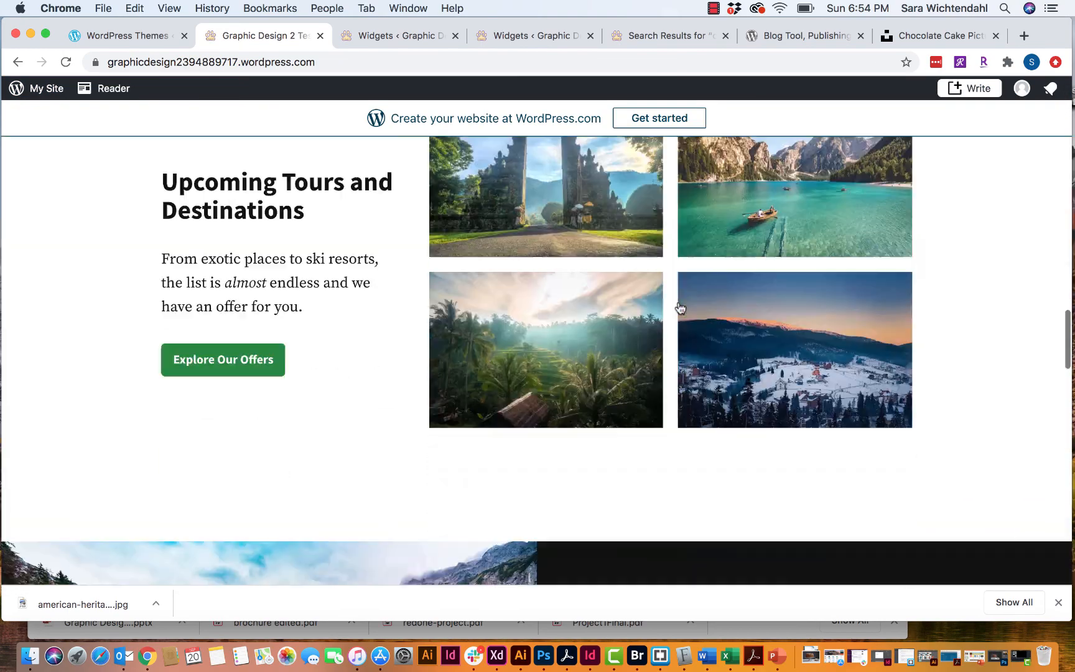
pyautogui.scroll(-20, 680, 308)
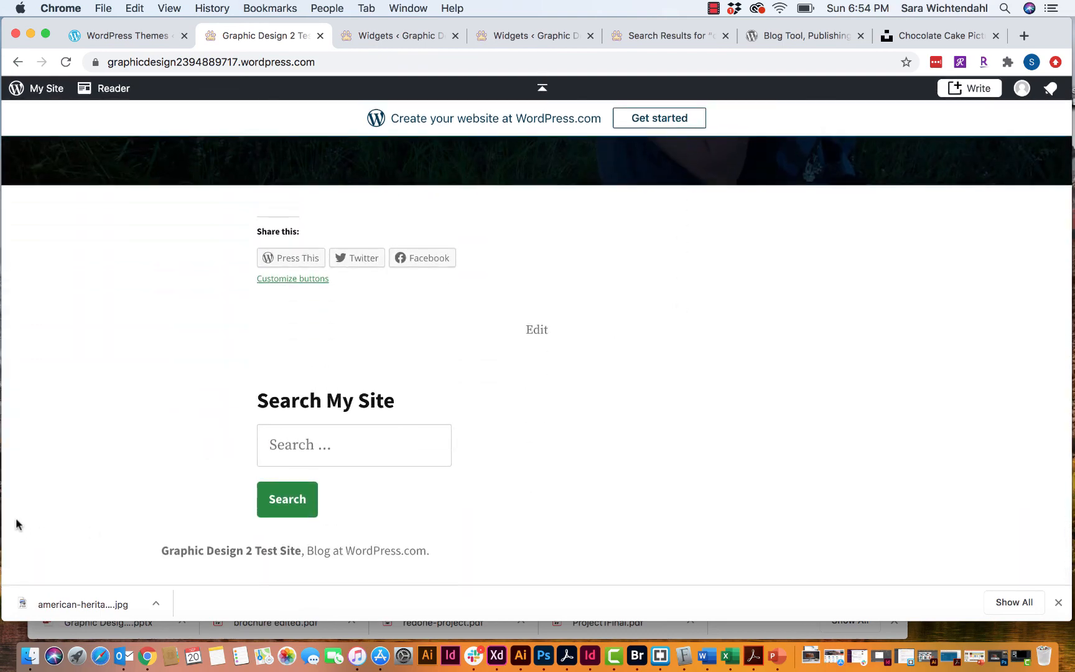
# - Search the site for 'chocolate' using the footer Search My Site box
pyautogui.click(303, 444)
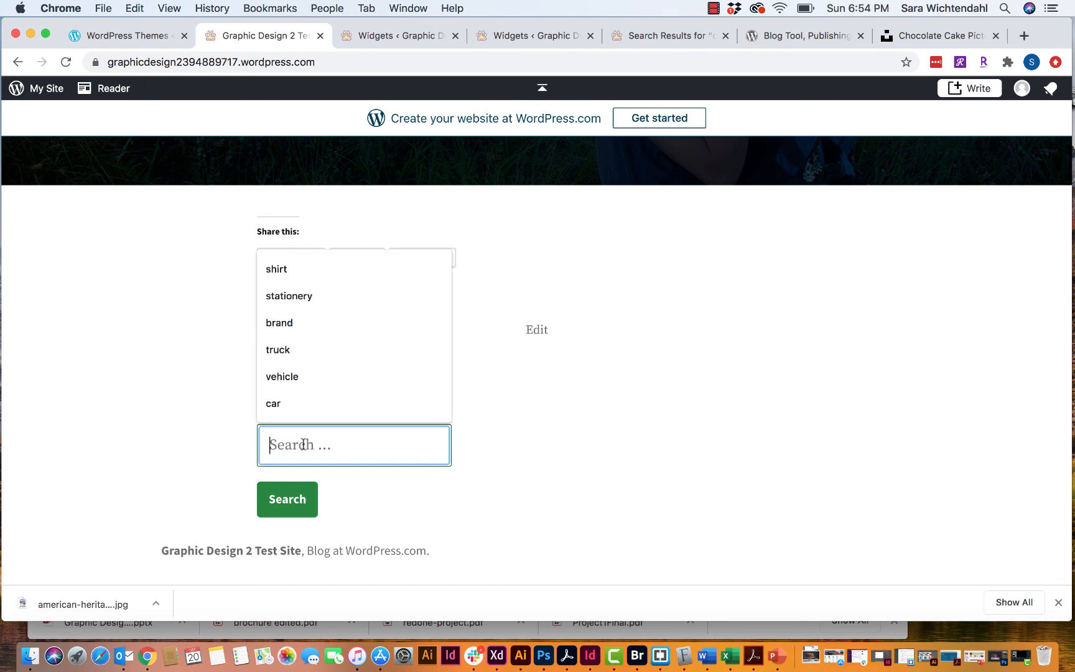
pyautogui.write('chocolate')
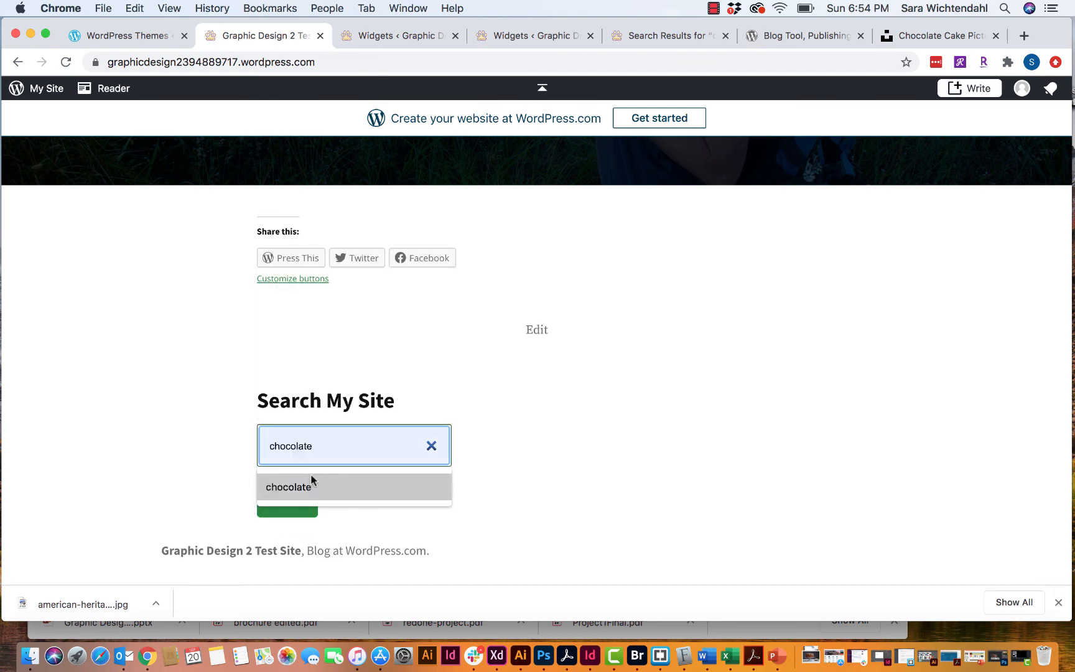
pyautogui.click(311, 485)
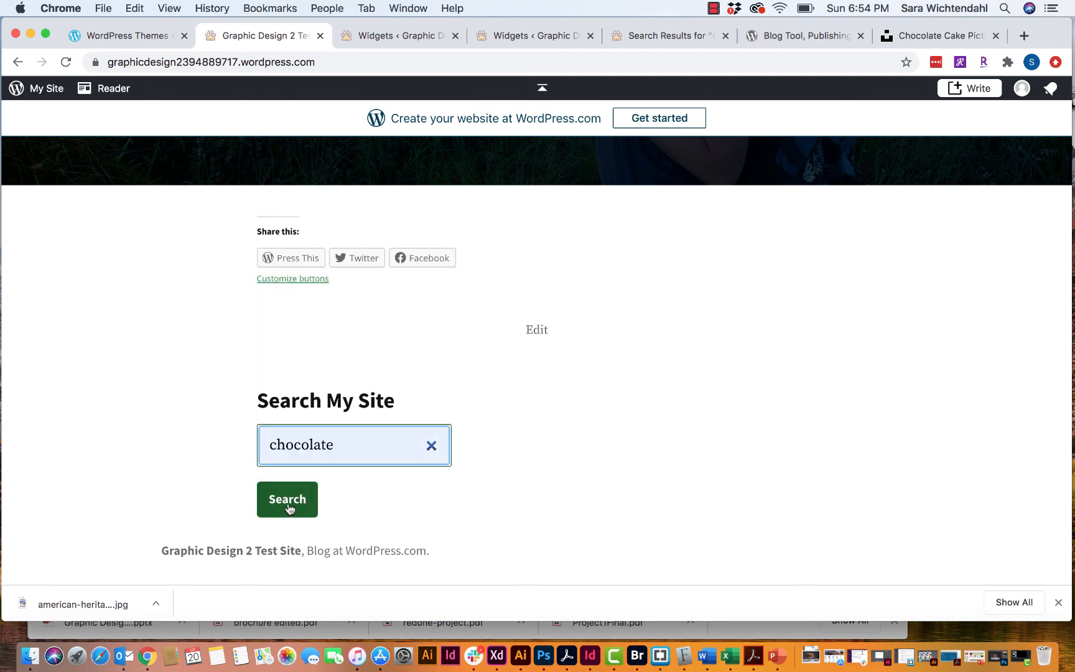
pyautogui.click(288, 501)
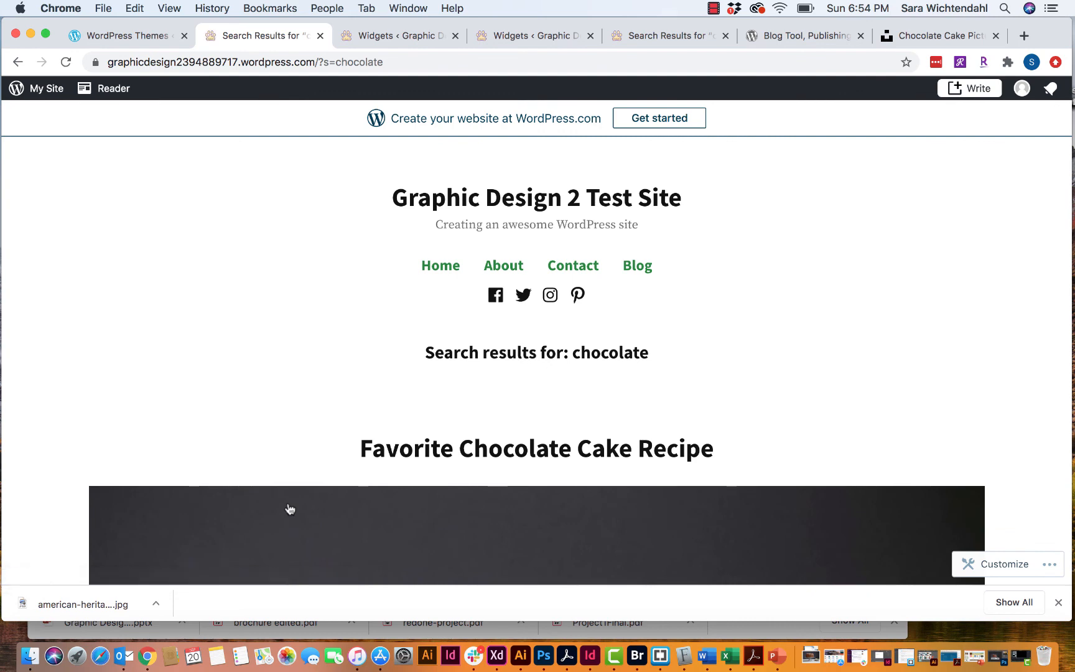
# - Scroll the results to confirm the Favorite Chocolate Cake Recipe post appears with its cake photo
pyautogui.scroll(-6, 613, 371)
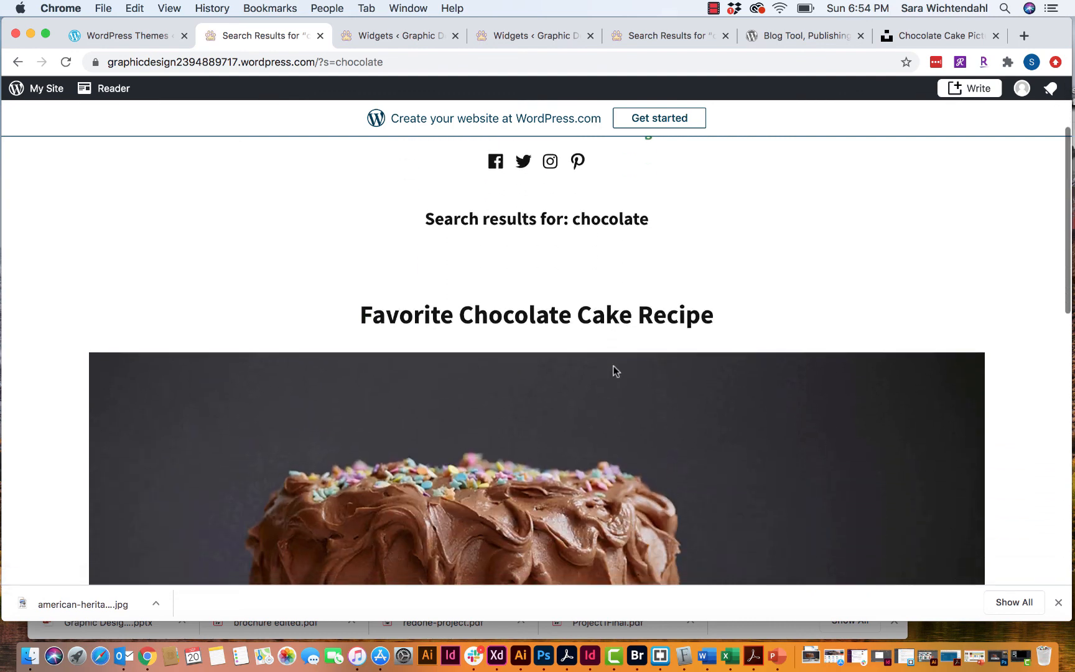
pyautogui.scroll(-6, 614, 372)
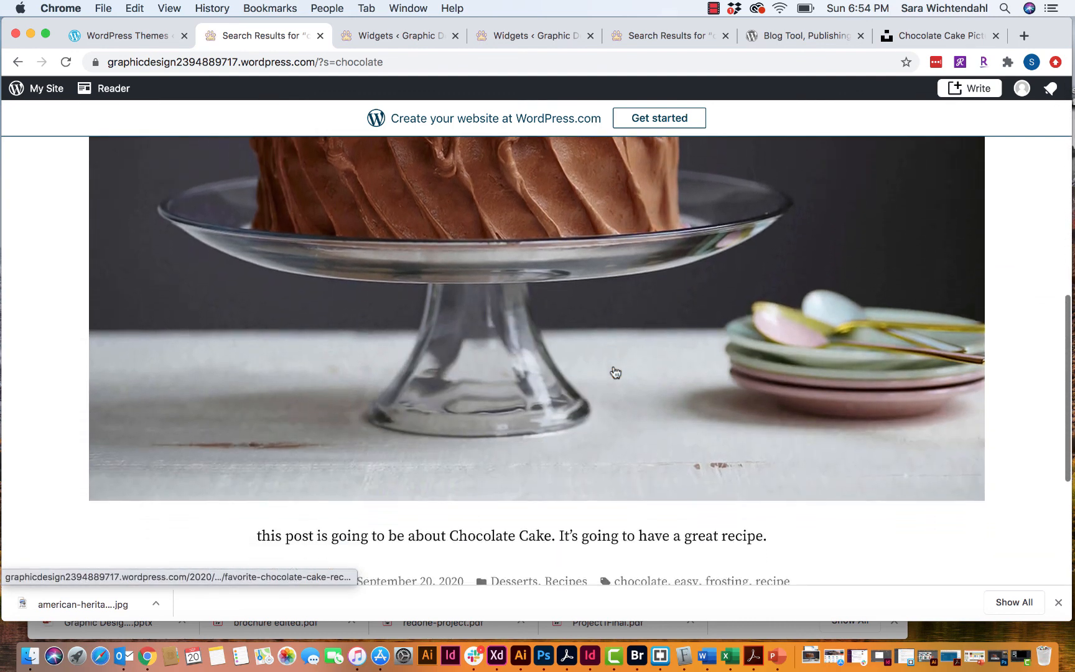
pyautogui.scroll(7, 614, 371)
pyautogui.scroll(4, 614, 371)
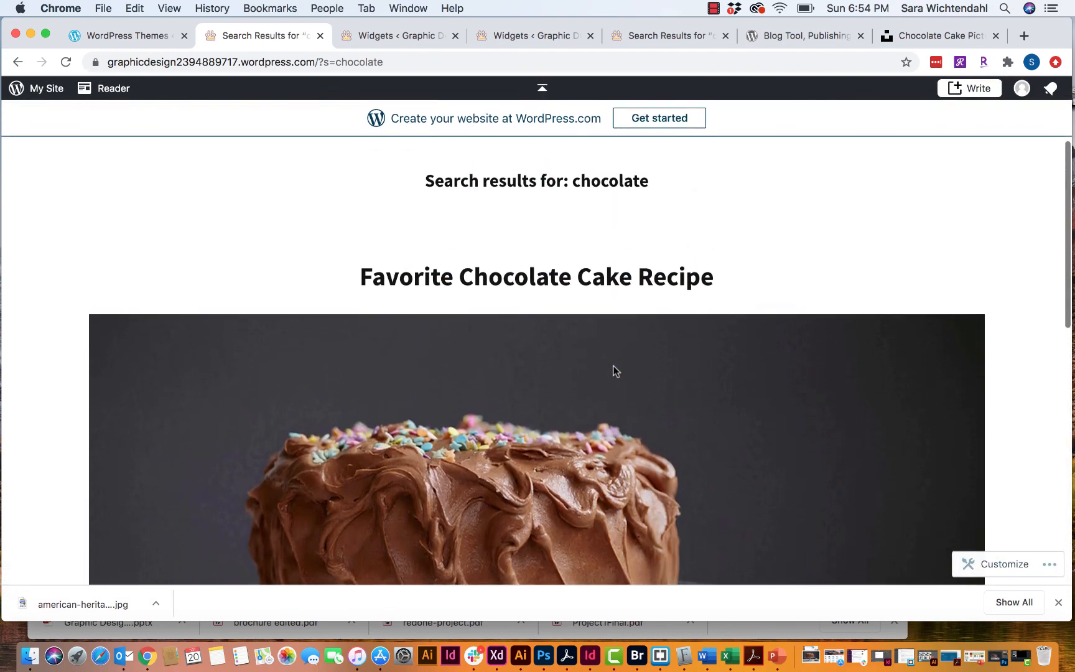
pyautogui.scroll(-9, 614, 371)
pyautogui.scroll(10, 613, 371)
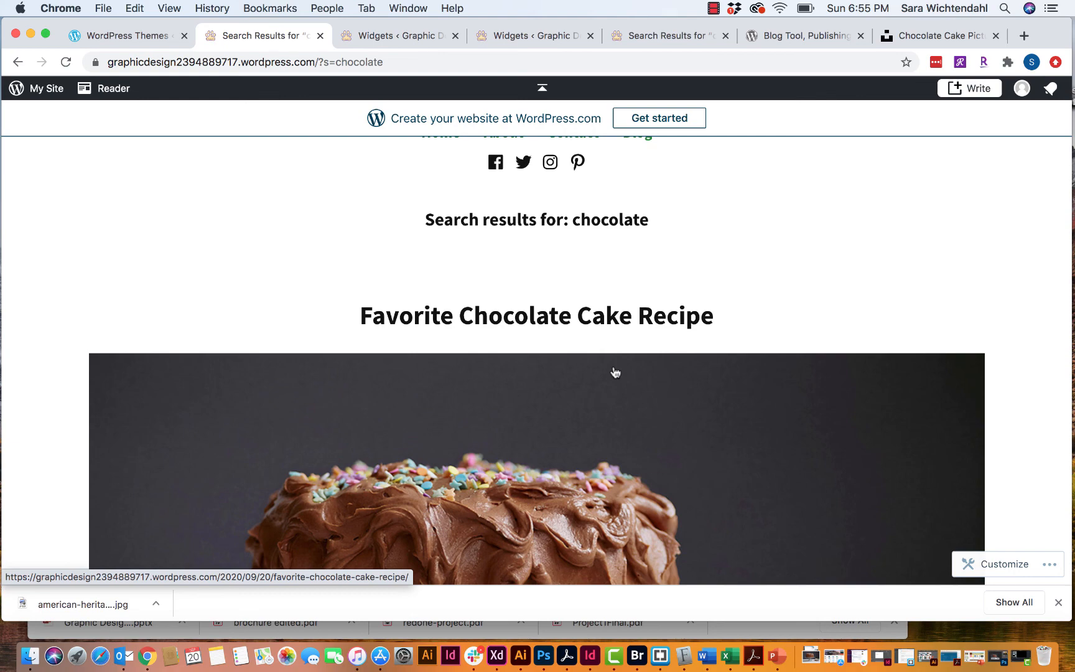
pyautogui.scroll(-10, 615, 372)
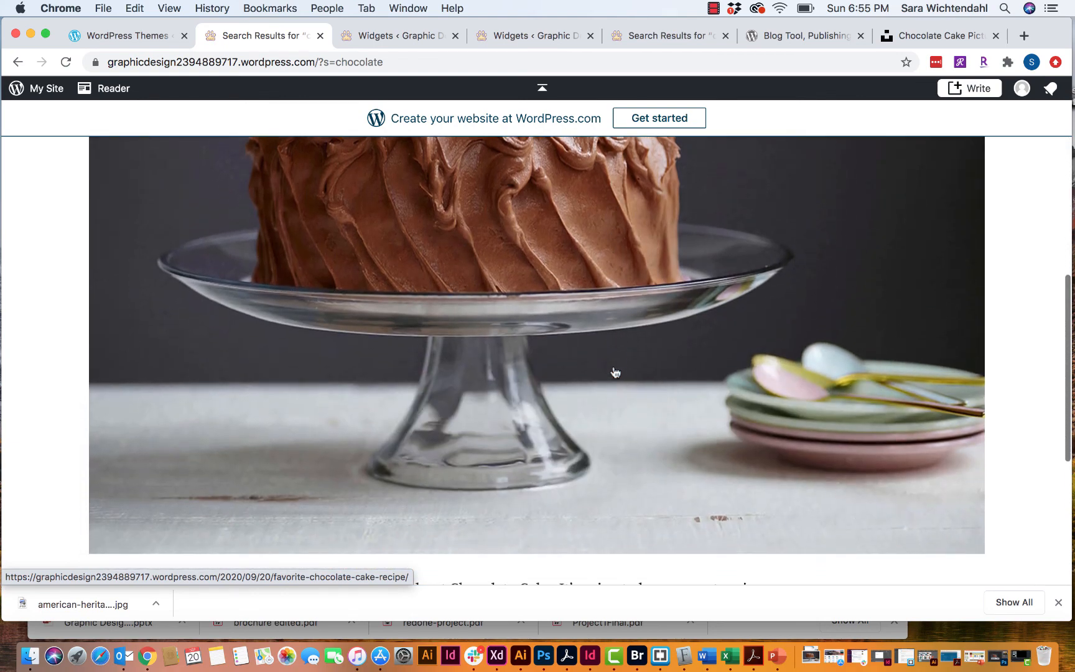
pyautogui.scroll(-5, 615, 373)
pyautogui.scroll(8, 616, 372)
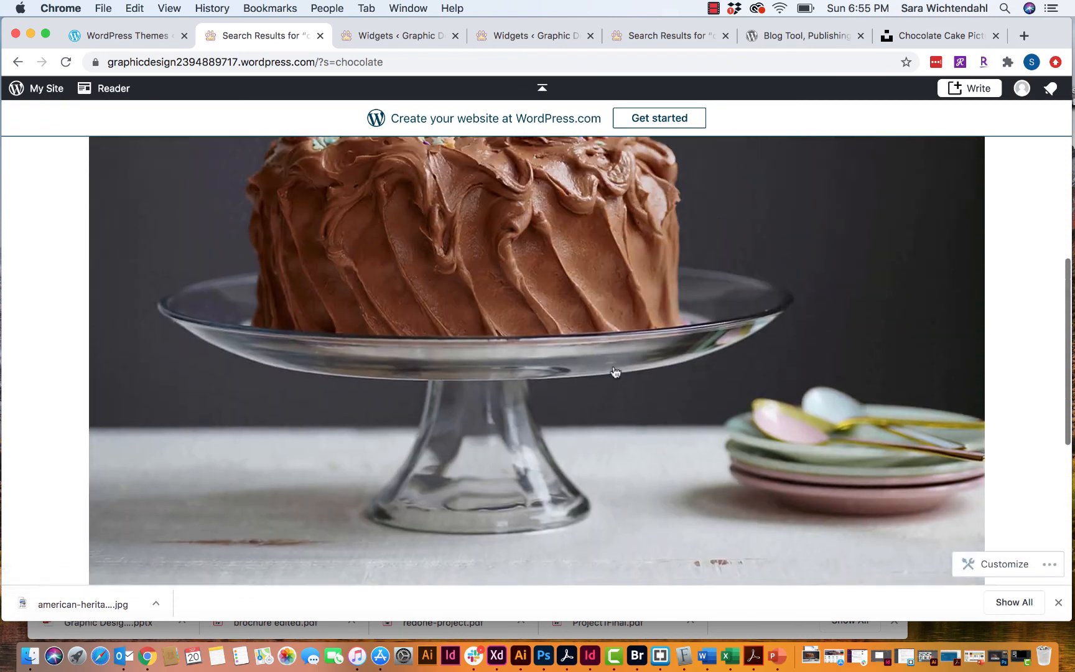
pyautogui.scroll(10, 615, 372)
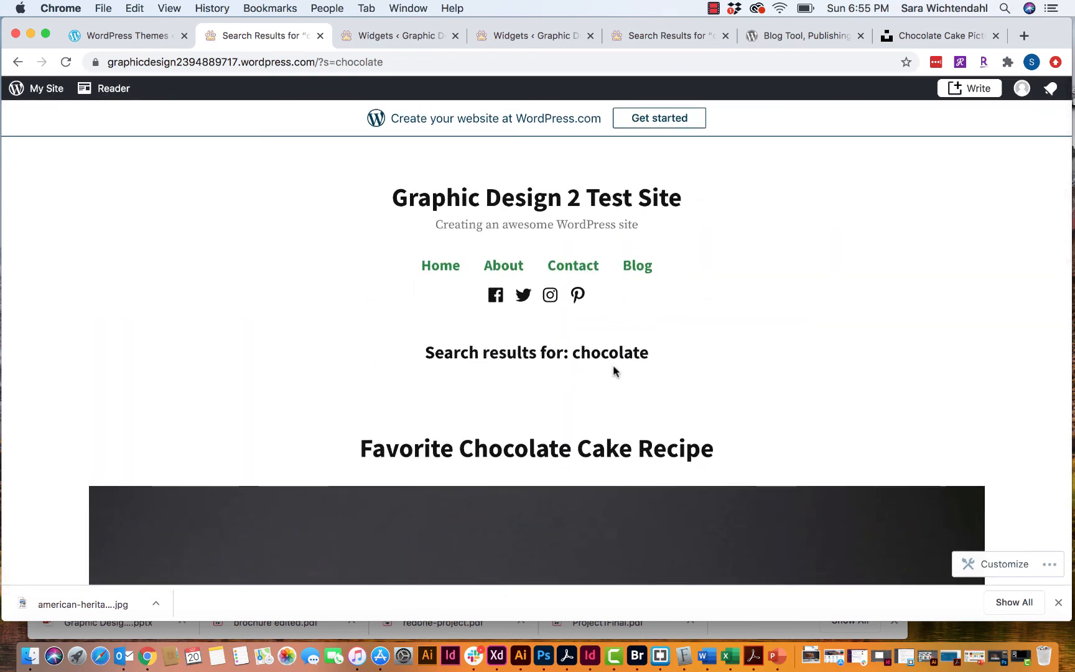